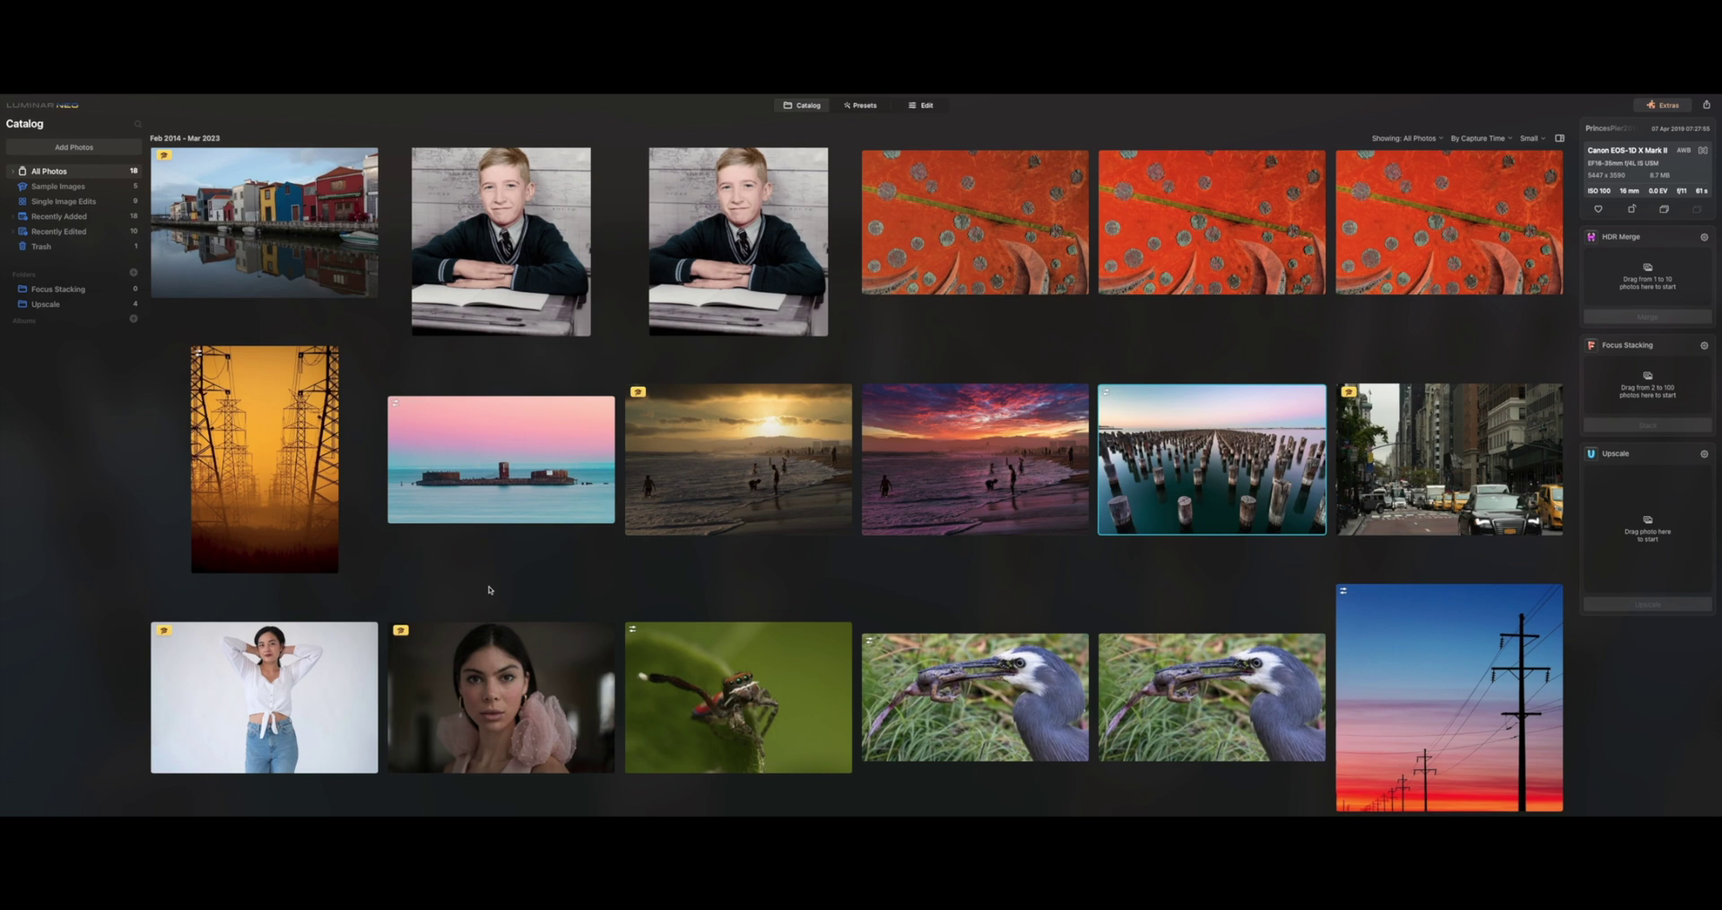
- View the close-up portrait from the catalog, return to the catalog, and open the photo of the wooden pier pylons
double_click(516, 639)
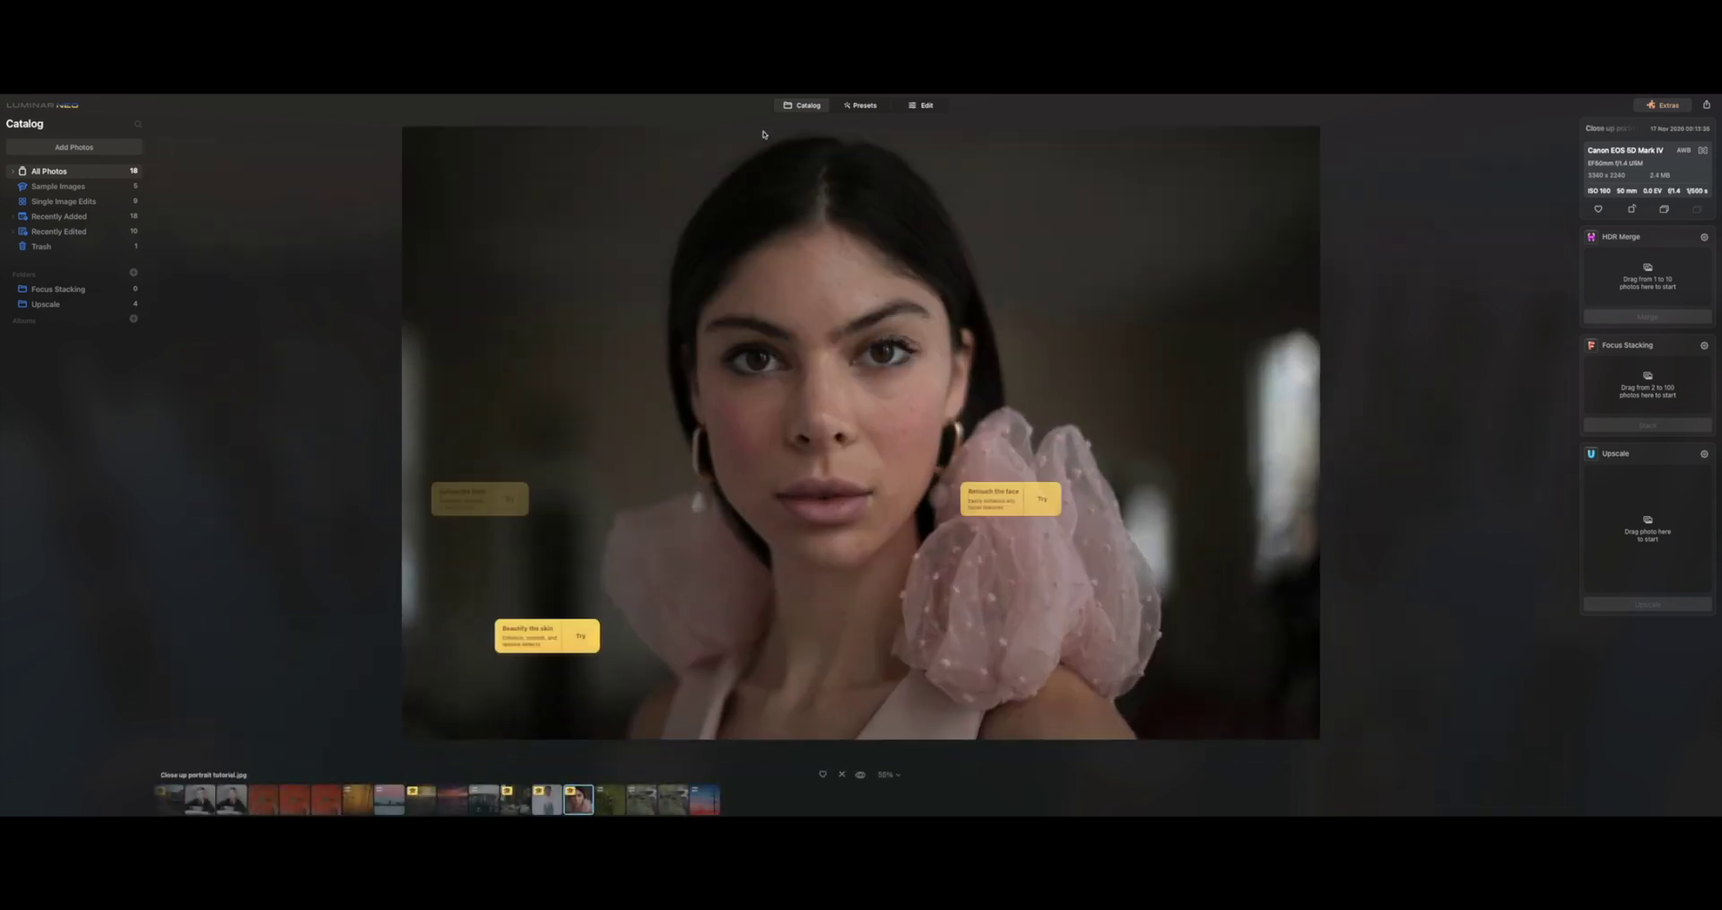
click(808, 105)
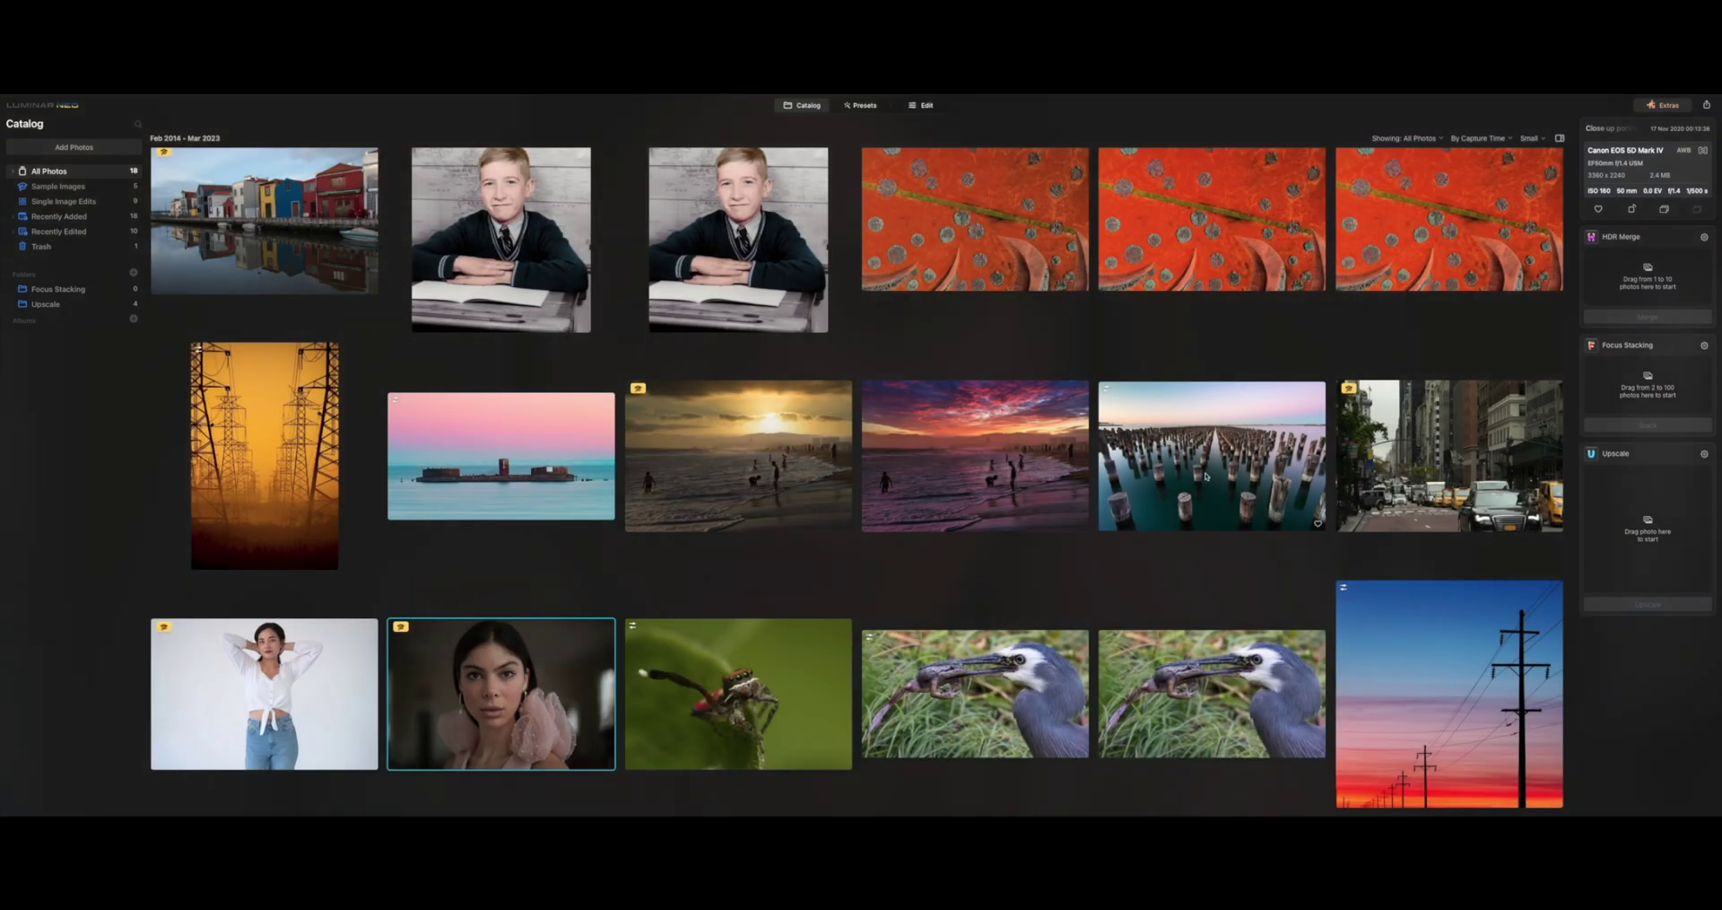
double_click(1207, 476)
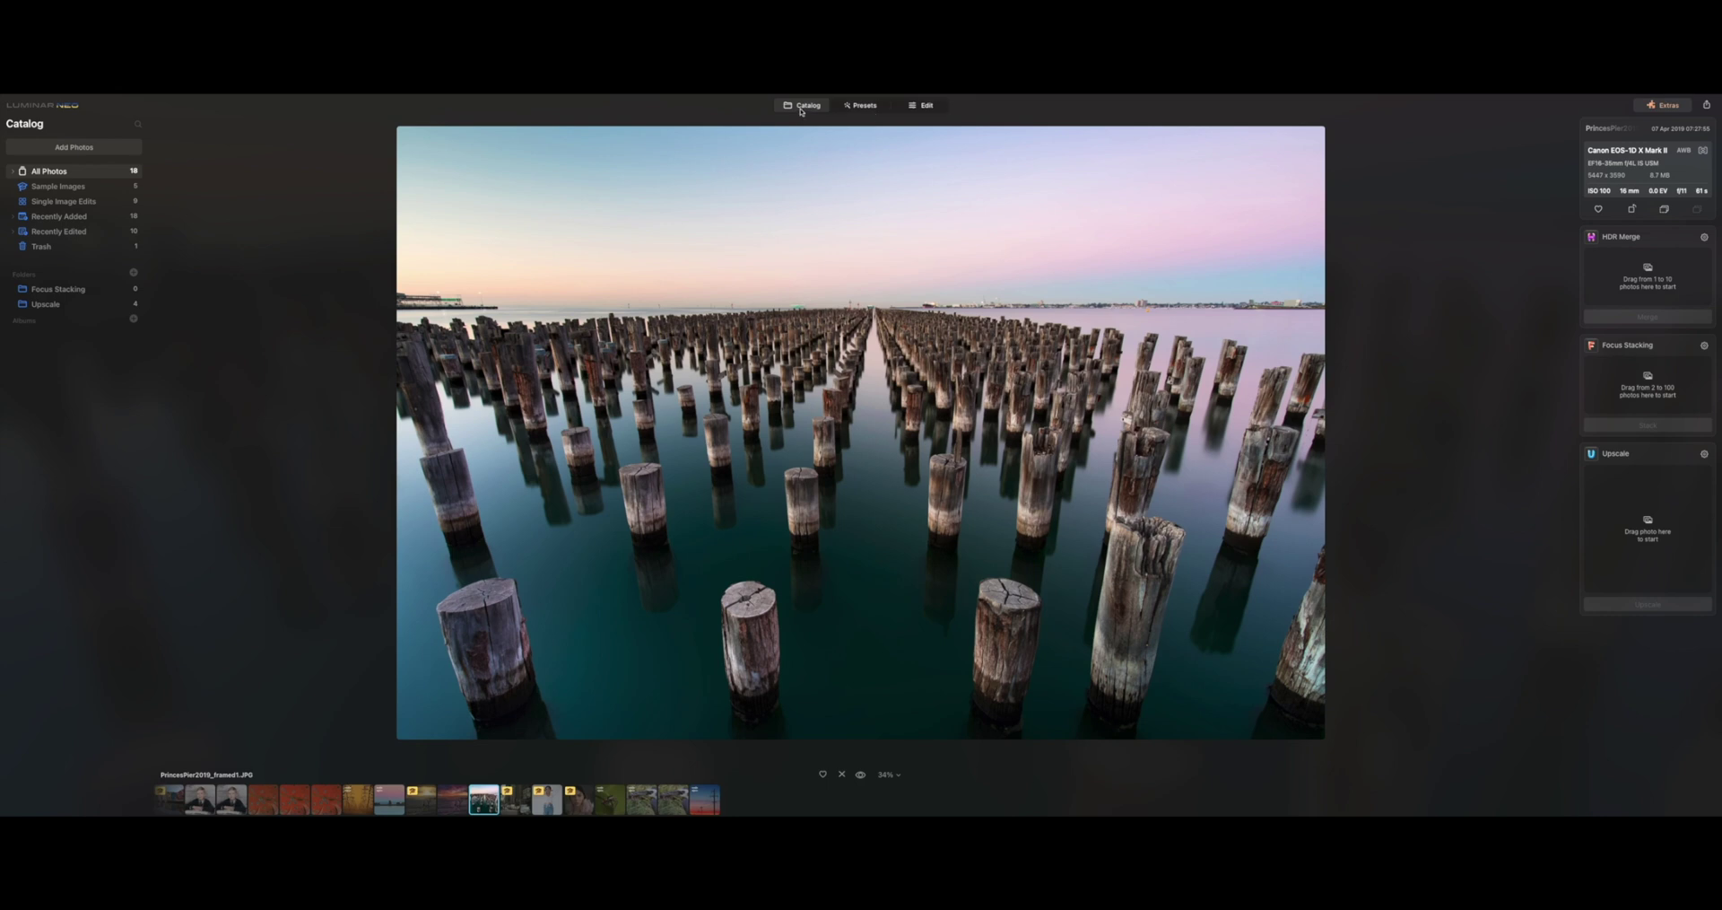
- Browse the preset collections available for the pier photo
click(857, 108)
scroll(1677, 465, down, 5)
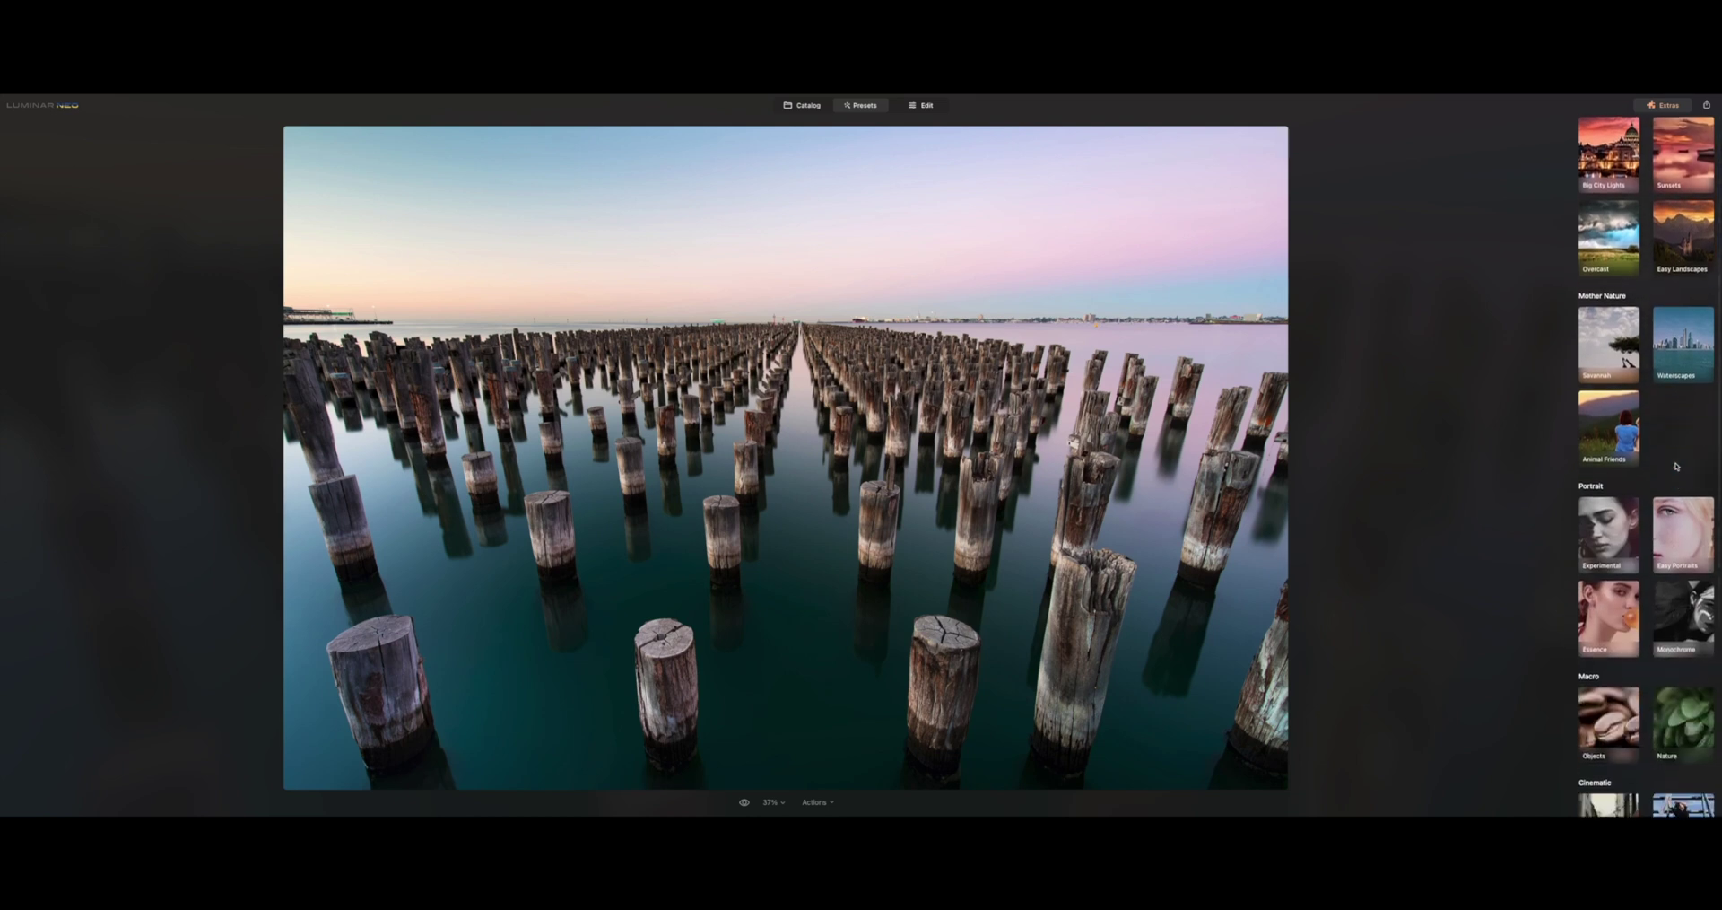
scroll(1677, 465, up, 5)
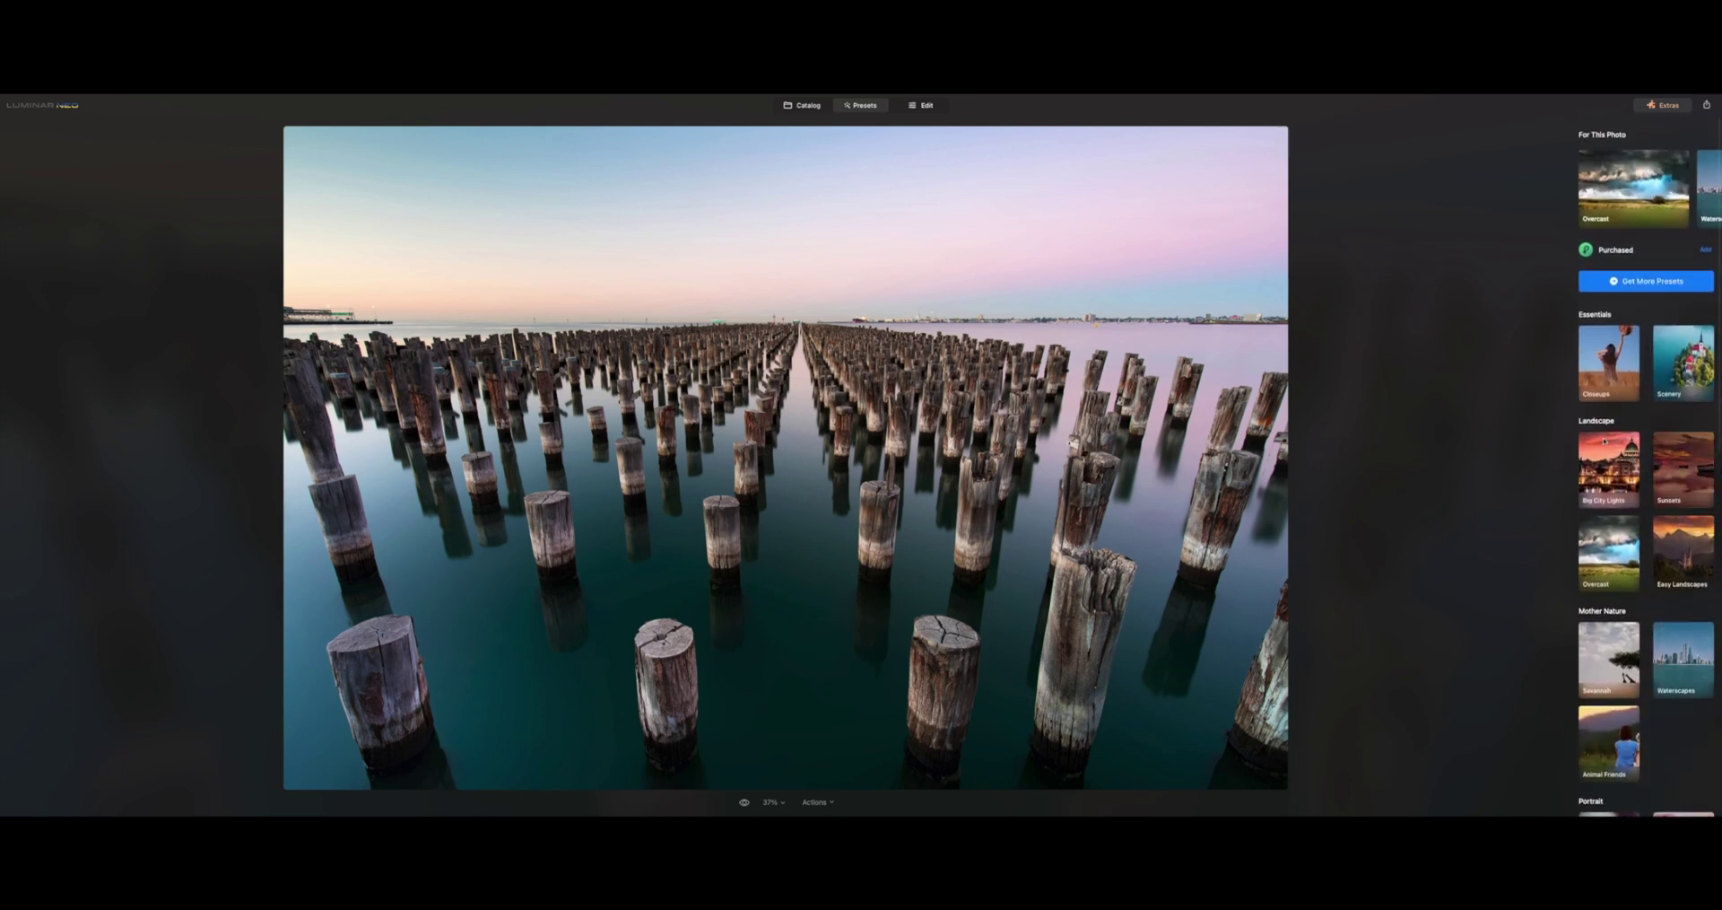
- Open the pier photo for editing and examine the opacity and blending options in Layer Properties
click(921, 107)
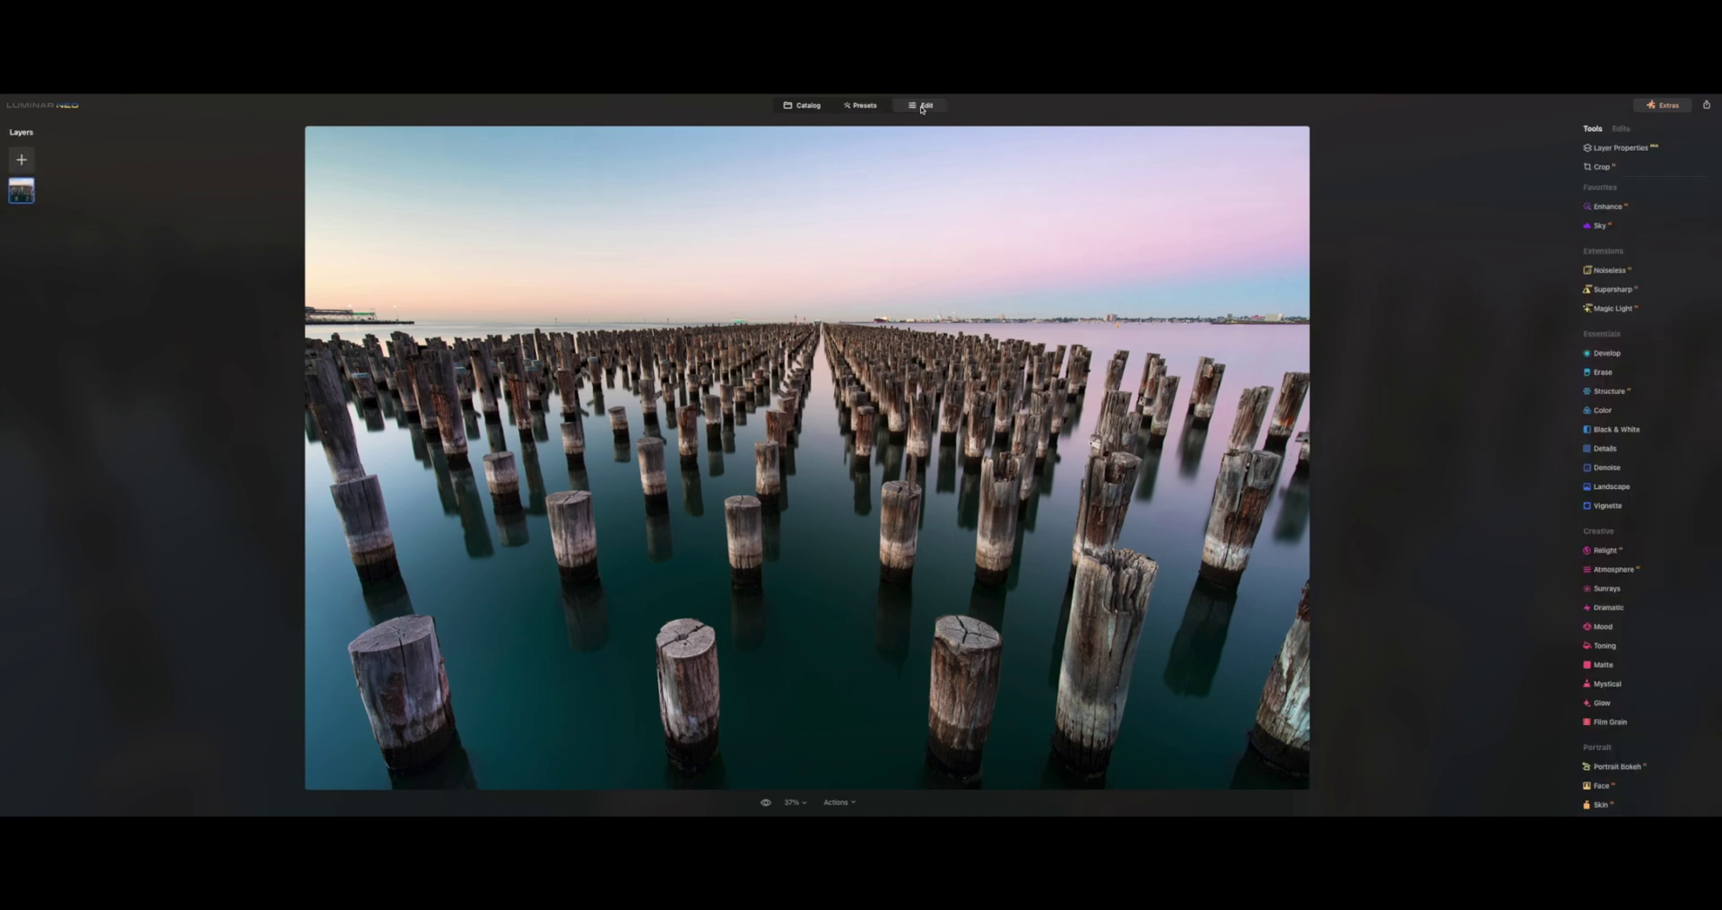
click(1621, 150)
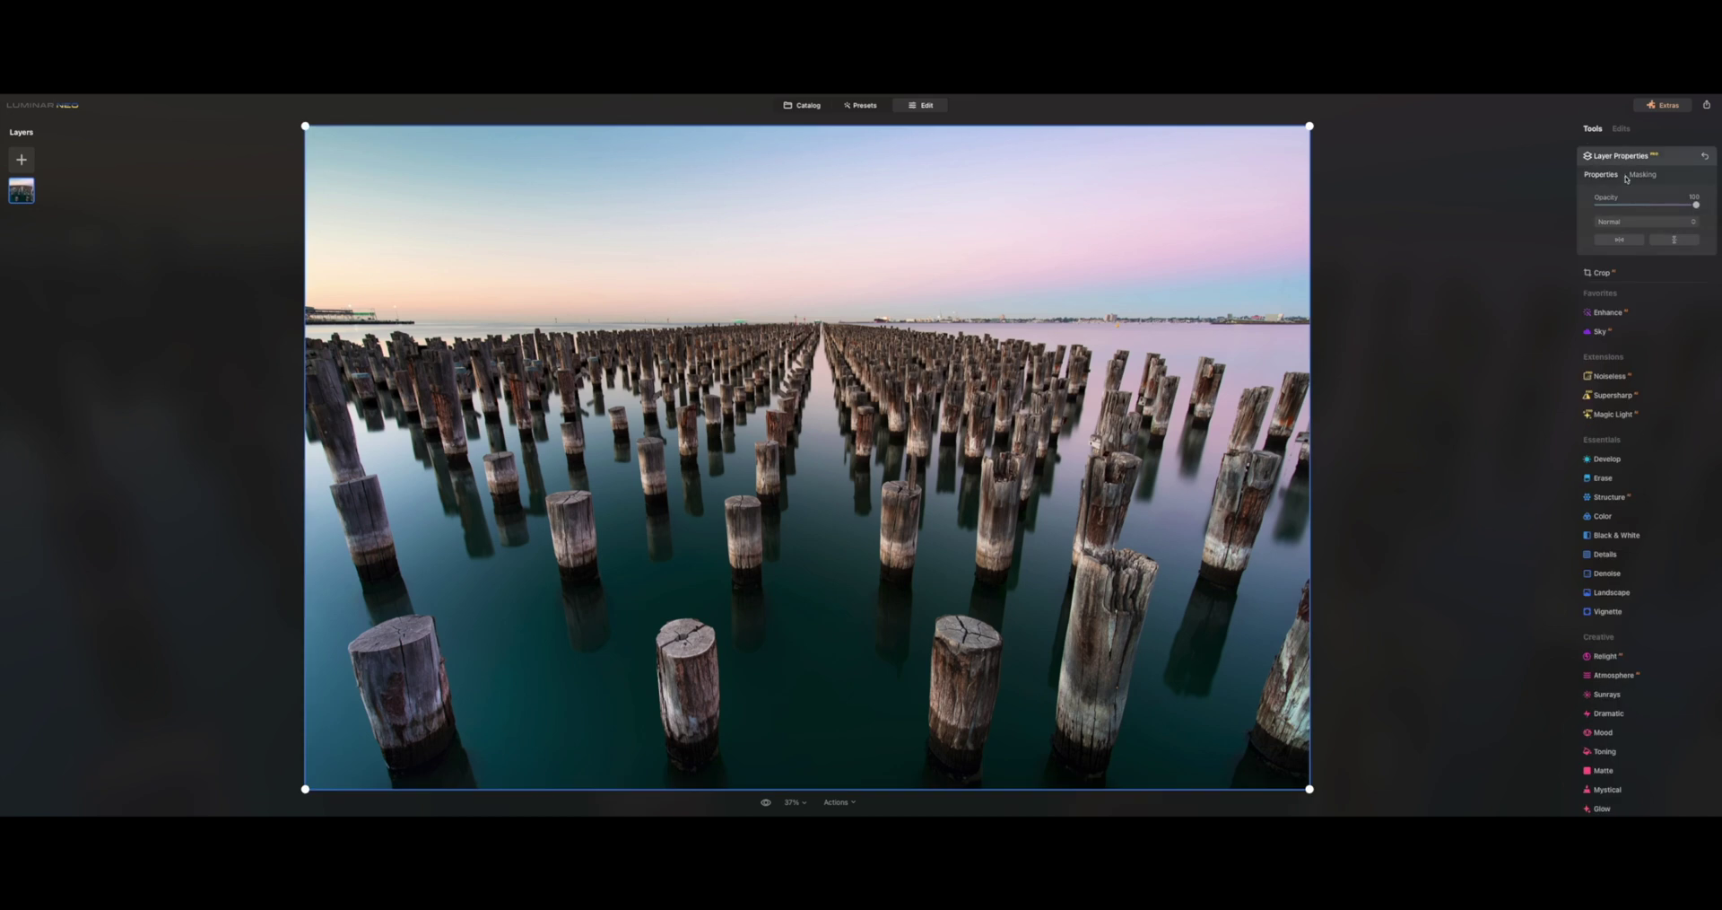
mouse_move(1696, 205)
mouse_down()
mouse_move(1594, 204)
mouse_move(1695, 205)
mouse_up()
click(1683, 158)
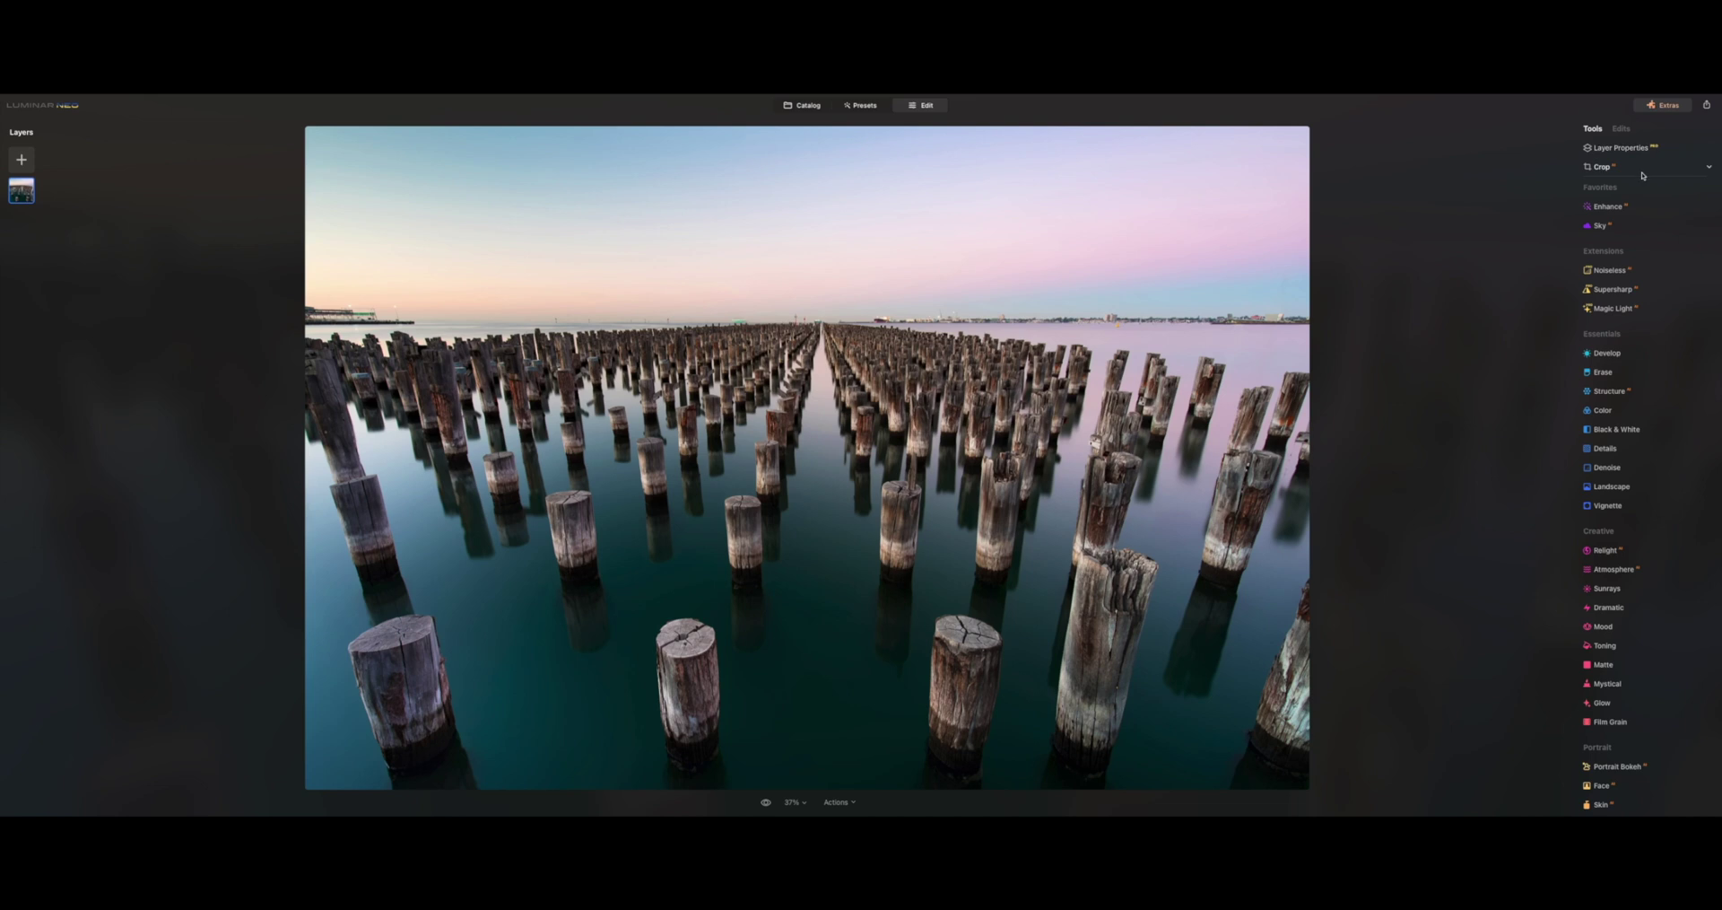
- Examine the Crop tool's ratio, horizon alignment and rotation options and try its corner handle without applying a crop
click(1642, 171)
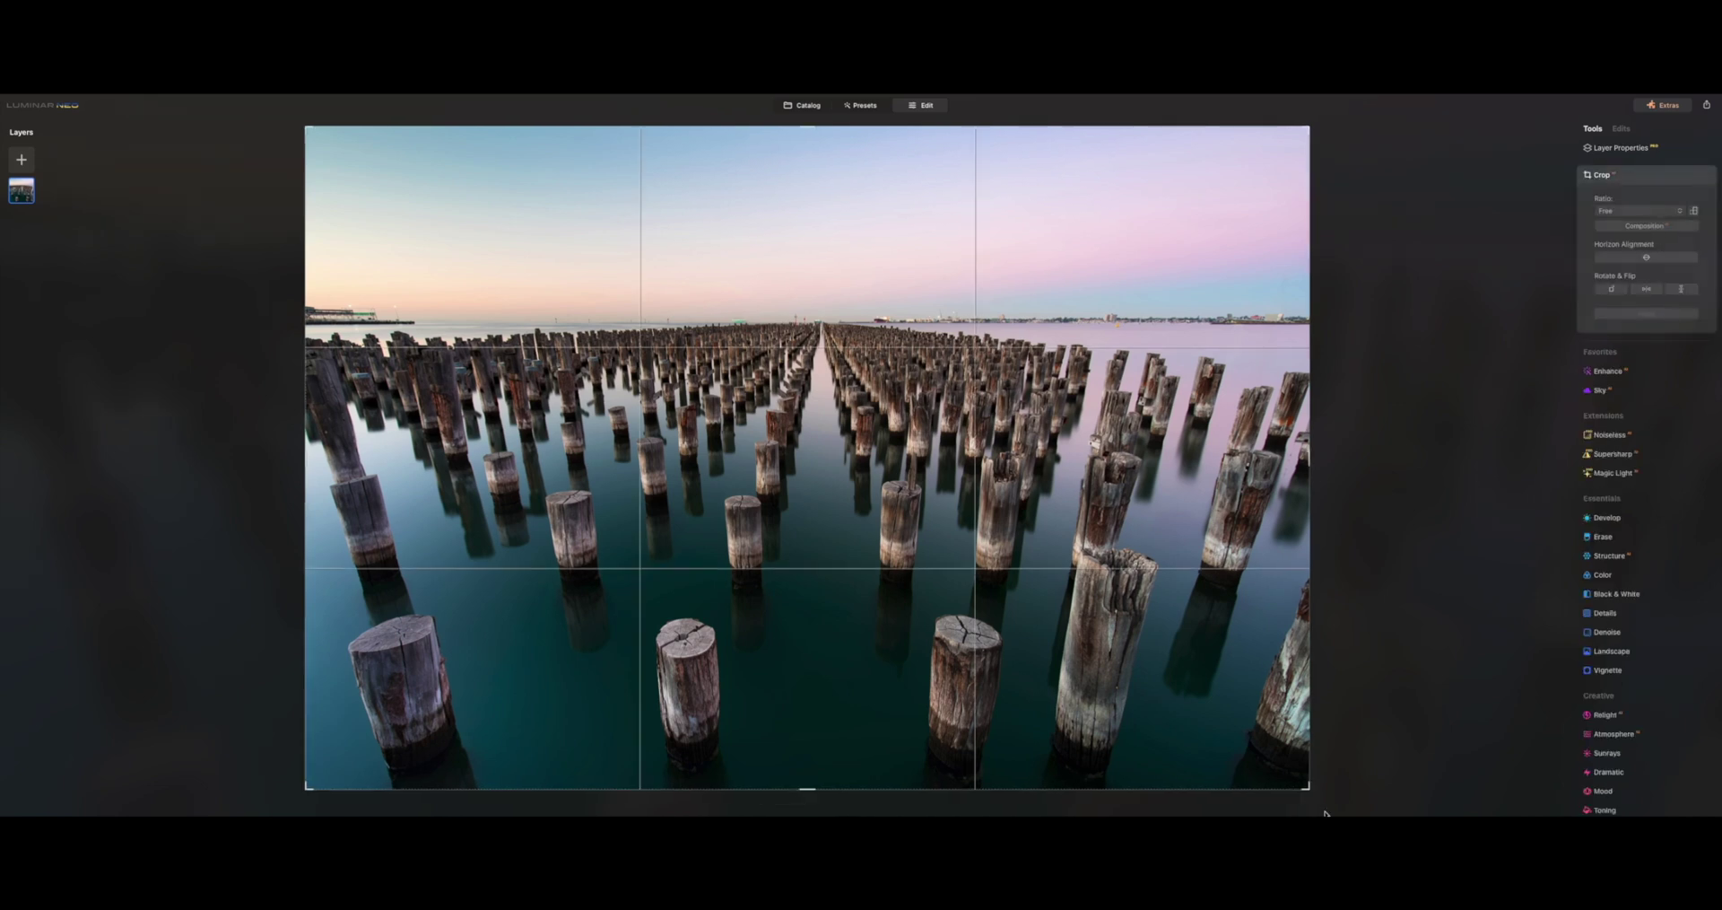
drag(1309, 788, 1389, 801)
click(1679, 179)
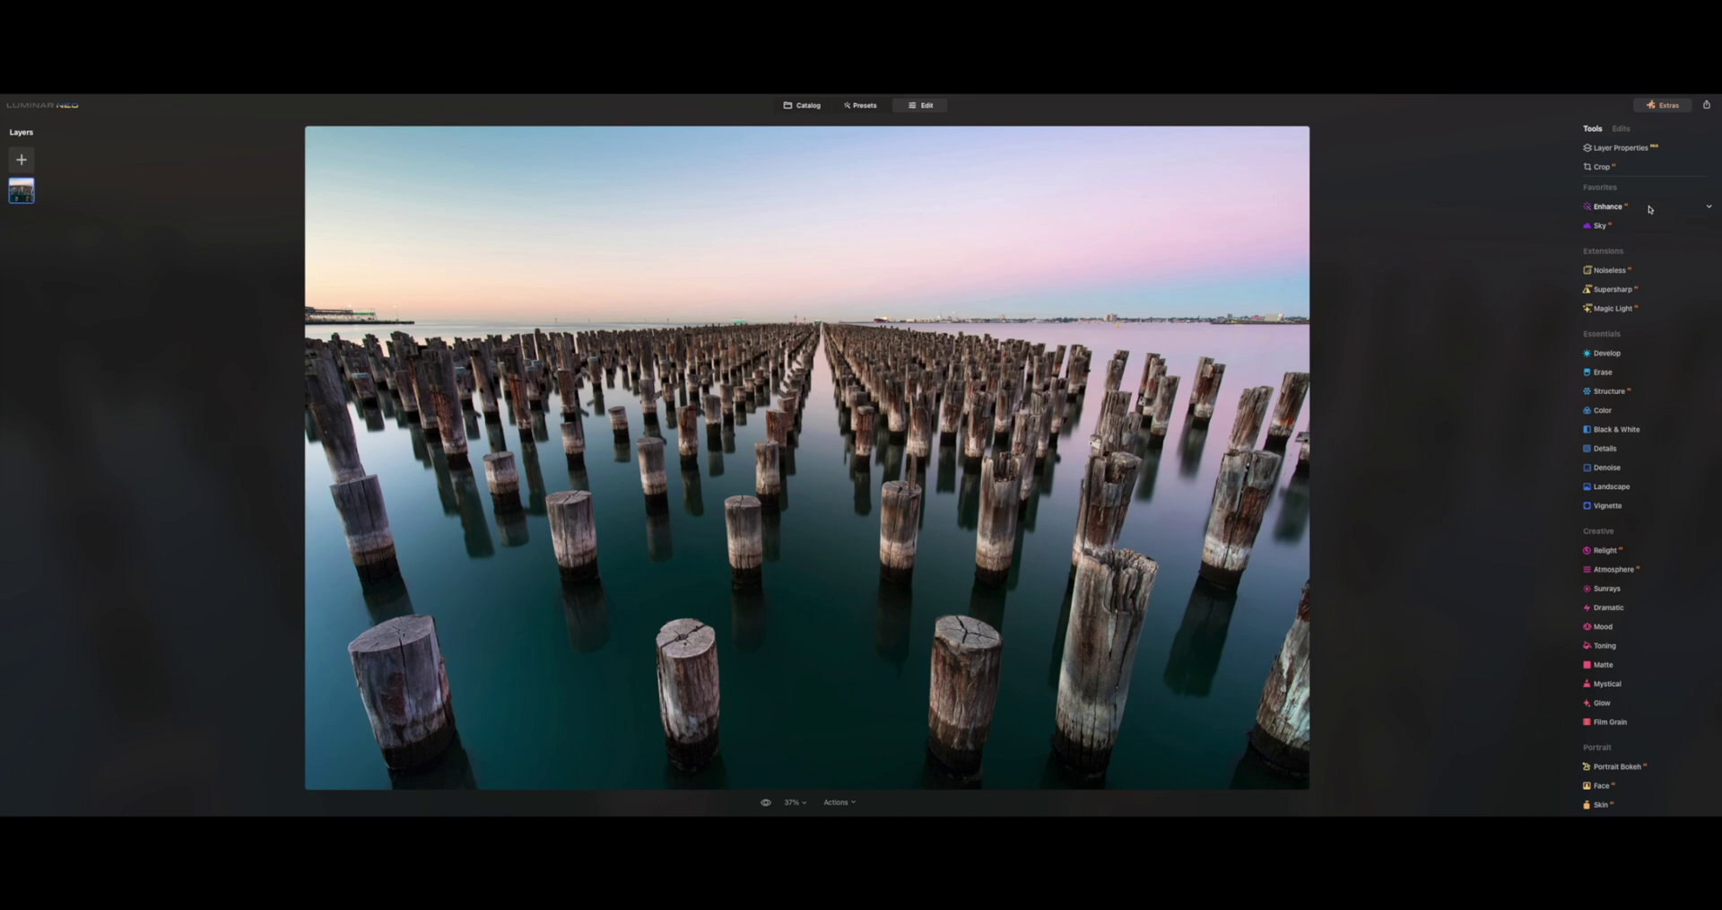
- Preview the Enhance tool's Accent at 100 and settle it at about 11
click(1653, 209)
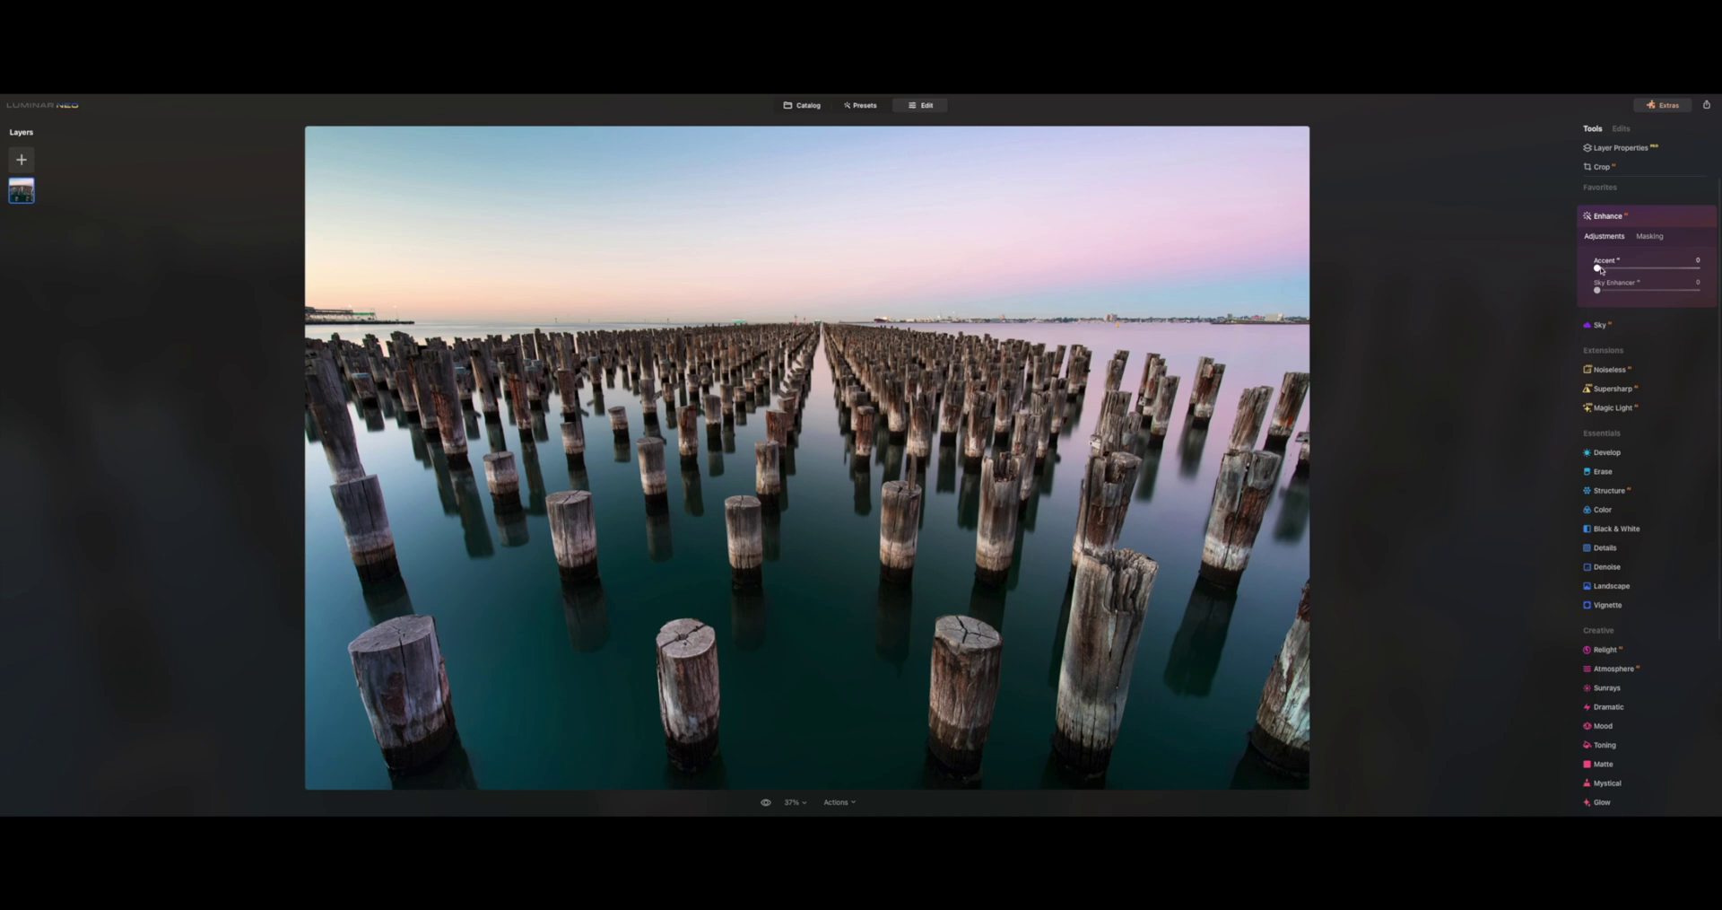
drag(1601, 269, 1718, 277)
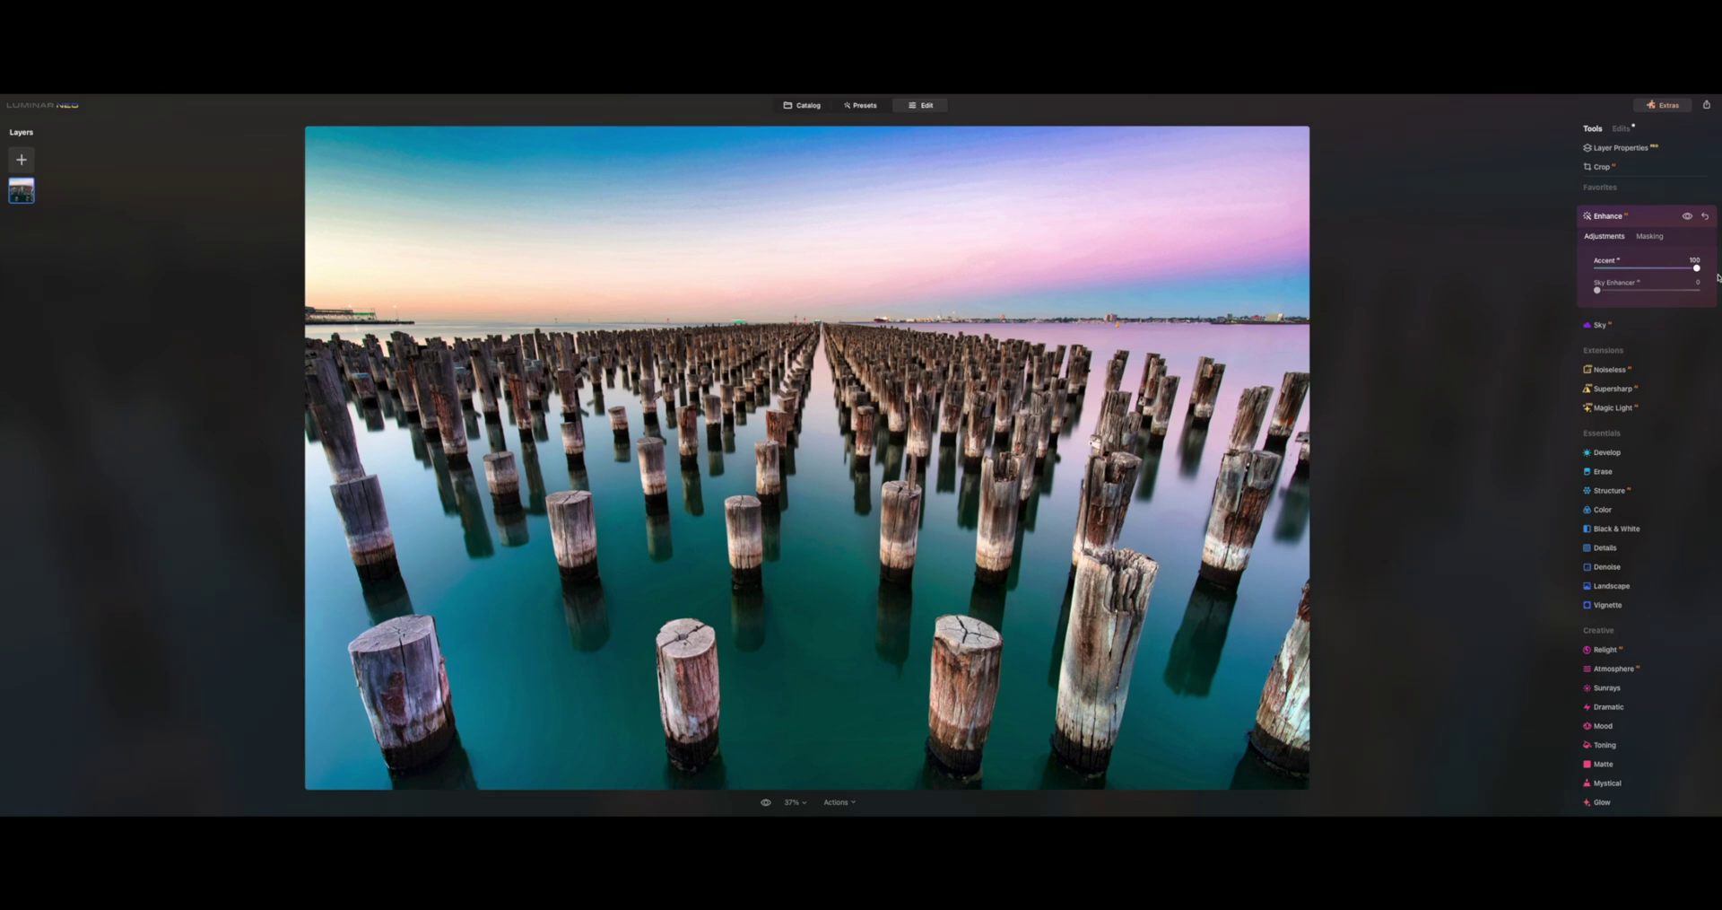
drag(1698, 268, 1610, 275)
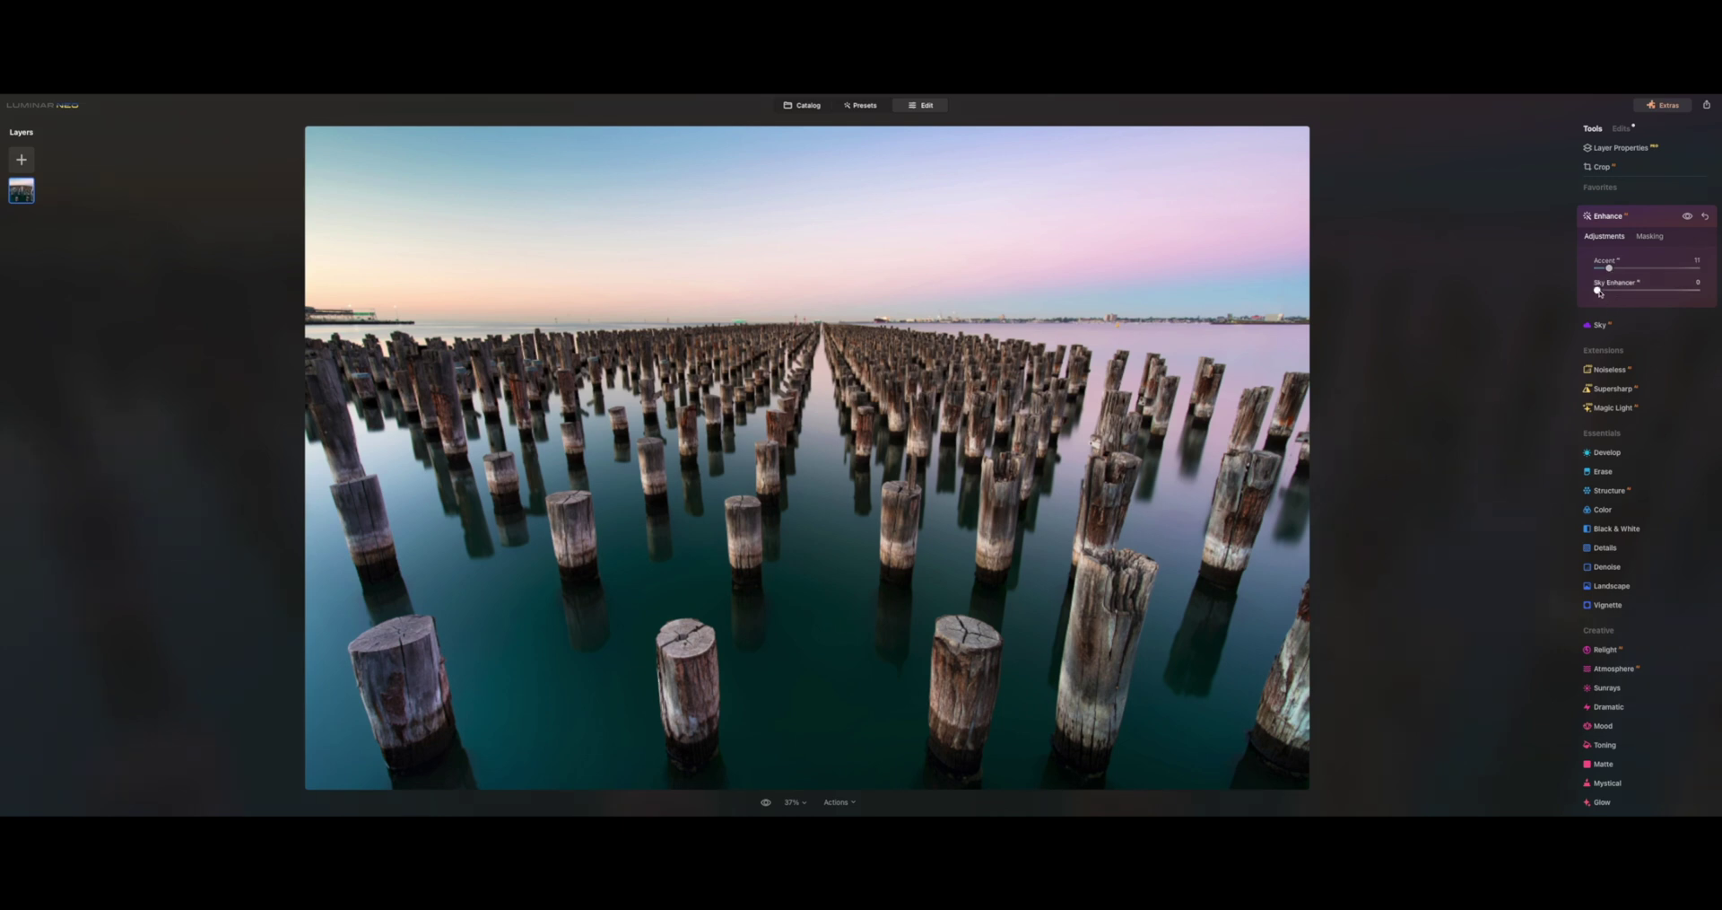
- Raise the Enhance tool's Sky Enhancer to about 3 and check the sky at 100% zoom
mouse_move(1598, 292)
mouse_down()
mouse_move(1670, 295)
mouse_move(1597, 292)
mouse_up()
double_click(753, 162)
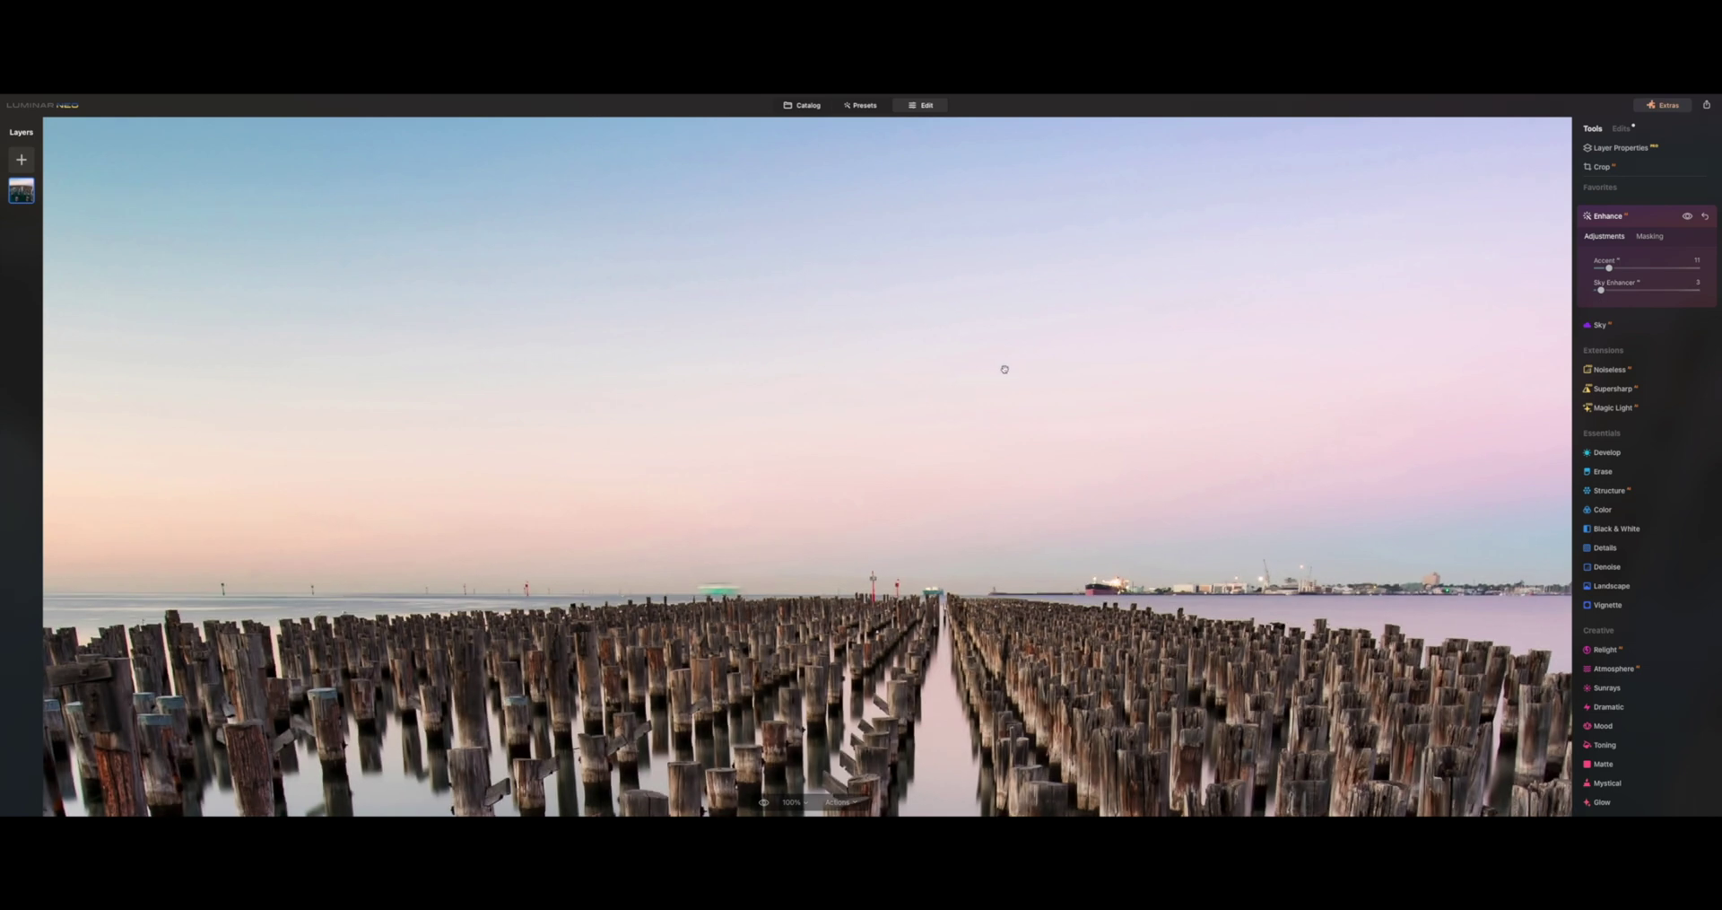
click(983, 362)
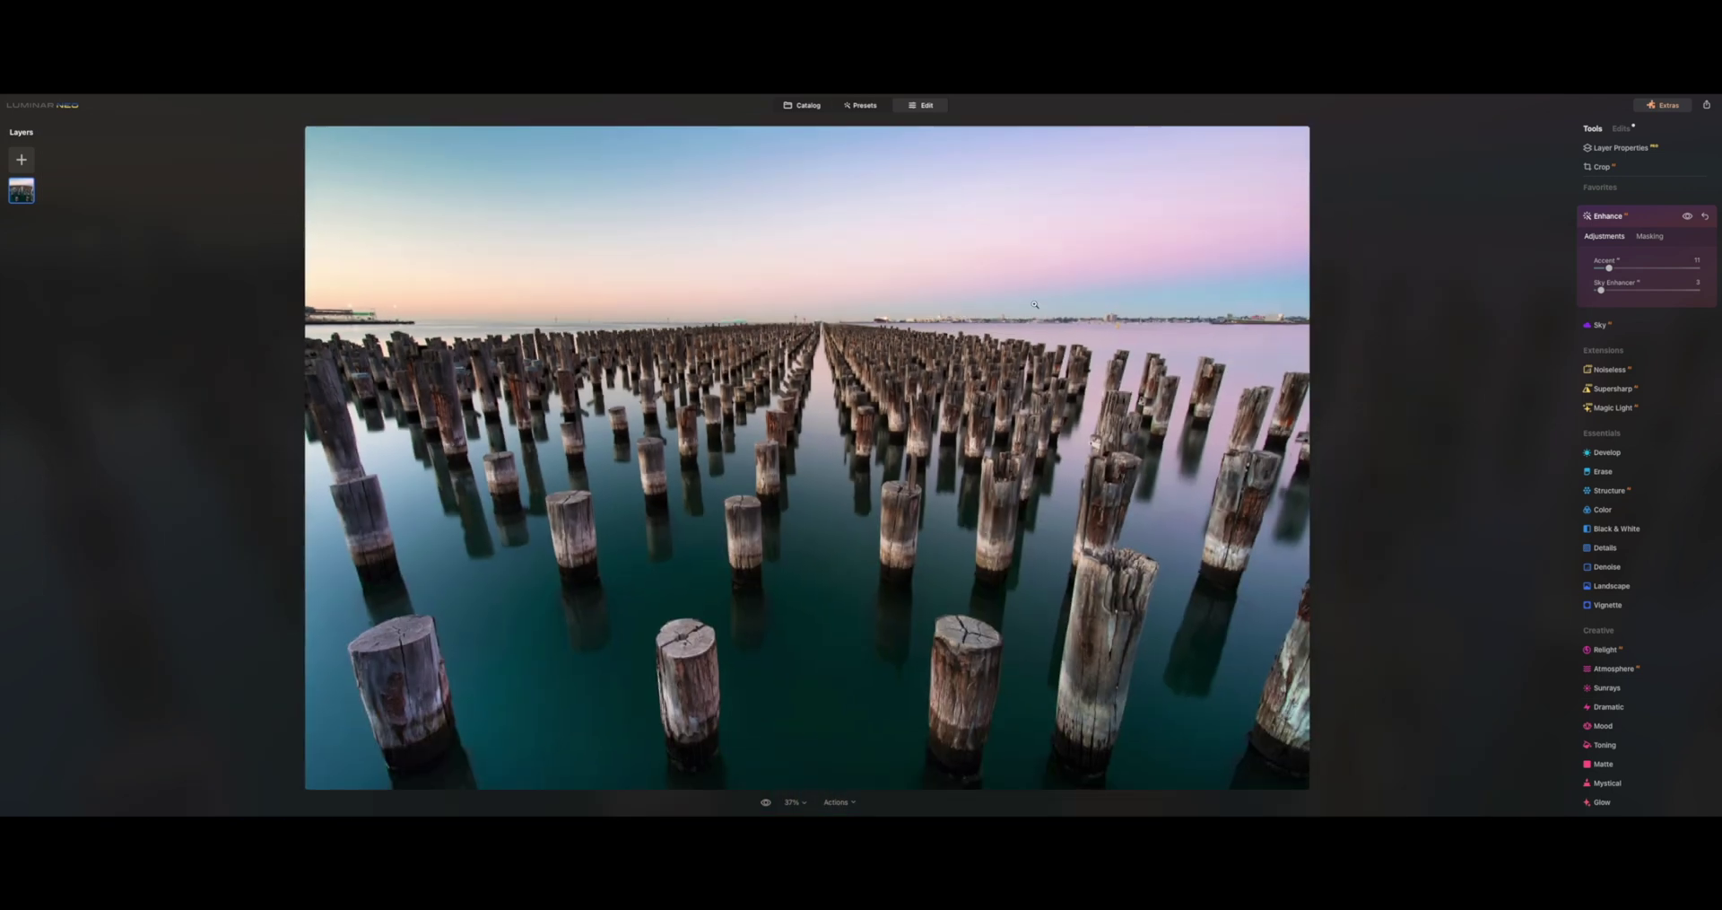
drag(1606, 287, 1606, 269)
click(1641, 216)
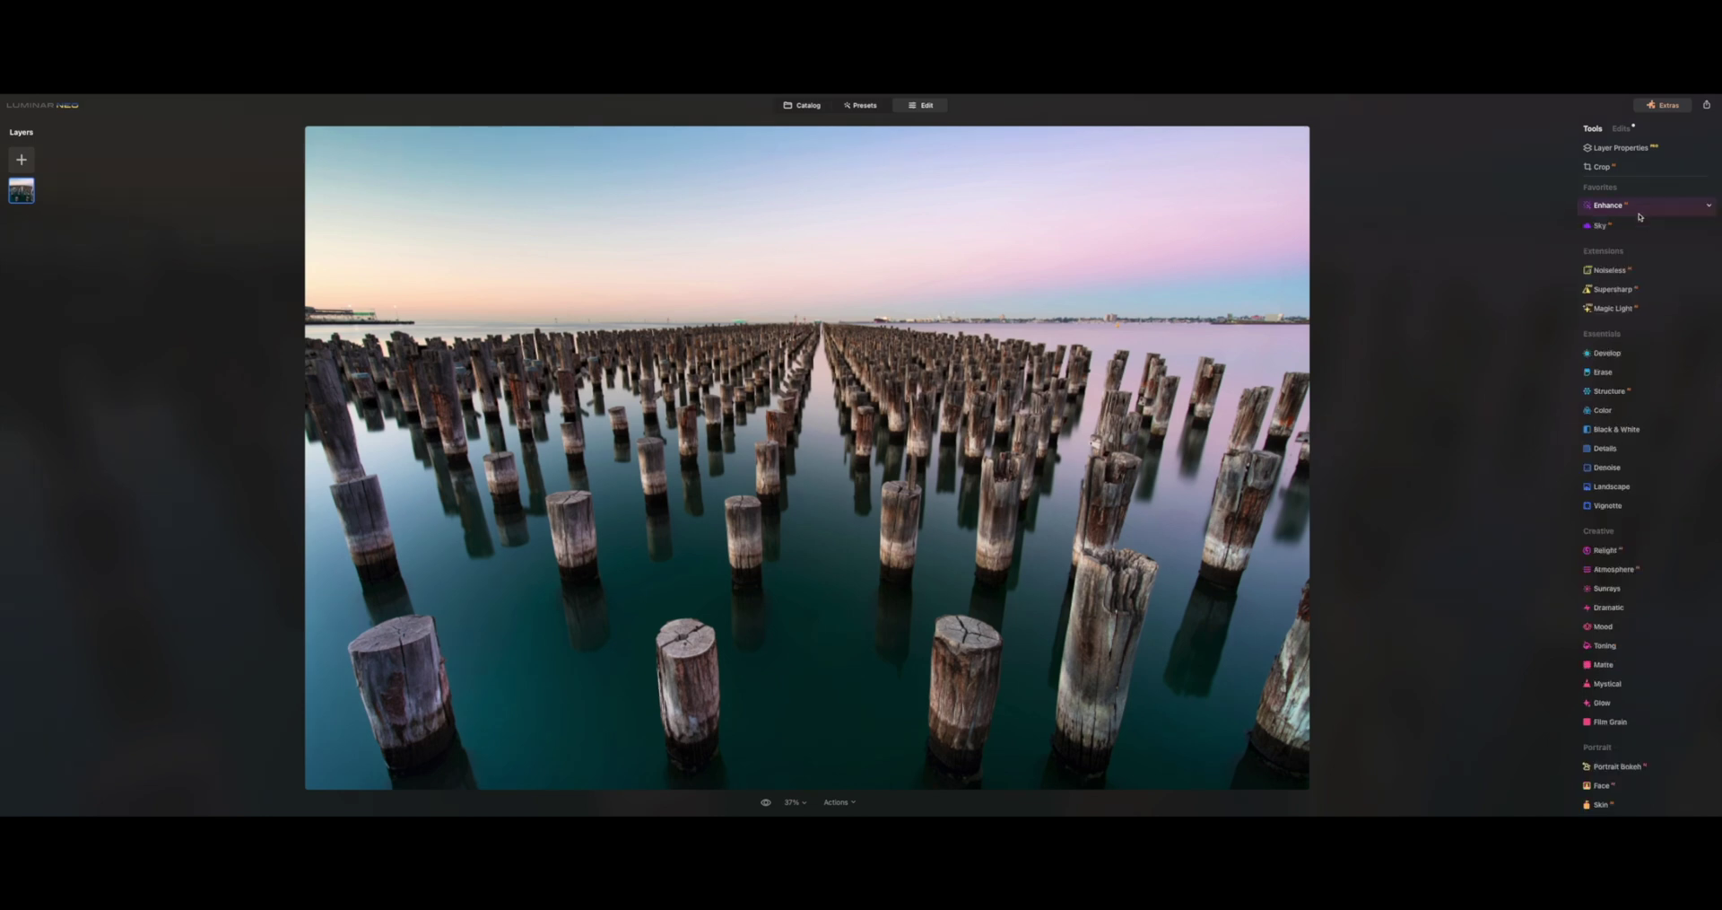
- Browse the Sky tool's library and replace the sky with the dramatic dark-cloud sky with golden sun rays
click(1641, 225)
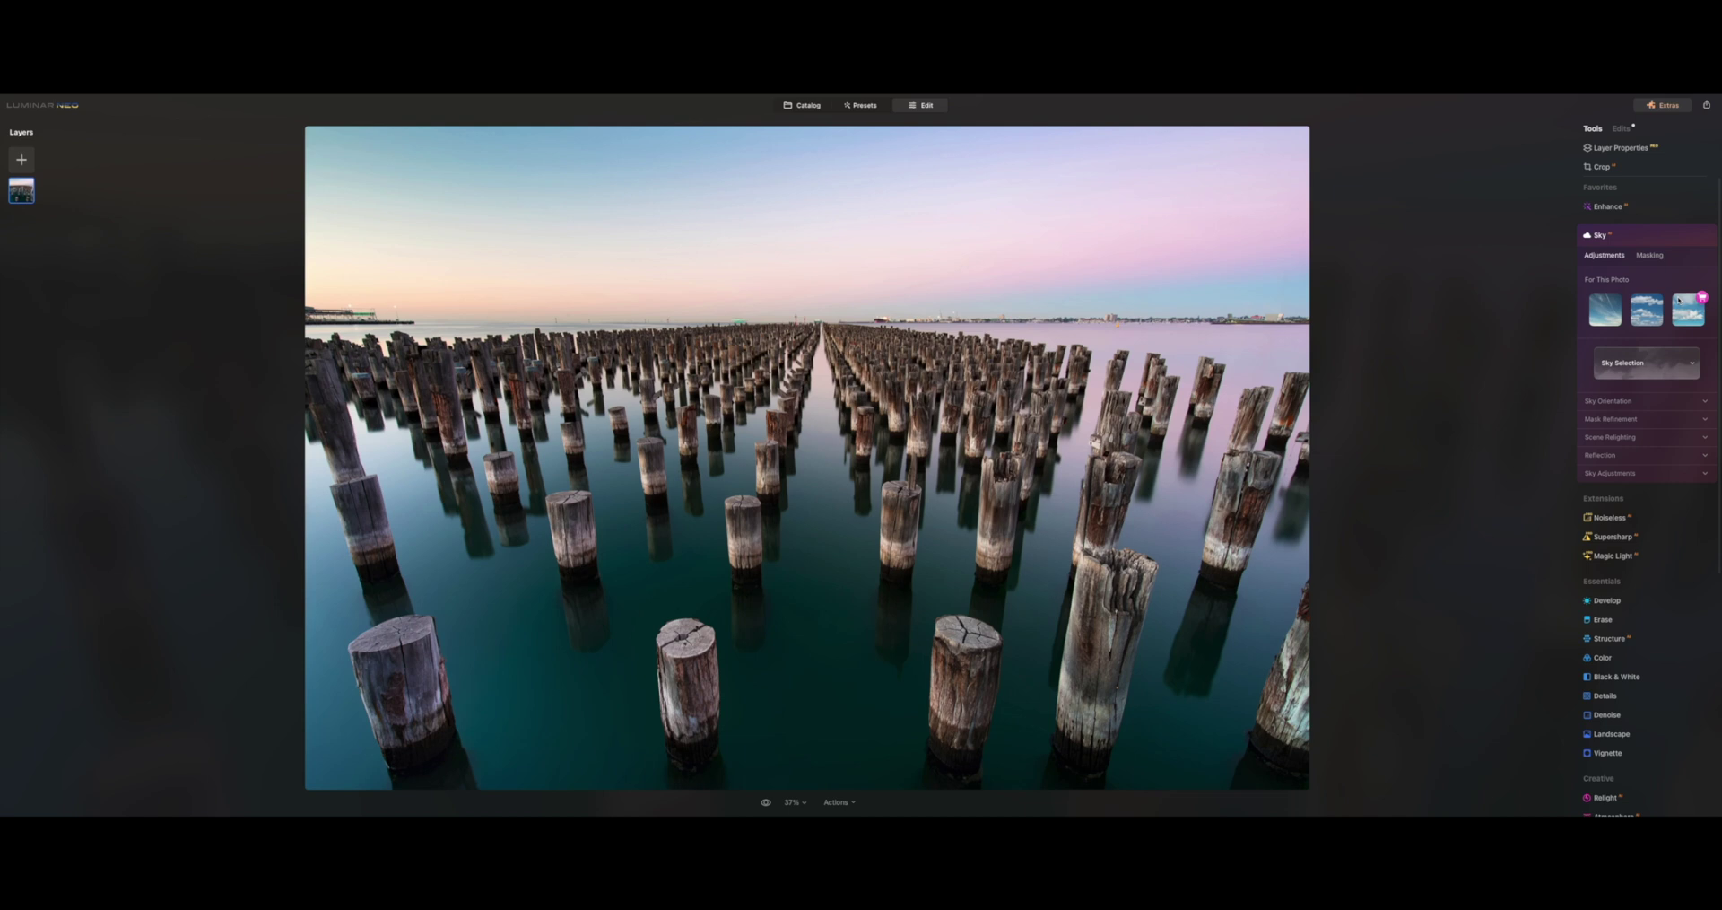
click(1654, 365)
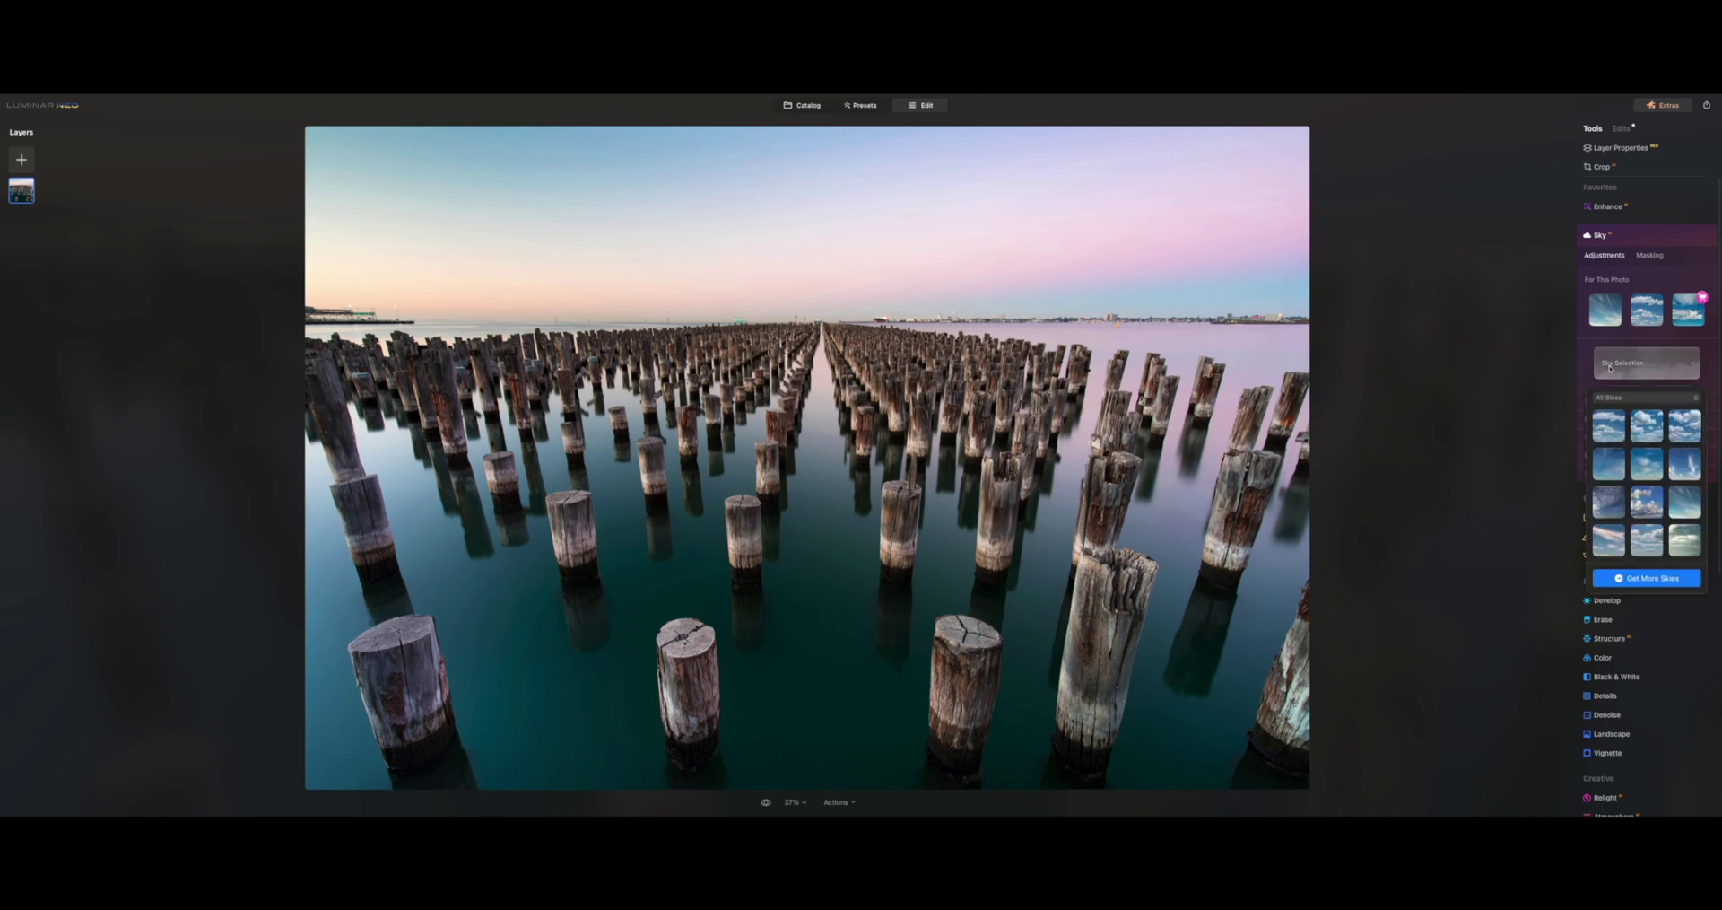
scroll(1635, 453, down, 5)
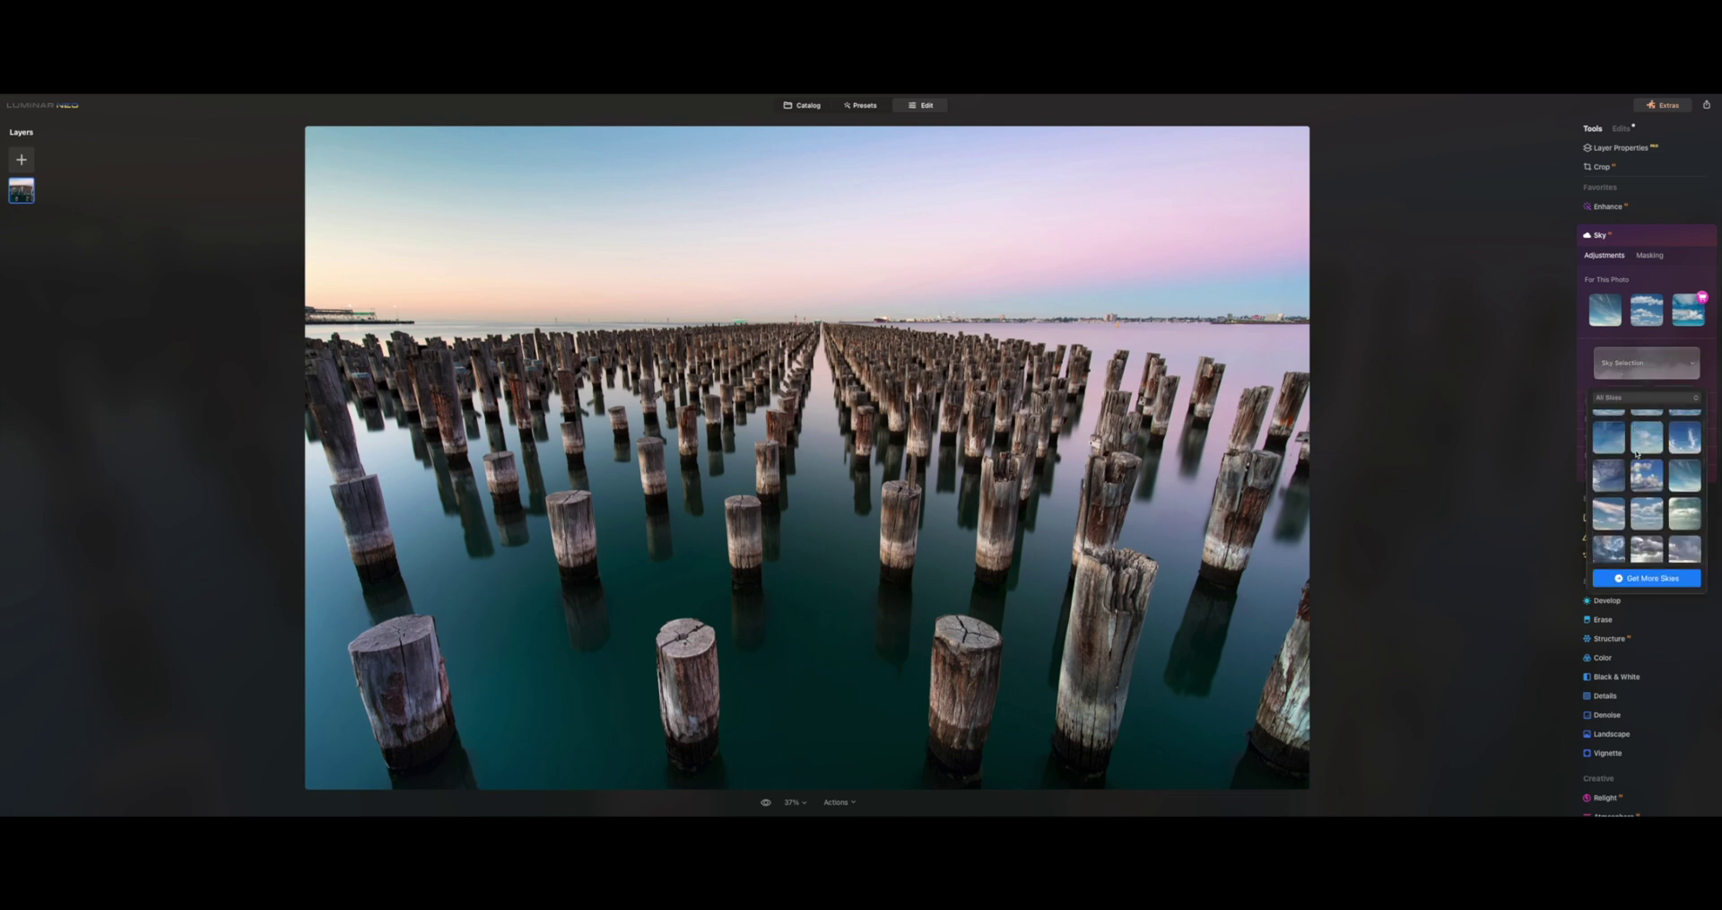
scroll(1653, 500, down, 5)
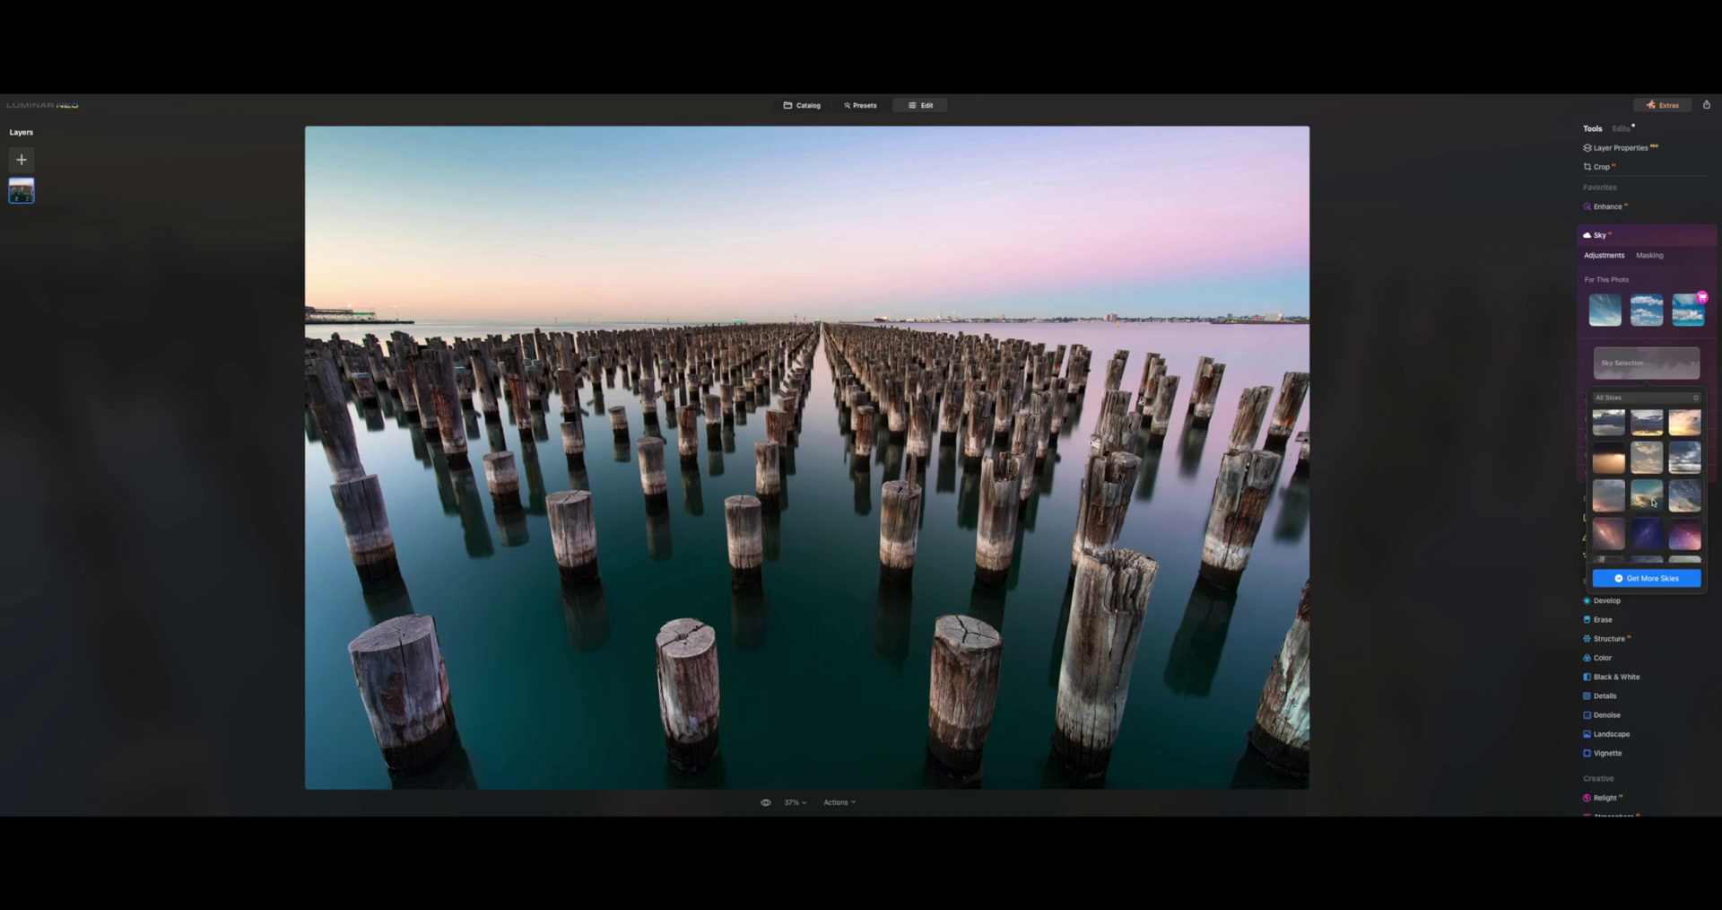
scroll(1666, 489, up, 10)
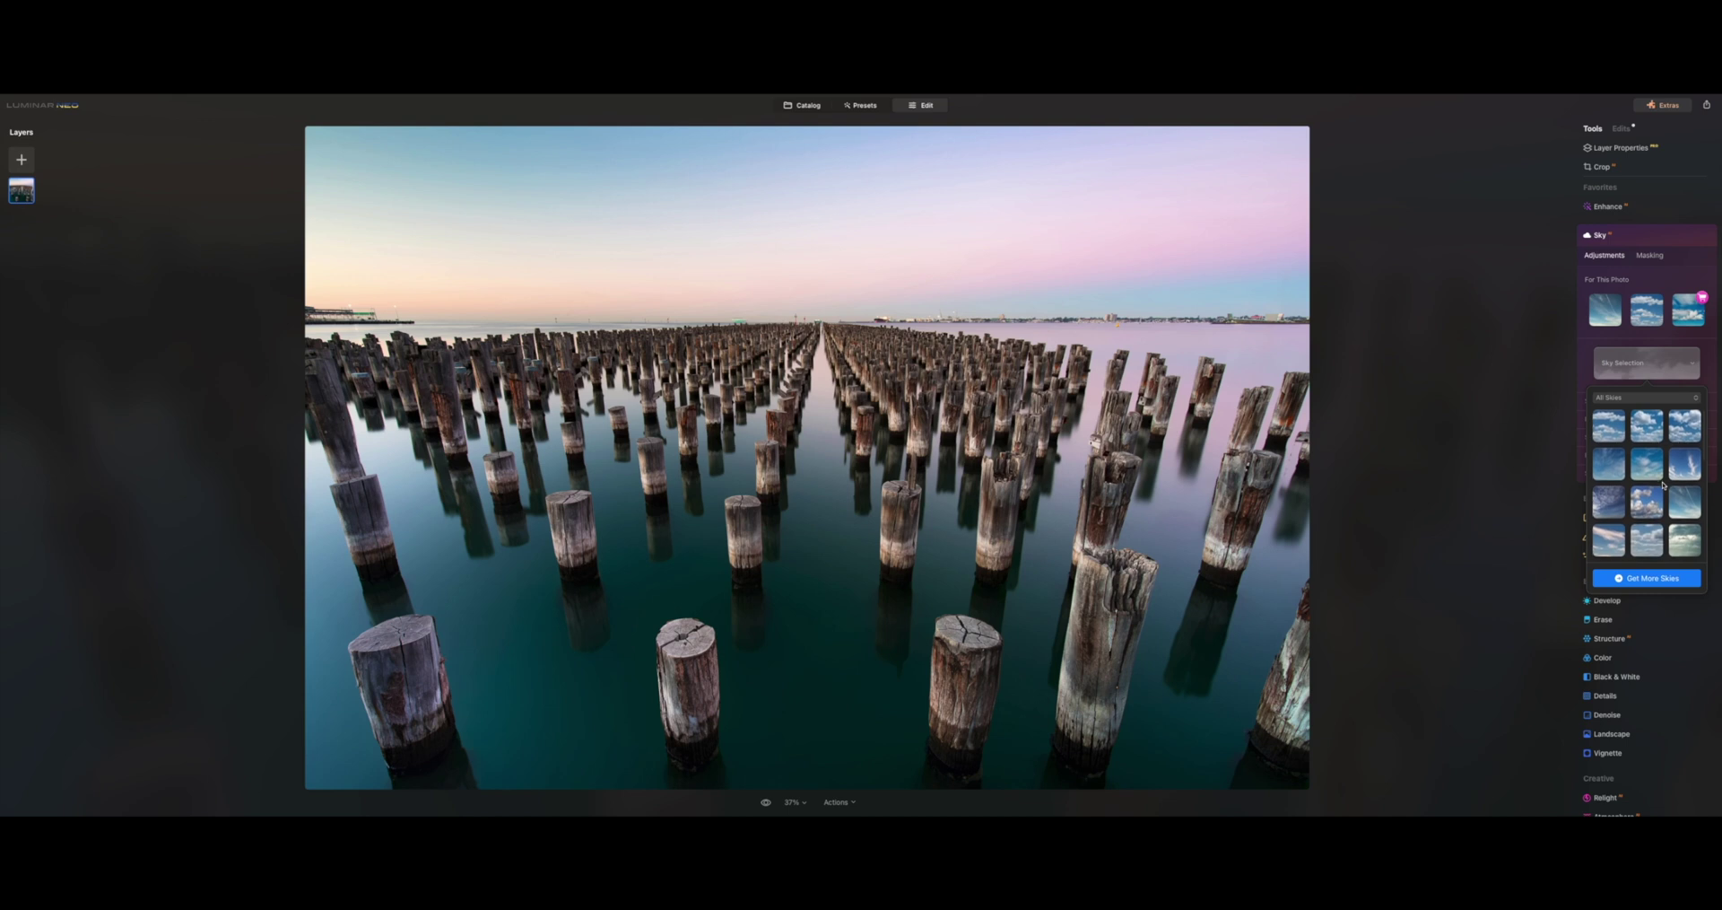
scroll(1663, 485, down, 5)
scroll(1663, 486, down, 3)
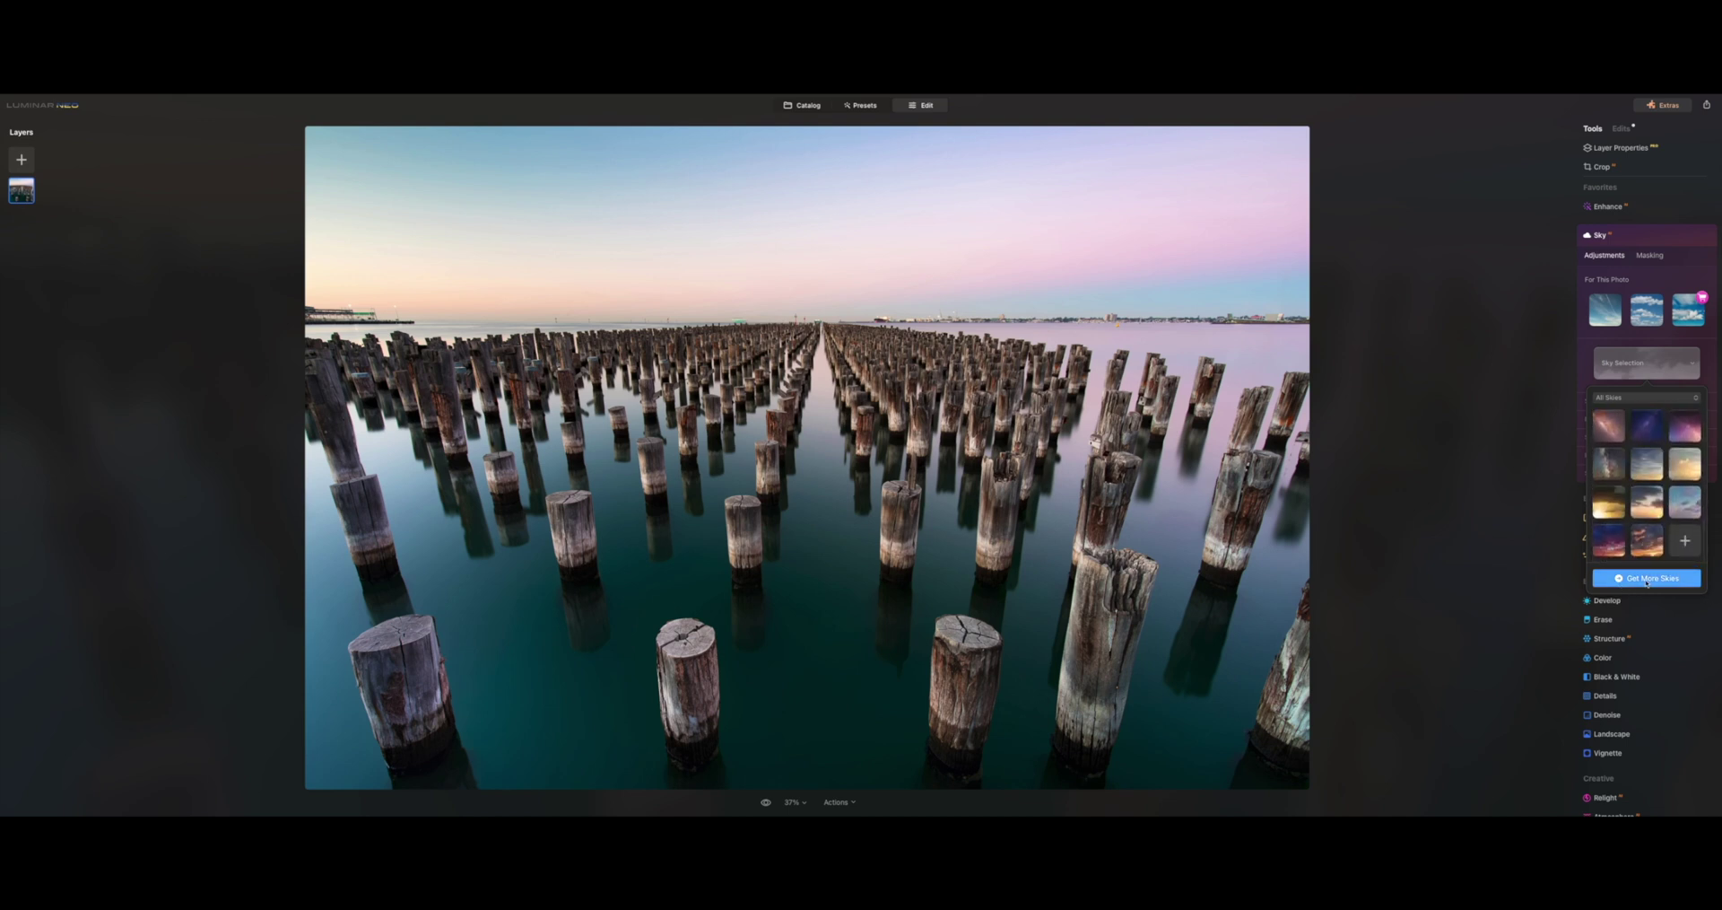
scroll(1638, 472, up, 2)
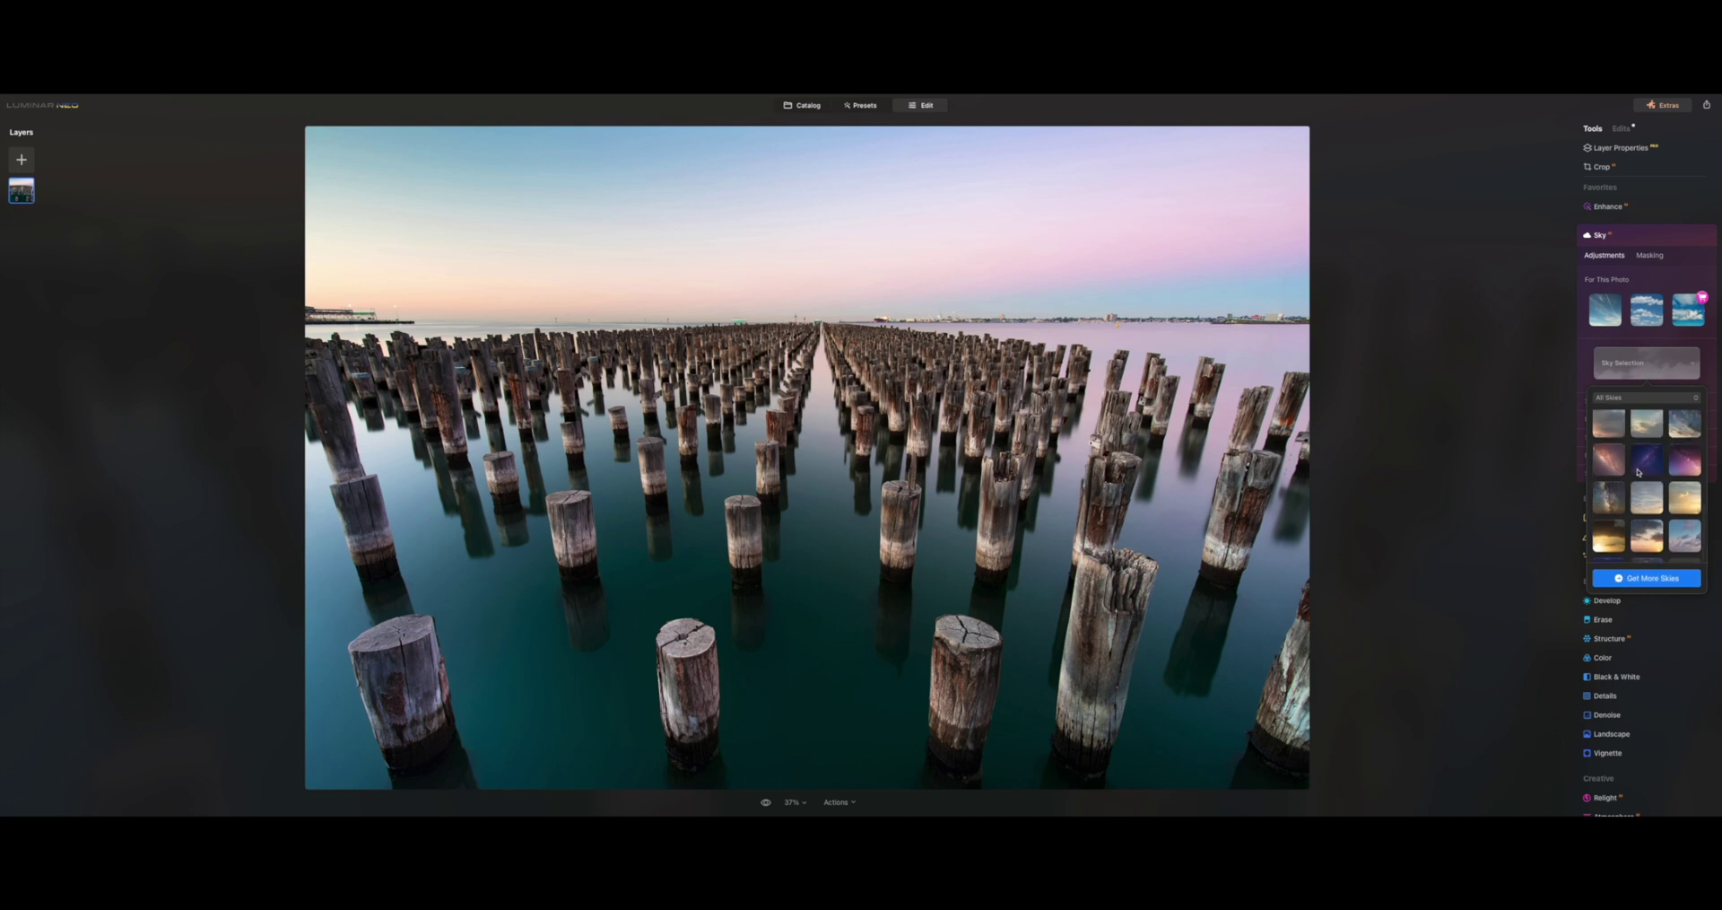
scroll(1637, 471, up, 3)
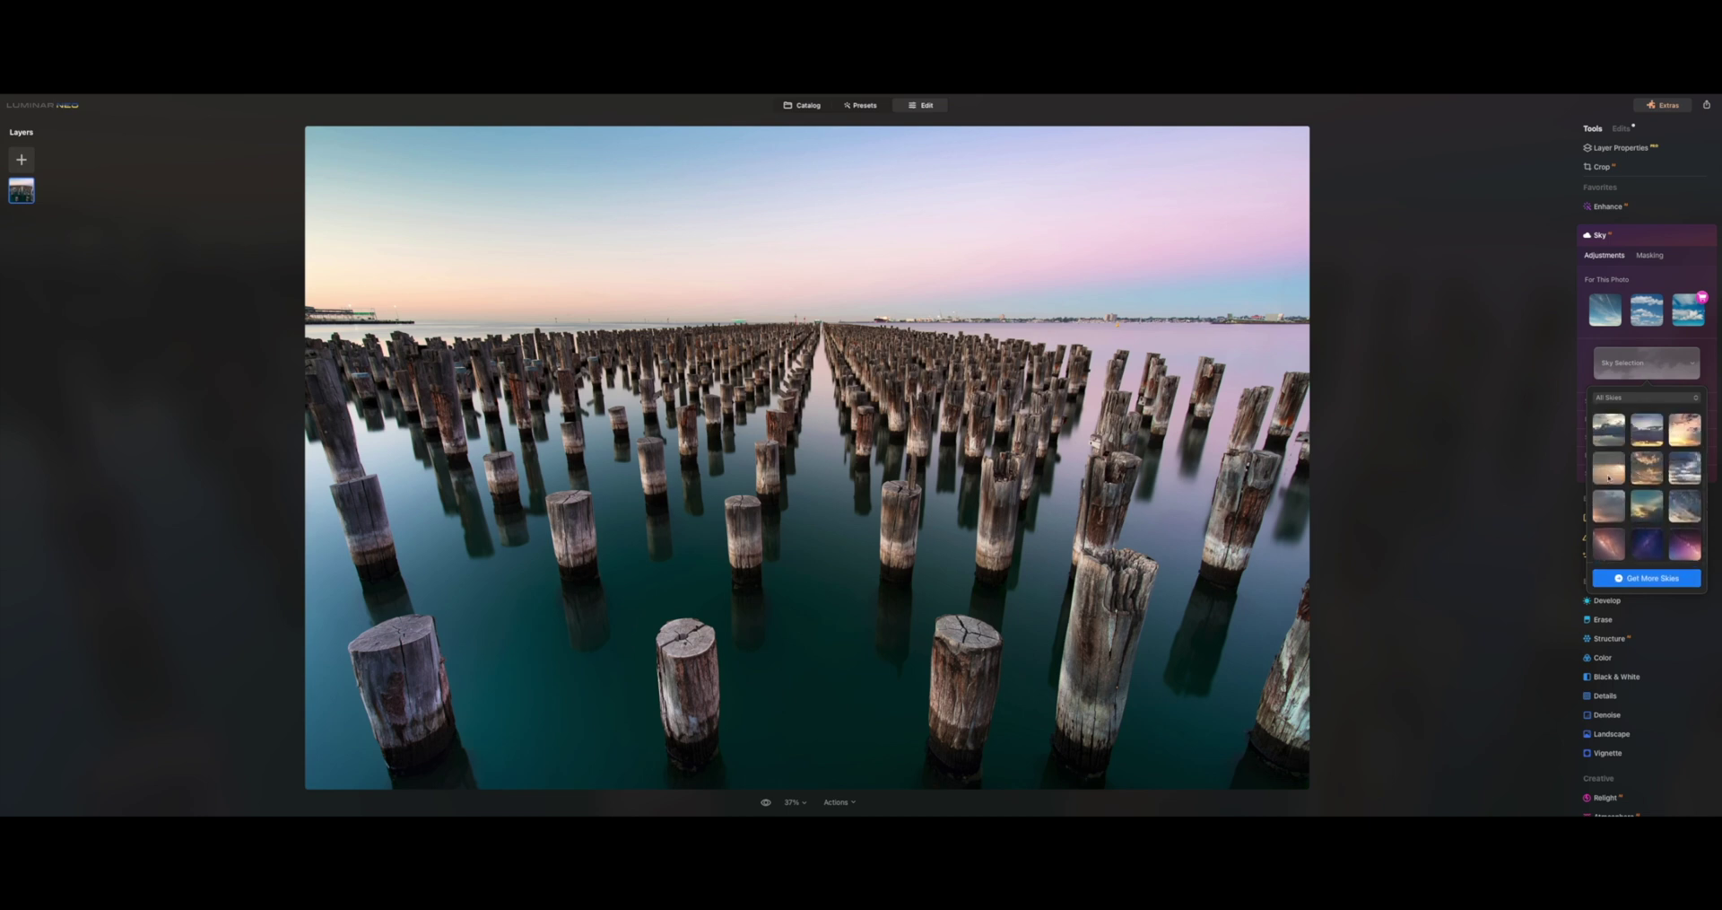
click(1643, 439)
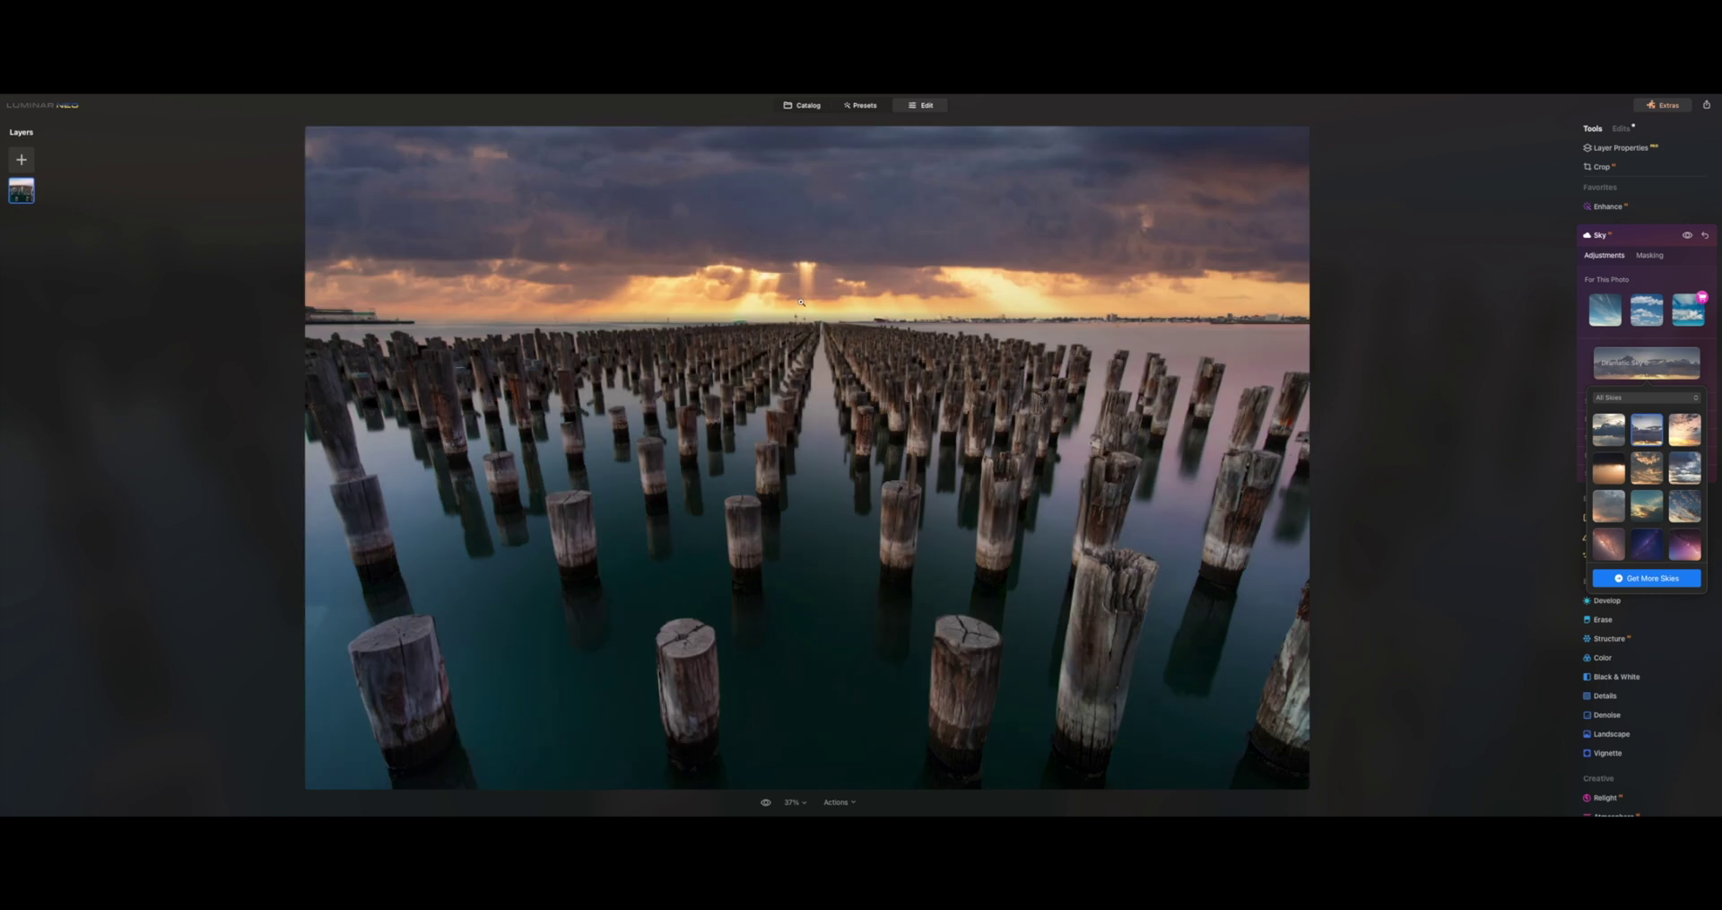
- Inspect the replaced dark-cloud sky along the horizon and pylons at 100% zoom
click(857, 292)
click(852, 285)
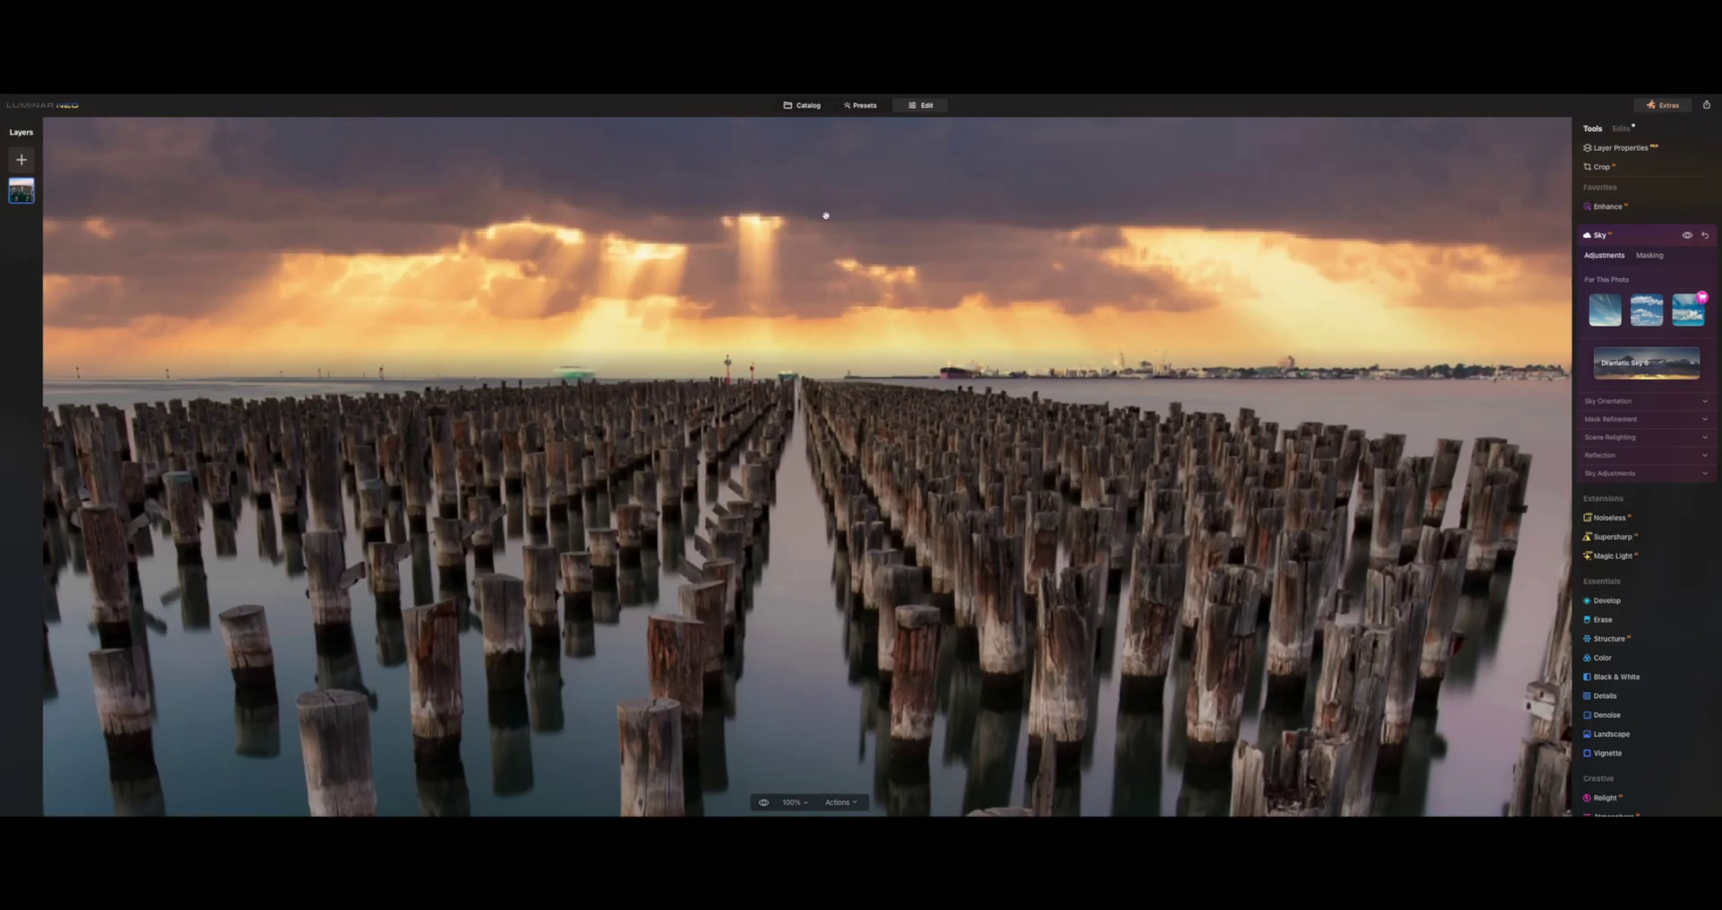
click(897, 323)
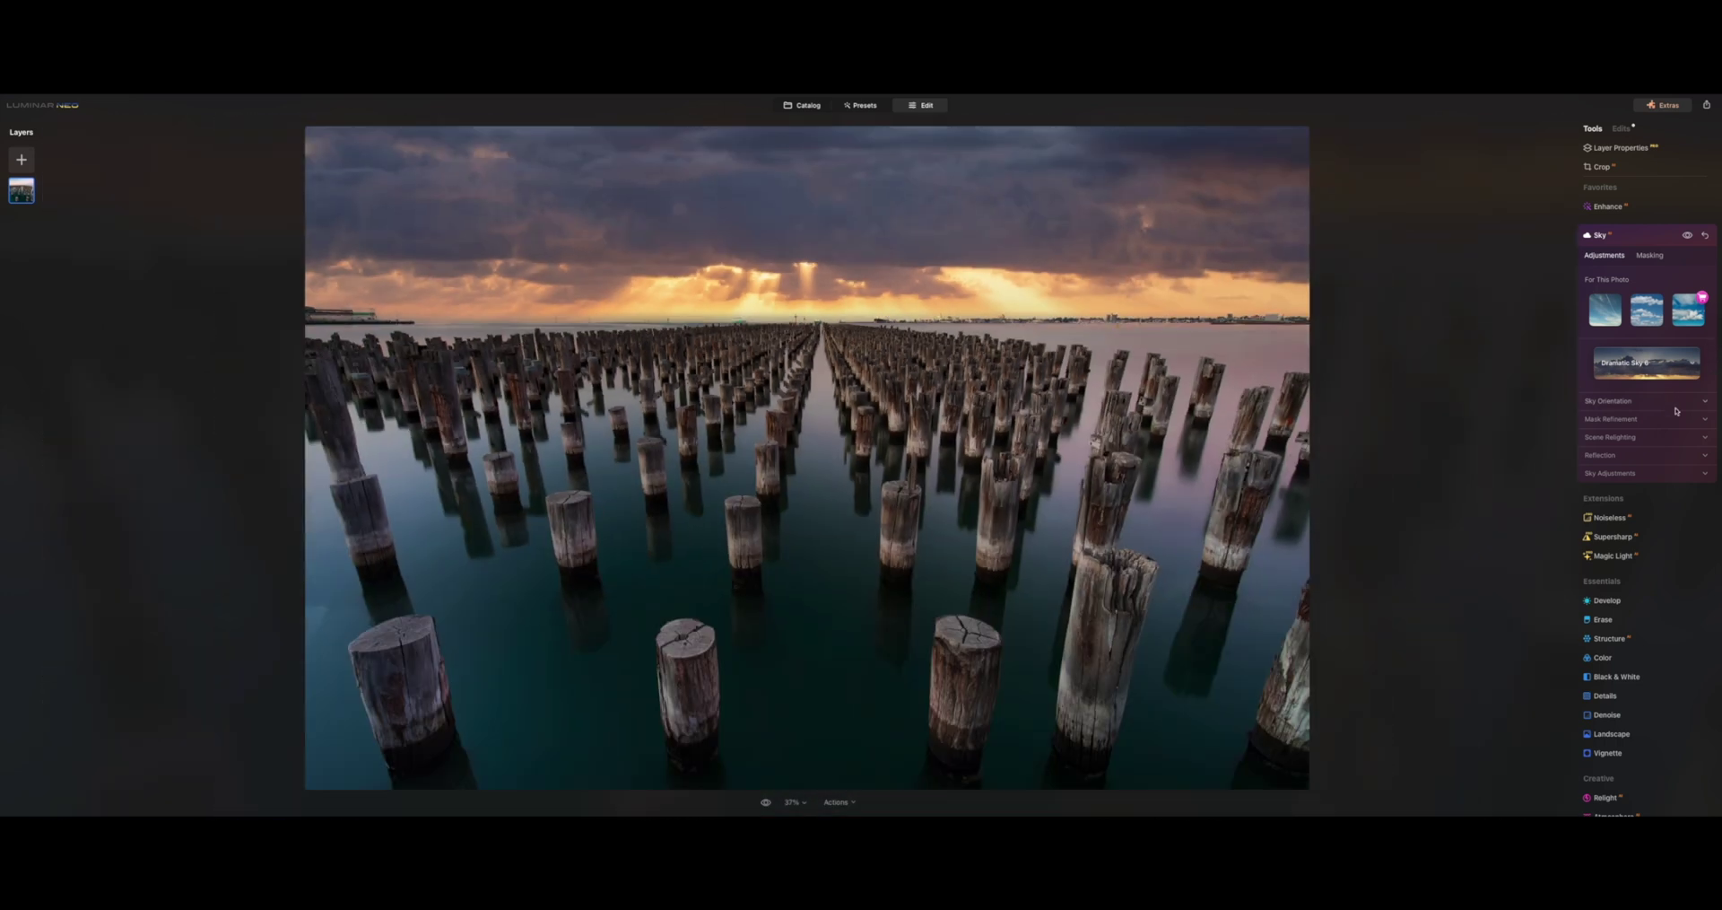
click(836, 233)
click(916, 343)
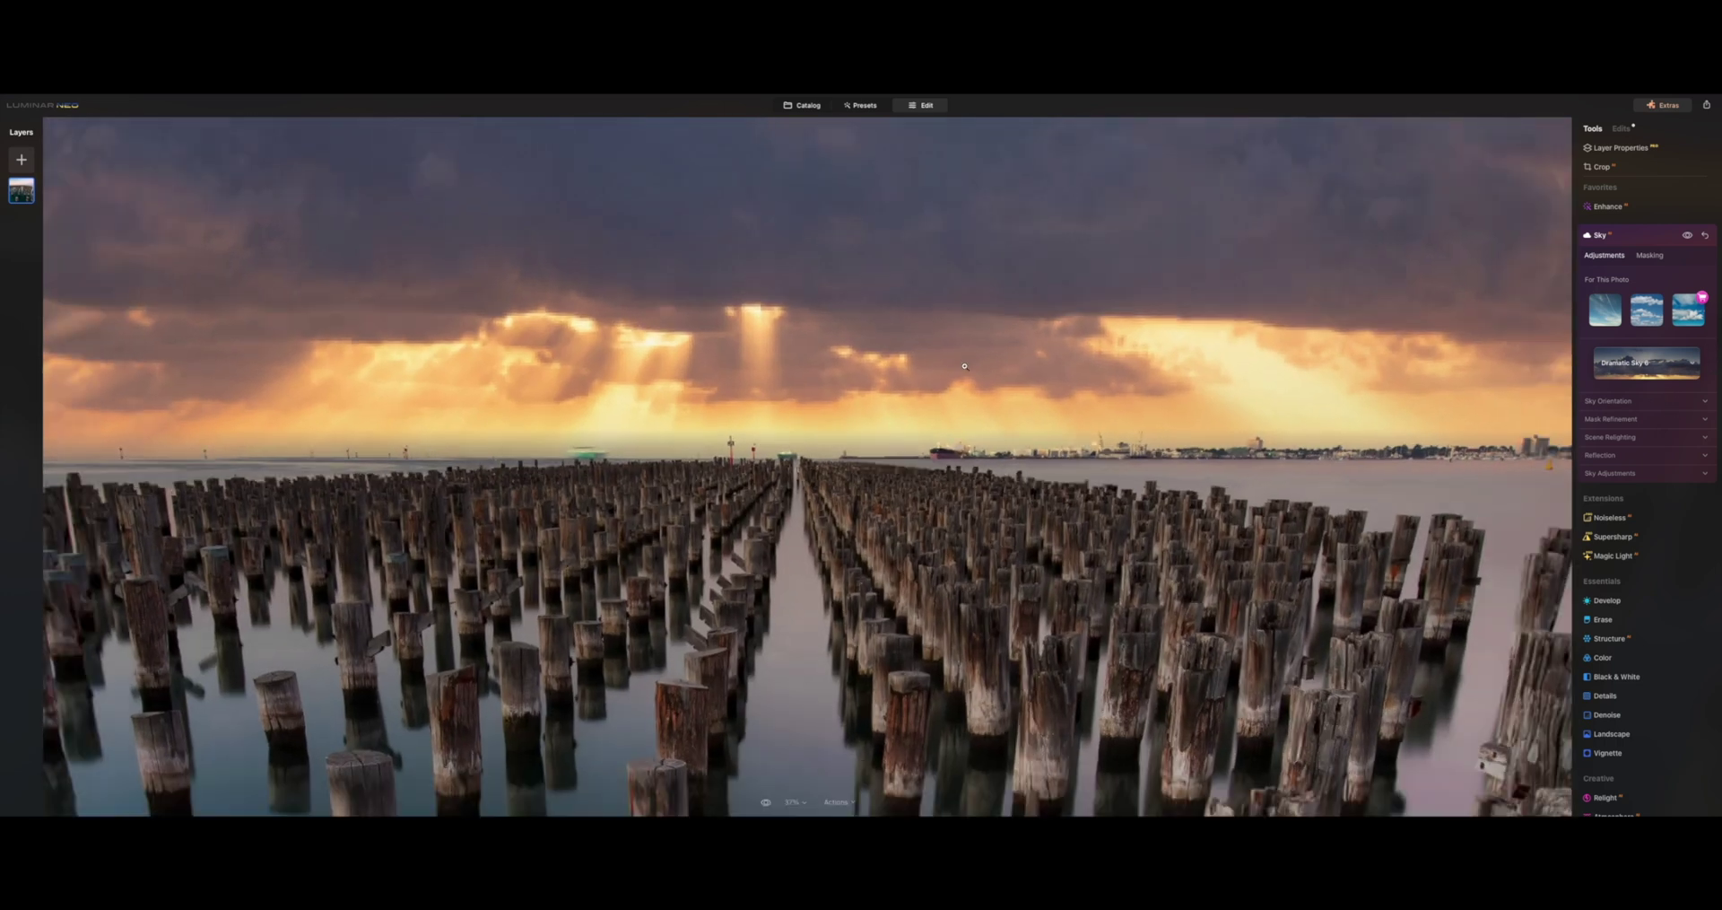
- Replace the dark-cloud sky with the dramatic sunset sky from the Sky tool's library
click(1658, 369)
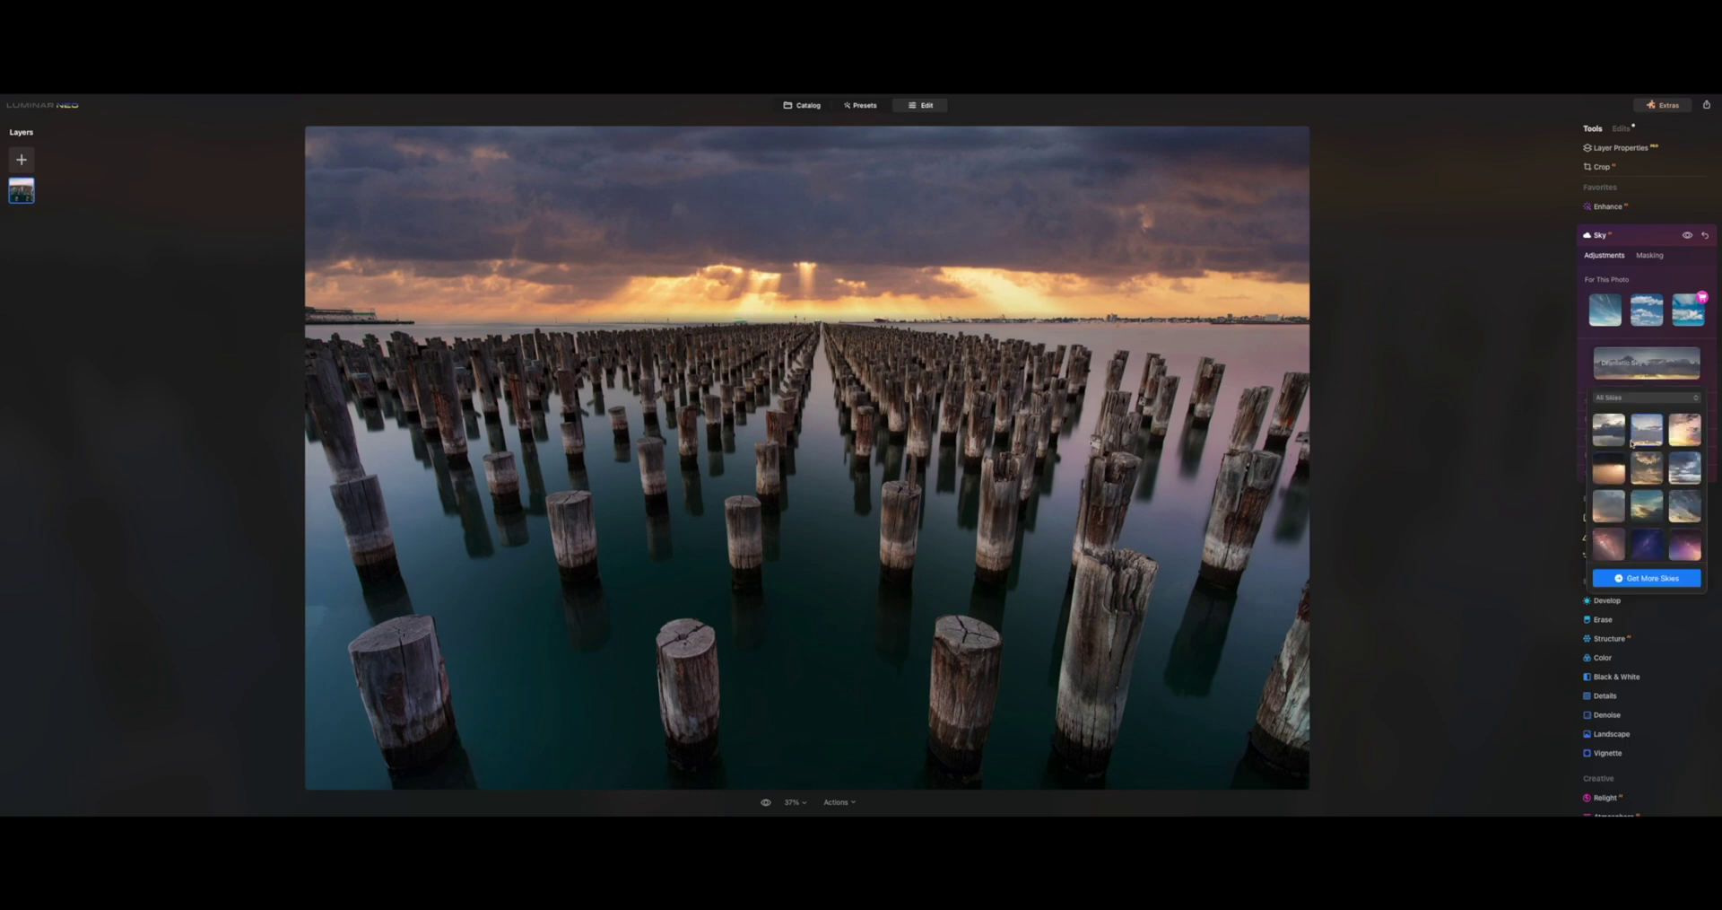
scroll(1643, 501, up, 2)
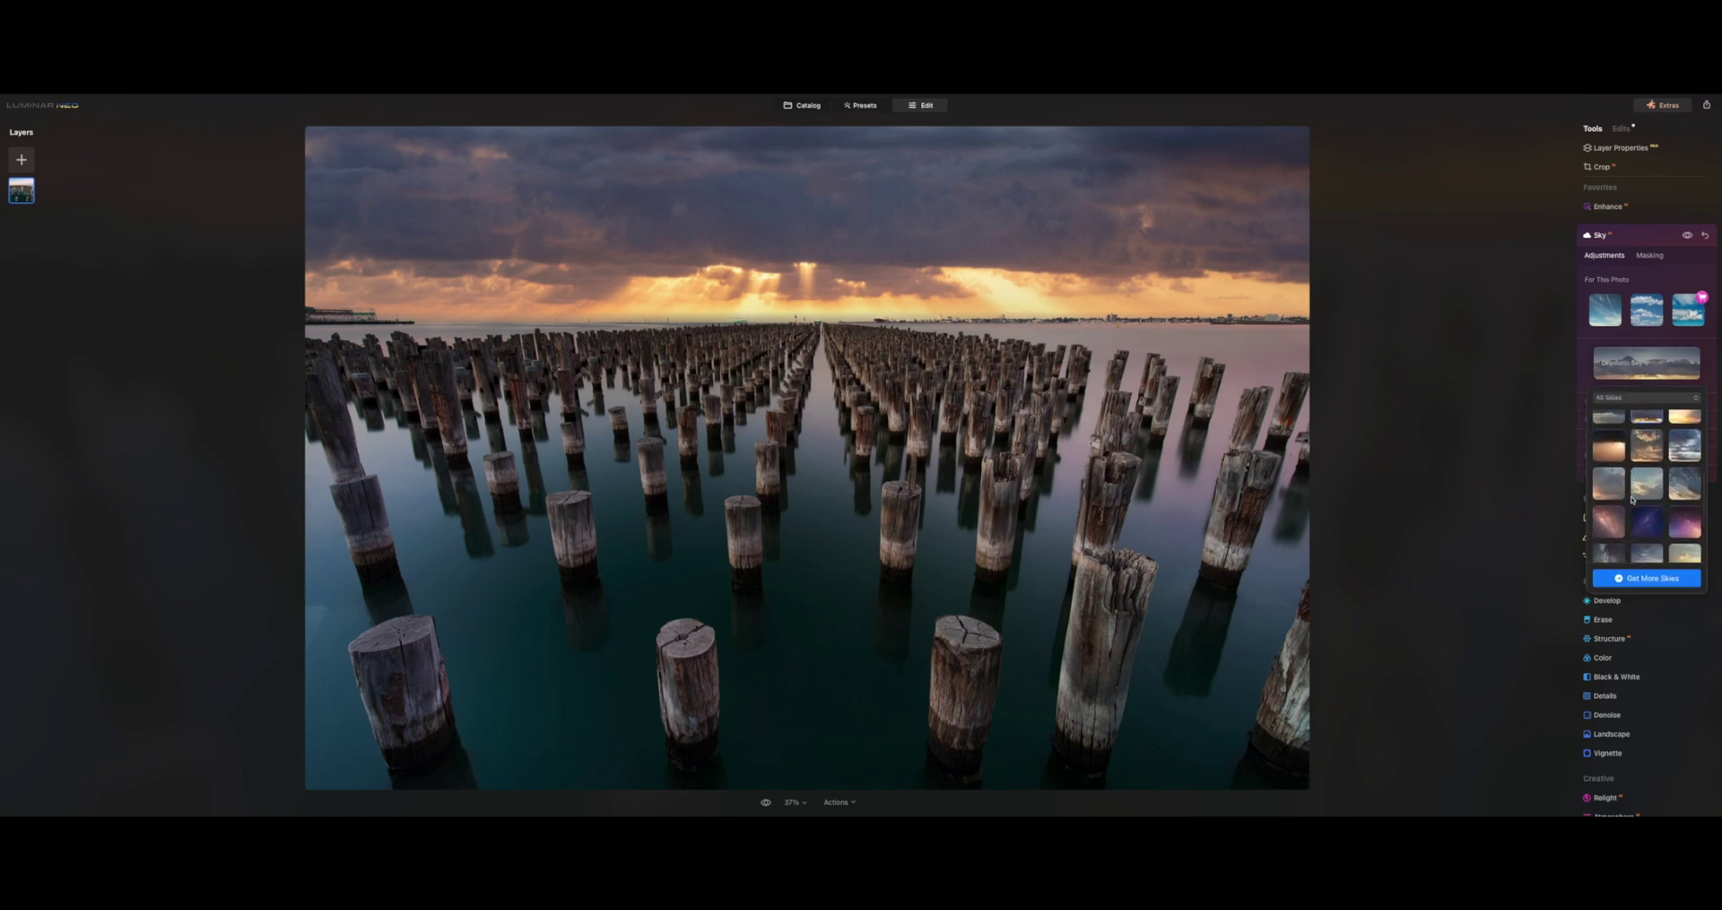
click(1698, 491)
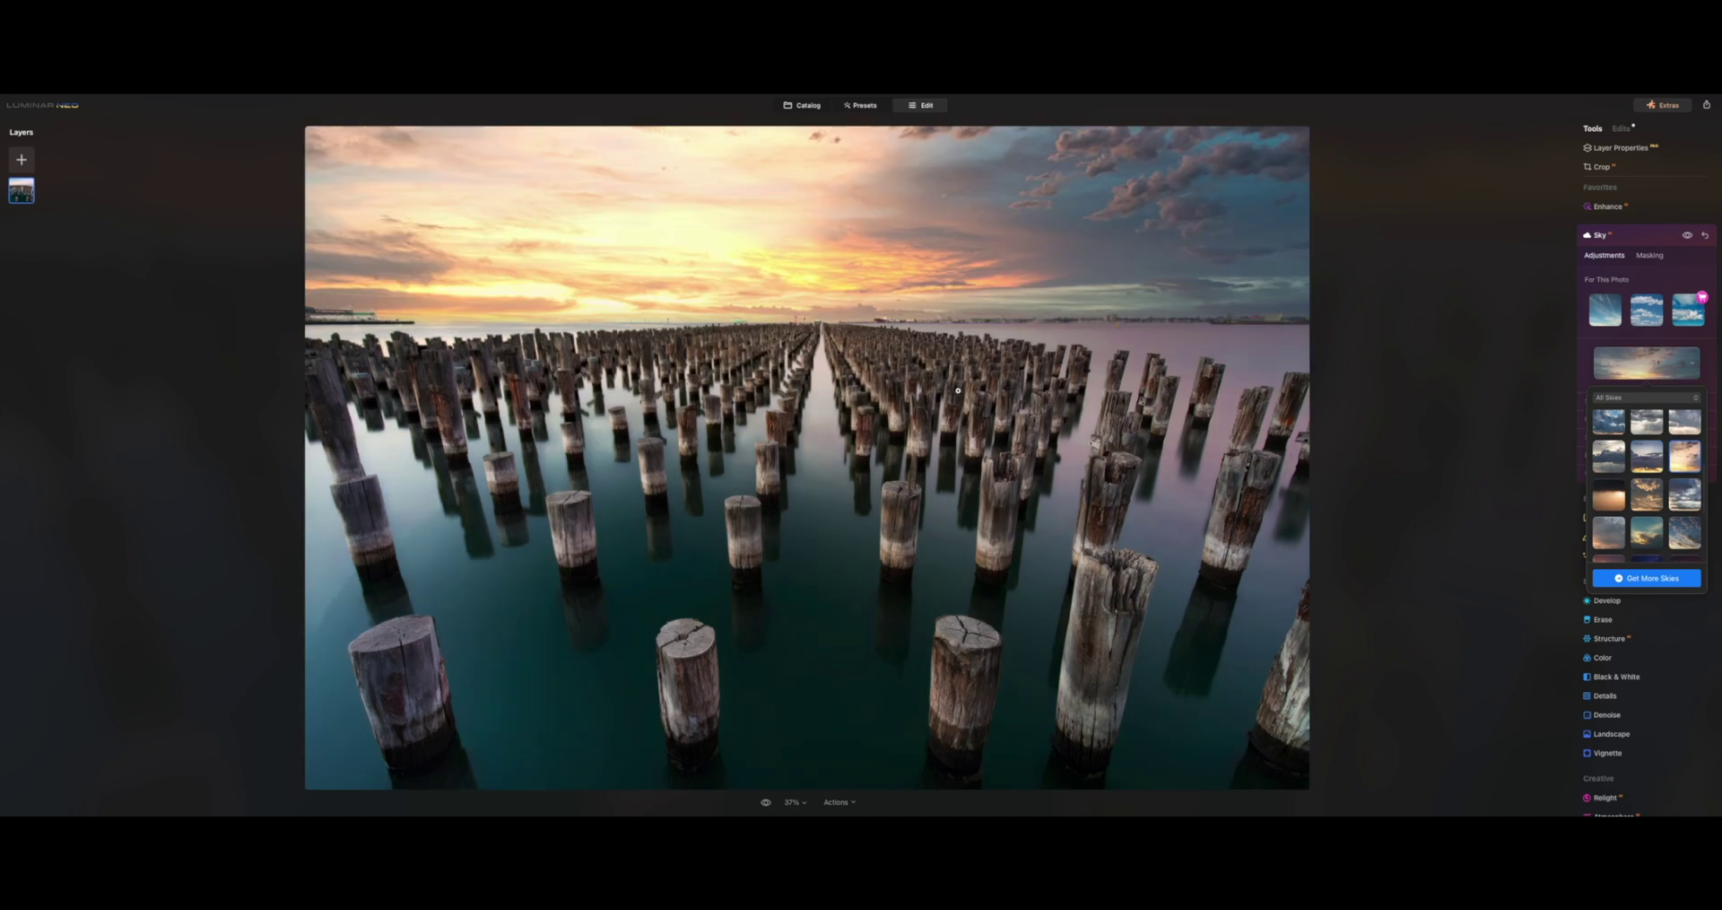
- Inspect the sunset sky's blend with the horizon, water and pylons at 100% zoom
click(740, 269)
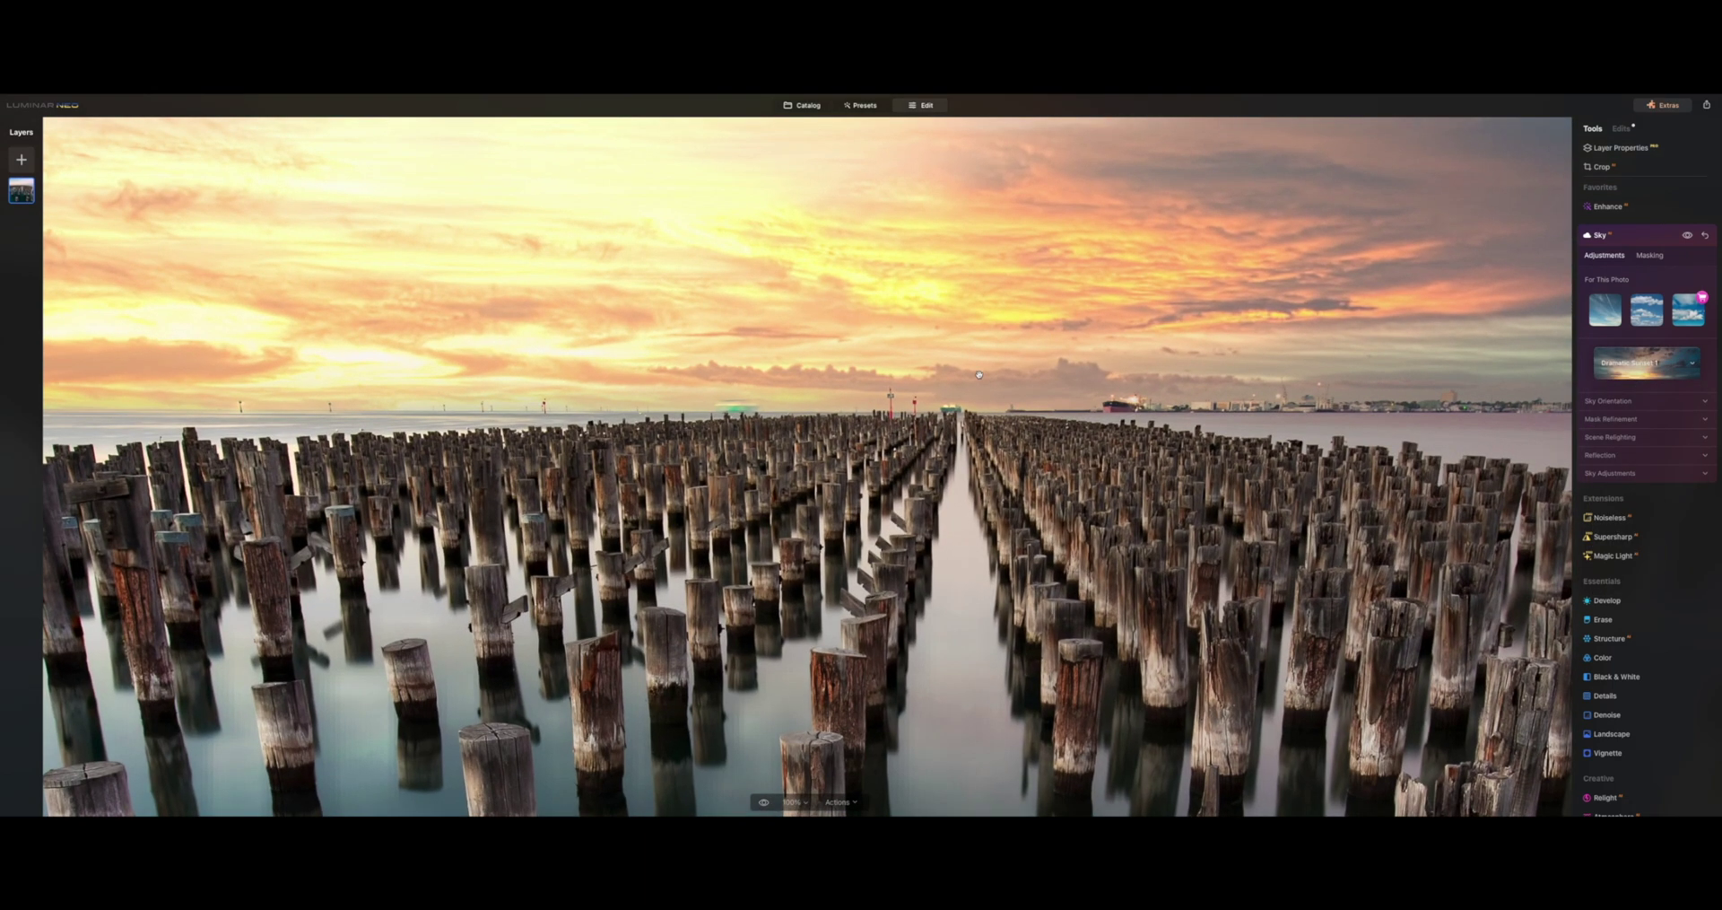
click(1019, 441)
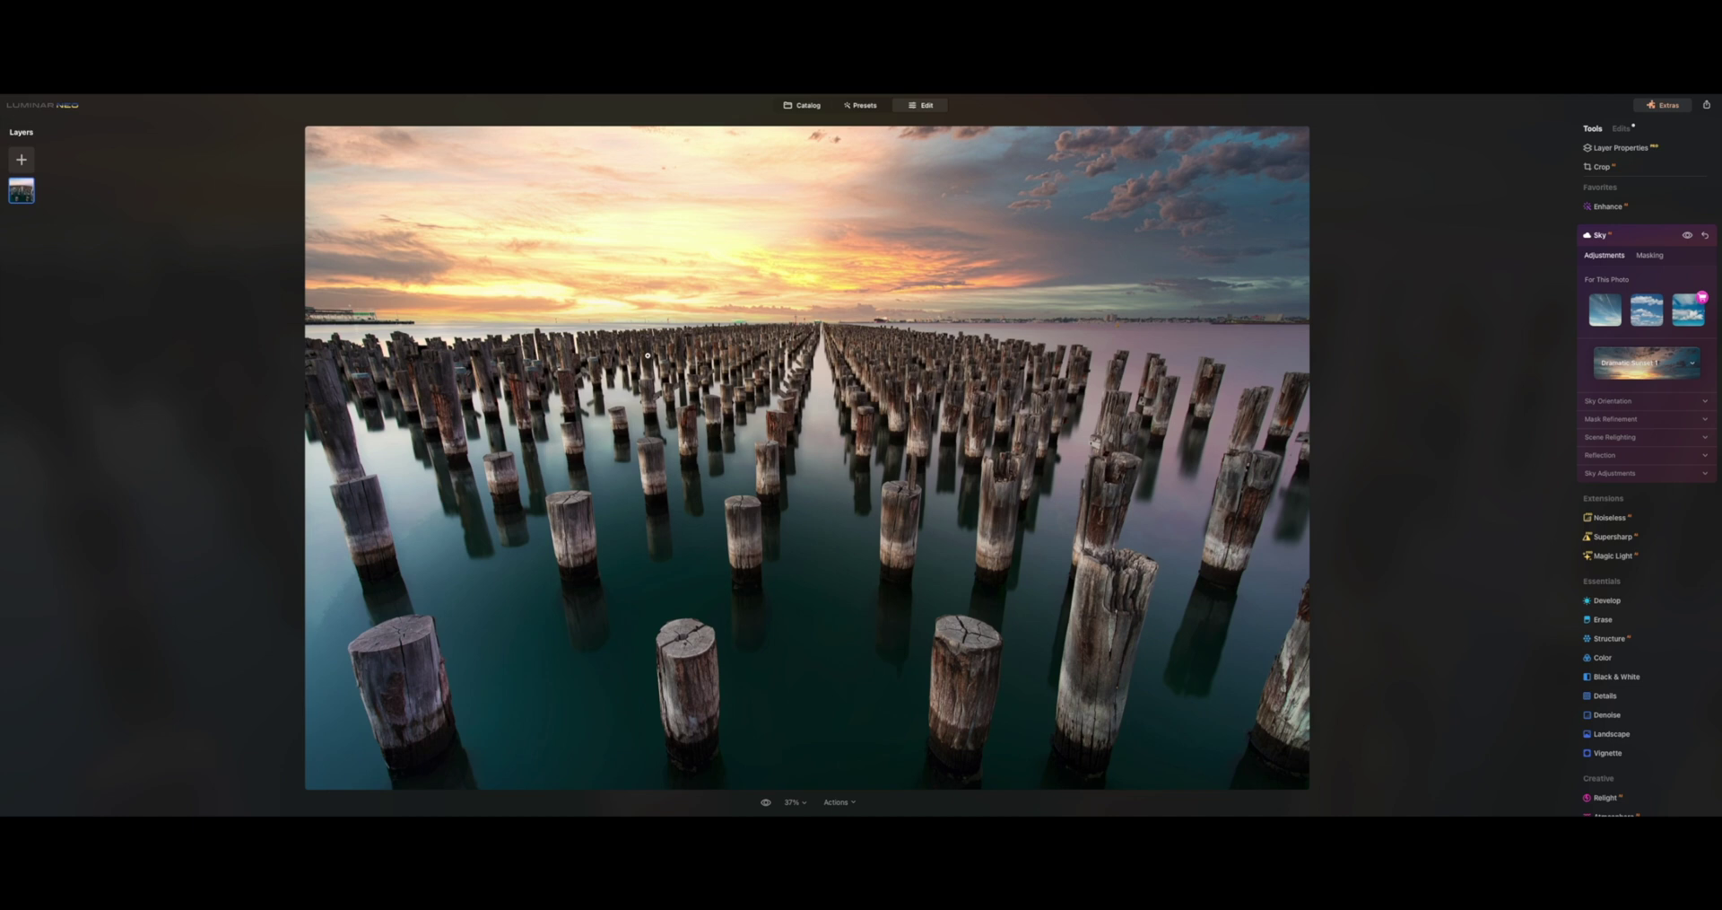
click(1073, 338)
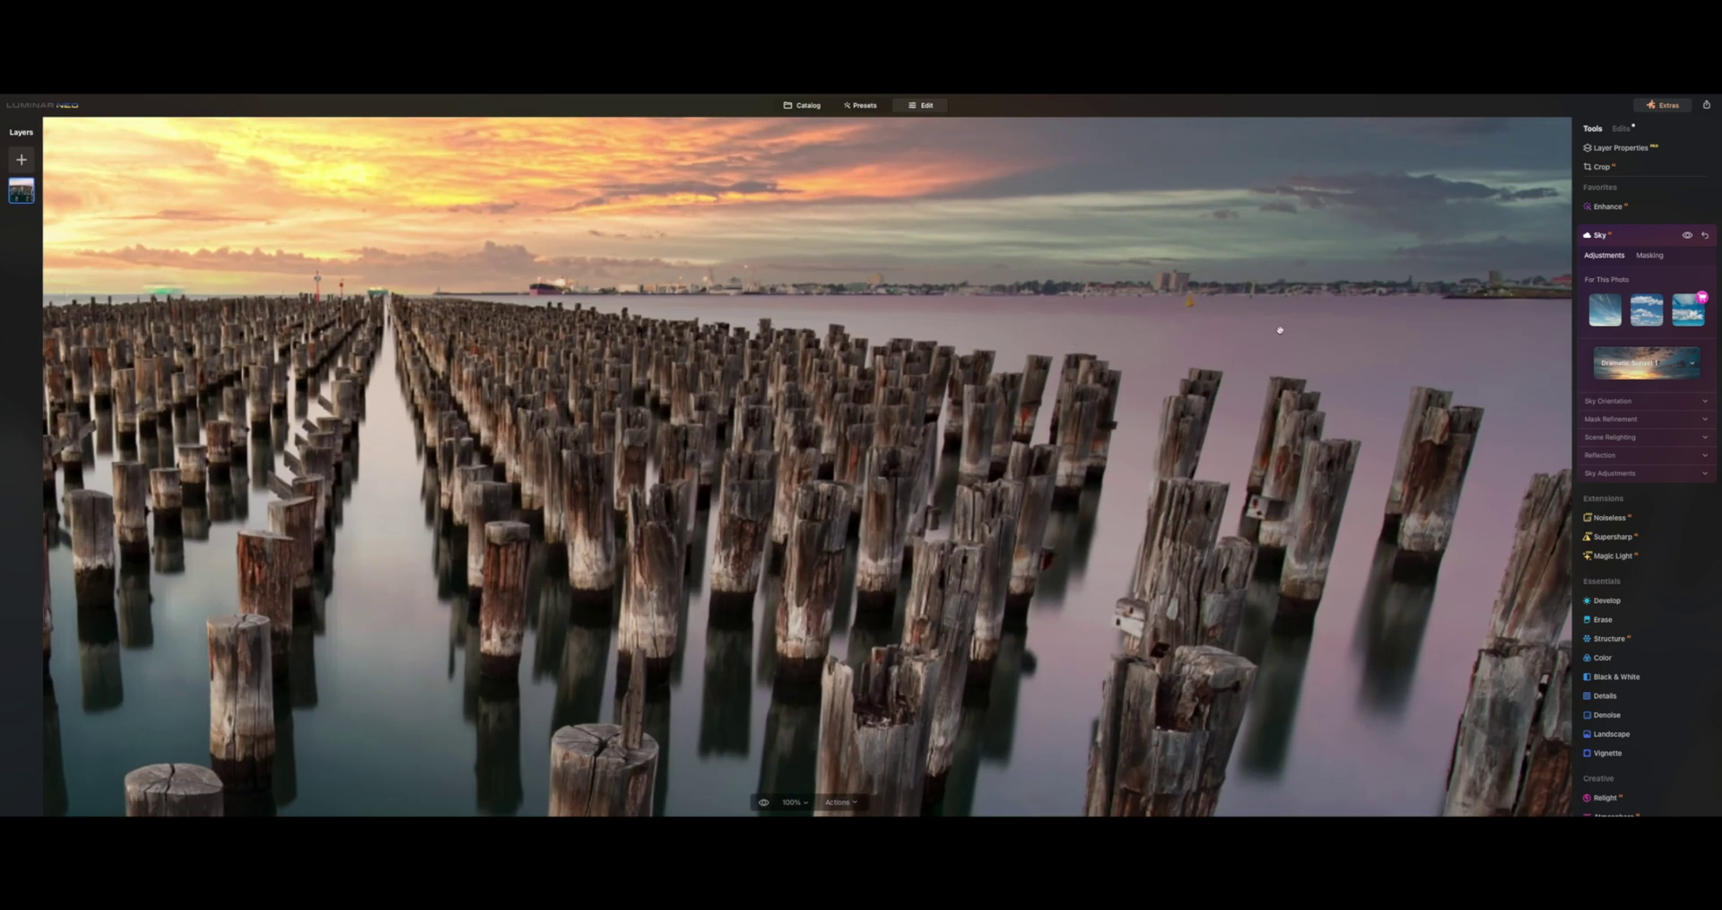
- Toggle the Sky effect's visibility to compare the sunset sky with the original sky at the horizon
click(1688, 236)
click(1689, 237)
click(1688, 237)
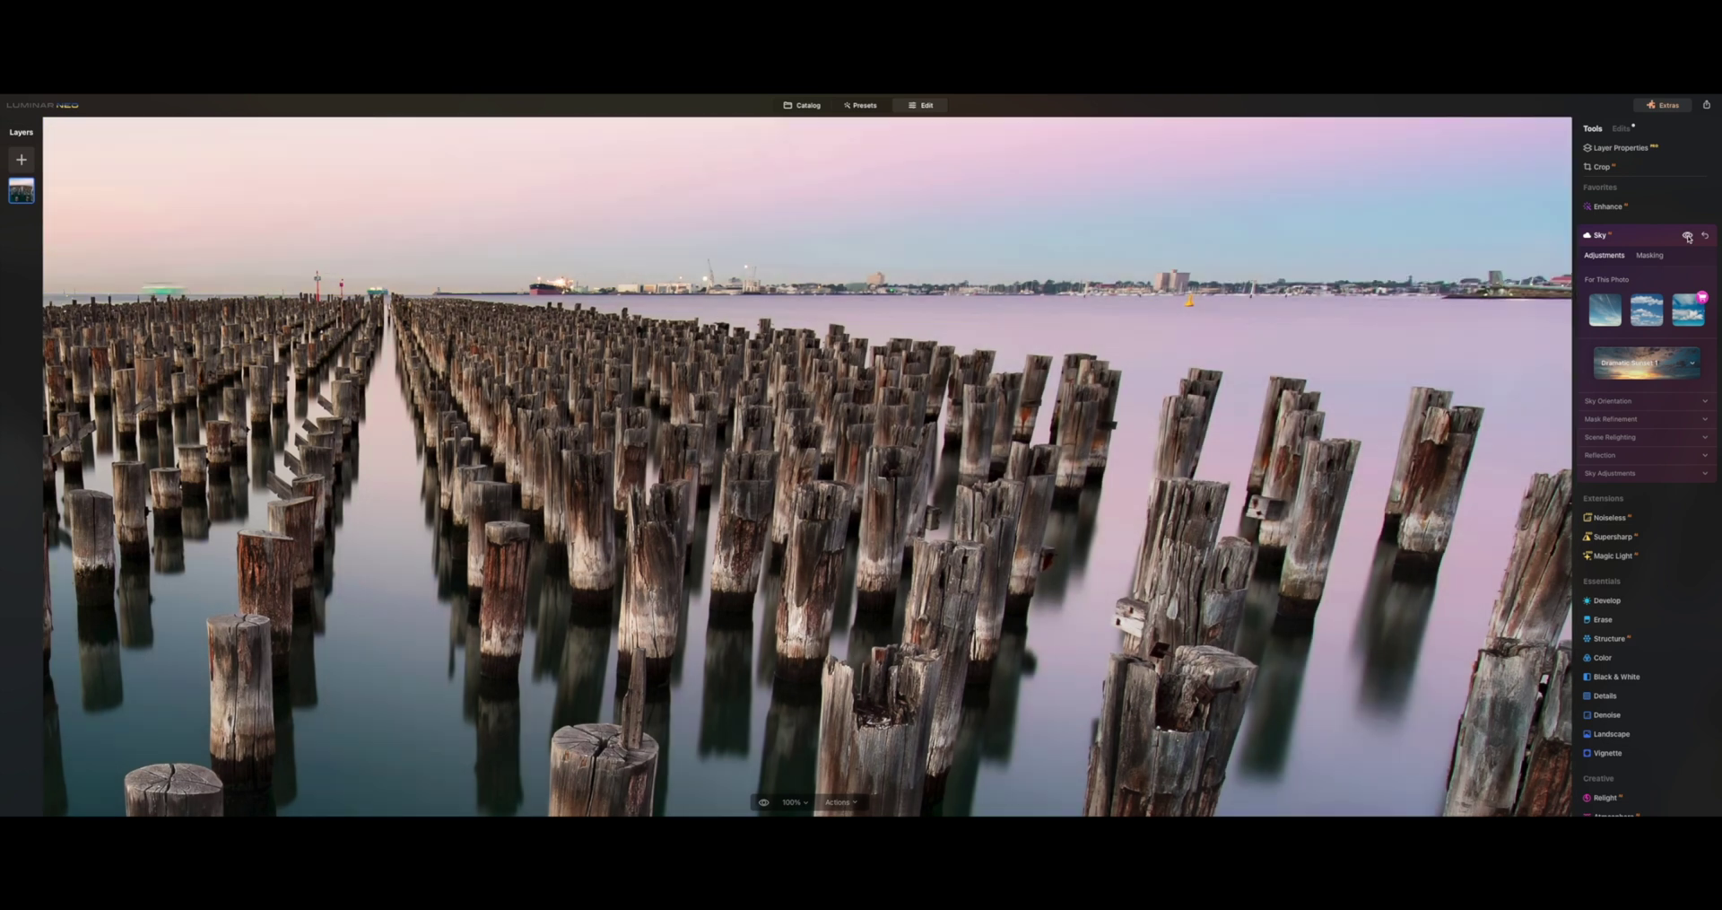
- Turn the Sky effect back on and return to the full-photo view
click(1688, 237)
click(468, 477)
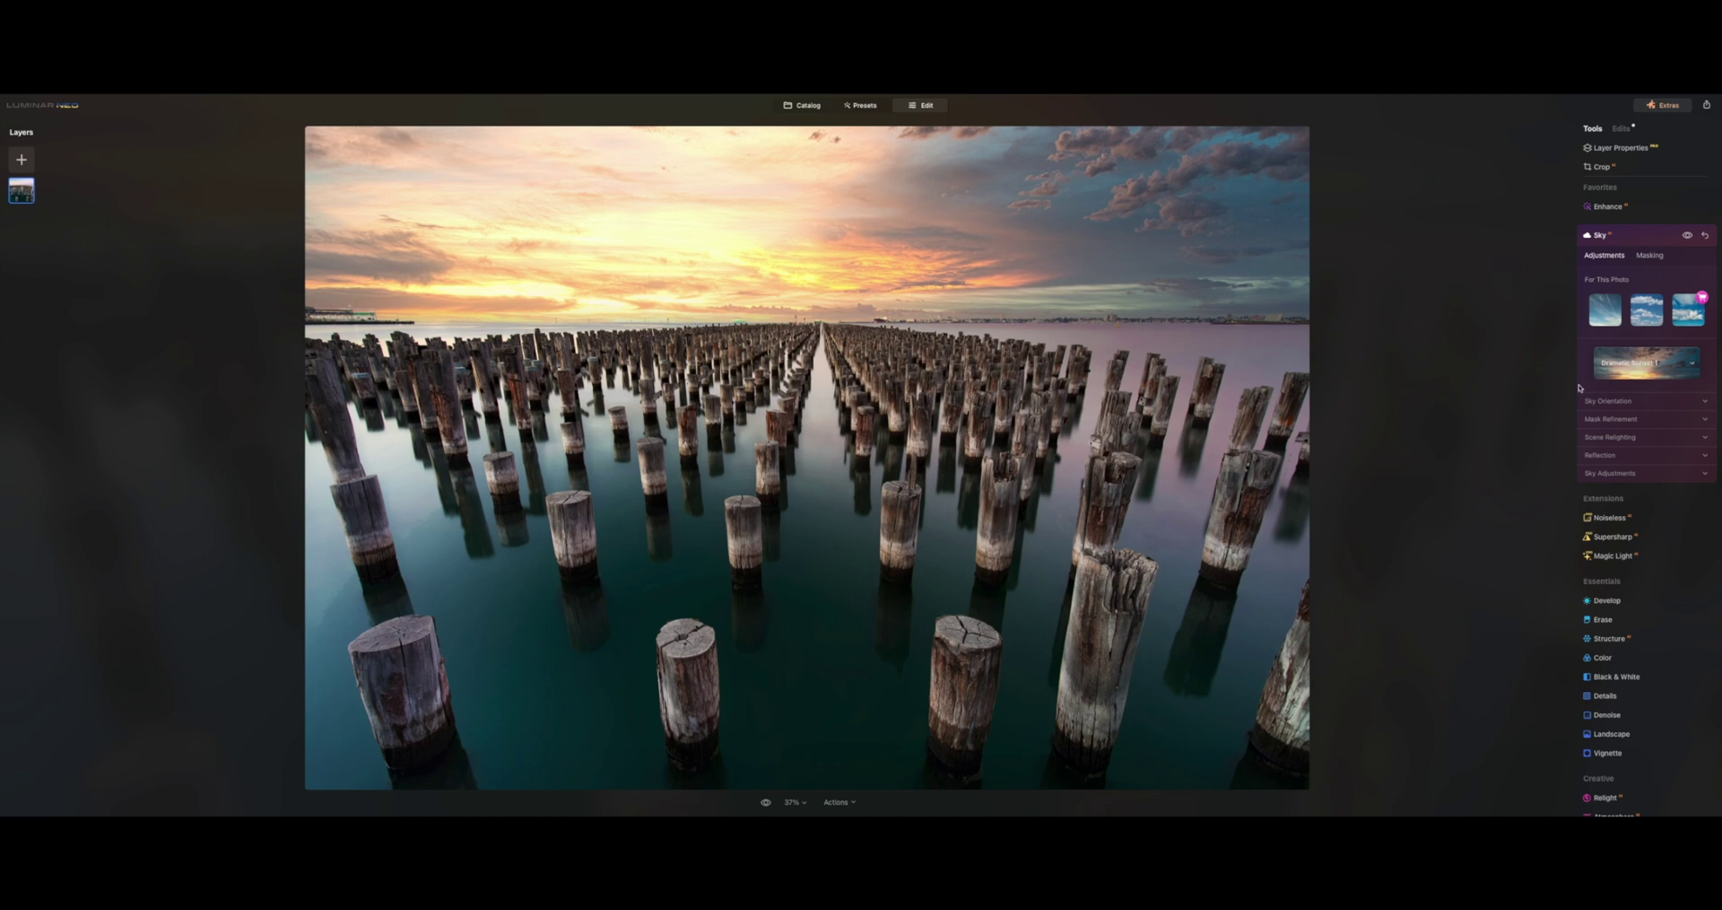
- Try shifting the sunset sky's horizon, vertical and horizontal positions, and reset all three to 0
click(1615, 401)
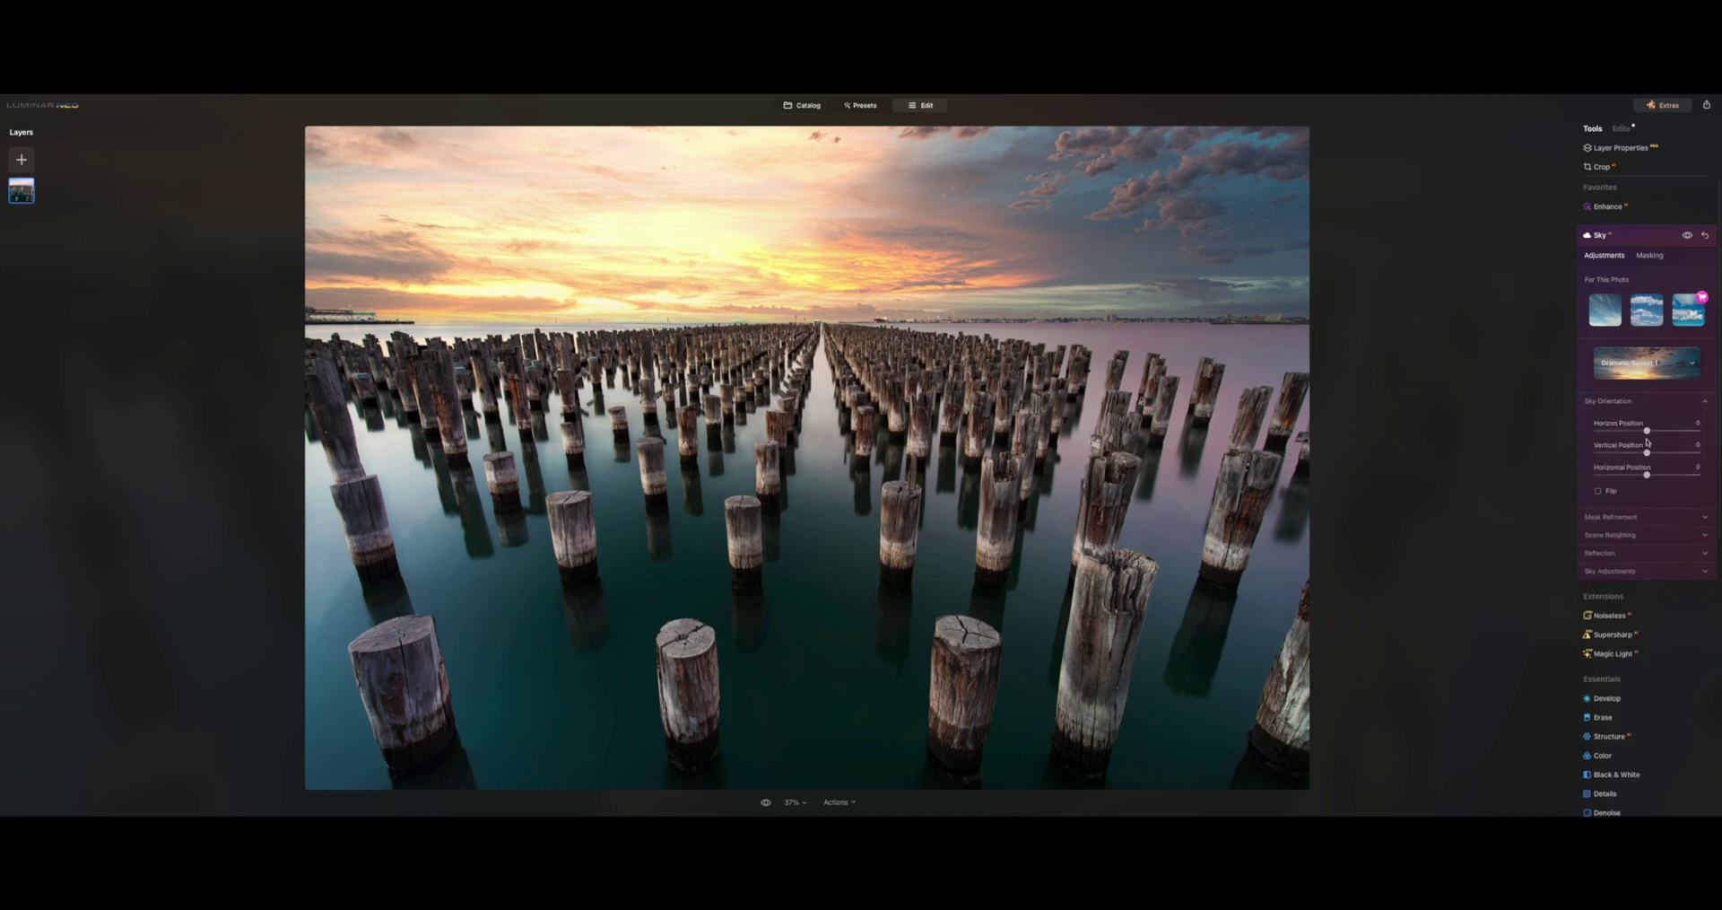
mouse_move(1647, 431)
mouse_down()
mouse_move(1632, 432)
mouse_move(1652, 432)
mouse_up()
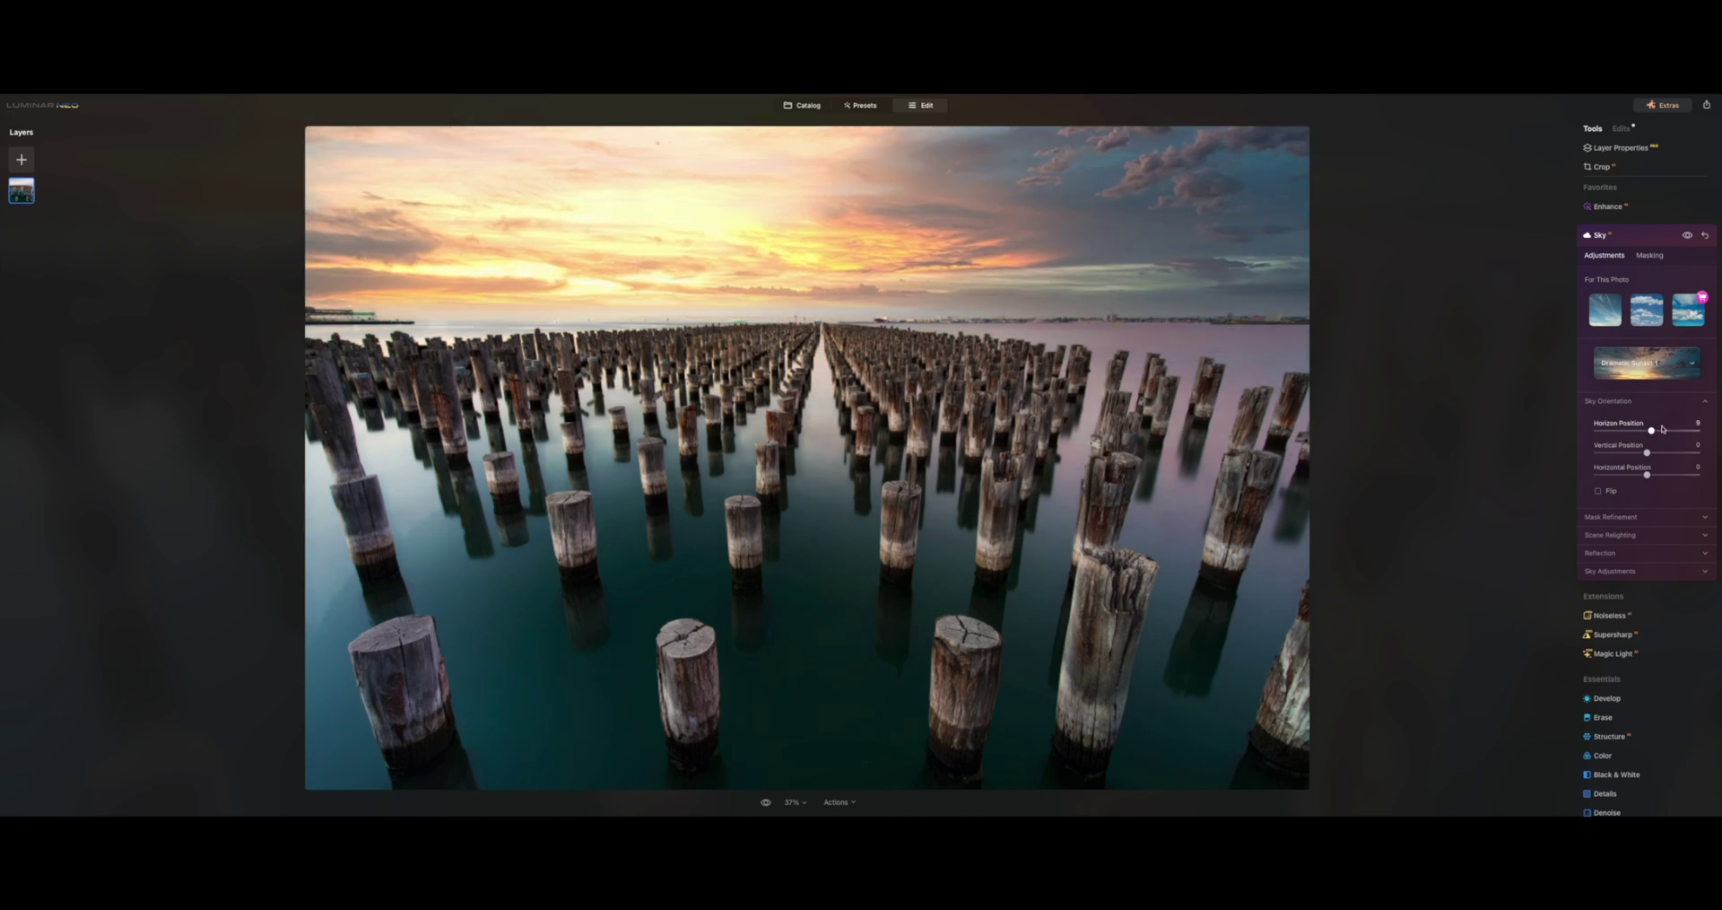
double_click(1651, 431)
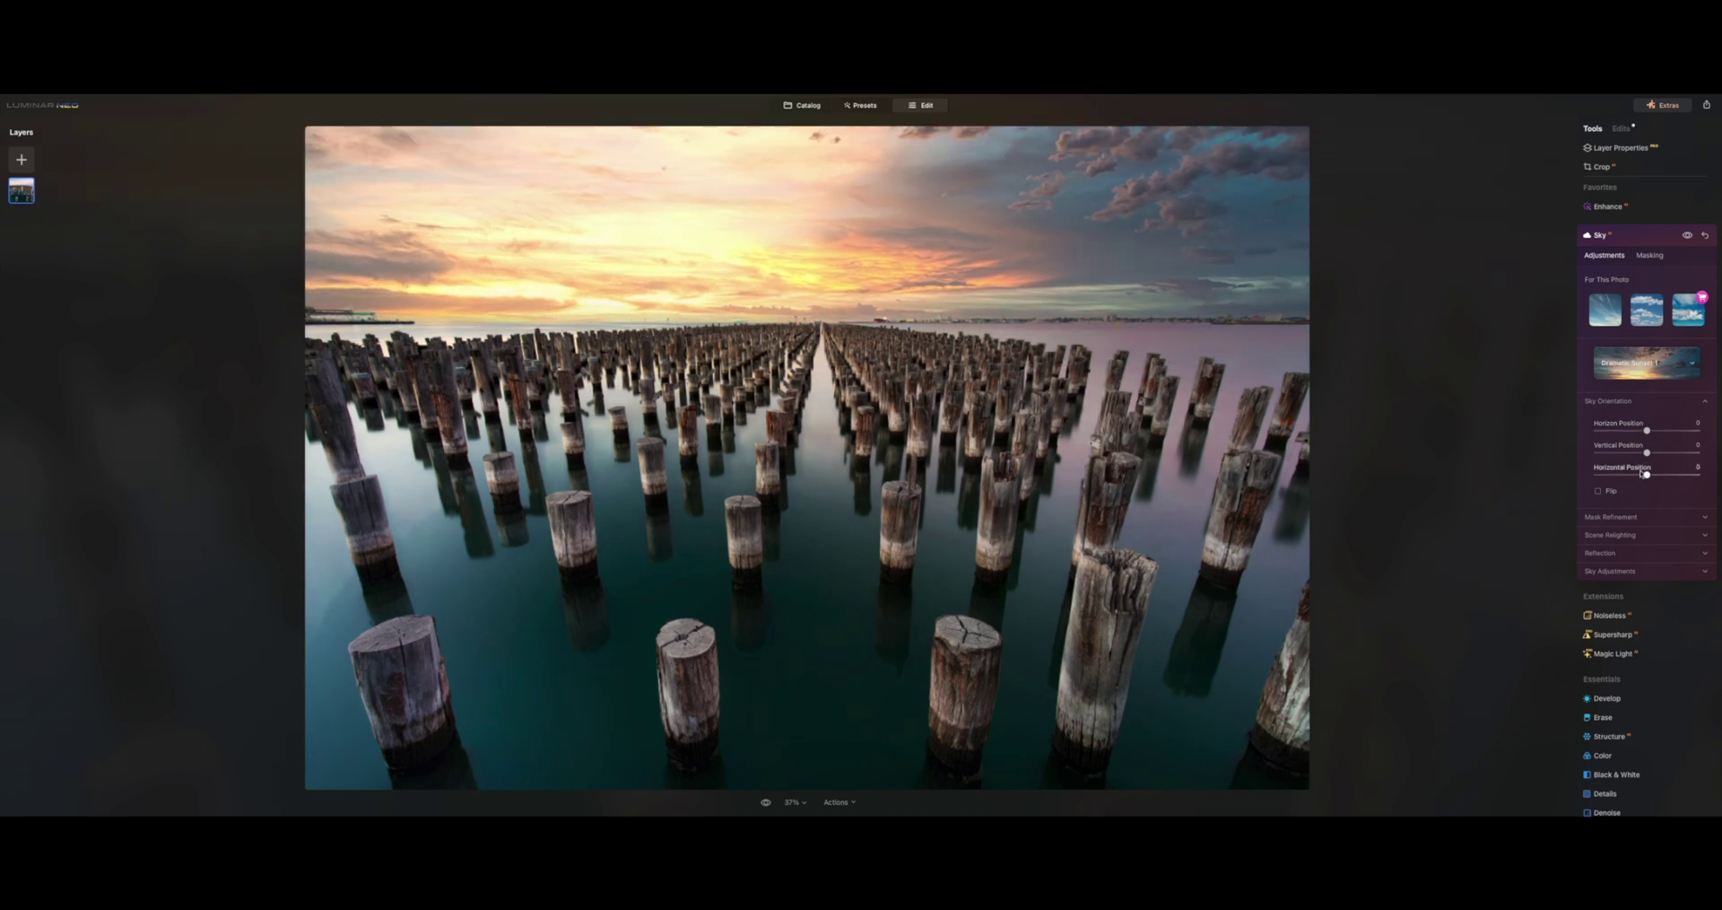
mouse_move(1647, 452)
mouse_down()
mouse_move(1638, 477)
mouse_move(1657, 479)
mouse_up()
double_click(1633, 454)
double_click(1655, 476)
- Flip the sunset sky horizontally and back to compare the two orientations
click(1598, 491)
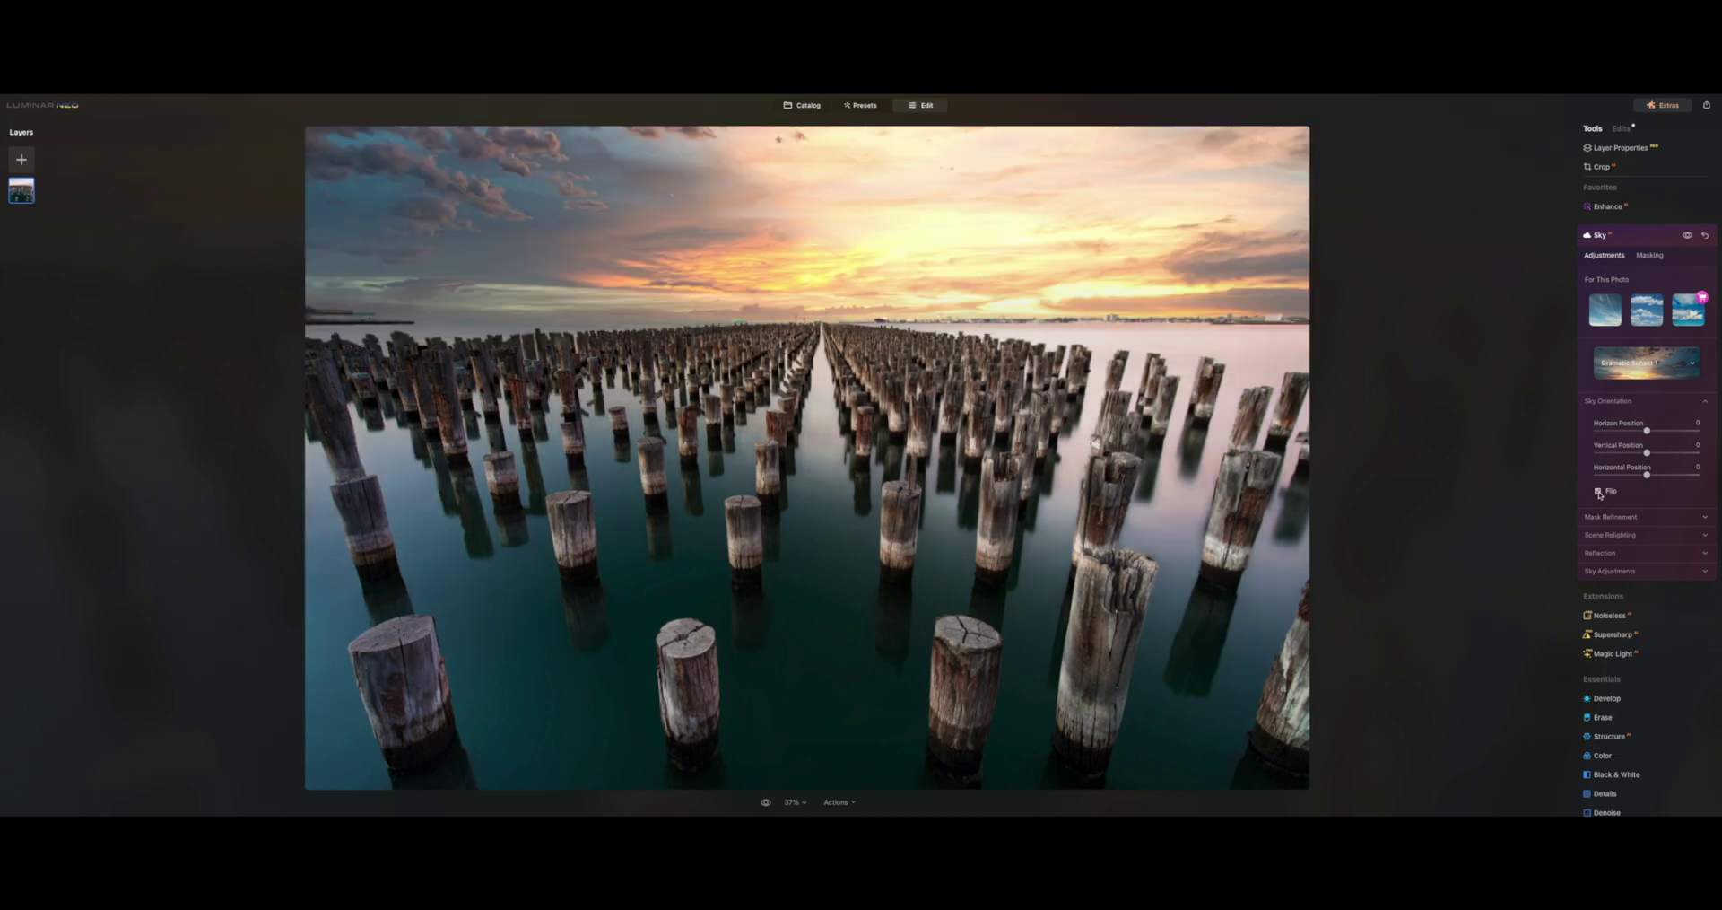
click(1599, 491)
click(1598, 491)
click(1598, 490)
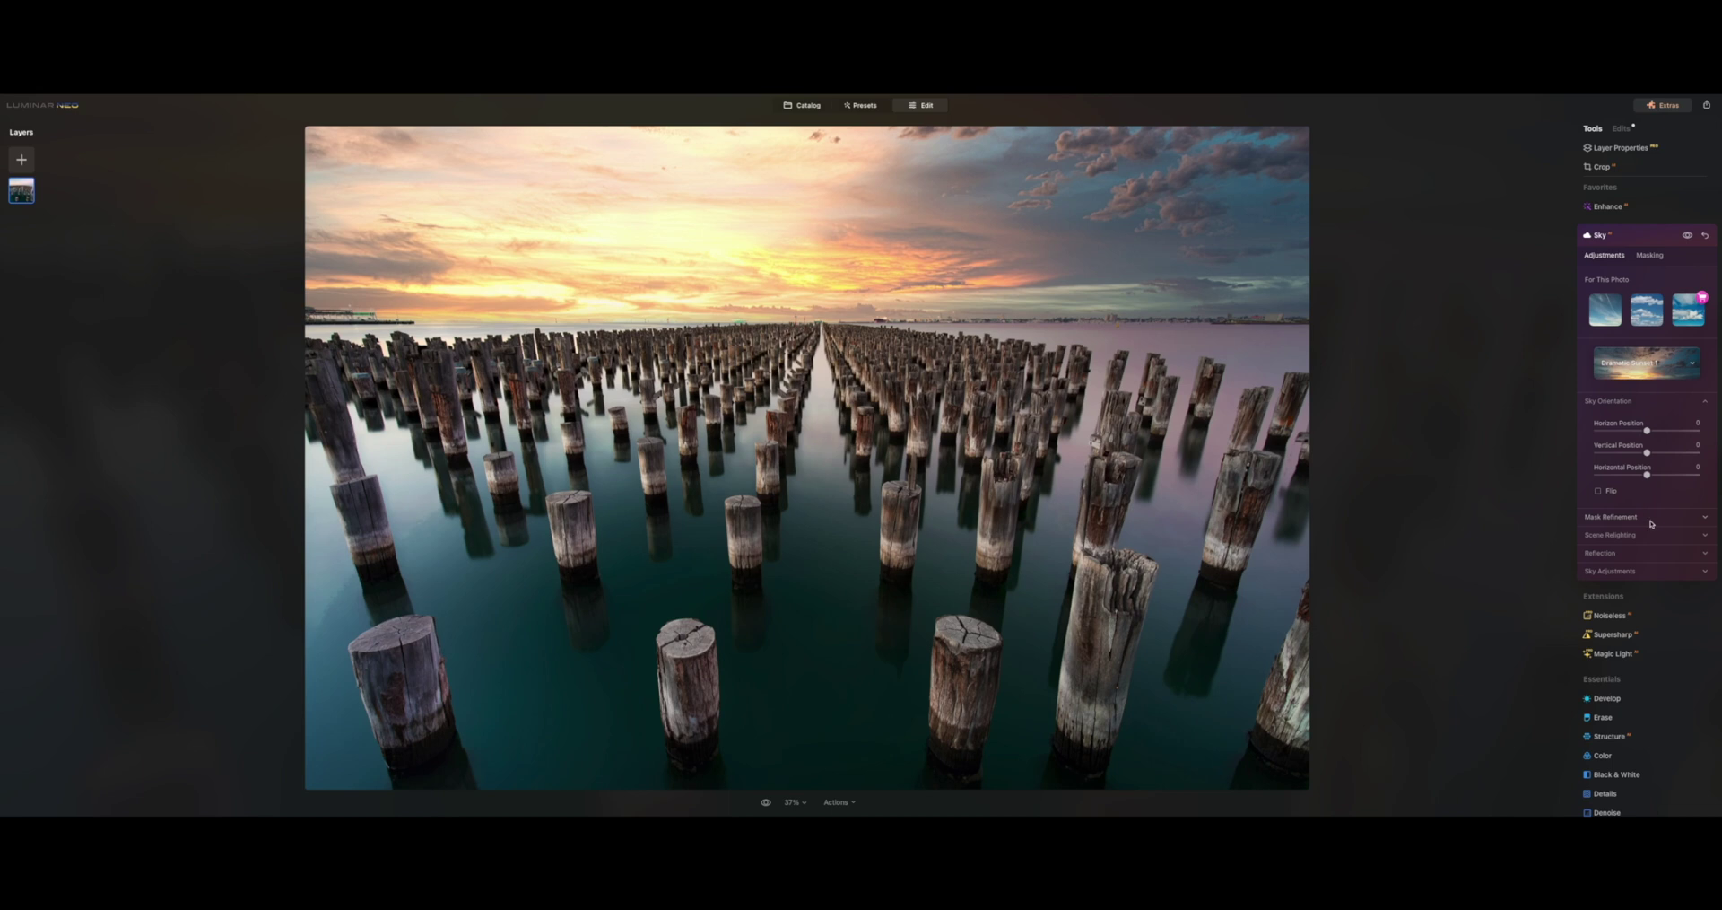
- Try different Global and Fix Details values for the sky's mask refinement, checking the horizon at 100% zoom
click(1651, 519)
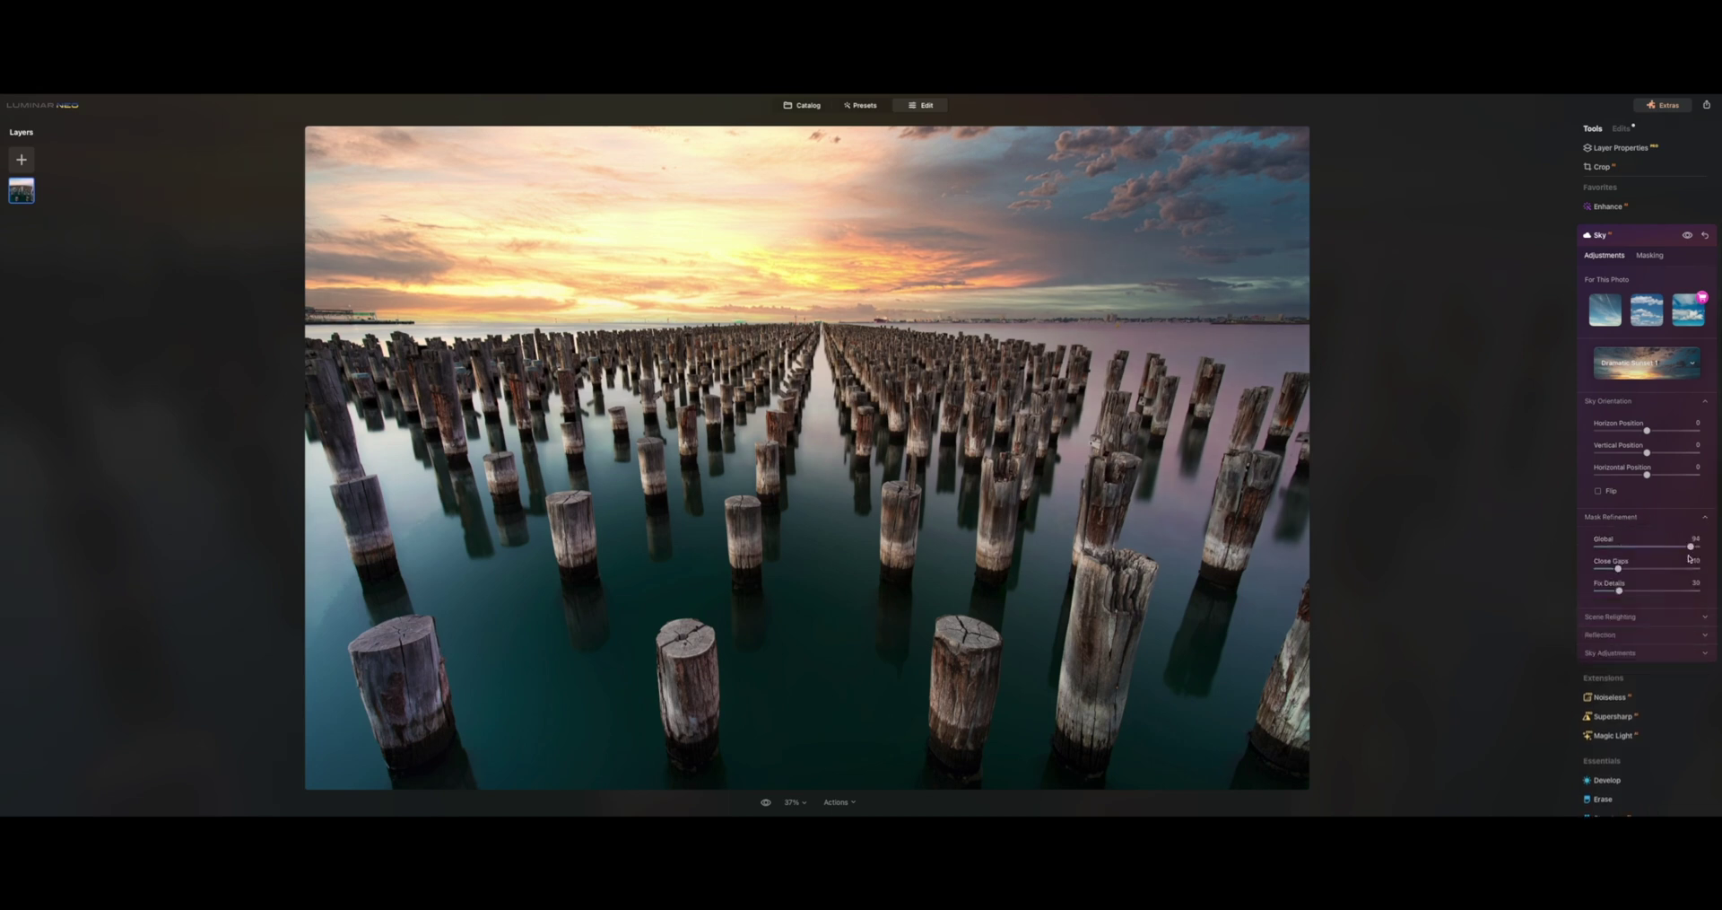
drag(1690, 549, 1619, 568)
double_click(563, 319)
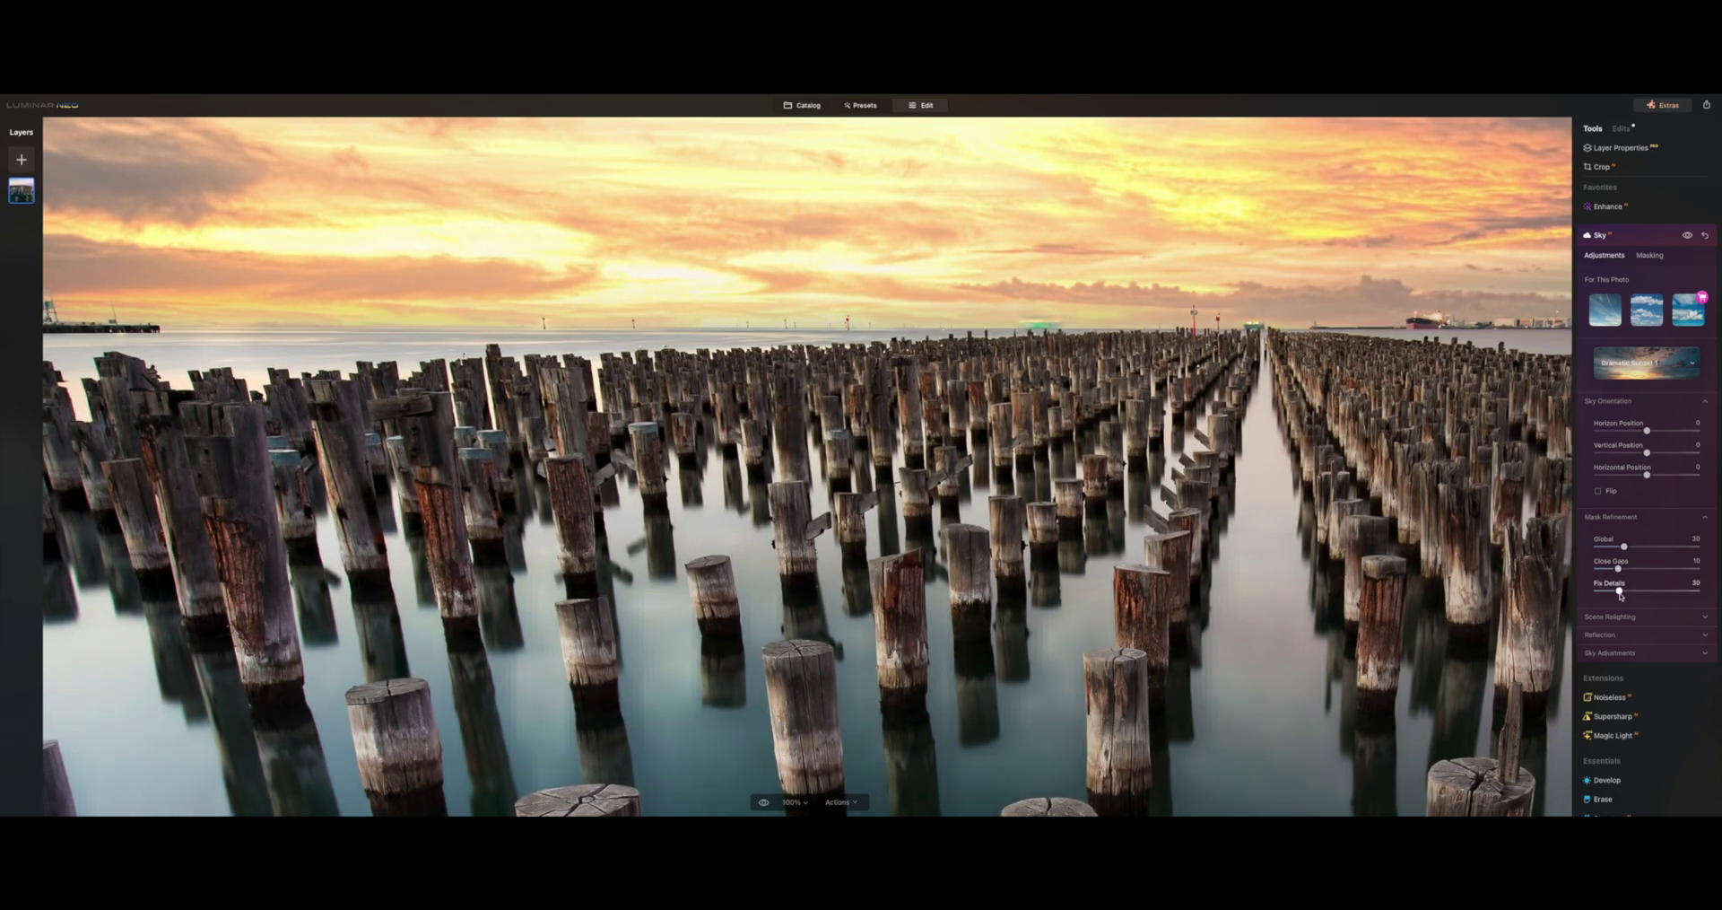
drag(1621, 592, 1649, 592)
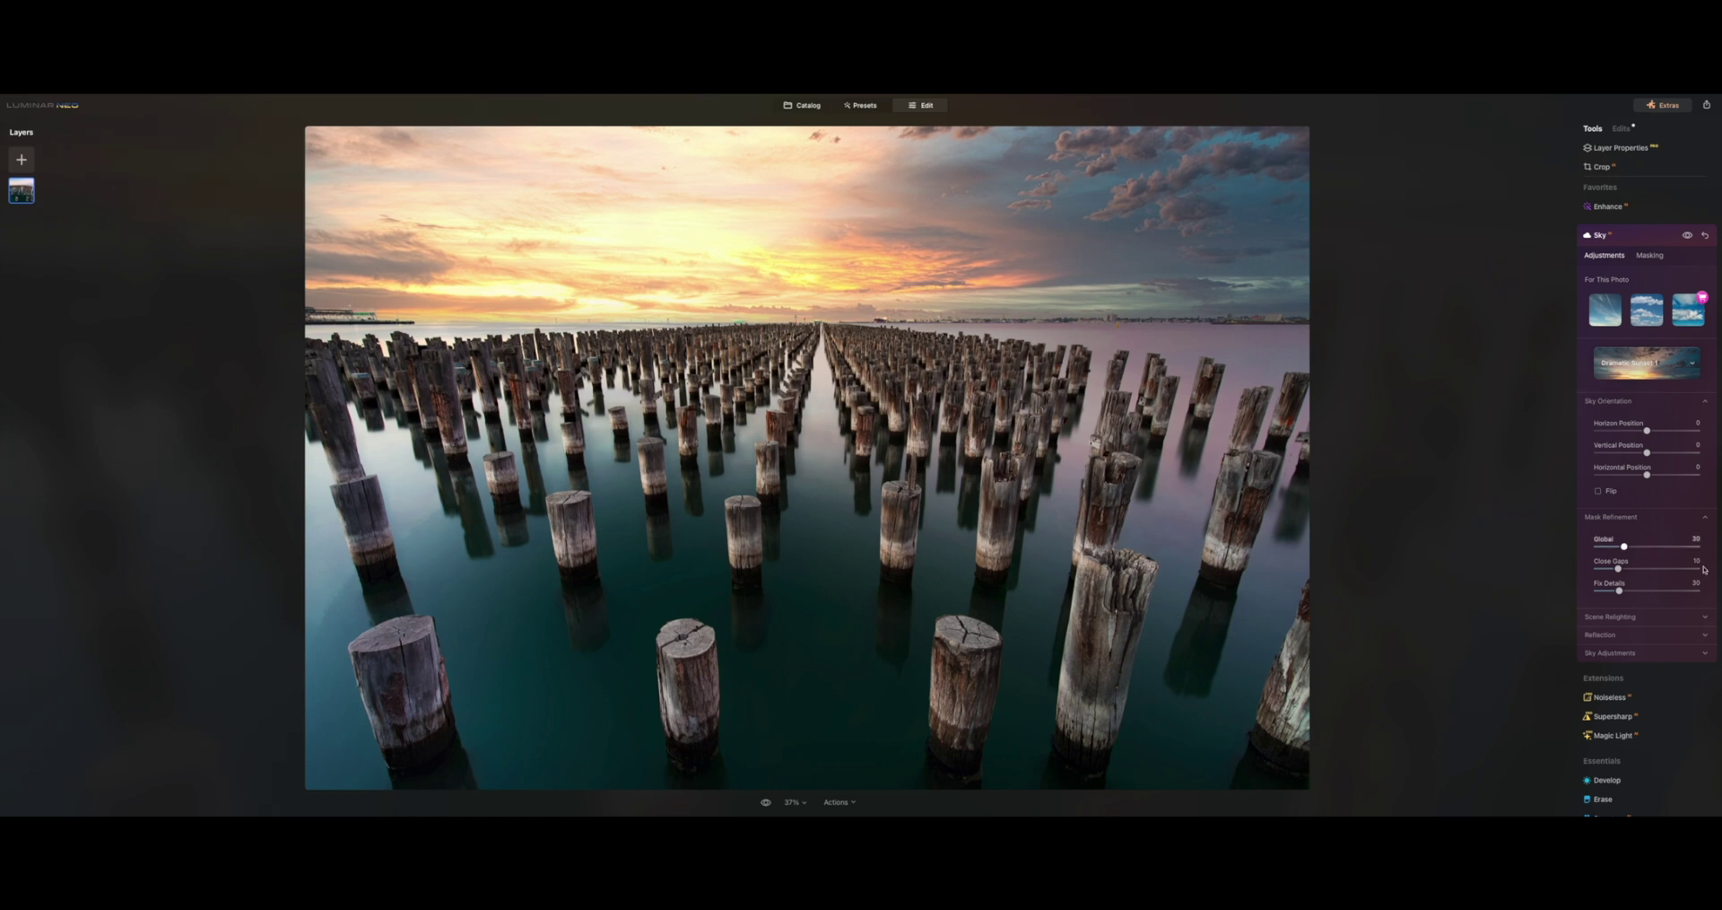
click(1673, 520)
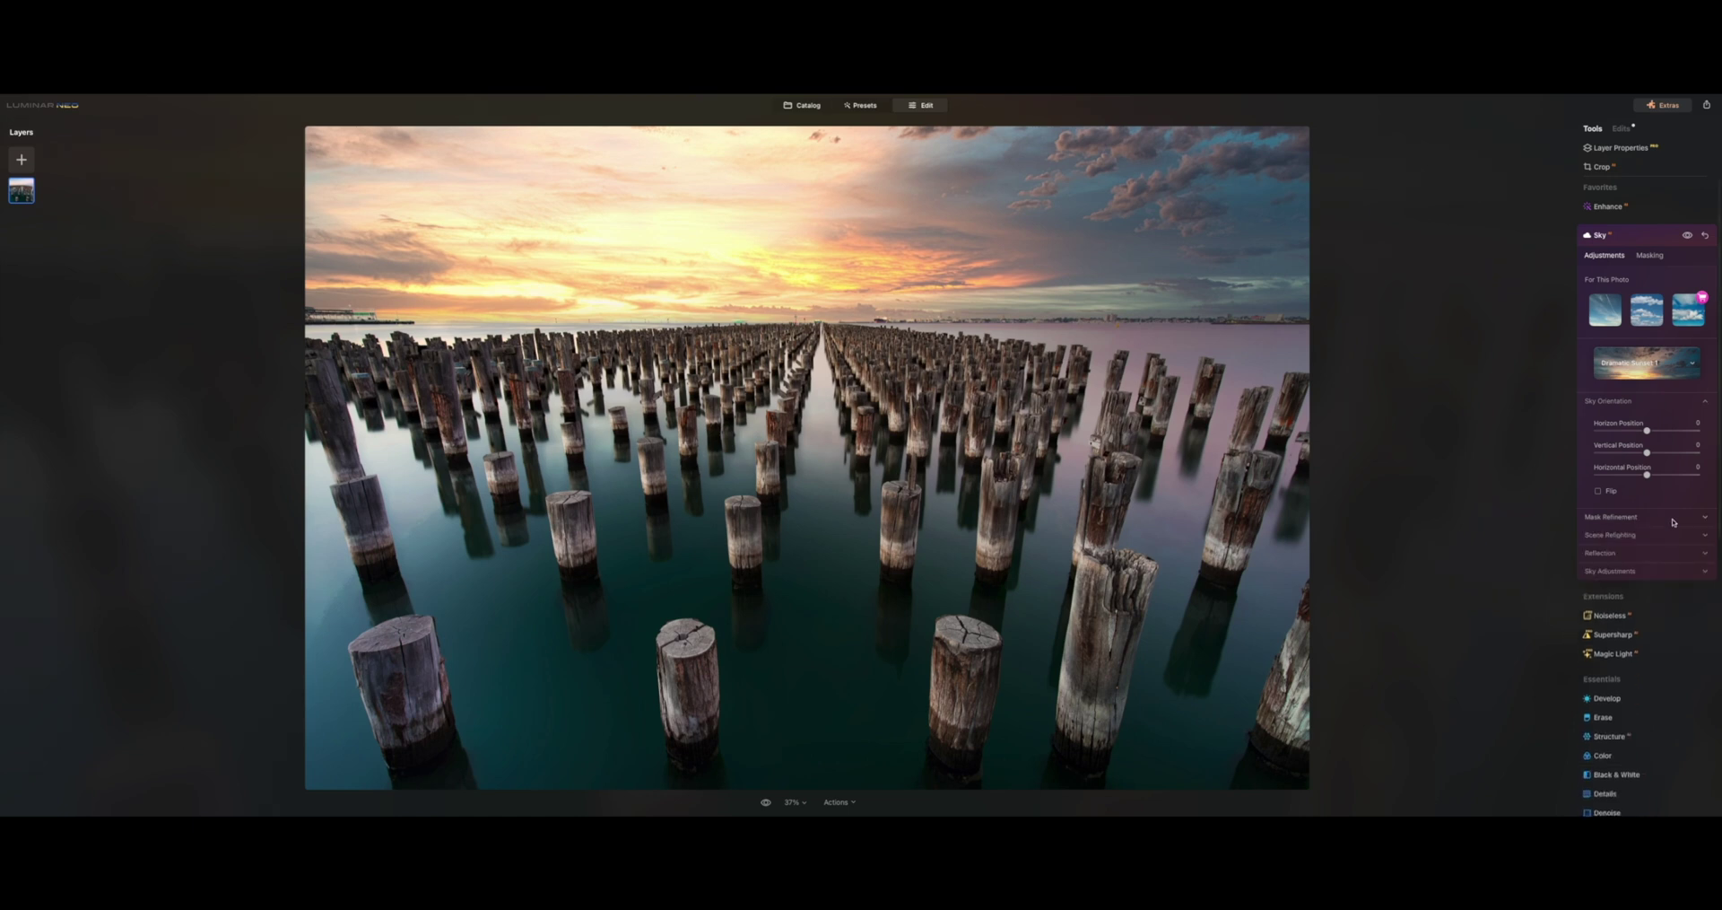
- Try stronger Relight Strength and Relight Saturation for the sunset sky, and return them to 25 and 0
click(1645, 537)
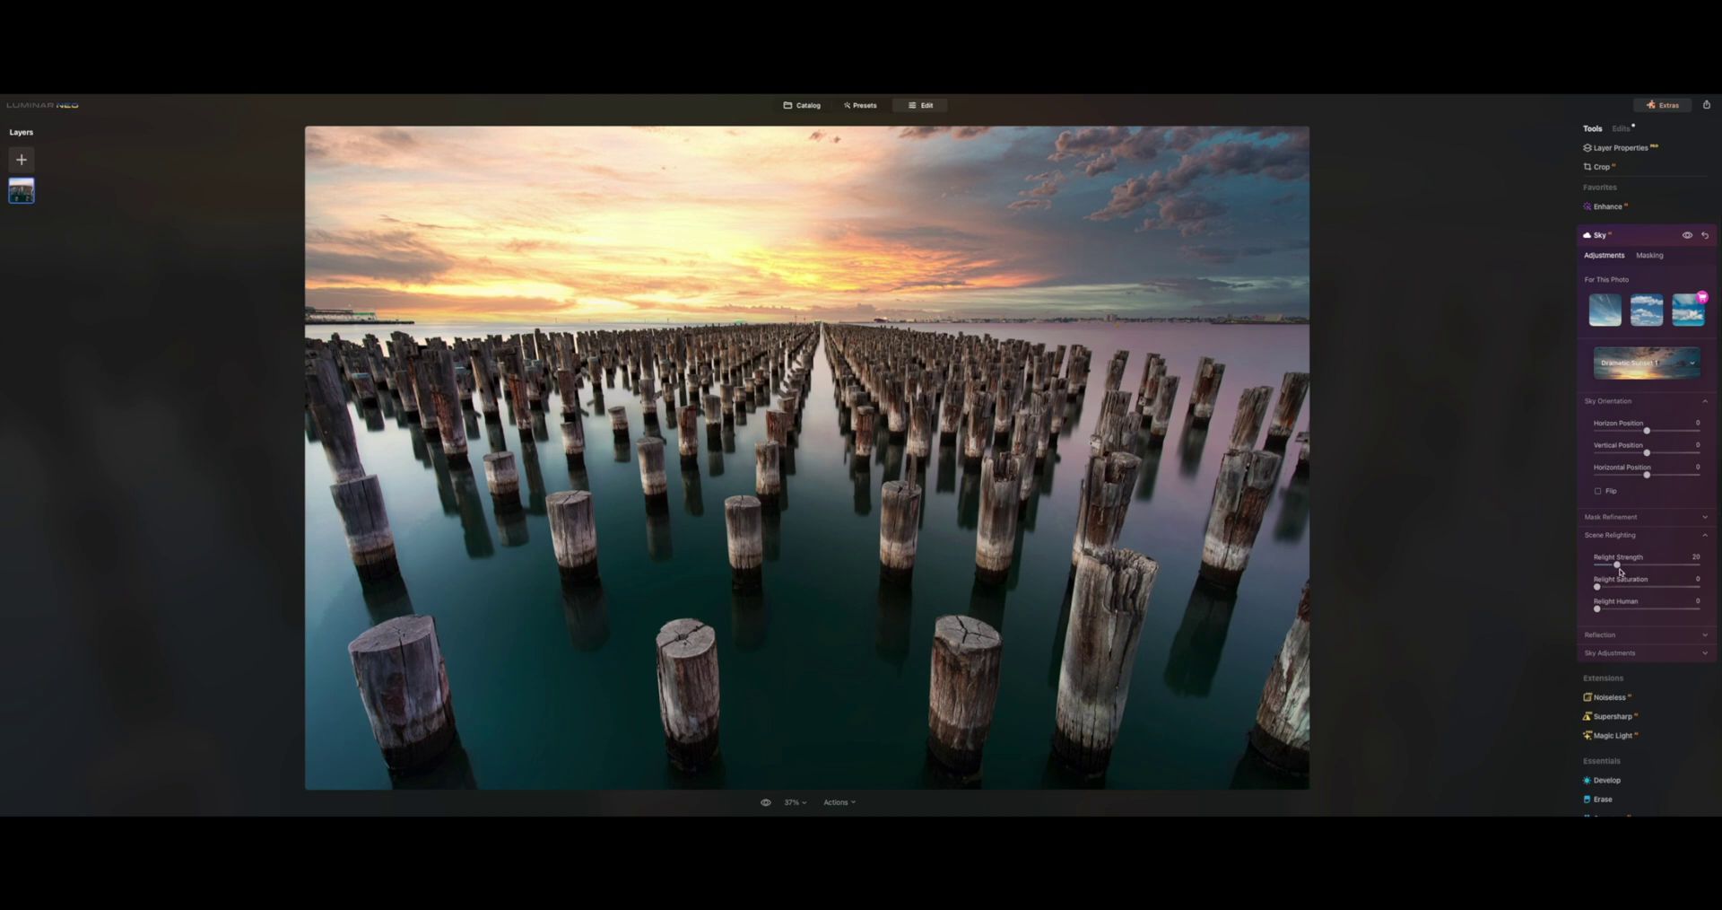
drag(1619, 566, 1680, 566)
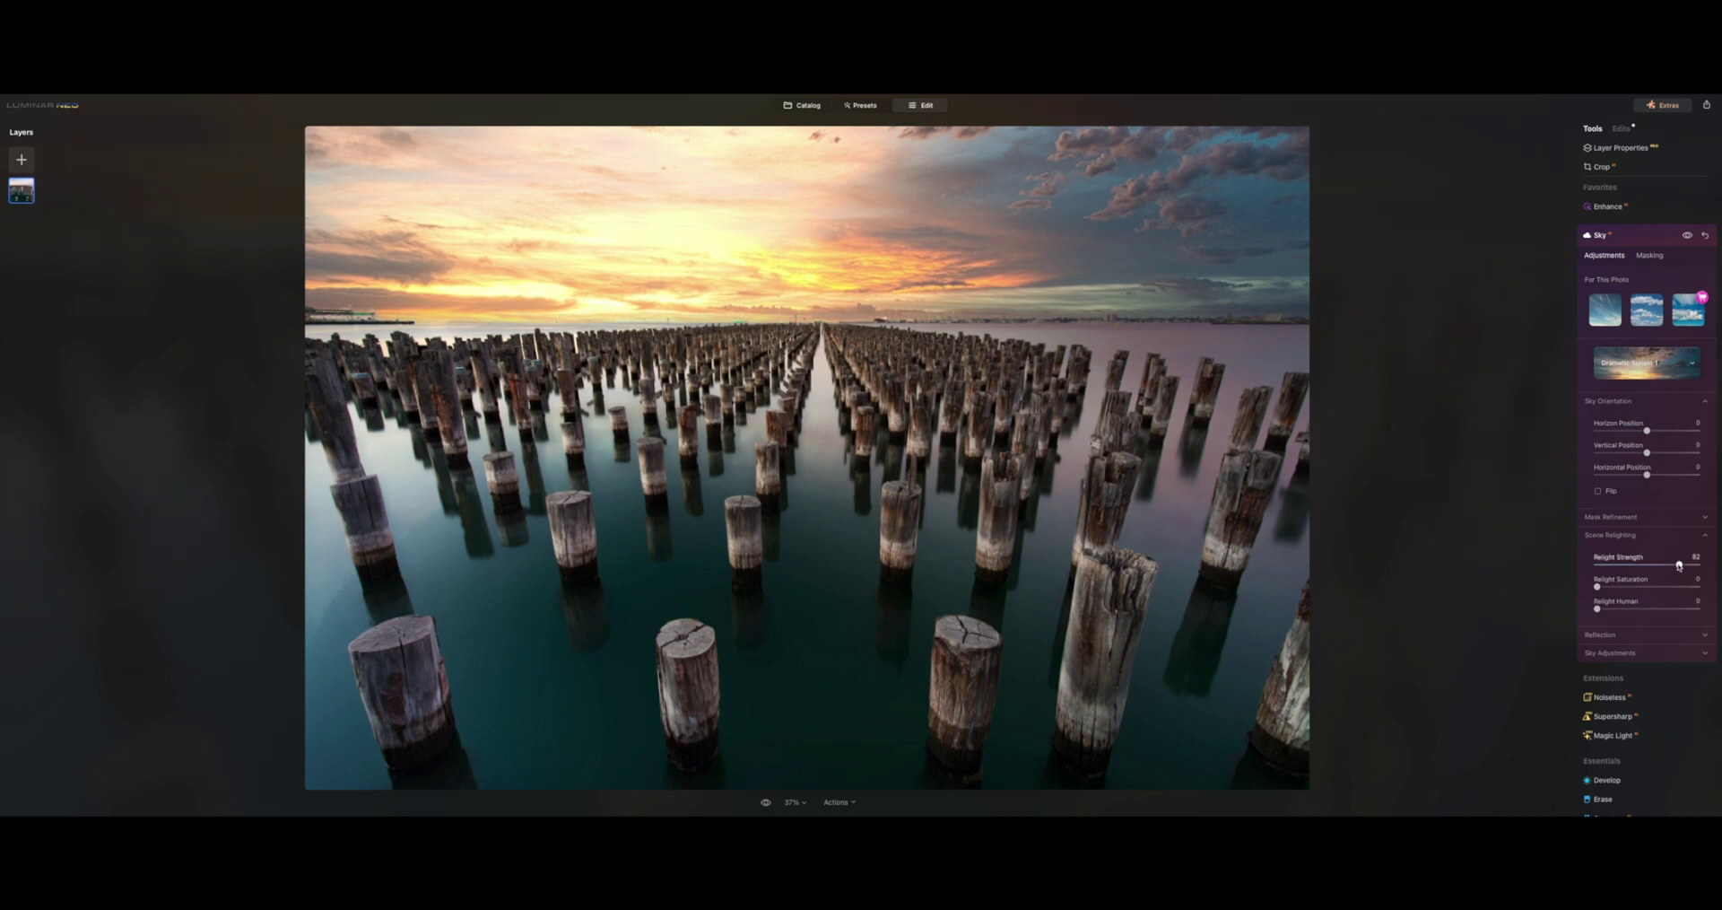
drag(1679, 565, 1617, 565)
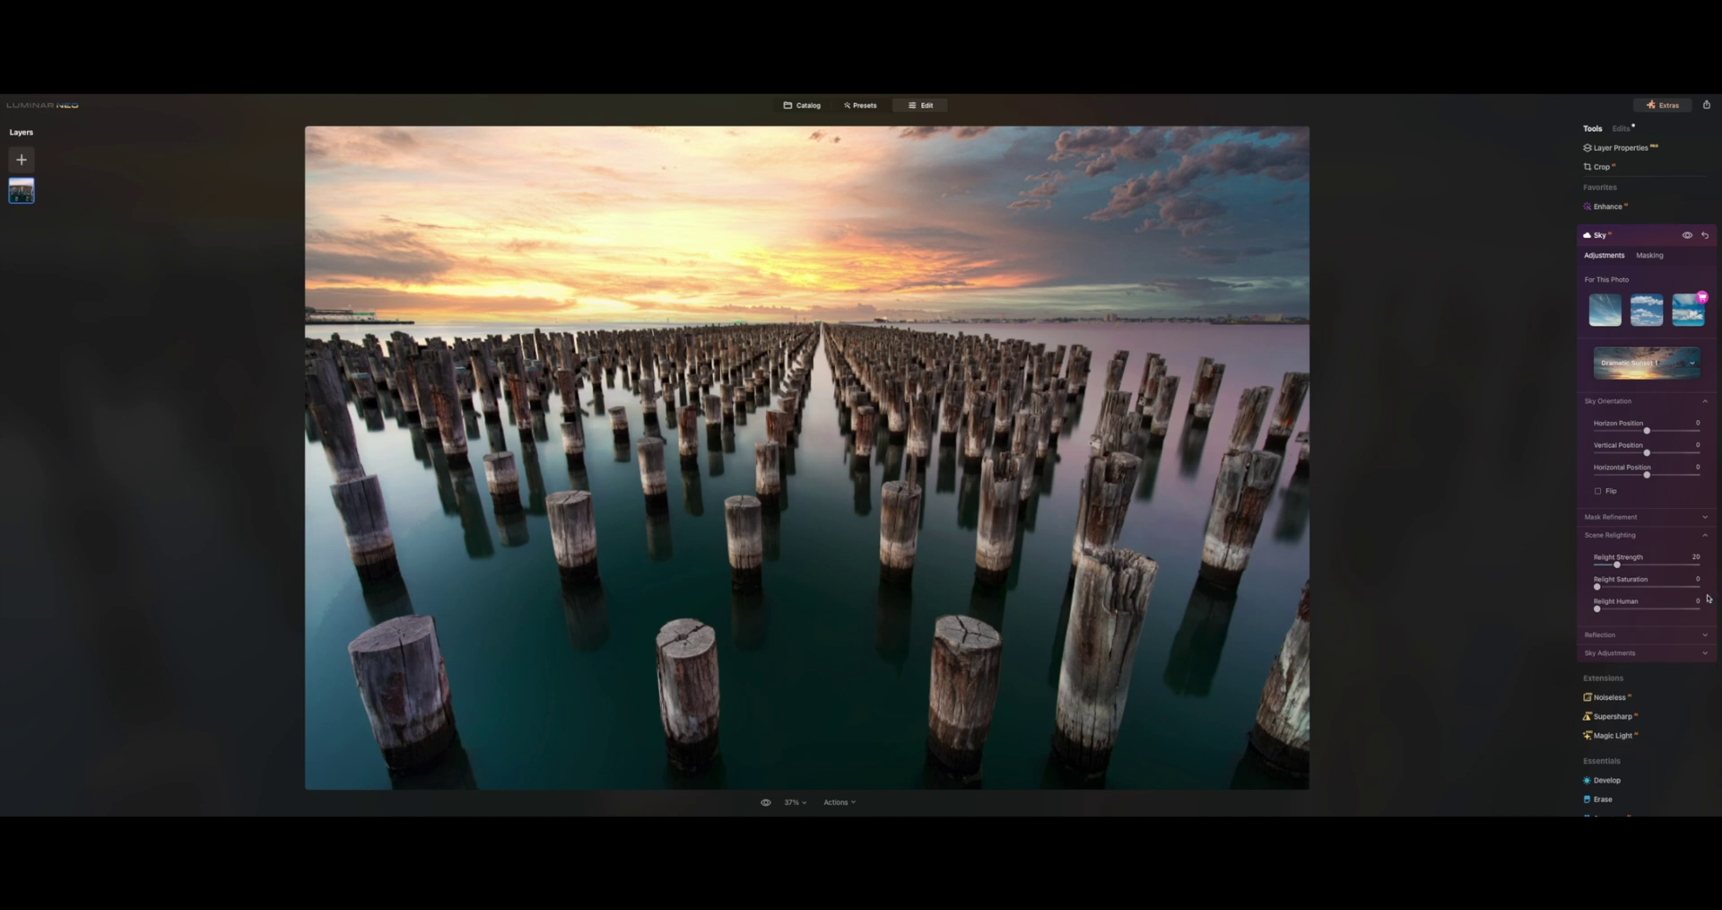
drag(1599, 589, 1654, 591)
double_click(1654, 590)
click(1626, 535)
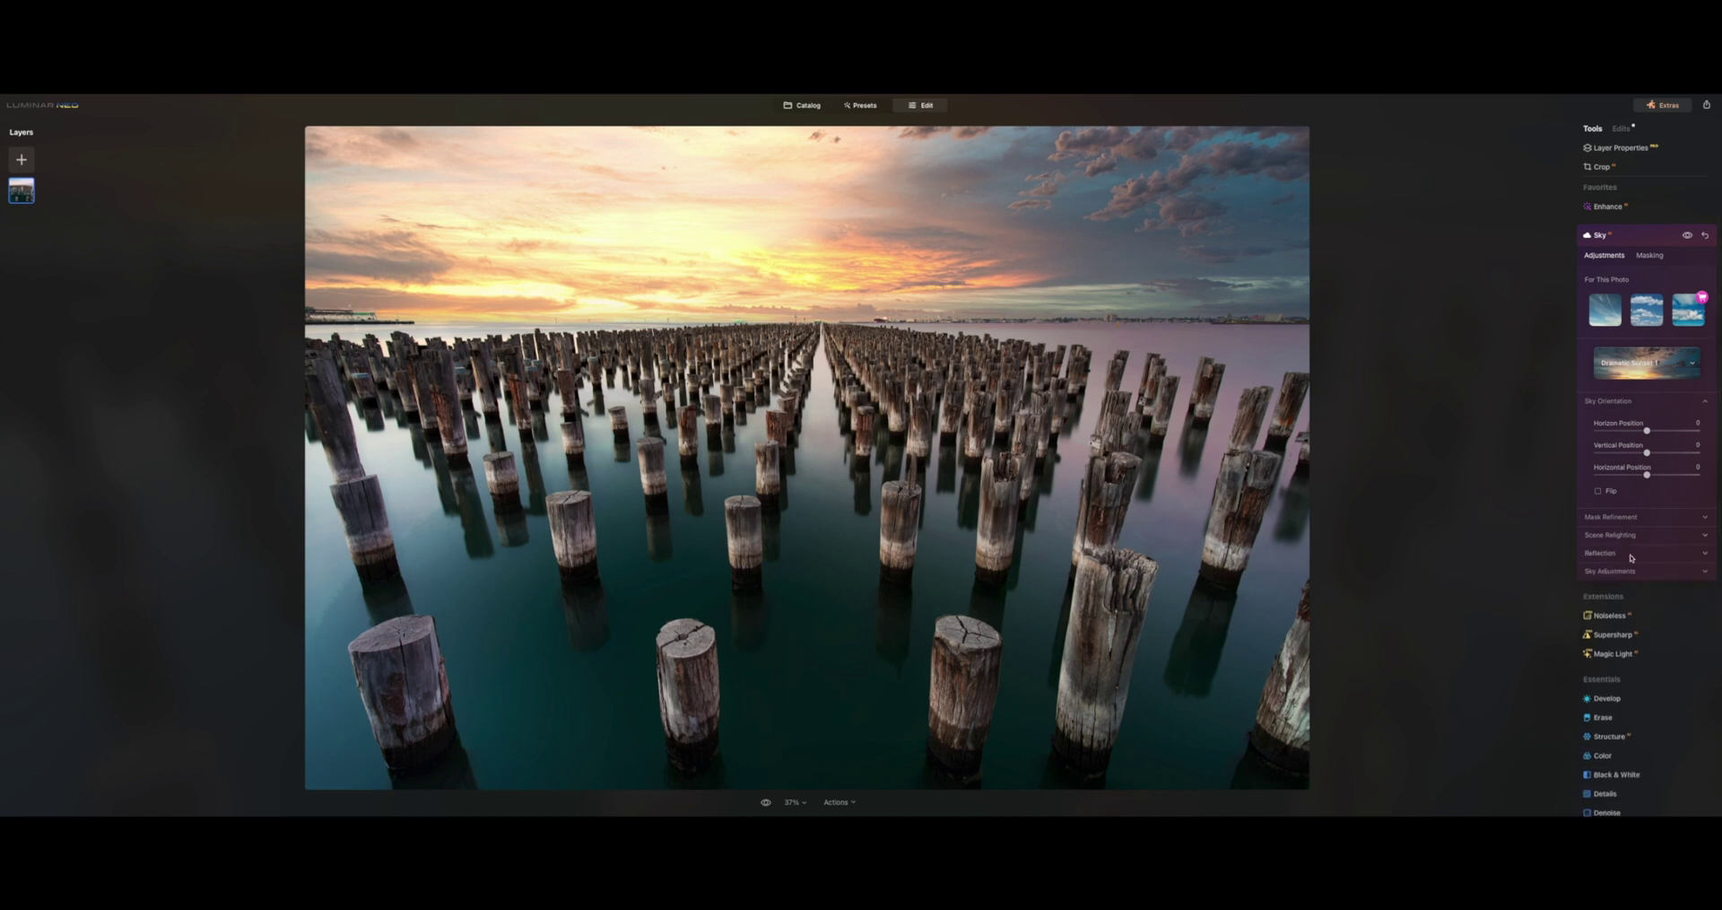
- Raise the sky's Reflection Amount to about 97, checking the water between the pylons at 100% zoom
click(1631, 557)
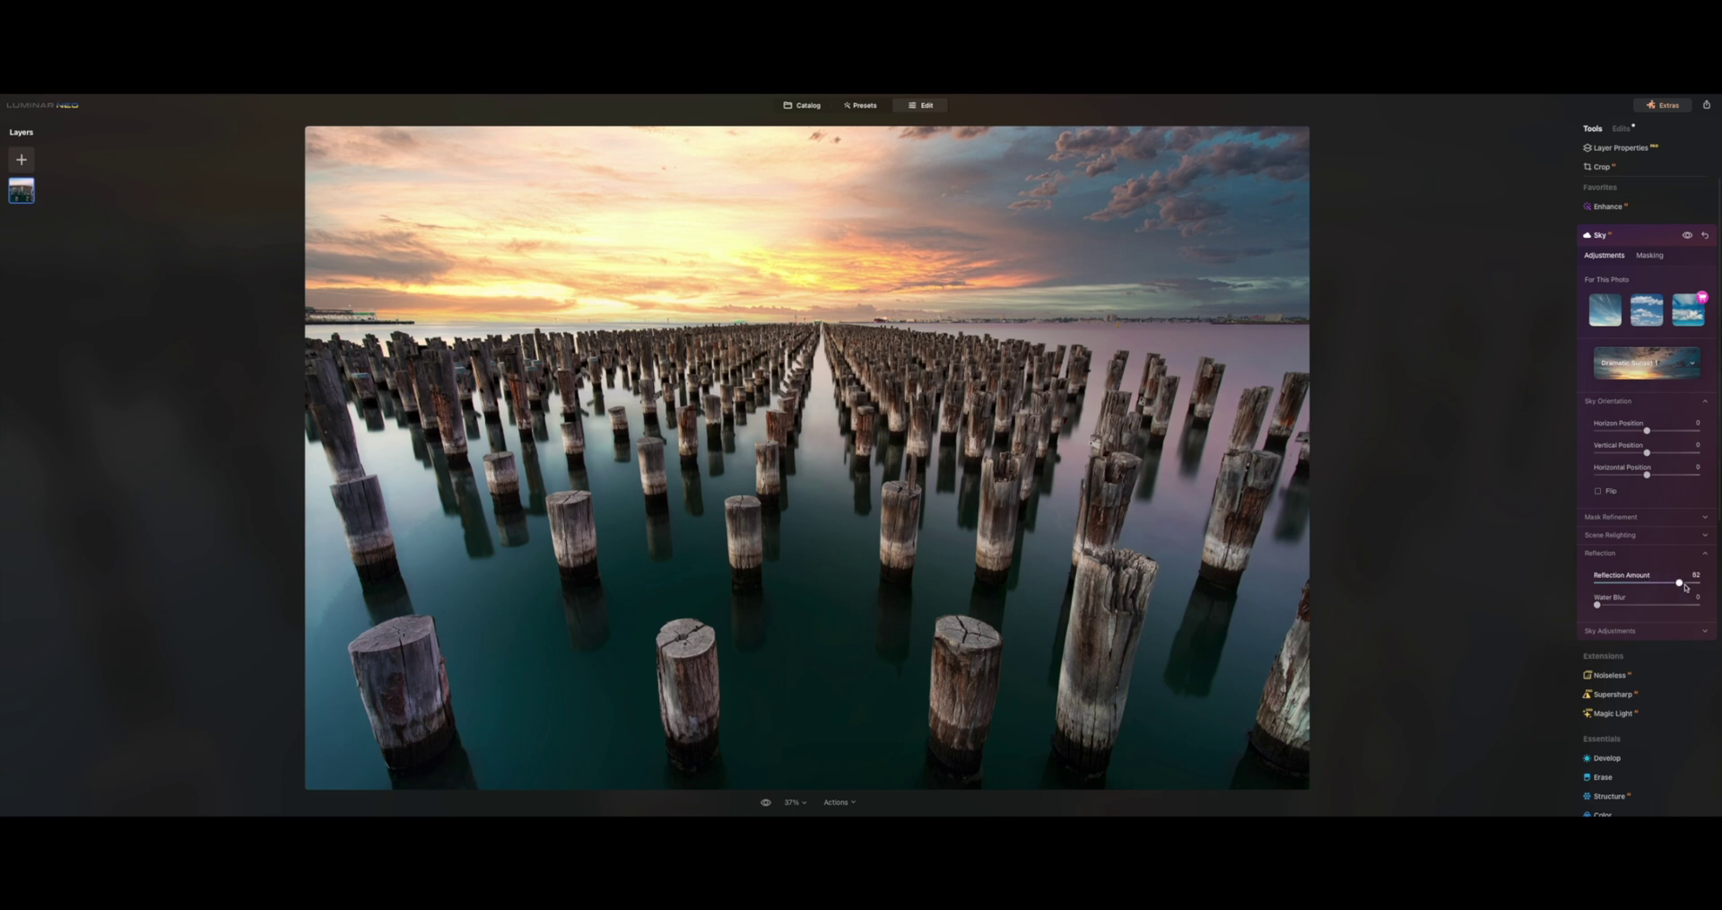
drag(1681, 583, 1698, 583)
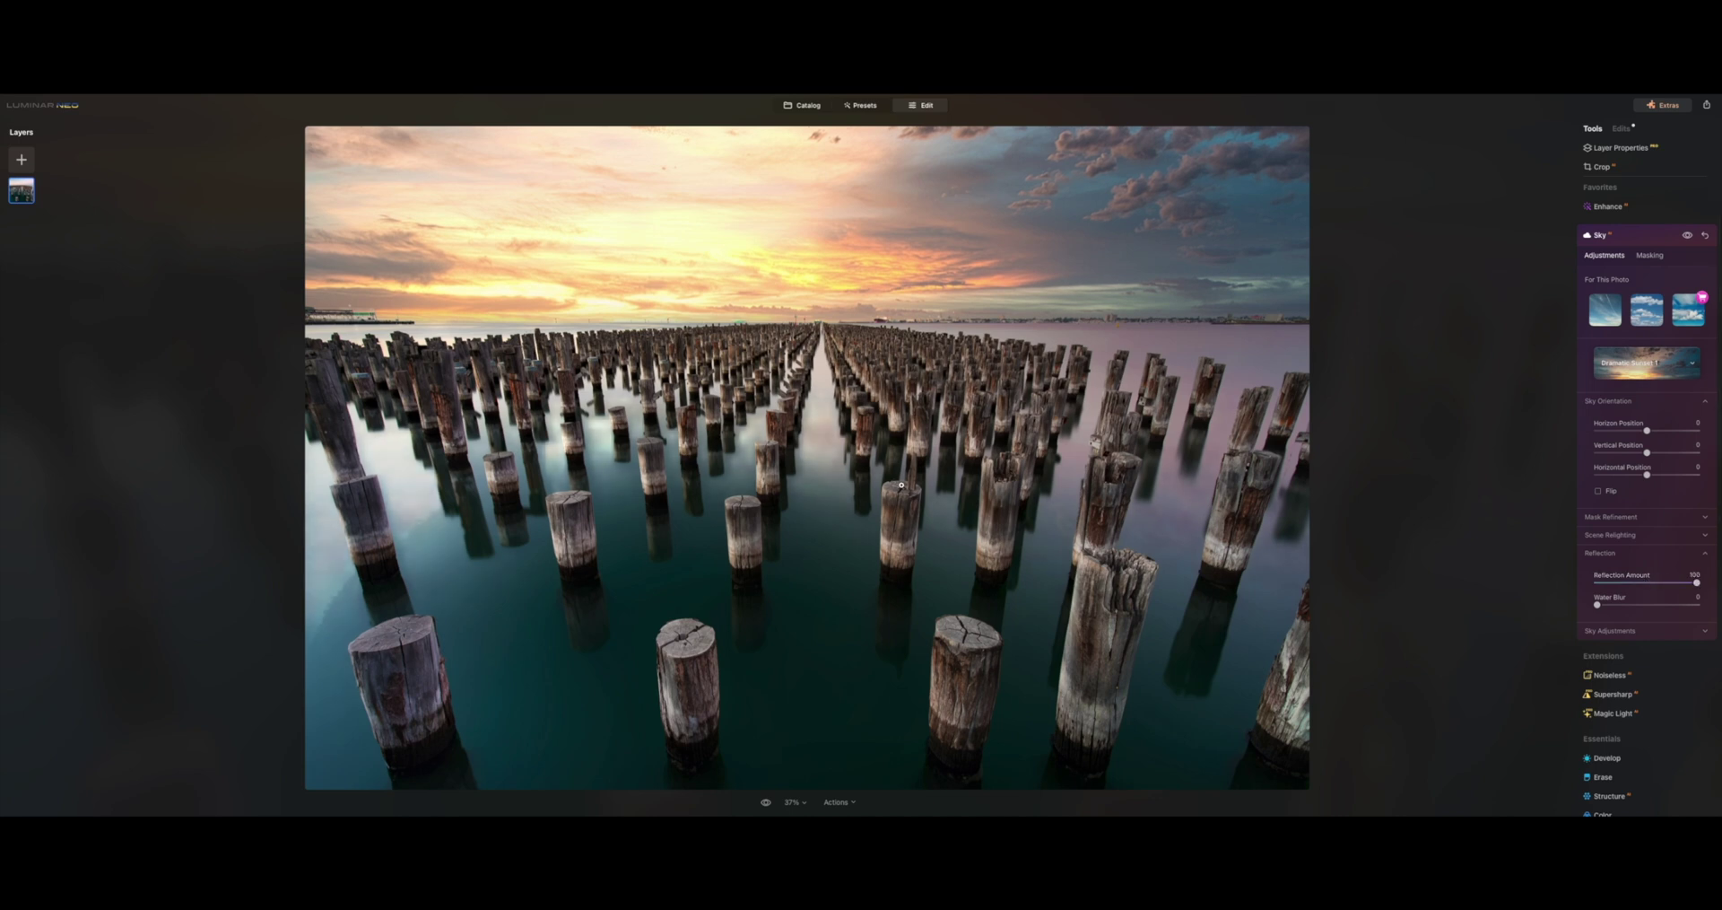
double_click(1141, 535)
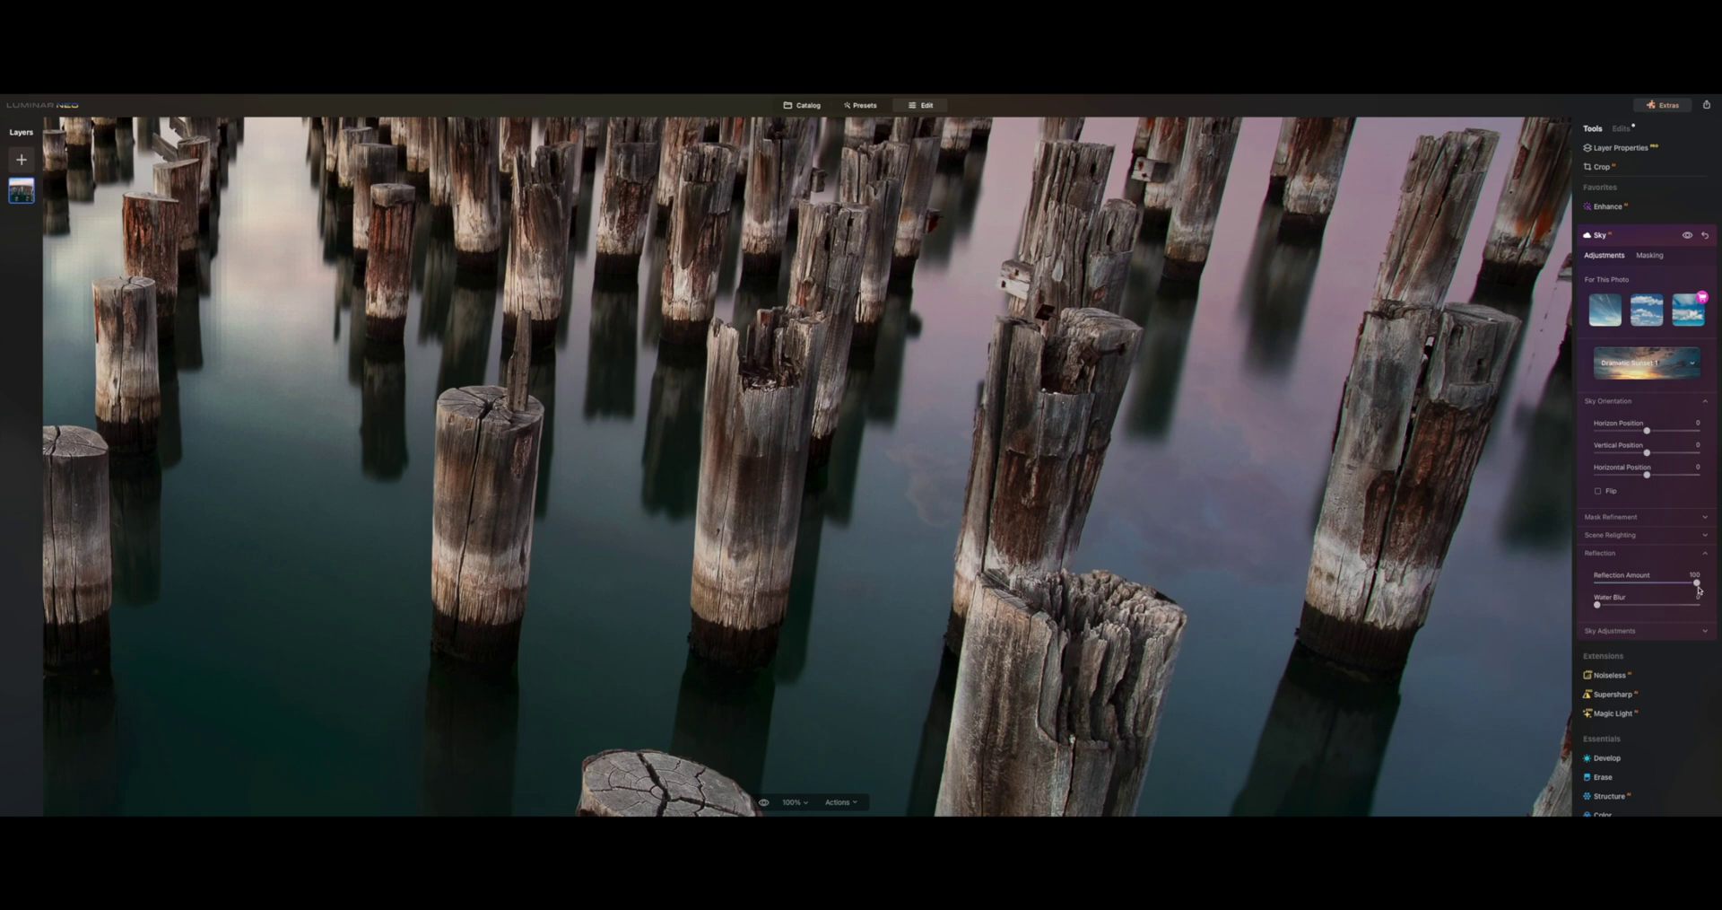
drag(1697, 583, 1694, 584)
- Try Water Blur at 100 on the sky's reflection in the water, and reset it to 0
drag(1636, 606, 1713, 613)
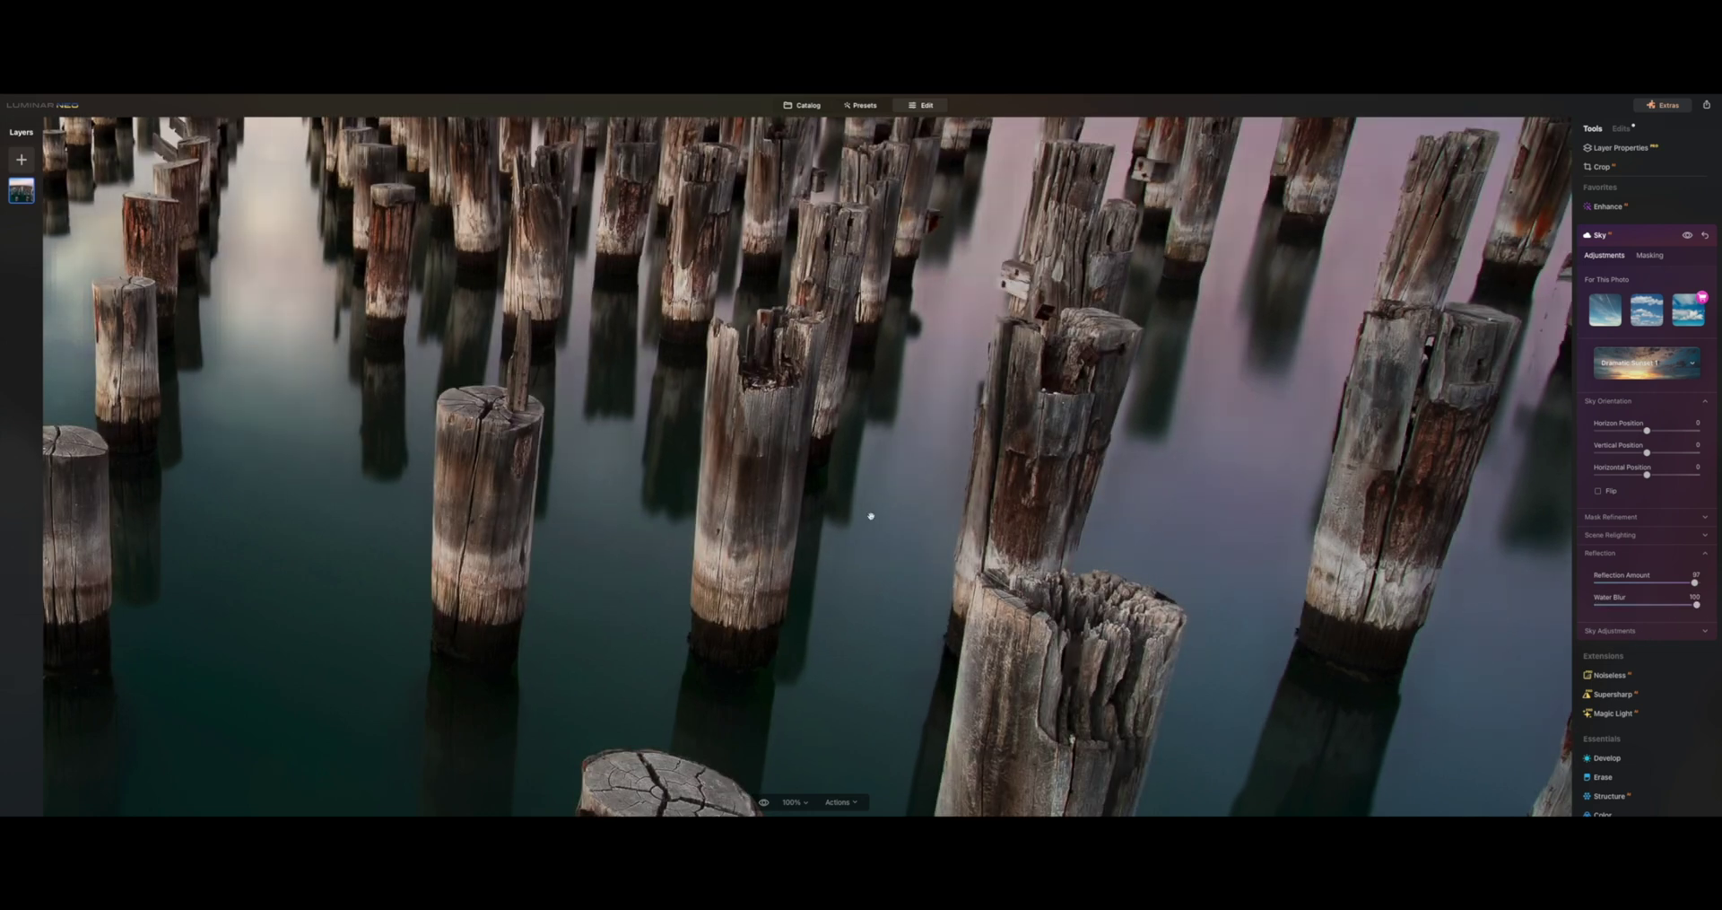
drag(1118, 429, 1101, 610)
drag(1095, 318, 1095, 356)
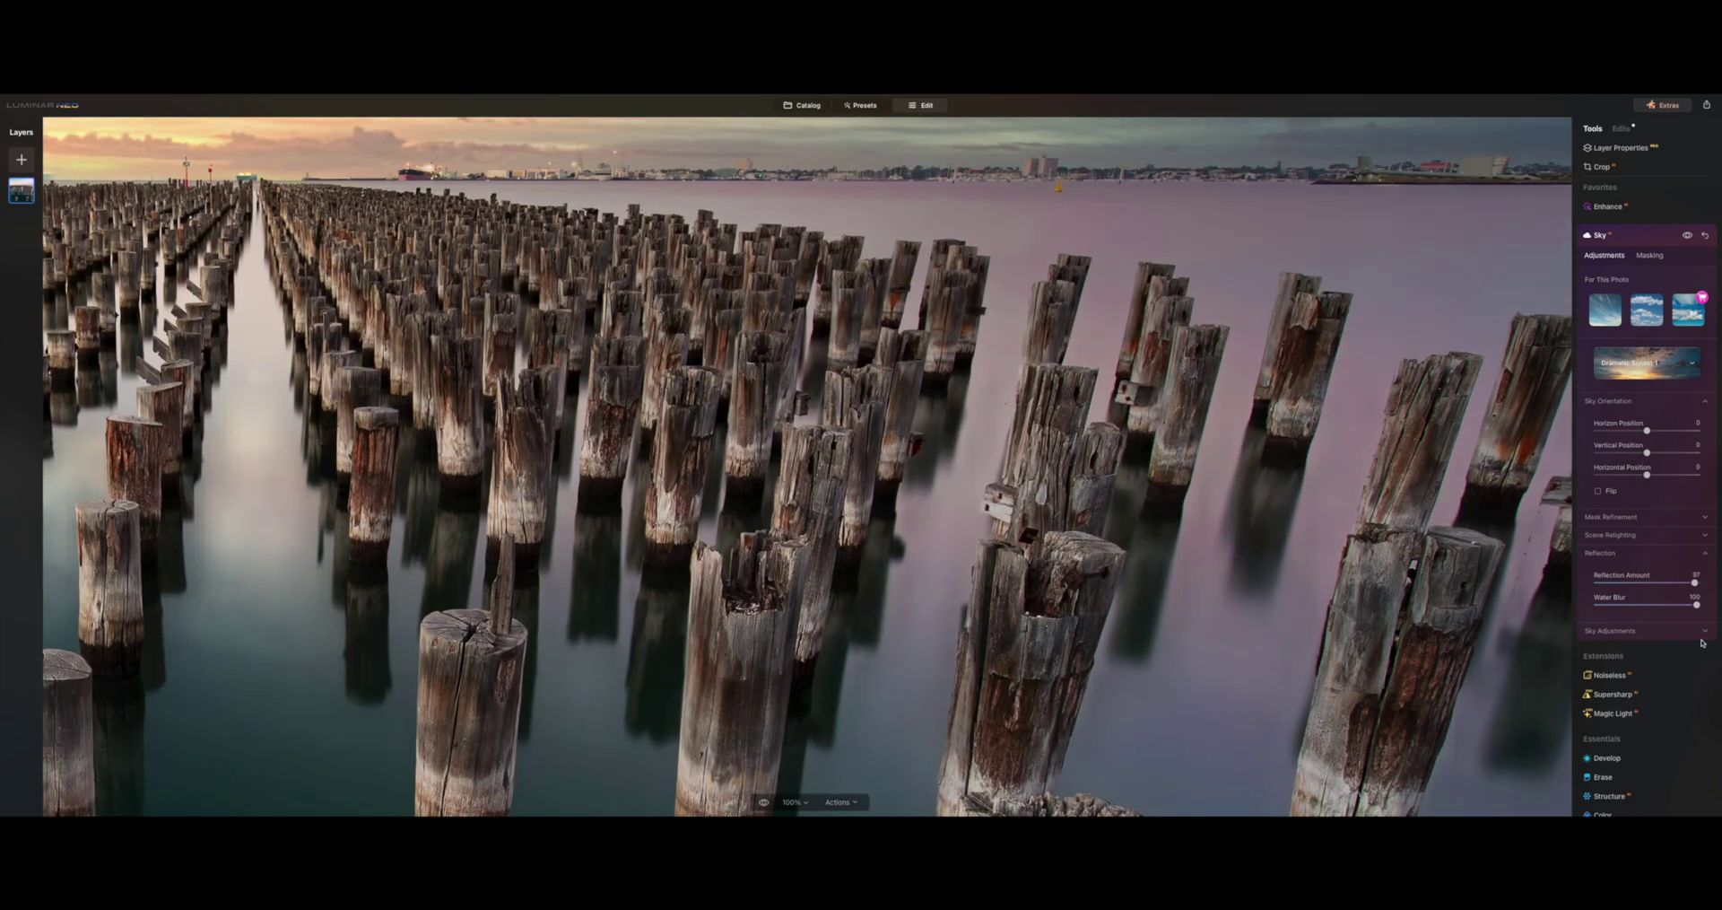
double_click(1696, 604)
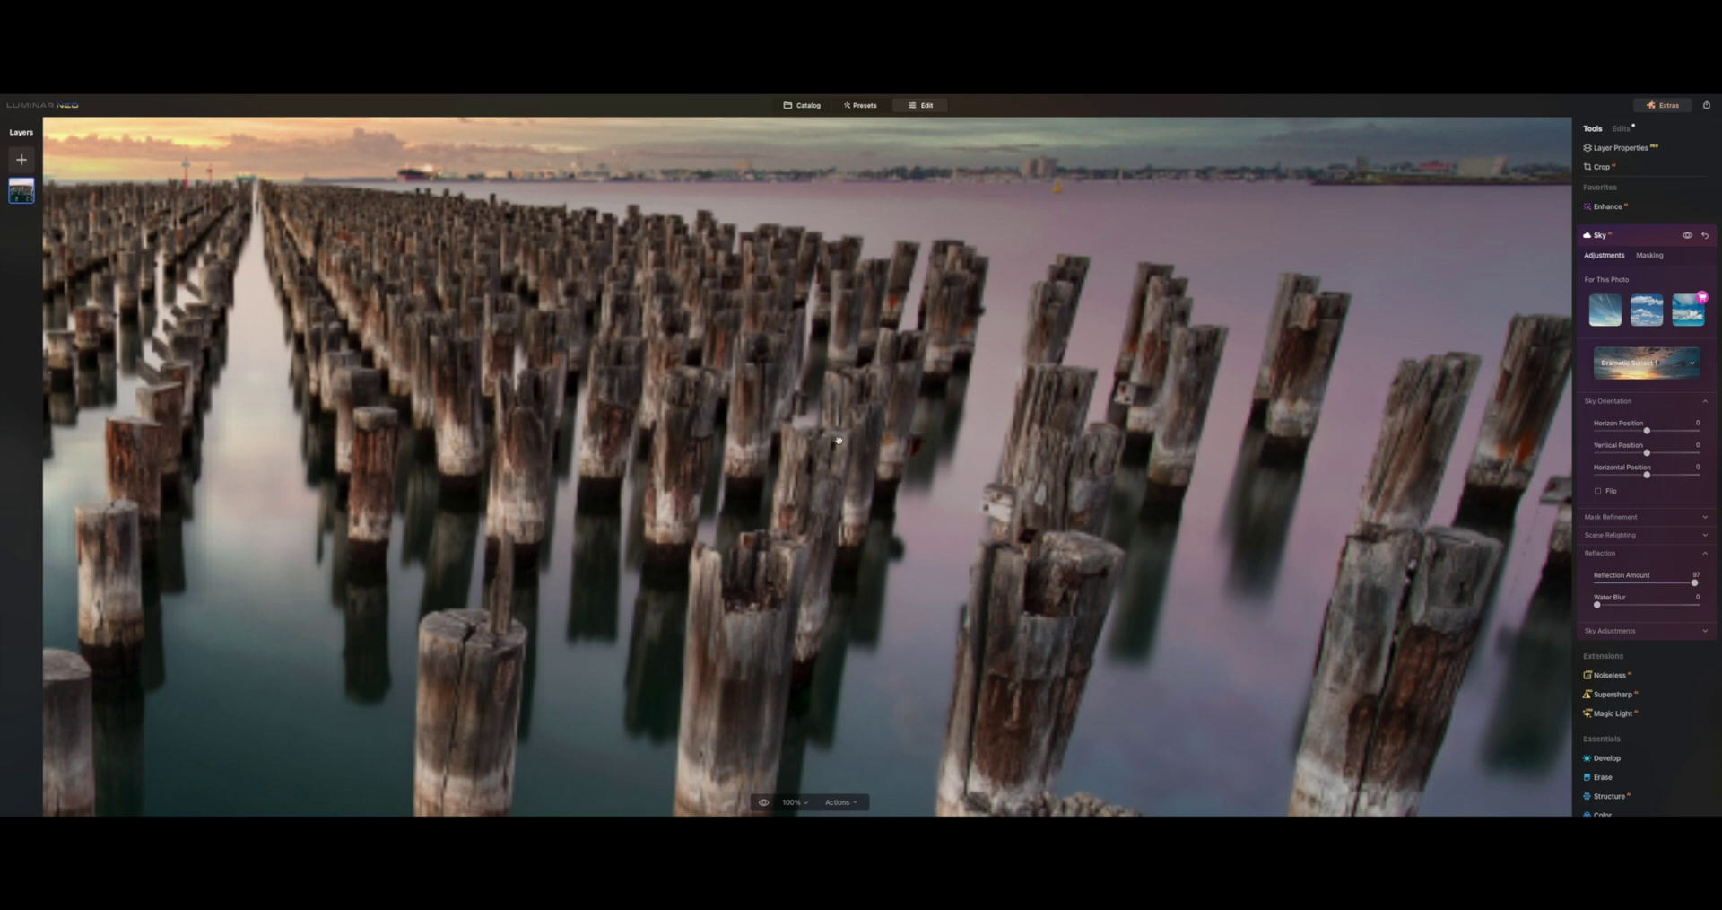
key(ctrl+0)
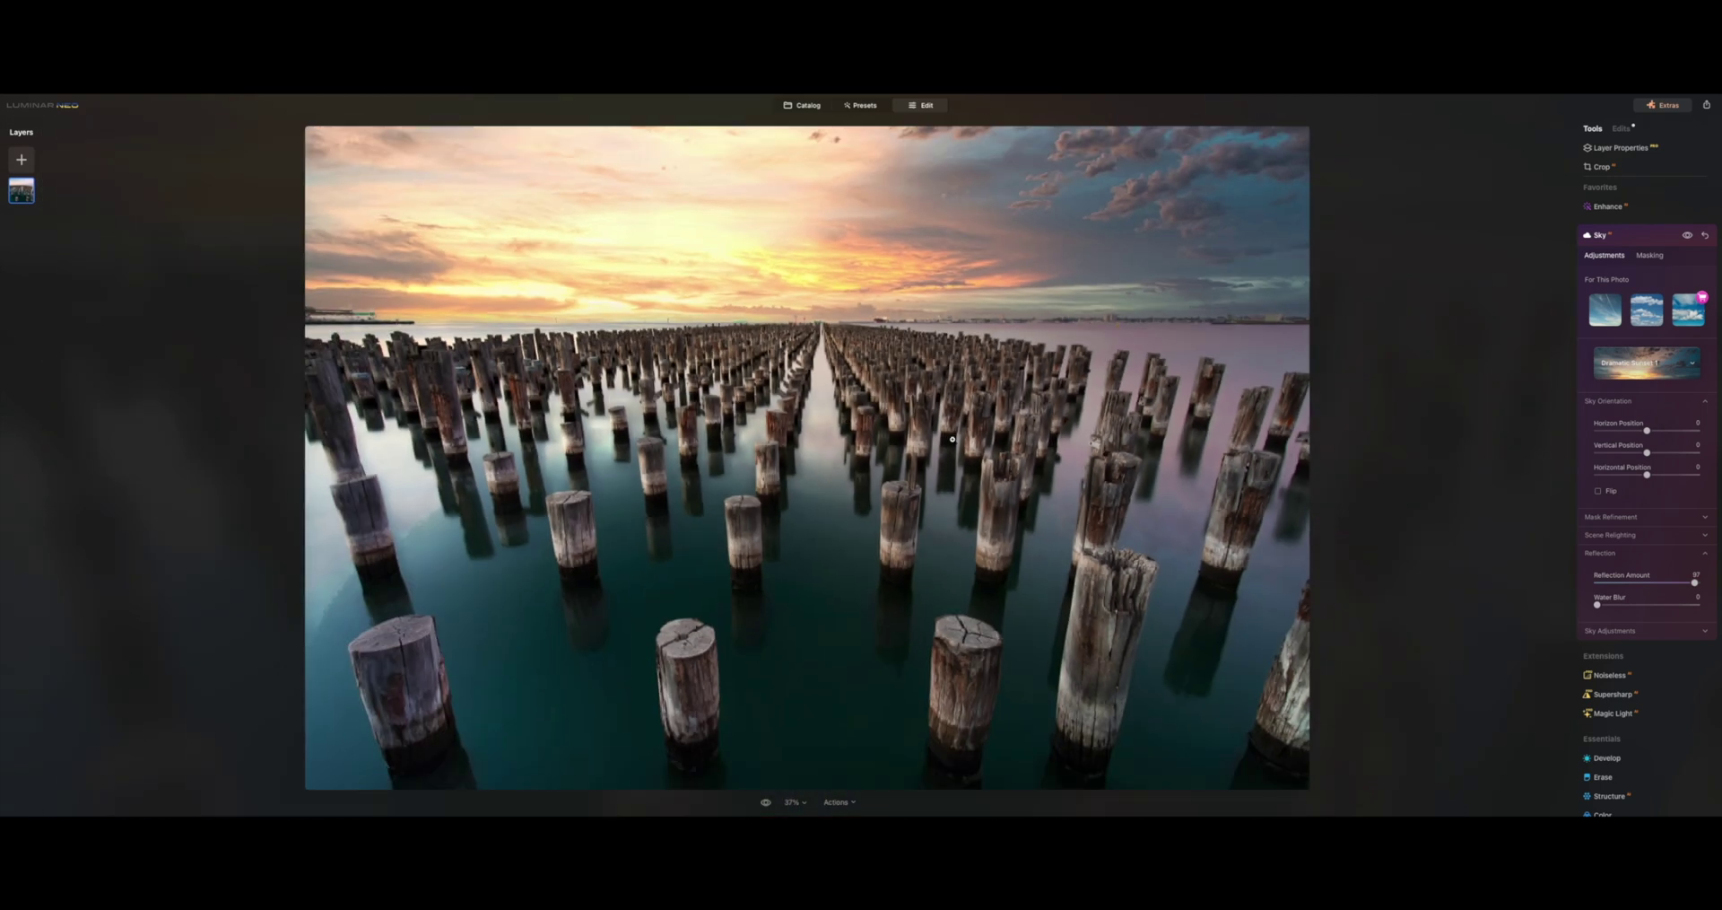
- Try the purple-orange starry sky and the Milky Way sky from the Sky tool's library on the pier photo
click(1695, 367)
scroll(1651, 484, down, 3)
click(1684, 487)
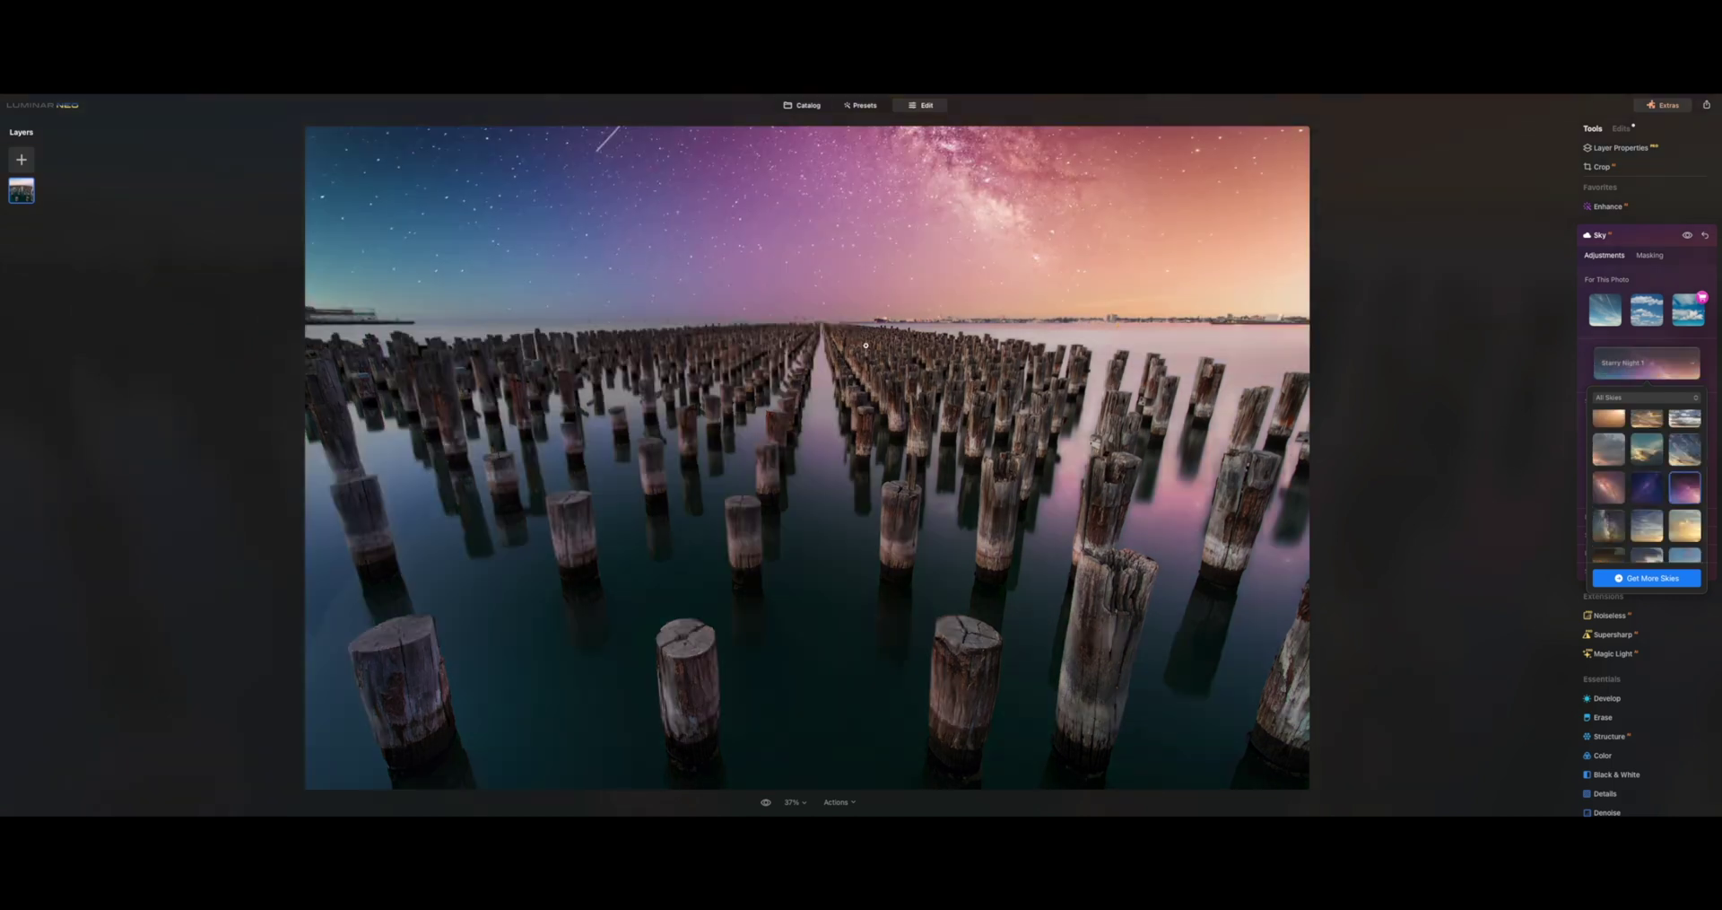
scroll(1647, 525, down, 3)
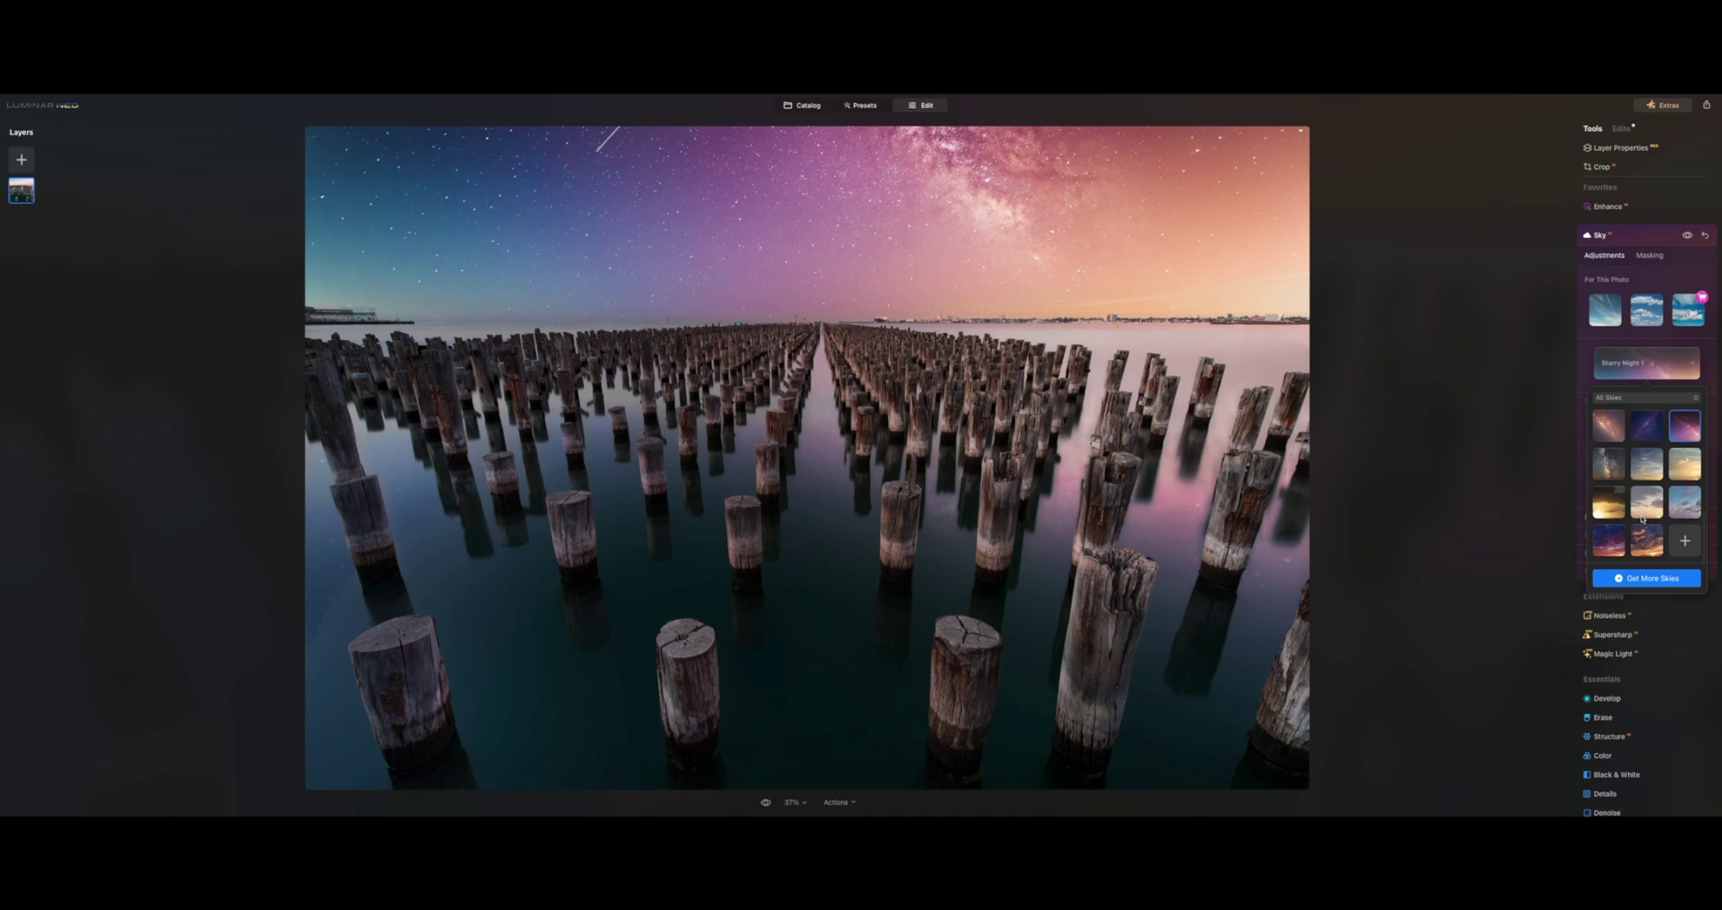
click(1607, 468)
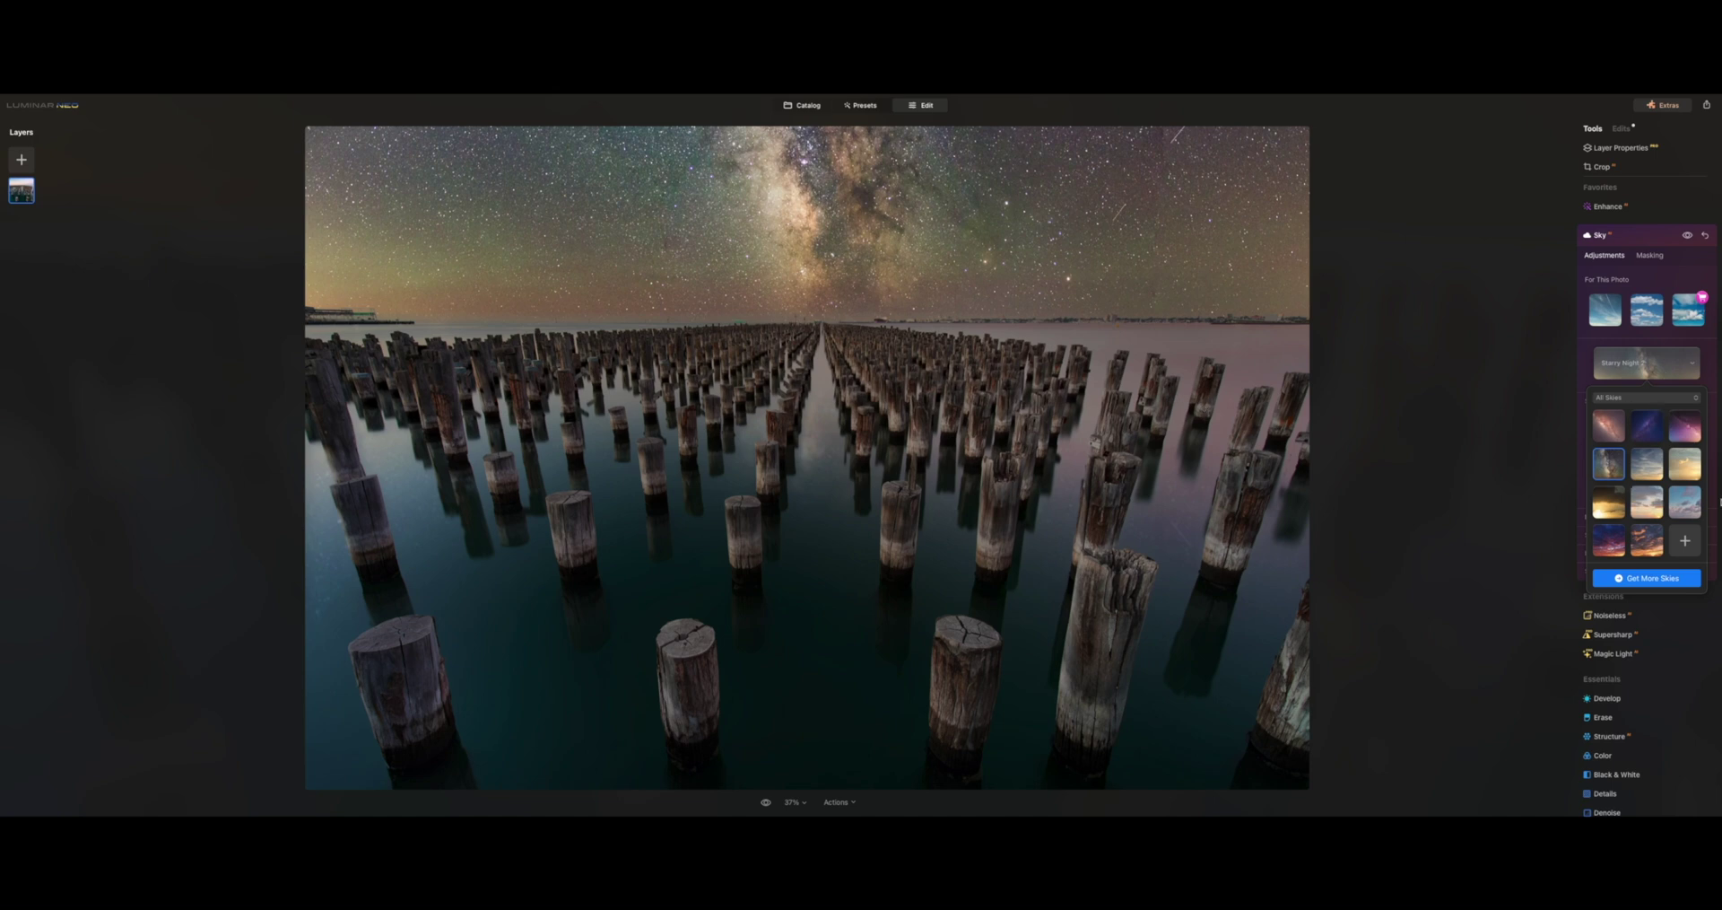
click(1660, 599)
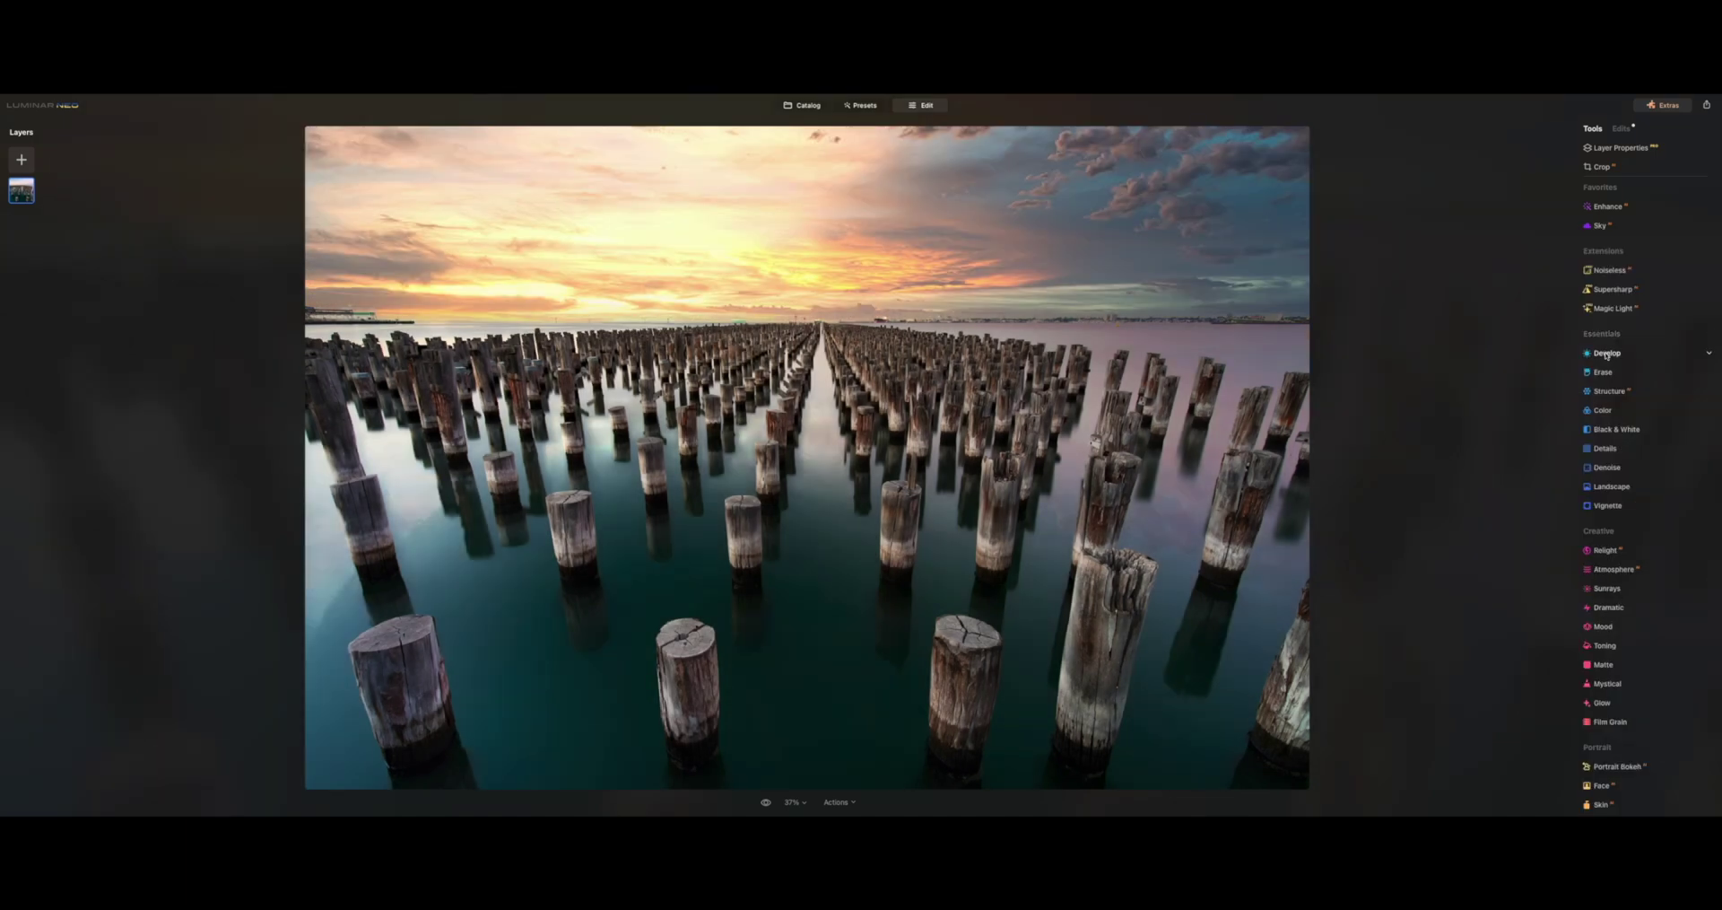
- Slightly raise Exposure and Smart Contrast and lower Highlights to about -46 in the Develop tool
click(1607, 355)
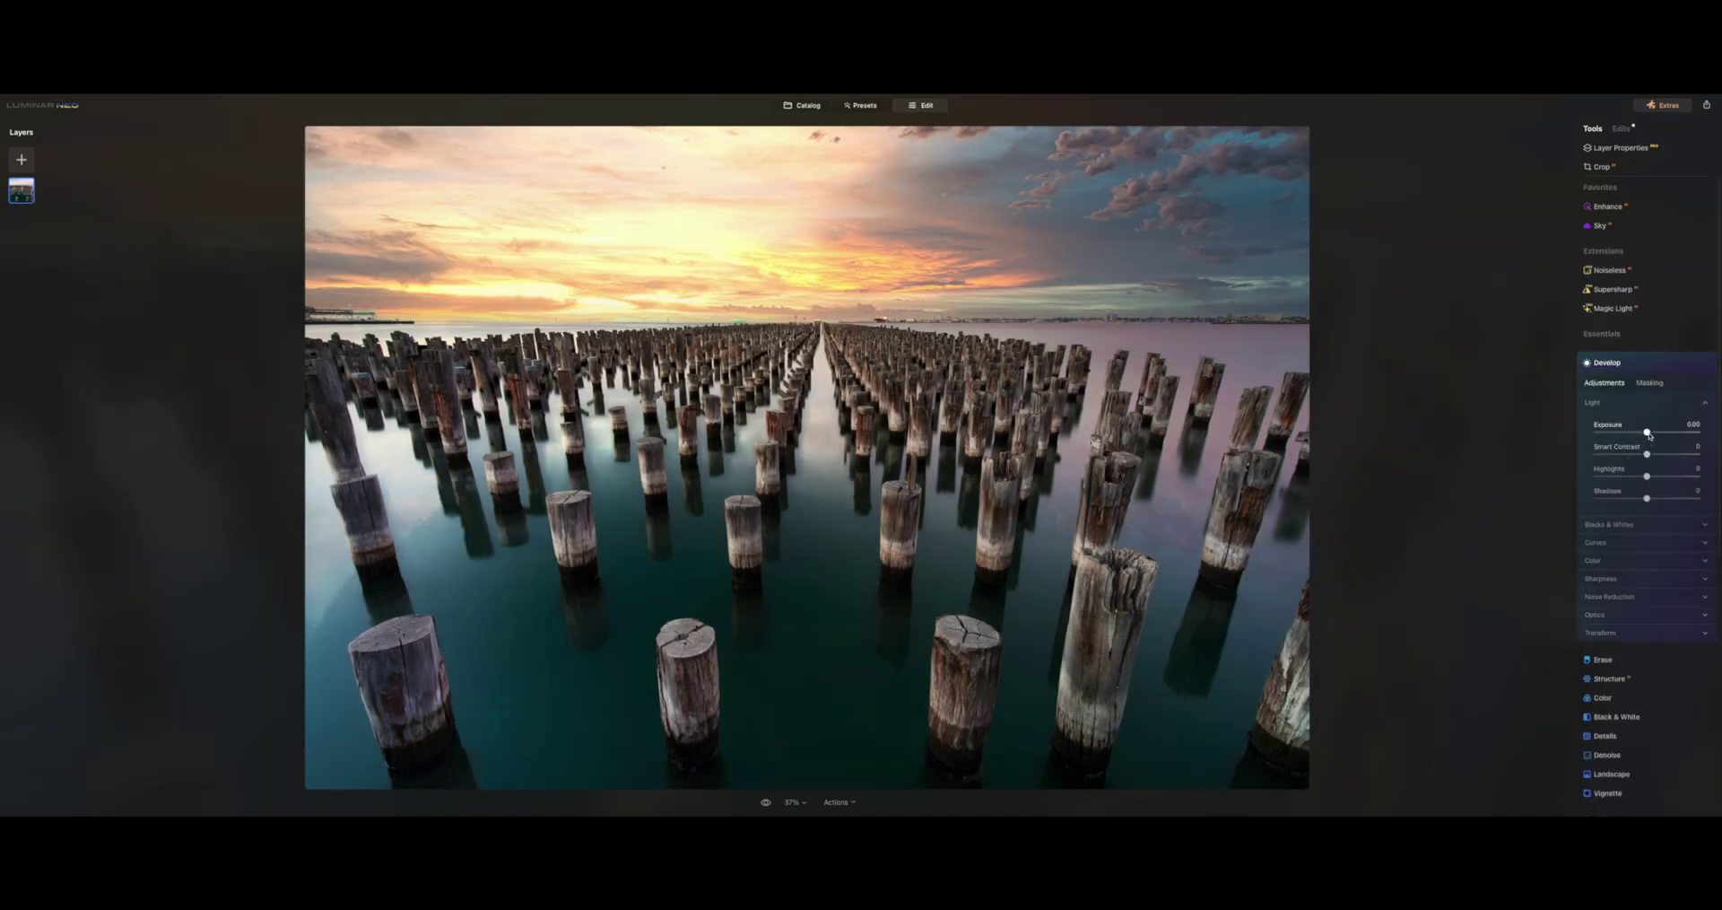
drag(1650, 433, 1651, 435)
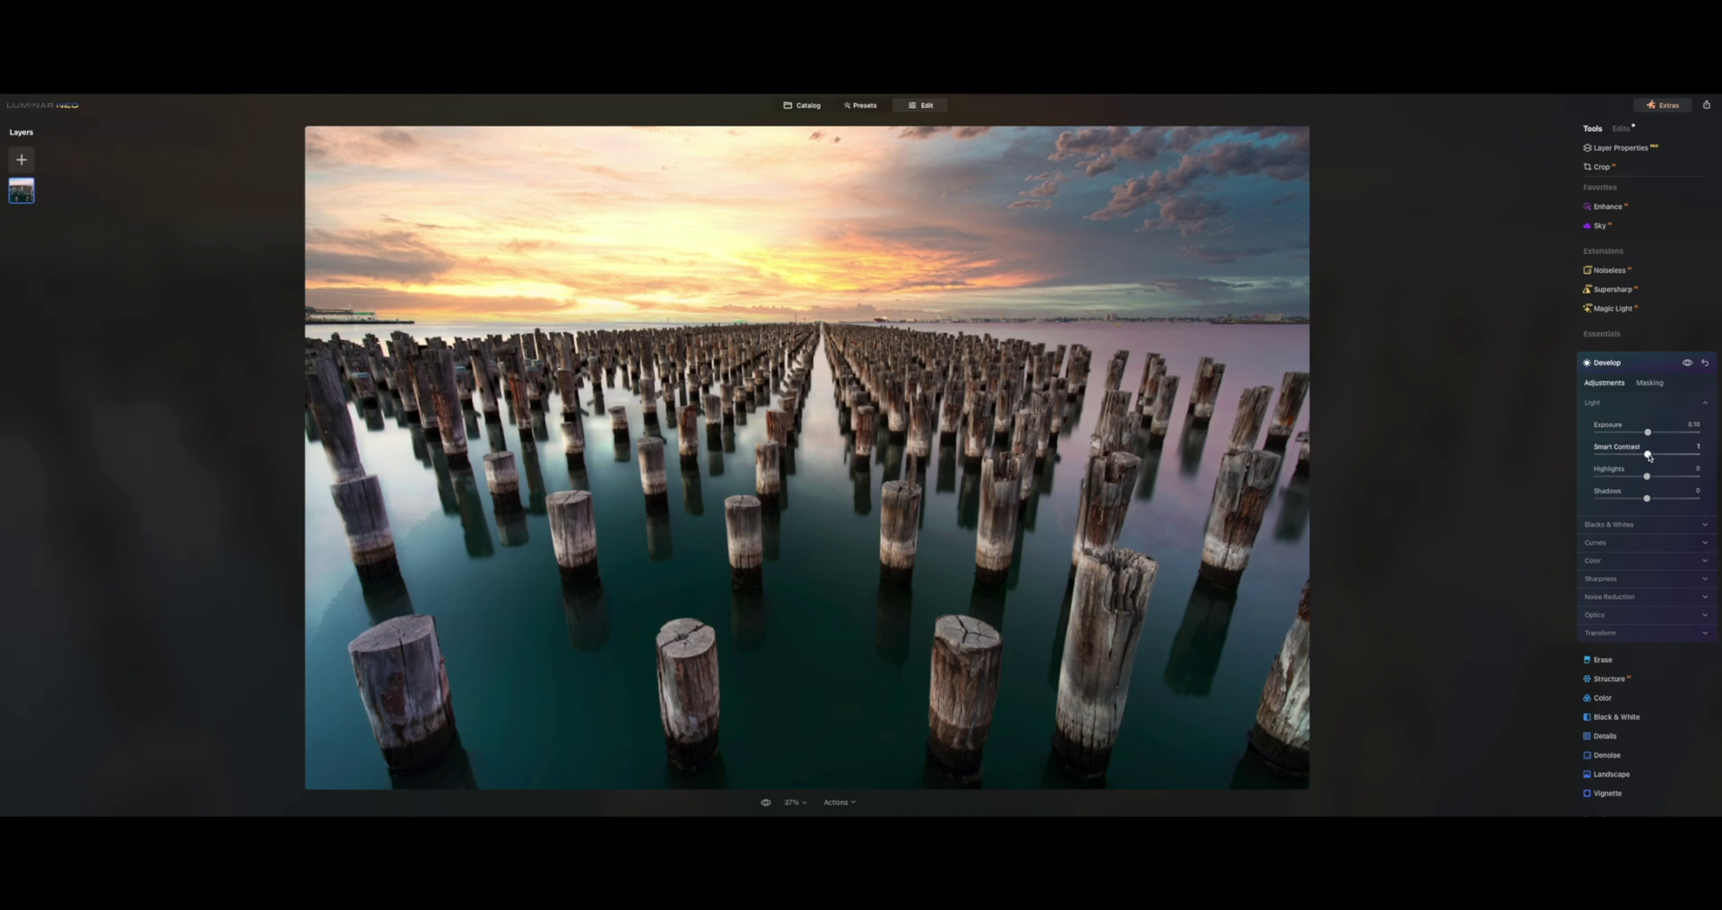
drag(1648, 456, 1651, 456)
mouse_move(1647, 475)
mouse_down()
mouse_move(1606, 477)
mouse_move(1625, 477)
mouse_up()
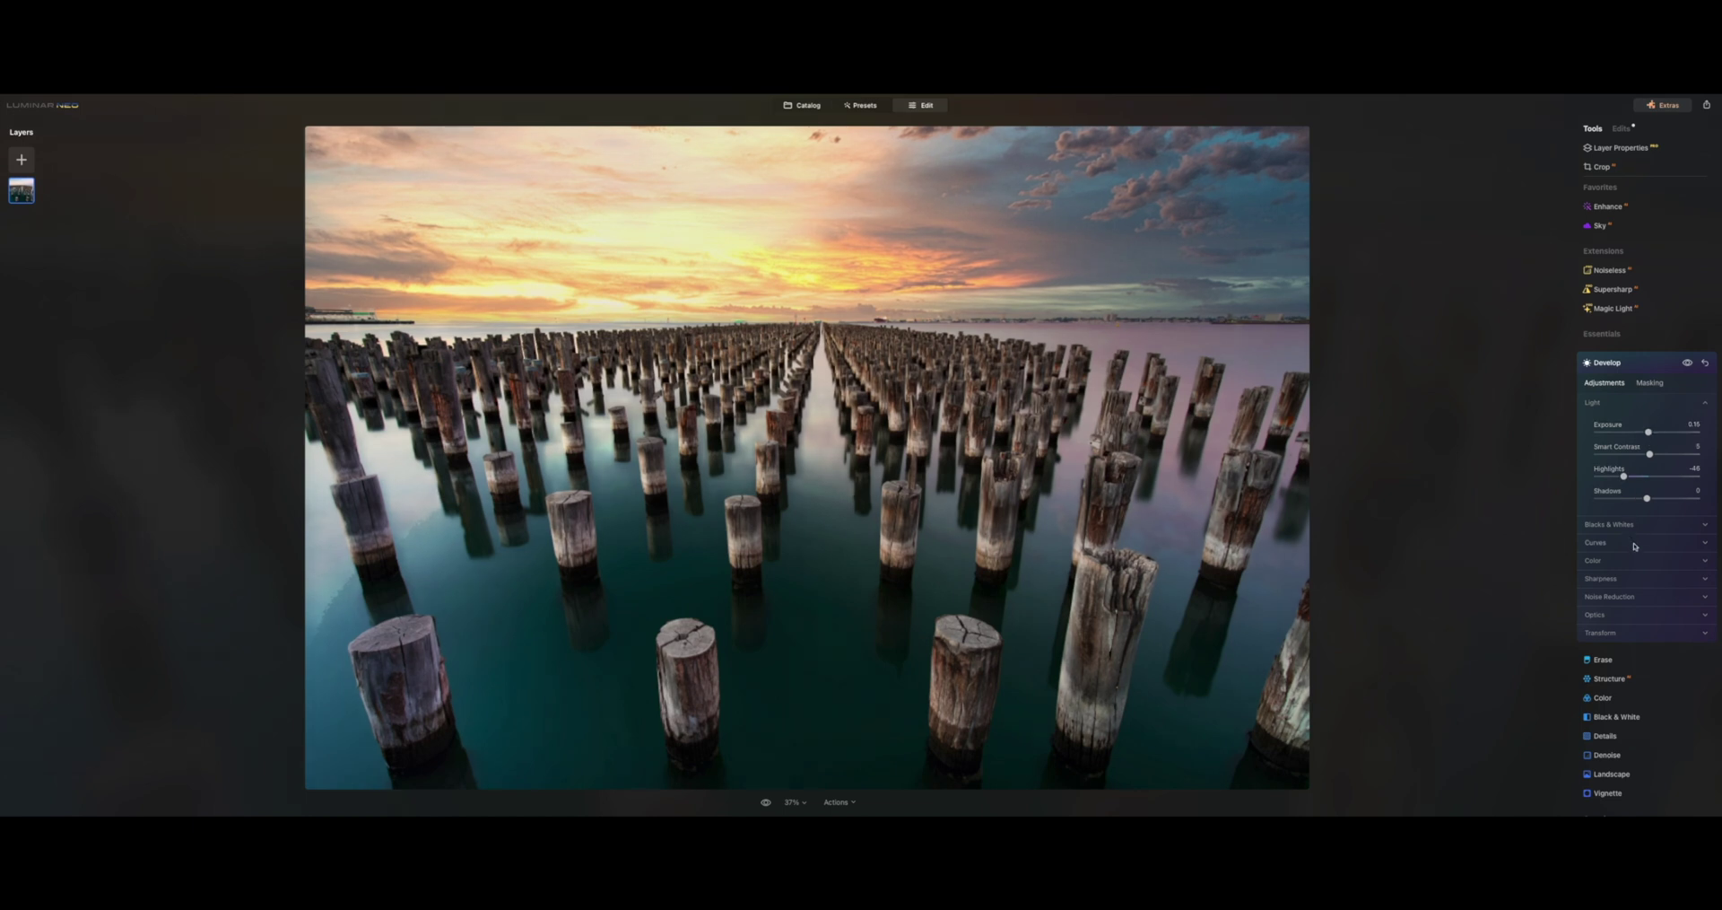
- Toggle the Develop adjustments' visibility repeatedly to compare the photo with and without them
click(1688, 363)
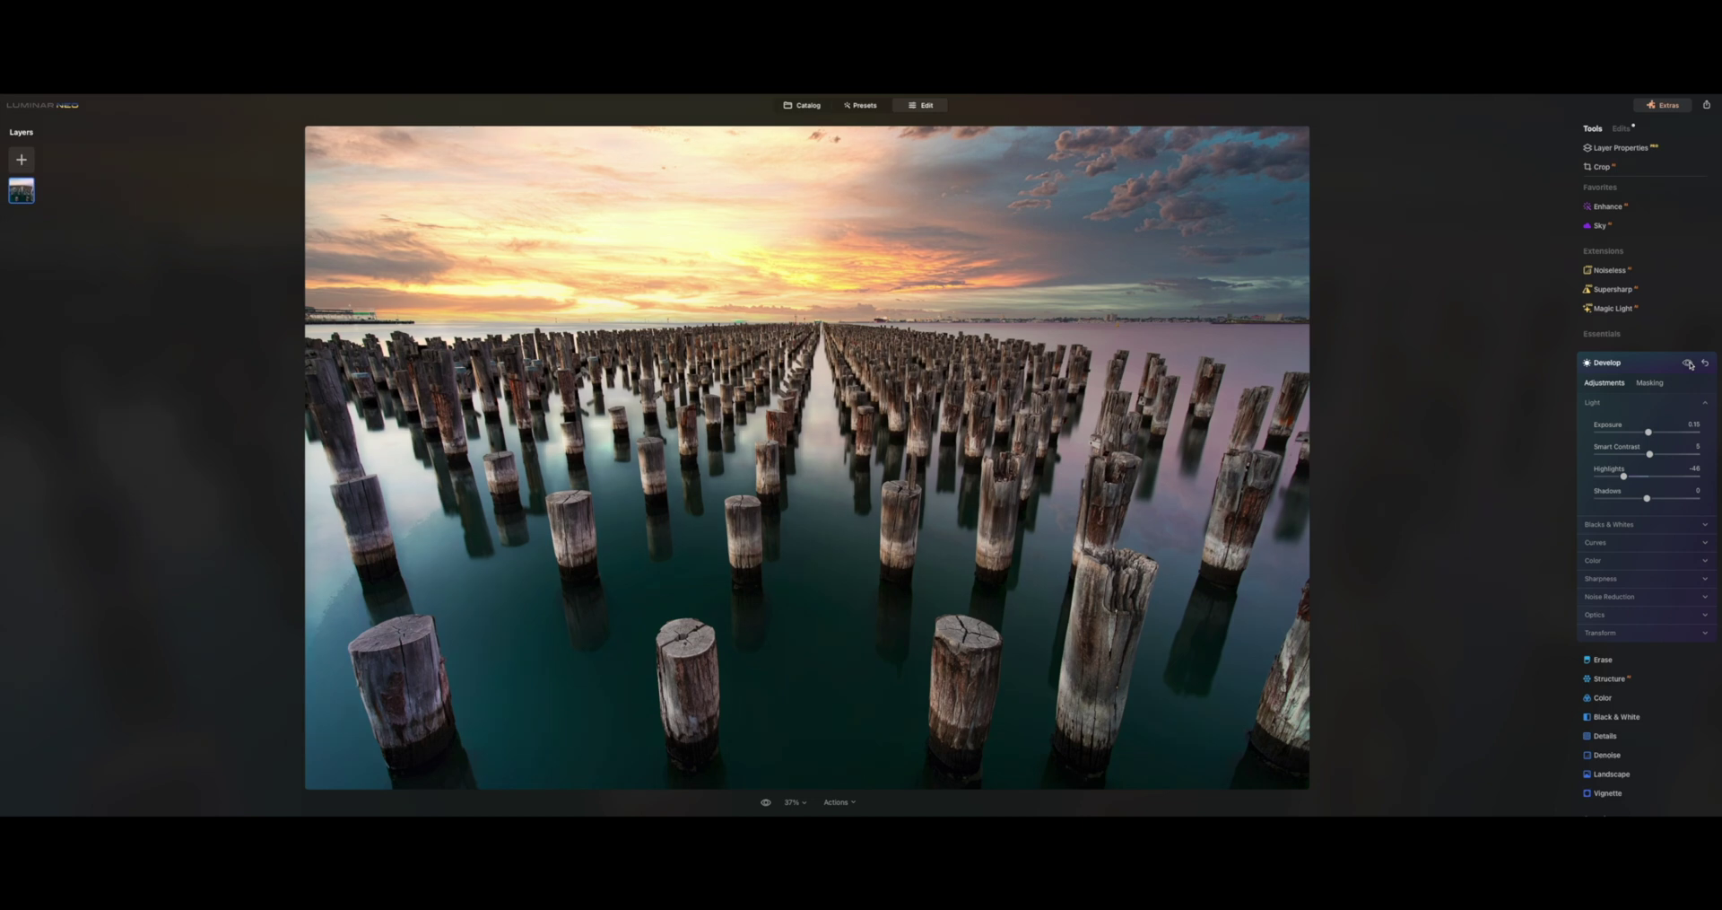
click(1689, 363)
click(1689, 364)
click(1689, 363)
click(1689, 363)
click(1690, 364)
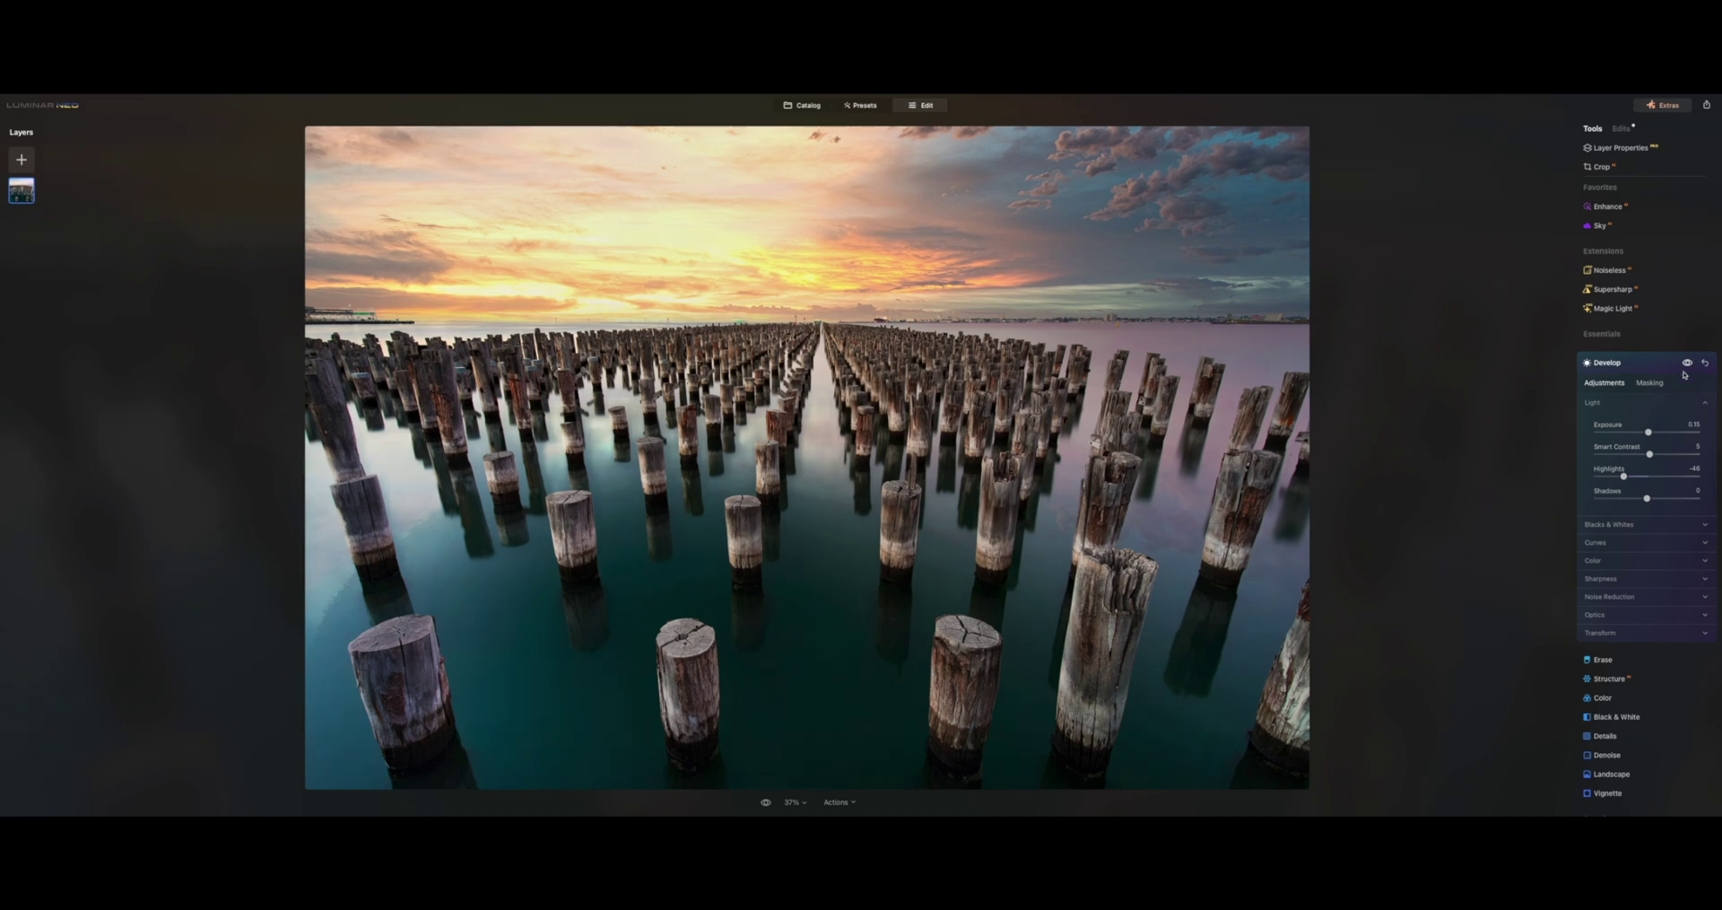
- Raise Shadows in the Develop tool to lighten the pylons, and finish the light adjustments
drag(1647, 498, 1671, 502)
click(1615, 362)
- Try to remove the front-row pylon nearest the large tall one by painting over it with the Erase tool
click(1622, 373)
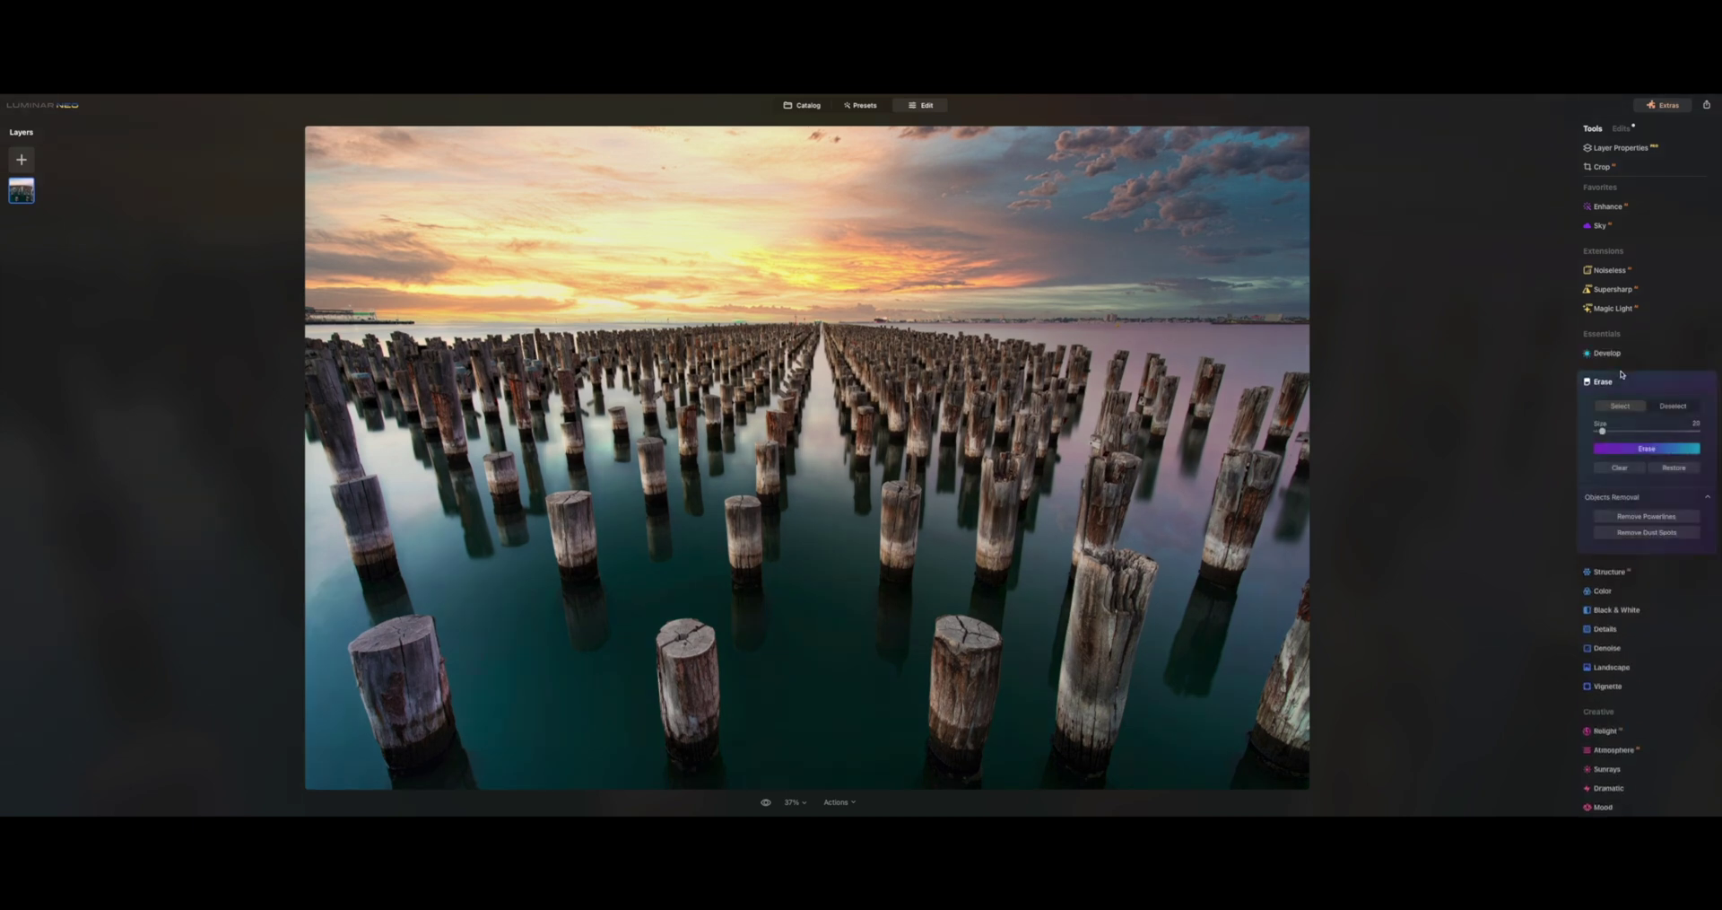
click(1656, 448)
mouse_move(1005, 671)
mouse_down()
mouse_move(936, 626)
mouse_move(944, 646)
mouse_move(964, 638)
mouse_move(969, 681)
mouse_move(992, 663)
mouse_move(984, 715)
mouse_move(972, 667)
mouse_move(941, 700)
mouse_move(952, 661)
mouse_move(938, 704)
mouse_move(984, 724)
mouse_move(979, 704)
mouse_move(952, 704)
mouse_move(985, 688)
mouse_move(984, 653)
mouse_move(969, 685)
mouse_up()
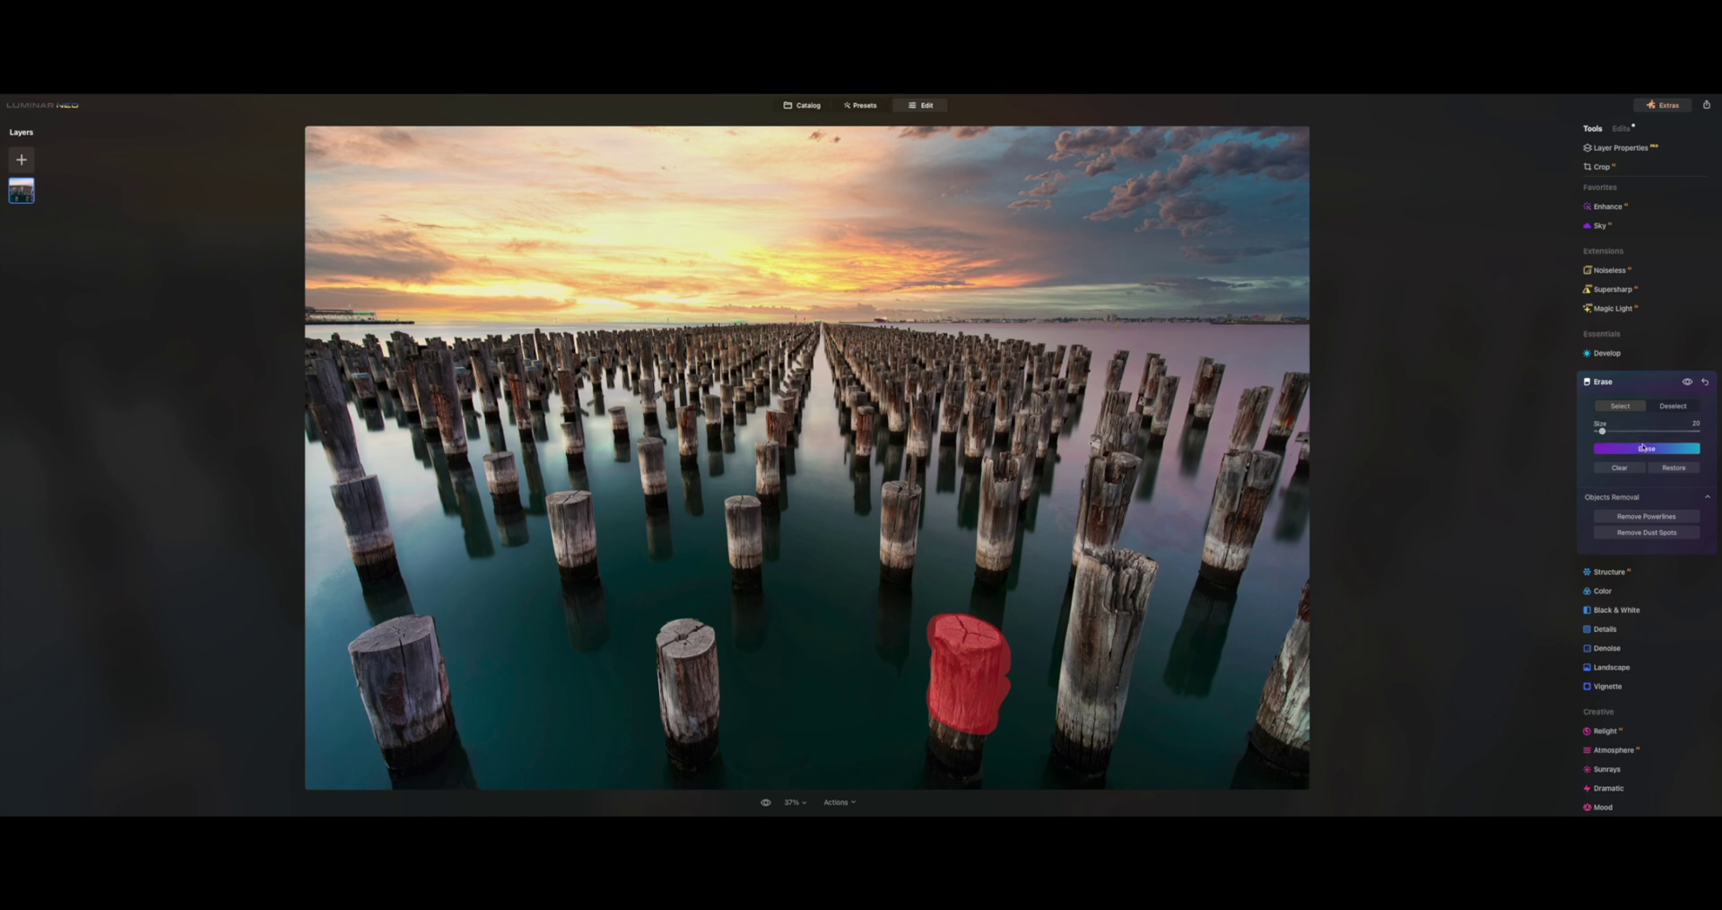
click(1647, 447)
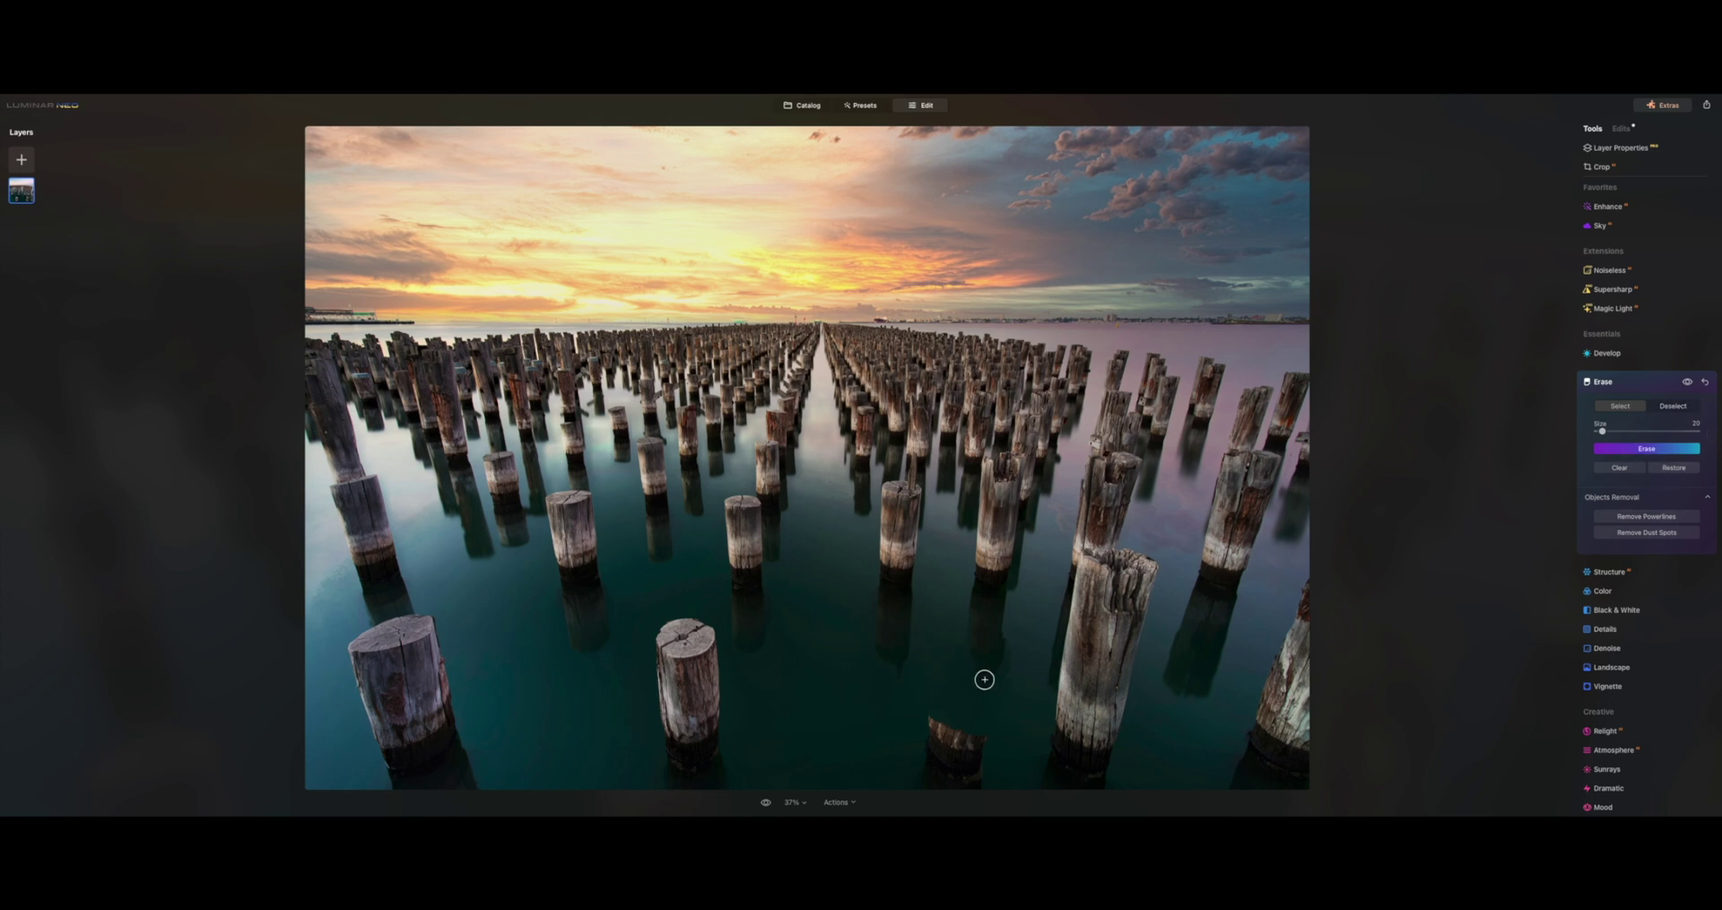
- Mask the erased pylon's remaining stump and the surrounding water, and restore the original pylon
mouse_move(985, 679)
mouse_down()
mouse_move(977, 645)
mouse_move(942, 700)
mouse_move(997, 640)
mouse_move(984, 691)
mouse_move(996, 658)
mouse_move(965, 627)
mouse_move(977, 691)
mouse_move(919, 717)
mouse_up()
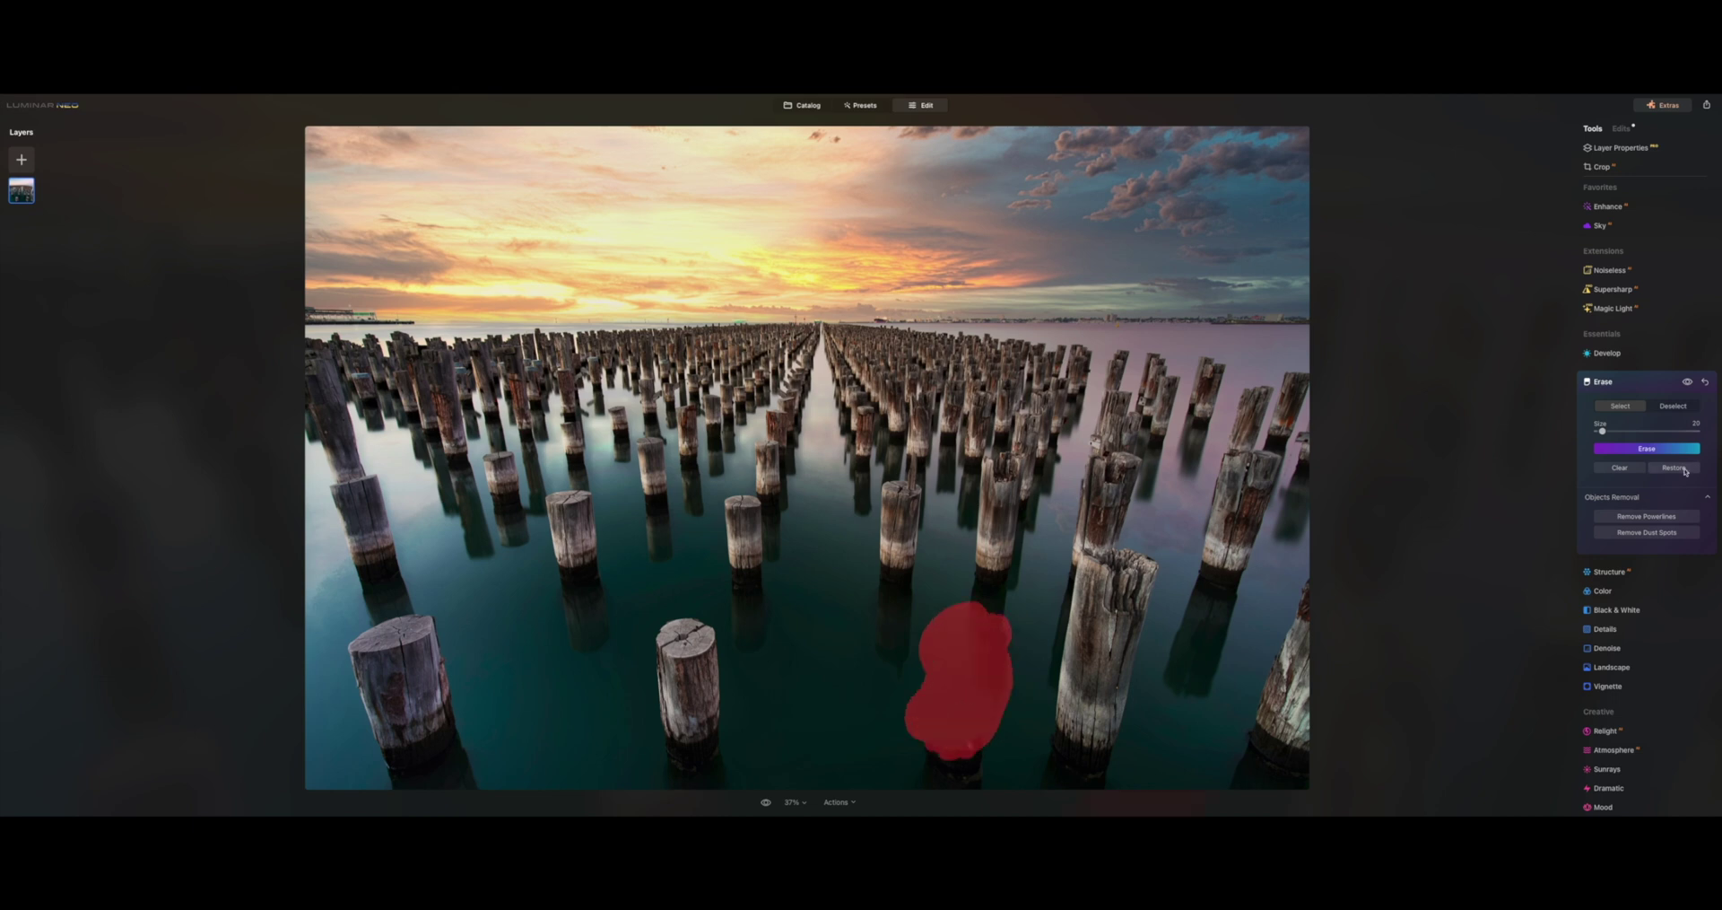
click(1683, 468)
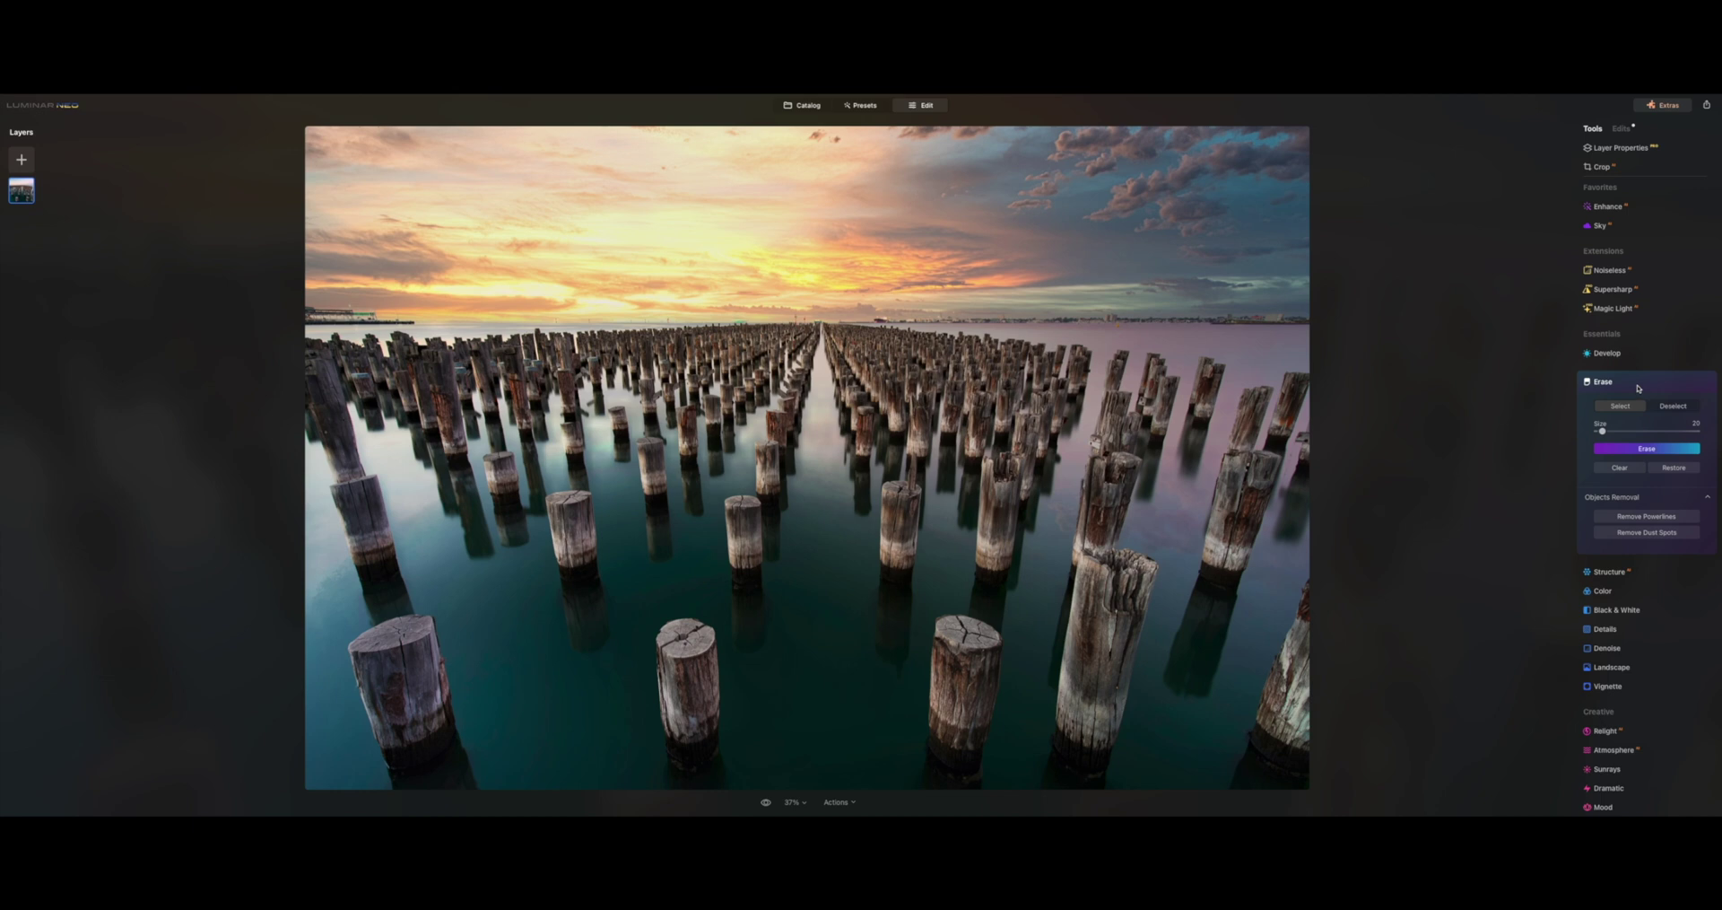
- Try different Structure amounts up to 70 on the photo, then reset the amount and delete the Structure edit
click(1637, 386)
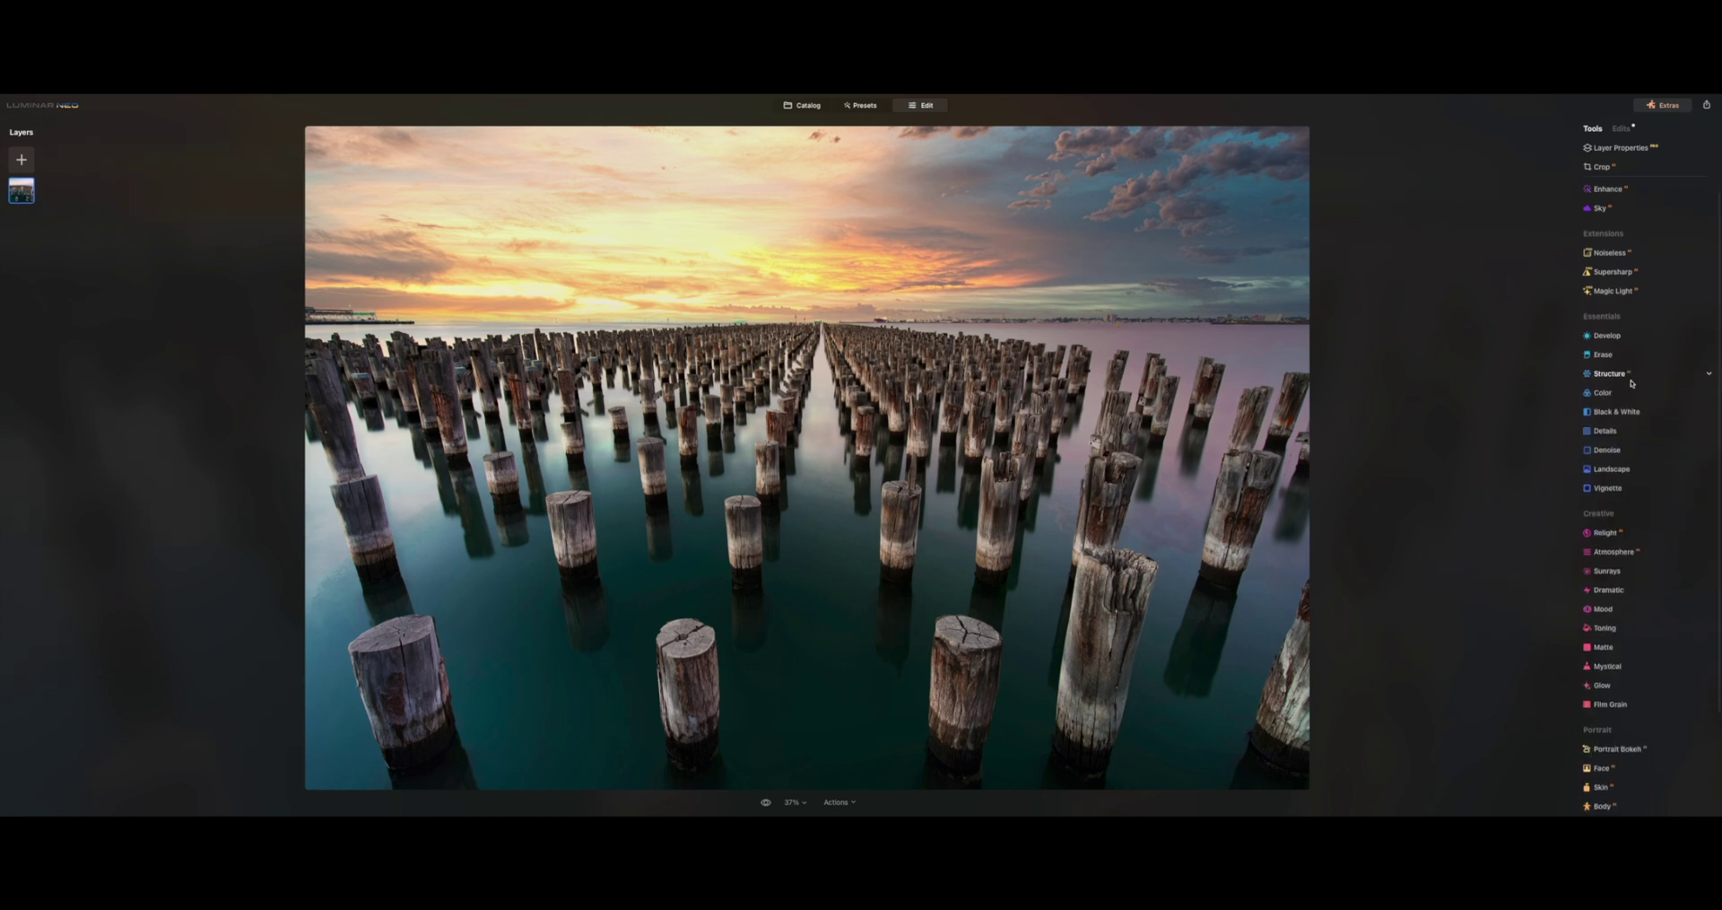
click(1638, 377)
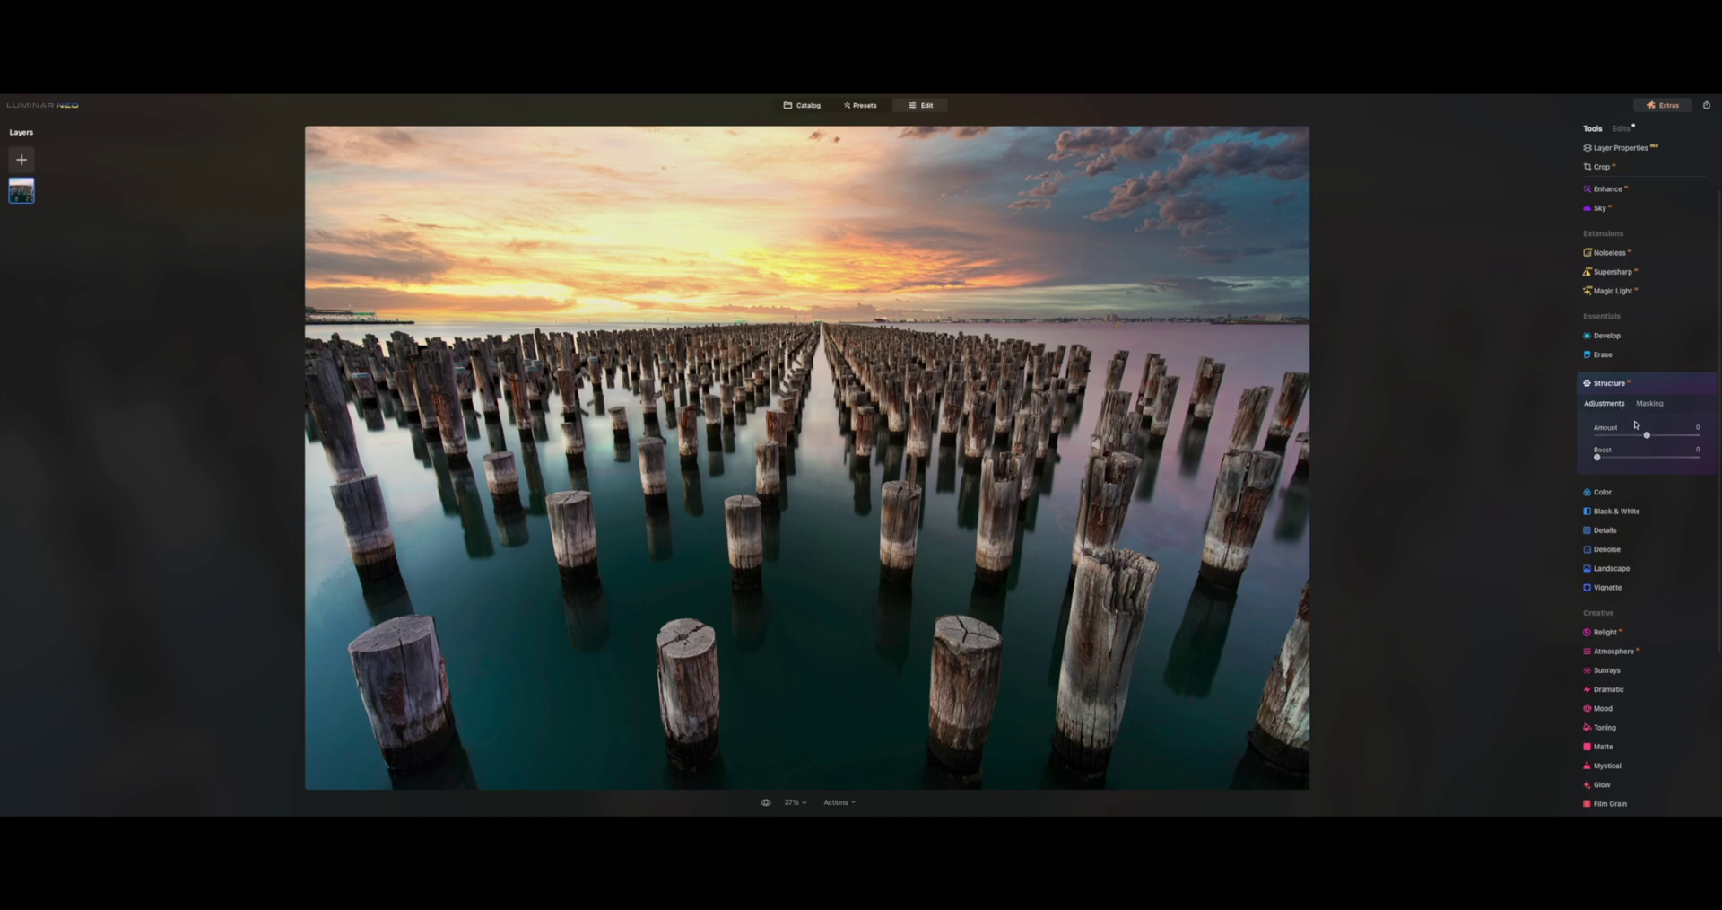
drag(1646, 435, 1721, 439)
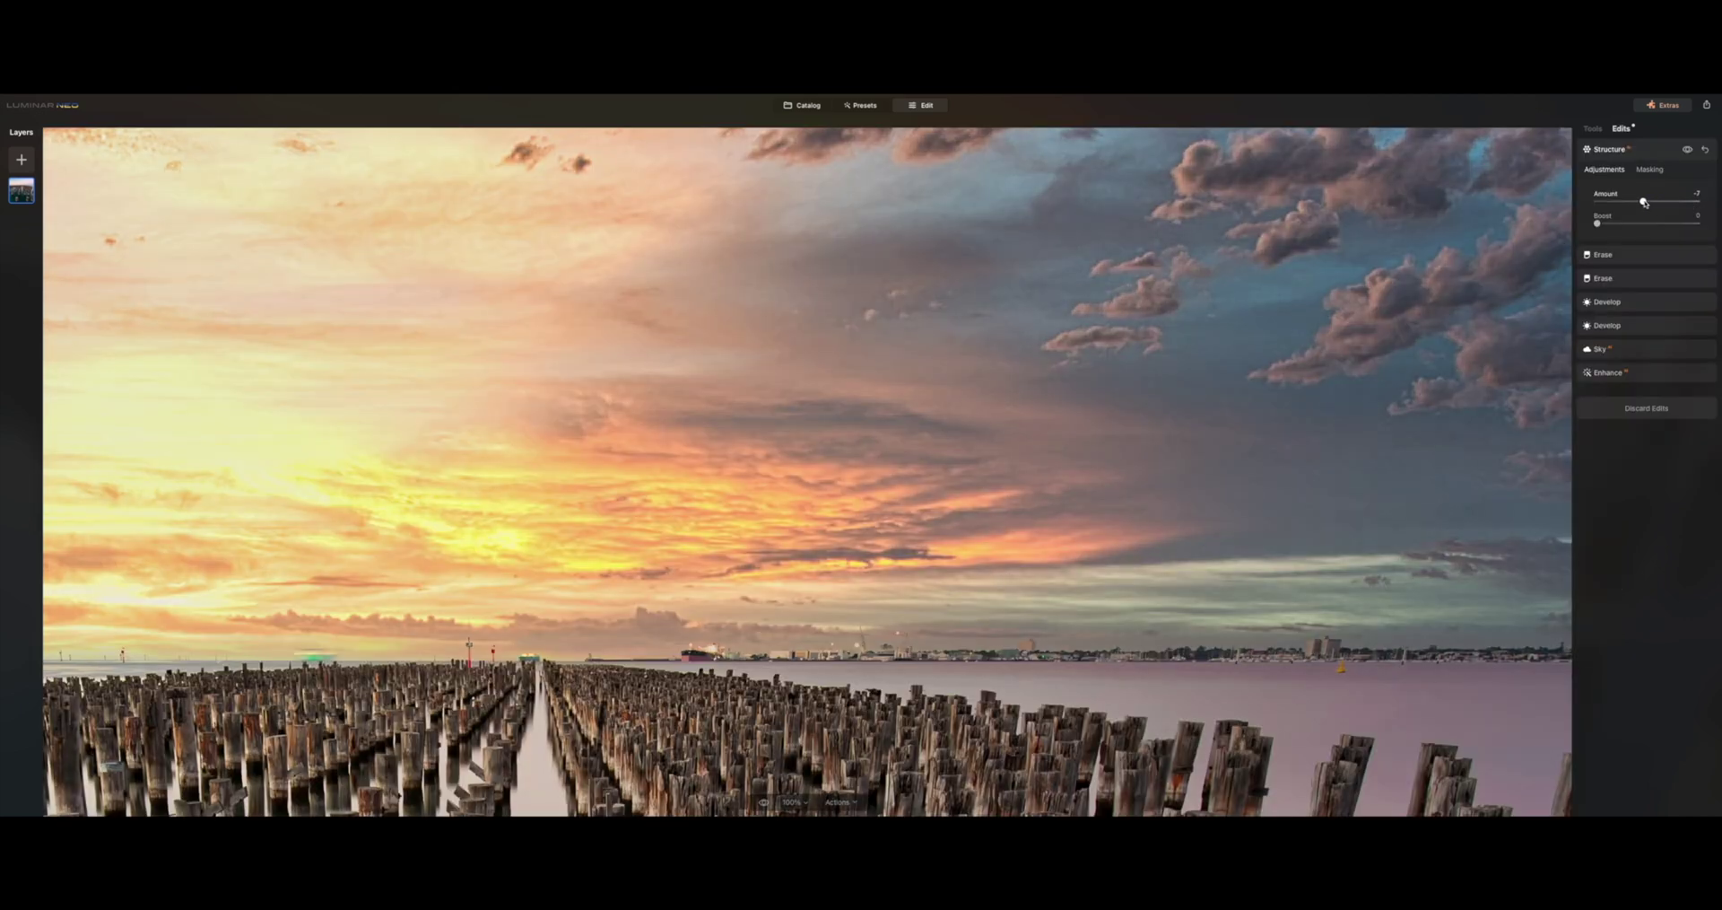
mouse_move(1688, 204)
mouse_down()
mouse_move(1648, 205)
mouse_move(1686, 207)
mouse_up()
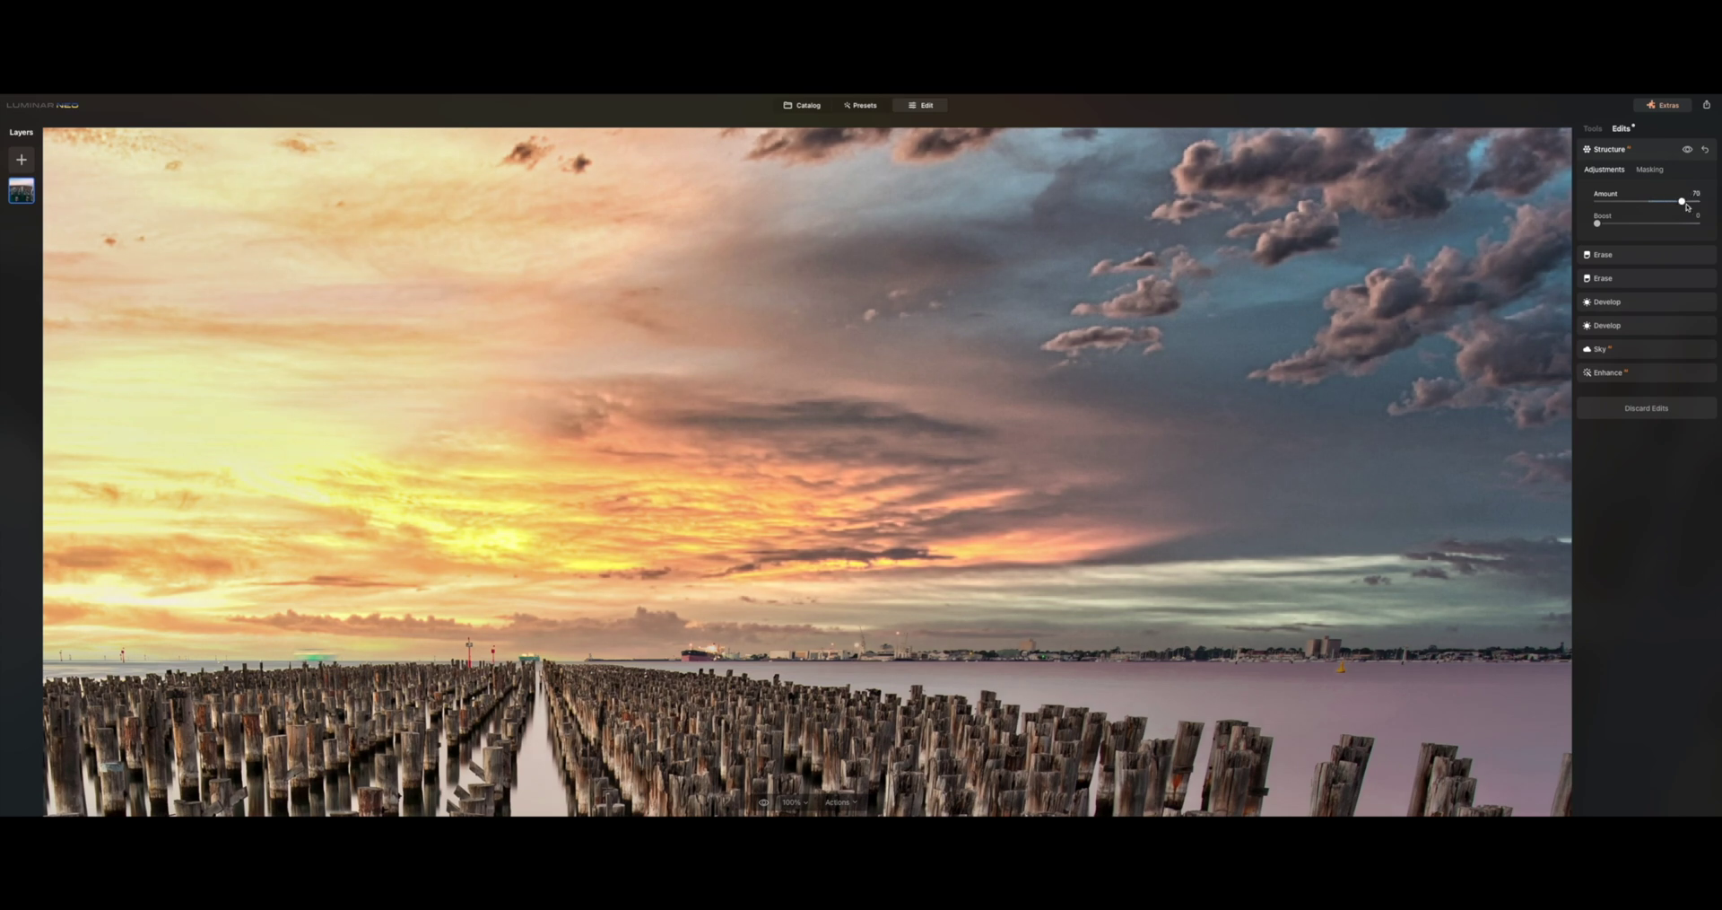
double_click(1682, 202)
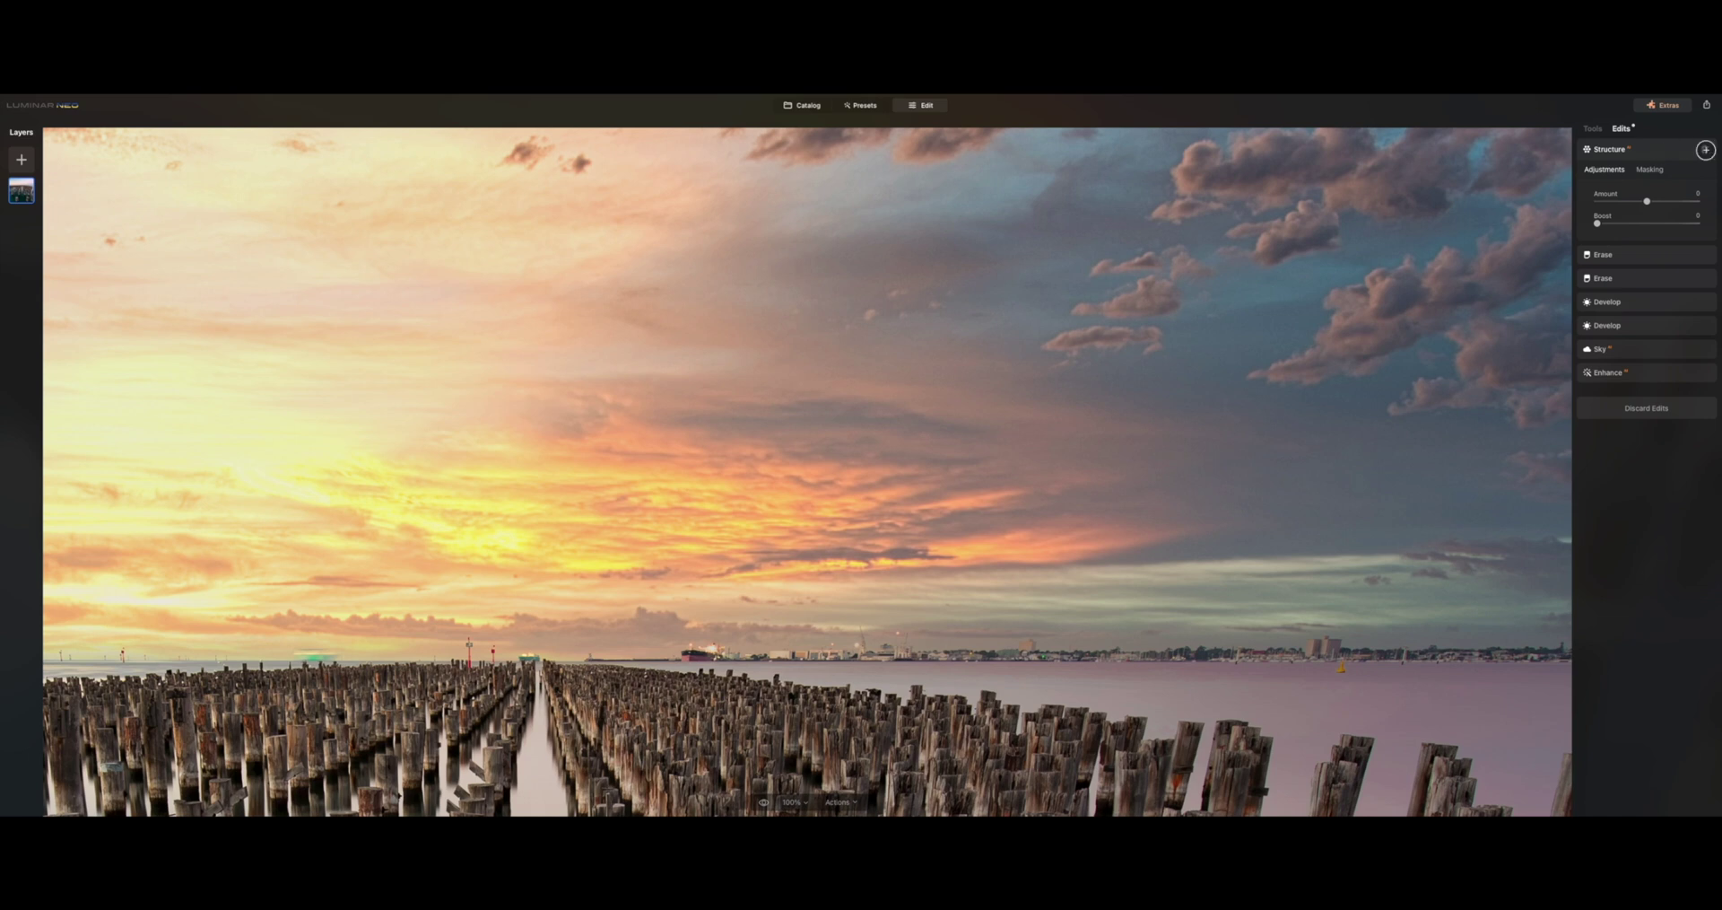
click(1704, 149)
click(1595, 130)
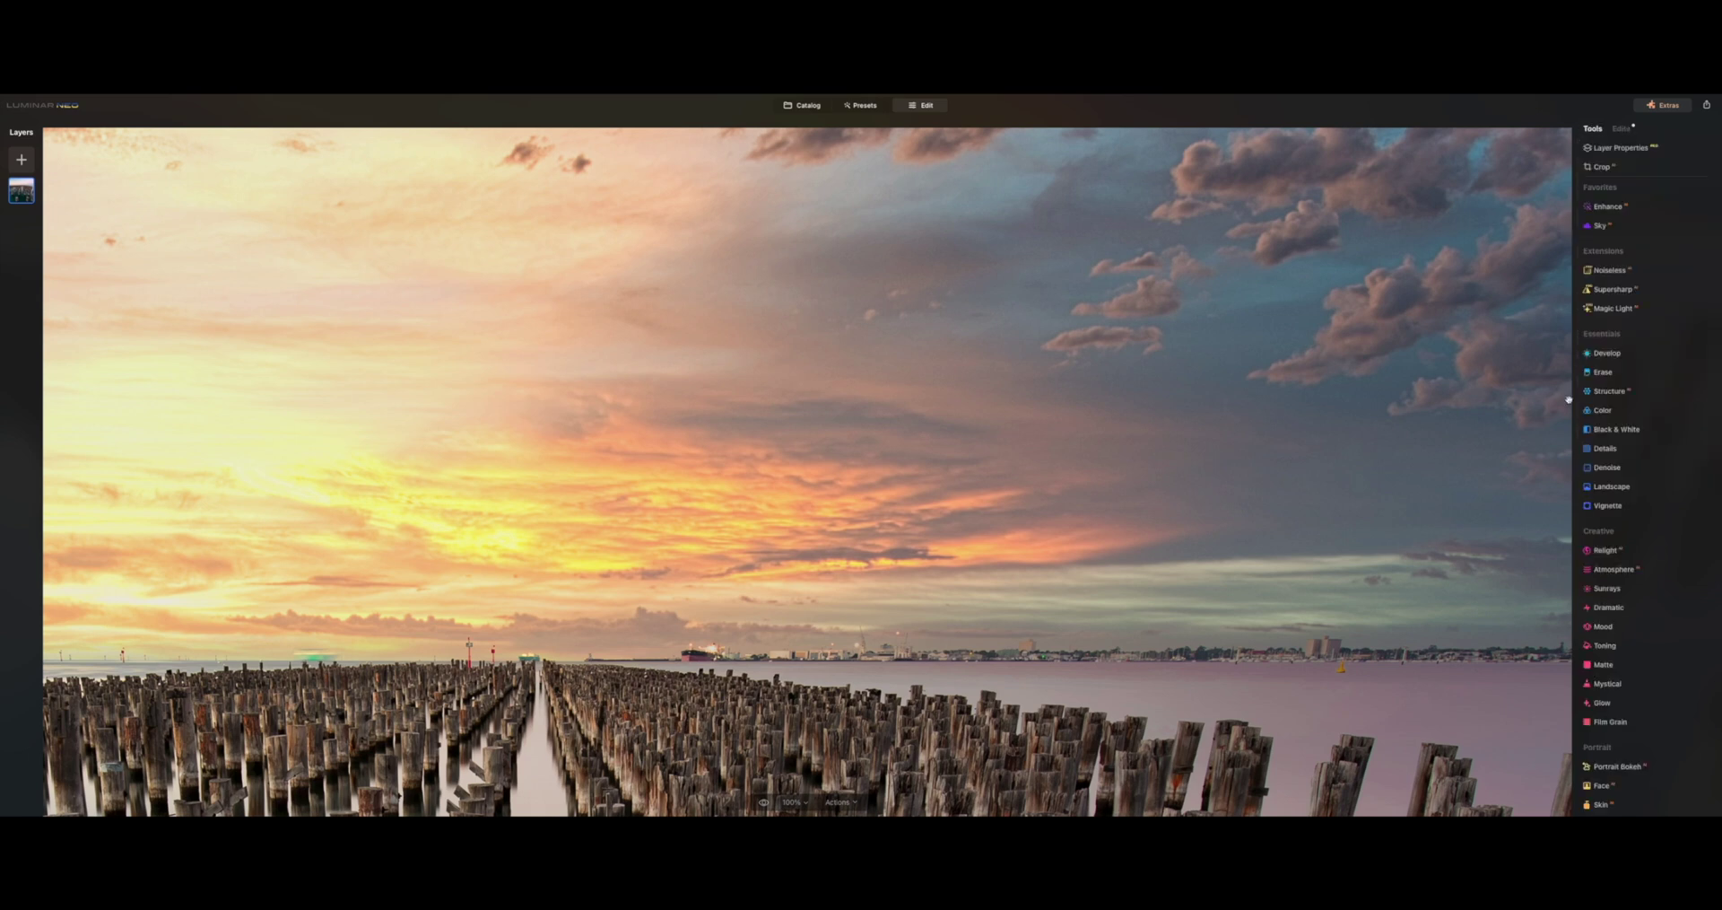
- Raise the Structure tool's Boost to 64 and close the tool
scroll(1643, 453, down, 1)
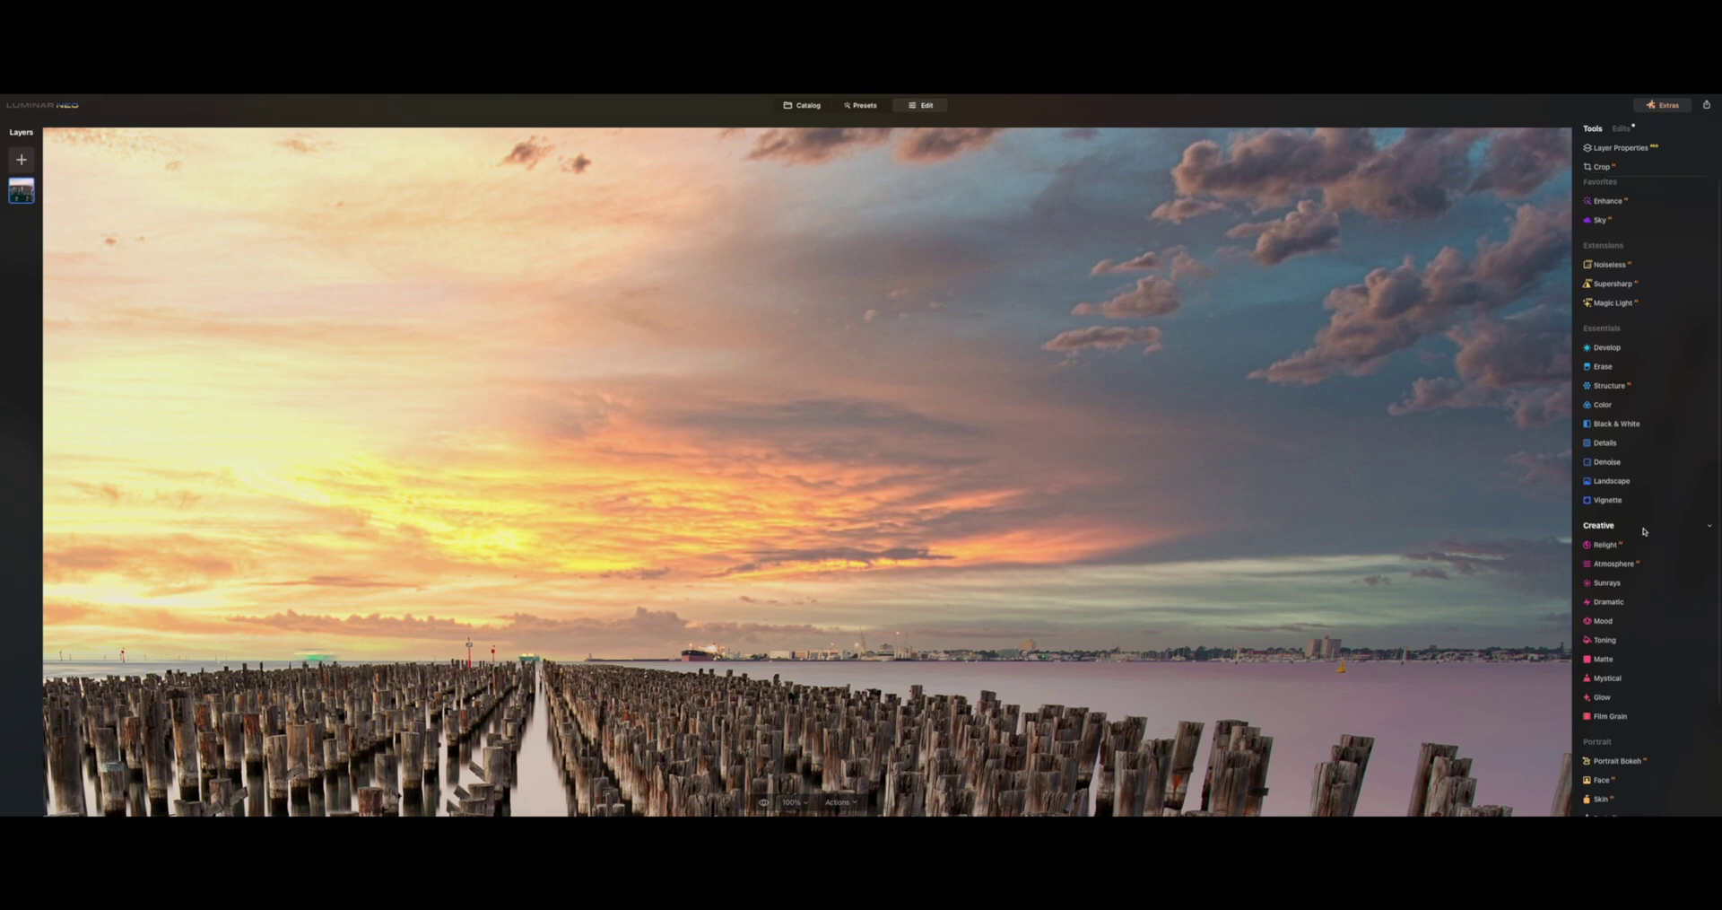
click(1628, 386)
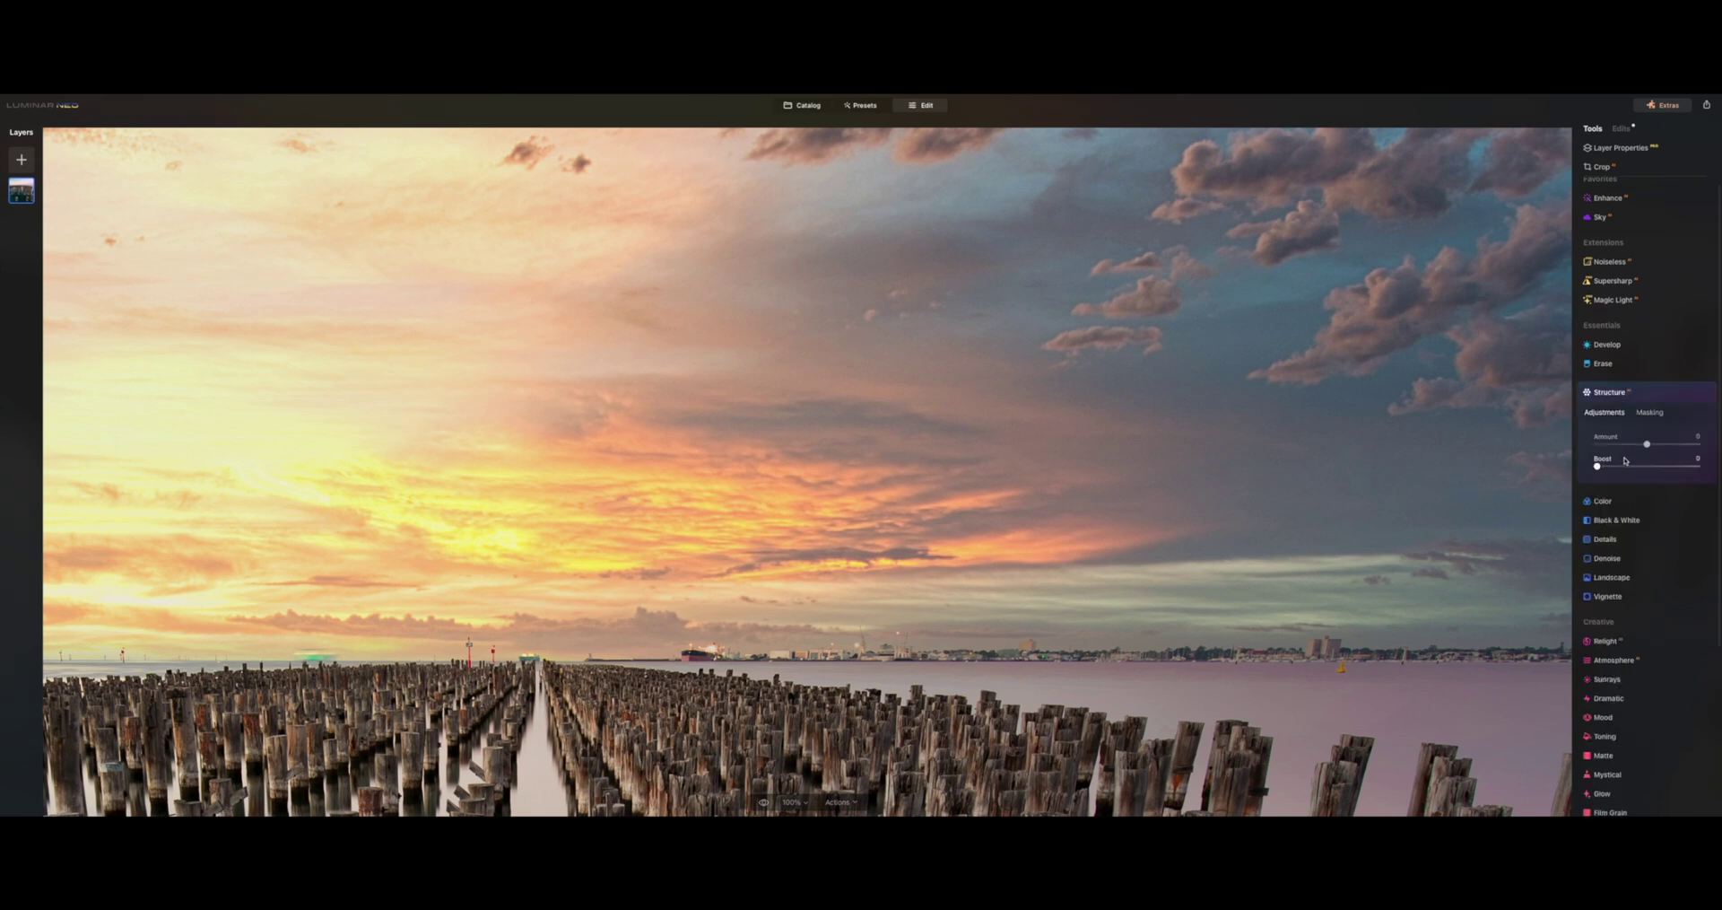
drag(1622, 465, 1661, 471)
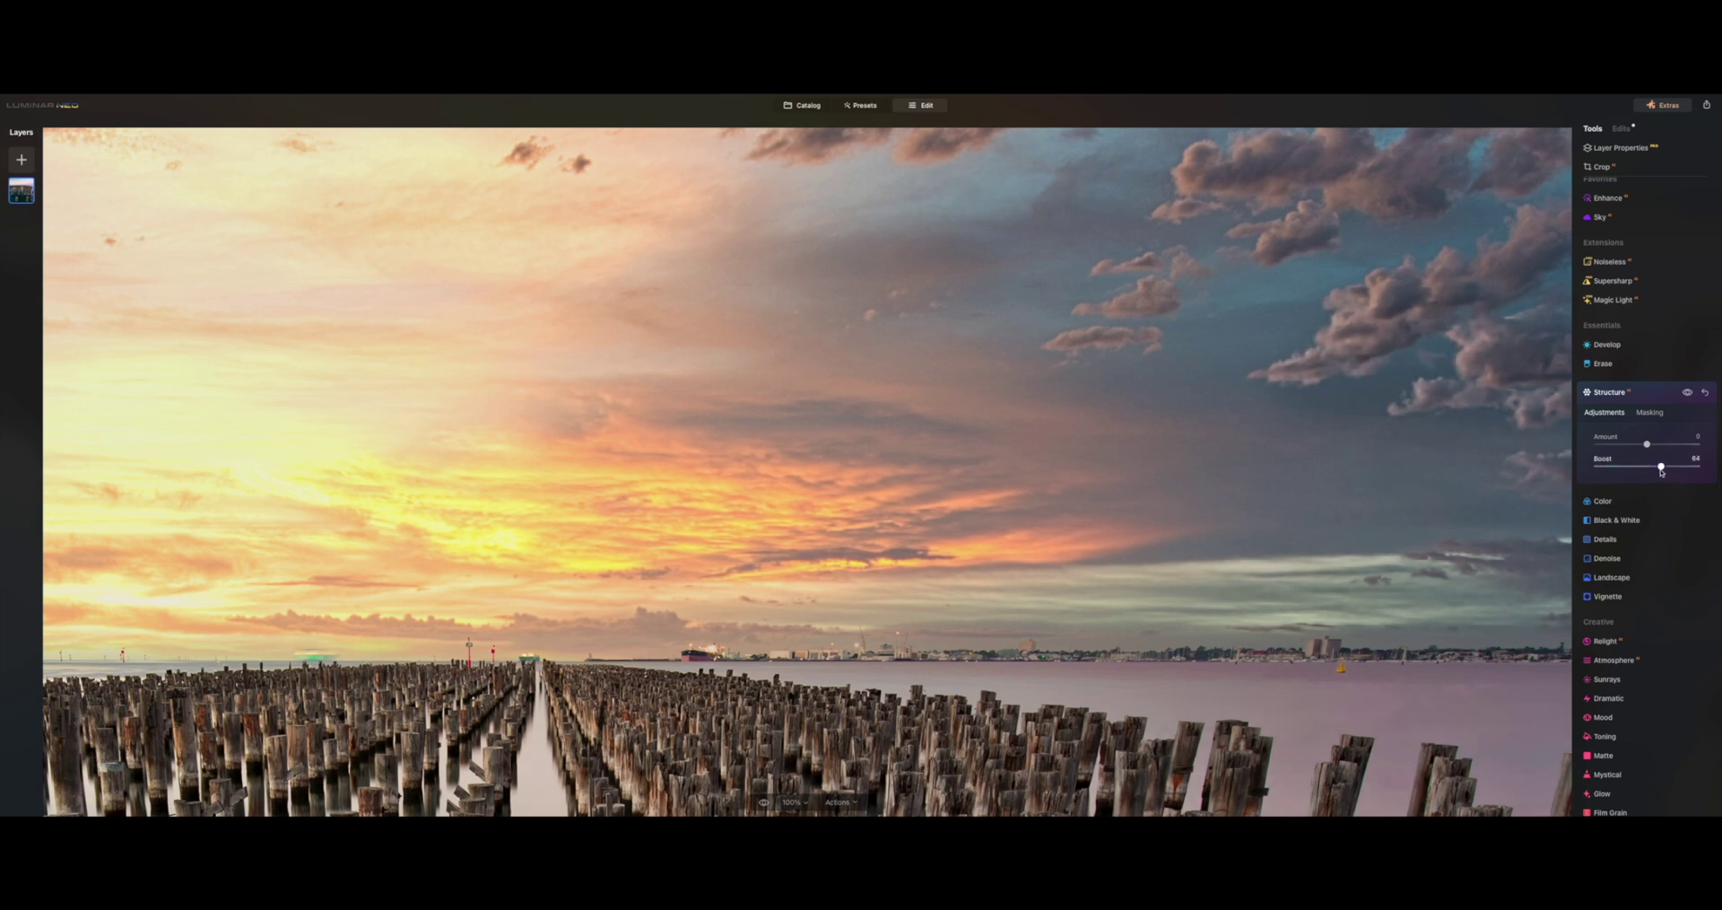
click(1653, 392)
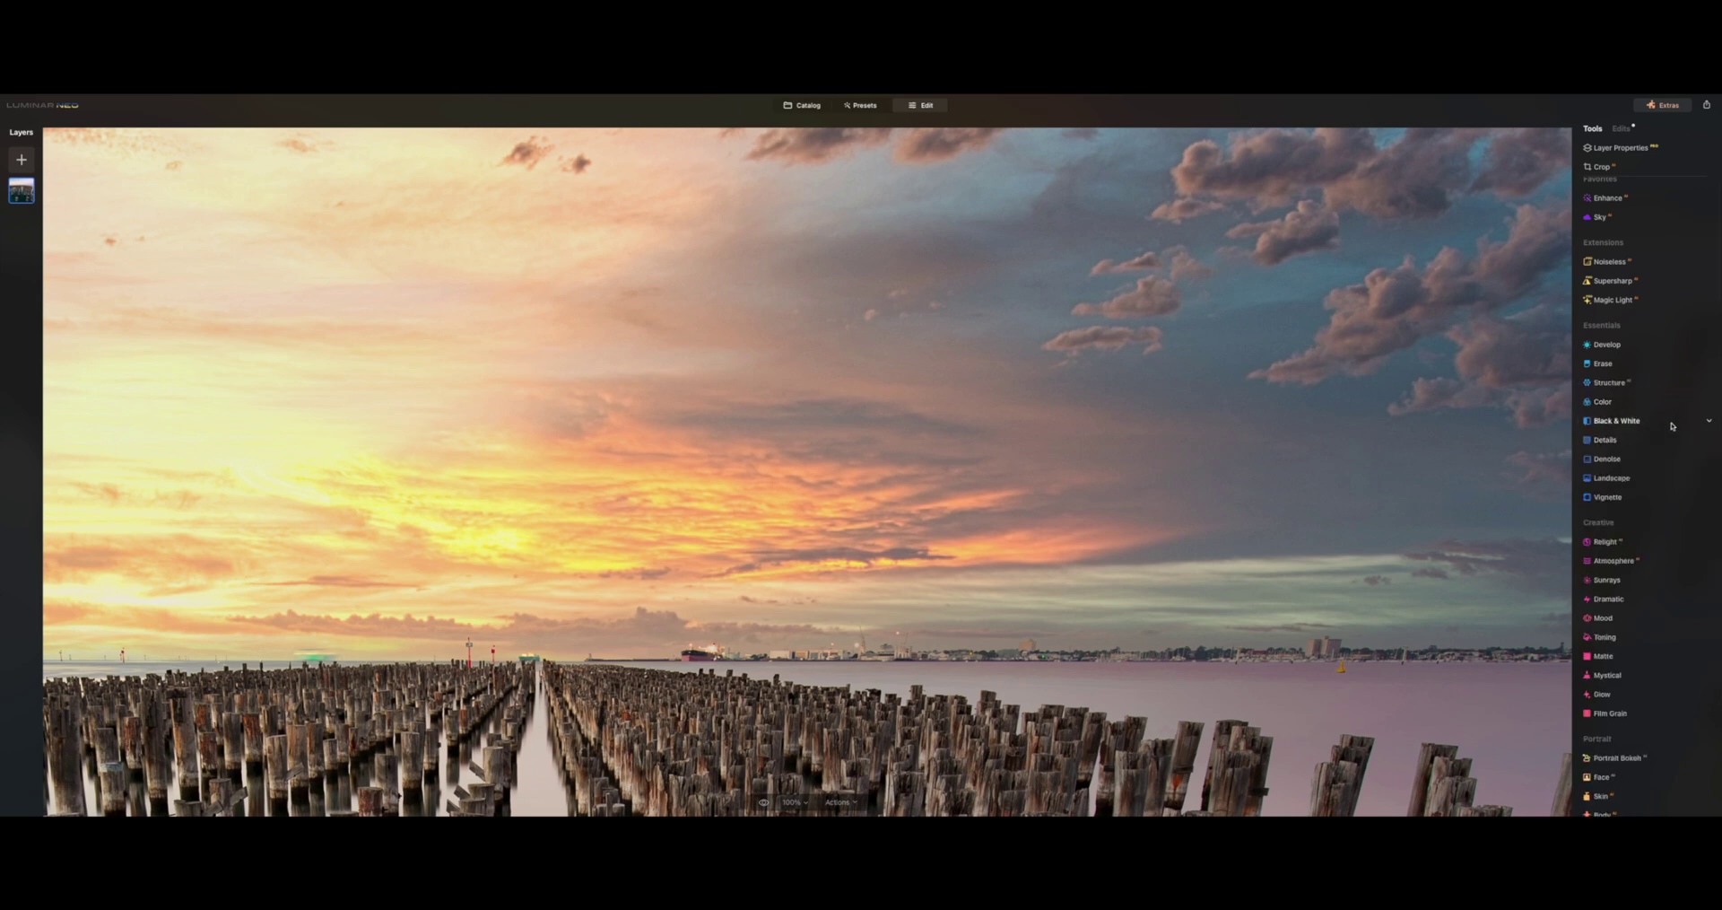
- Convert the photo to black and white and look through the per-color Luminance and Saturation adjustments
click(1659, 421)
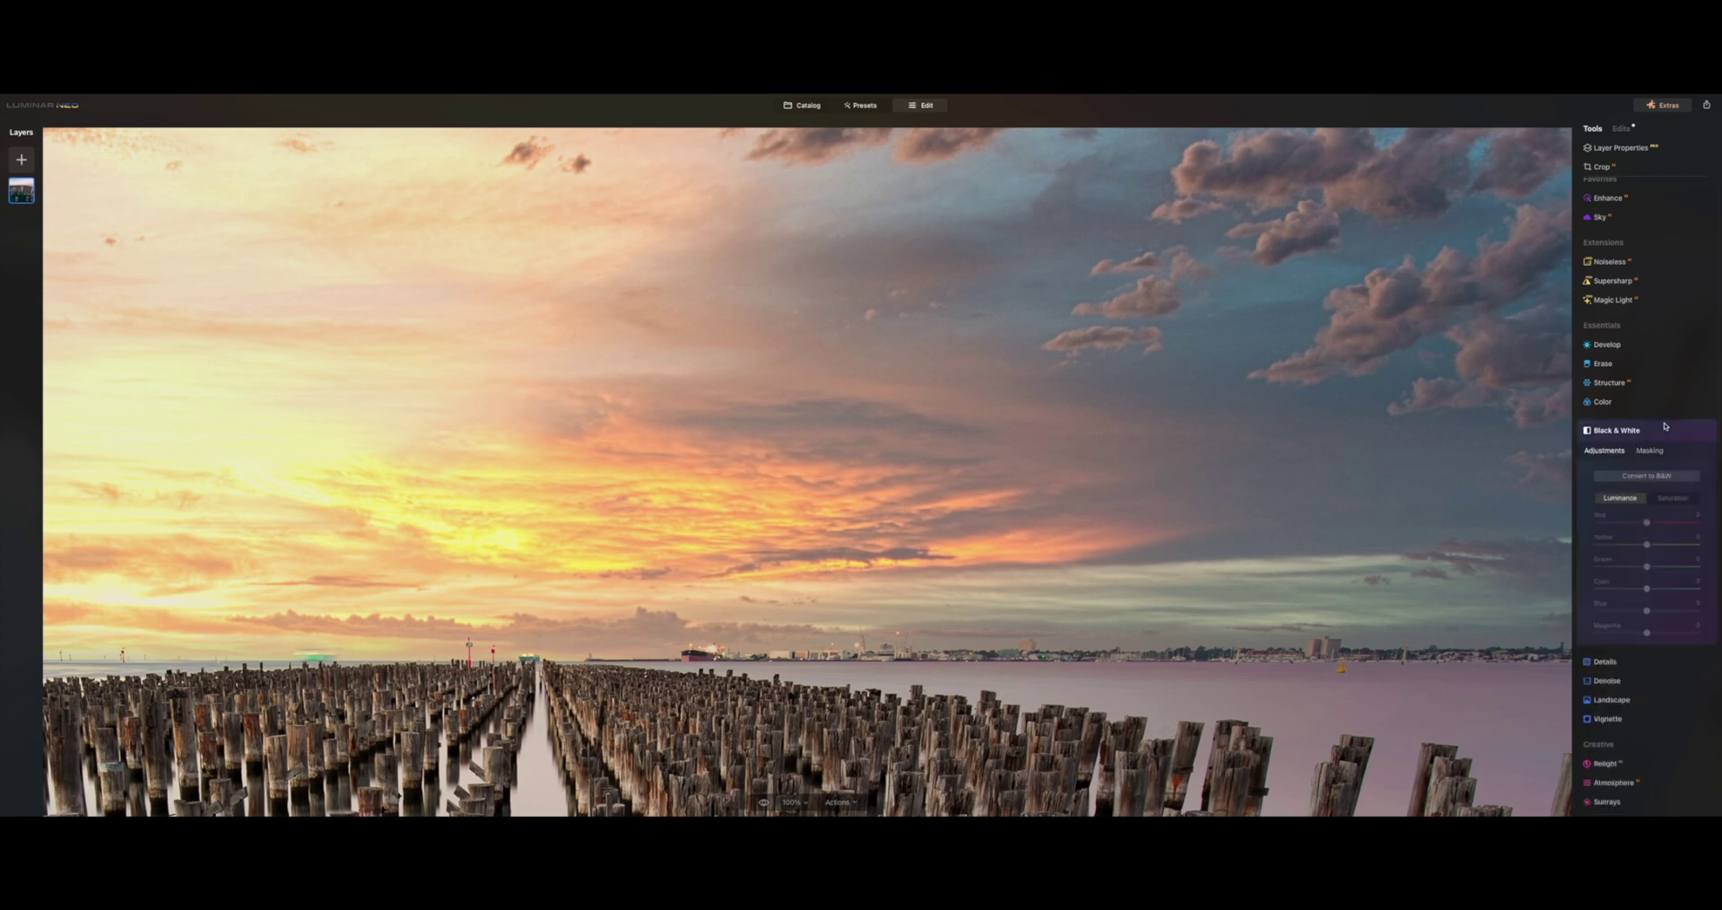
click(1668, 477)
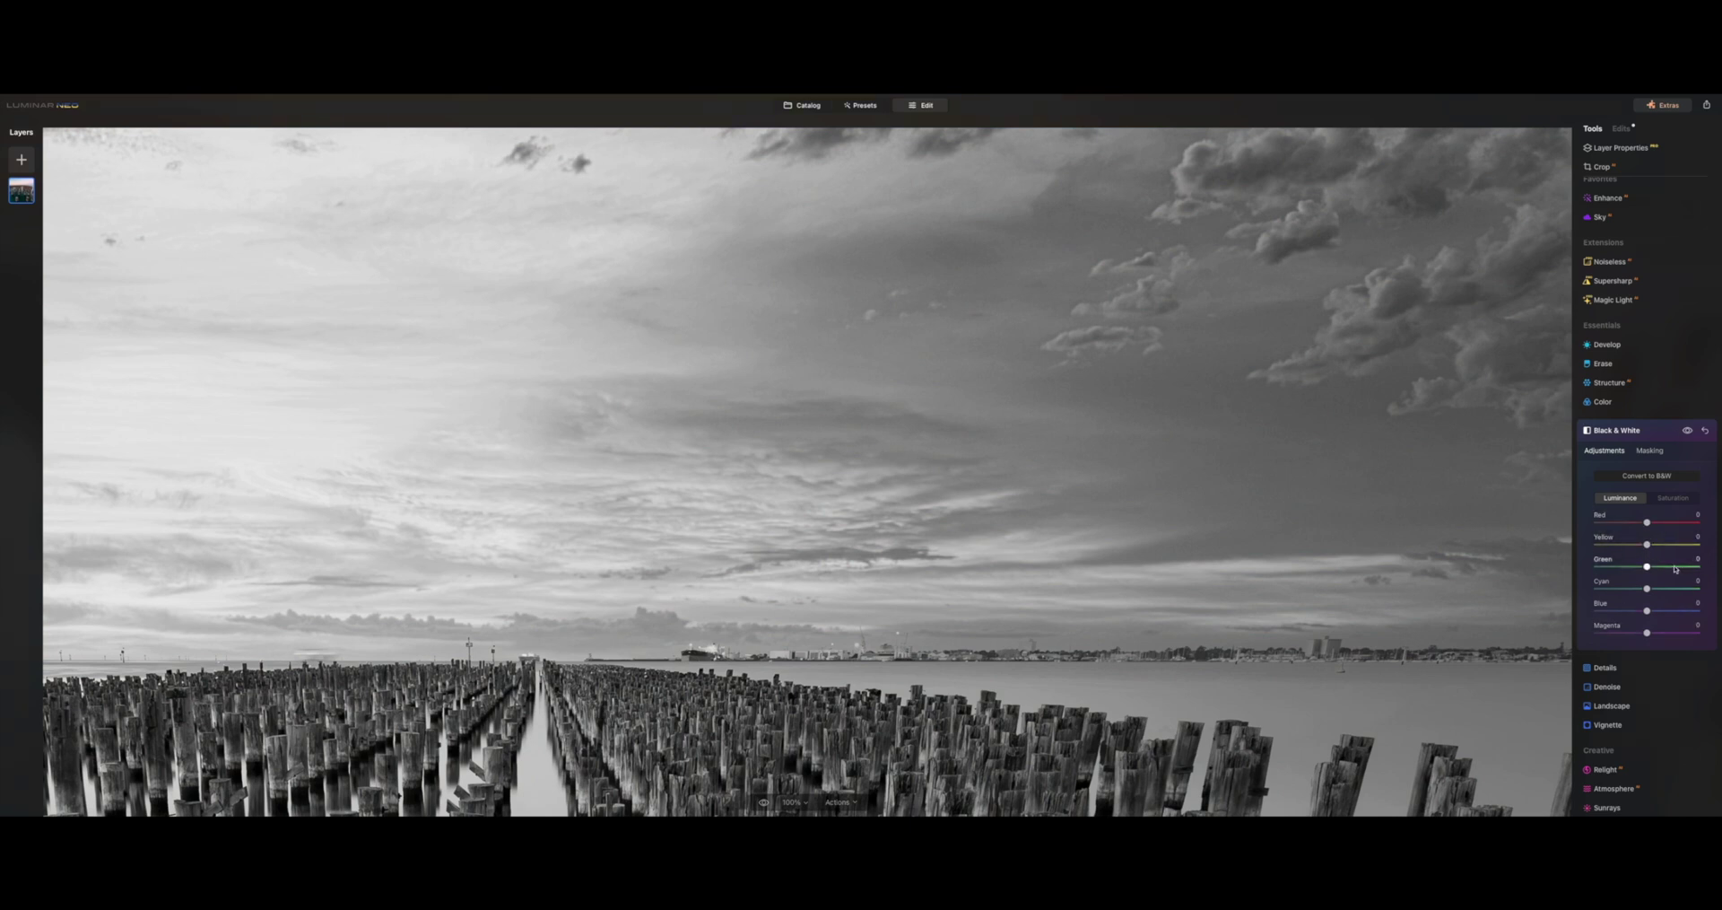
click(1664, 498)
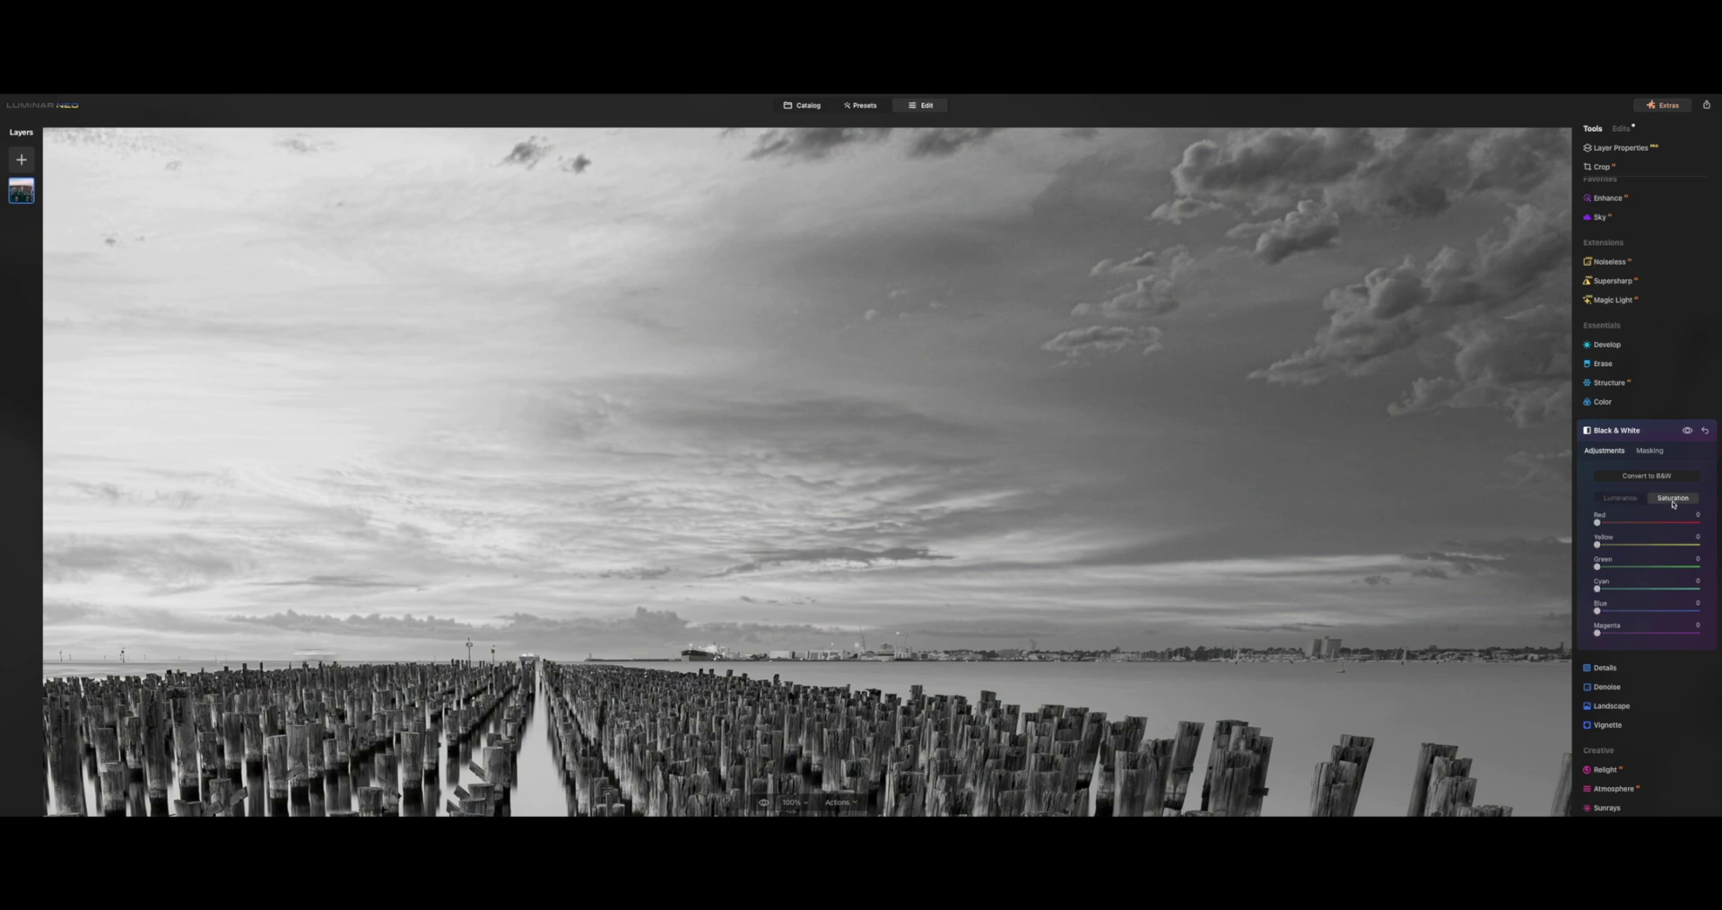
click(1671, 432)
click(1664, 438)
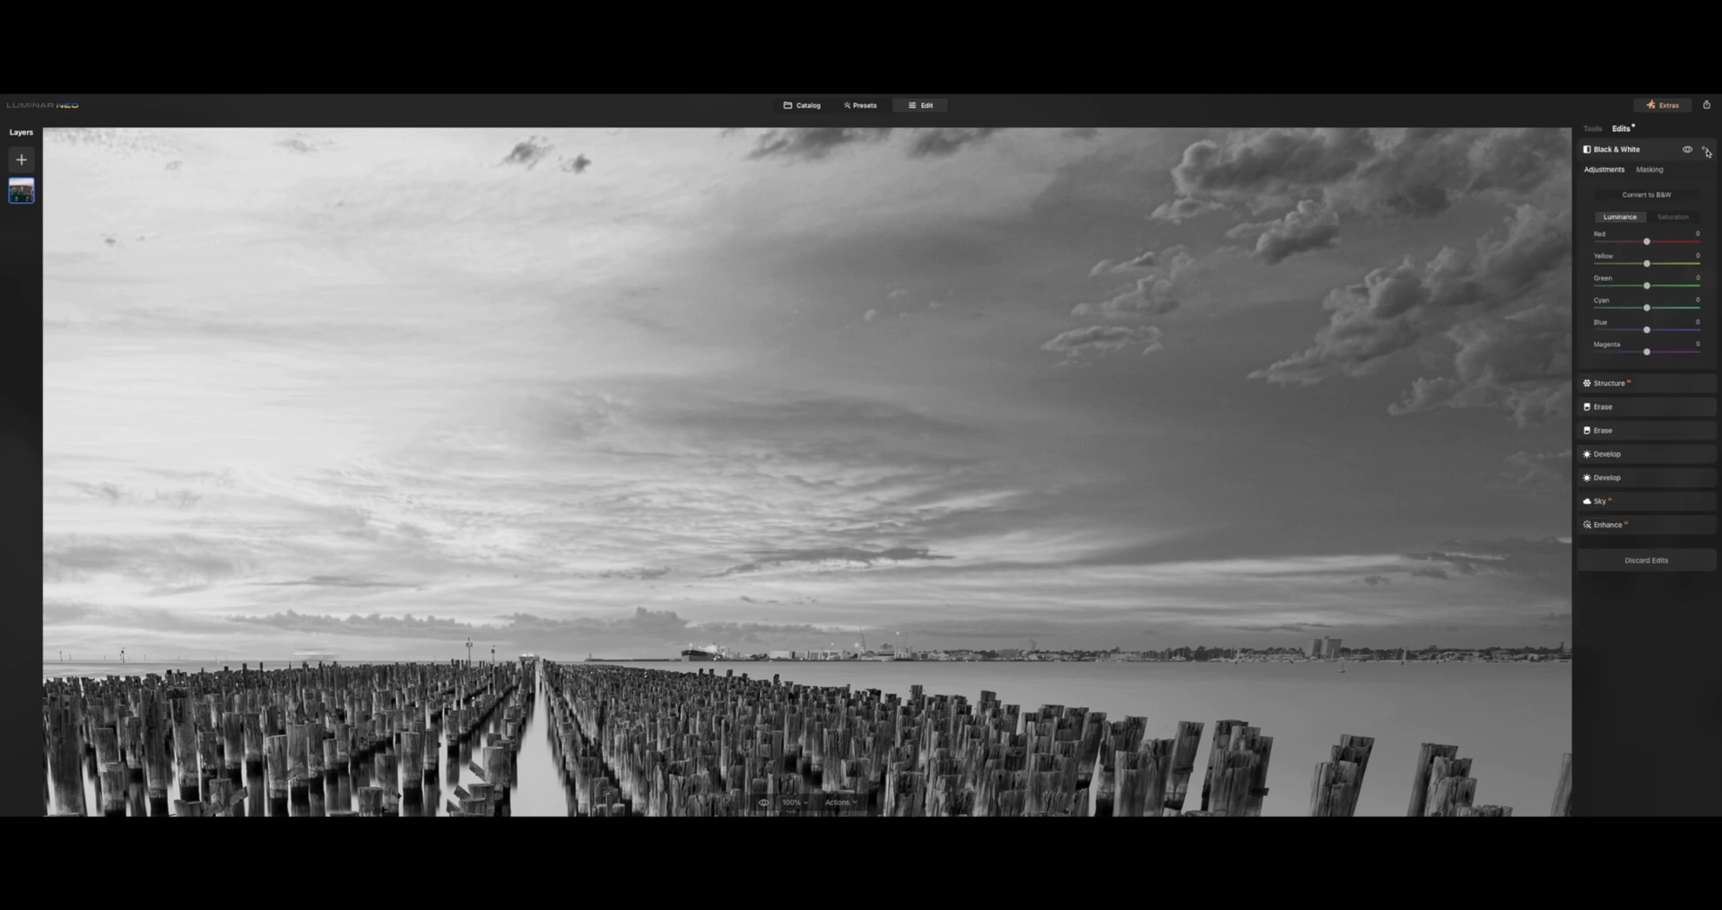
- Reset the Black & White conversion, delete it from the edits and return to the tool list
click(1706, 151)
click(1670, 155)
click(1669, 156)
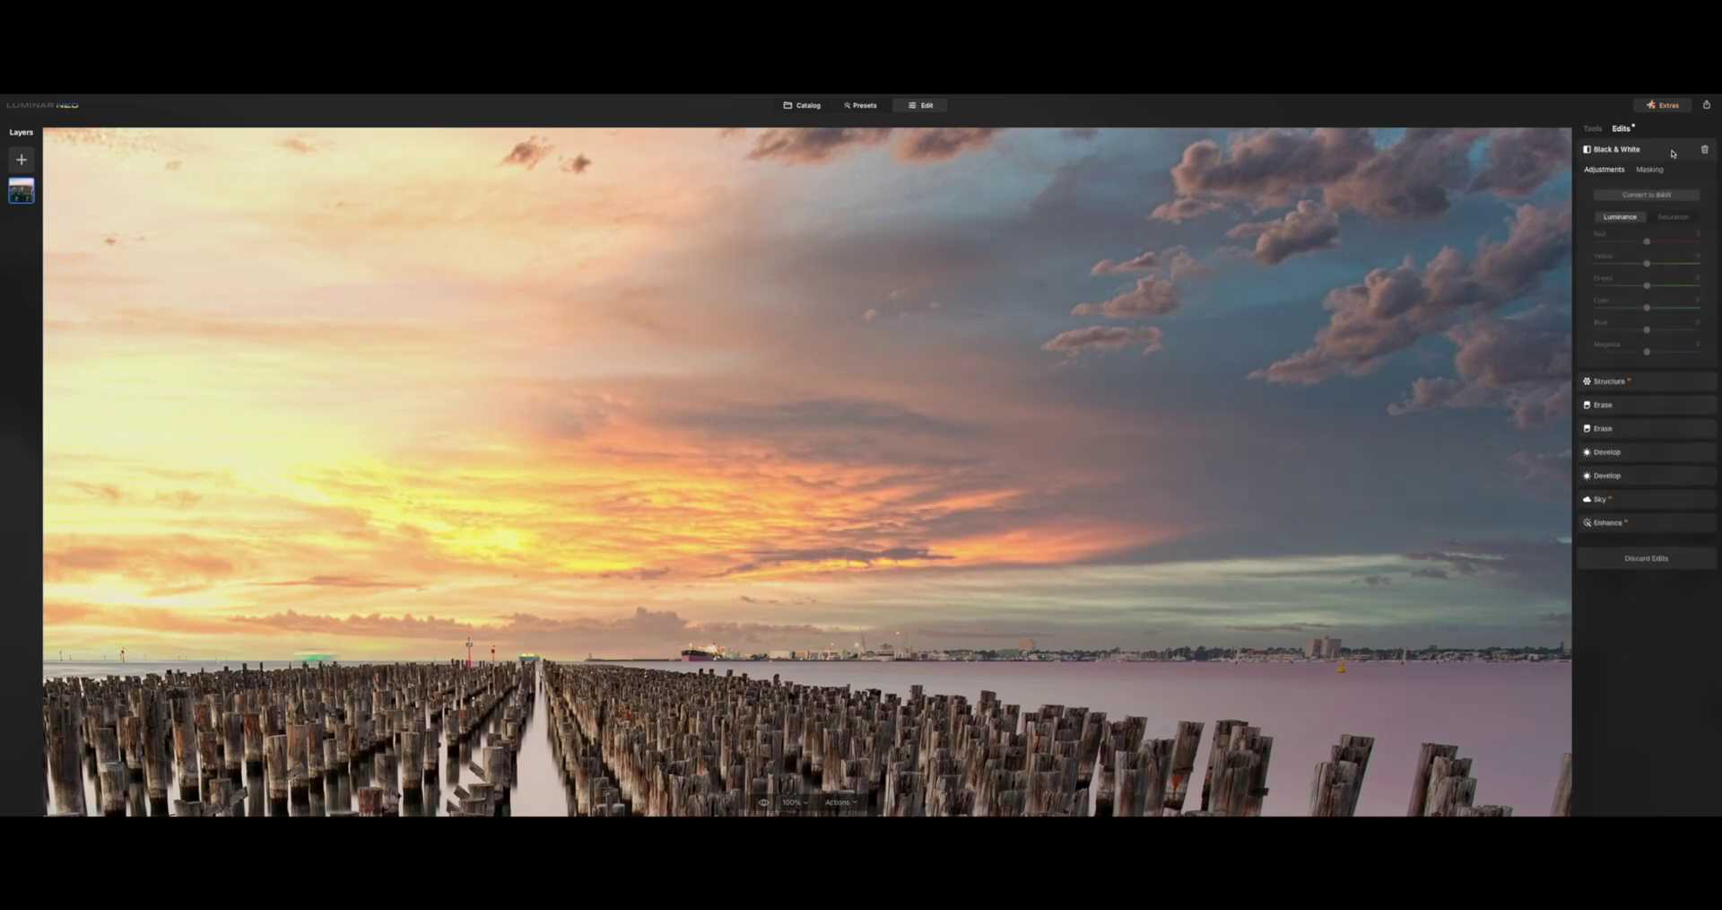
click(1705, 149)
click(1593, 128)
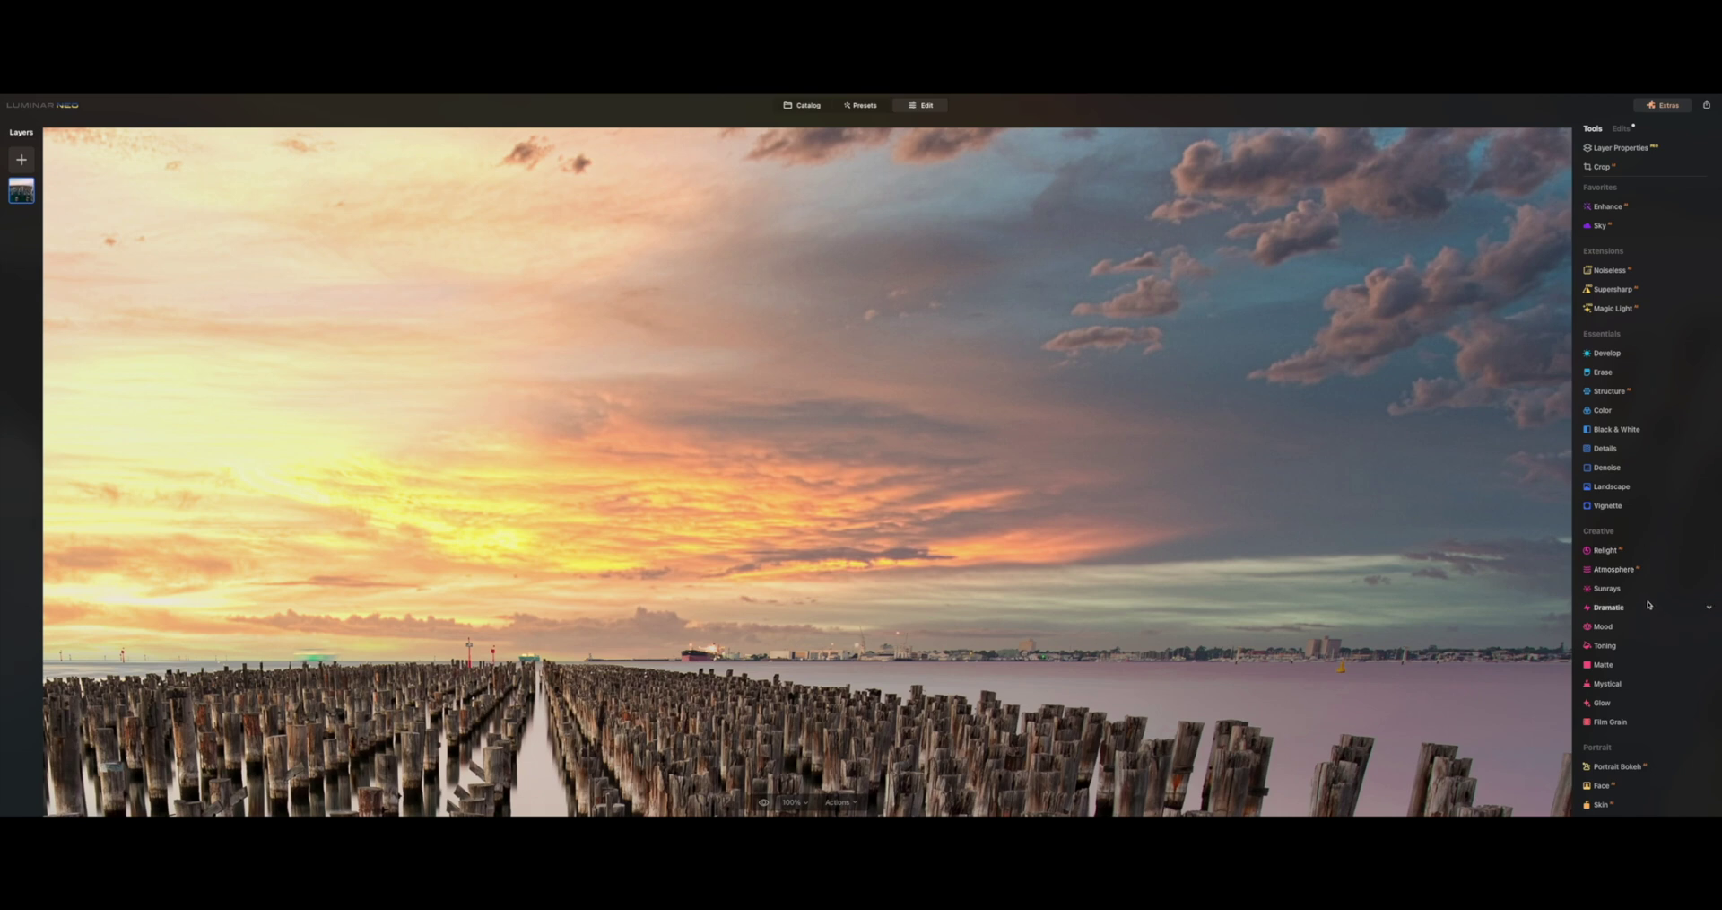
- Try out the Color tool's Saturation and Remove Color Cast adjustments on the whole photo and close the tool
click(1630, 413)
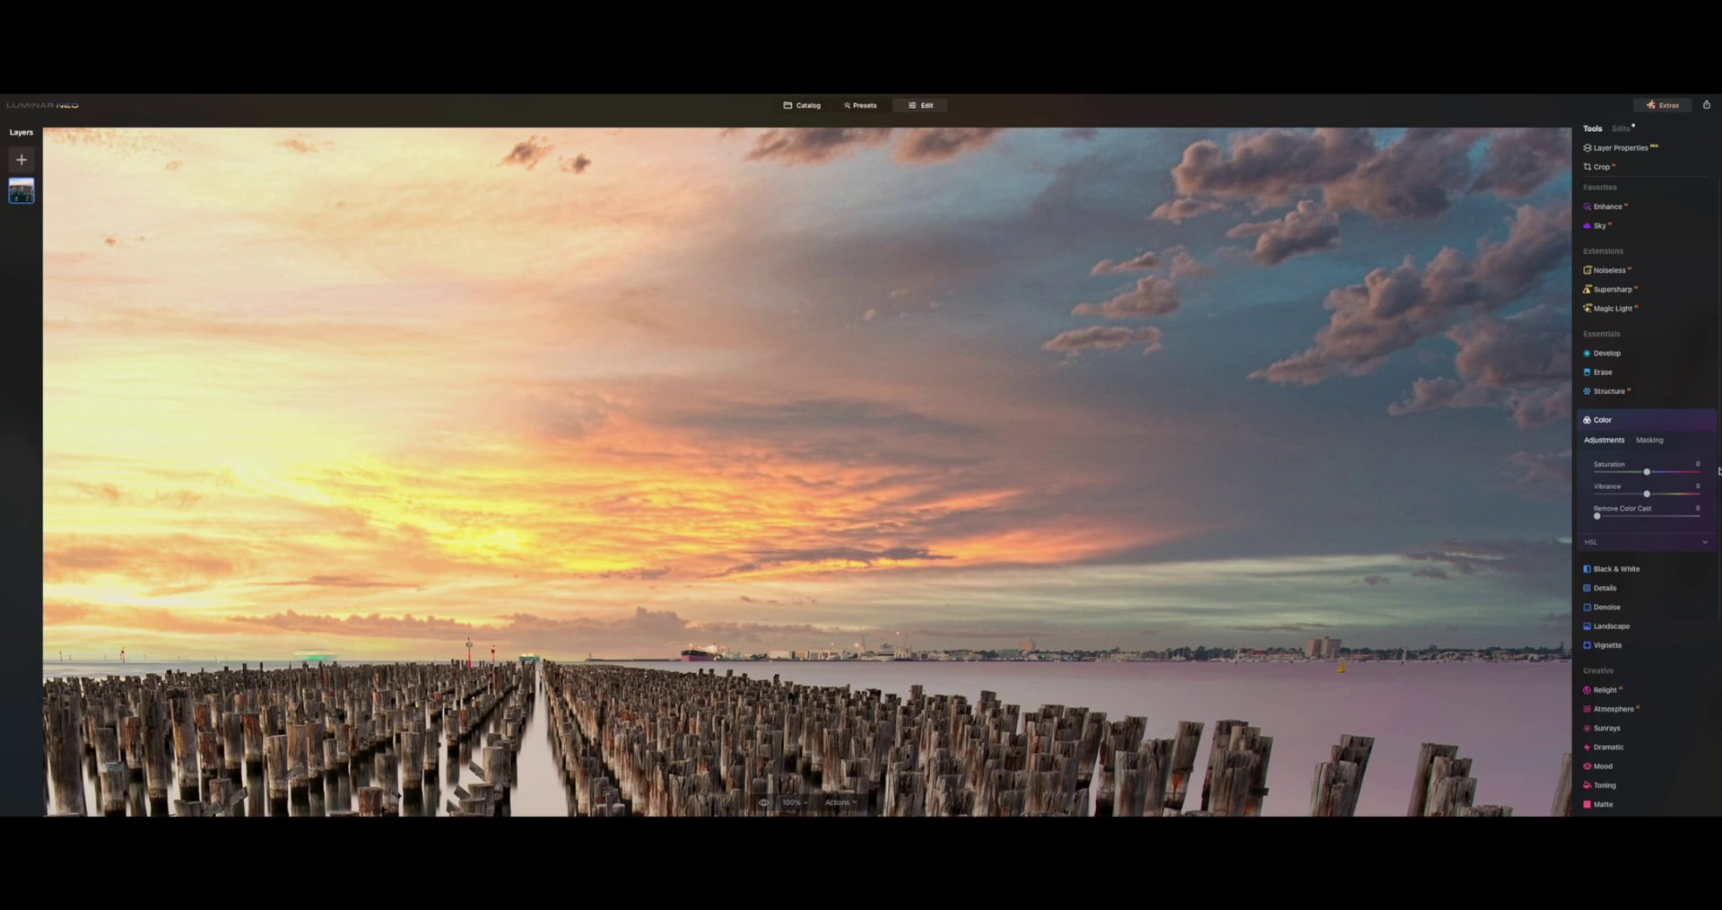
click(1017, 473)
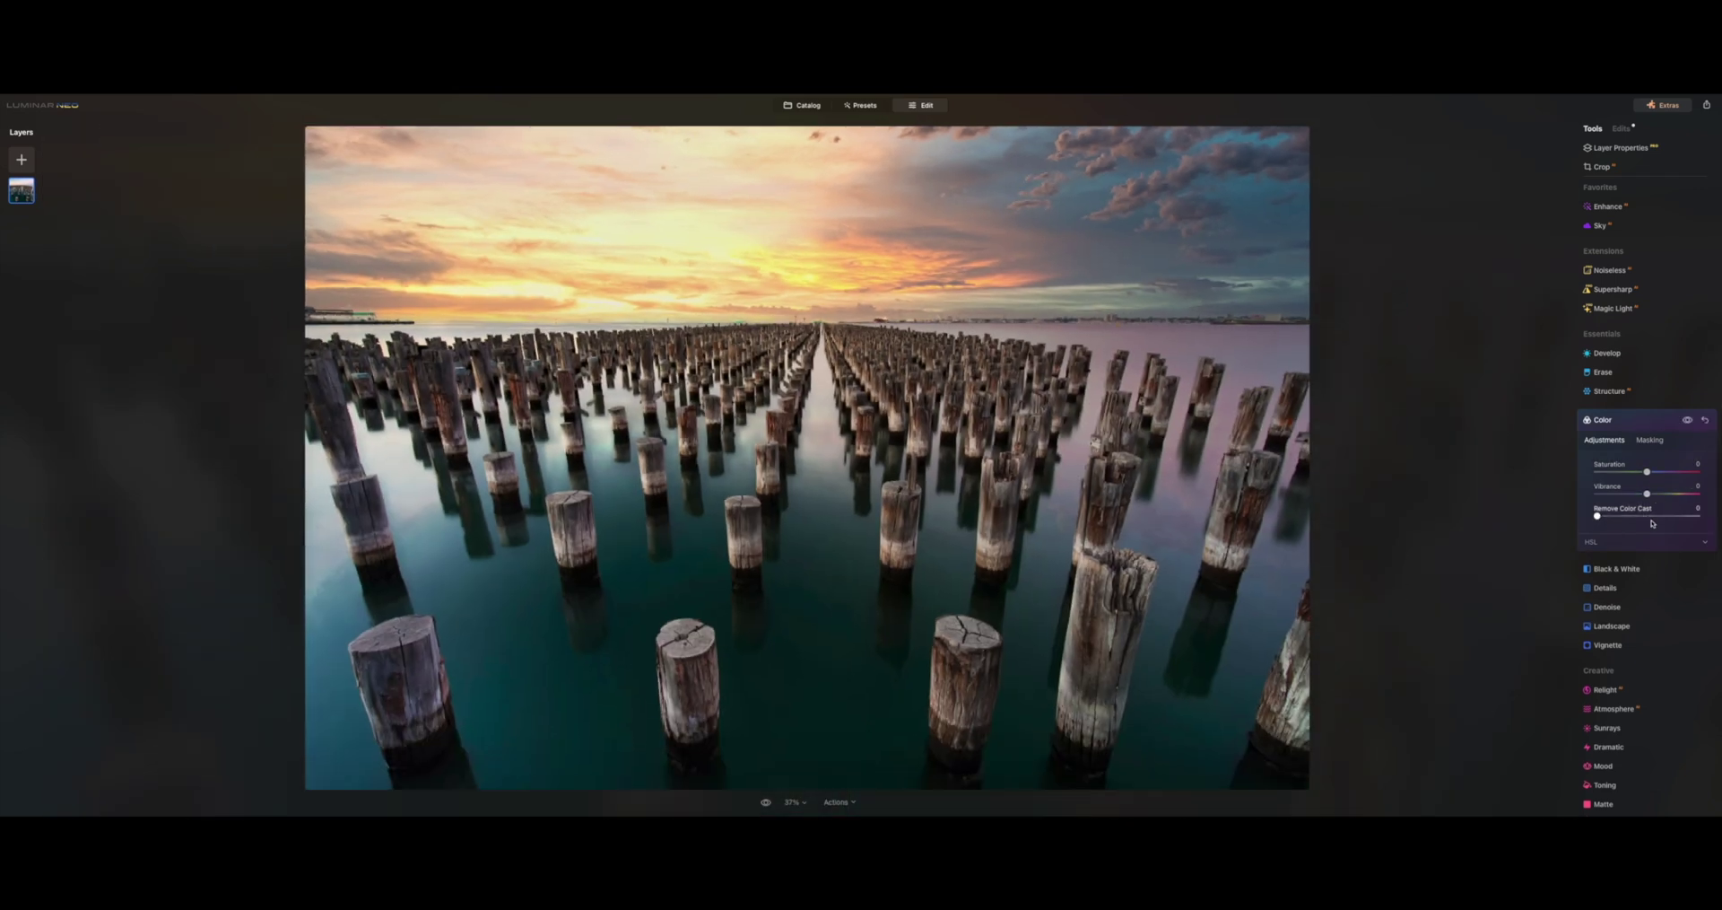
drag(1652, 522, 1651, 475)
click(1668, 424)
- Try a strong Small Details increase on the wooden pylons in the Details tool, then reset it to 0
click(1644, 453)
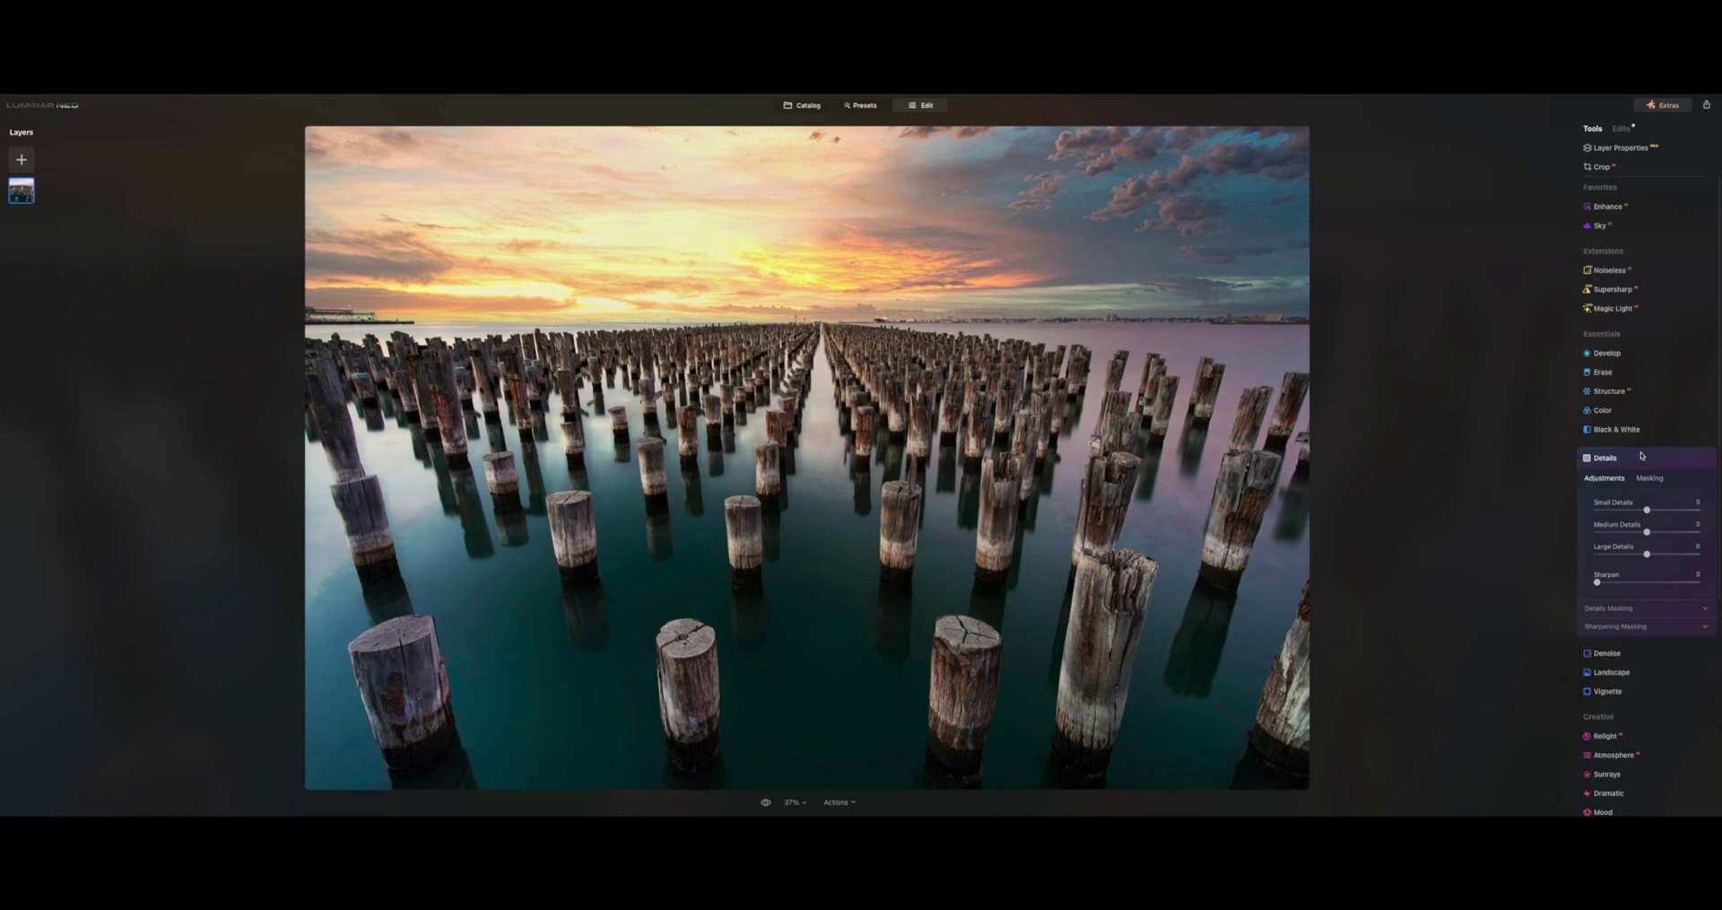
double_click(1015, 475)
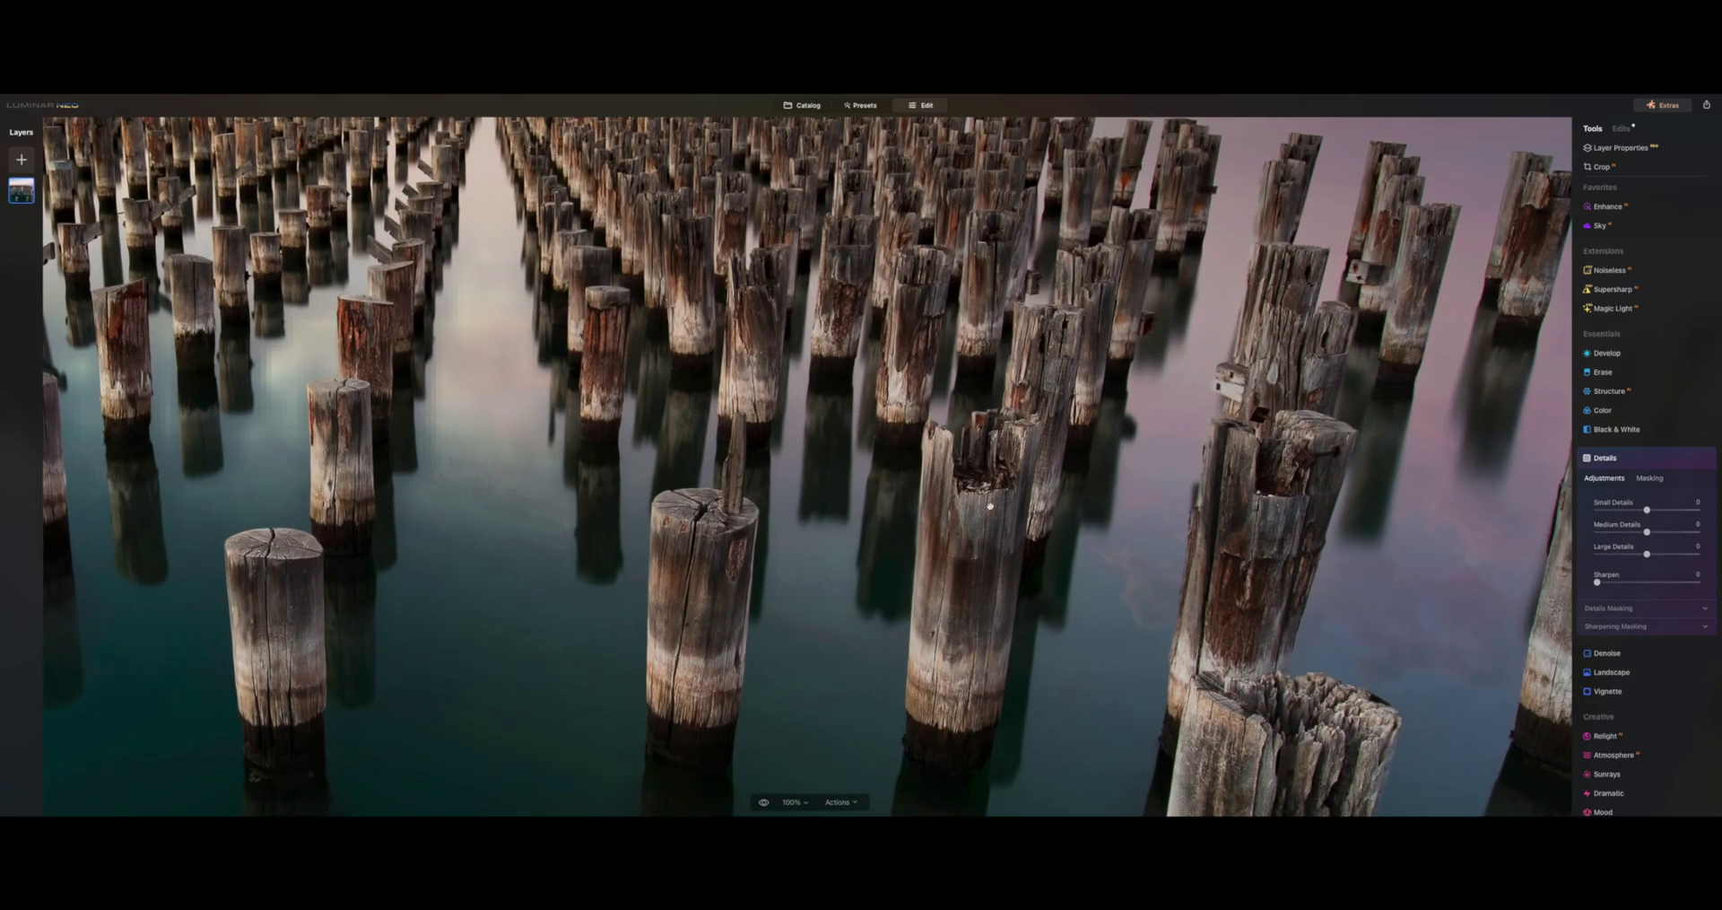
drag(1646, 509, 1690, 511)
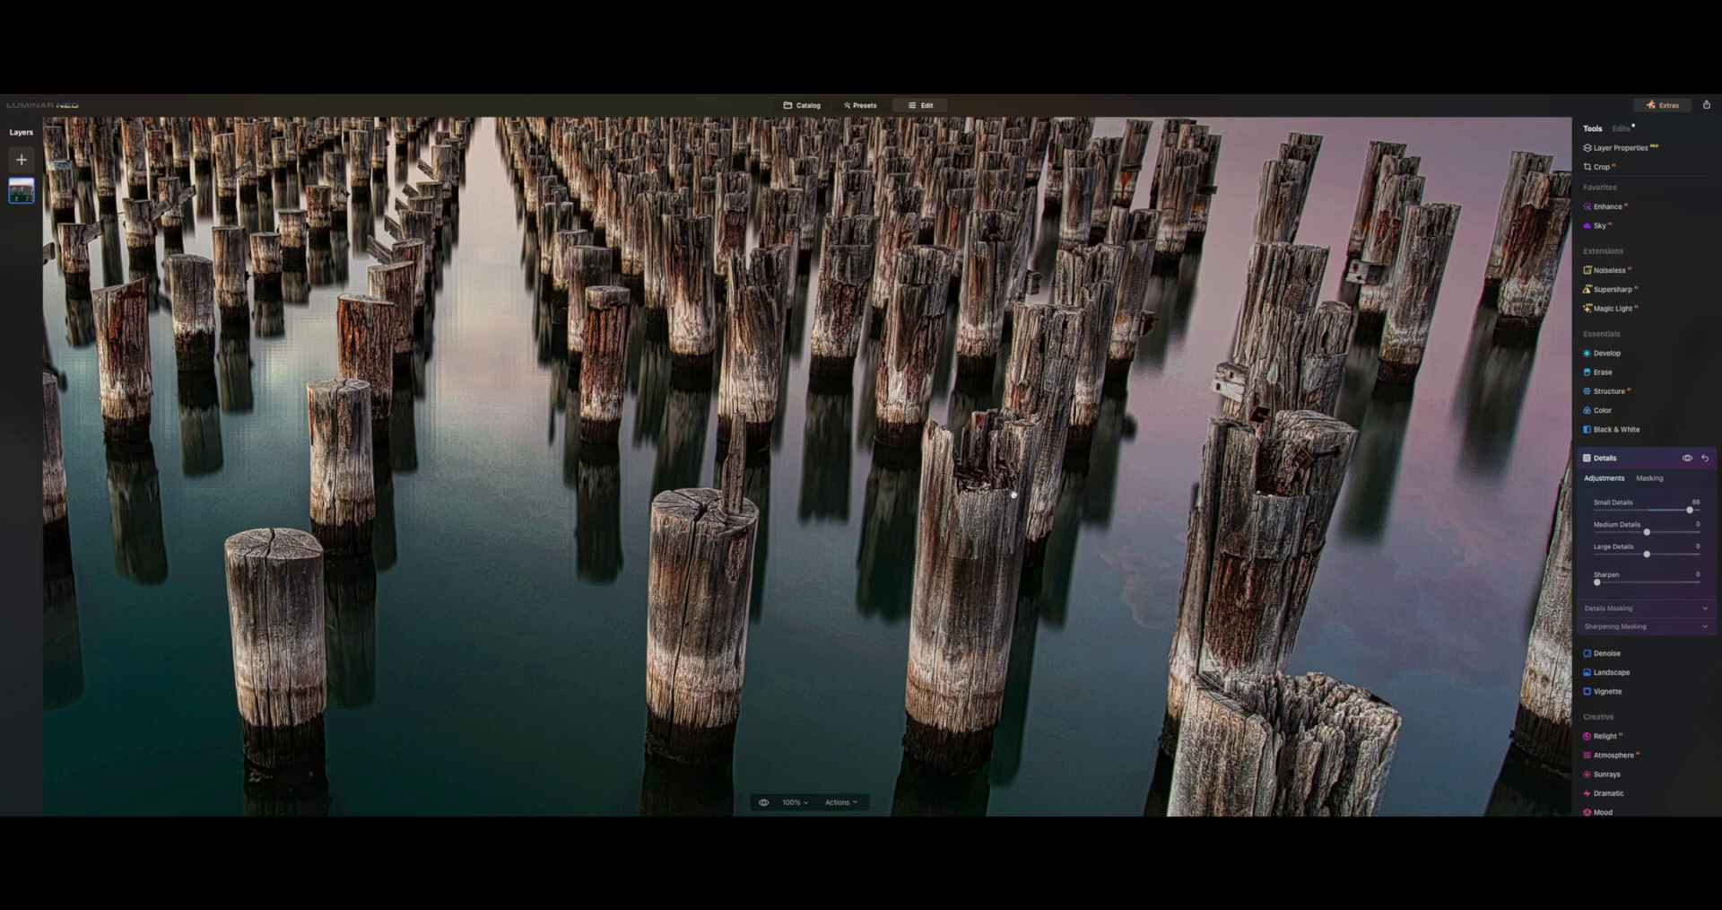
double_click(1690, 510)
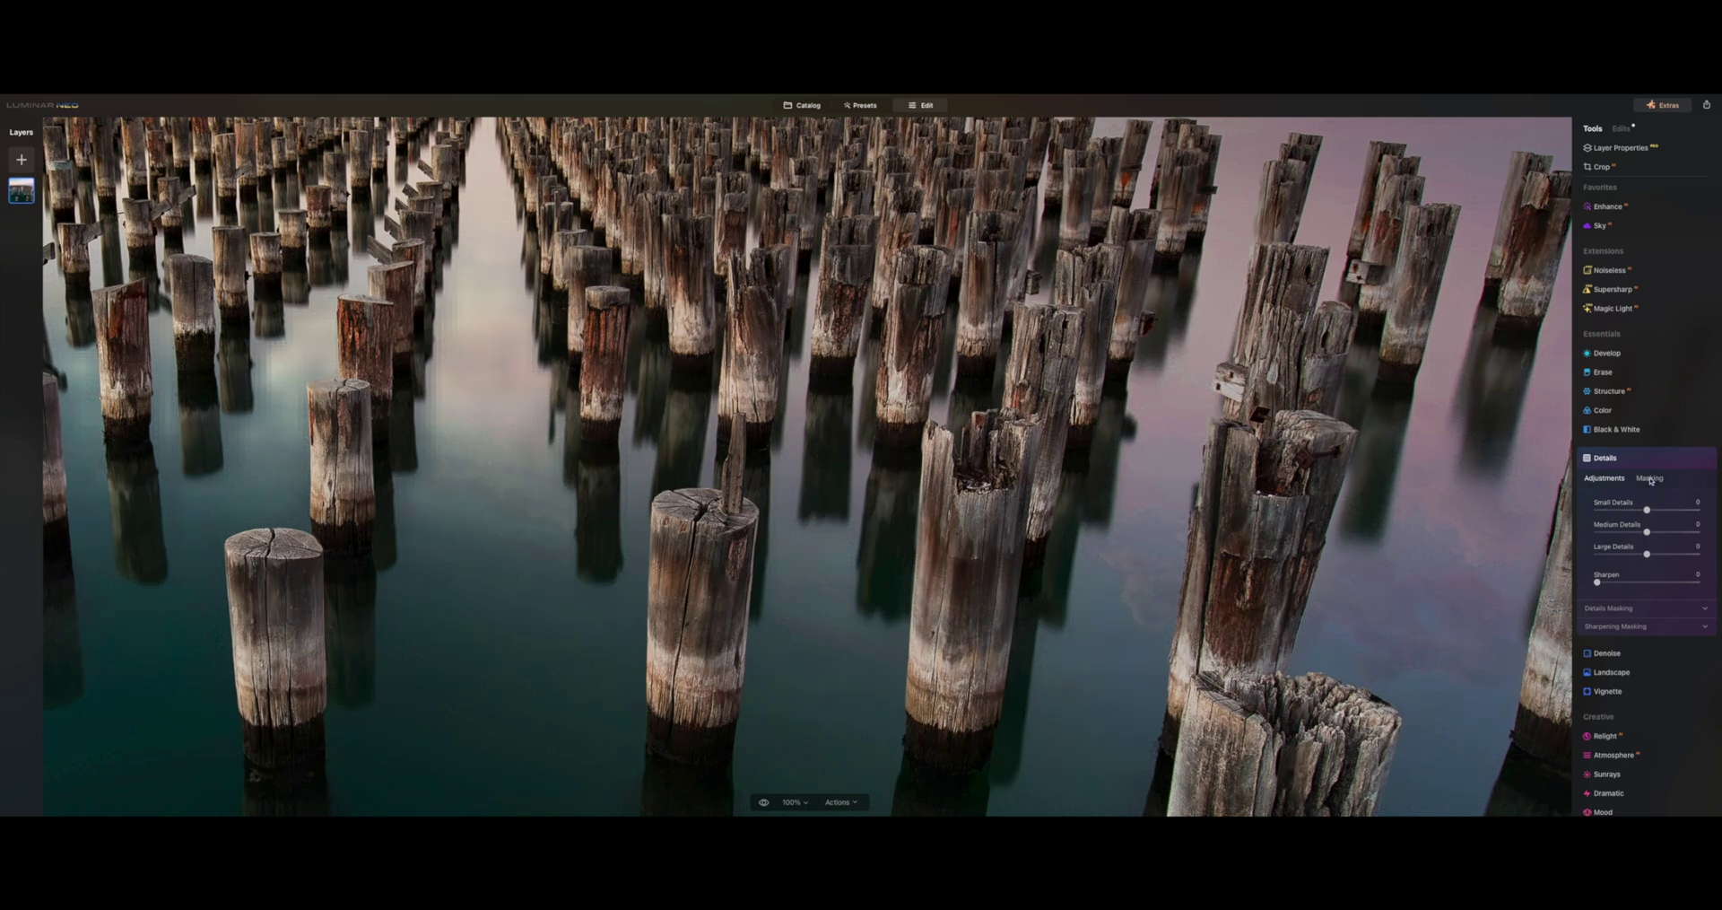
- Paint a Details brush mask over the jagged-topped pylon, then discard the edit and return to the tool list
click(1651, 480)
click(1602, 503)
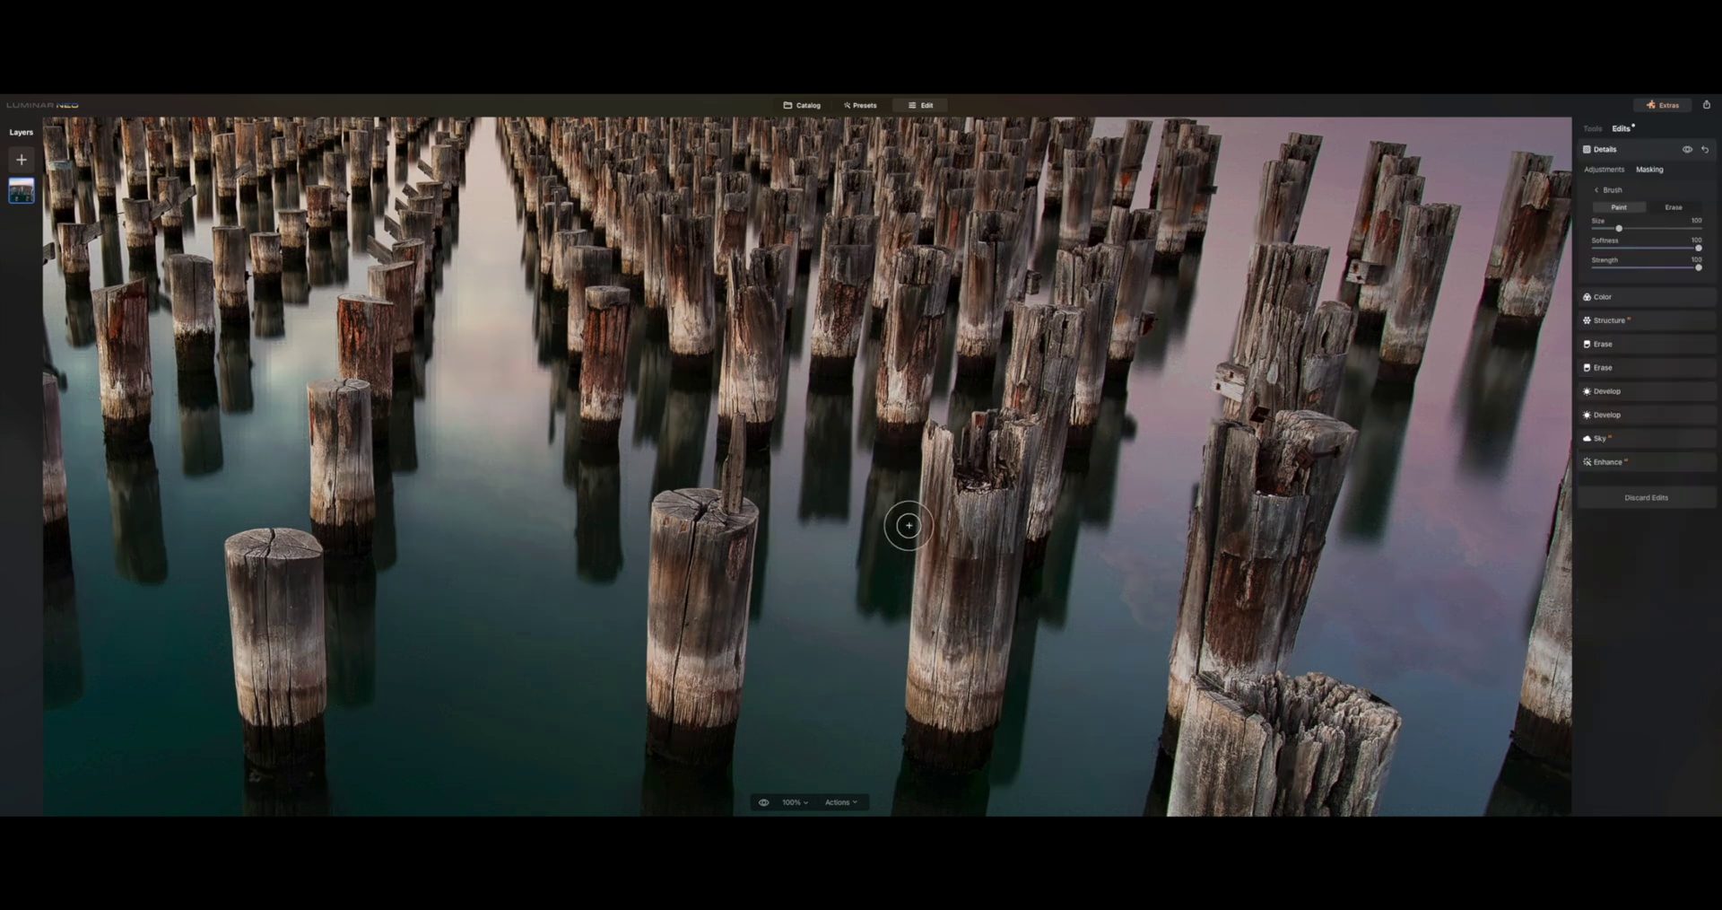
mouse_move(974, 475)
mouse_down()
mouse_move(956, 564)
mouse_move(952, 467)
mouse_move(968, 443)
mouse_move(1029, 427)
mouse_move(963, 689)
mouse_move(924, 689)
mouse_move(928, 662)
mouse_move(988, 705)
mouse_up()
click(1706, 150)
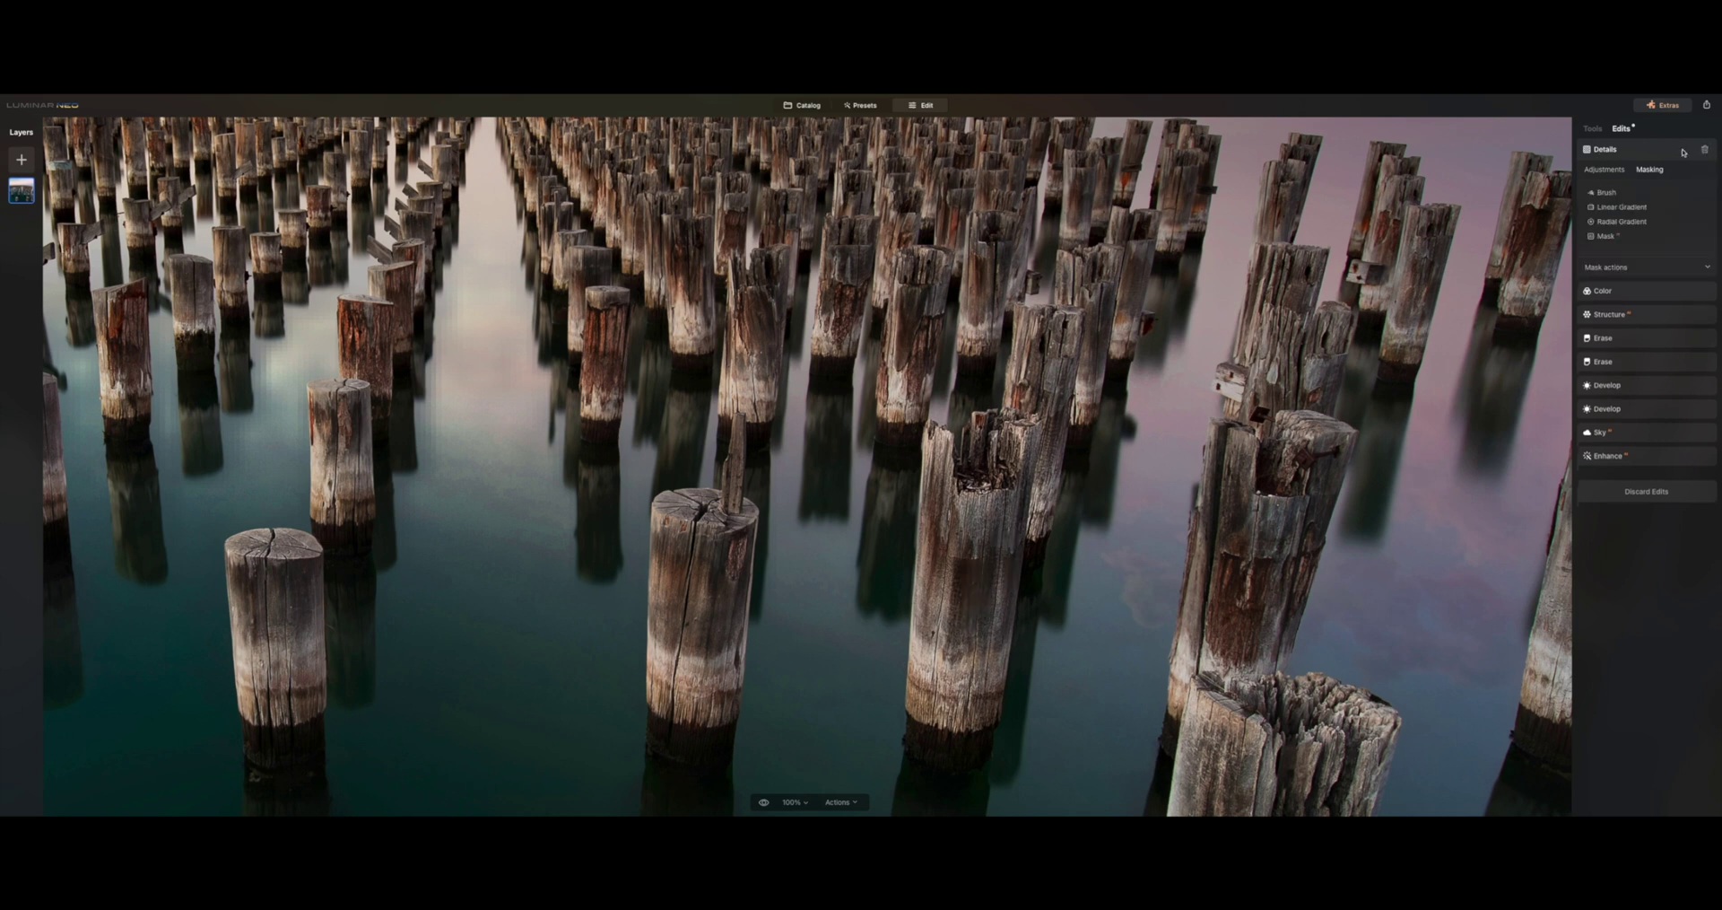
click(1593, 128)
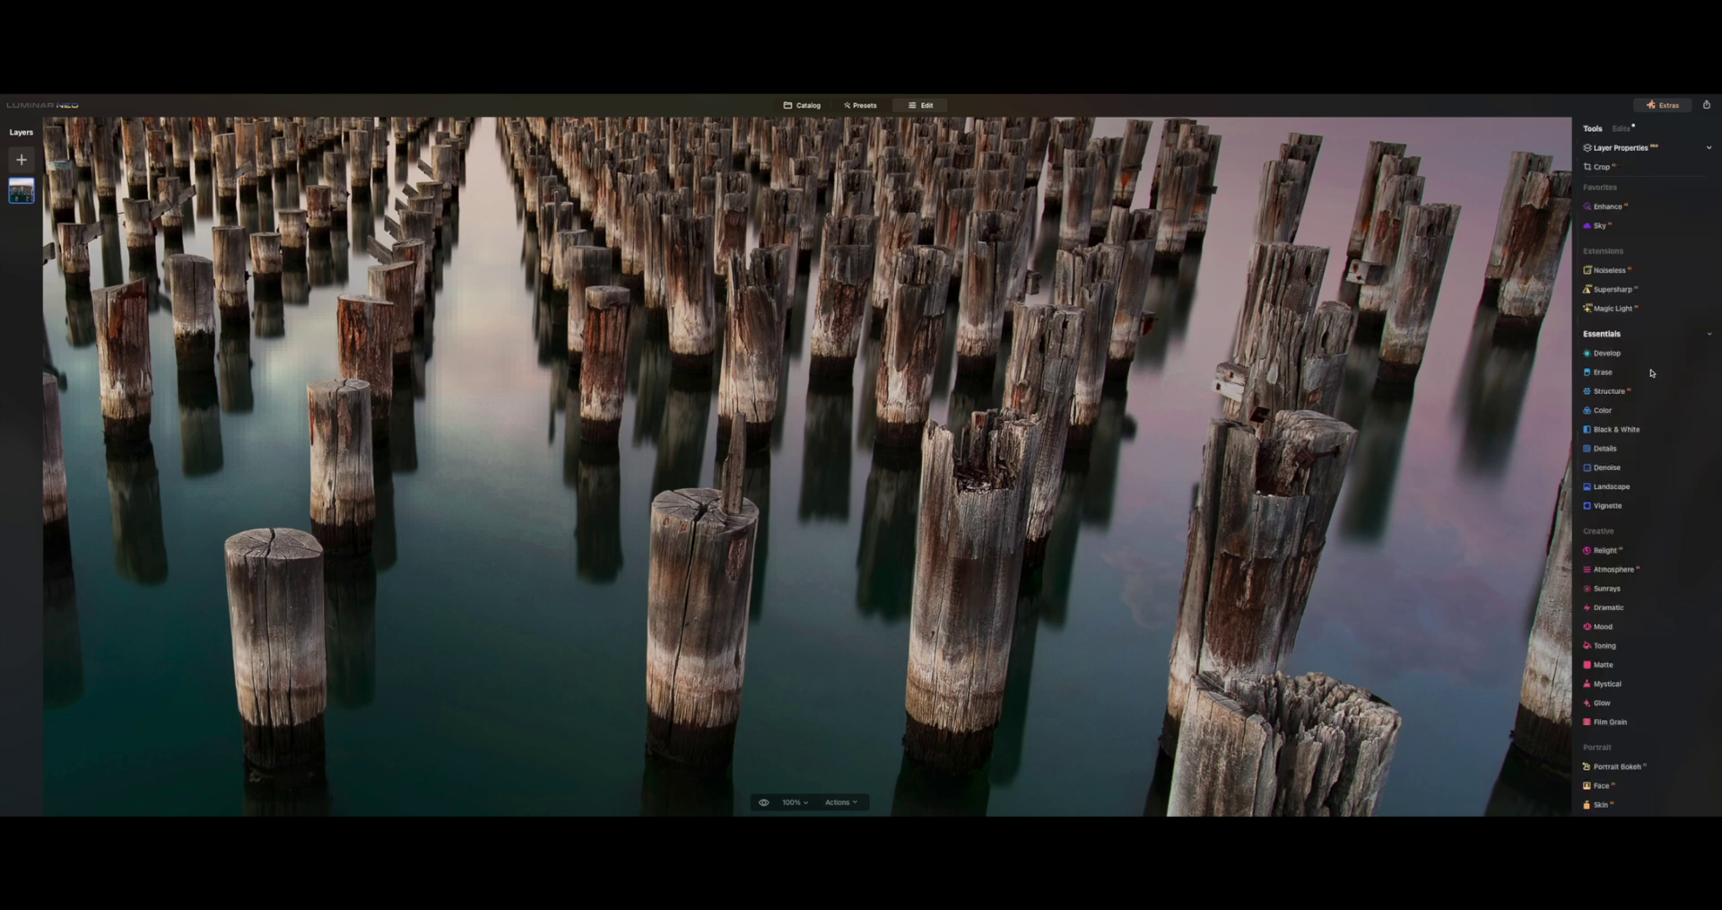
- Try strong Large Details and Medium Details adjustments on the whole photo, resetting each to 0
click(1644, 452)
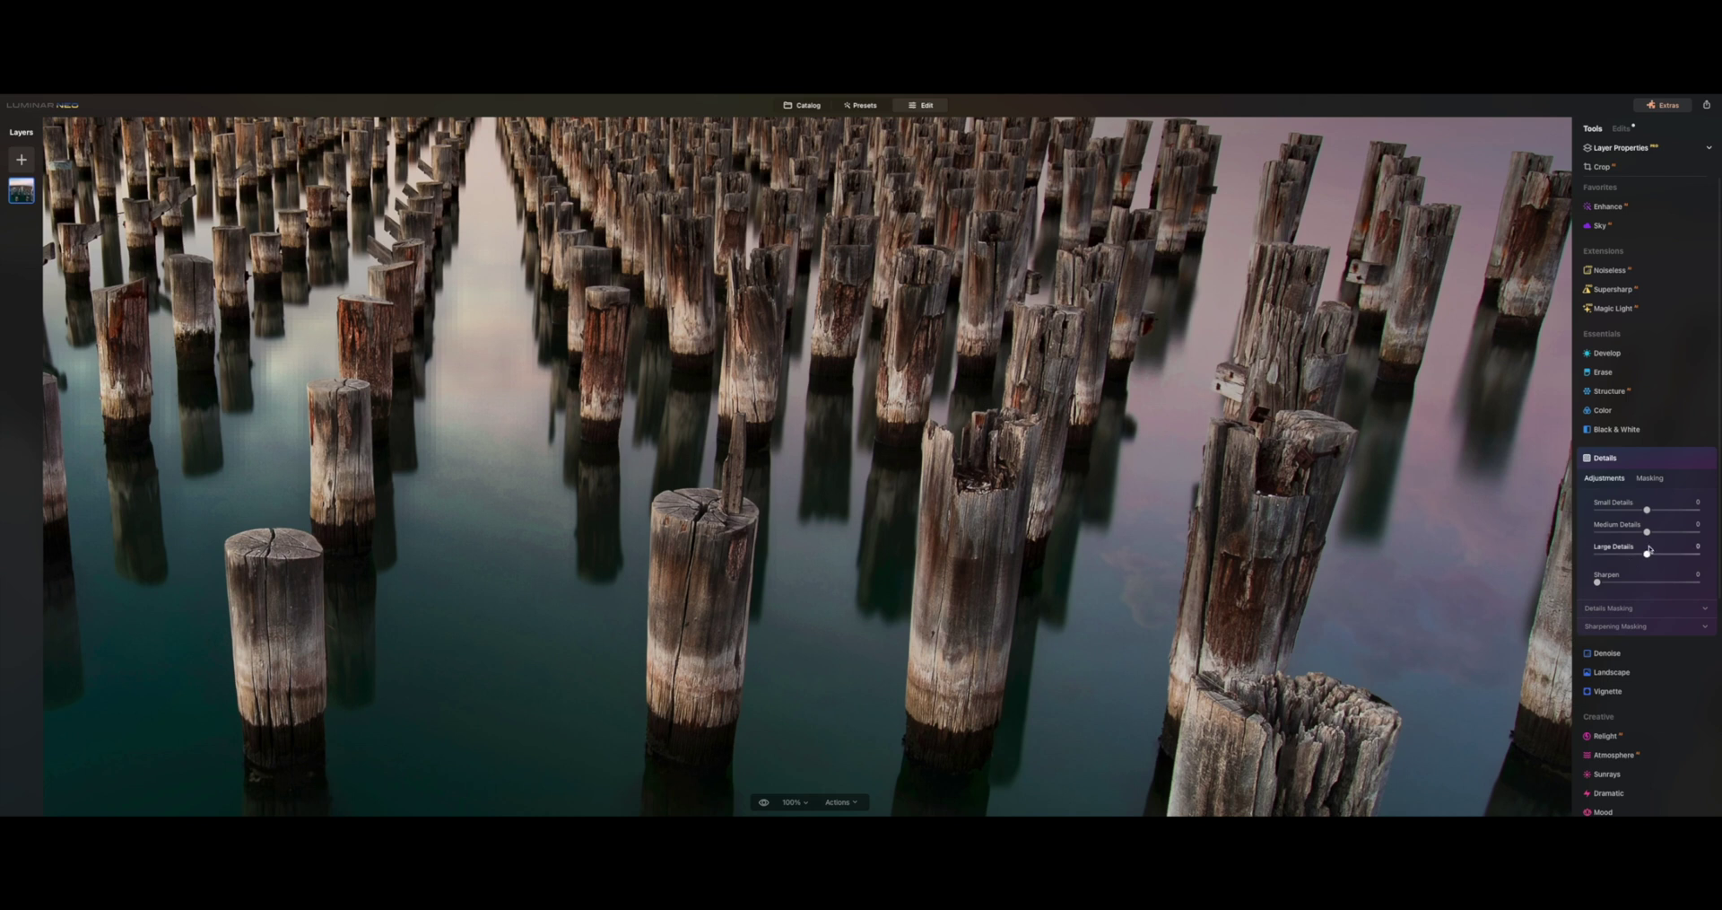
double_click(1181, 415)
drag(1672, 556, 1695, 555)
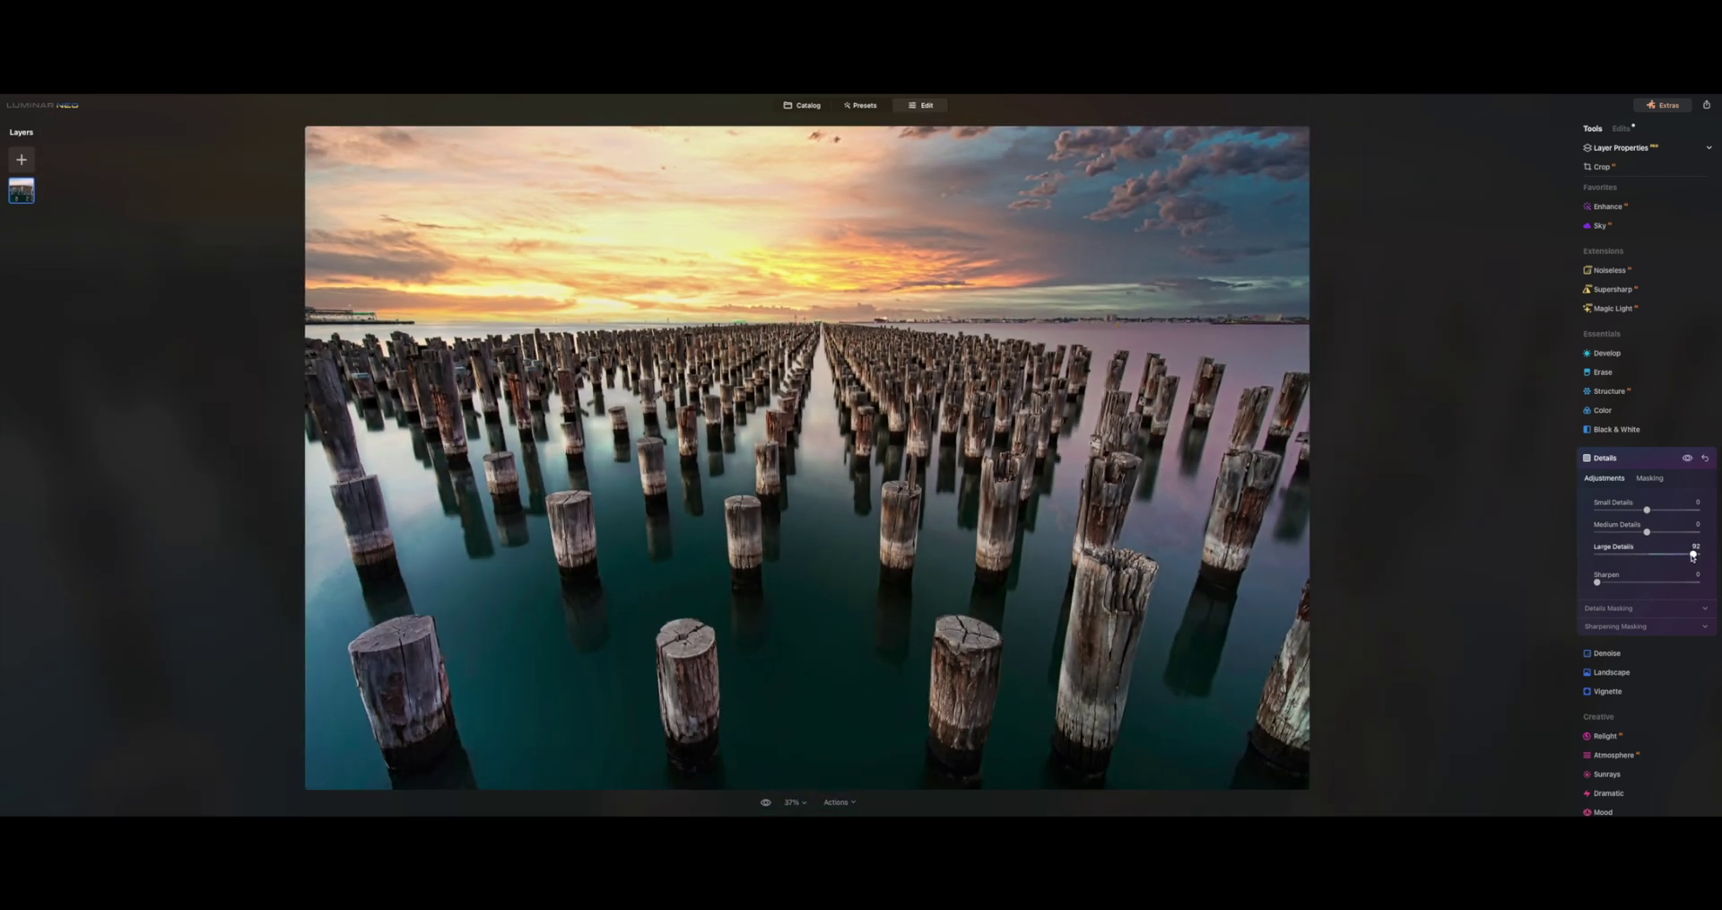
double_click(1693, 556)
click(1677, 533)
double_click(1675, 533)
- Try strong sharpening on the pylons in the Details tool, reset Sharpen to 0 and close the tool
drag(1598, 583, 1698, 589)
double_click(867, 484)
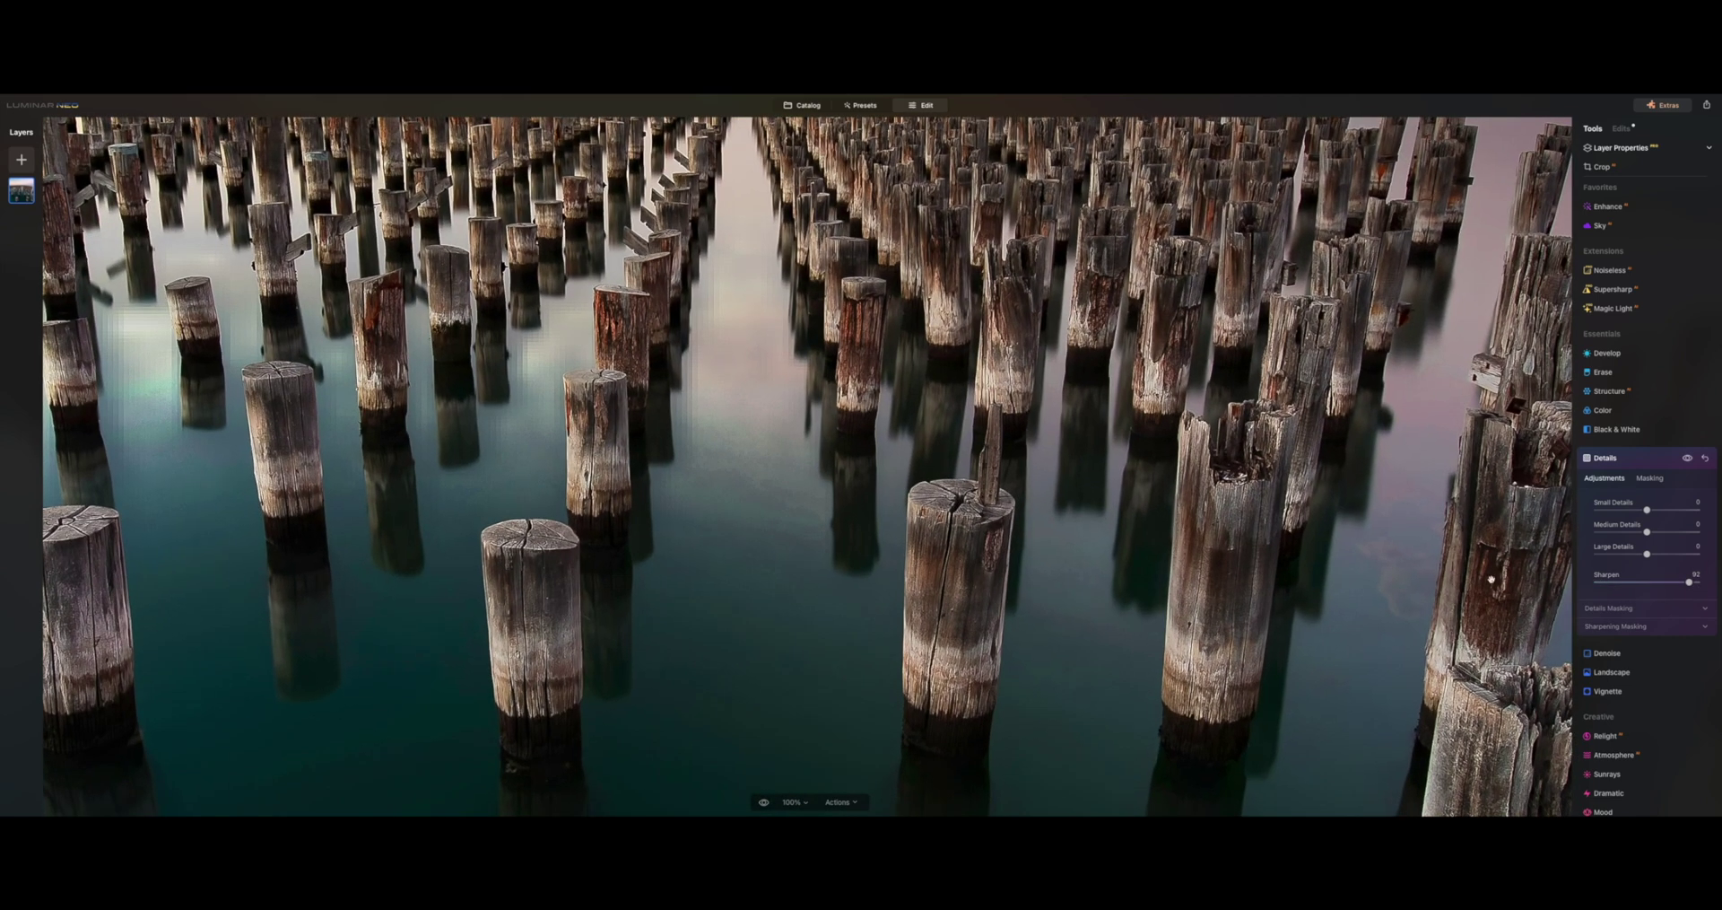
double_click(1689, 583)
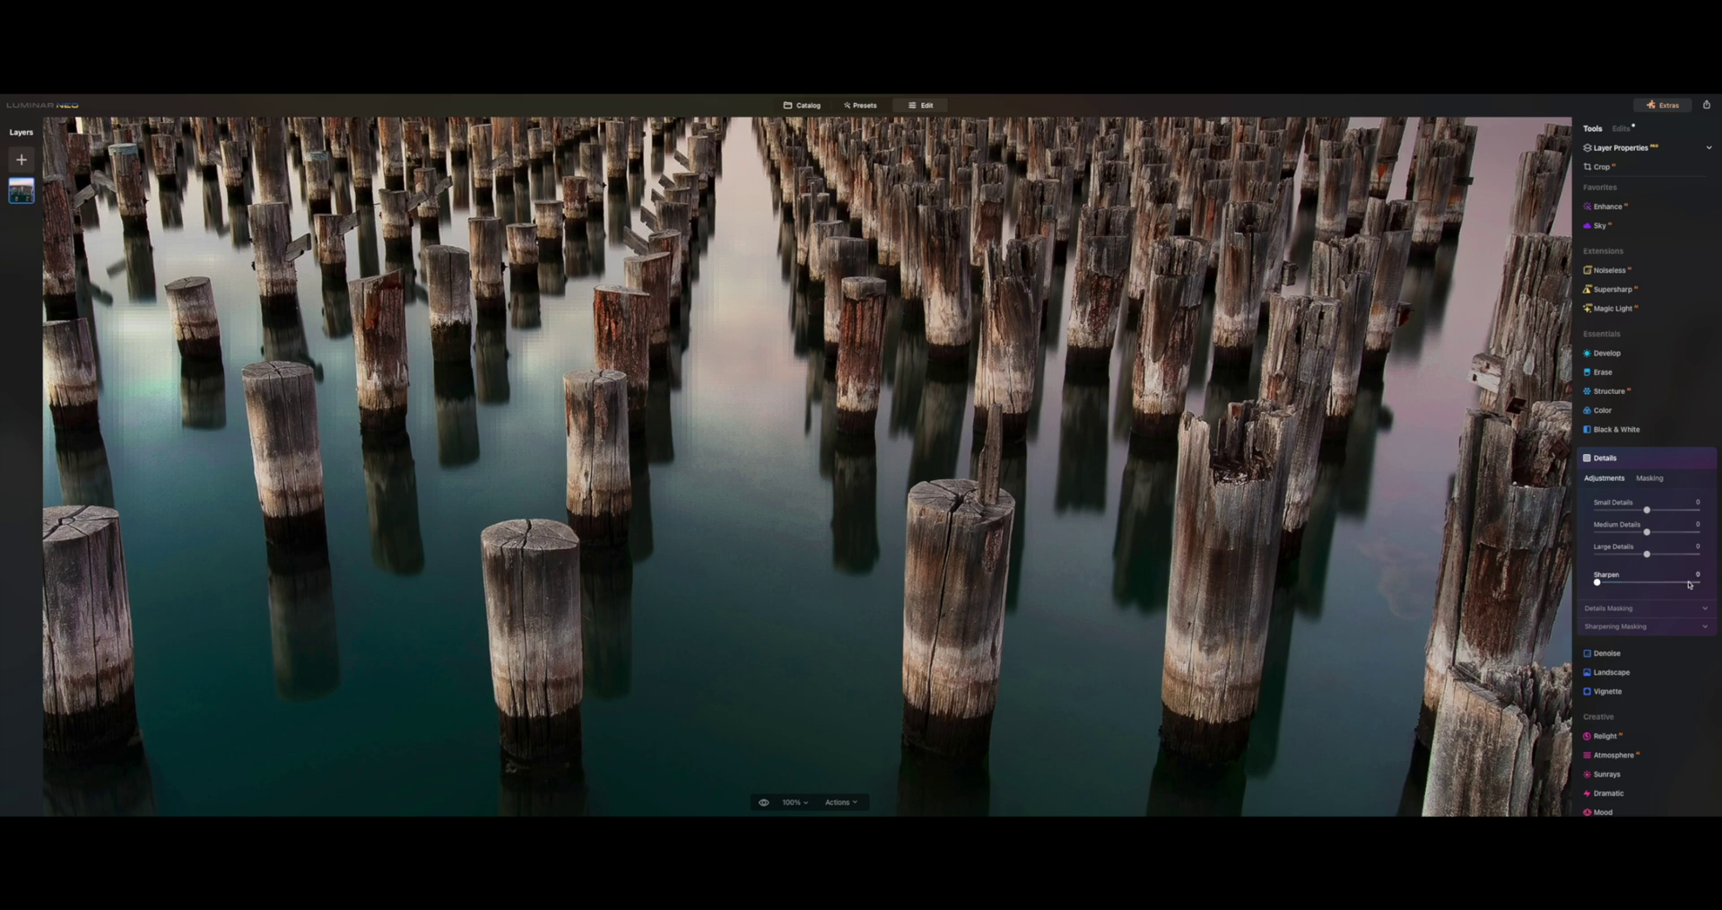
drag(1673, 583, 1667, 582)
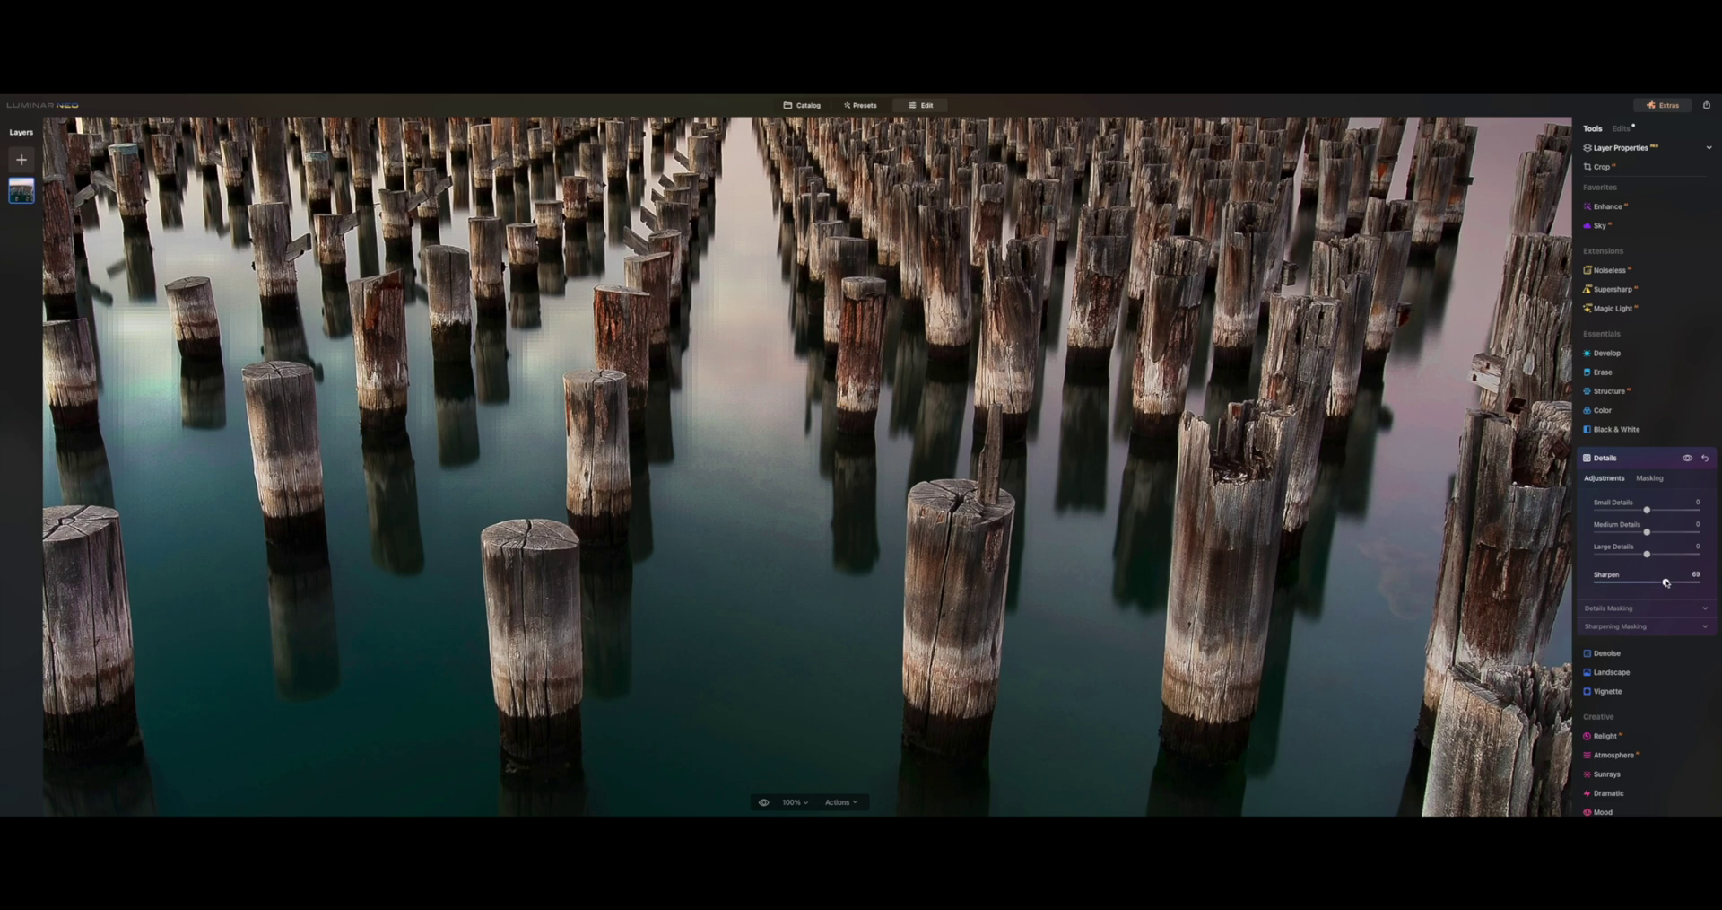
double_click(1667, 582)
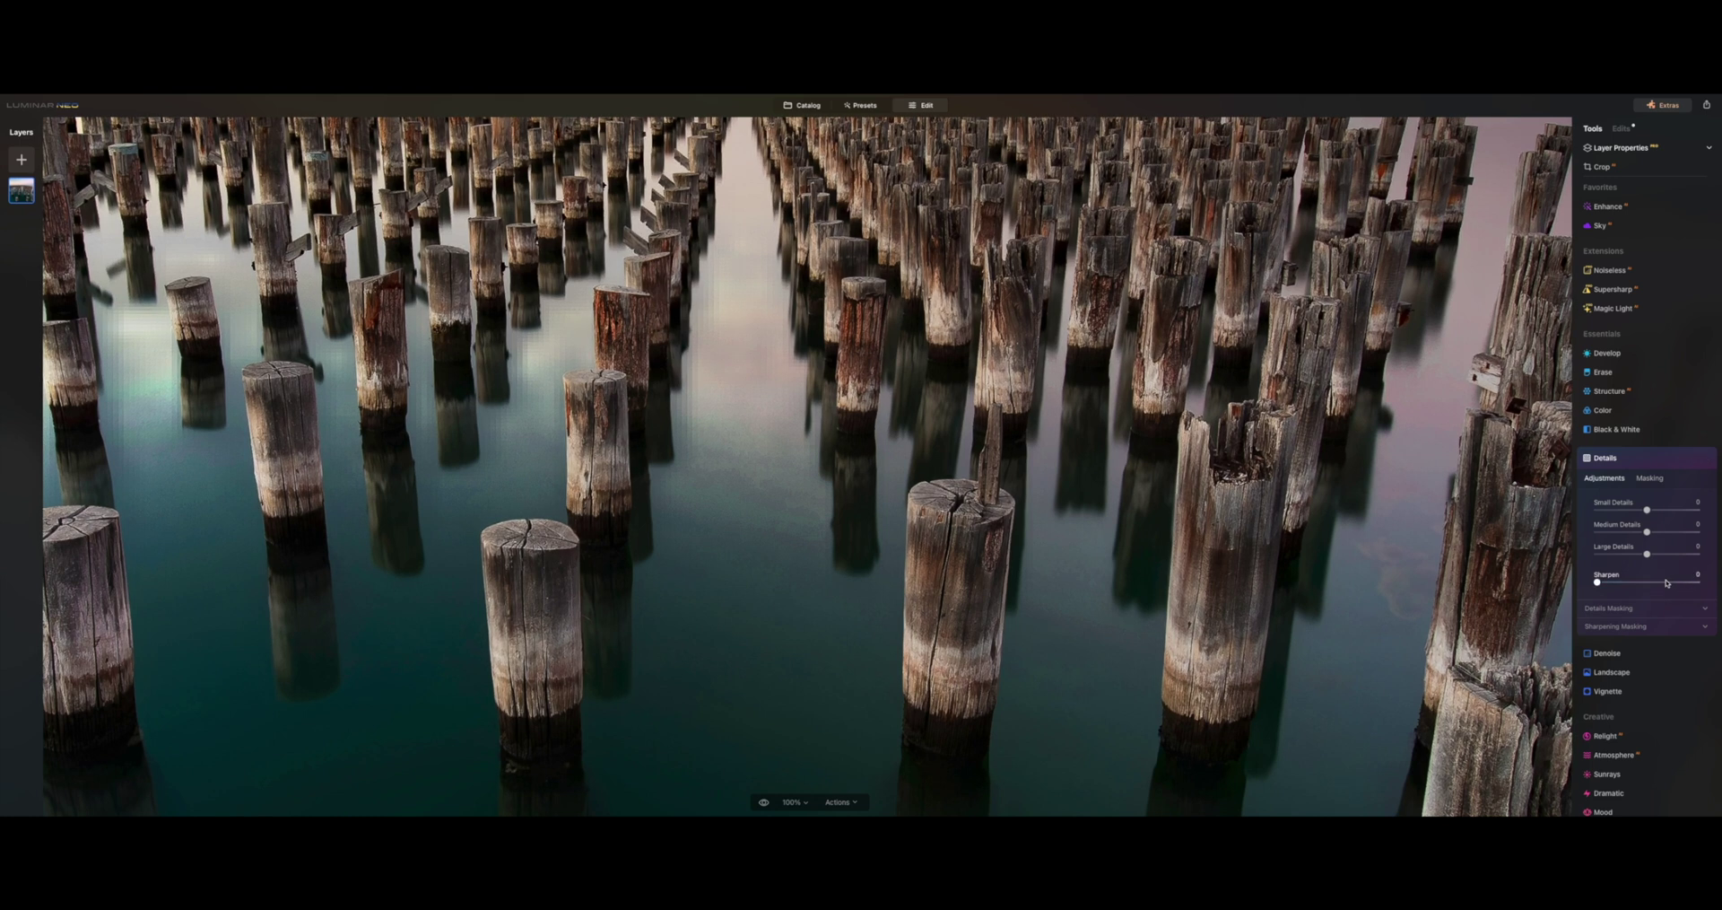
click(1631, 459)
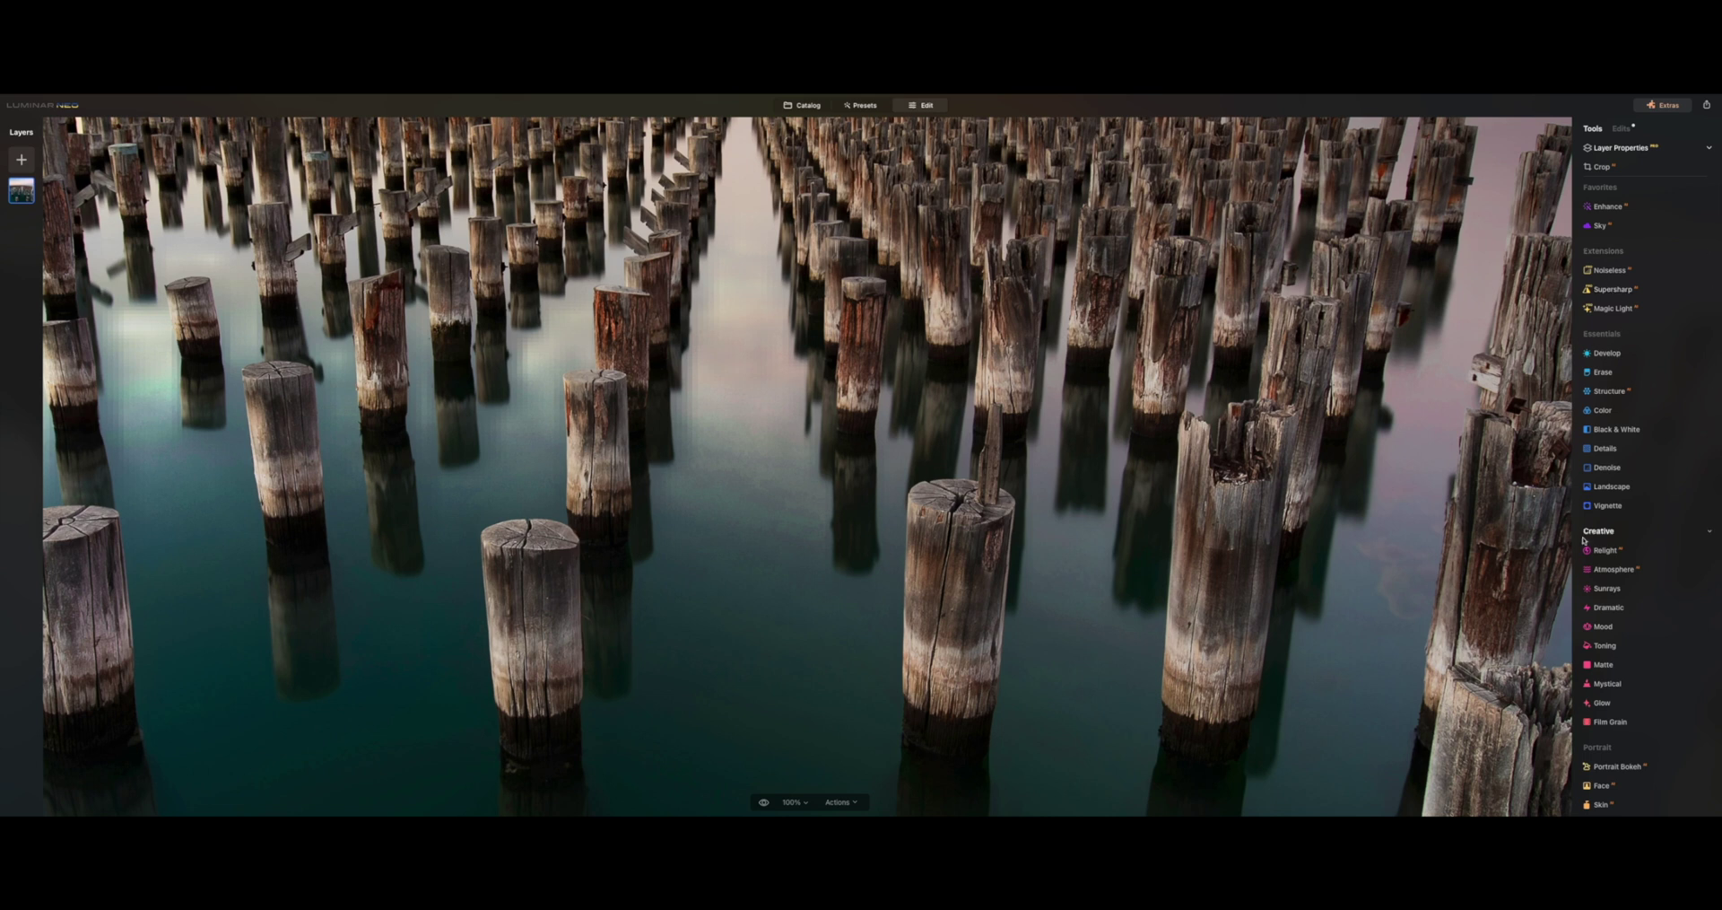
- Set the Denoise tool's Luminosity to 20 and Color to 10, checking the pylons and water at full size
click(1658, 472)
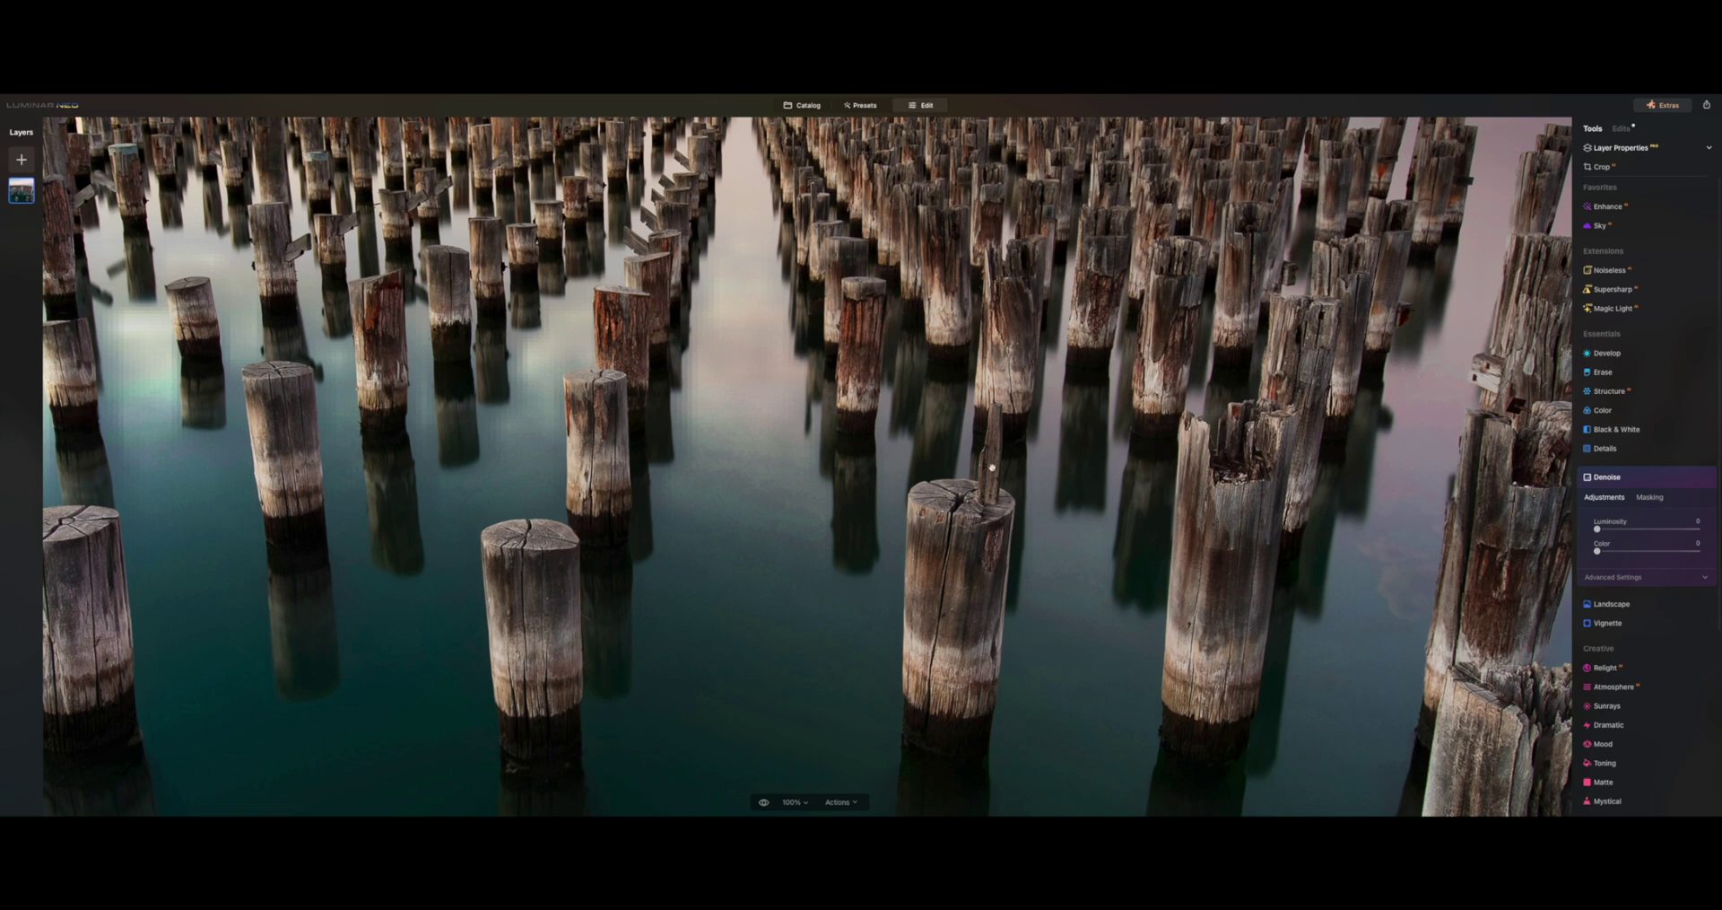
drag(1597, 530, 1715, 535)
drag(445, 525, 867, 512)
drag(1696, 529, 1616, 530)
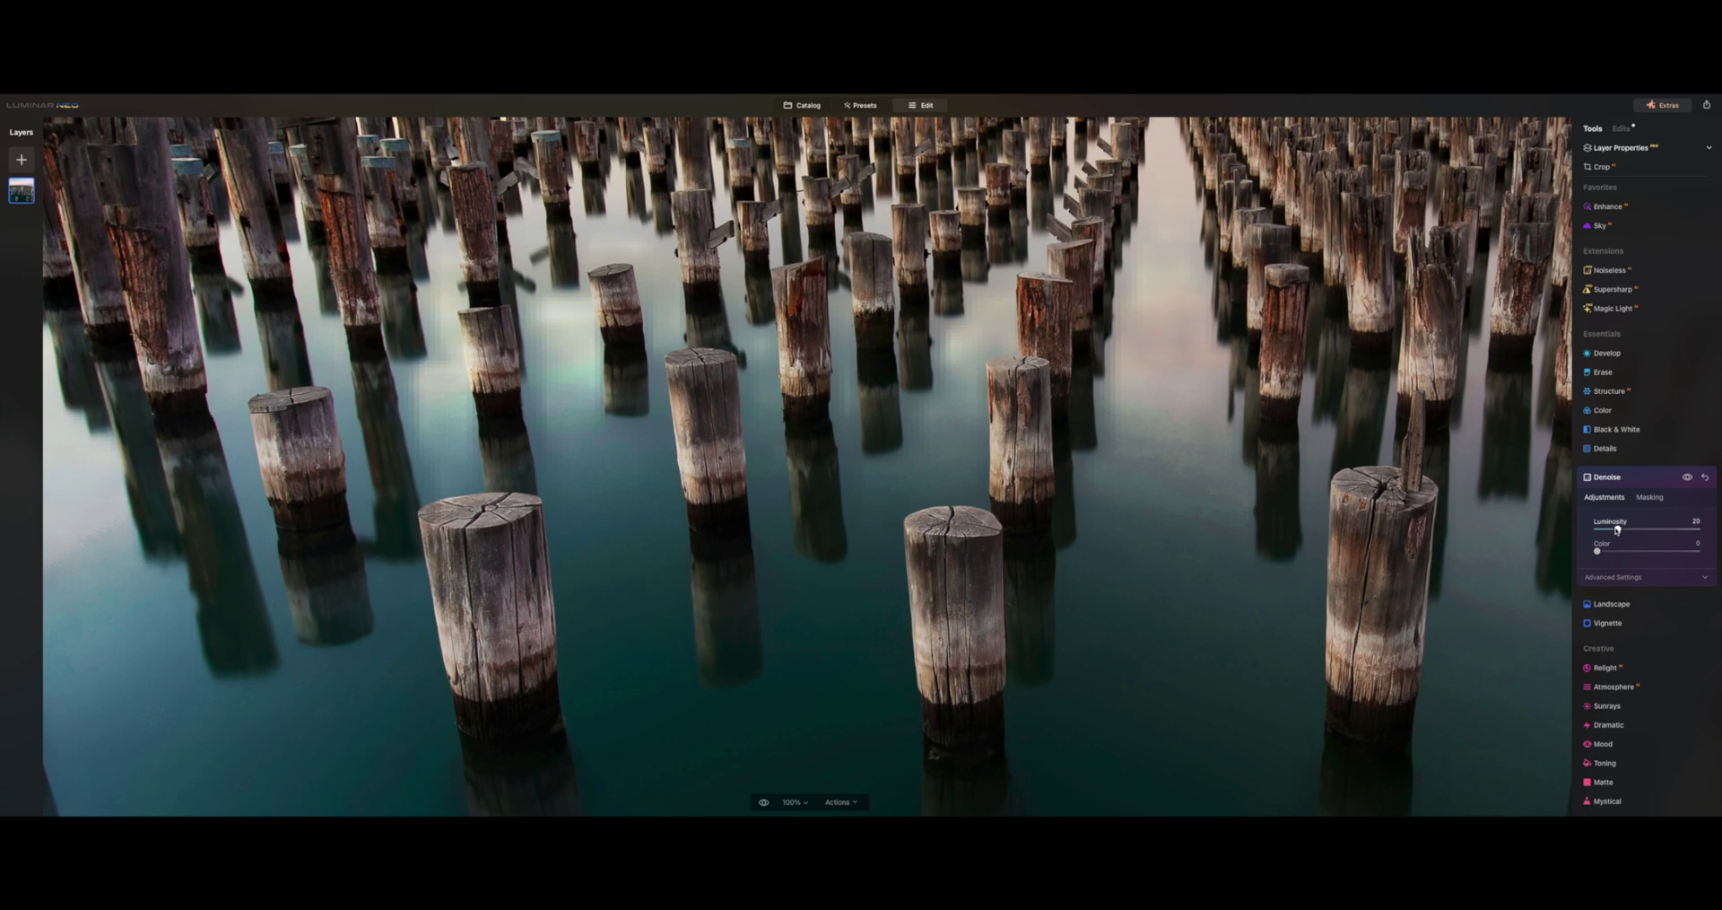
drag(1601, 551, 1608, 553)
click(1214, 467)
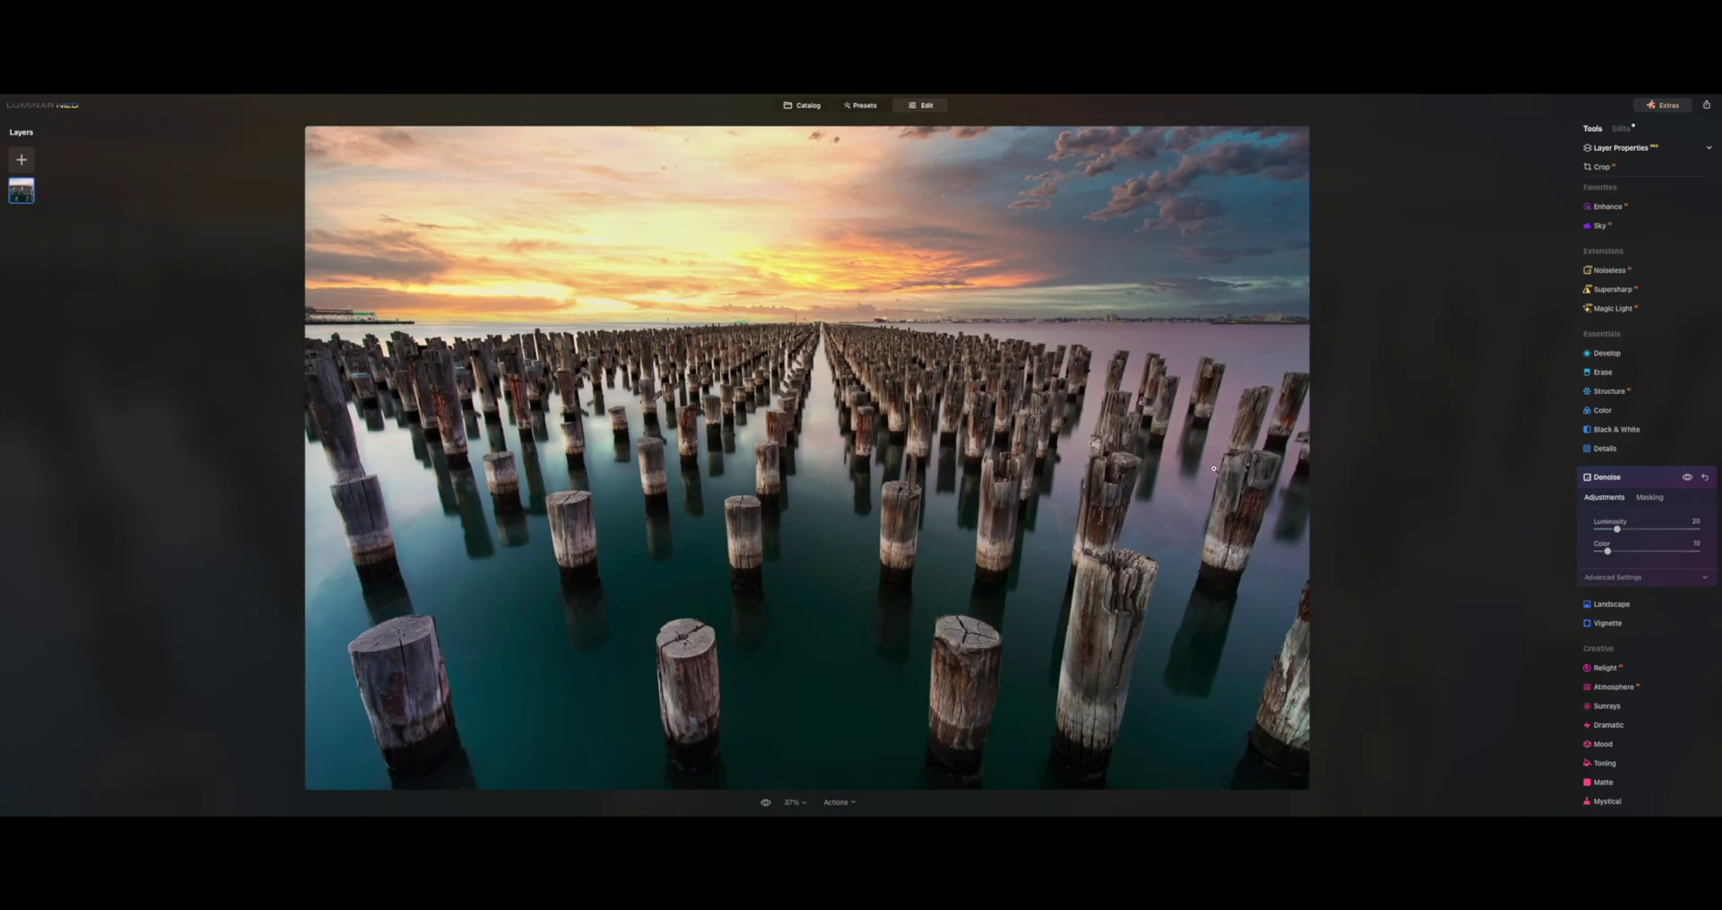
- Check the denoised foreground pylons in the photo and close the Denoise tool
click(698, 539)
click(698, 539)
click(1628, 476)
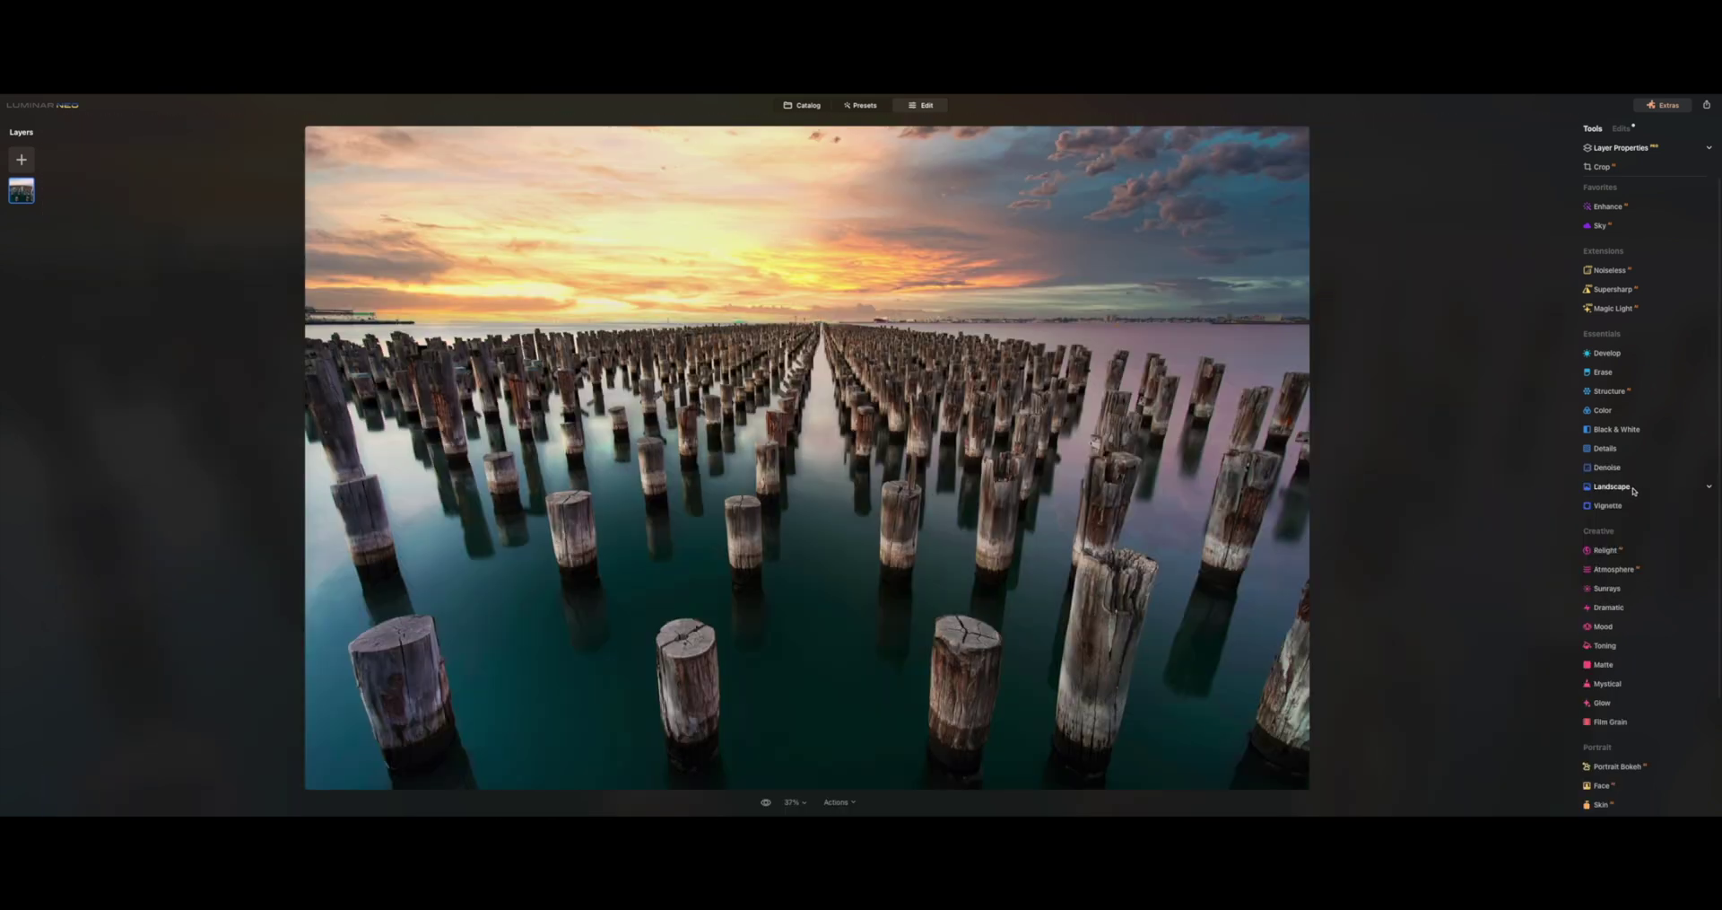
- In the Landscape tool, try Dehaze at 100, reduce it to a slight amount, set Golden Hour to 7 and close the tool
click(1612, 486)
drag(1598, 547, 1720, 558)
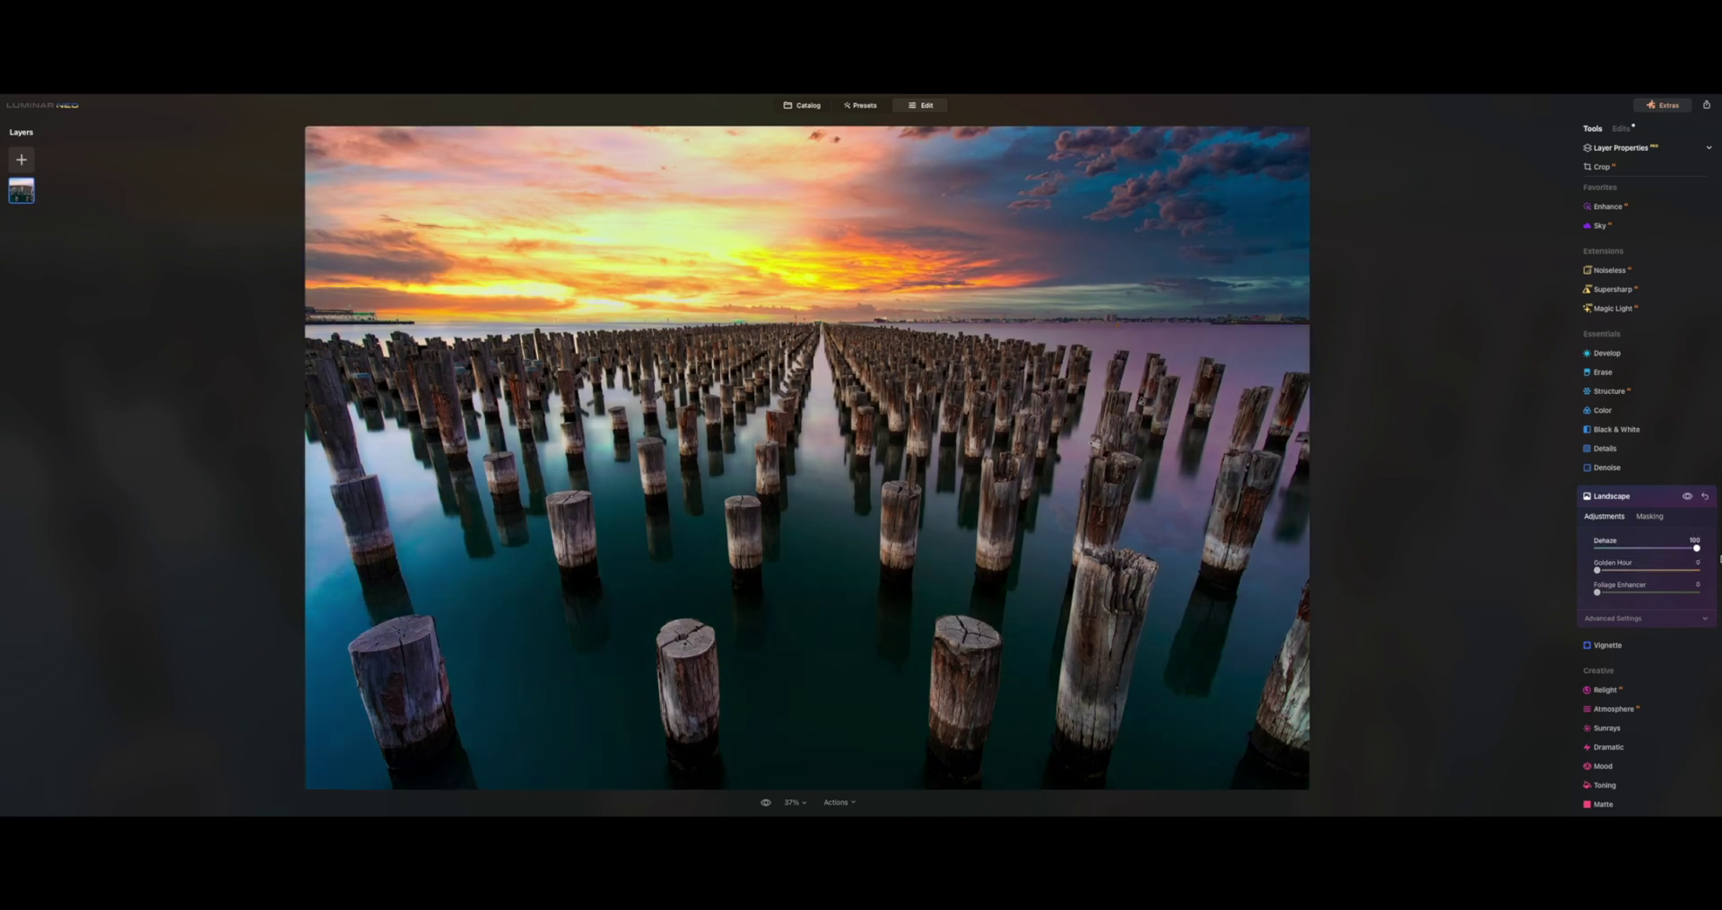
double_click(1644, 549)
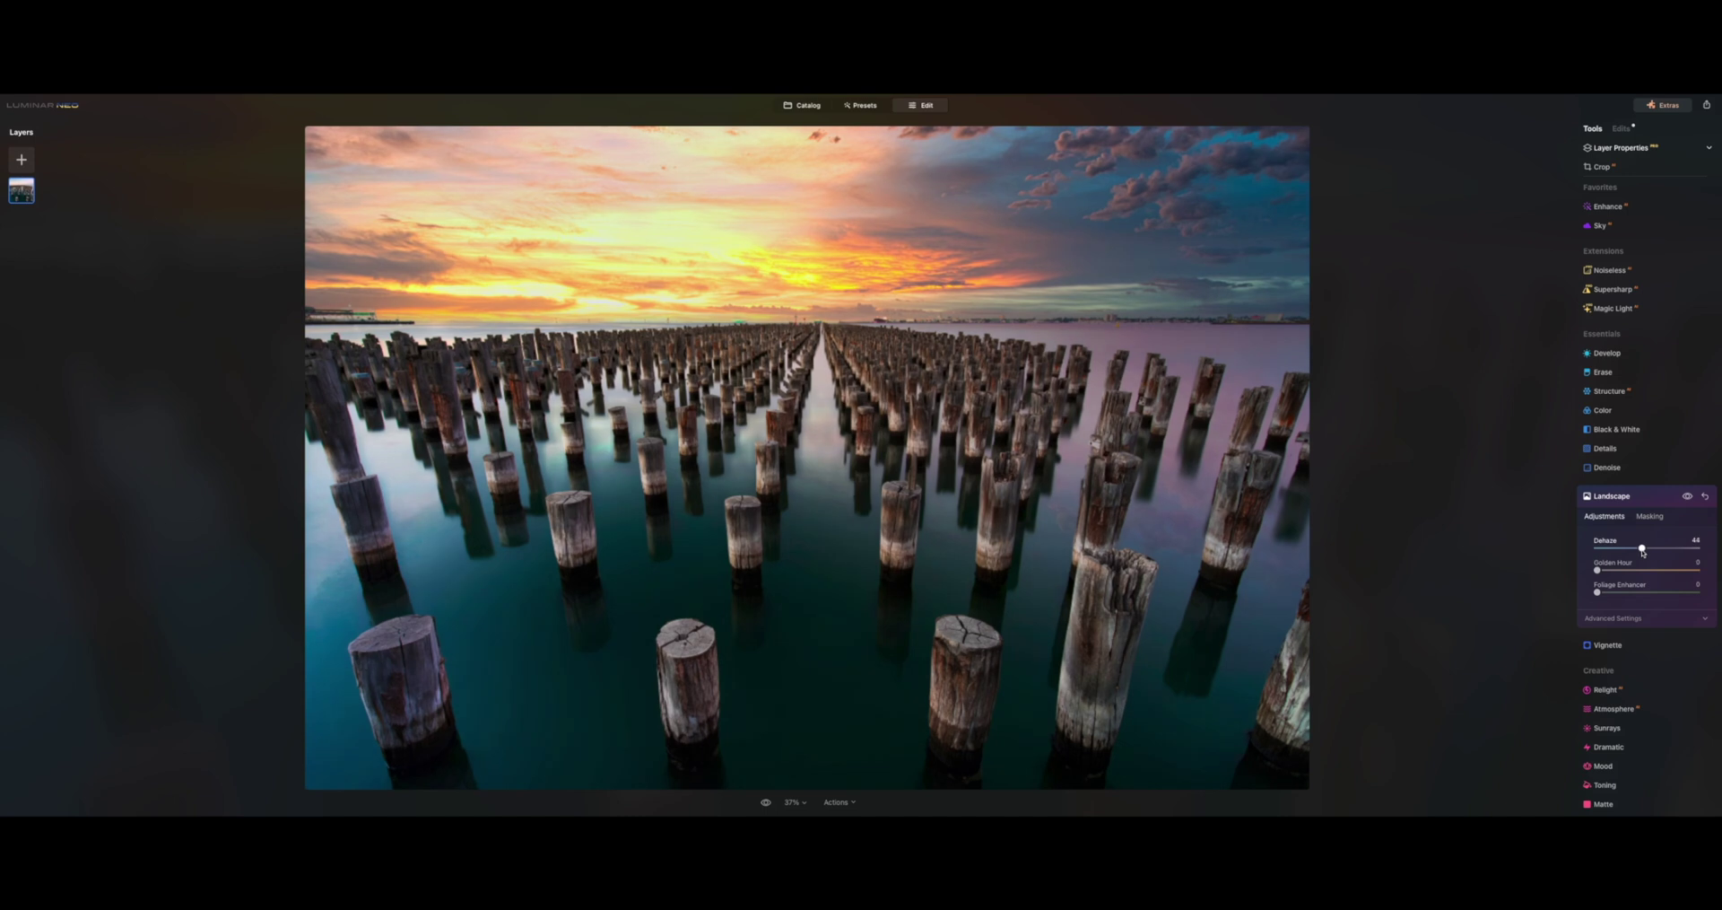
mouse_move(1597, 549)
mouse_down()
mouse_move(1697, 569)
mouse_move(1607, 575)
mouse_up()
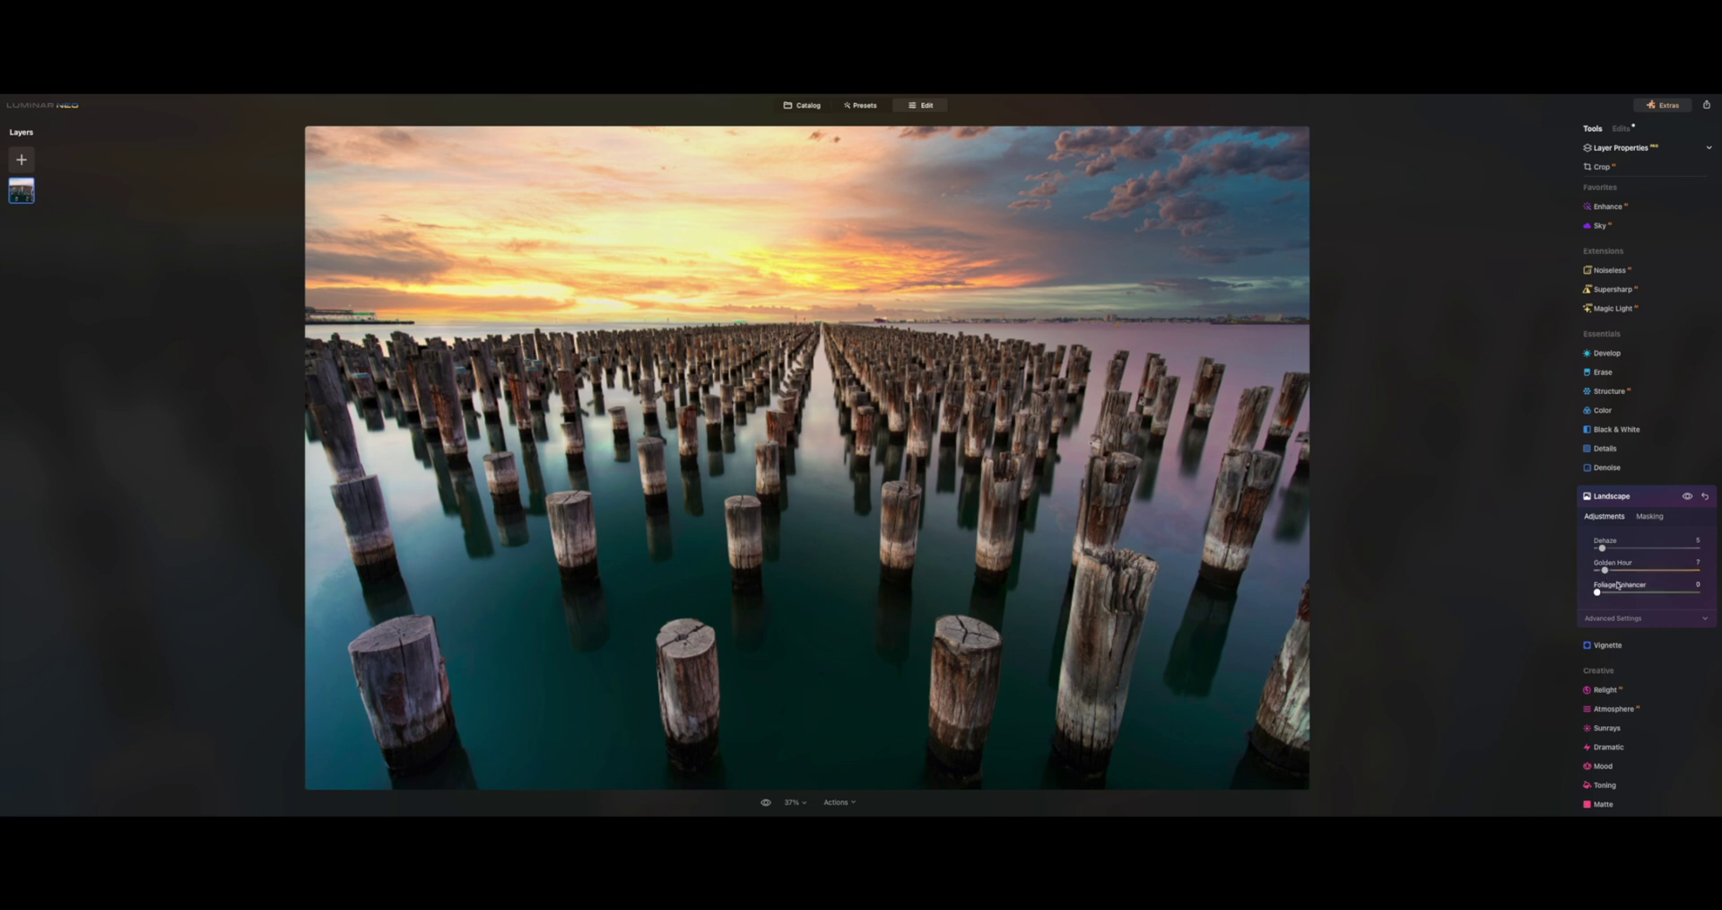
mouse_move(1598, 593)
mouse_down()
mouse_move(1680, 592)
mouse_move(1596, 592)
mouse_up()
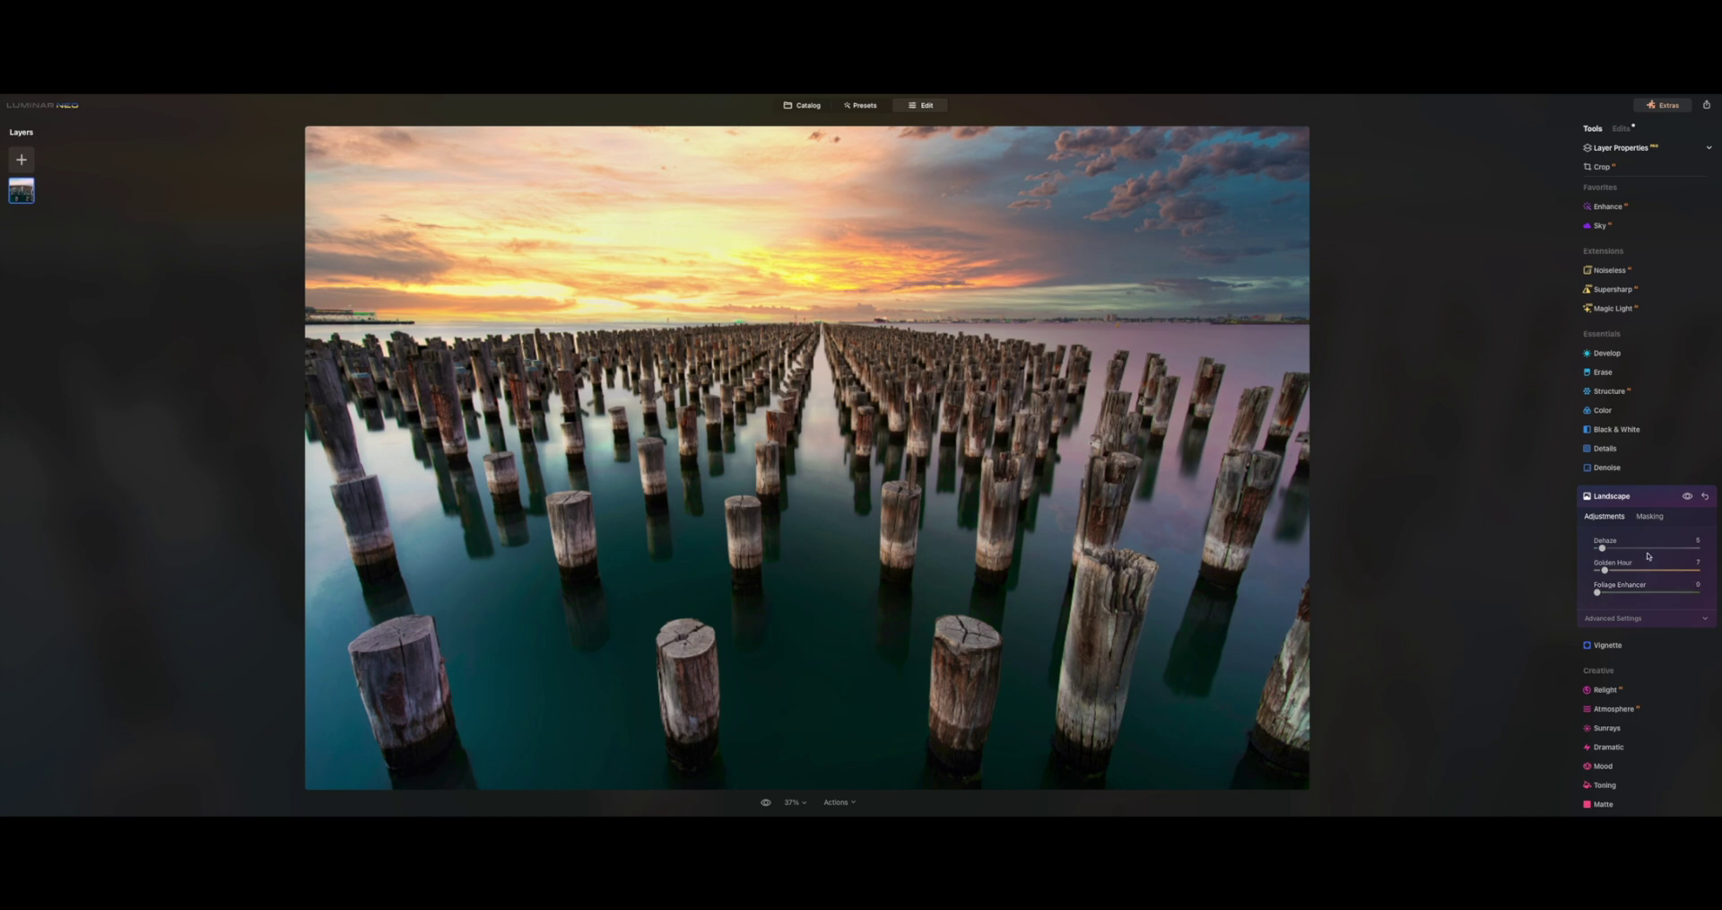
click(1646, 500)
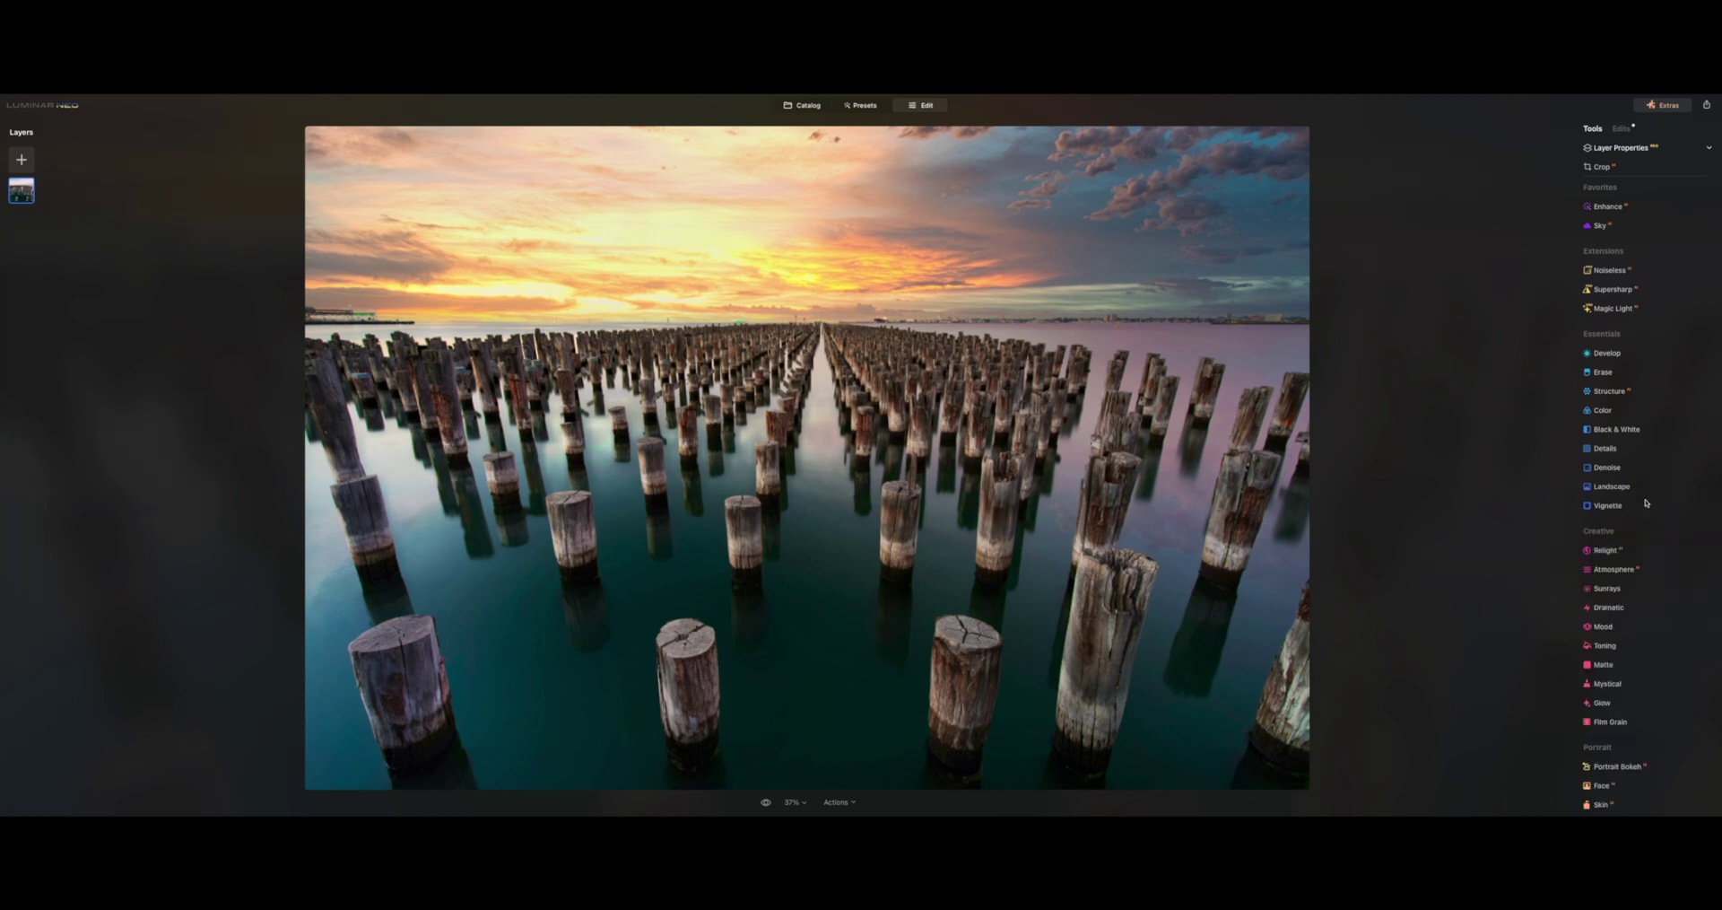
- Try a strong dark vignette on the photo, reset it, apply a subtle edge darkening instead and close the Vignette tool
click(1668, 513)
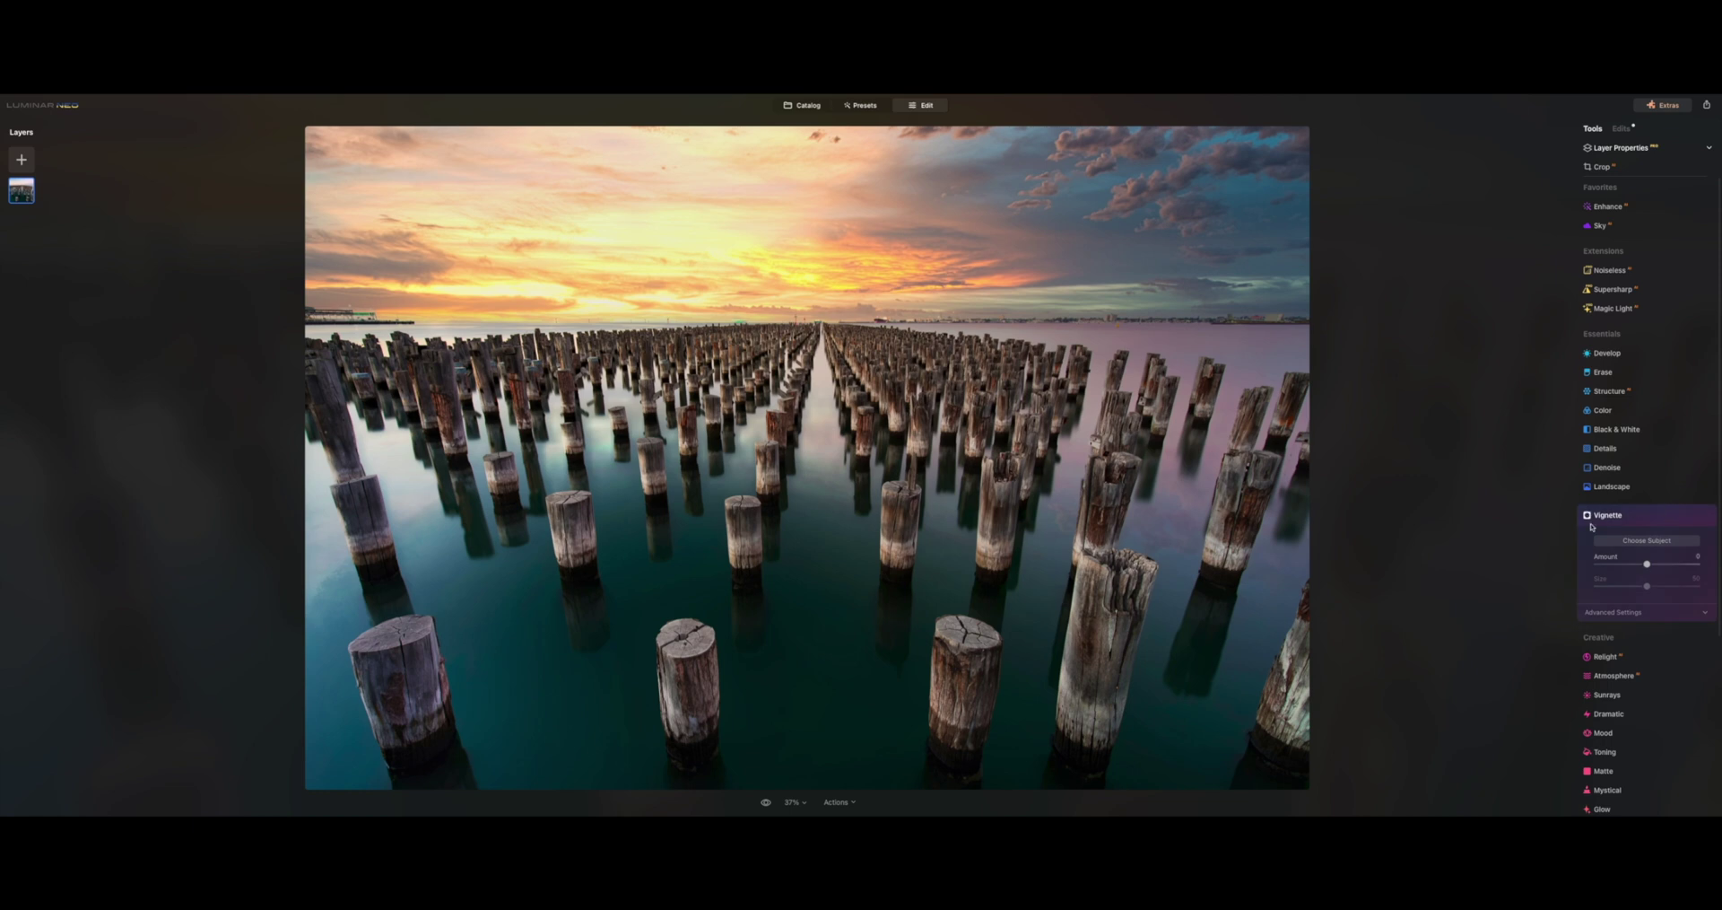
drag(1647, 563, 1611, 566)
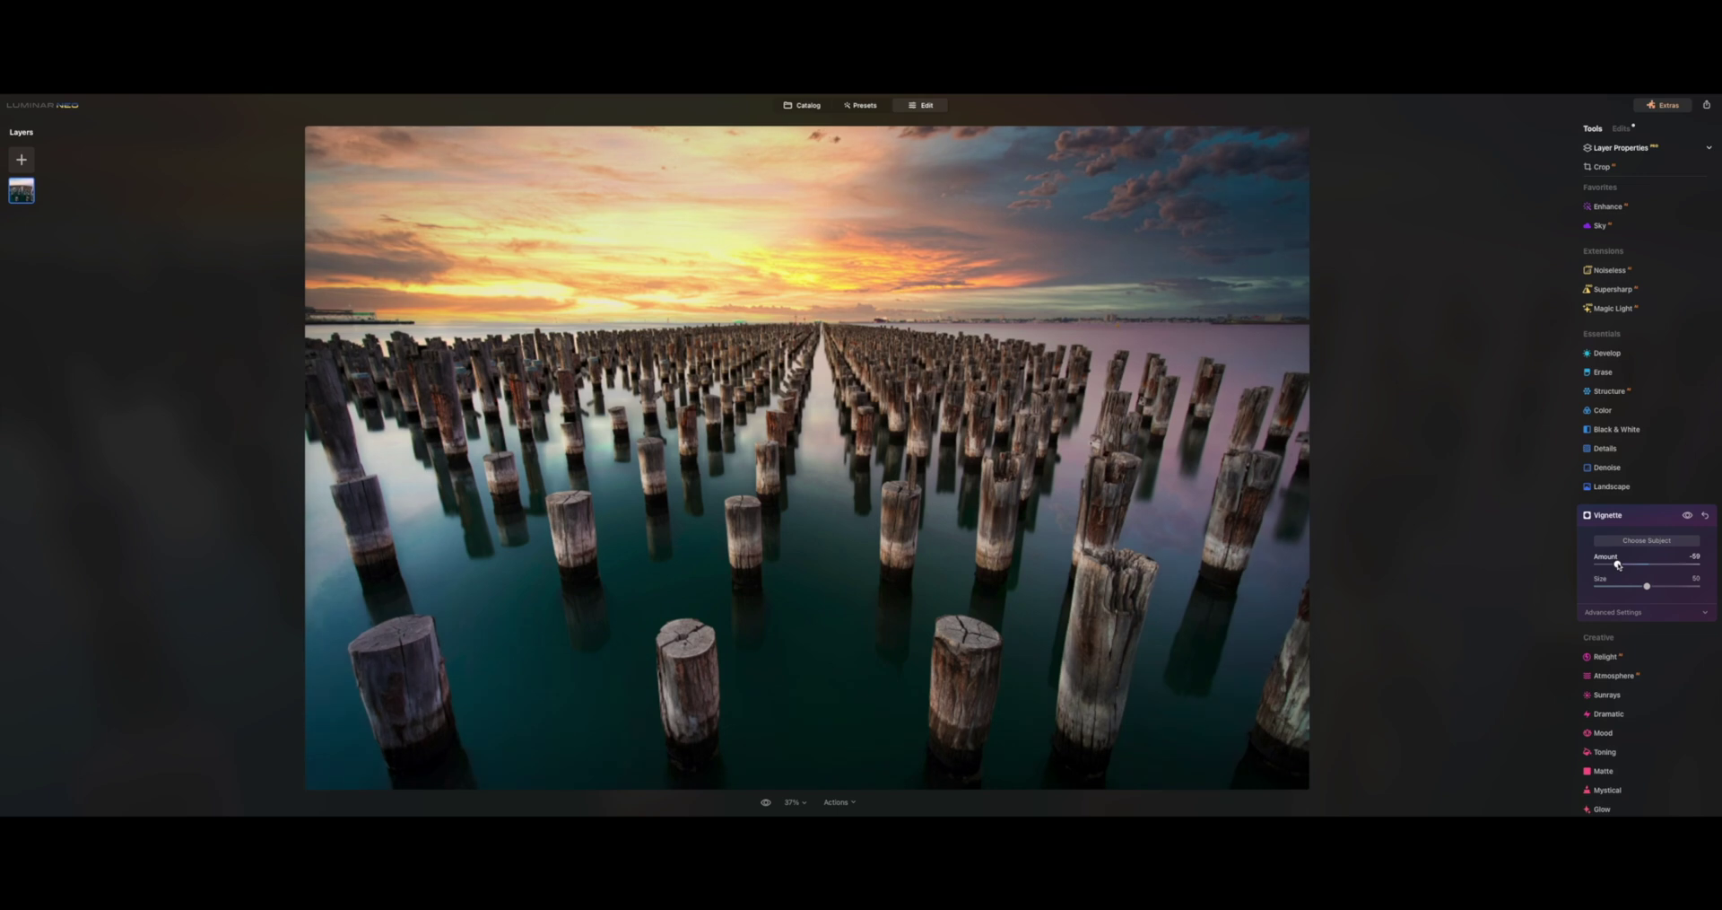
double_click(1619, 565)
drag(1641, 565, 1644, 564)
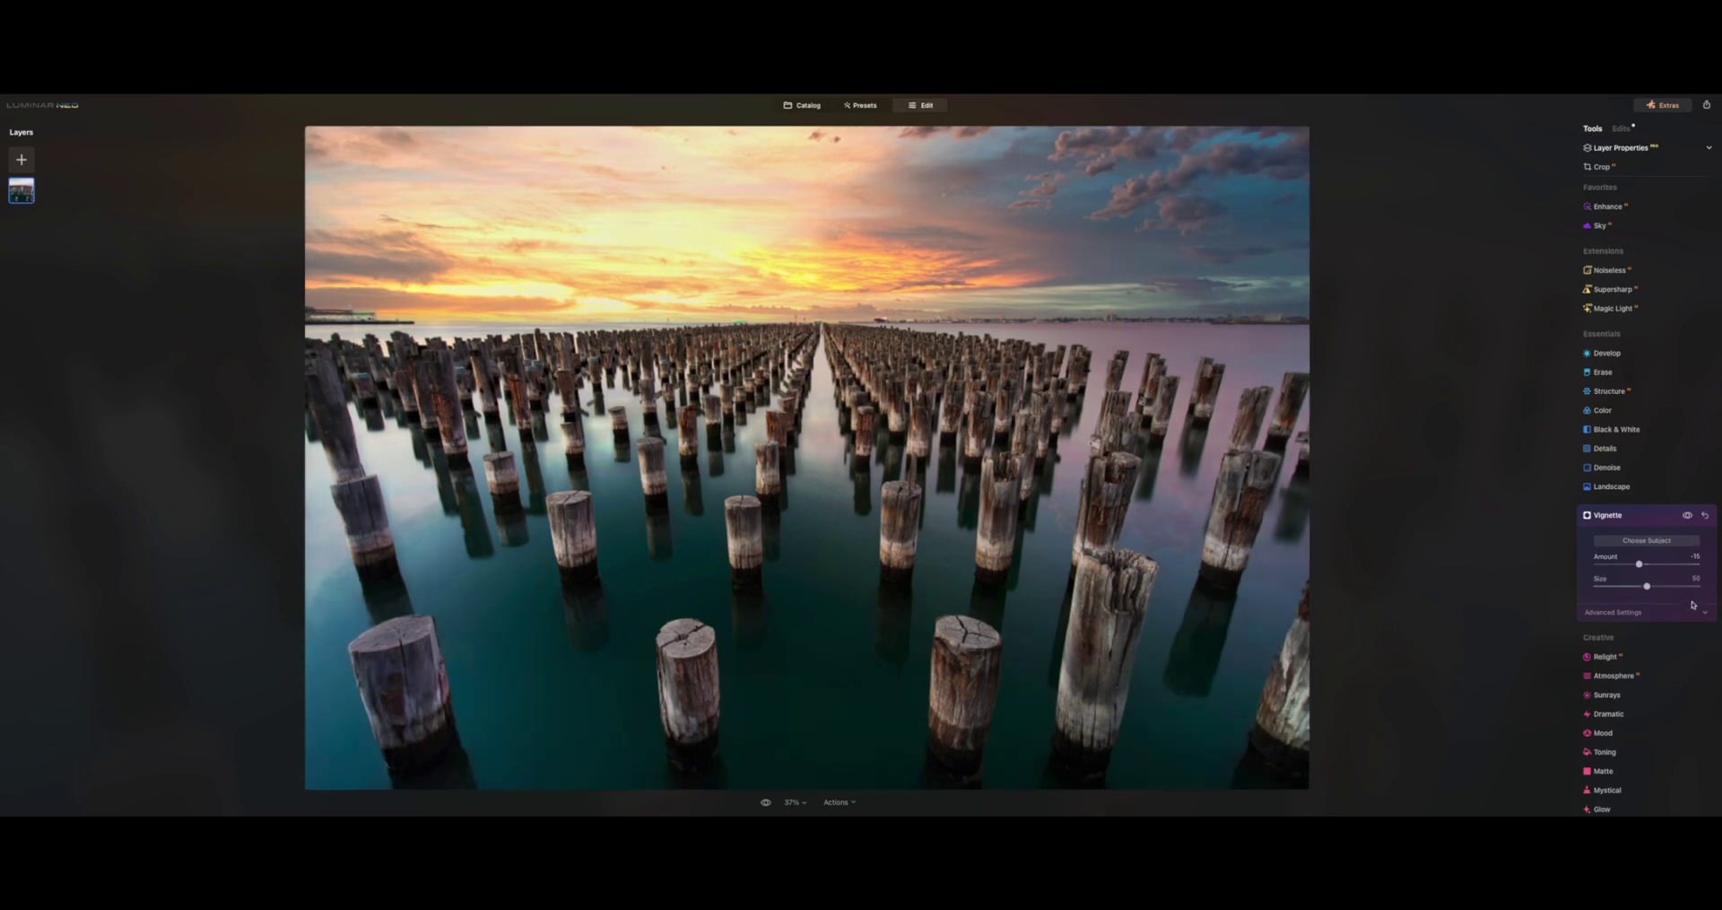
mouse_move(1652, 589)
mouse_down()
mouse_move(1697, 587)
mouse_move(1639, 589)
mouse_move(1641, 566)
mouse_up()
click(1669, 564)
click(1690, 588)
click(1632, 518)
- In the Relight tool, try Brightness Far at 100 and reset it, adjust Brightness Near and Depth, and close the tool
scroll(1641, 552, down, 2)
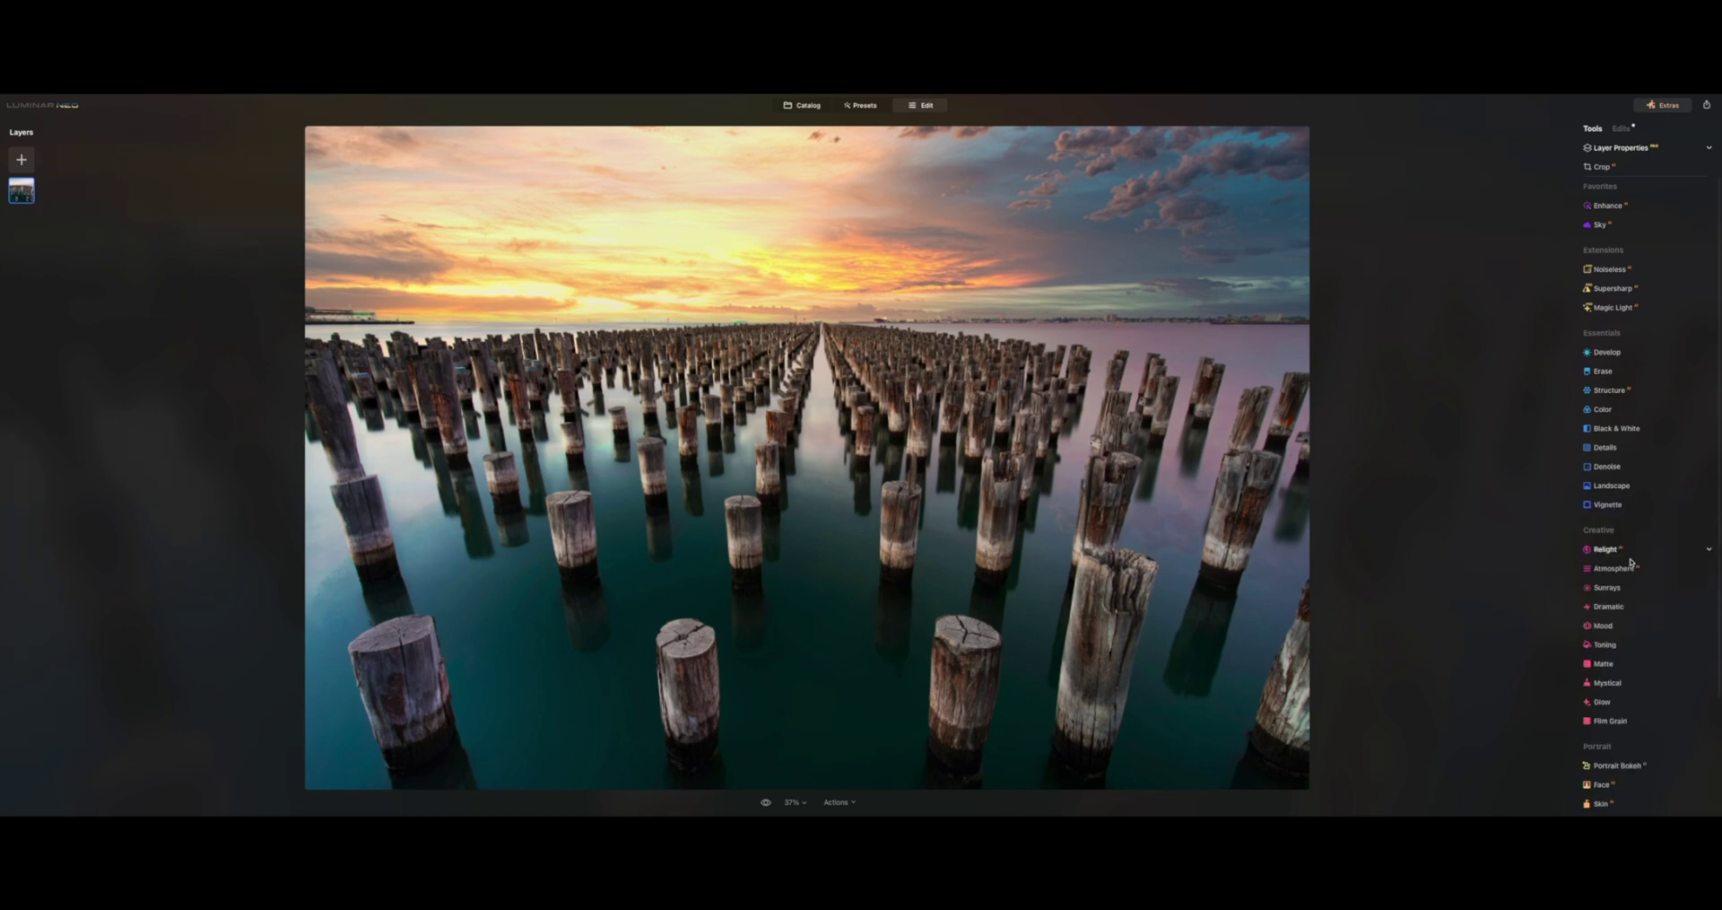
scroll(1635, 515, down, 3)
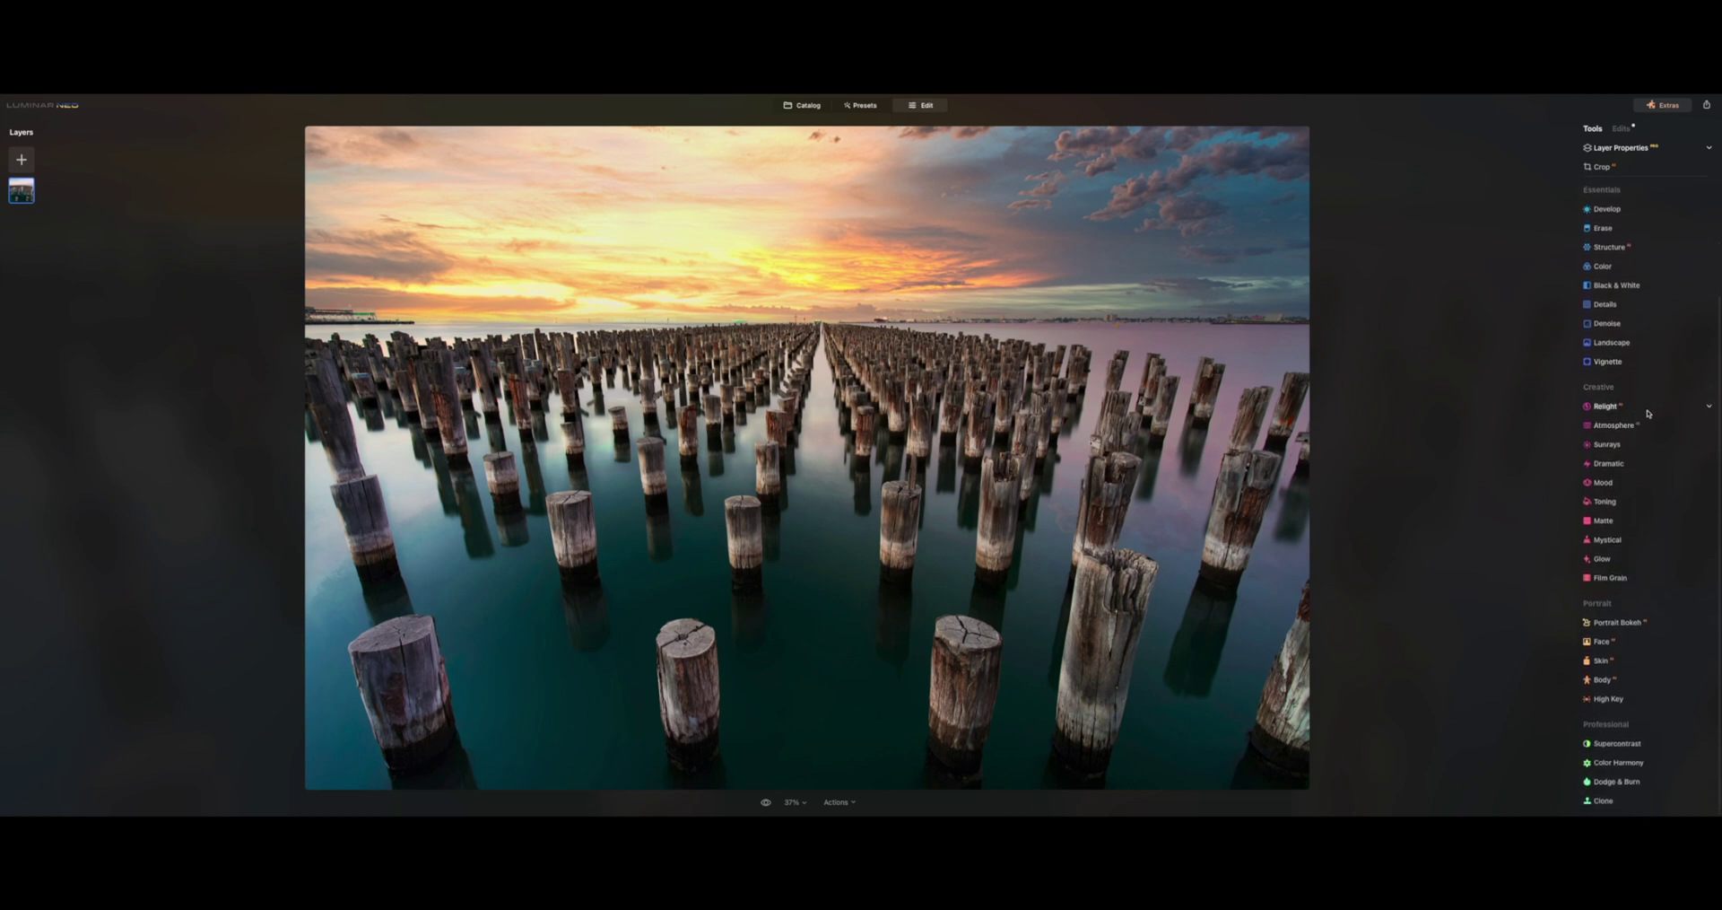
click(1639, 411)
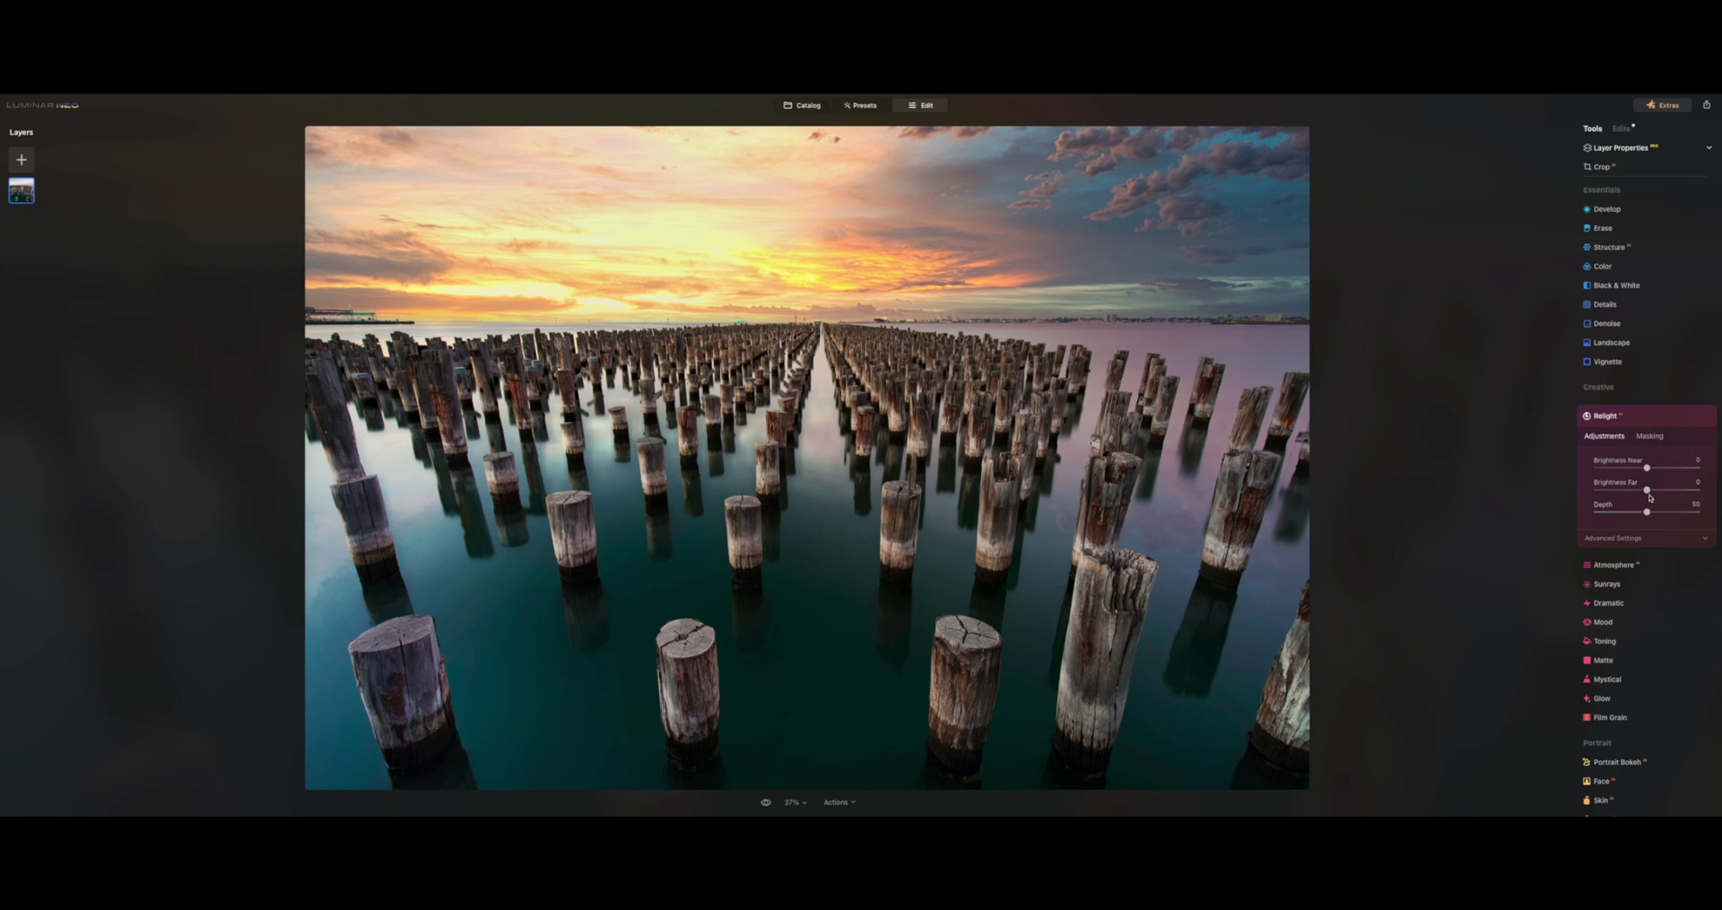
drag(1647, 490, 1704, 496)
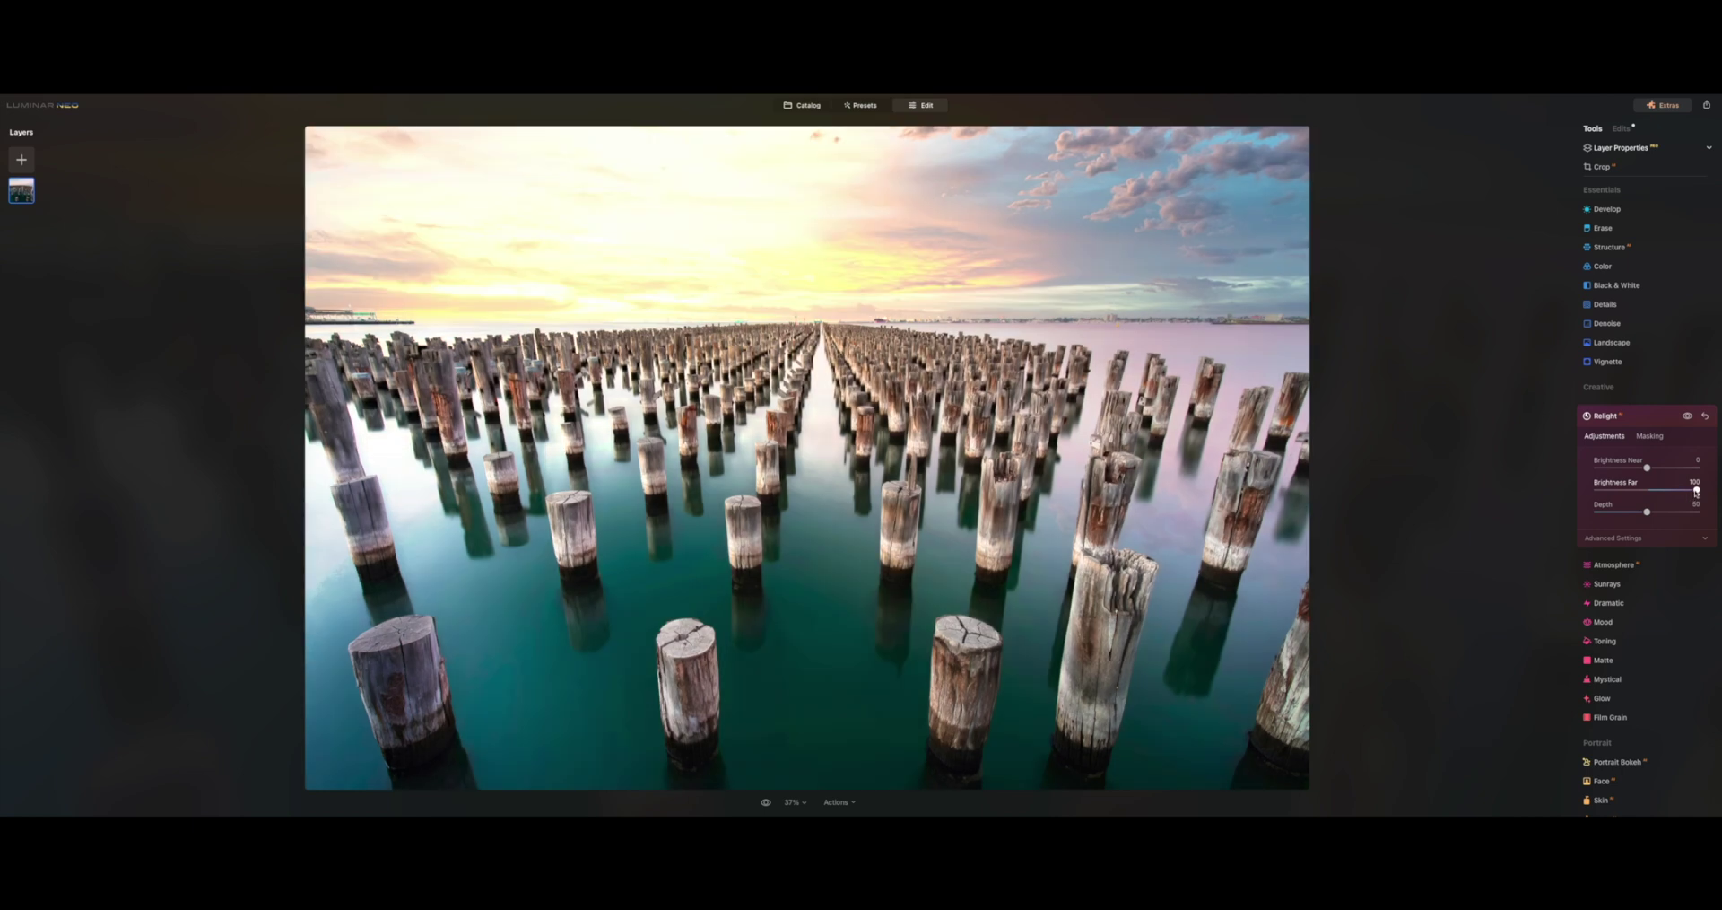
double_click(1695, 492)
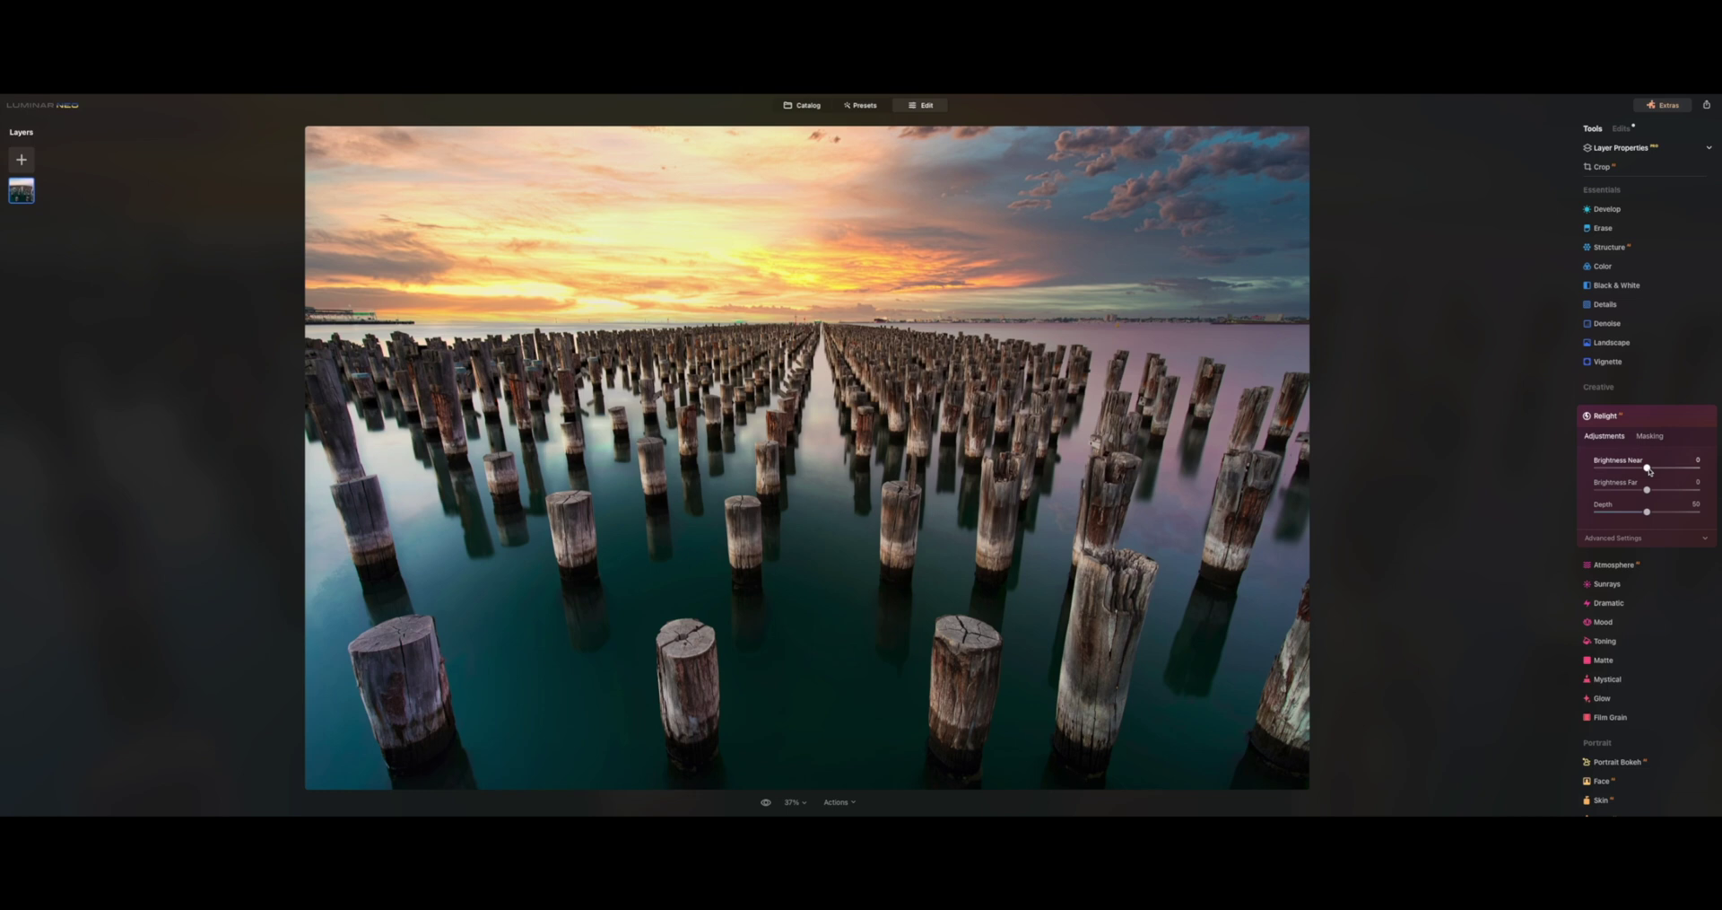
drag(1648, 468, 1659, 471)
drag(1648, 513, 1687, 512)
double_click(1059, 621)
click(1658, 423)
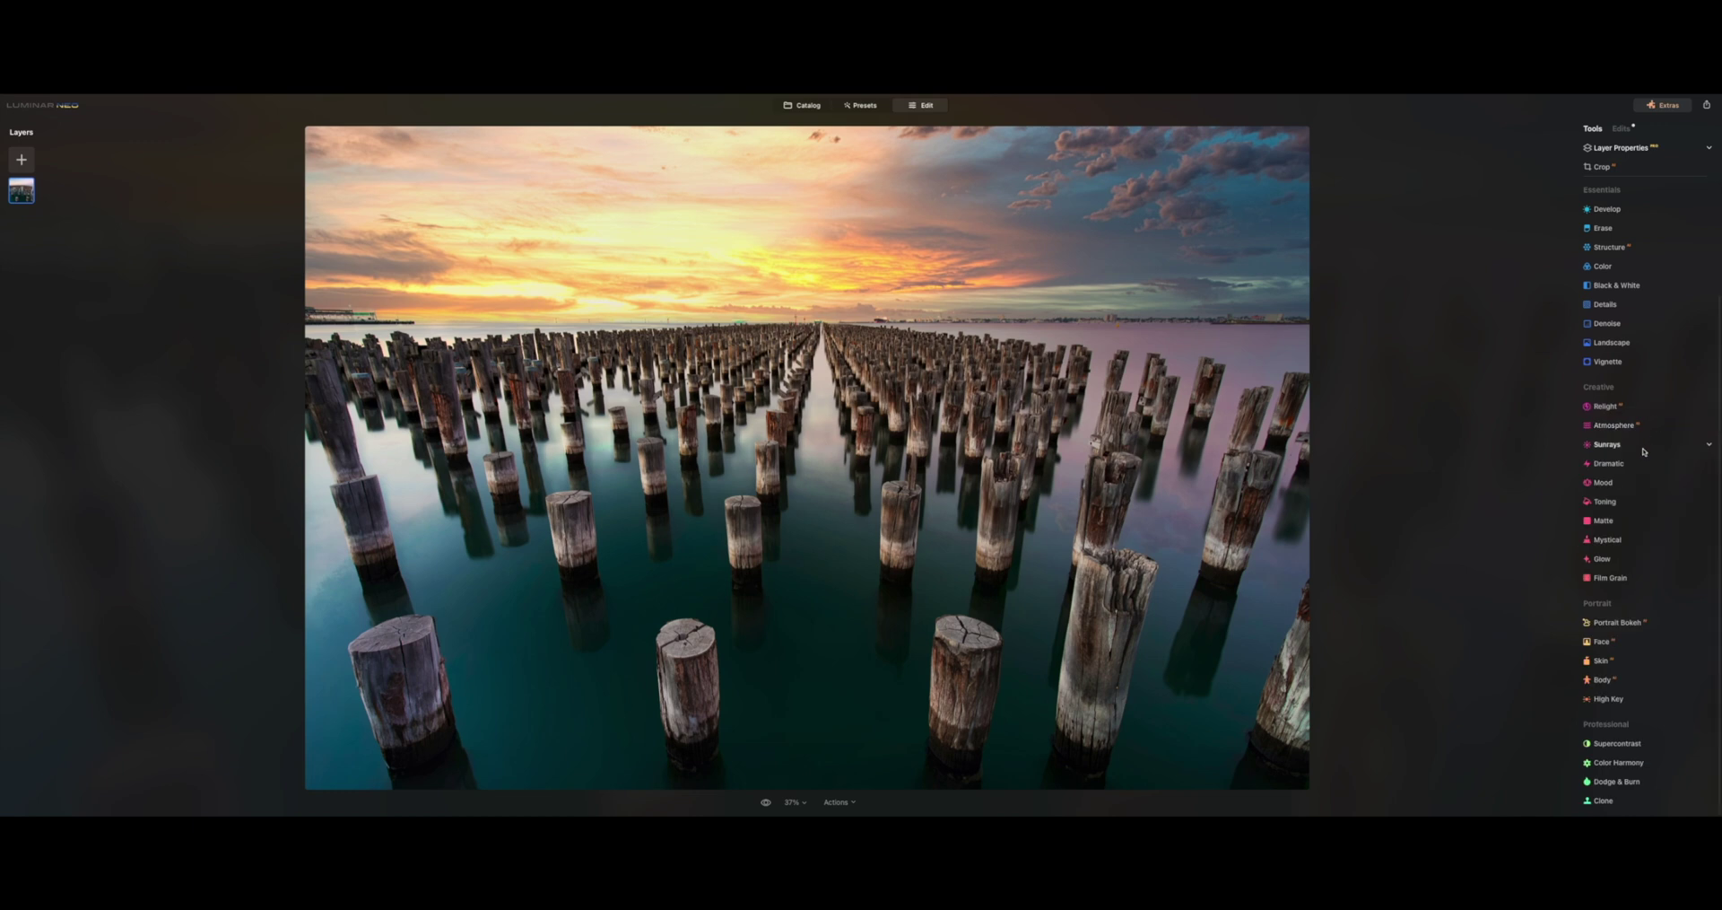
- Try the Atmosphere tool's Fog mode with an Amount of about 28 on the pier photo and reset the Amount to 0
click(1653, 430)
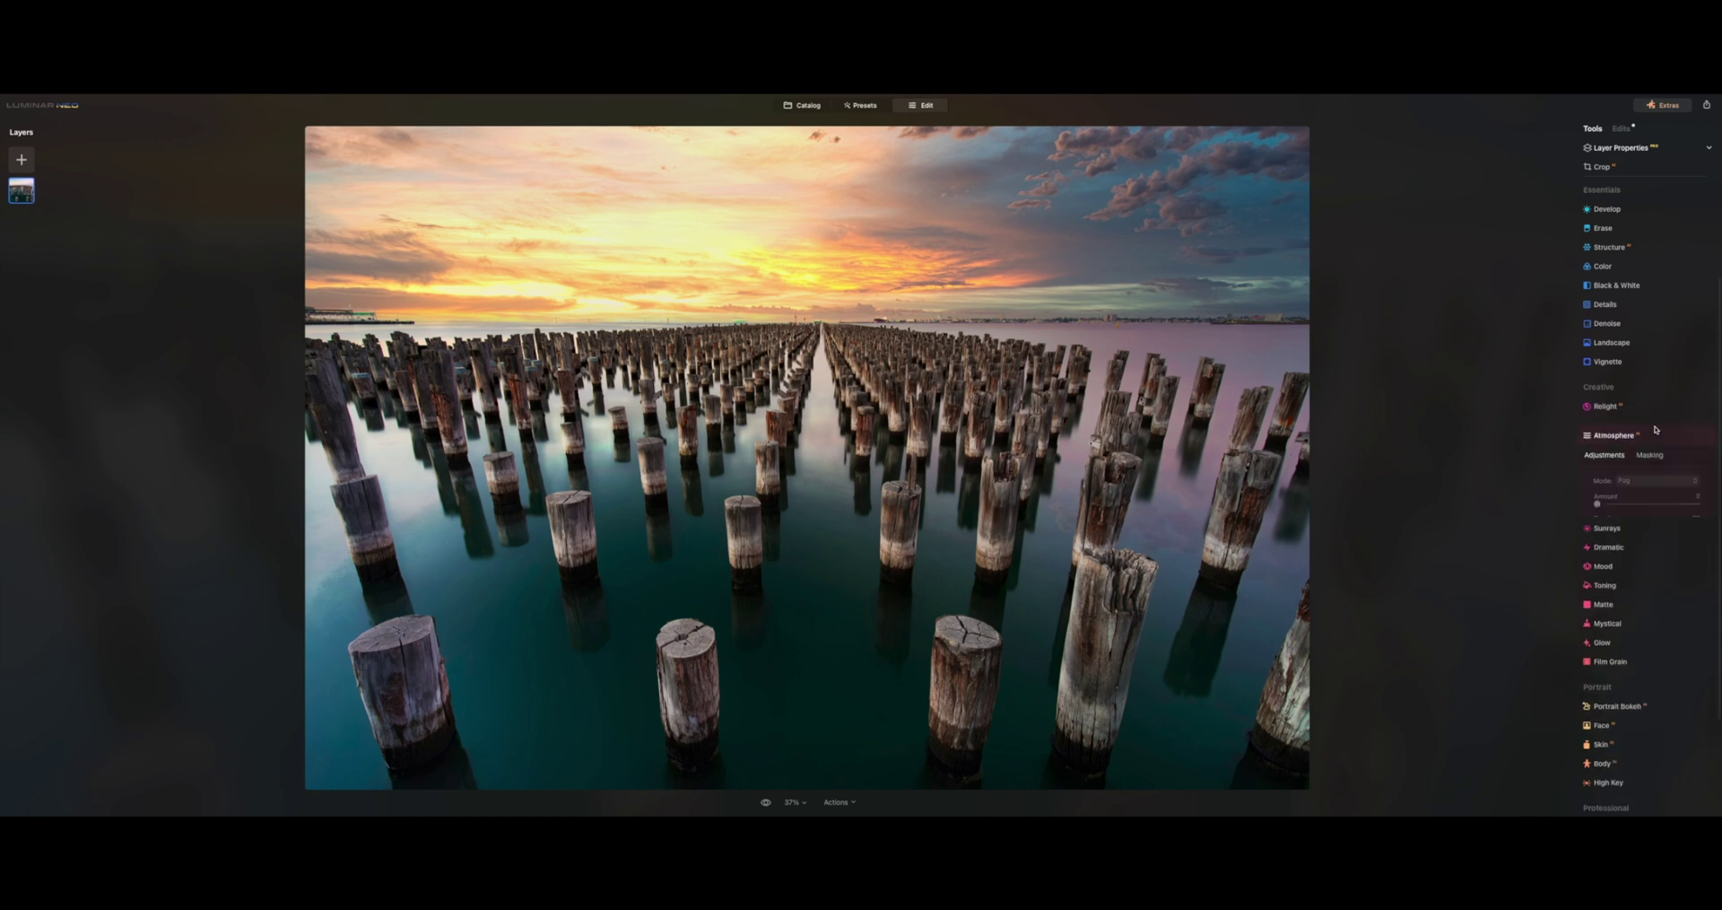
click(1650, 482)
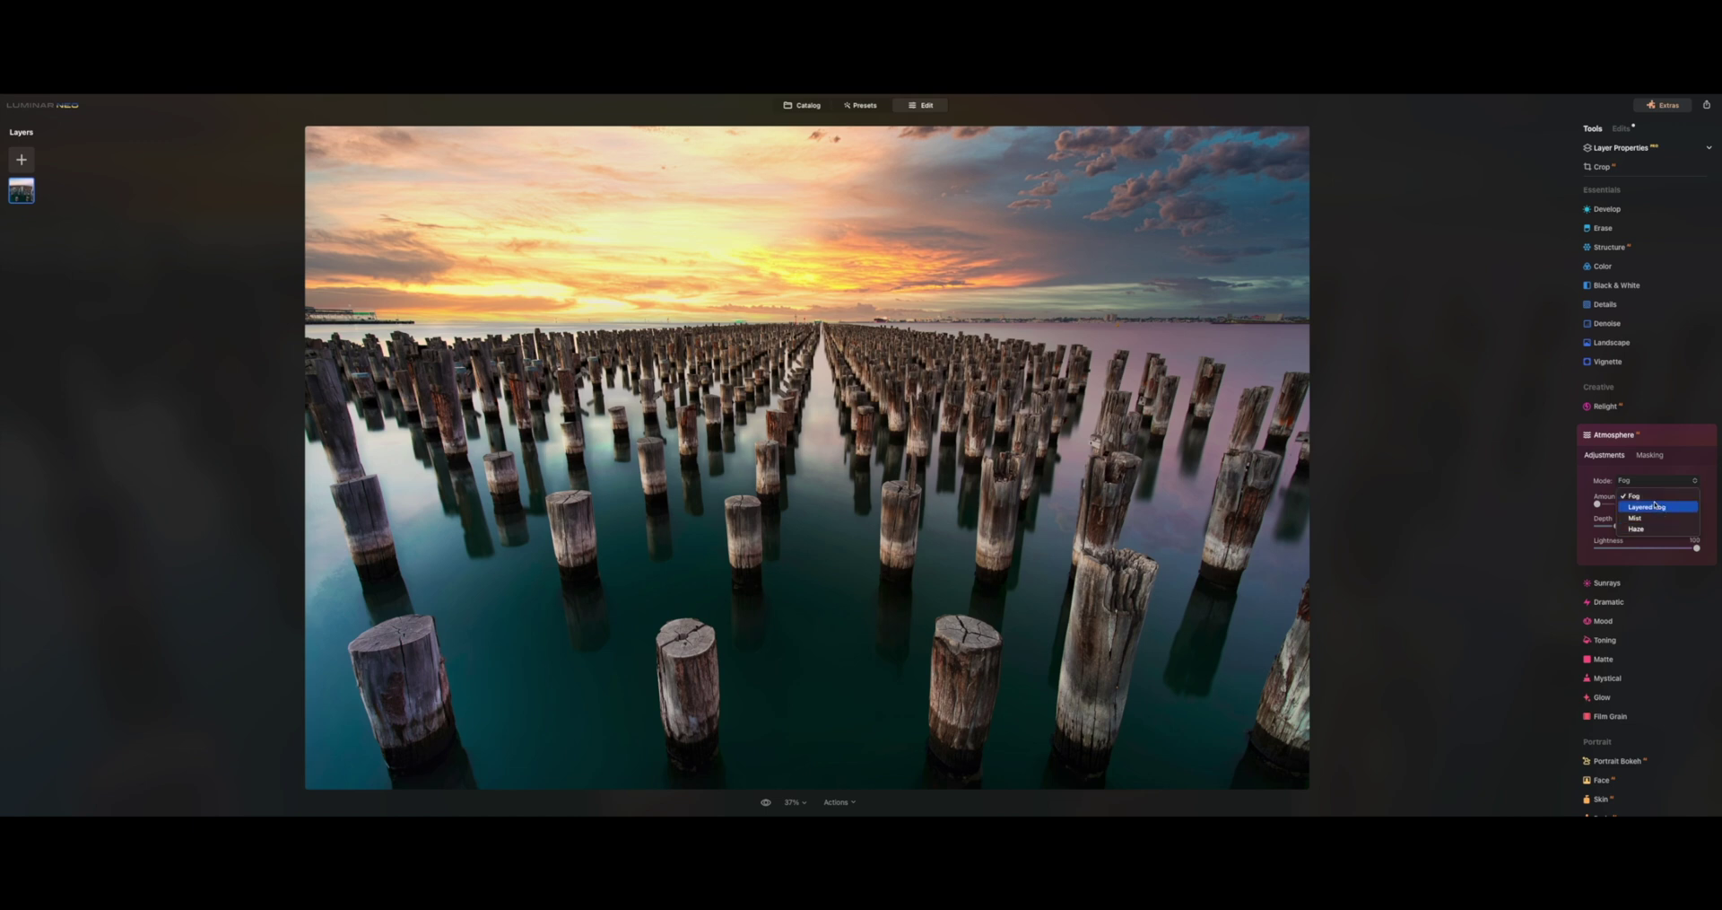
click(1656, 497)
drag(1614, 505, 1626, 506)
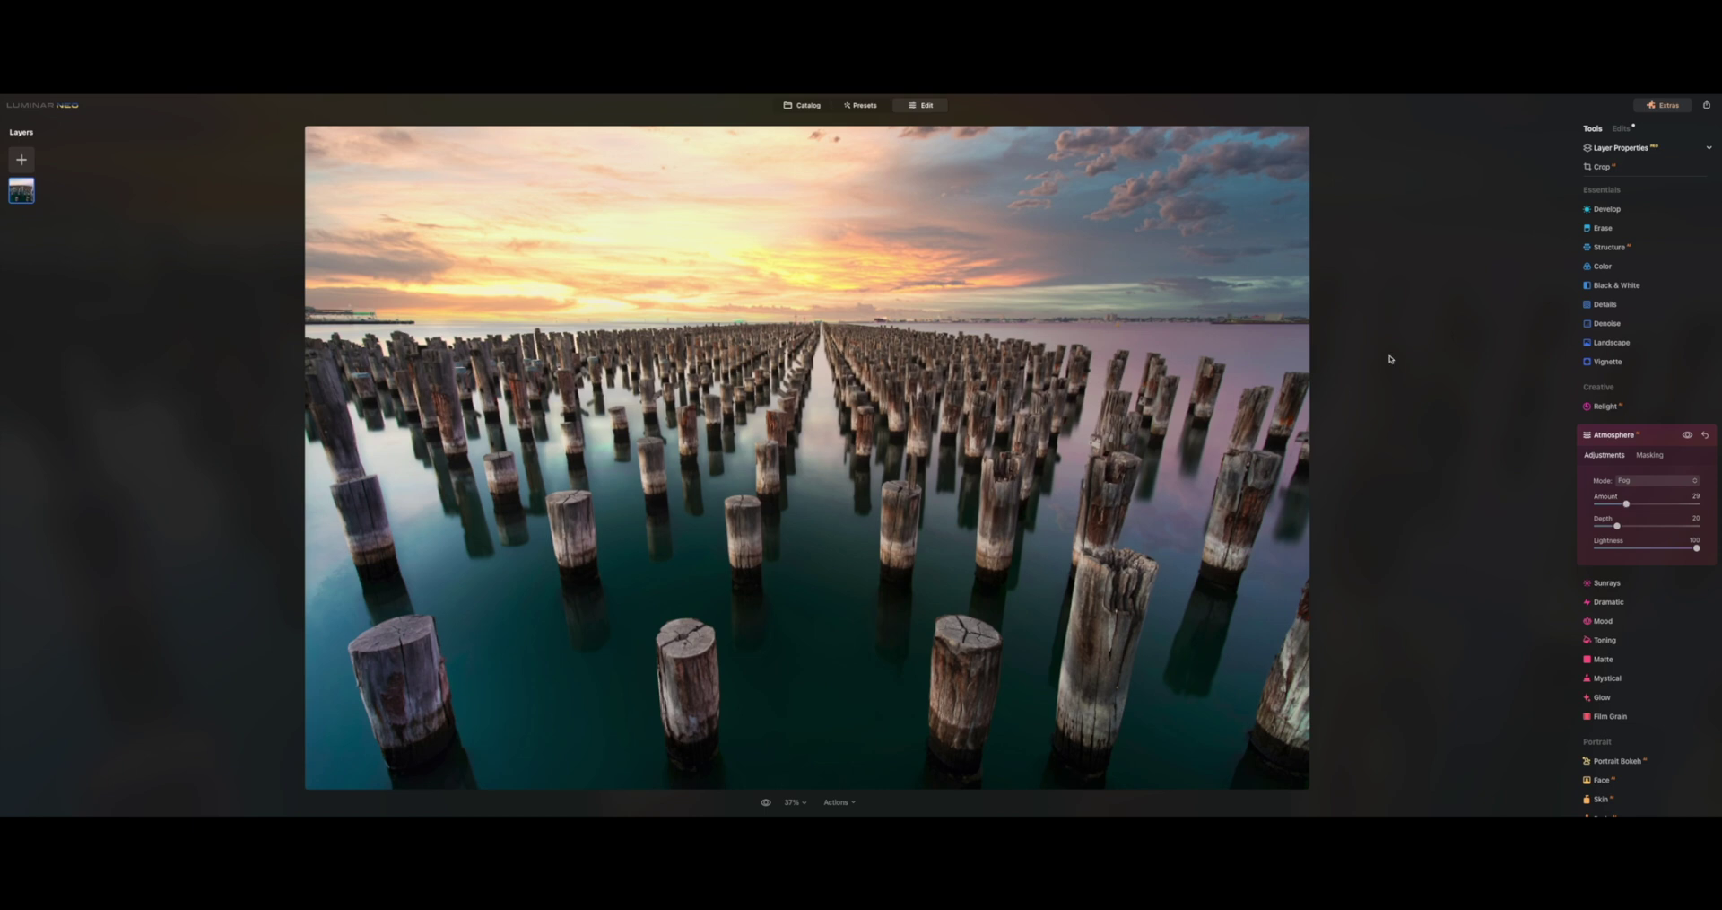
double_click(1626, 505)
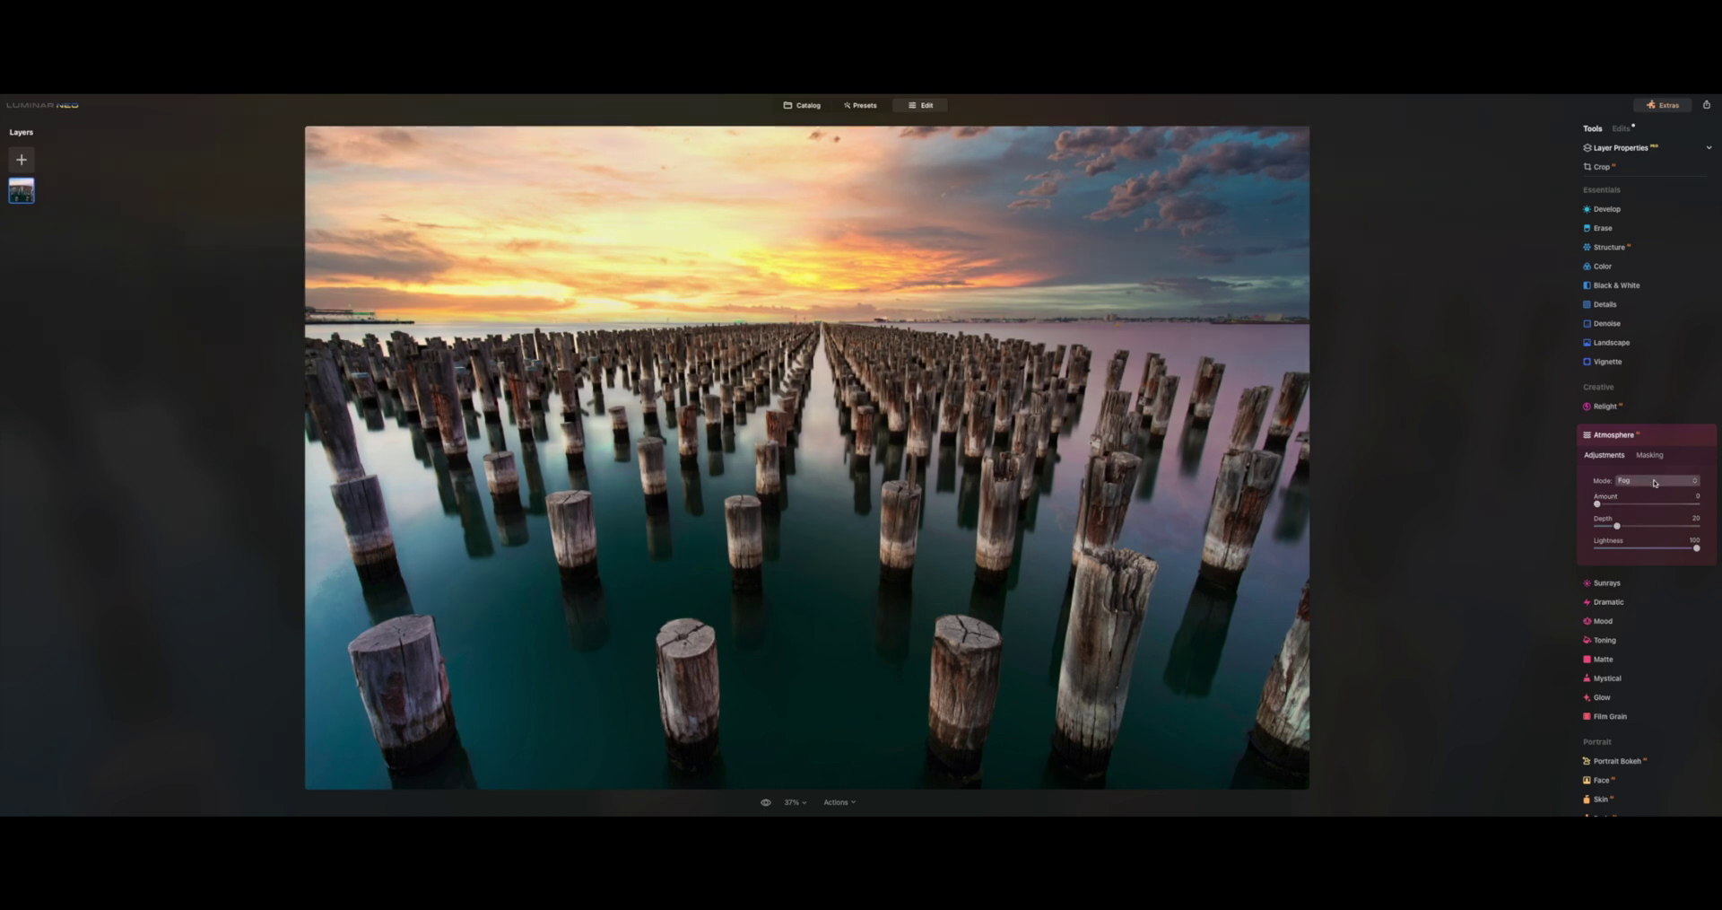
- Try the Layered Fog mode with Amount 51 and Depth 52, comparing Lightness at 0 and 100
click(1655, 483)
click(1642, 505)
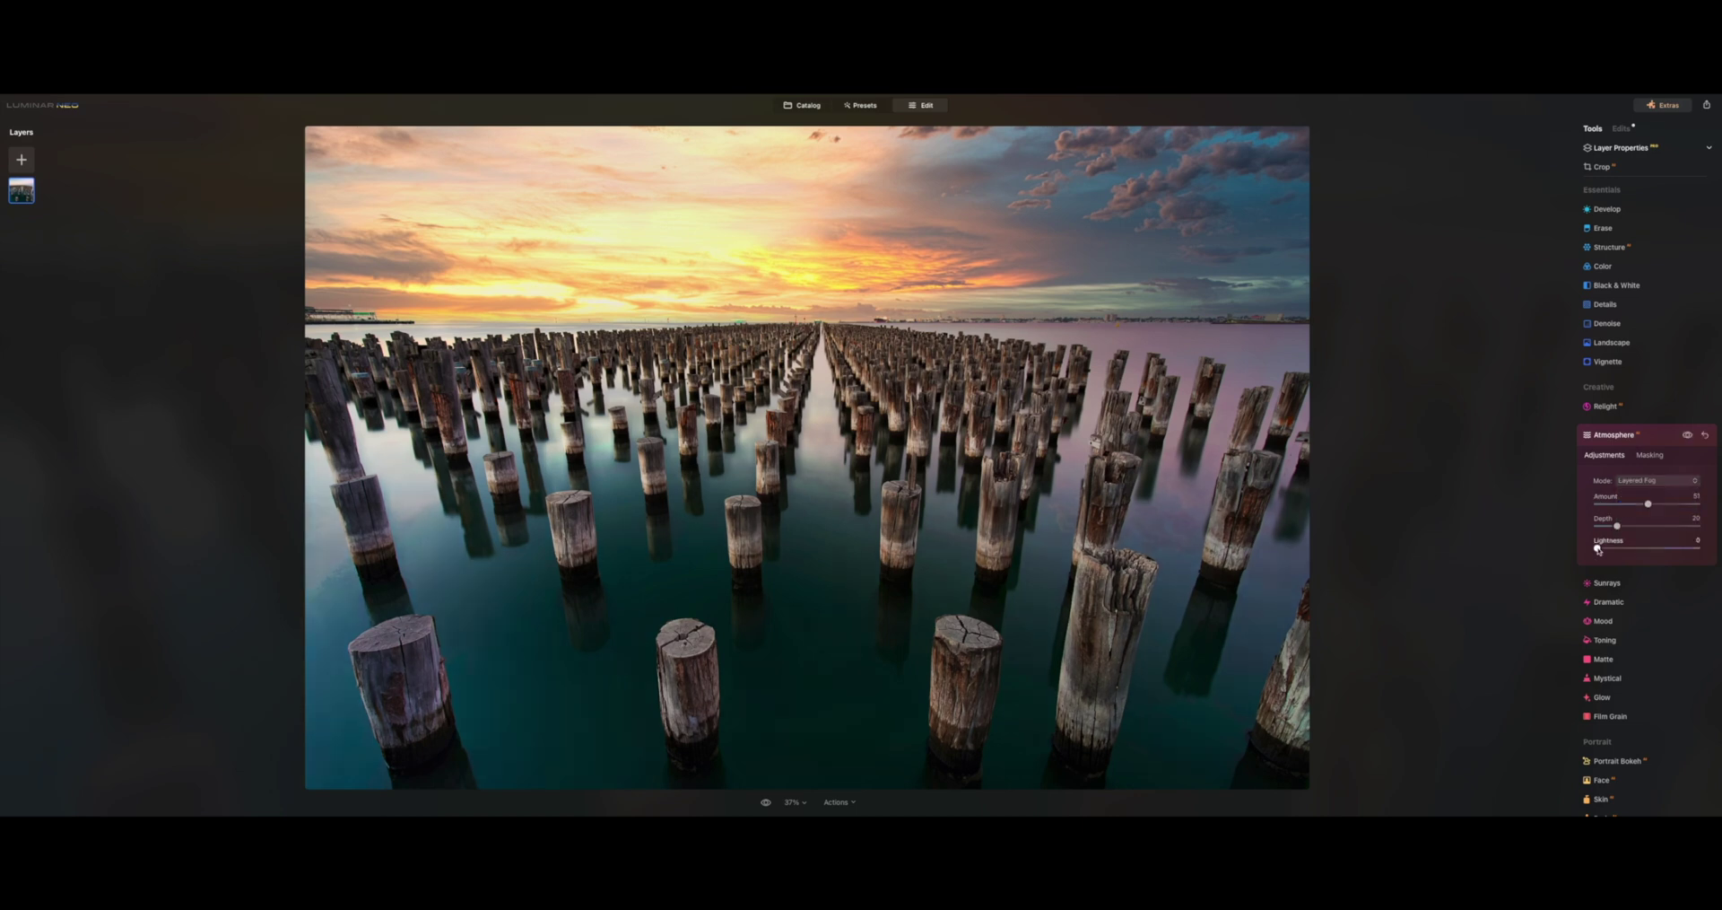
drag(1598, 549, 1649, 527)
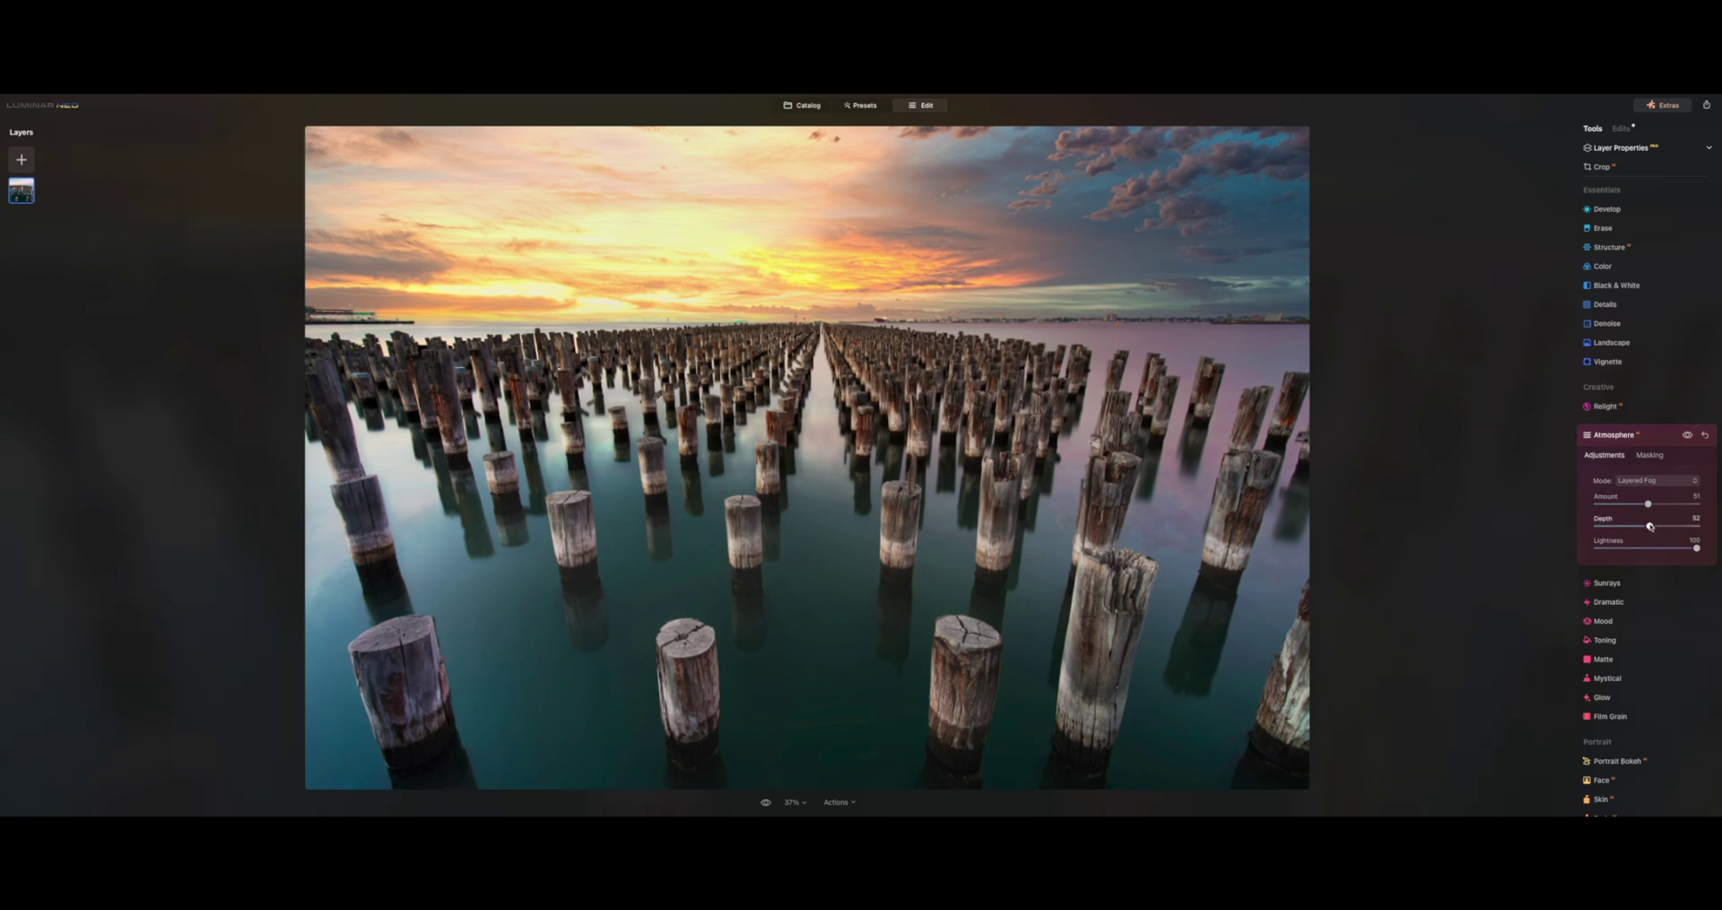
- Try the Mist mode with an Amount of 65 and reset the Amount to 0
click(1653, 482)
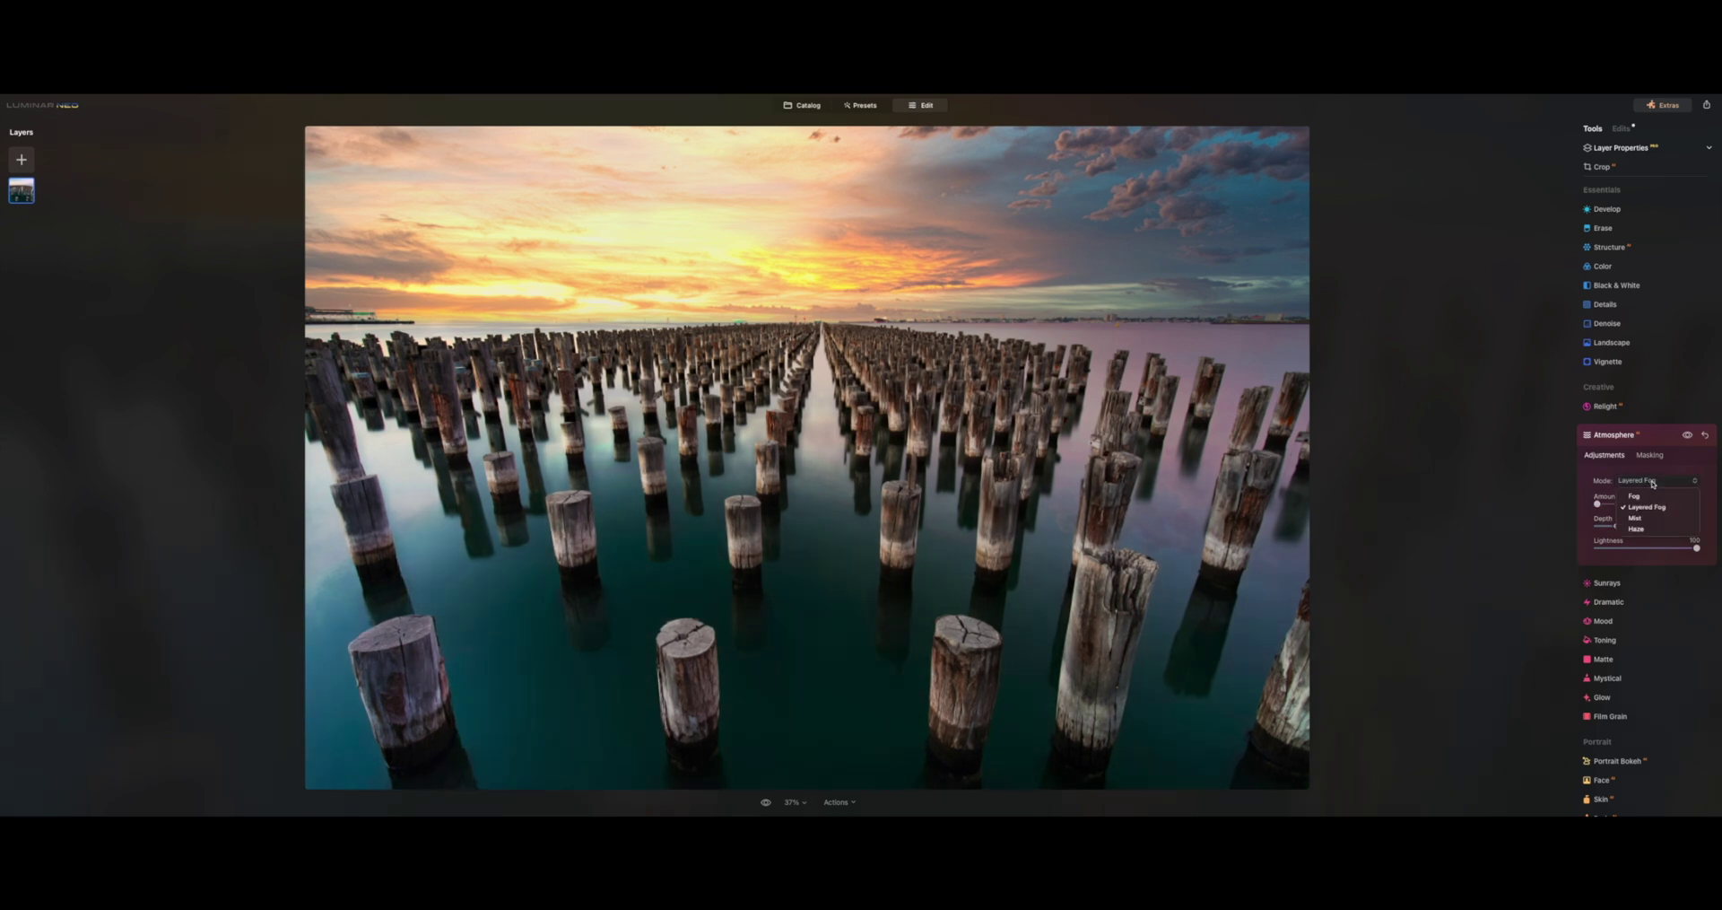
click(1655, 517)
drag(1597, 504, 1665, 507)
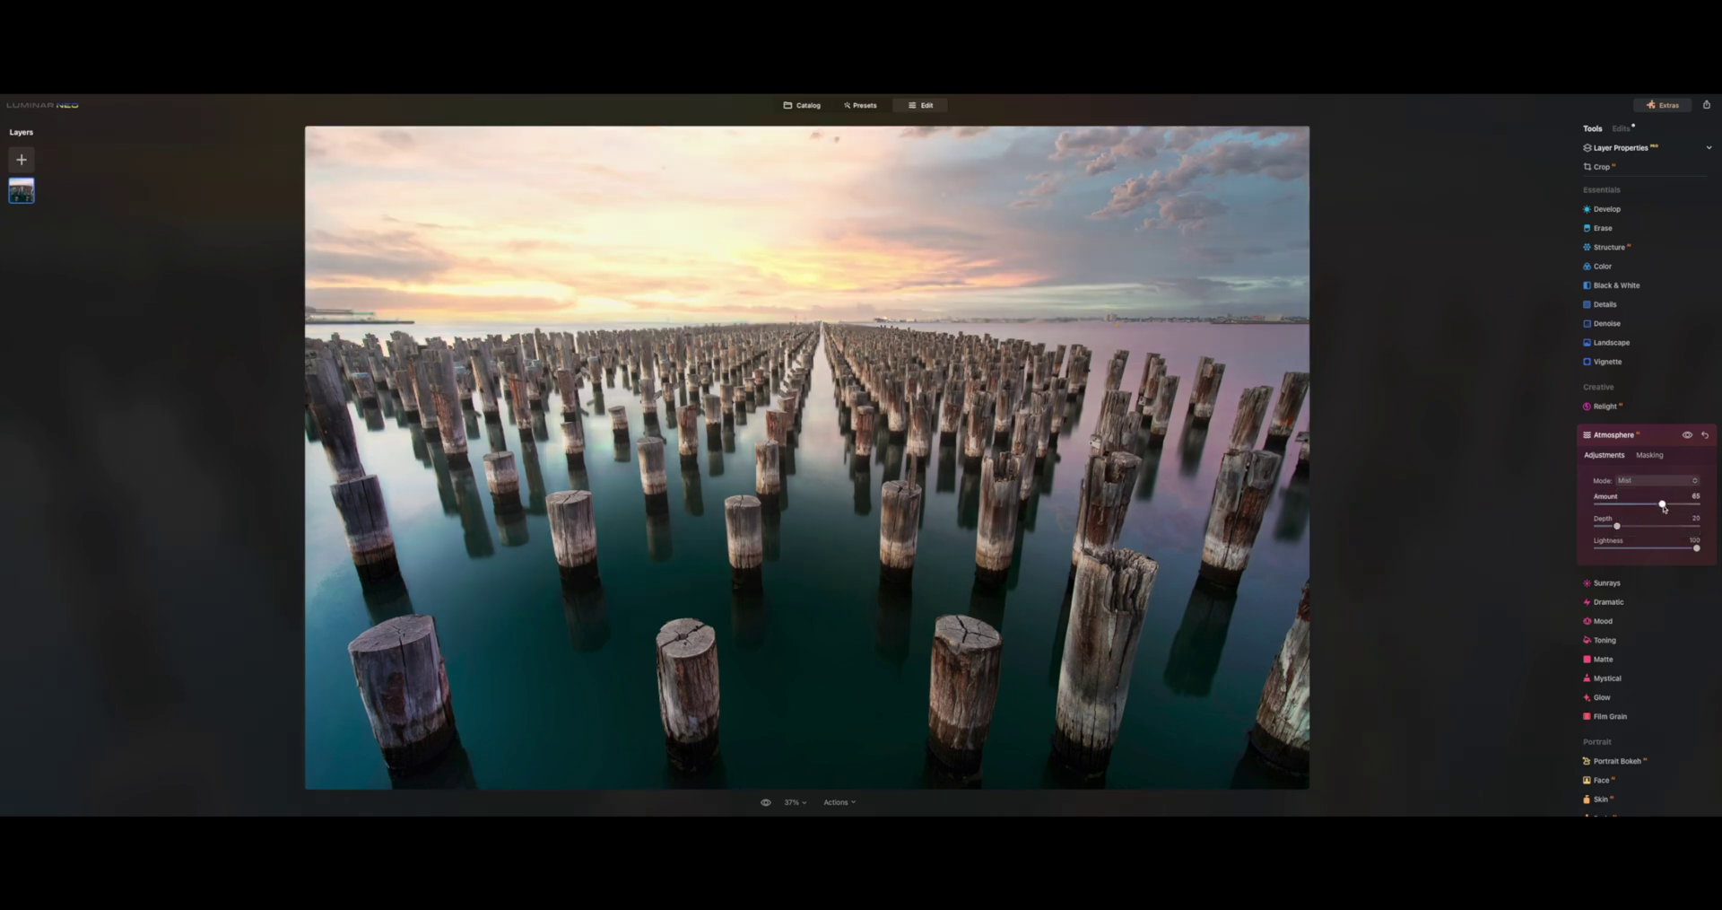
double_click(1665, 508)
- Try the Haze mode with Amount 60 and Depth 61, reset the whole Atmosphere tool and close it
click(1658, 480)
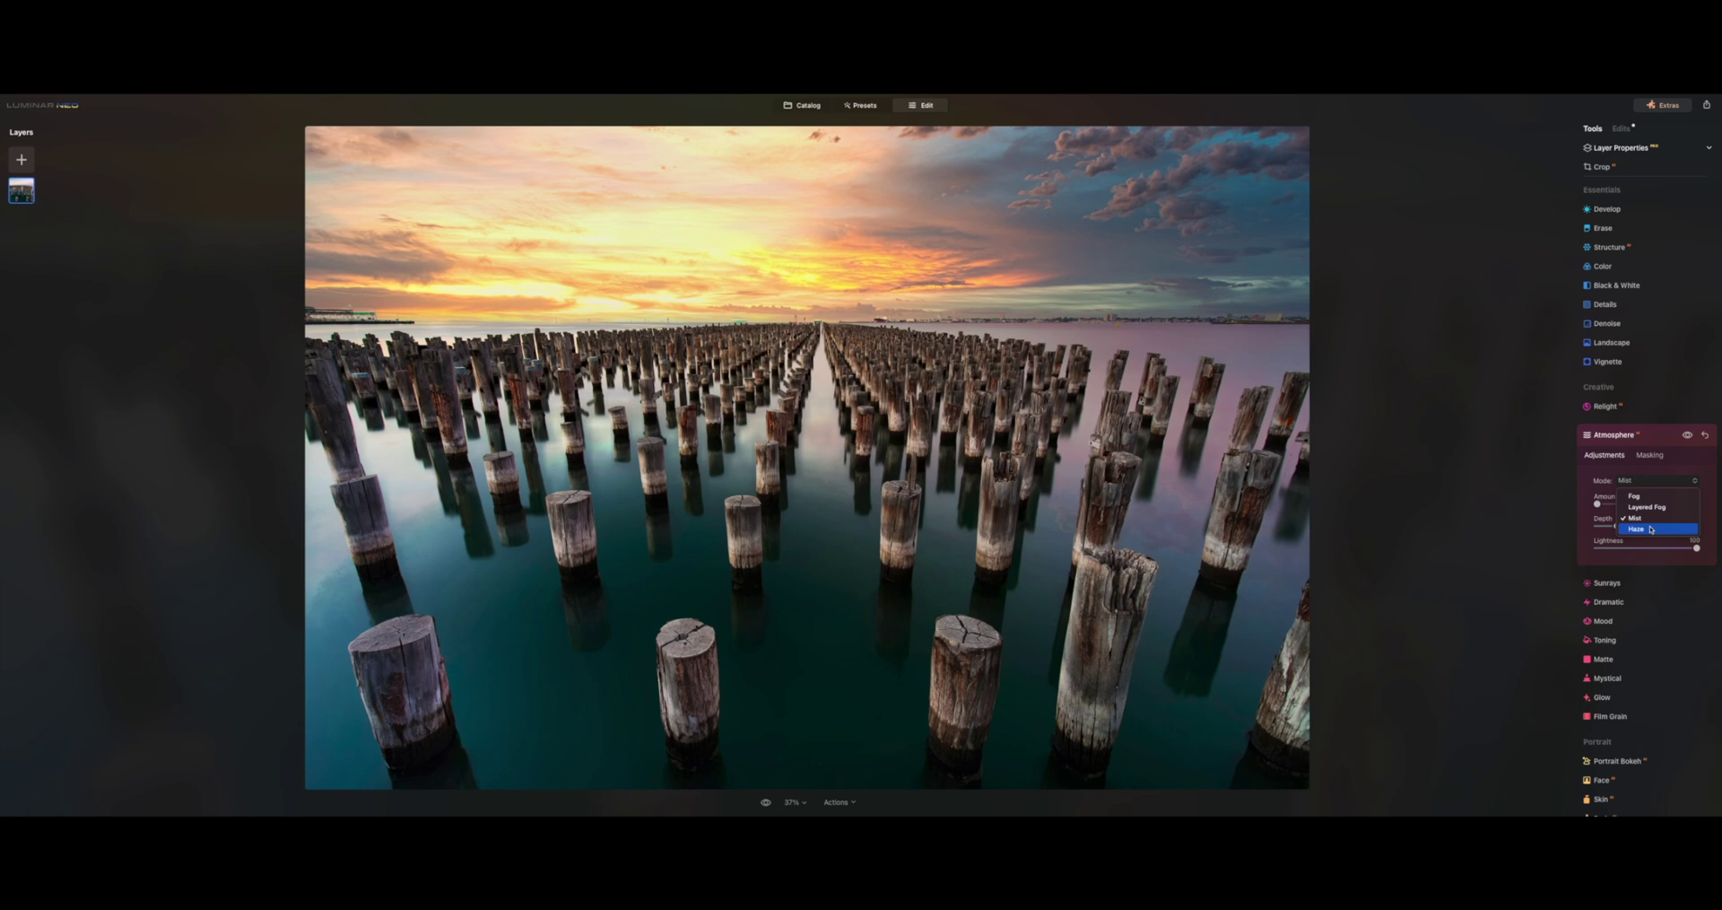
click(1650, 530)
drag(1597, 504, 1657, 505)
click(1659, 527)
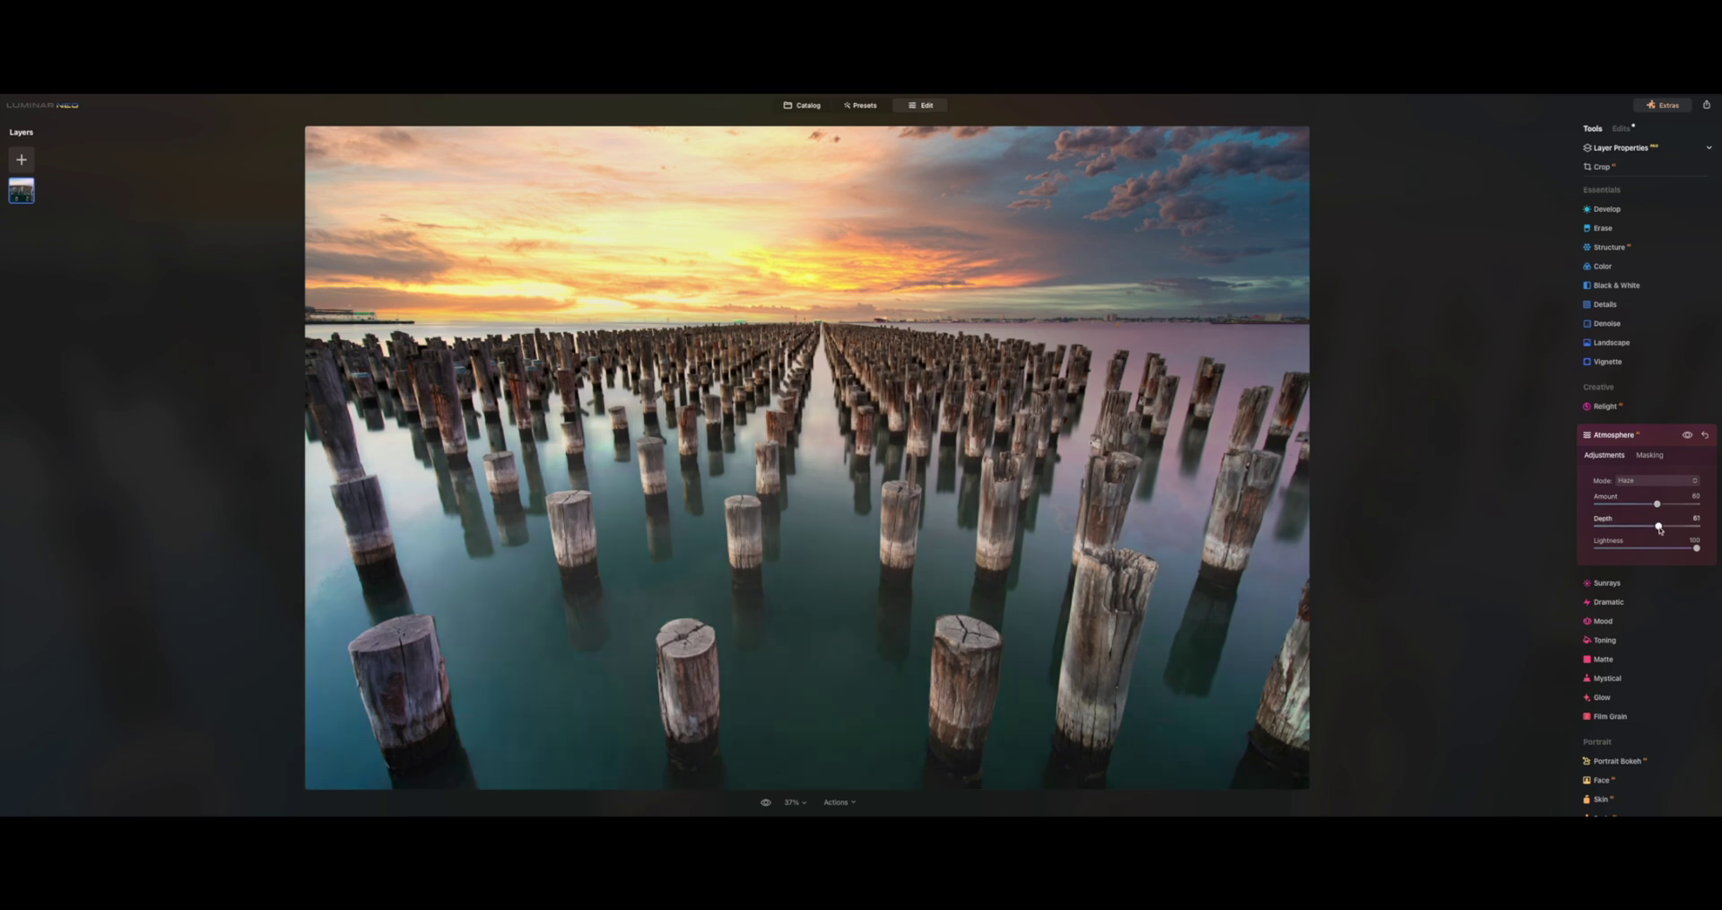
click(1705, 434)
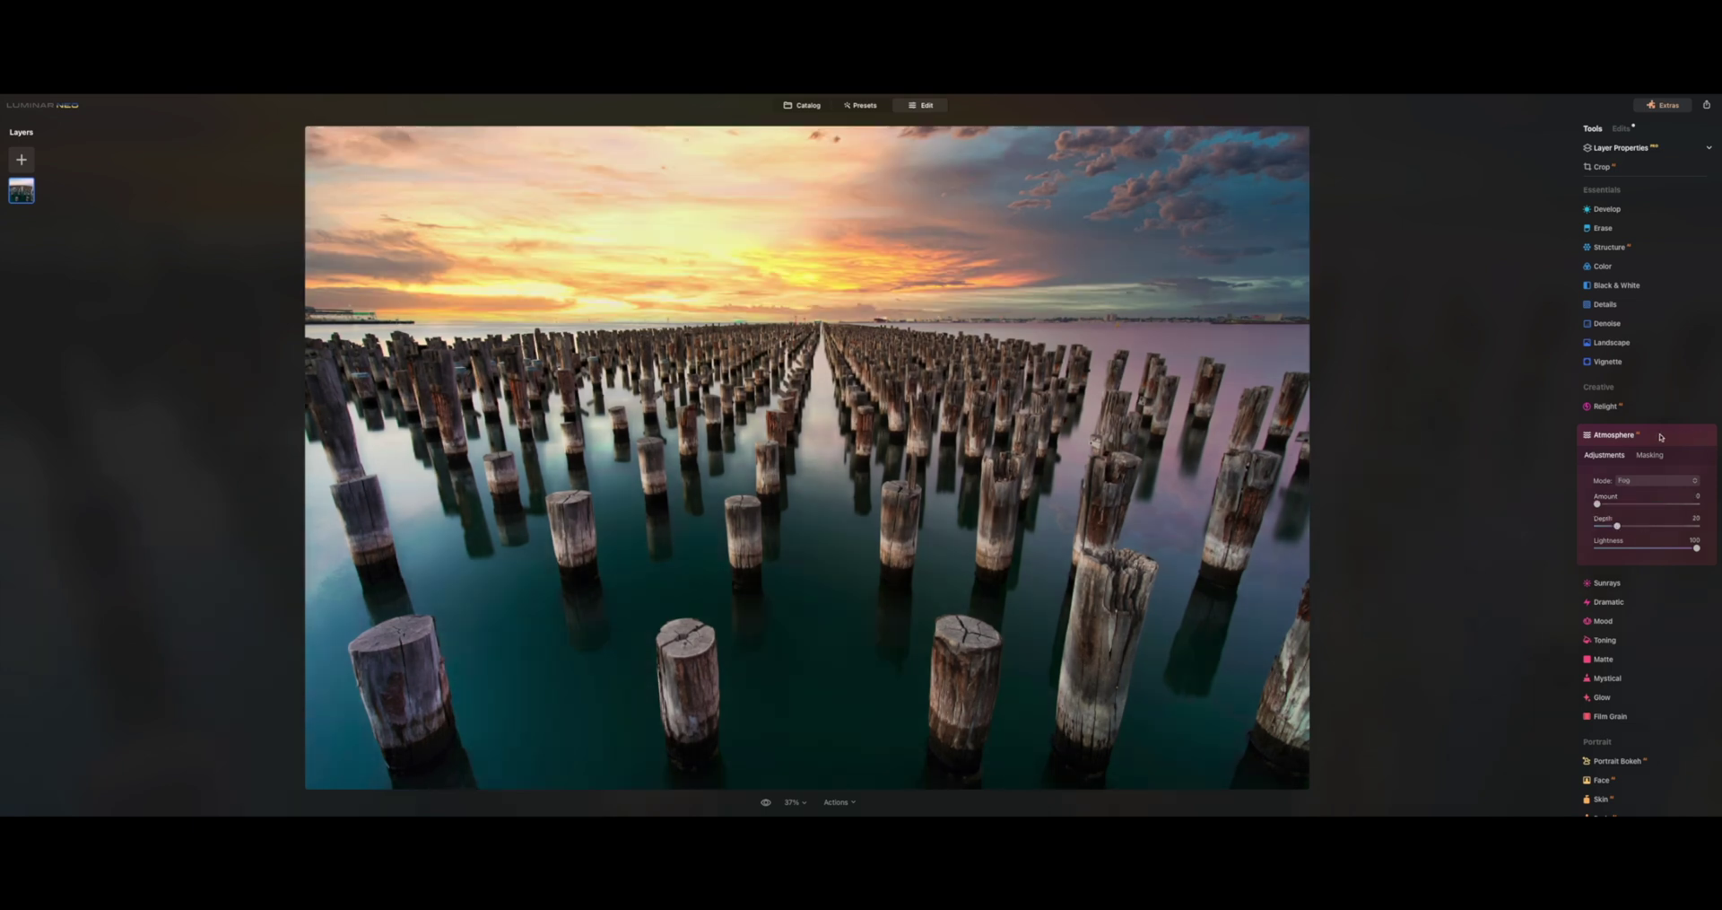
click(1660, 436)
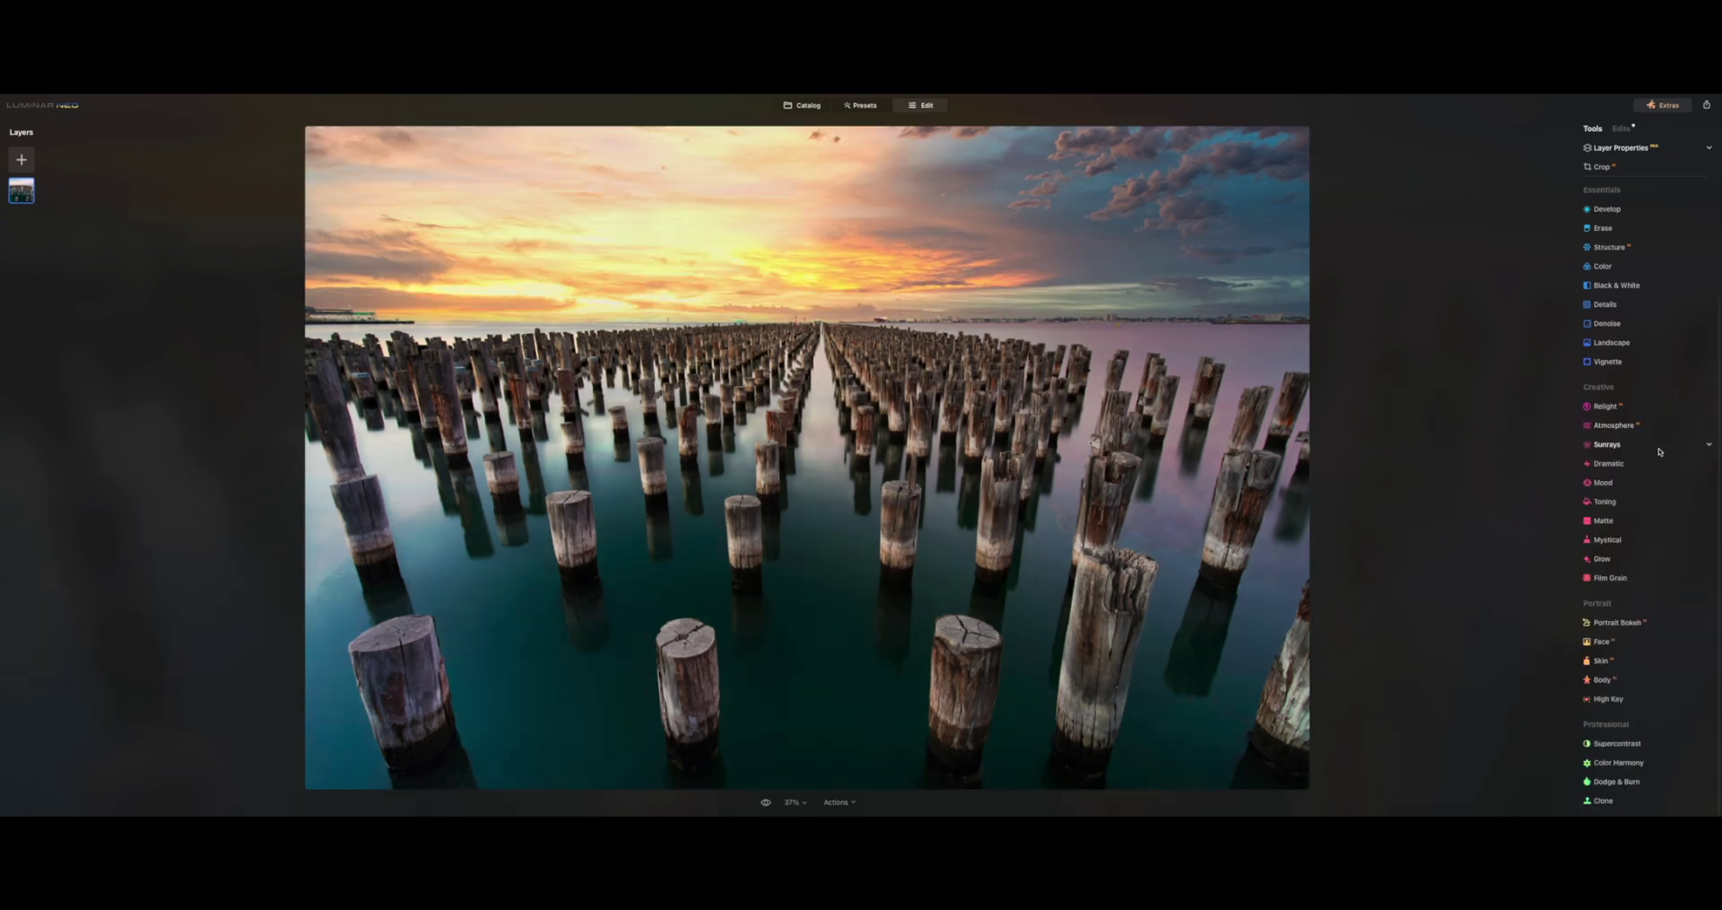
- In the Sunrays tool, place the sun center low in the bright left part of the sky and set Amount to about 15
click(1648, 449)
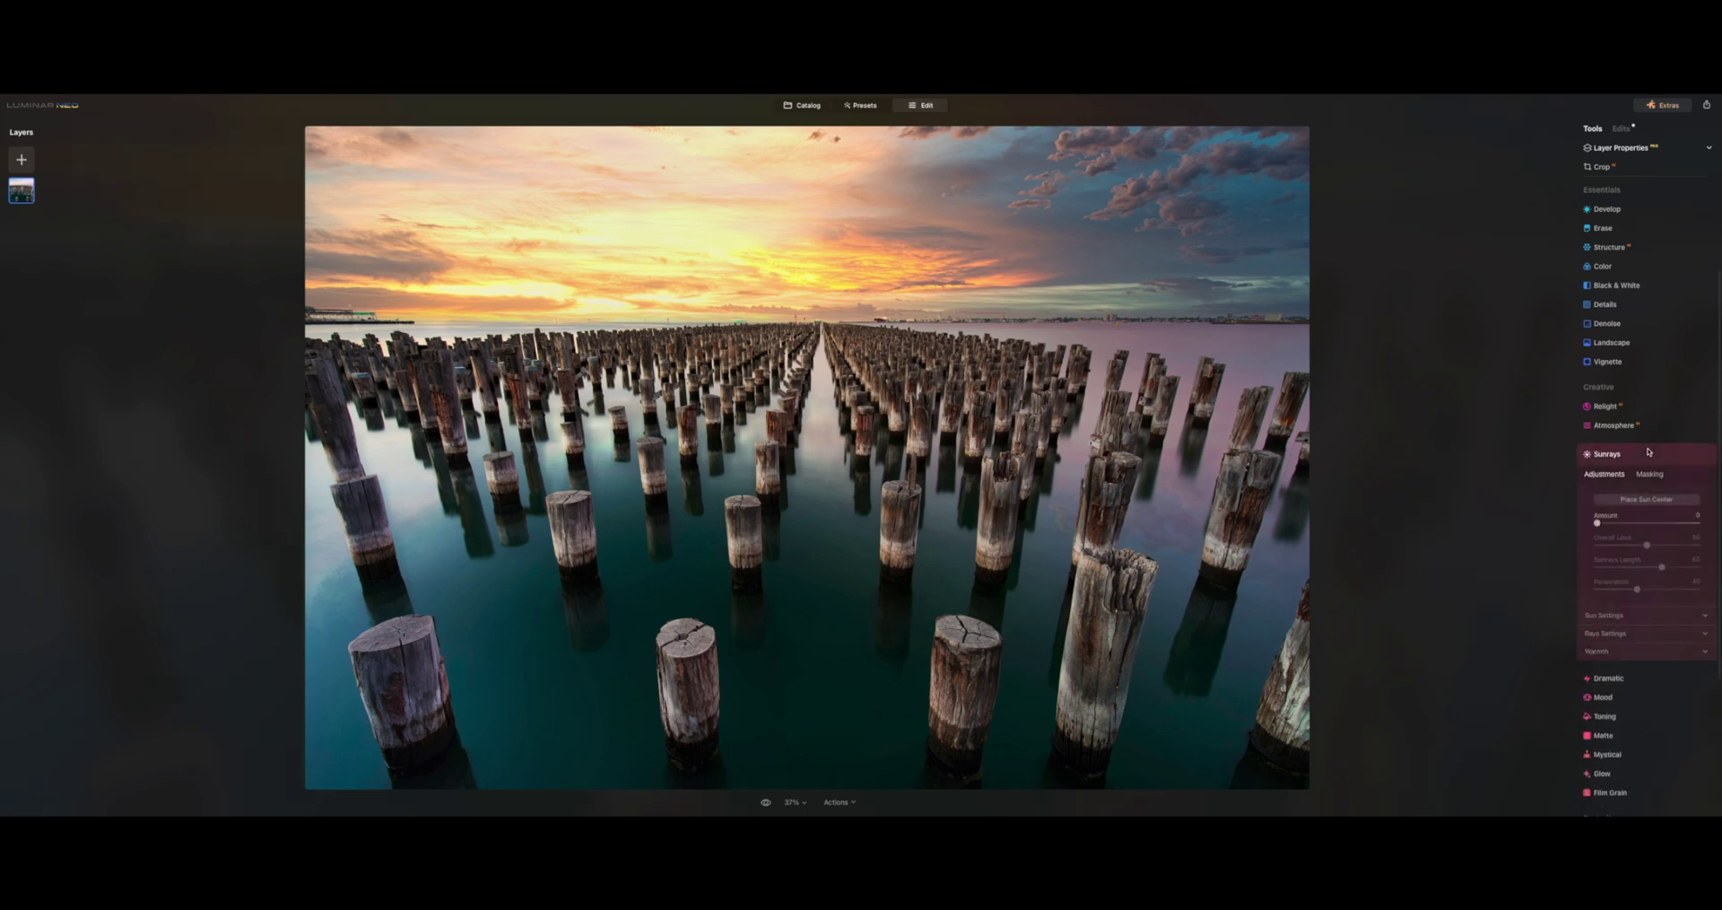
click(1655, 500)
mouse_move(606, 259)
mouse_down()
mouse_move(534, 288)
mouse_move(594, 305)
mouse_move(545, 289)
mouse_up()
click(1619, 524)
drag(1620, 526, 1613, 526)
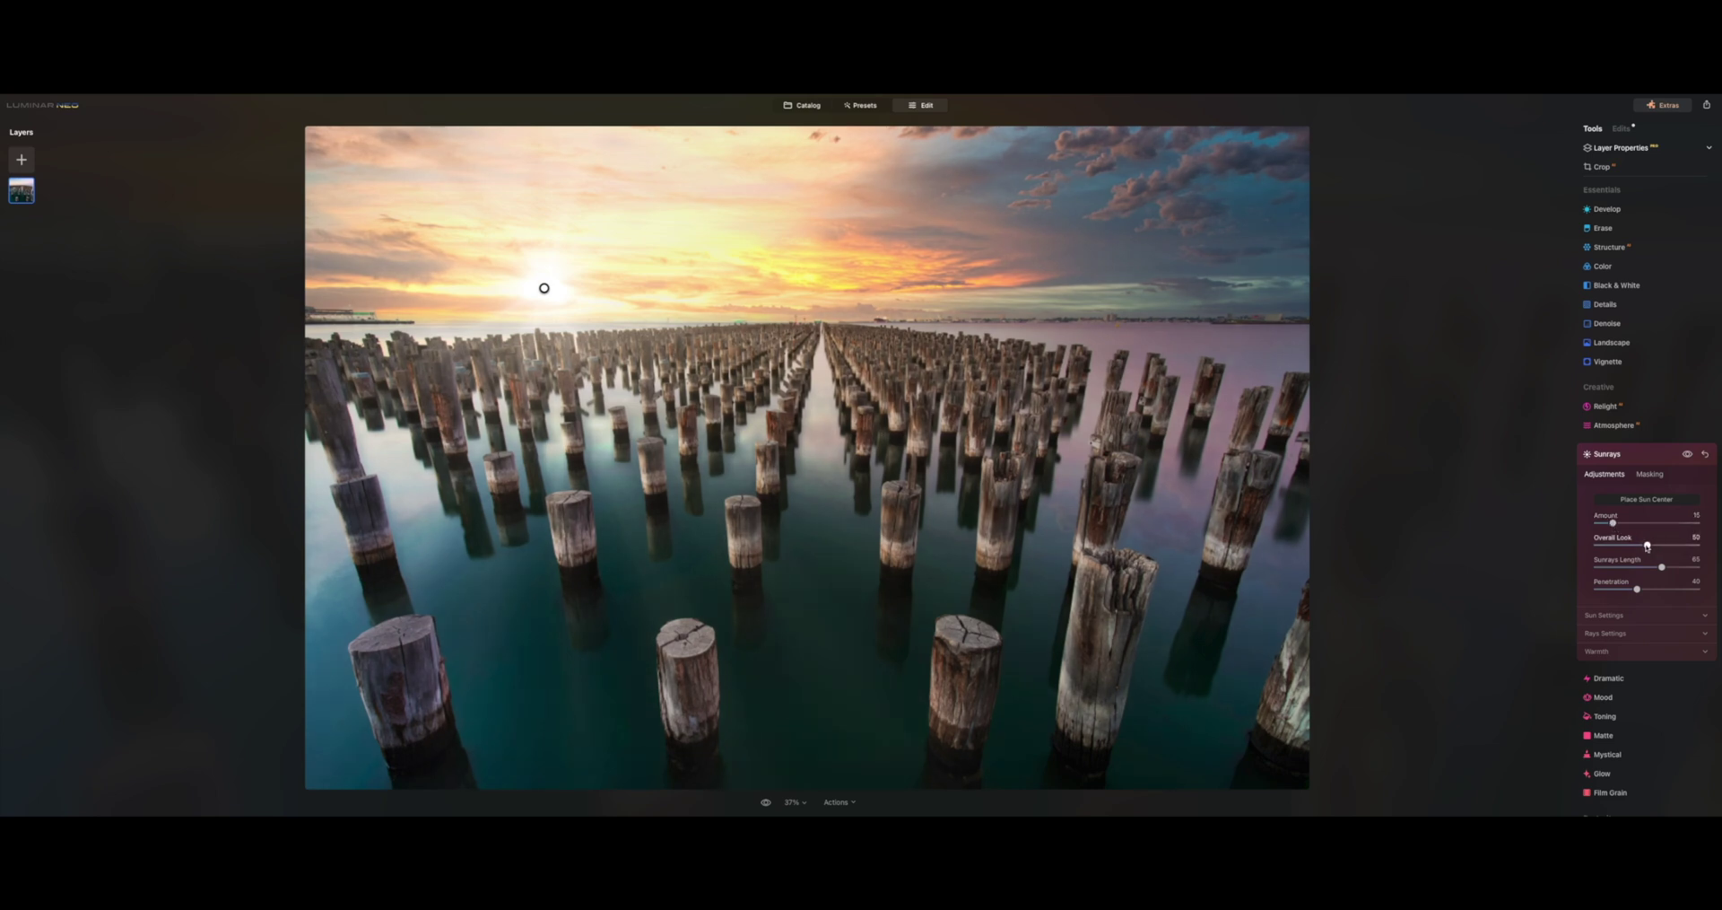
- Try a near-maximum Sunrays Length and a Penetration of 60, resetting each to its default
drag(1661, 567, 1710, 569)
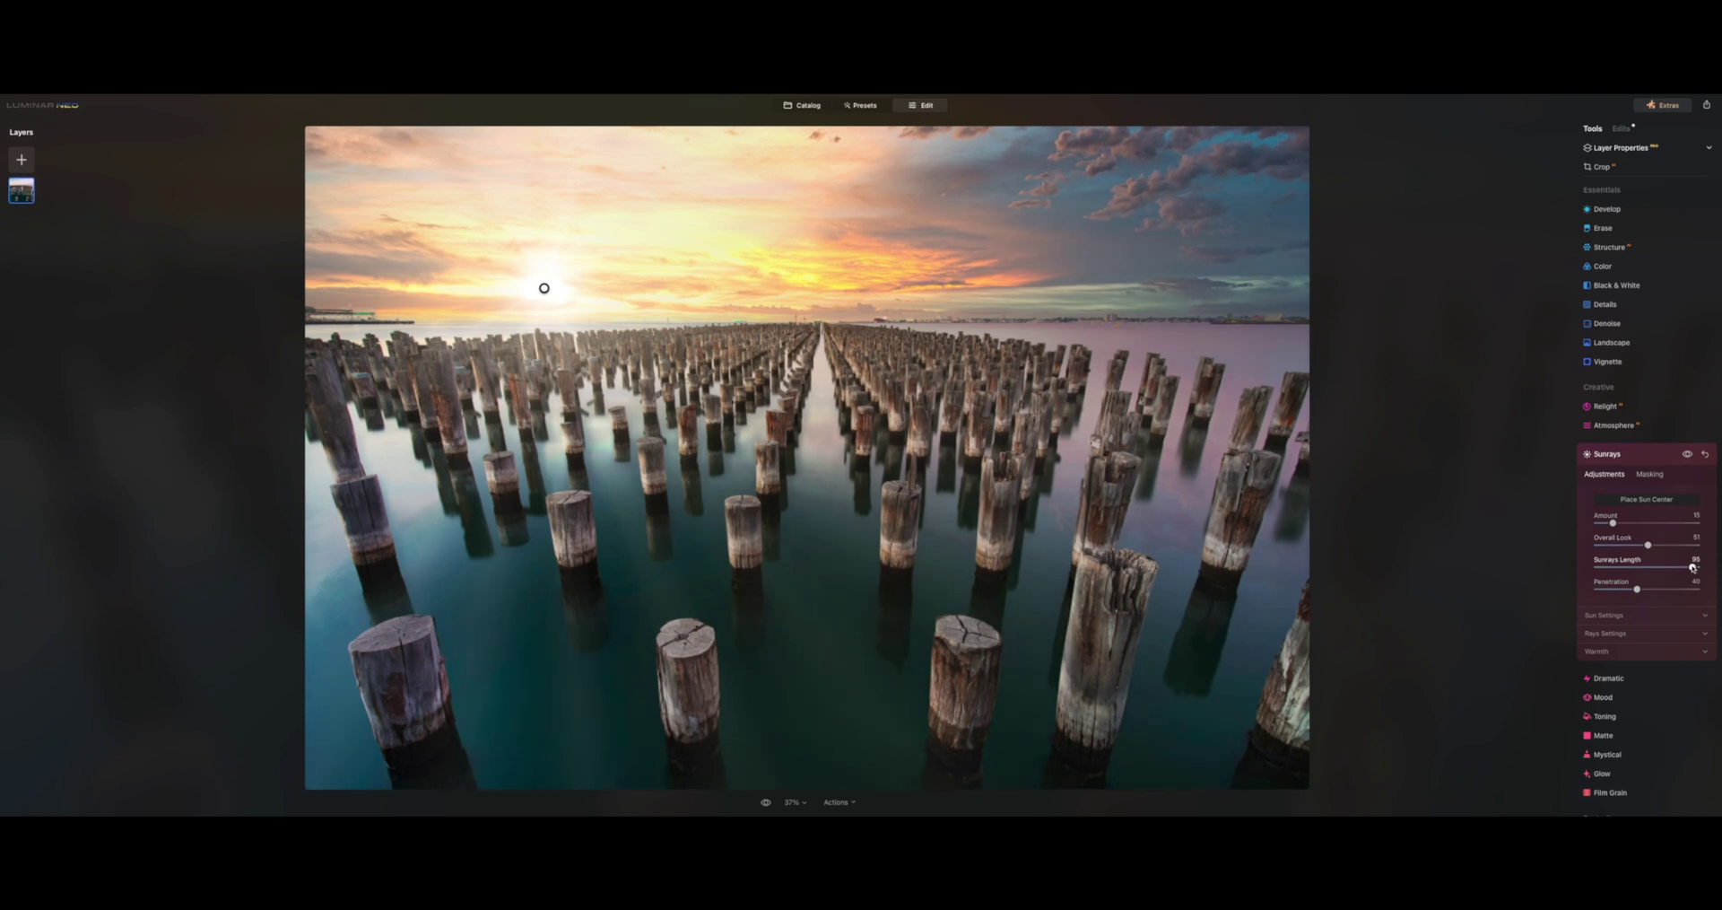
double_click(1697, 567)
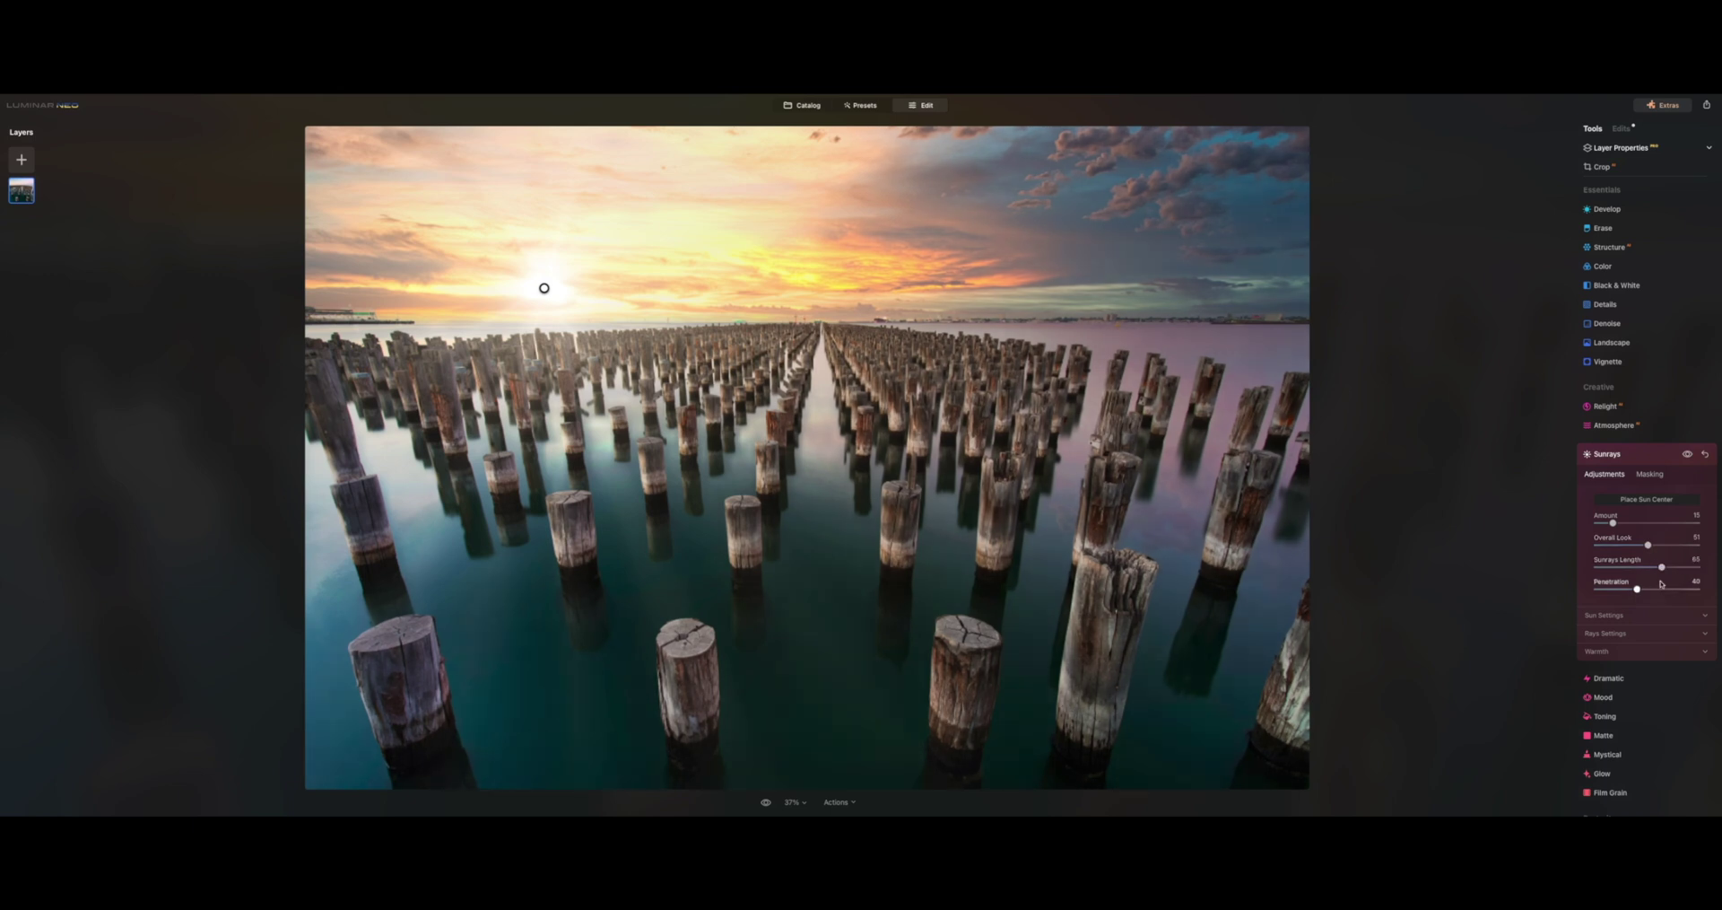
mouse_move(1637, 588)
mouse_down()
mouse_move(1683, 591)
mouse_move(1663, 592)
mouse_up()
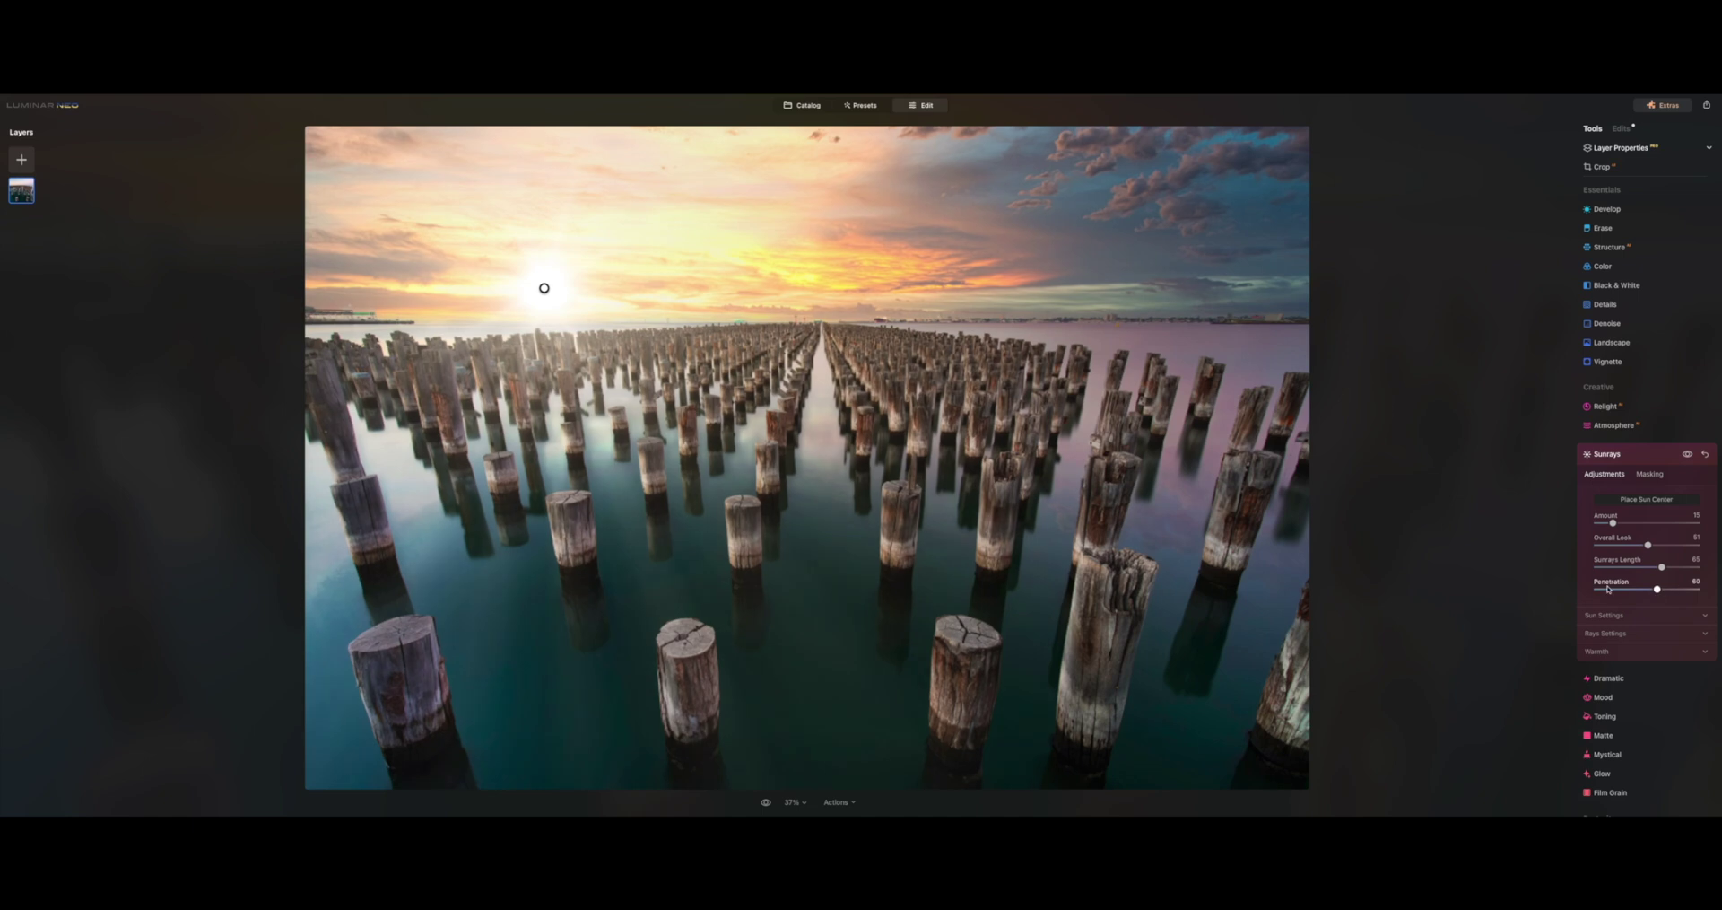
double_click(1656, 589)
- Set the Sun Radius to 8, the Sun Glow Amount to 84 and the overall sunrays Amount to 40
click(1657, 616)
mouse_move(1637, 644)
mouse_down()
mouse_move(1568, 644)
mouse_move(1605, 645)
mouse_up()
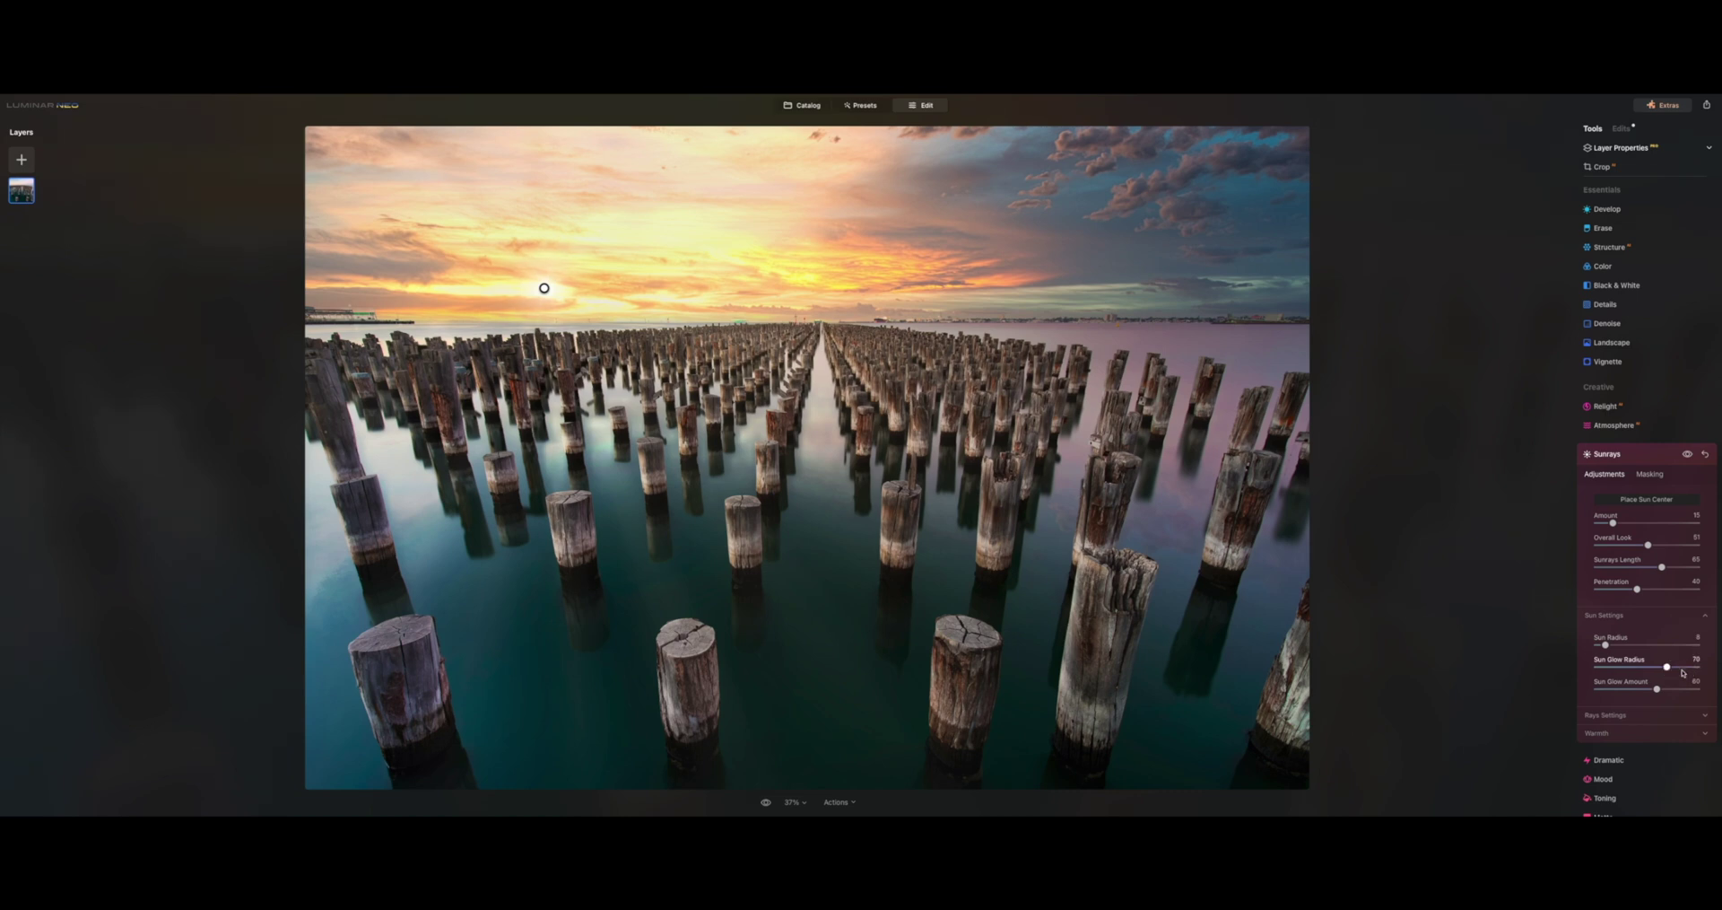
drag(1658, 688, 1681, 688)
mouse_move(1612, 523)
mouse_down()
mouse_move(1658, 528)
mouse_move(1641, 528)
mouse_up()
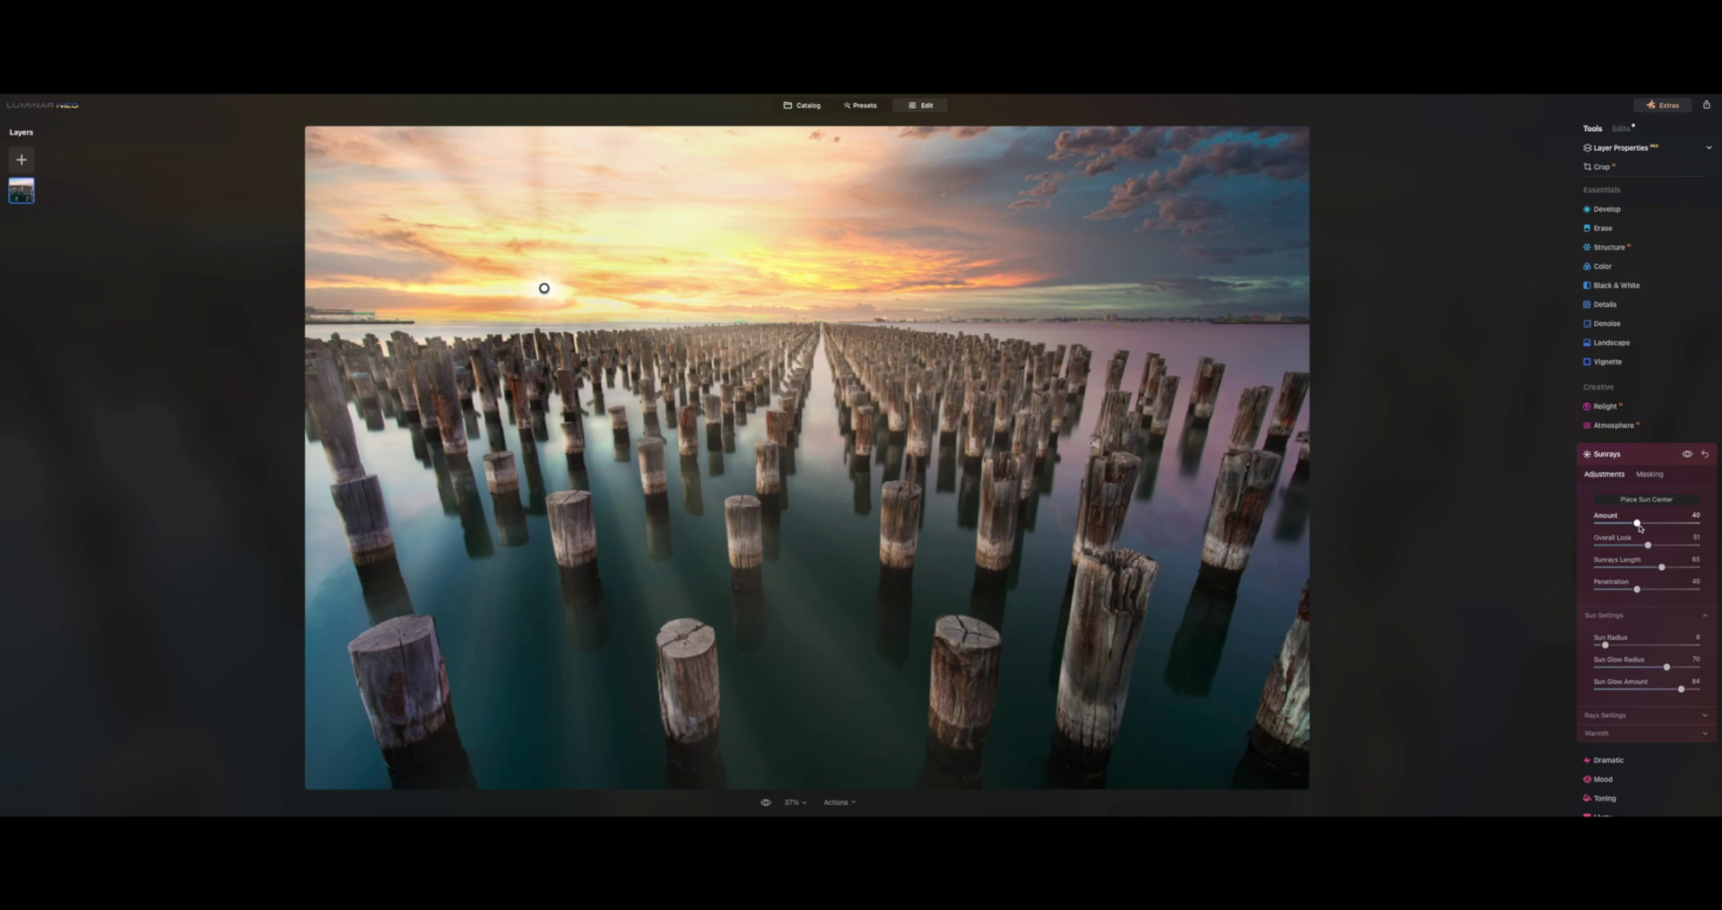
- In the sunrays' ray settings, set Number of Sunrays to about 76 and Randomize to about 55
click(1638, 714)
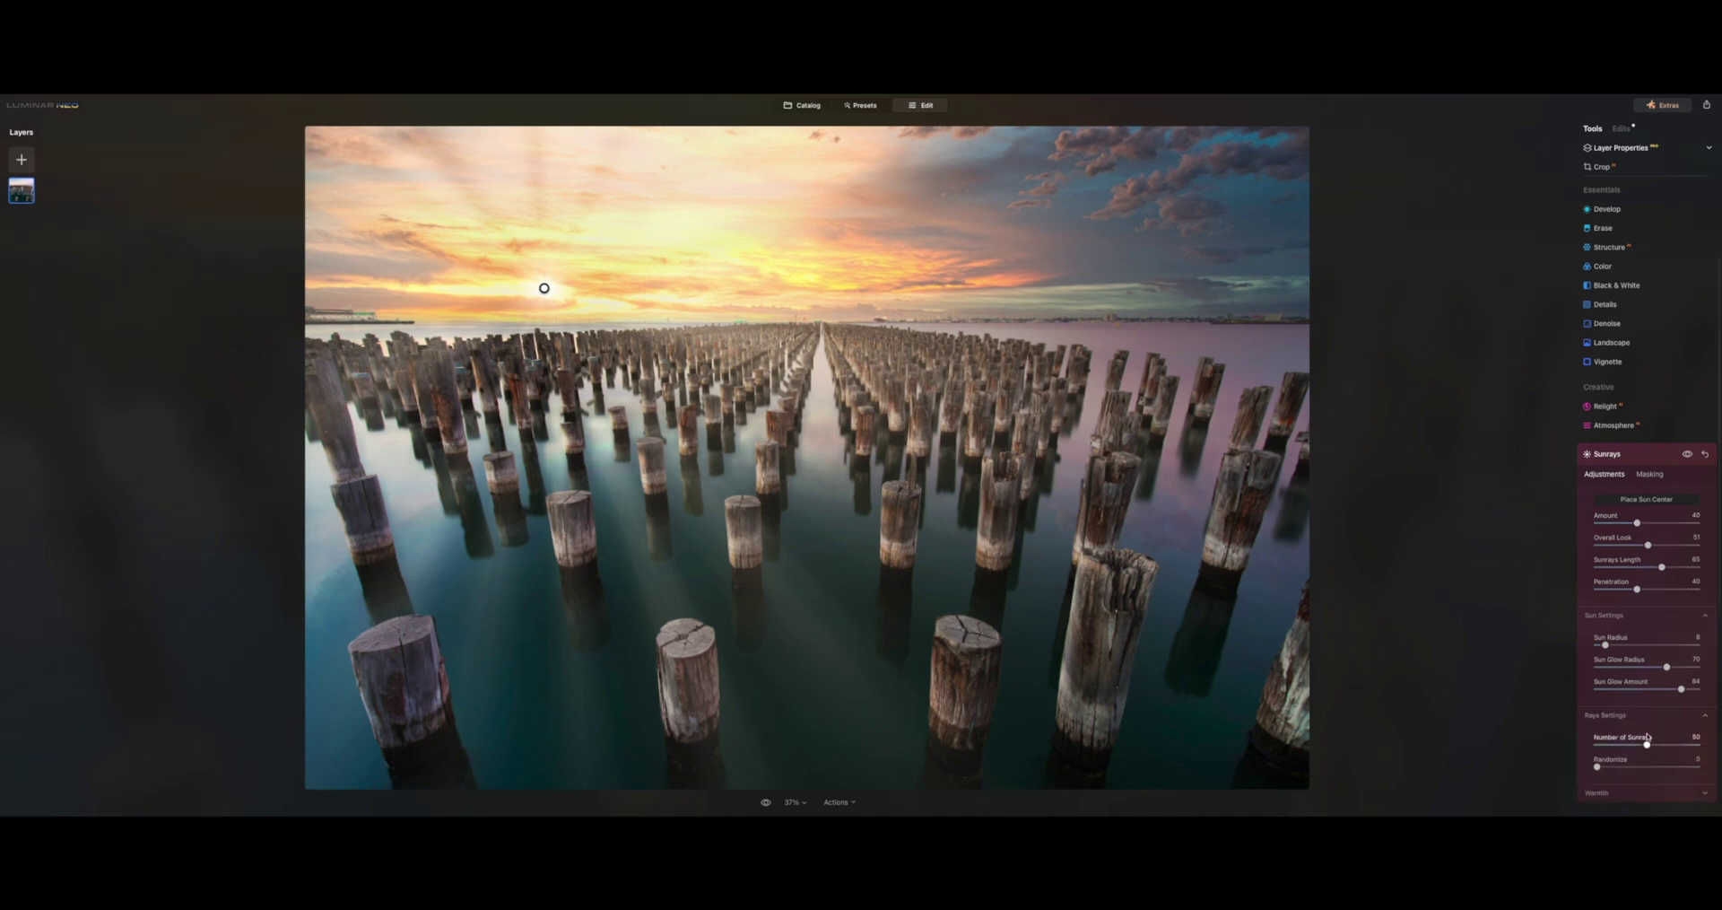
drag(1647, 745, 1674, 746)
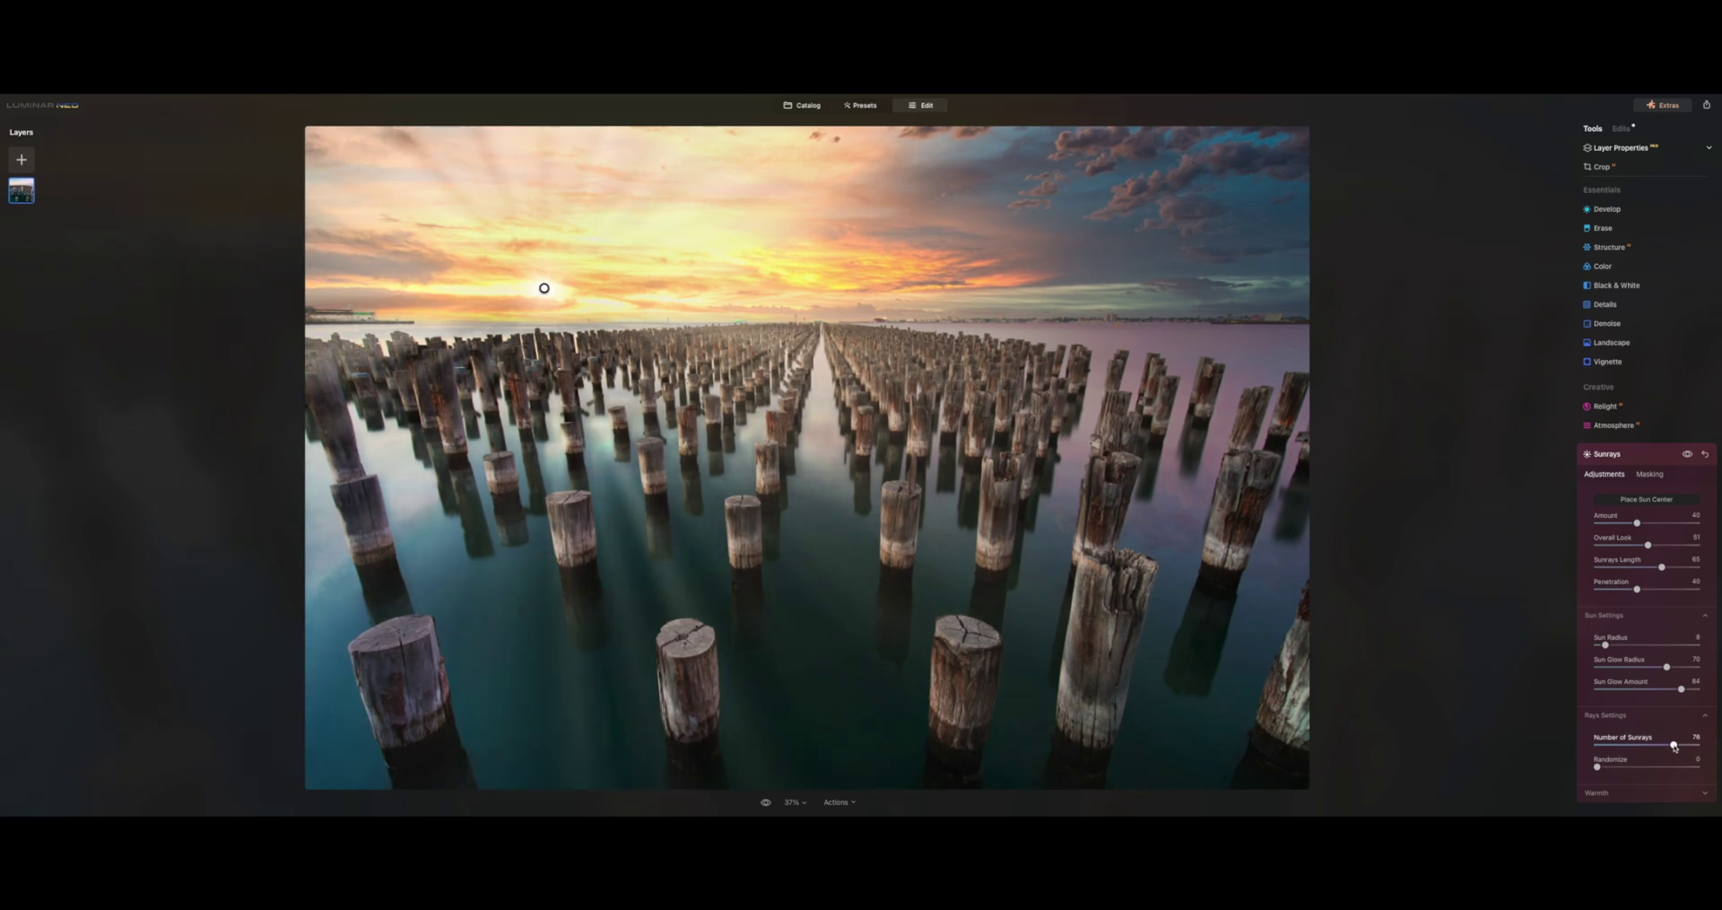
drag(1597, 767, 1652, 767)
scroll(1661, 702, down, 3)
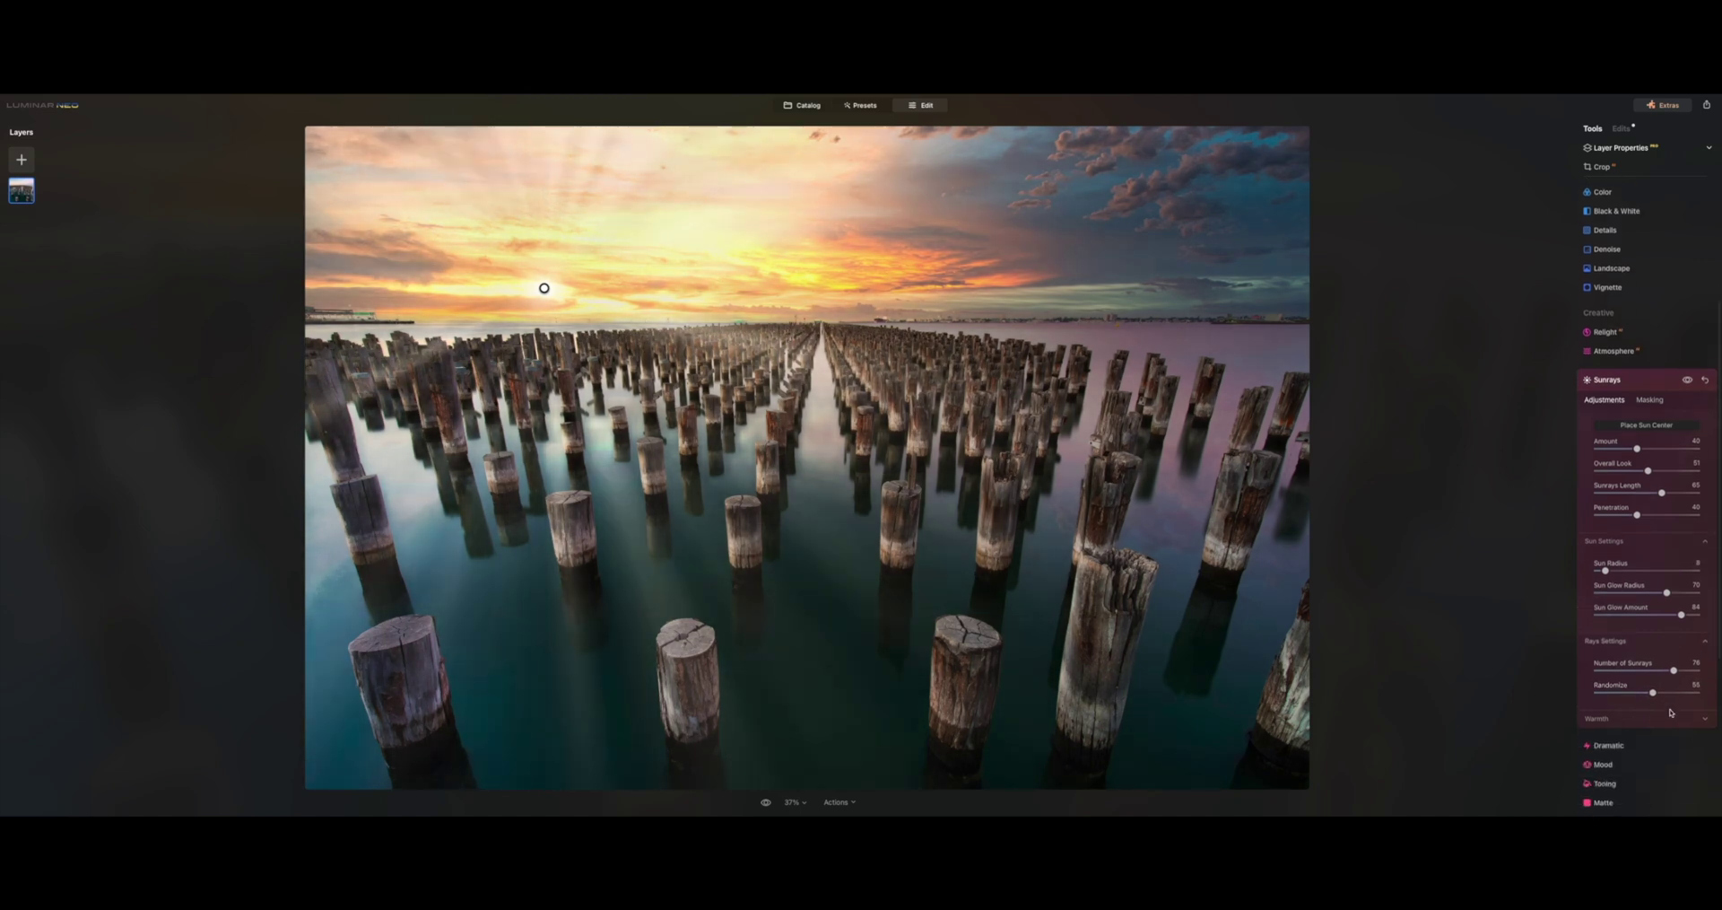
- Set the Sun Warmth to about 90 and the Sunrays Warmth to about 91
click(1651, 676)
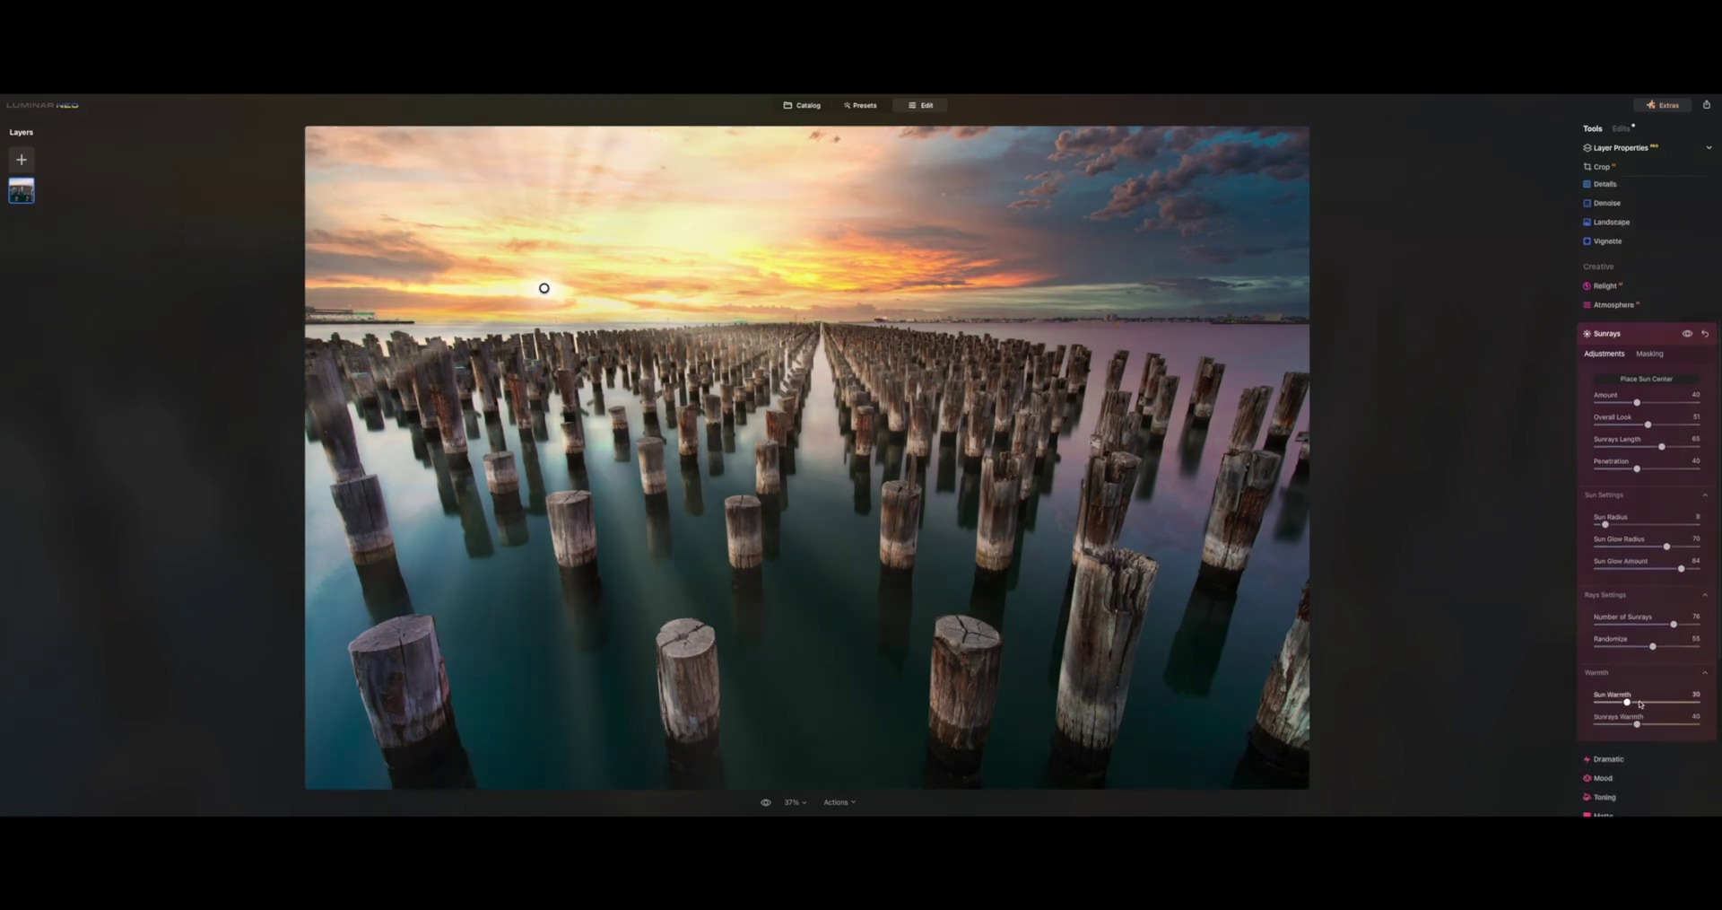
drag(1642, 704, 1686, 703)
click(1653, 645)
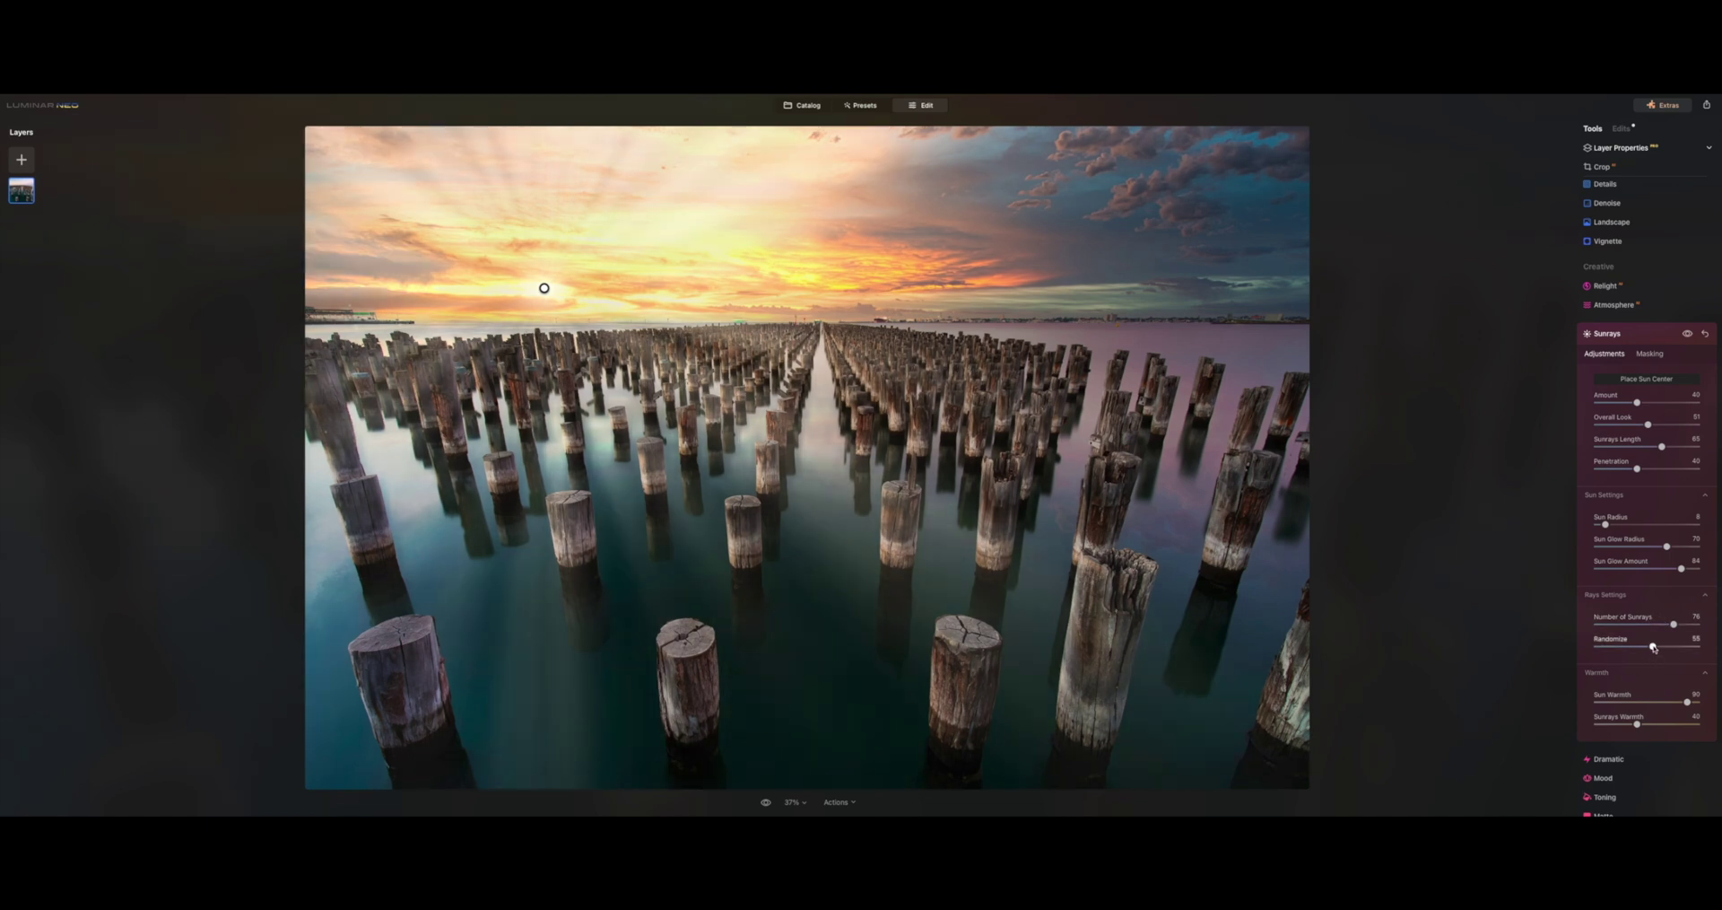
drag(1637, 724, 1688, 725)
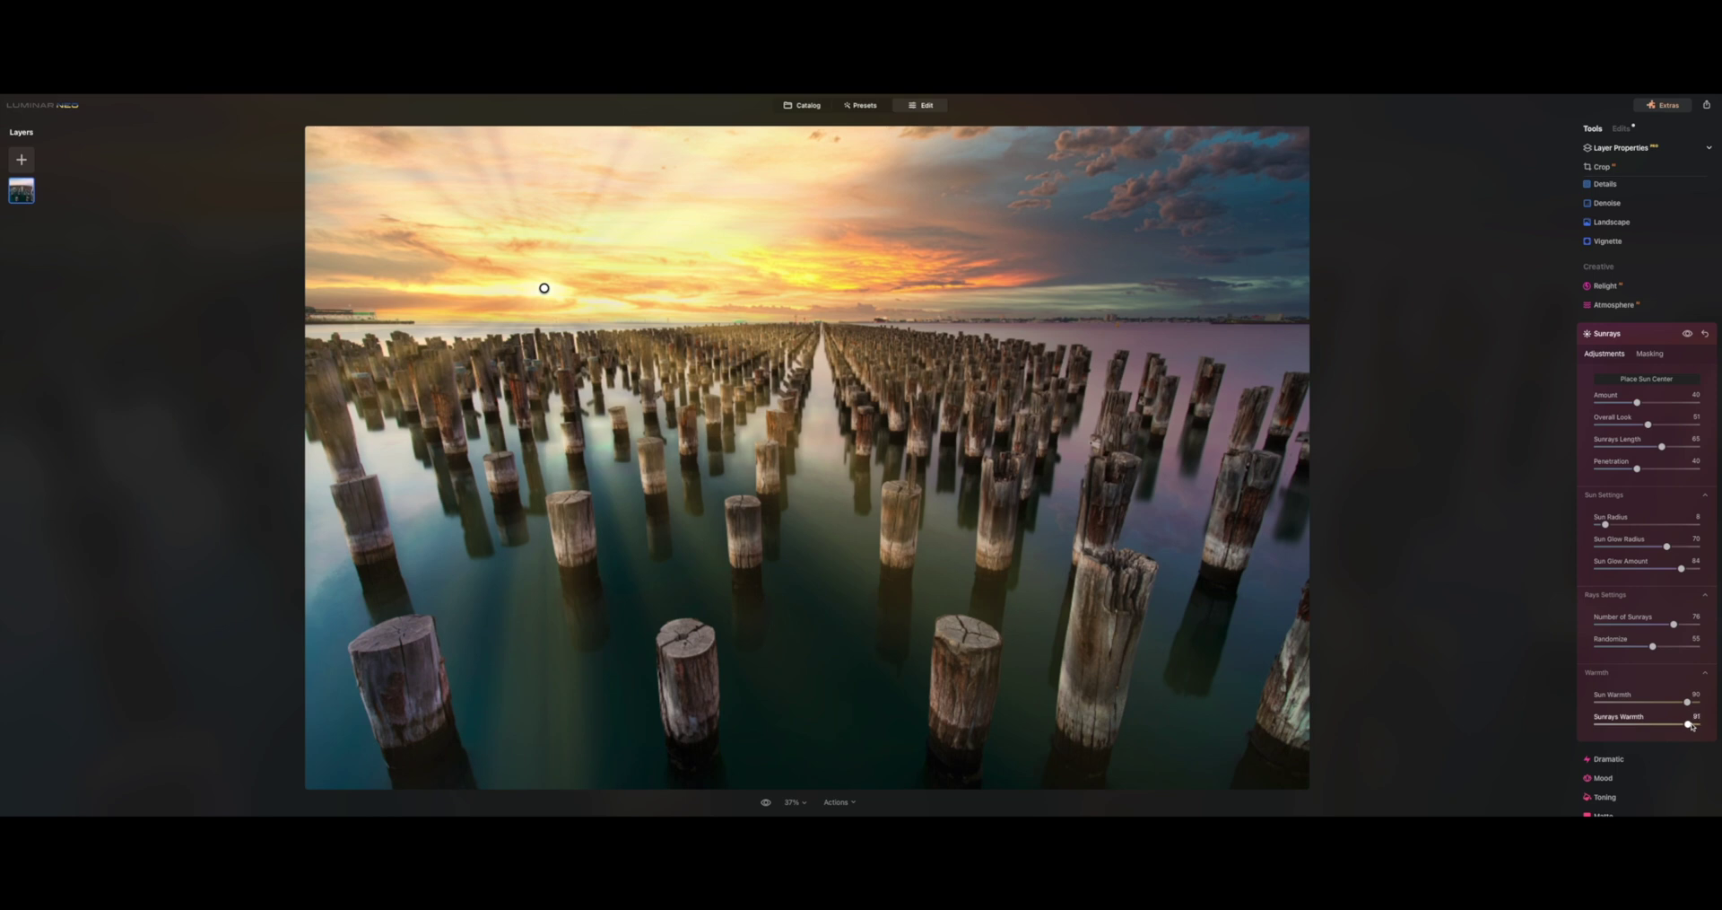
- Compare the photo with and without the sunrays several times, and close the Sunrays tool
click(1688, 333)
click(1688, 333)
click(1688, 334)
click(1688, 333)
click(1661, 339)
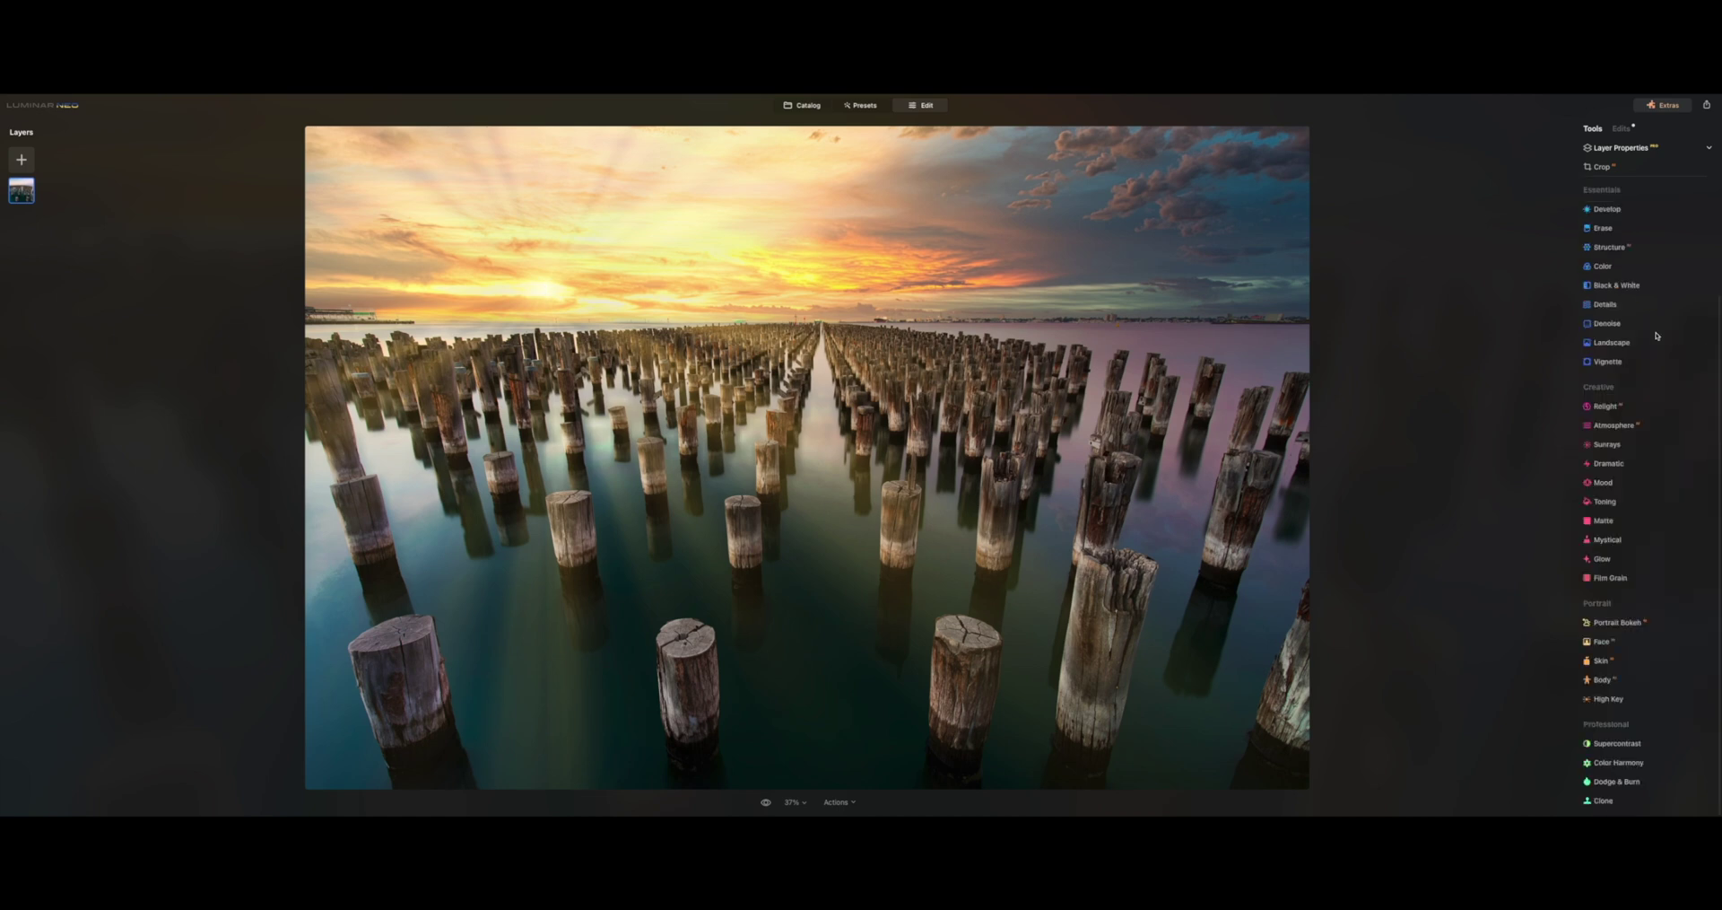
- Reset the Sunrays adjustment in the photo's edit history and return to the list of tools
click(1623, 129)
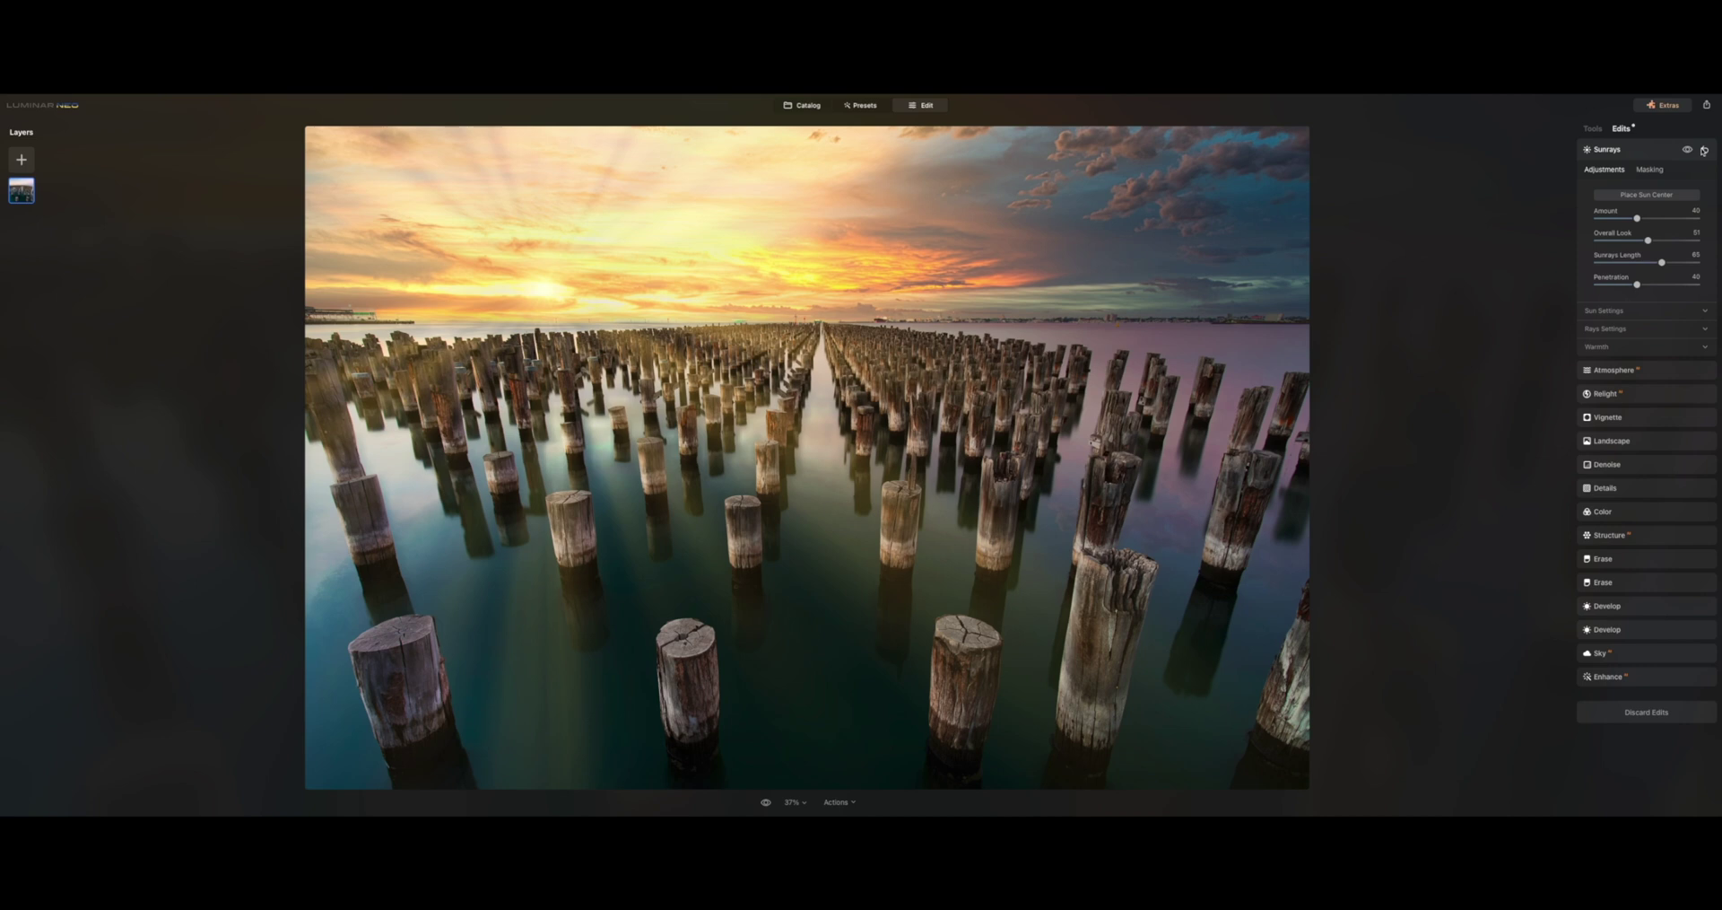
click(1704, 149)
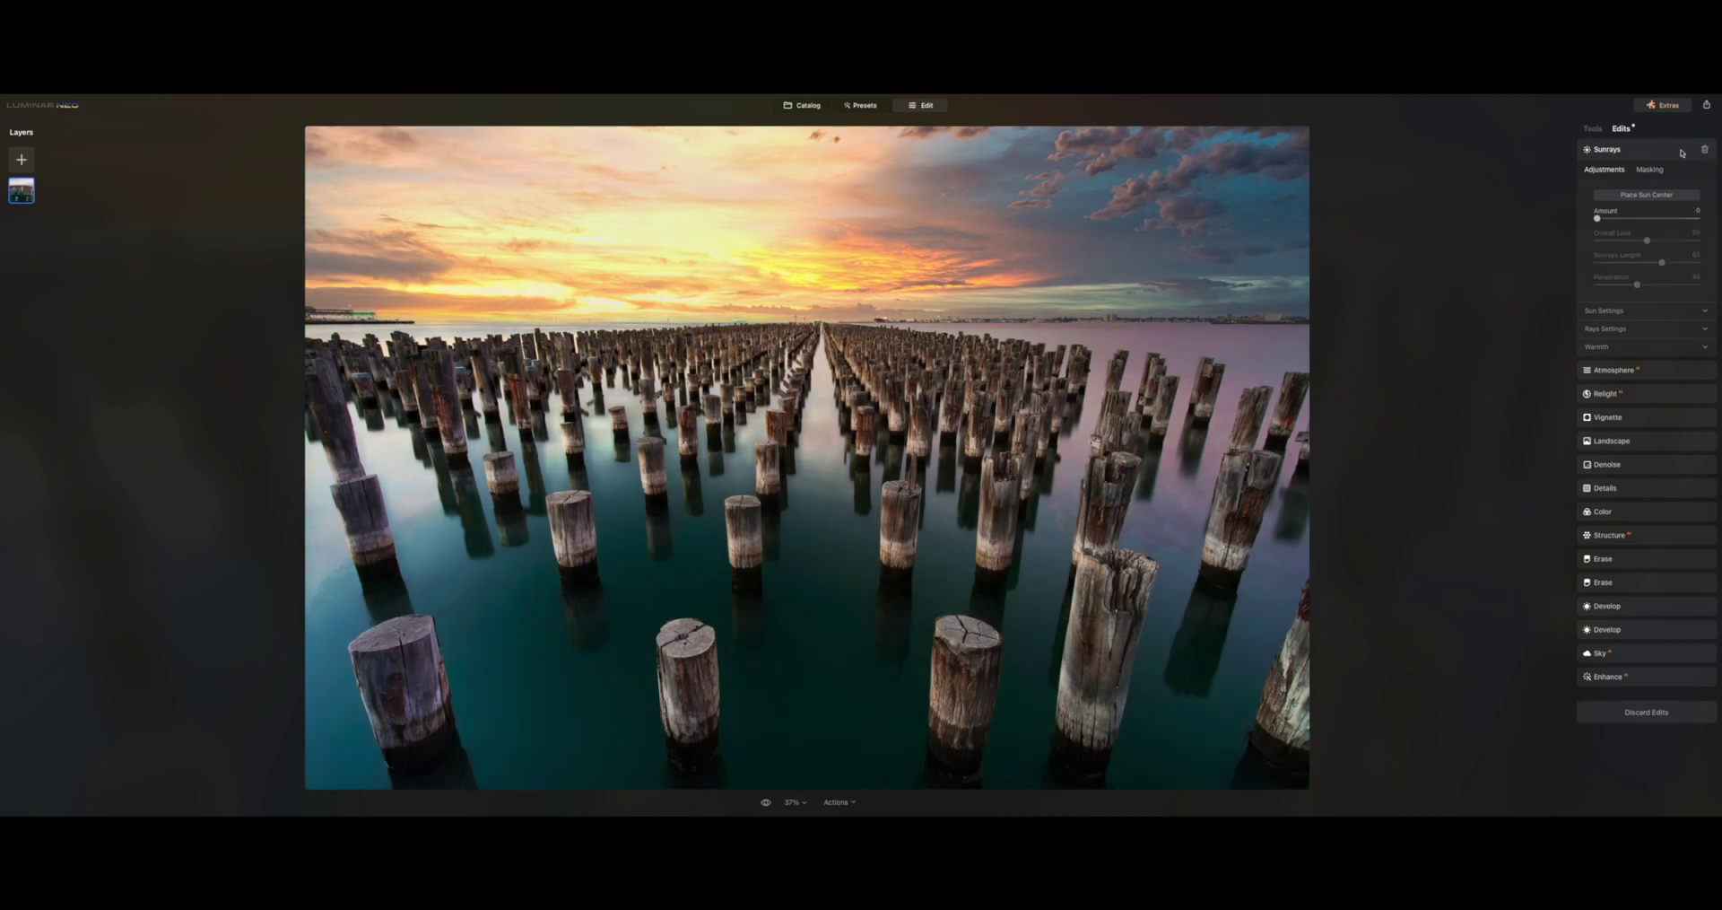
click(1593, 129)
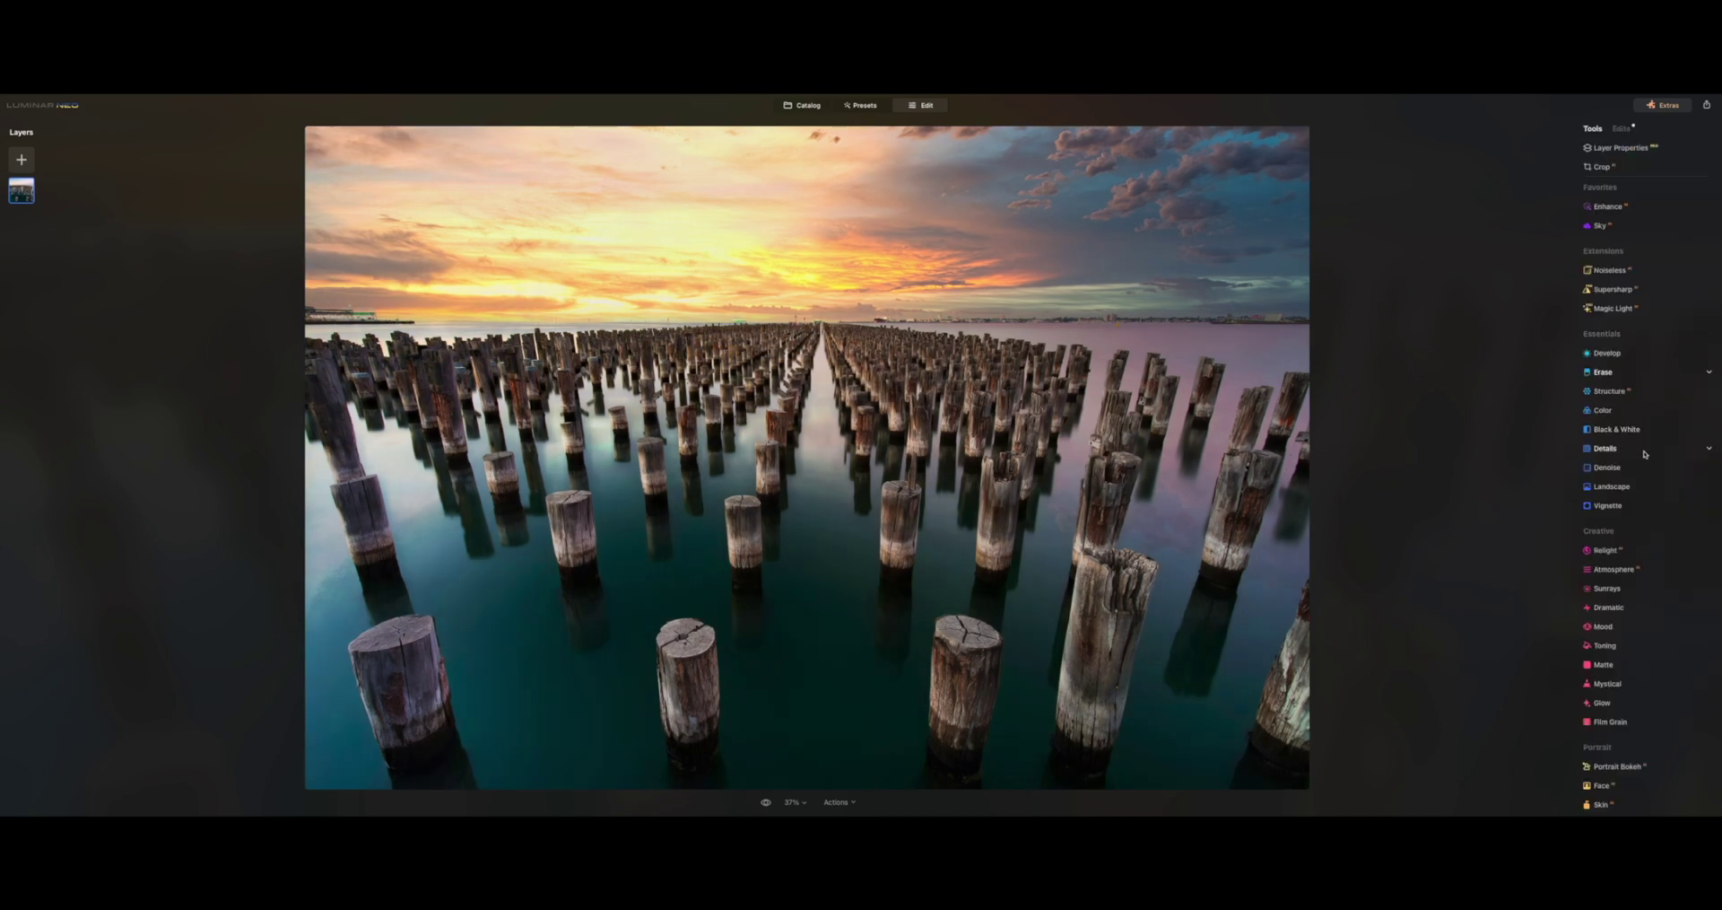
- Try raising the Dramatic tool's Amount, reset it and close the tool
scroll(1645, 454, down, 2)
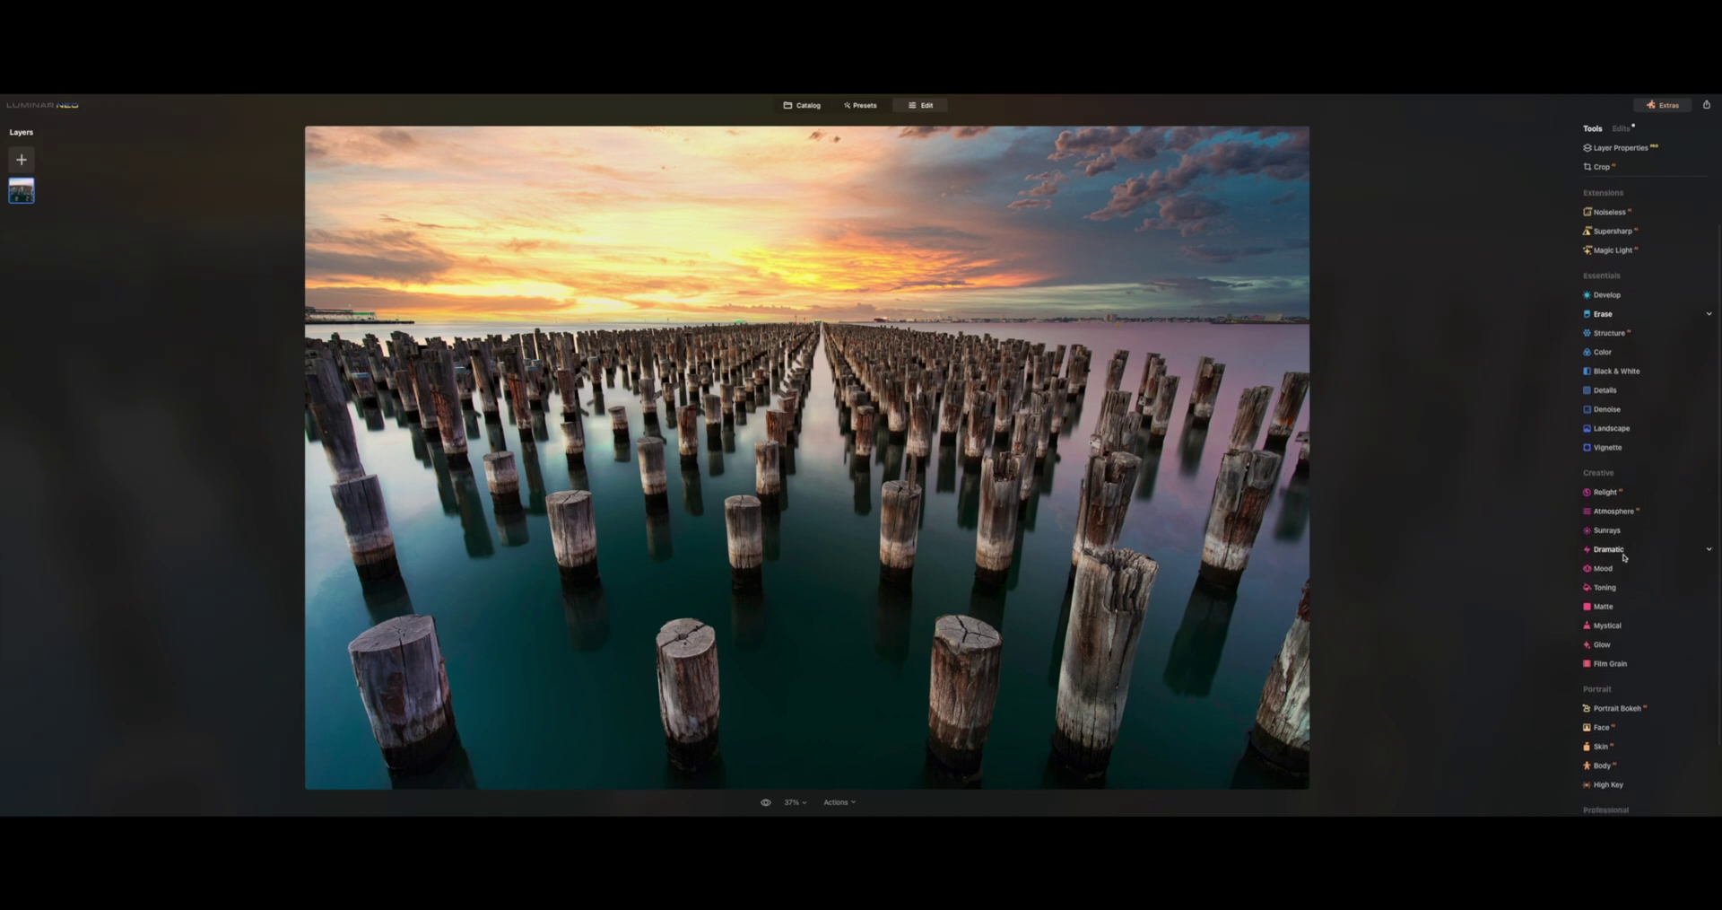
click(1608, 549)
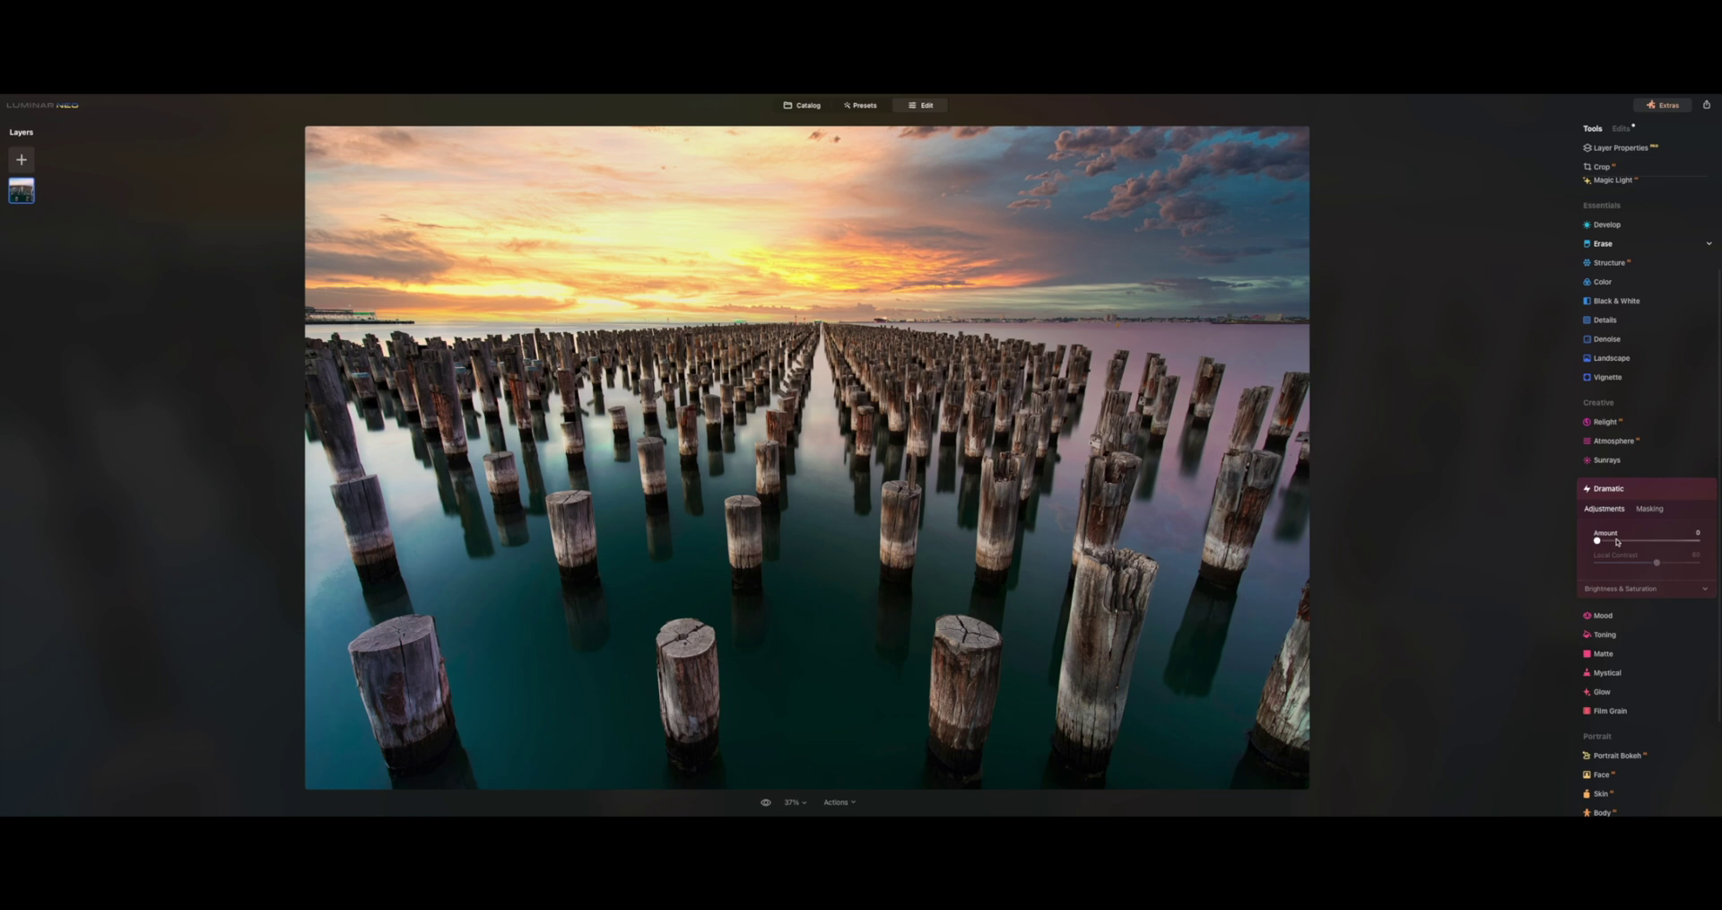
mouse_move(1619, 542)
mouse_down()
mouse_move(1691, 547)
mouse_move(1626, 543)
mouse_up()
double_click(1626, 542)
drag(1597, 540, 1634, 564)
click(1647, 492)
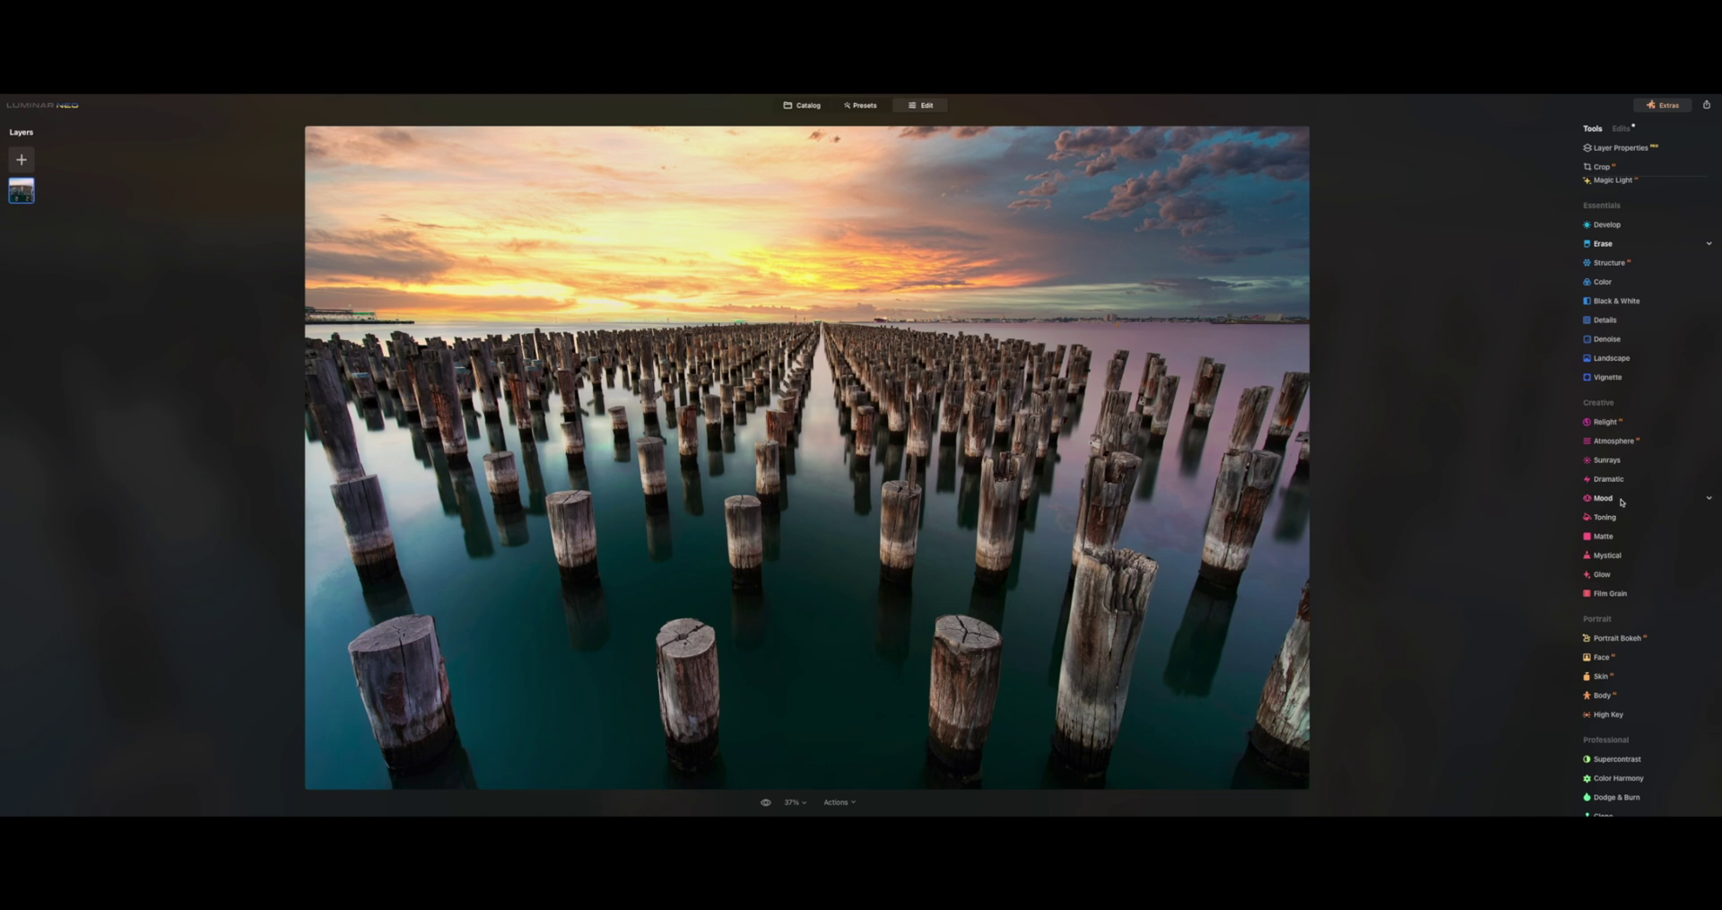
- In the Mood tool, apply the Long Beach LUT from the Cinematic Toning group
click(1603, 497)
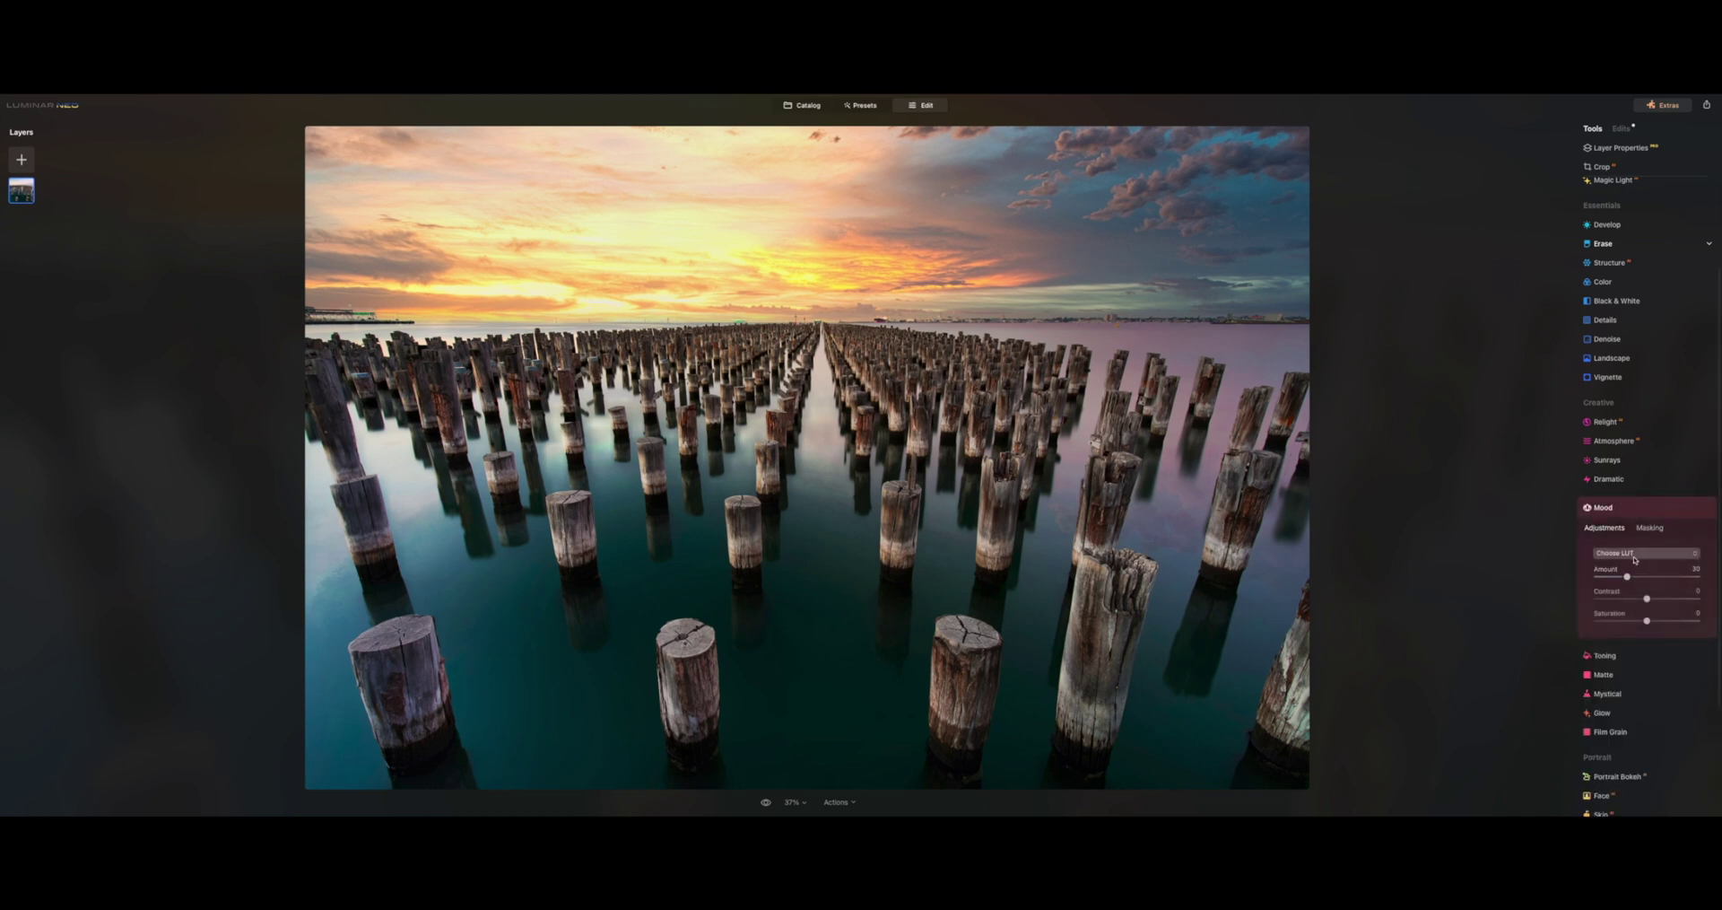
click(1635, 554)
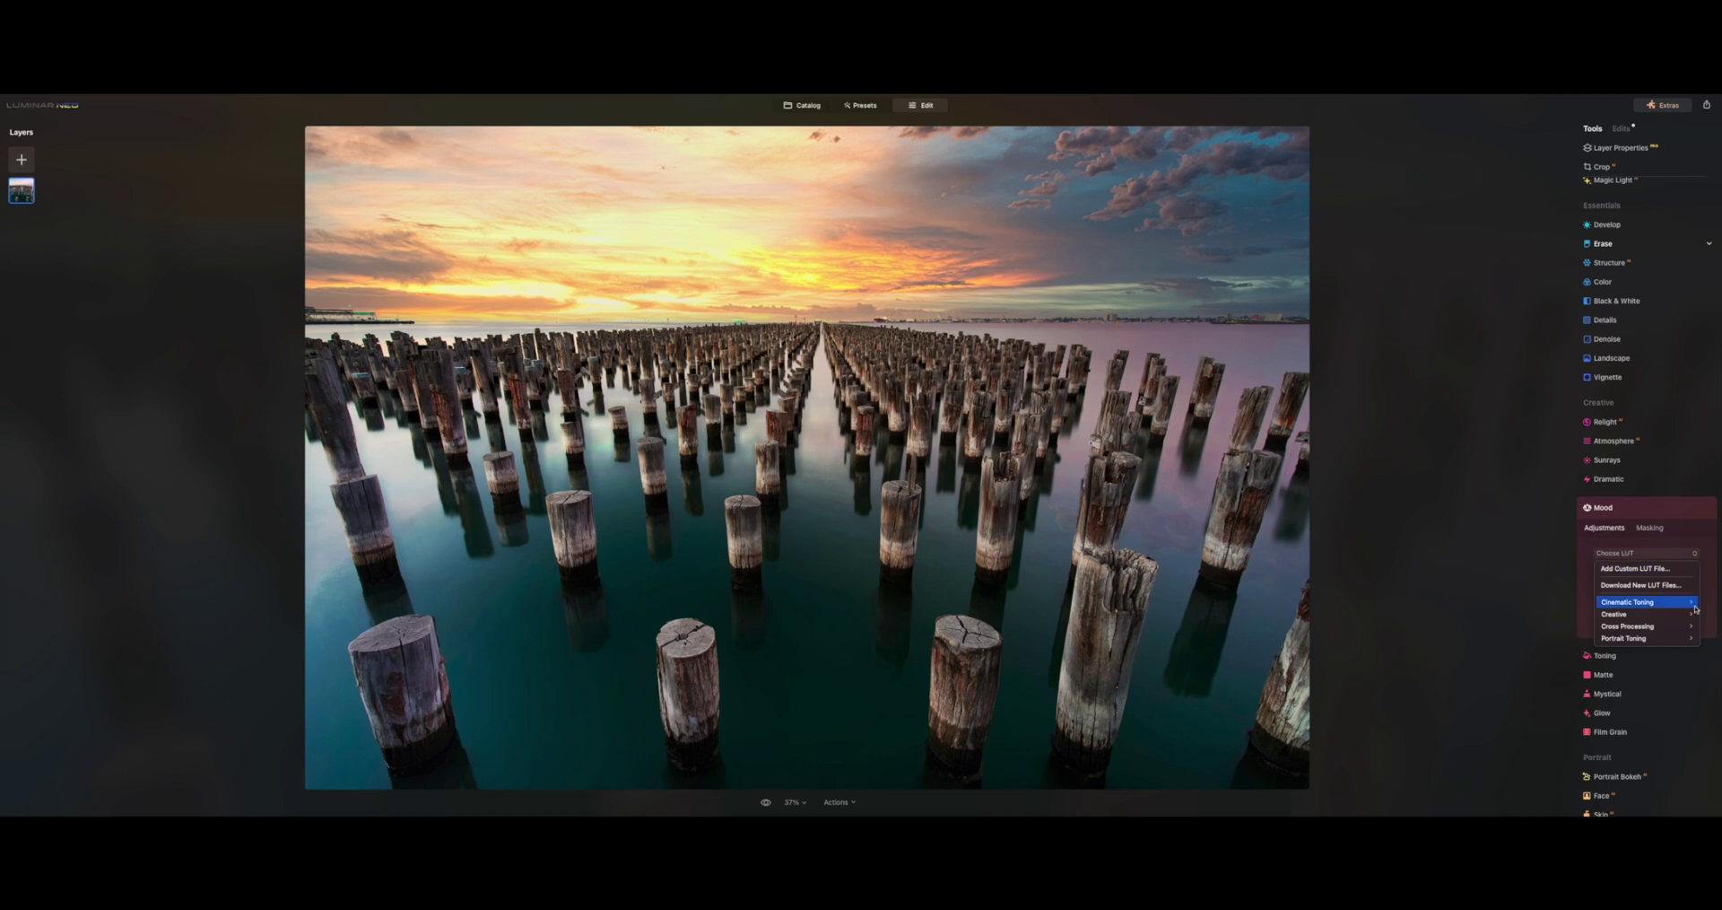
mouse_move(1675, 606)
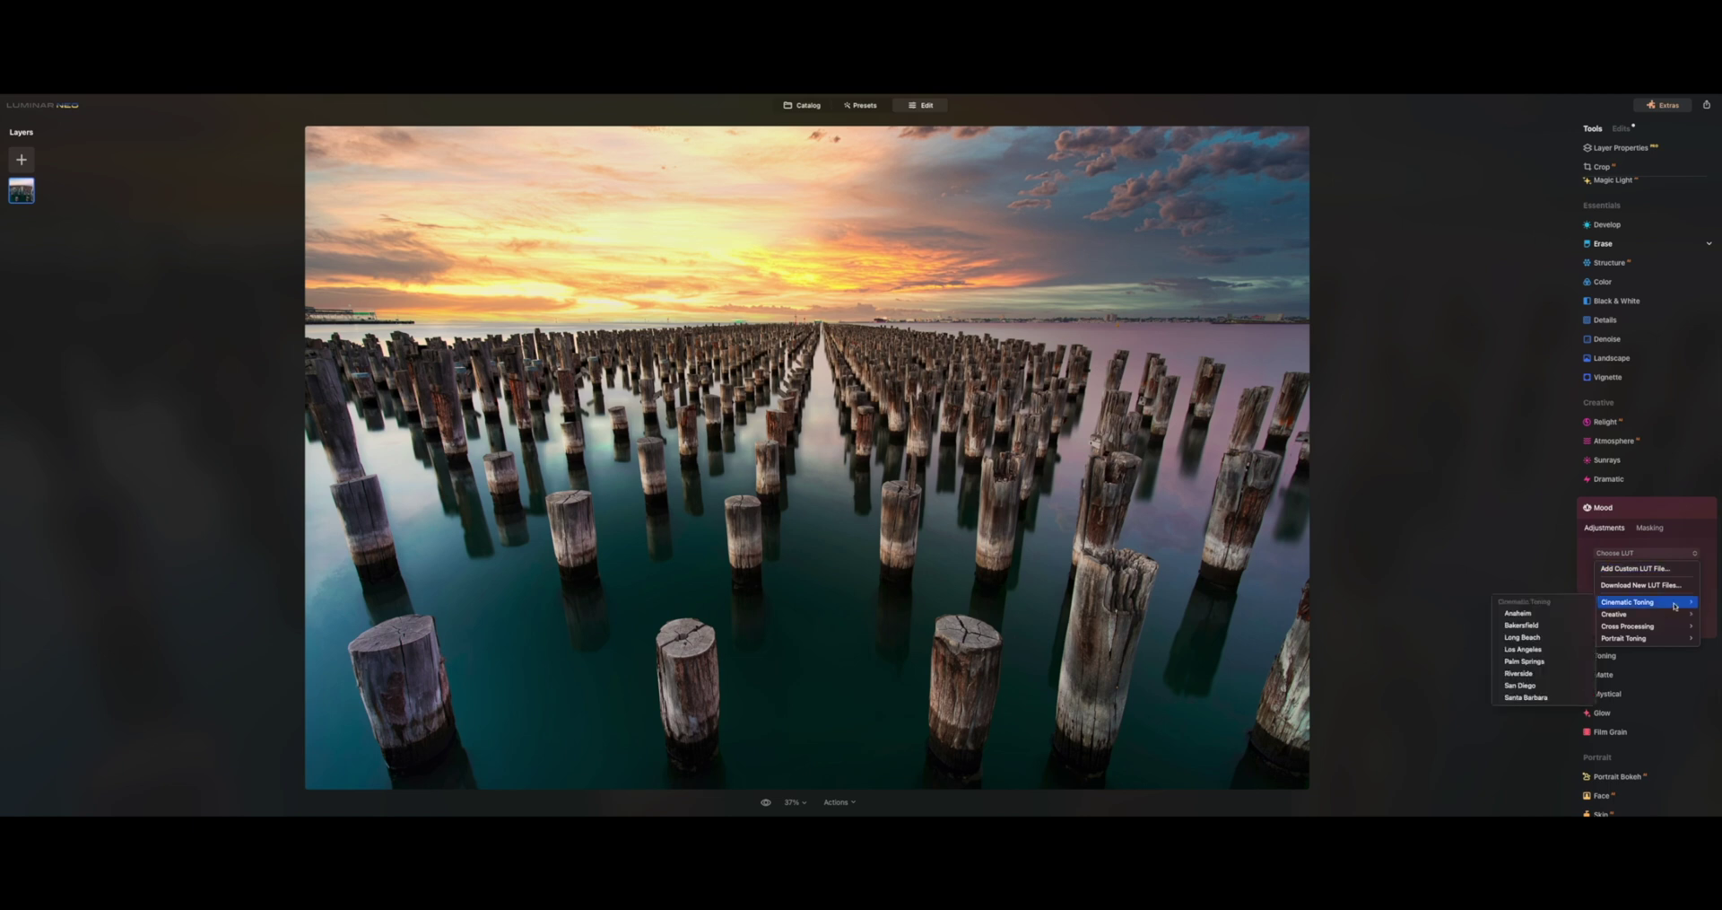
click(1539, 638)
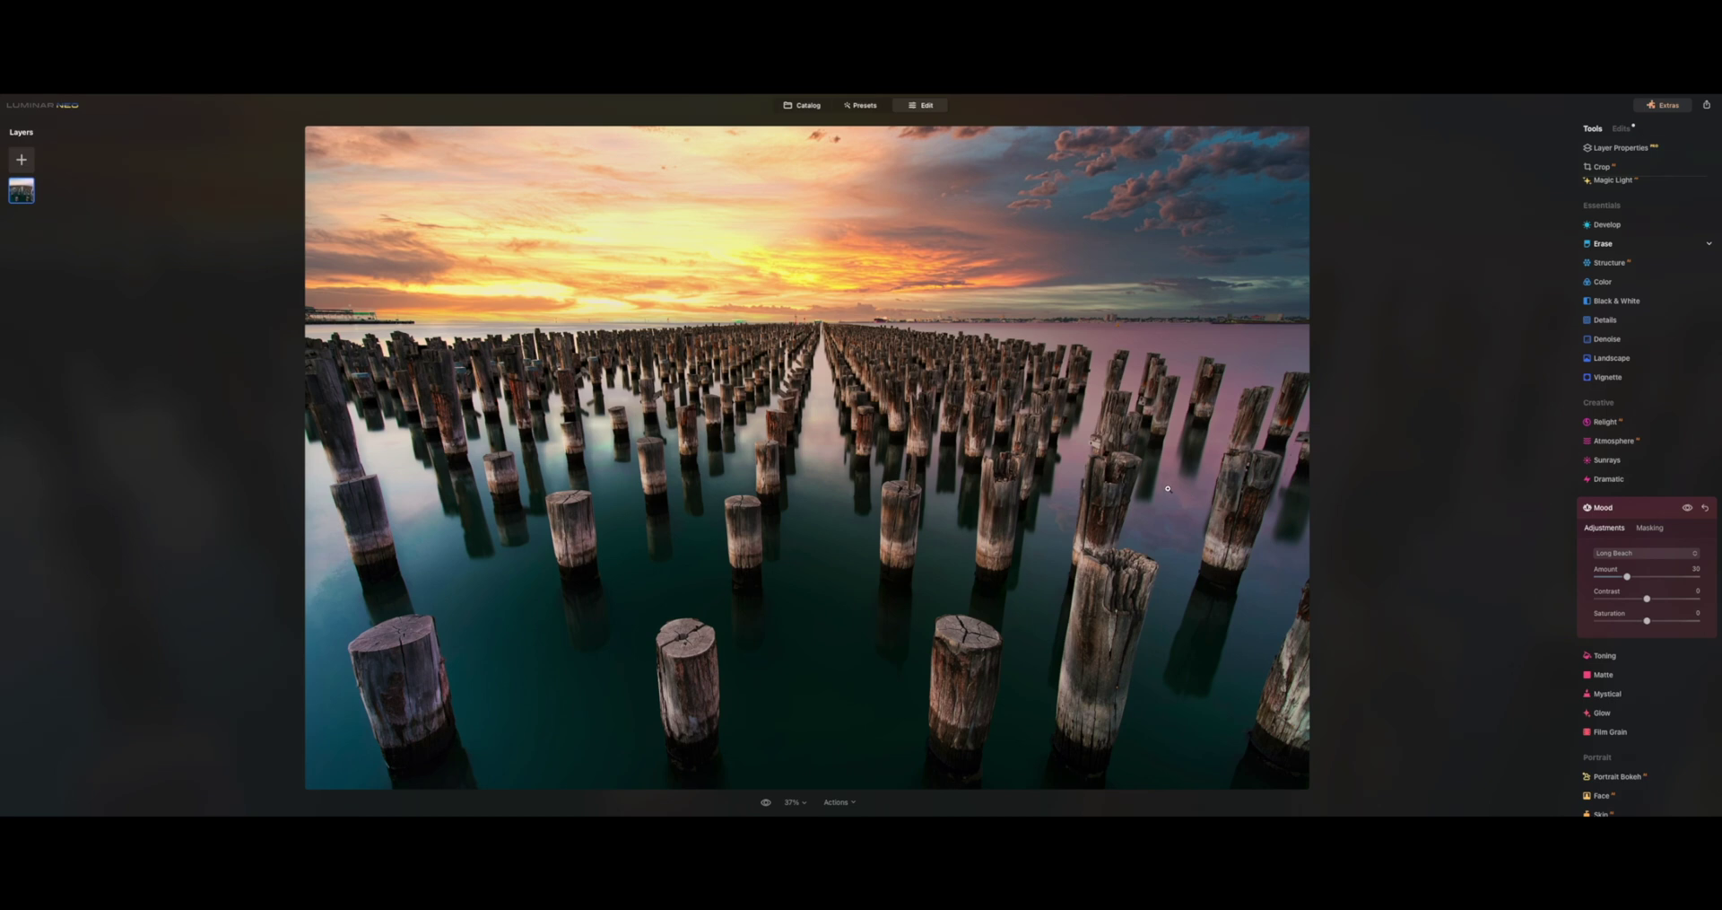
- Compare the photo with and without the Mood look, lower the Mood Amount slightly and close the tool
click(1687, 508)
click(1688, 508)
mouse_move(1628, 577)
mouse_down()
mouse_move(1598, 579)
mouse_move(1613, 578)
mouse_up()
click(1659, 508)
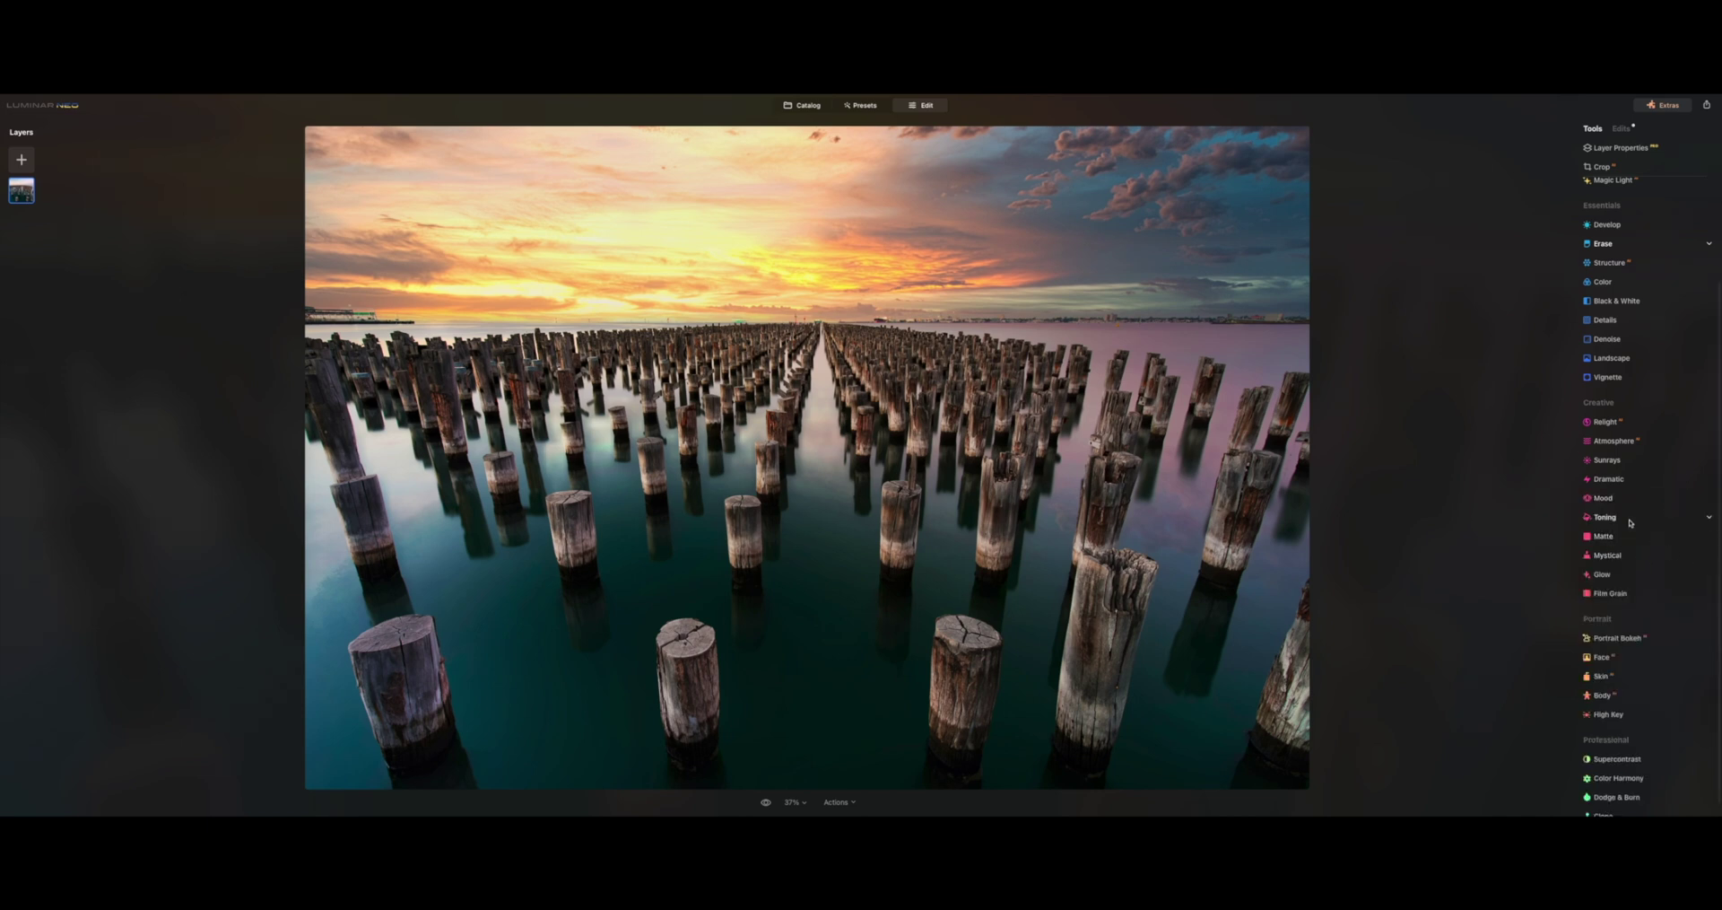
- View the Toning tool's settings, try a Matte Amount of about 75, reset it and close Matte
click(1638, 518)
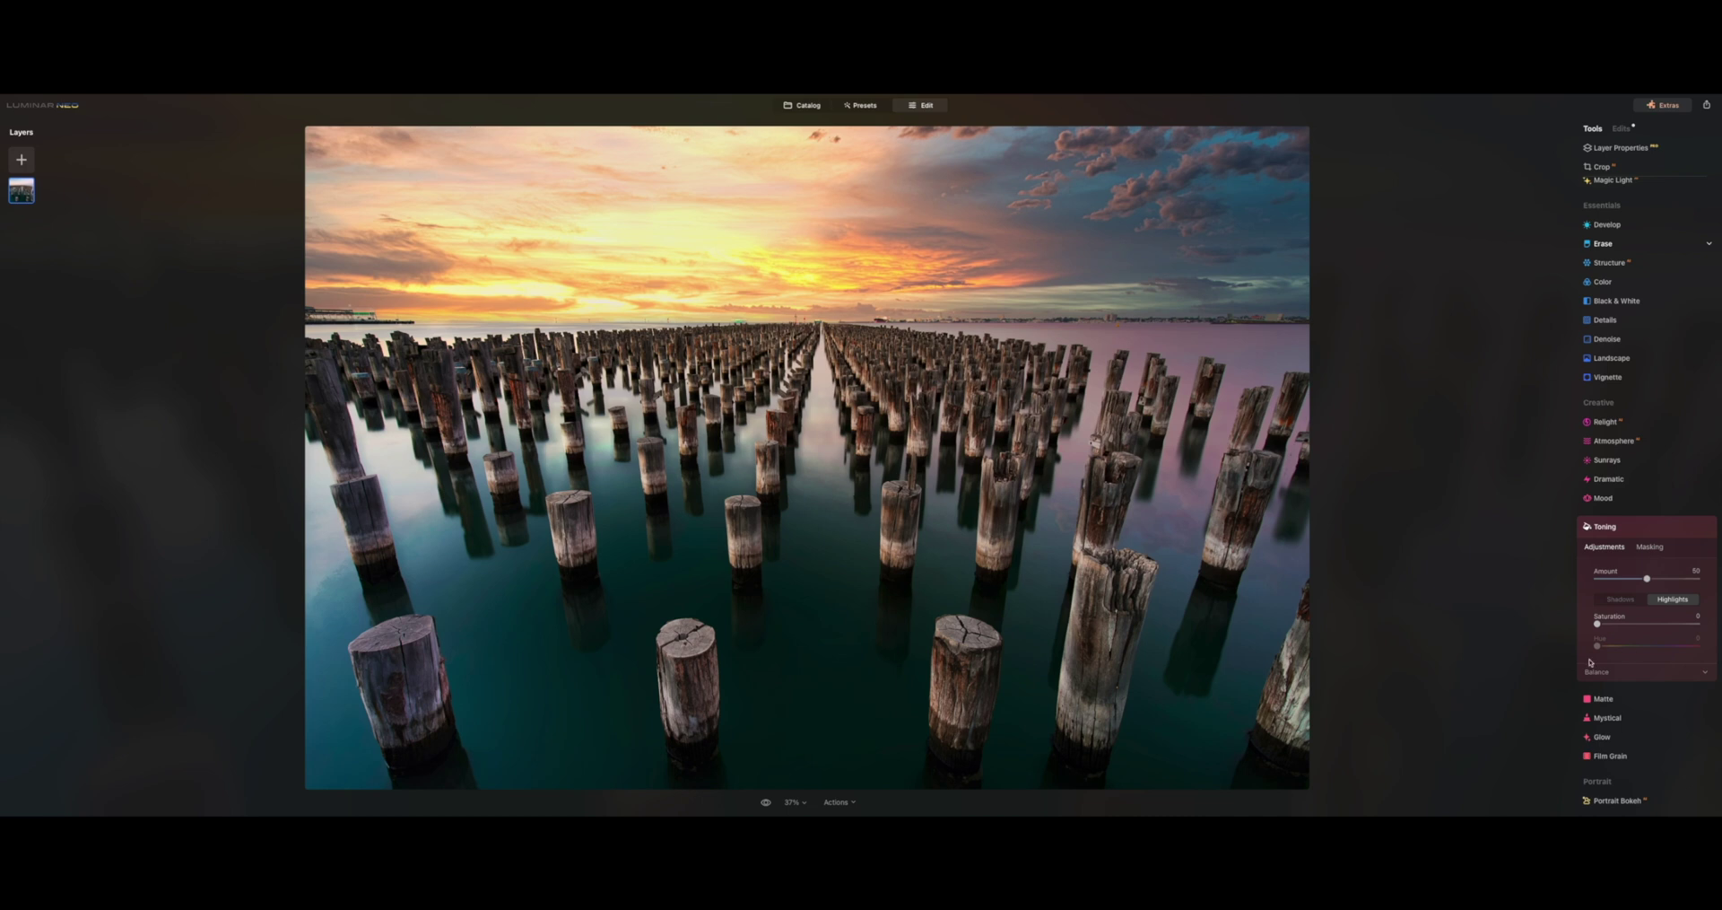
click(1648, 528)
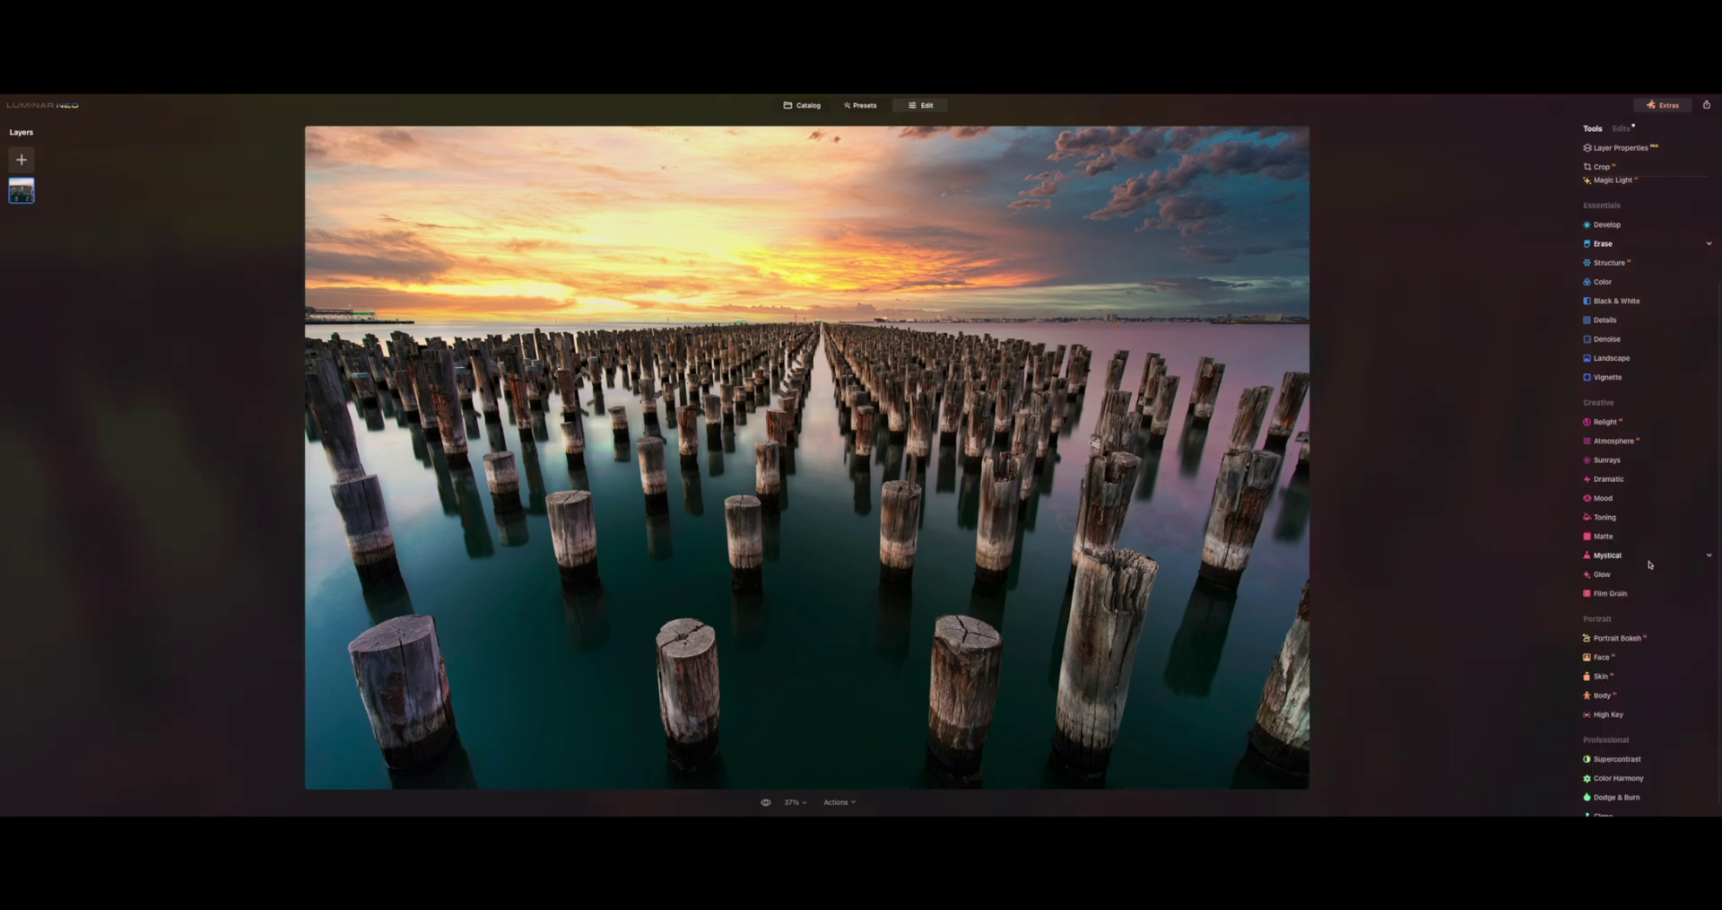
click(1597, 536)
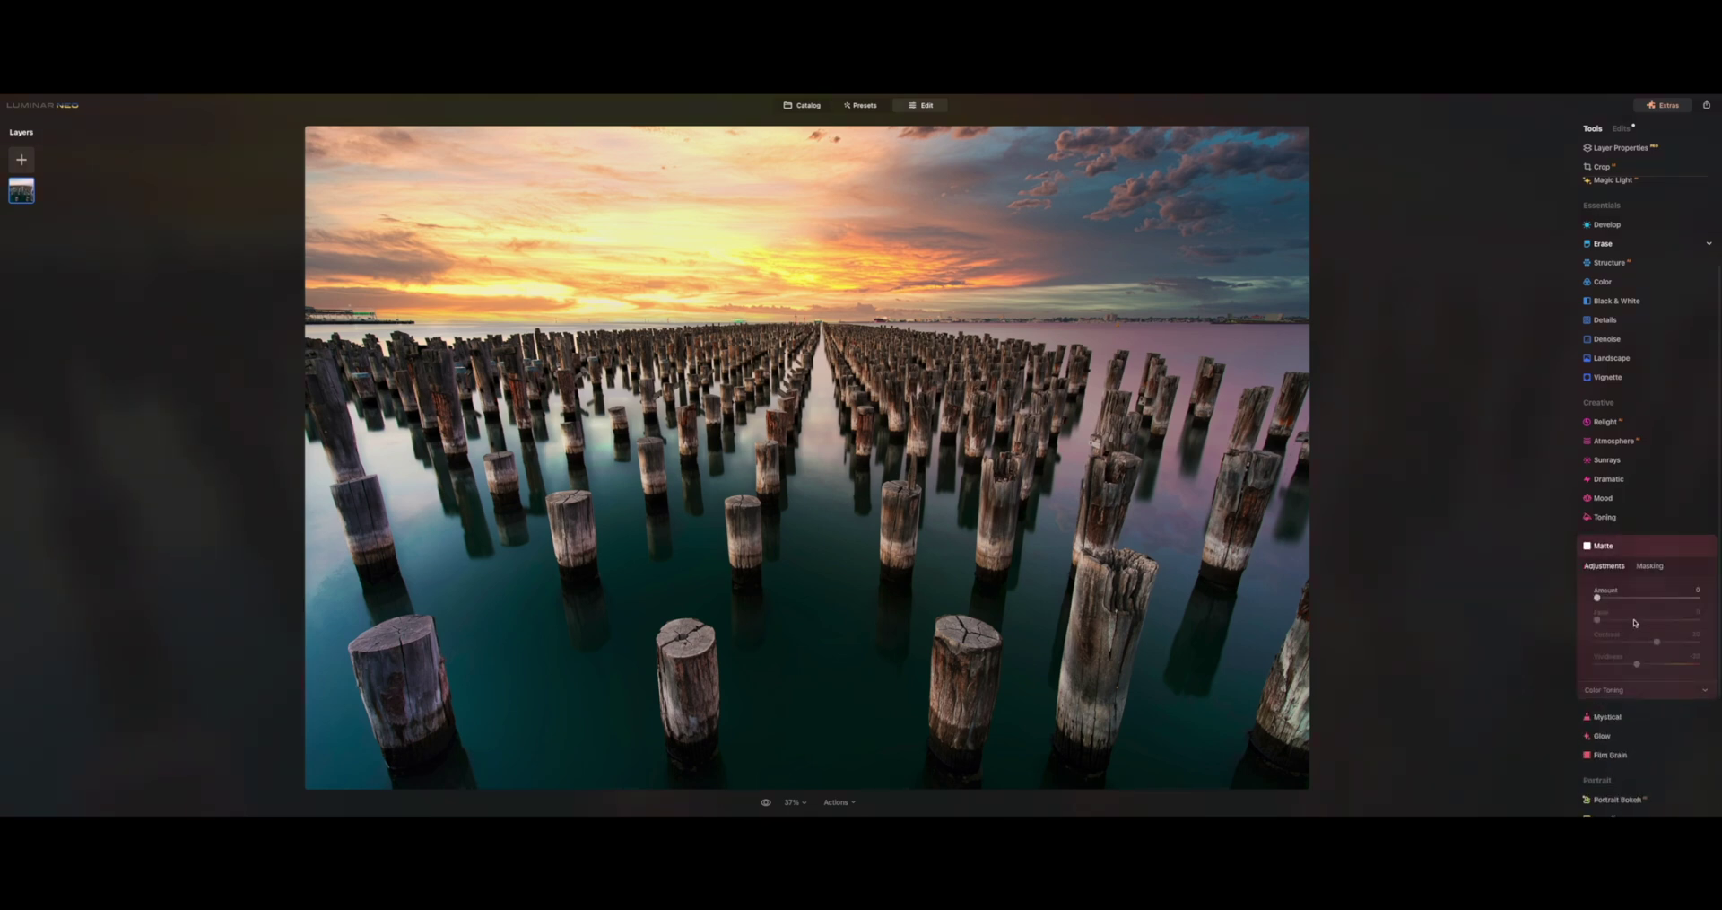
drag(1597, 597, 1672, 598)
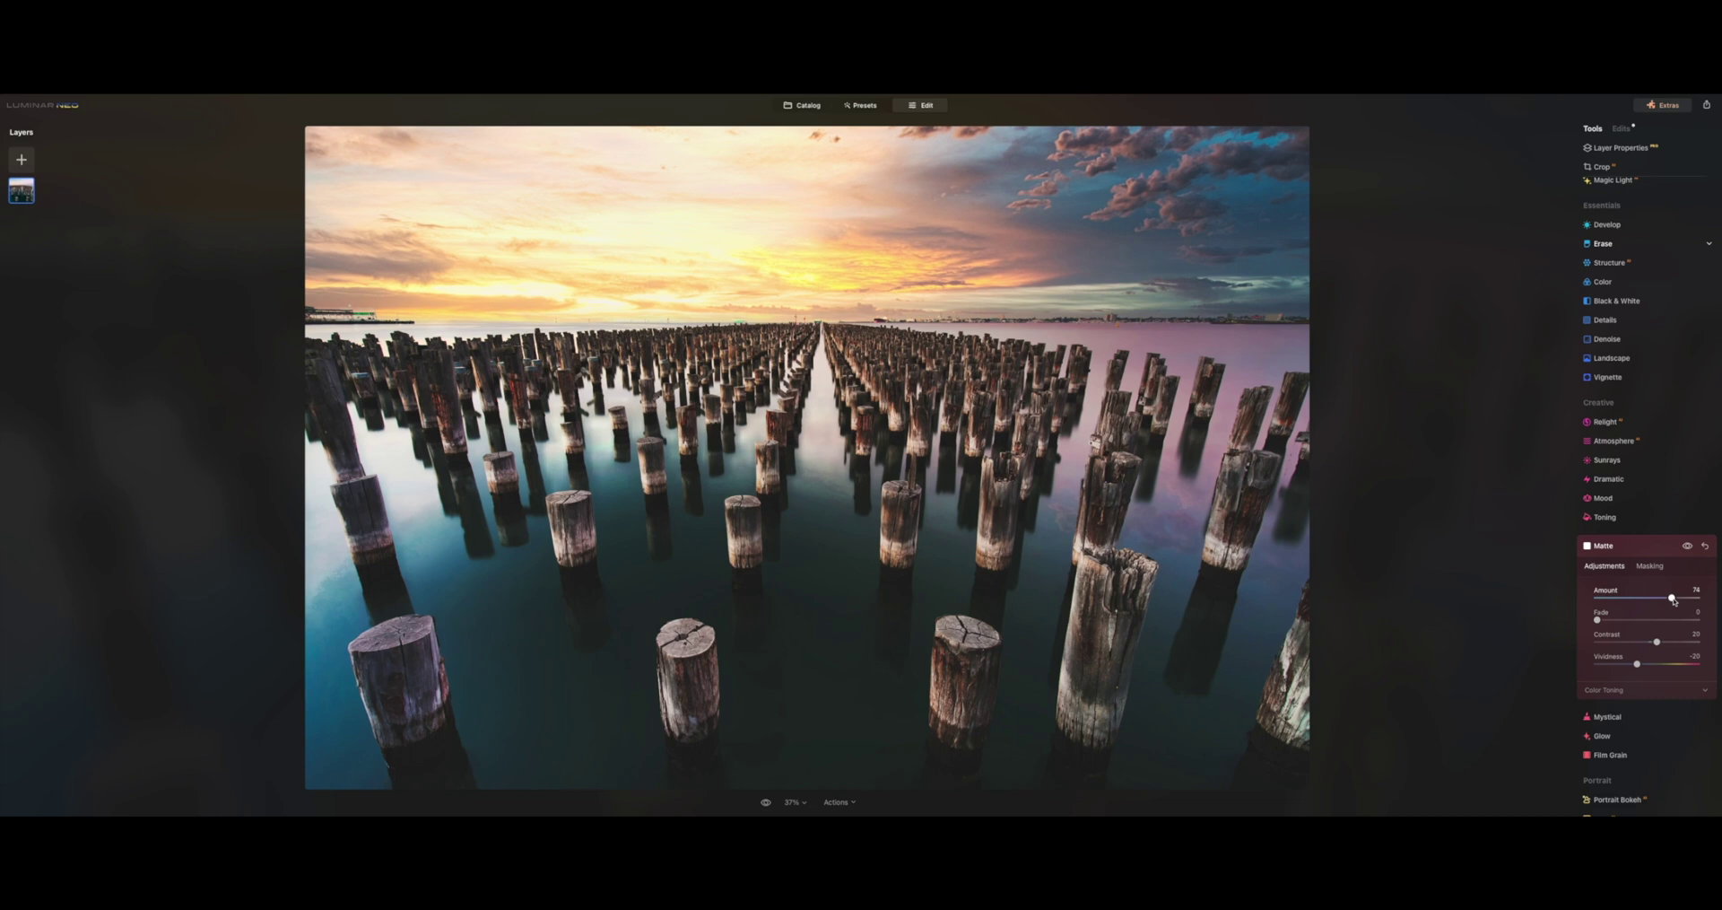
double_click(1672, 598)
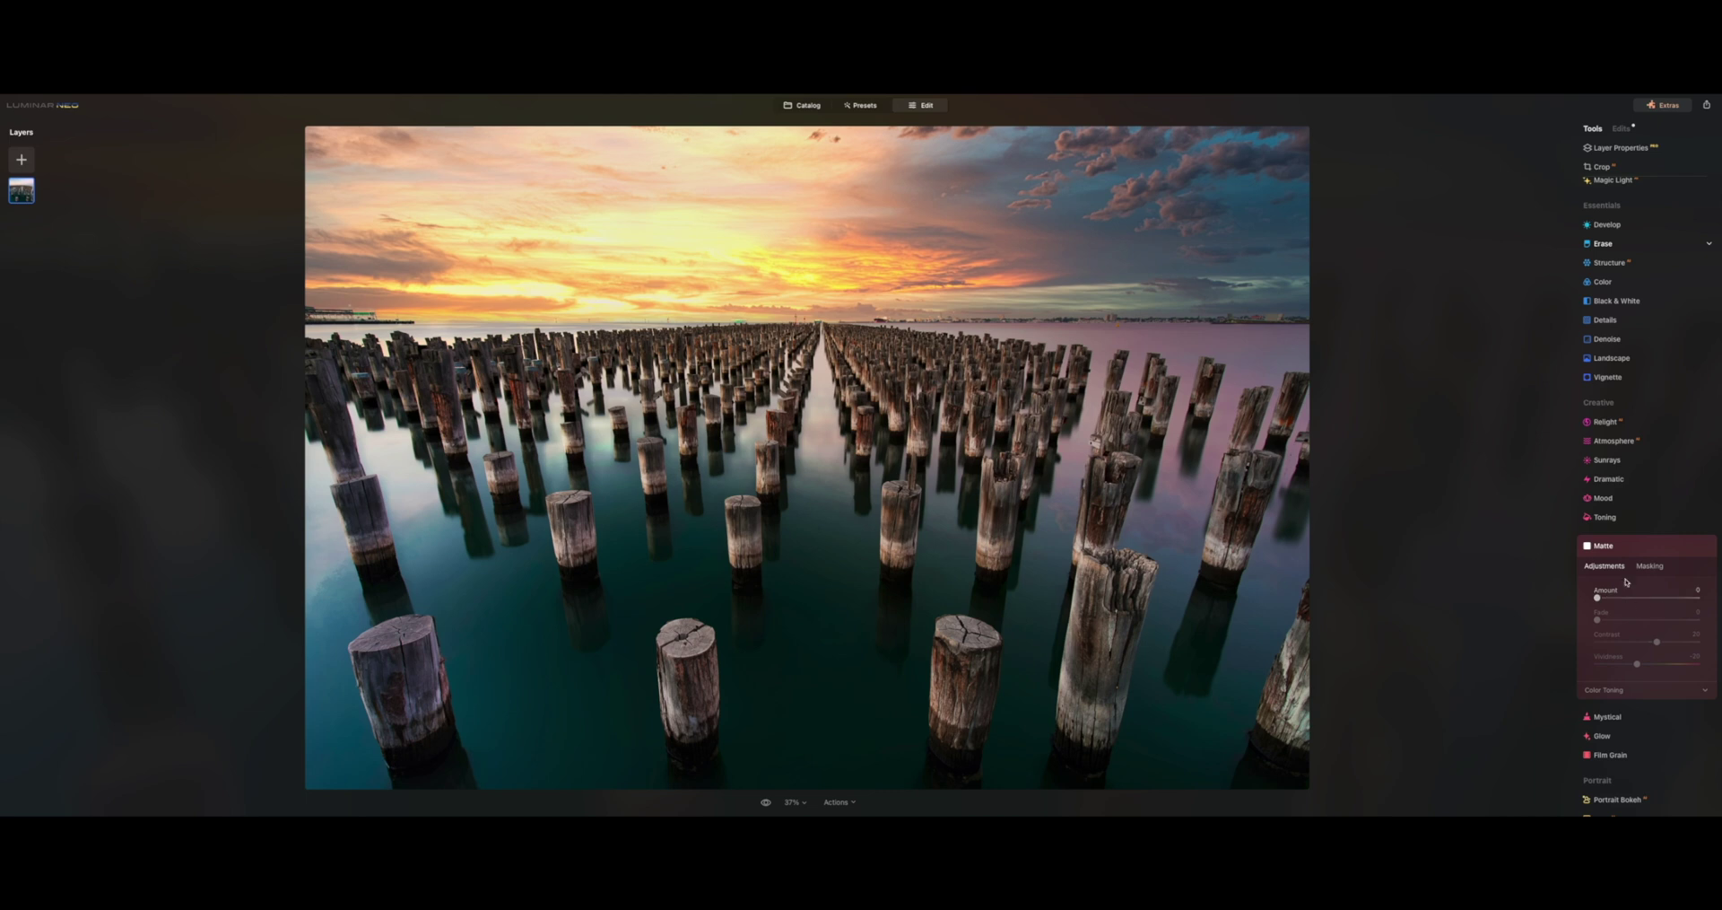
click(1658, 556)
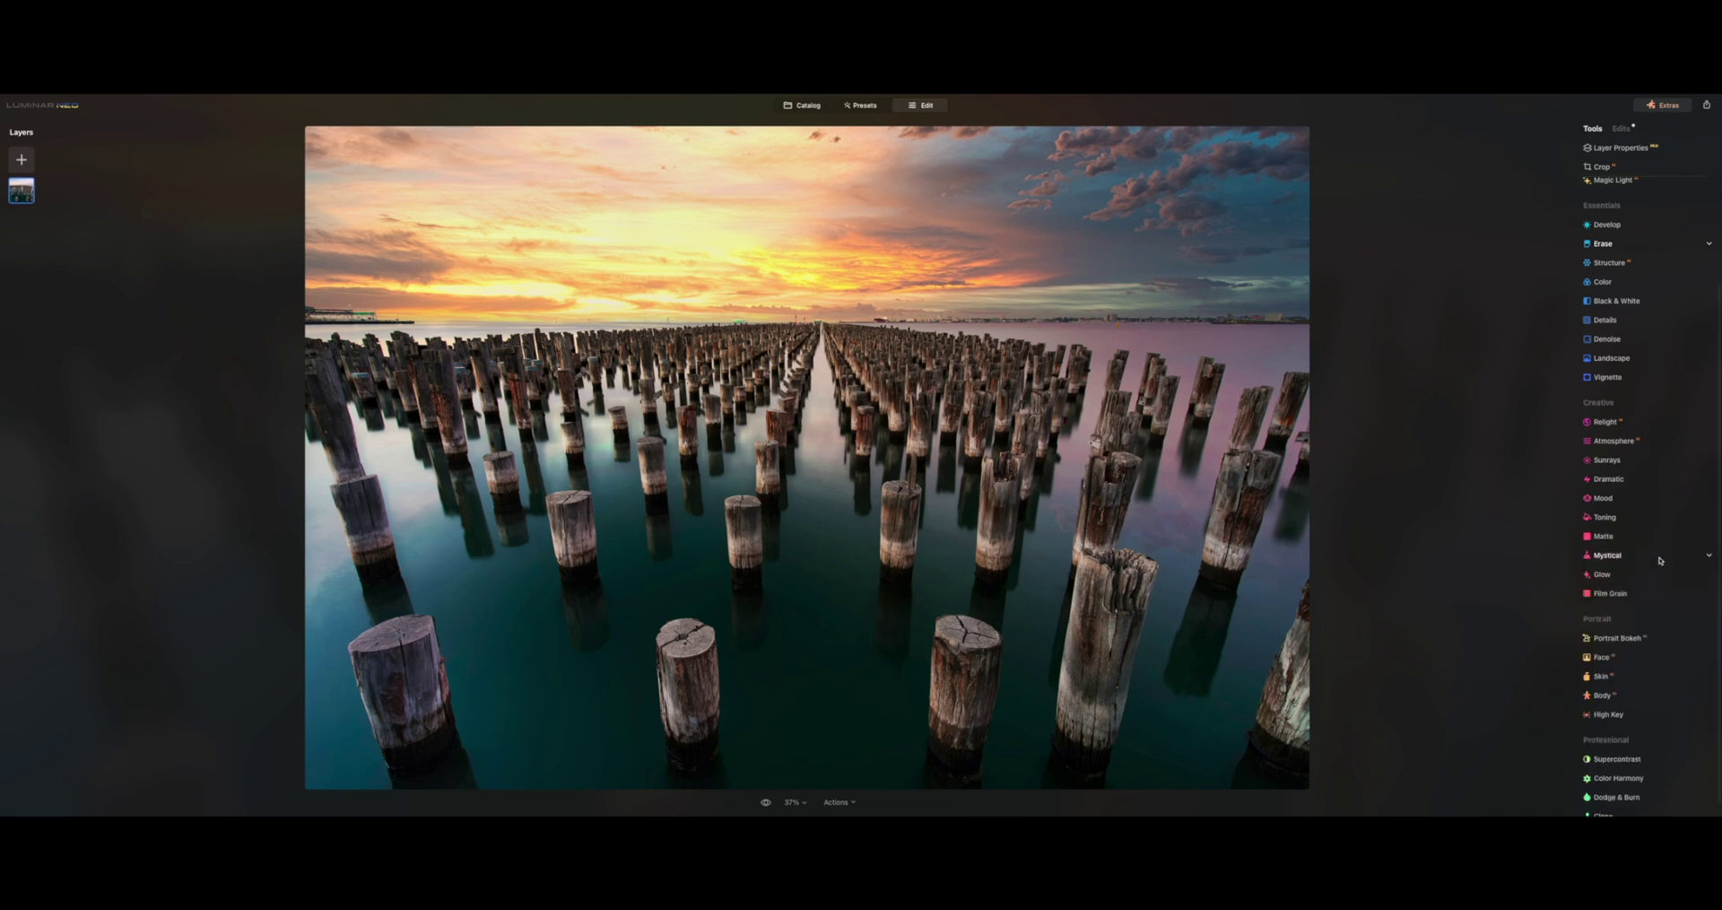
- Apply the Mystical effect at Amount 70, inspect the pilings at 100% zoom, and reduce the Amount before returning to the full photo
click(1659, 558)
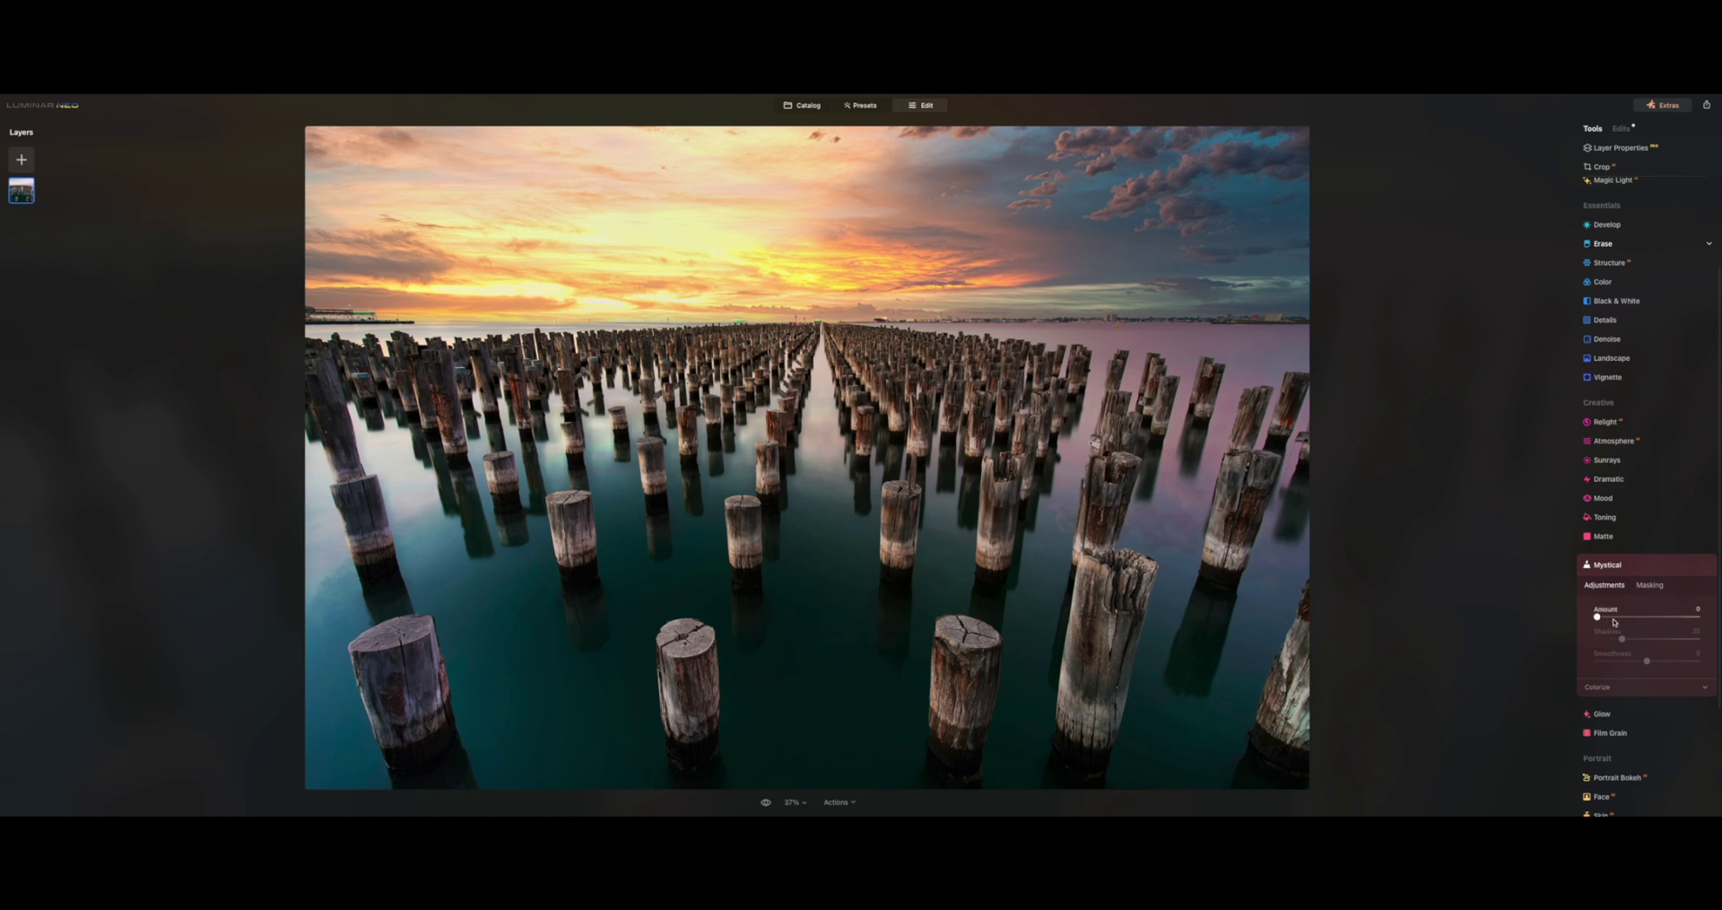
drag(1596, 617, 1667, 616)
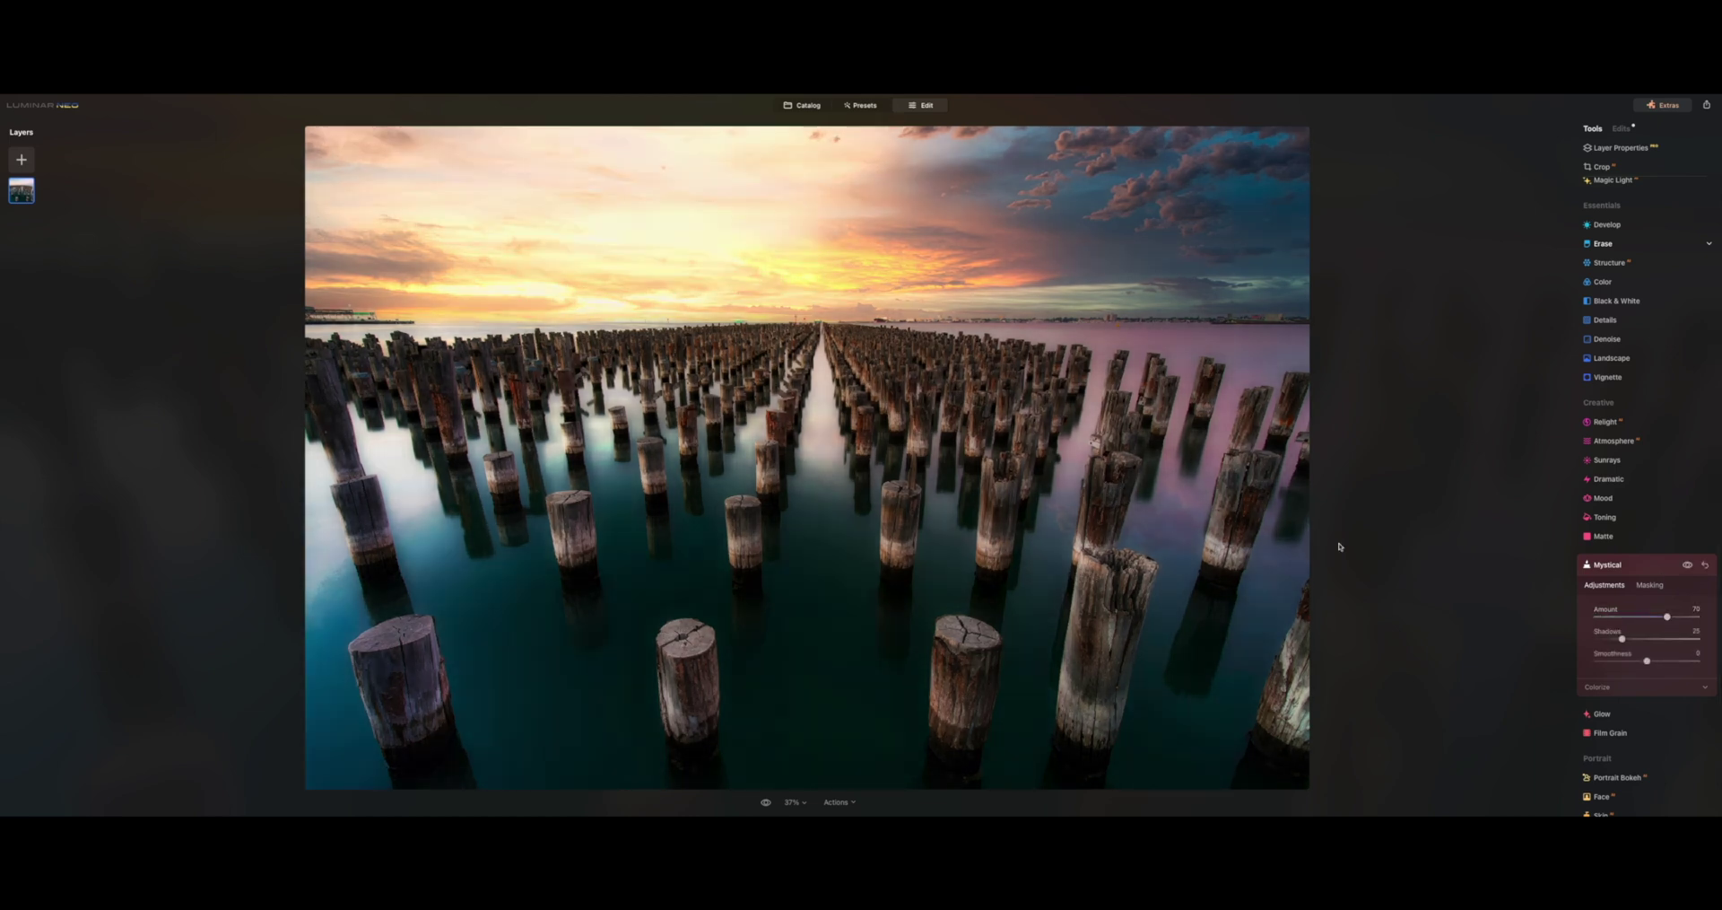
double_click(782, 435)
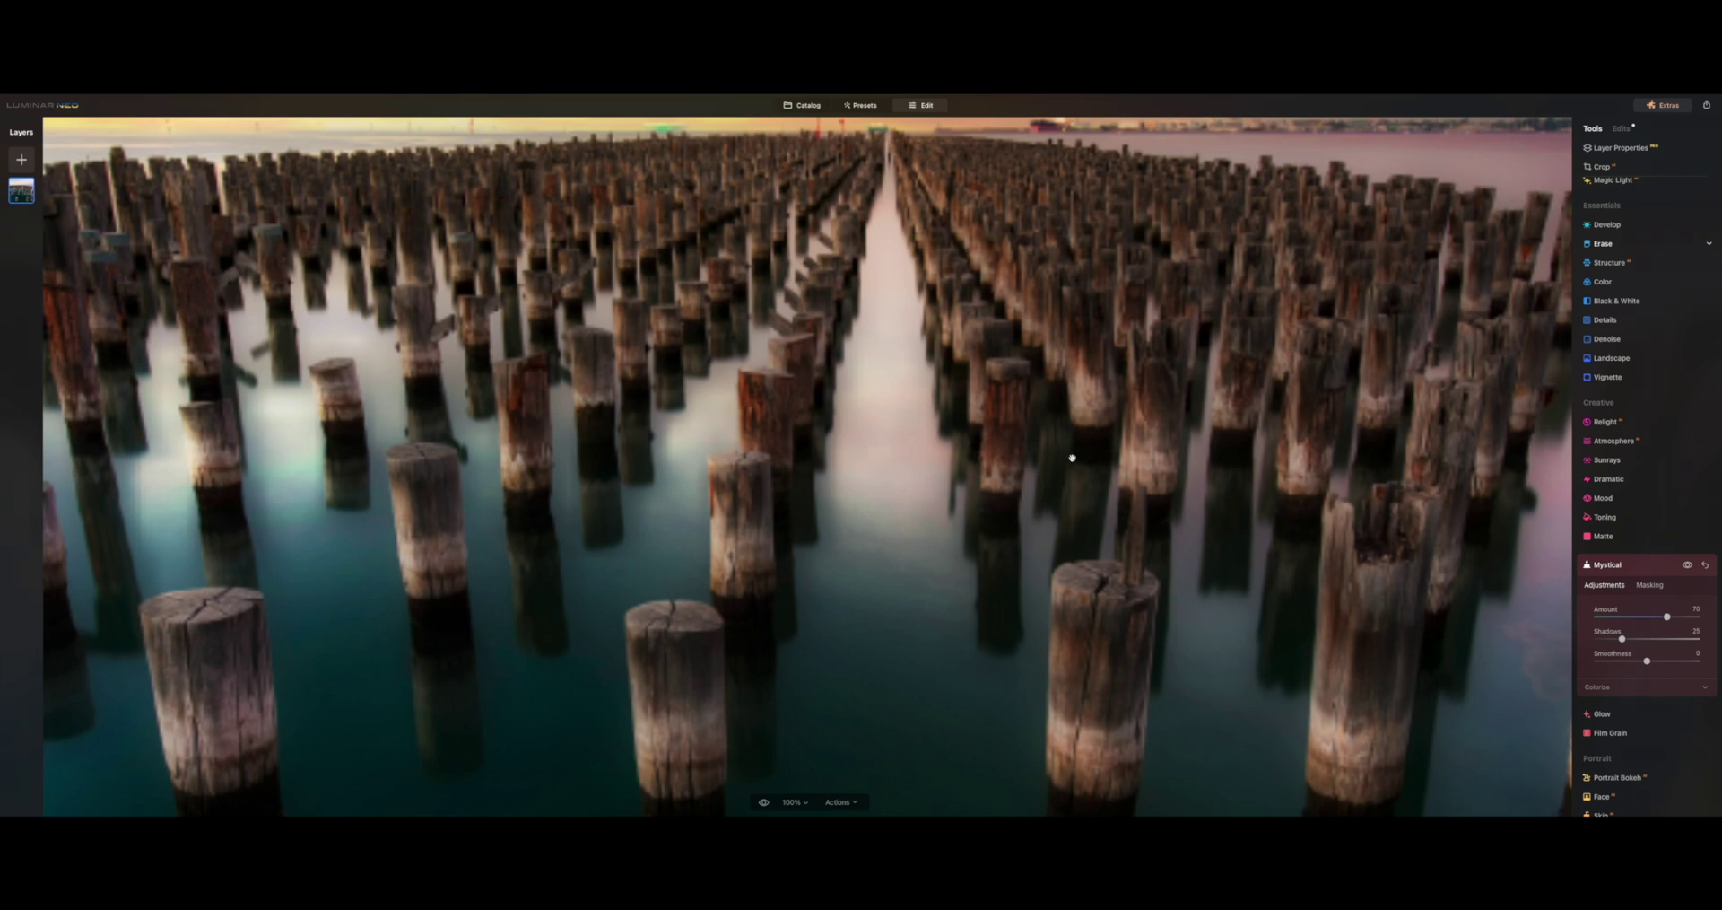
drag(1194, 456, 954, 504)
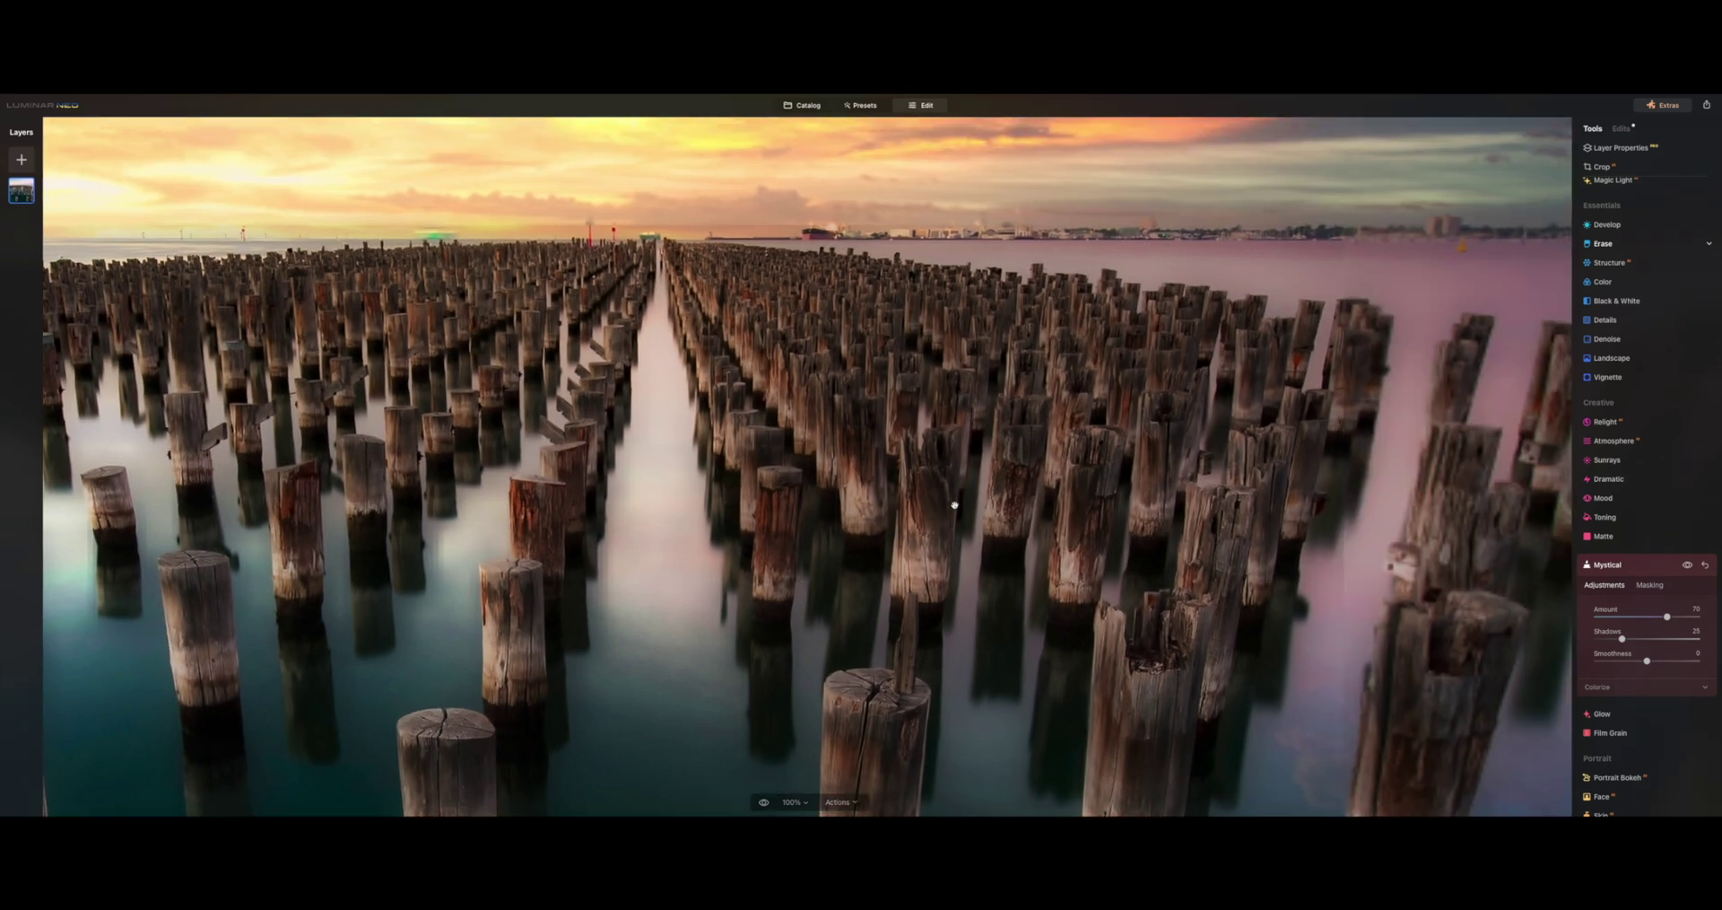
drag(923, 401, 981, 501)
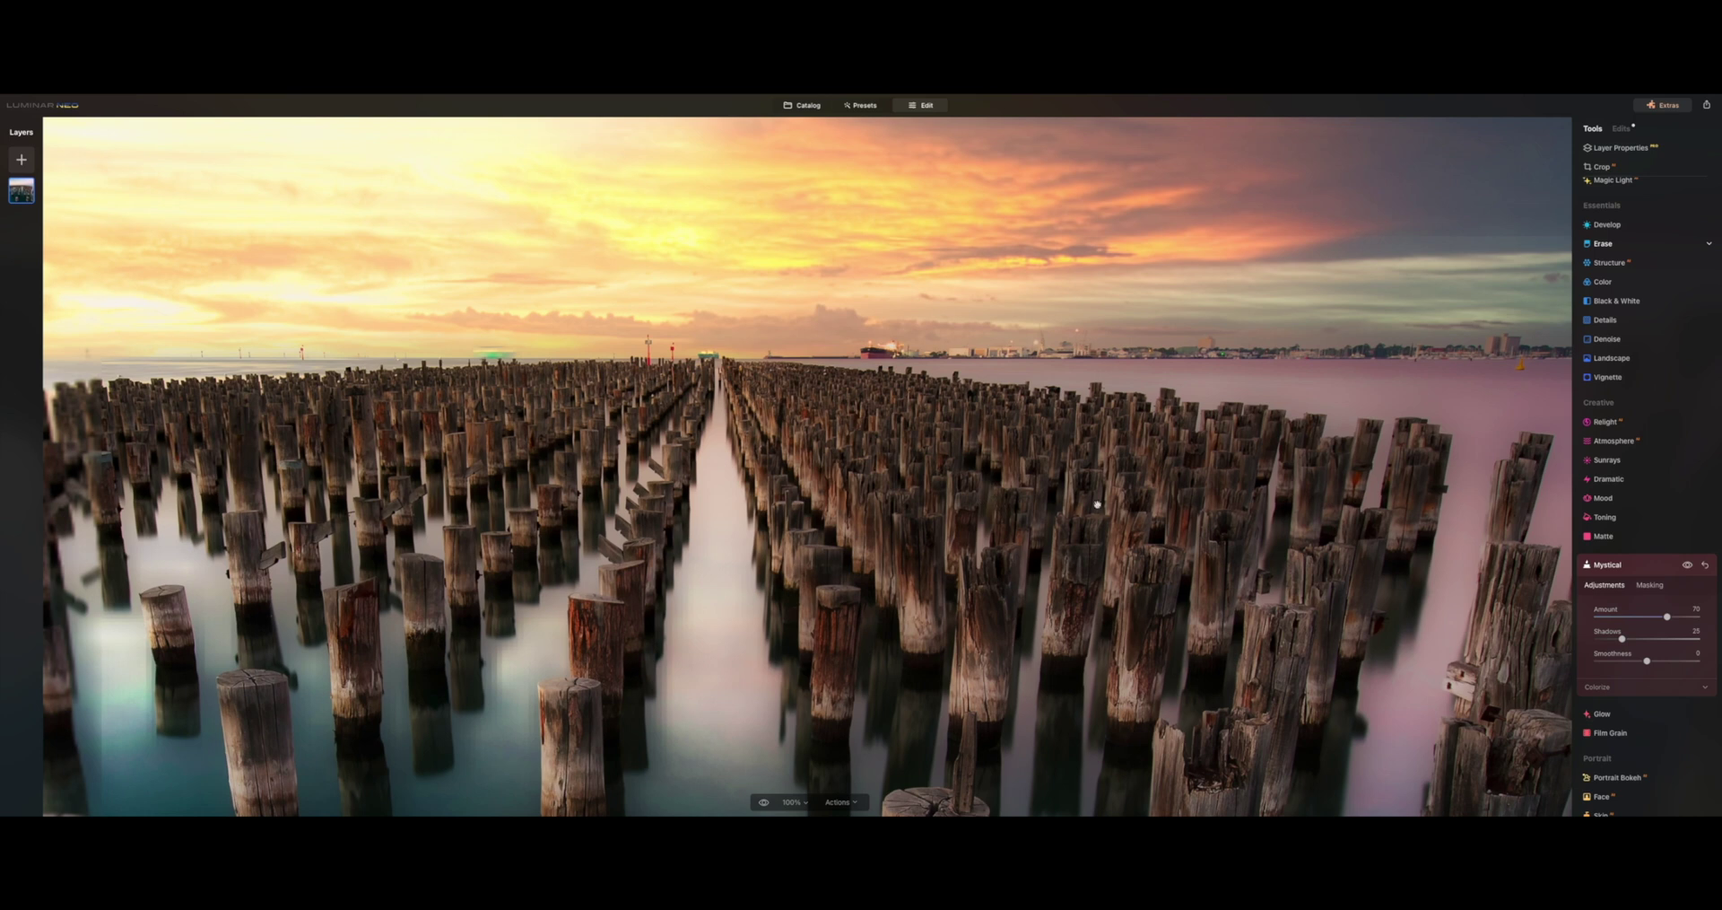
drag(1667, 616, 1626, 618)
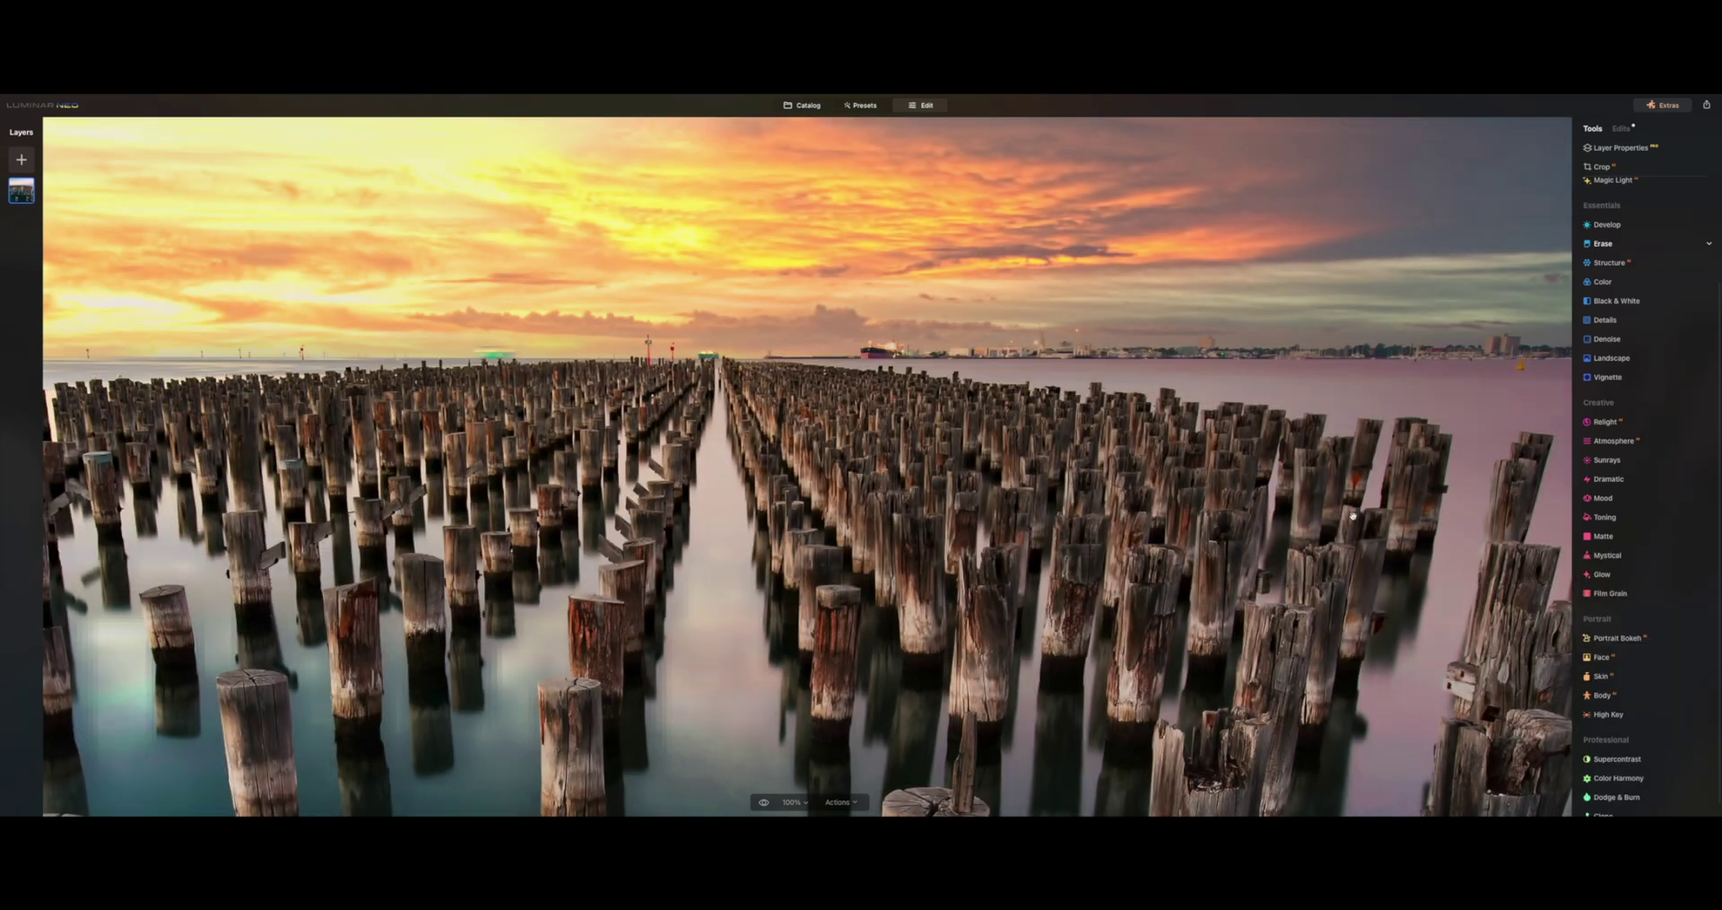
double_click(1352, 518)
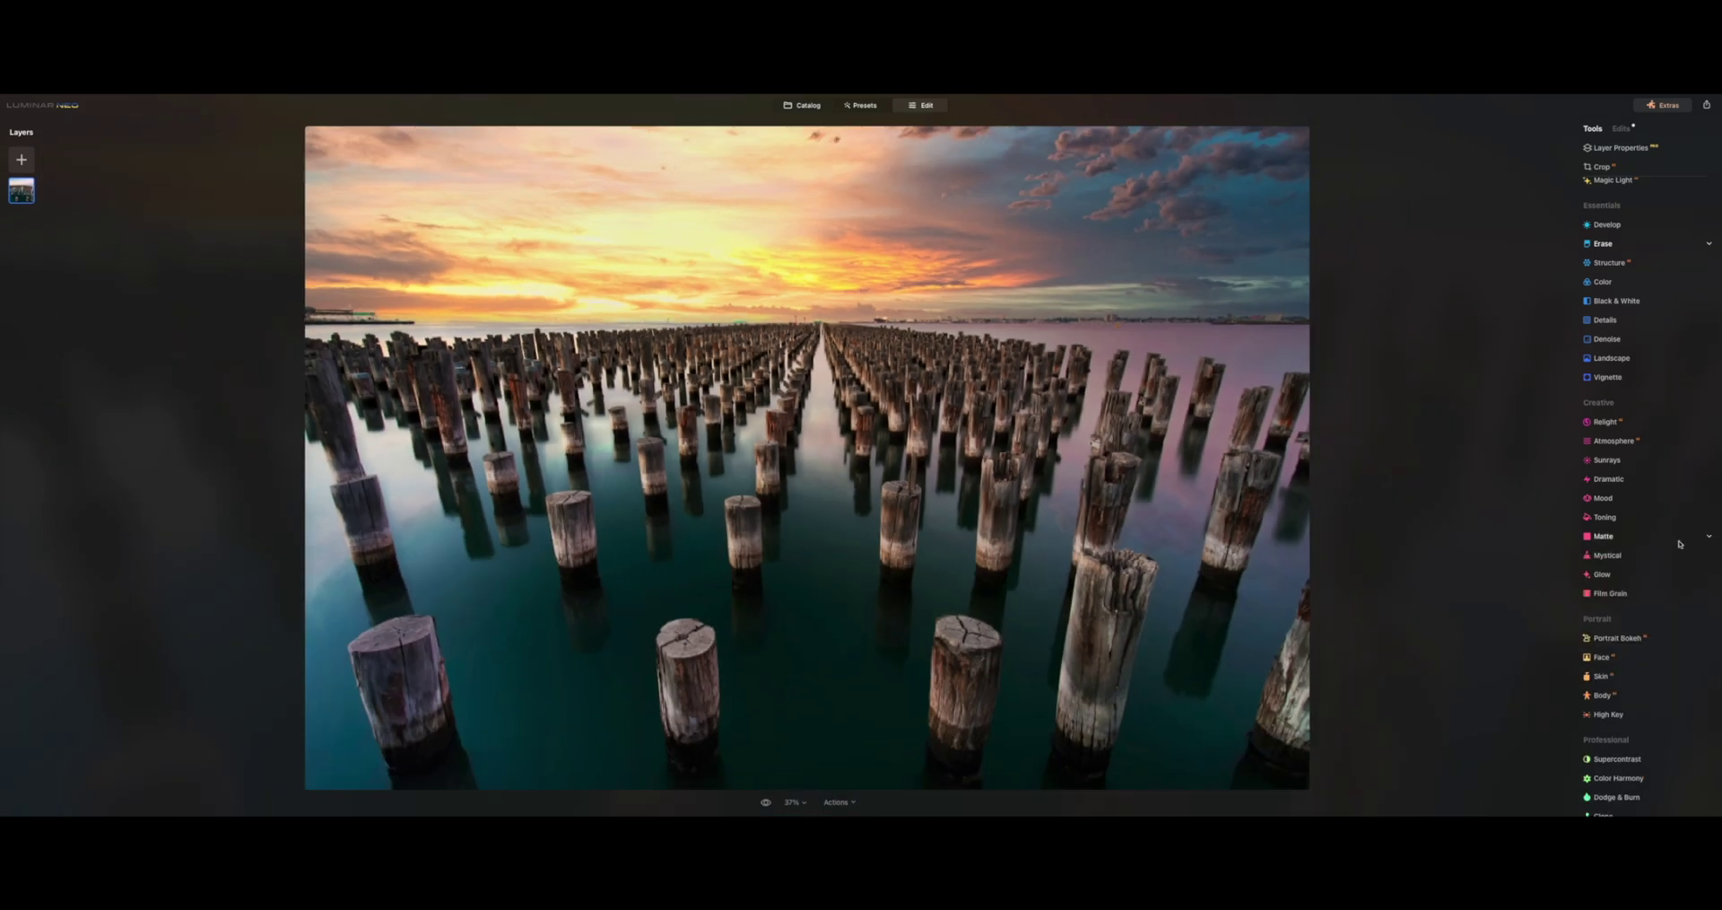
- Try the Orton Effect and Orton Effect Soft types in Glow, switch back to Soft Focus and close the tool
click(1638, 574)
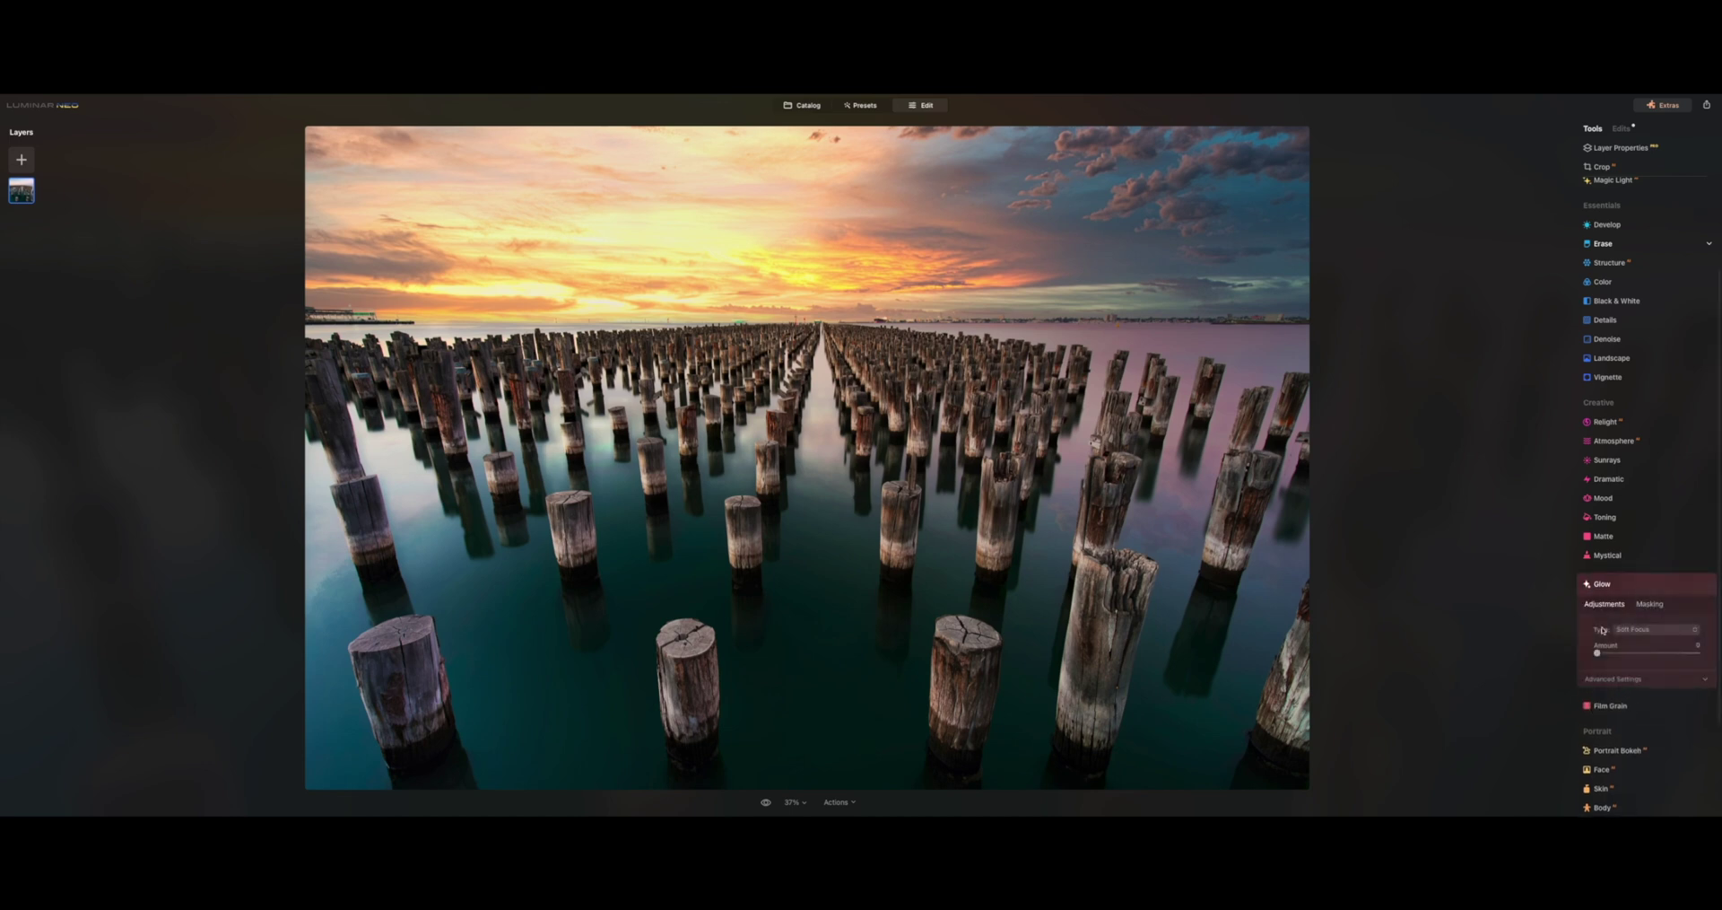
click(1655, 629)
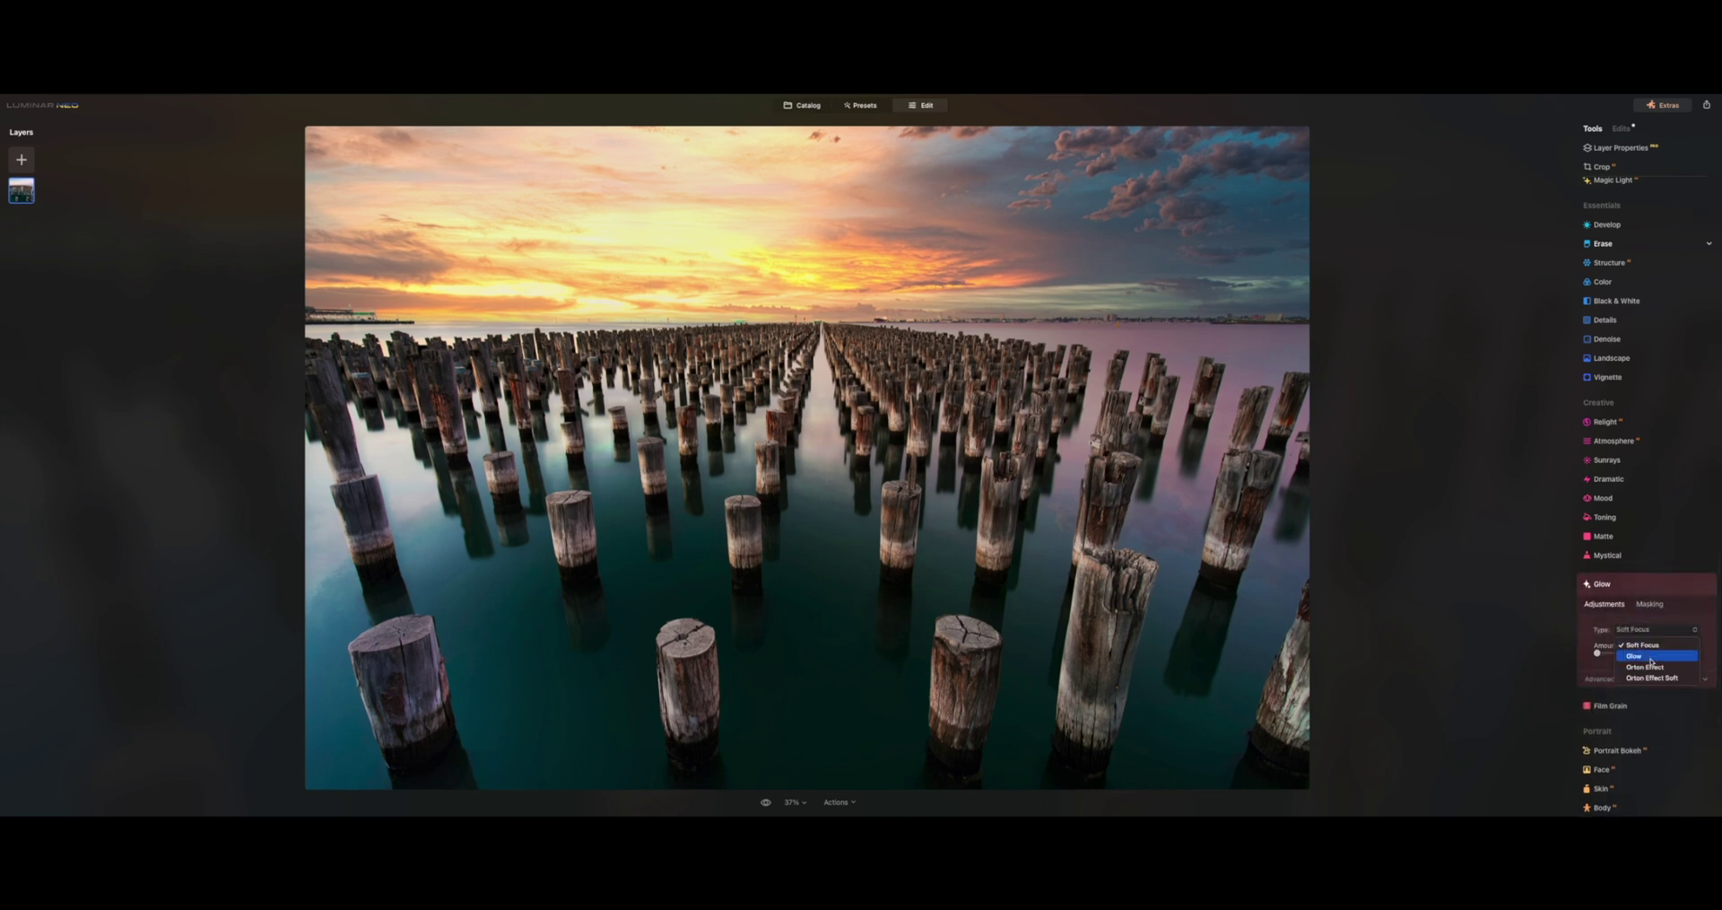
click(1660, 668)
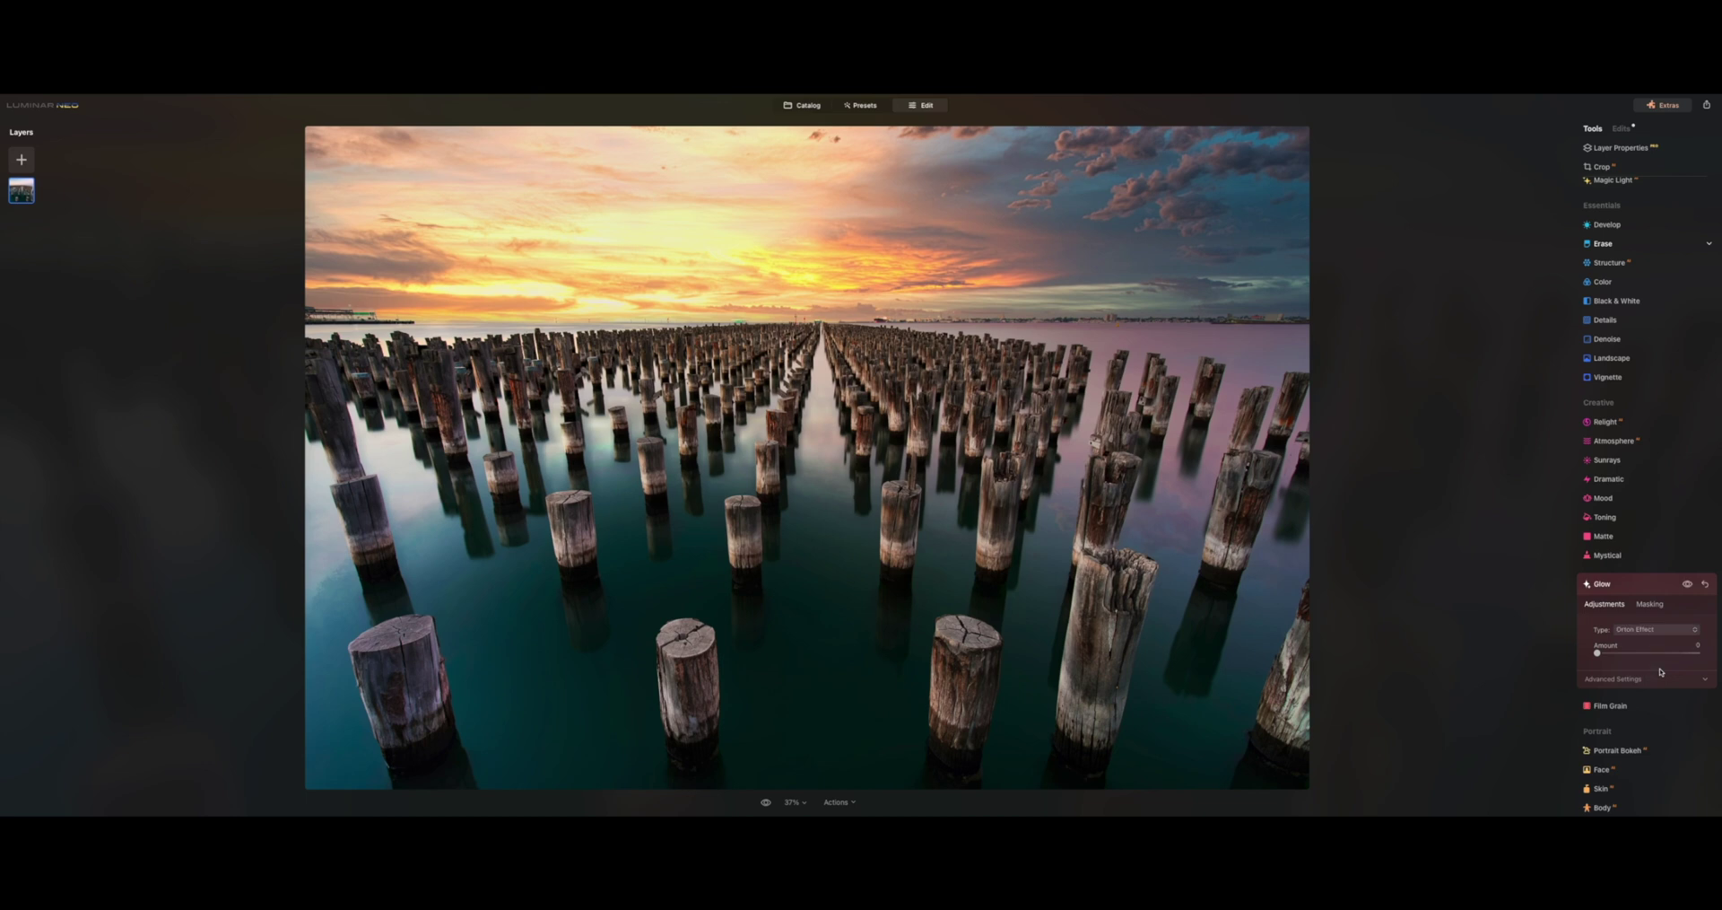
click(1650, 629)
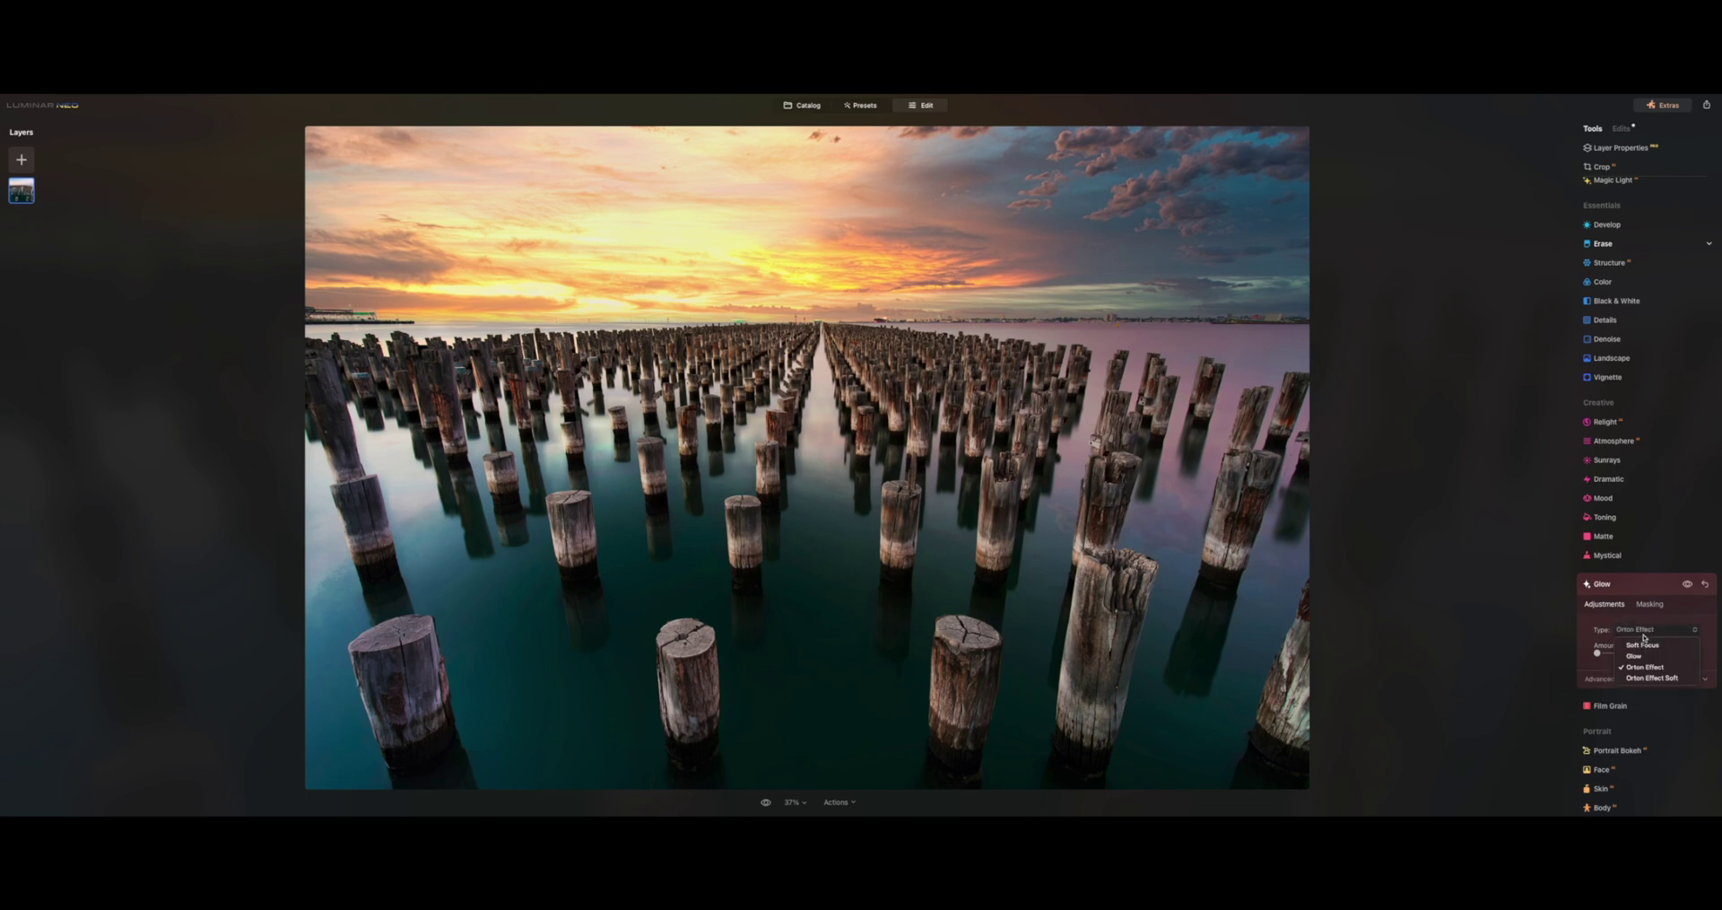
click(1651, 678)
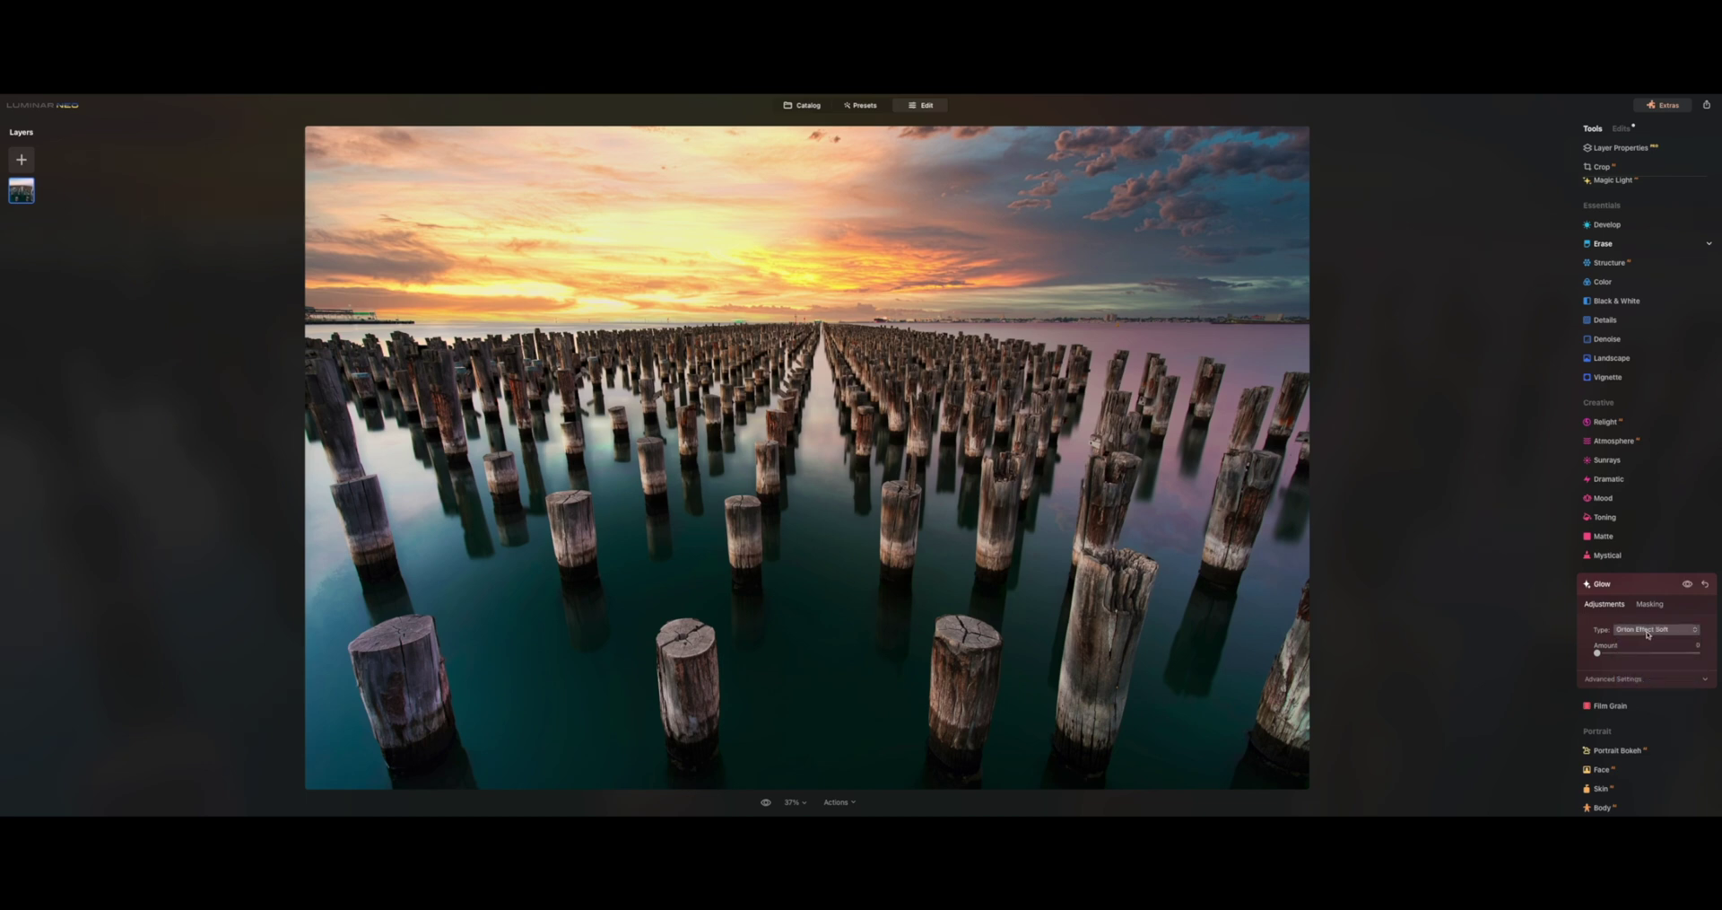
click(1648, 634)
click(1644, 645)
click(1620, 585)
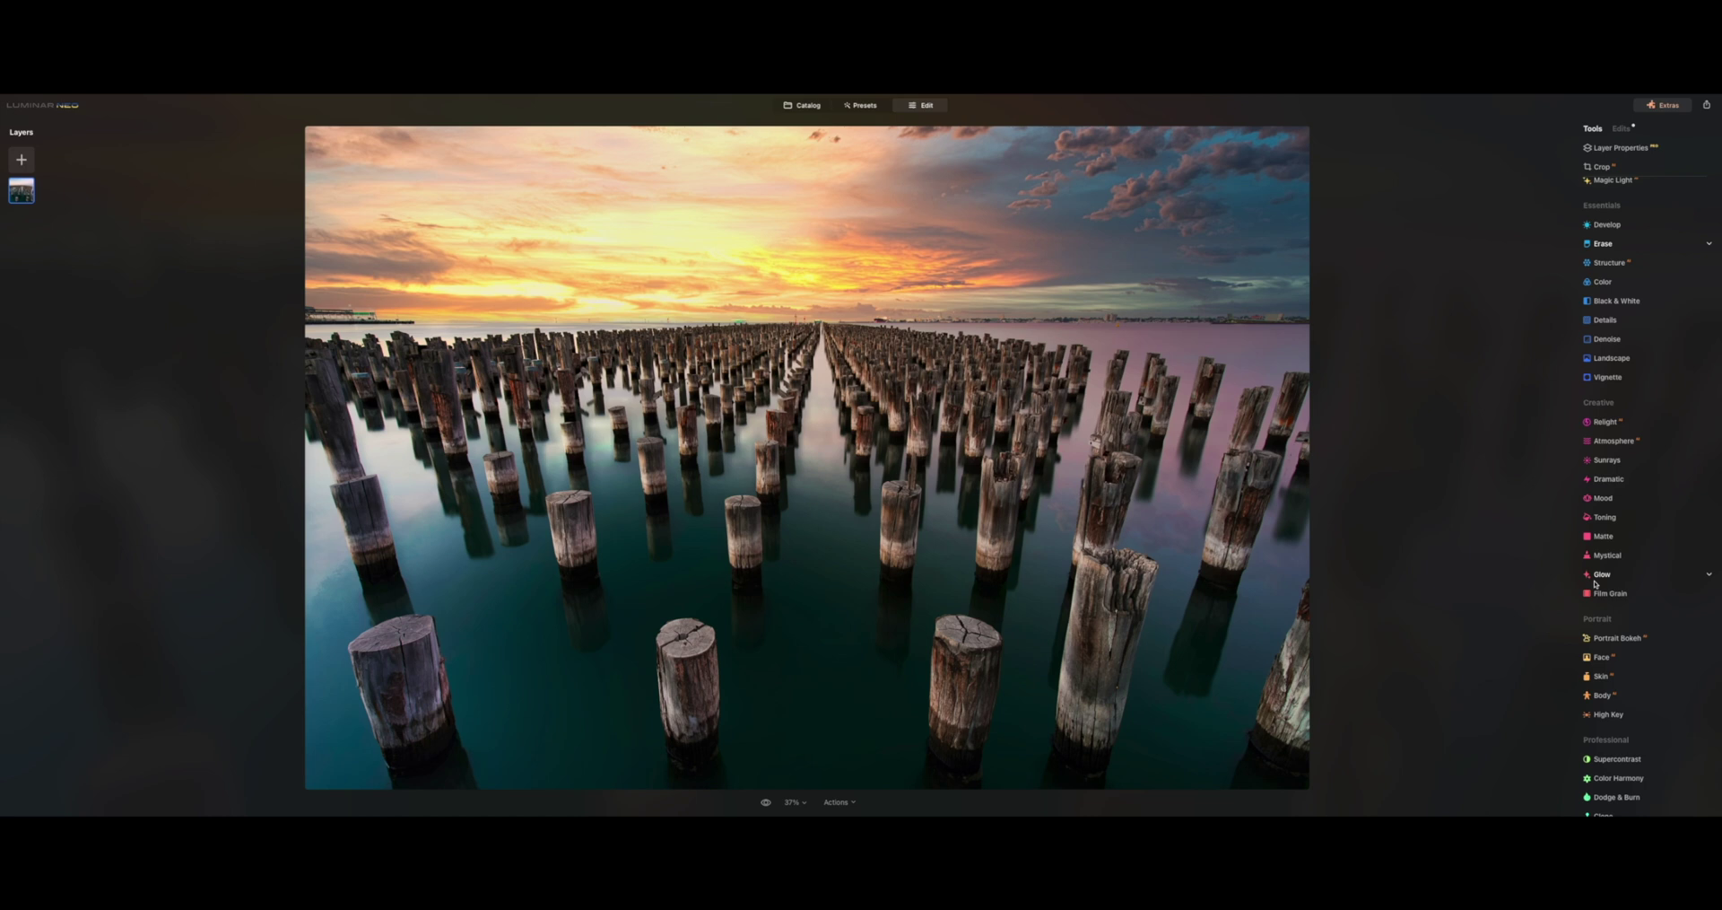
- Try a Film Grain Amount of about 42, inspect the sky and pilings at 100% zoom, then reset the Amount and close Film Grain
click(1599, 592)
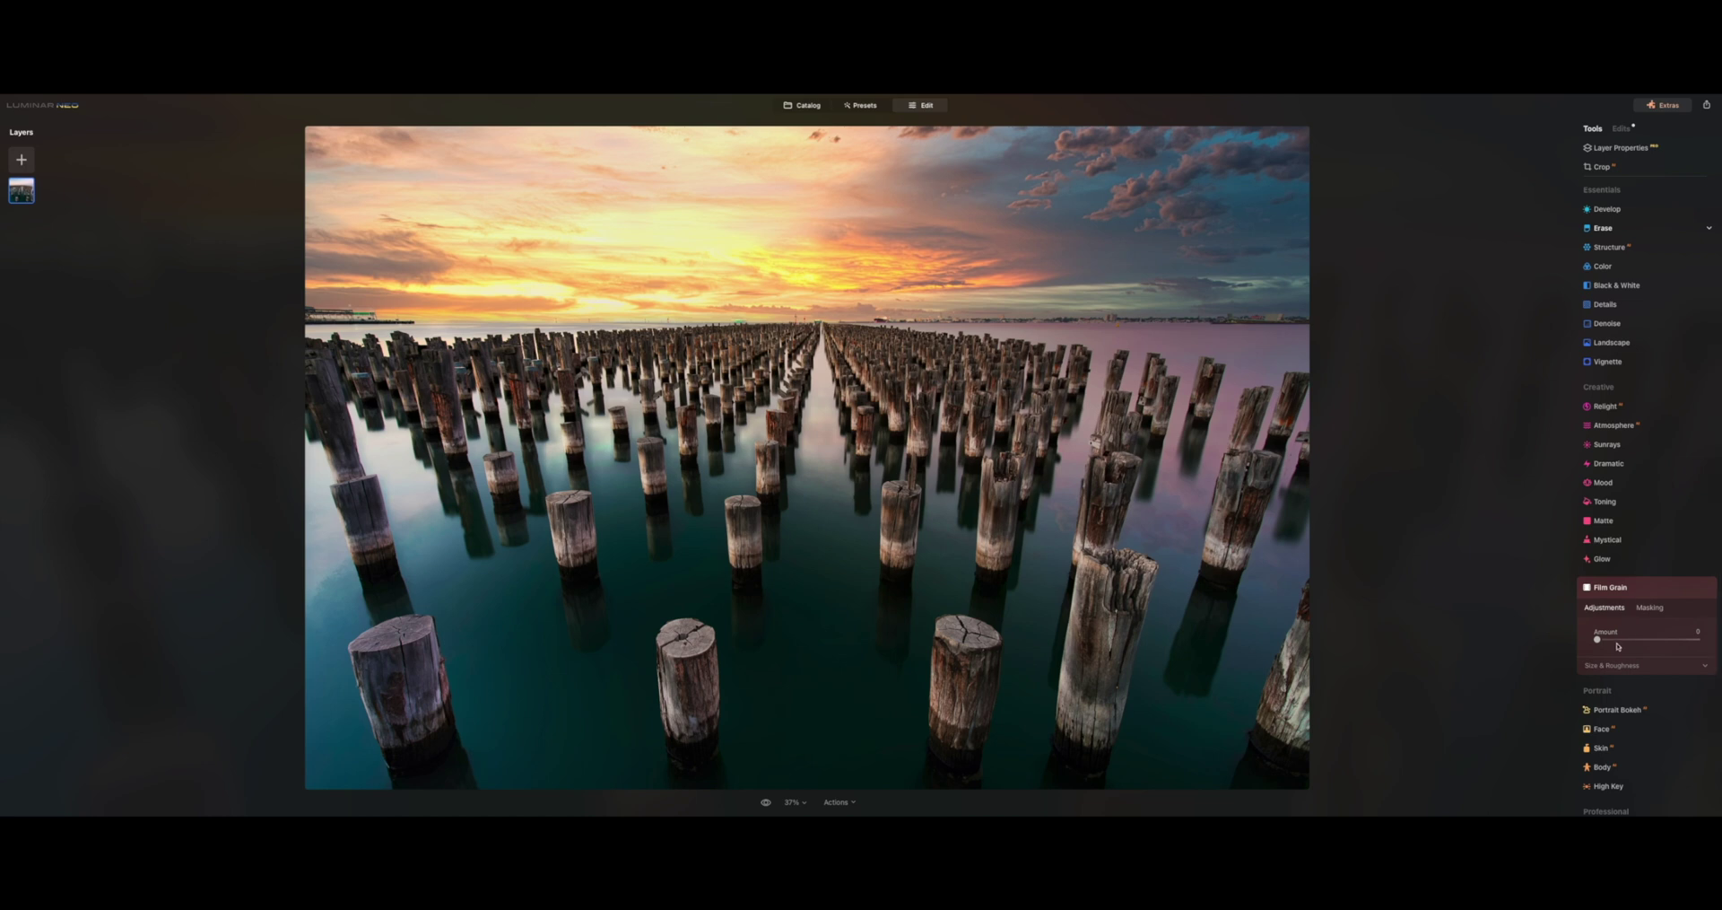
drag(1598, 639, 1640, 638)
double_click(893, 319)
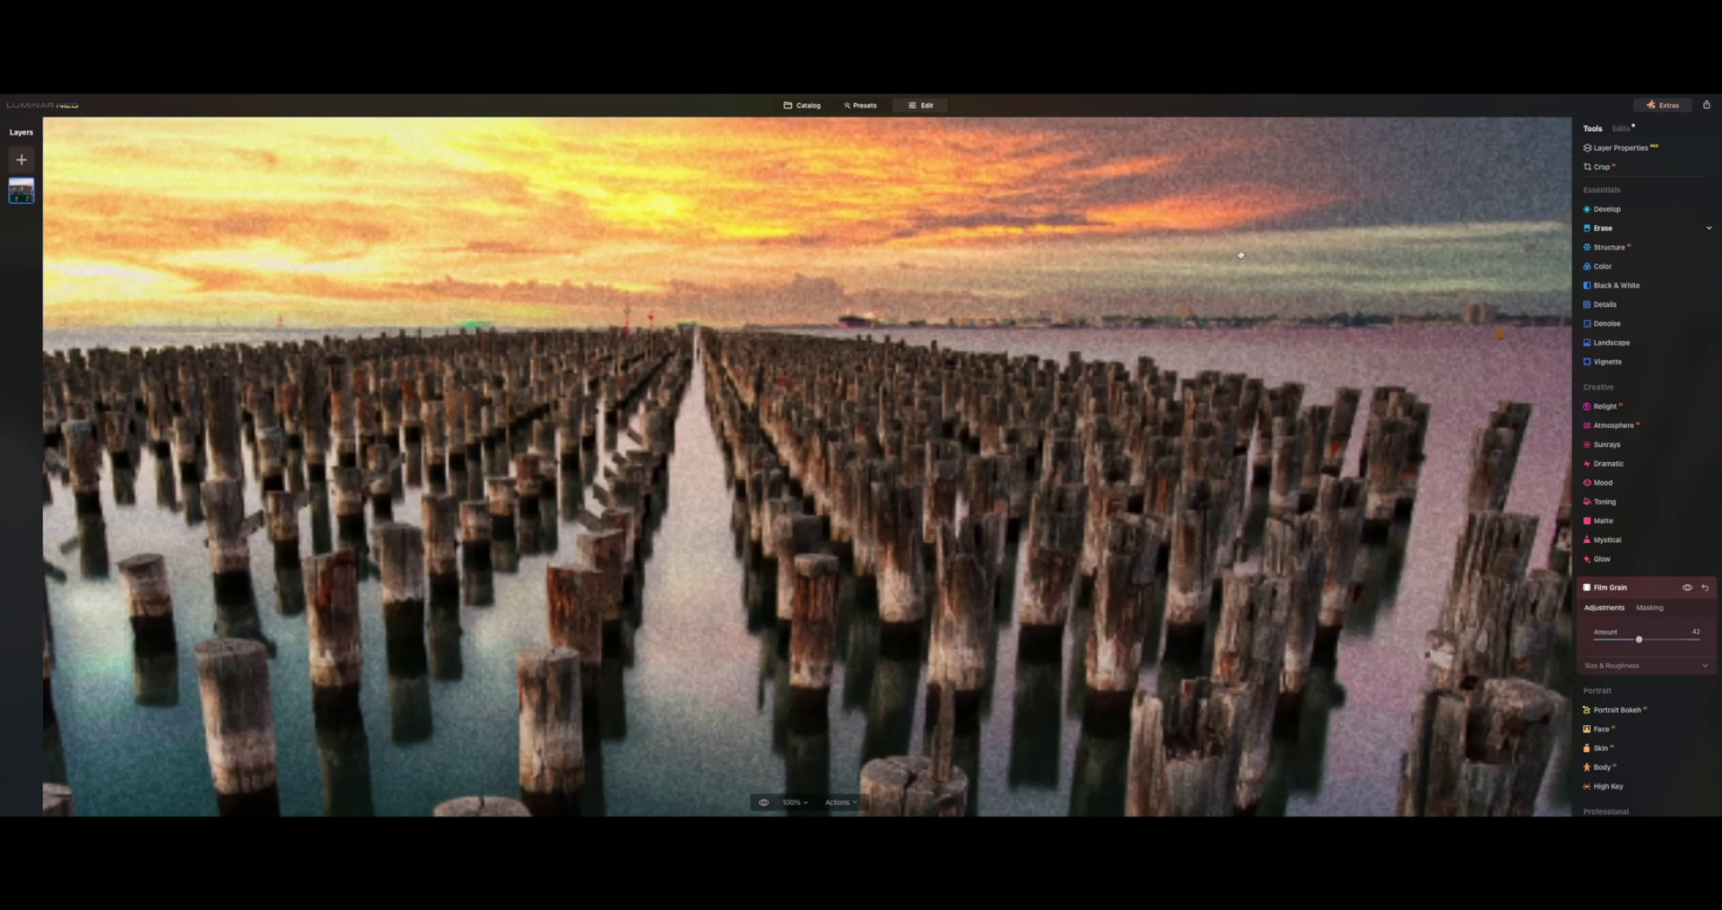
drag(893, 320, 917, 444)
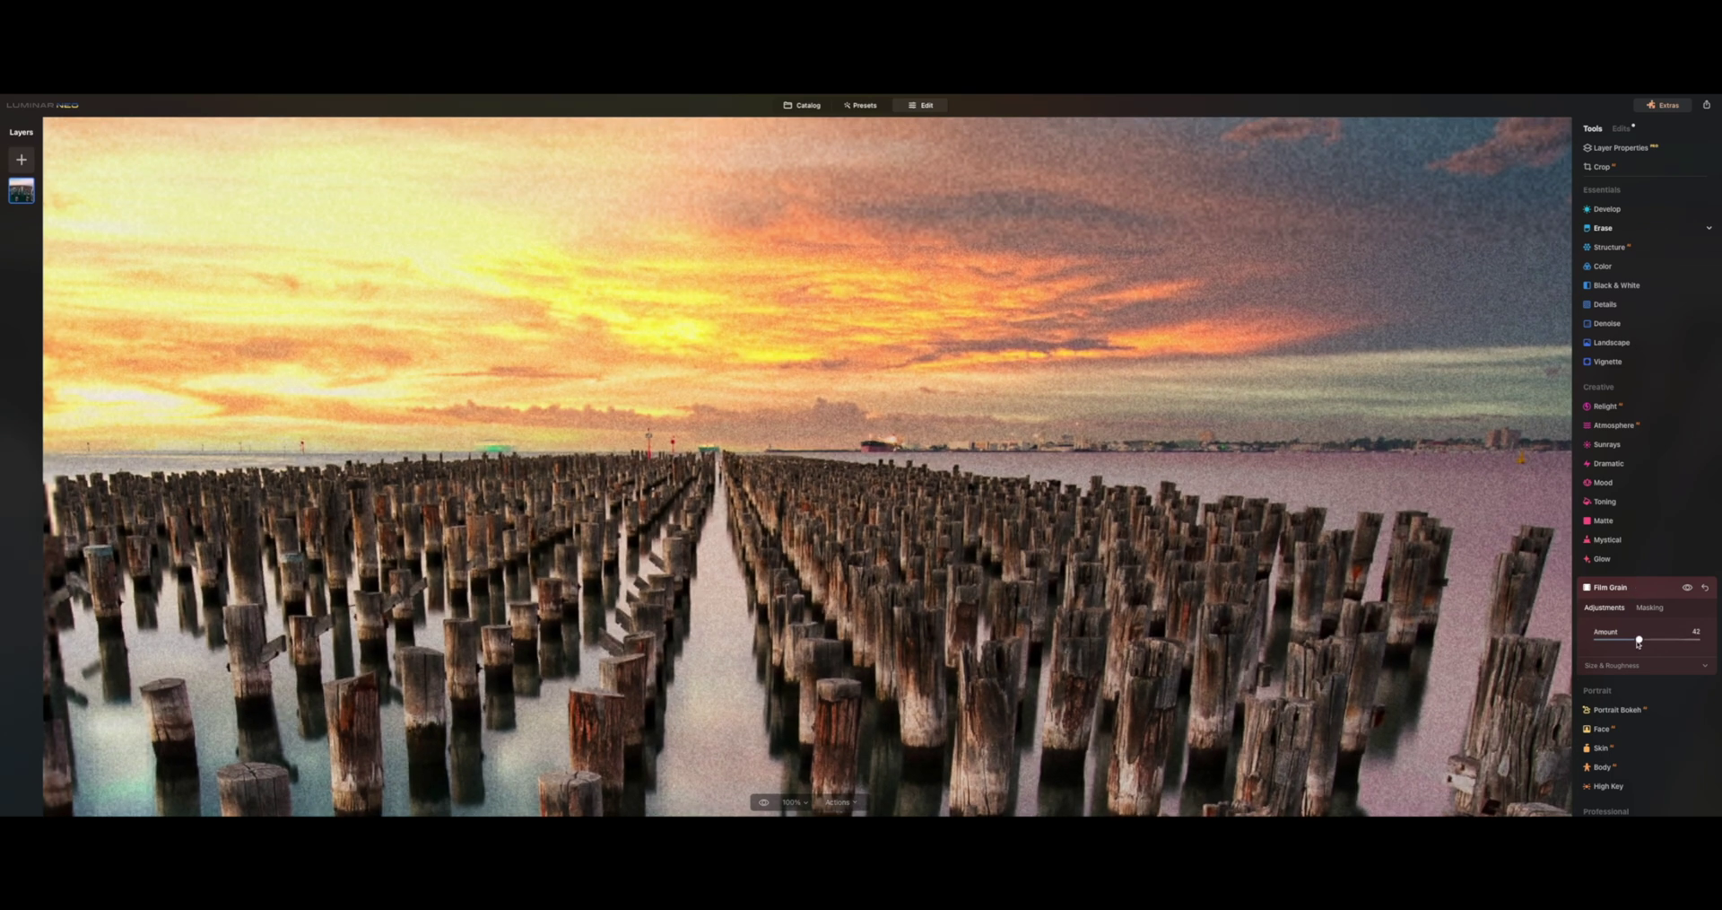
double_click(1638, 640)
click(1671, 590)
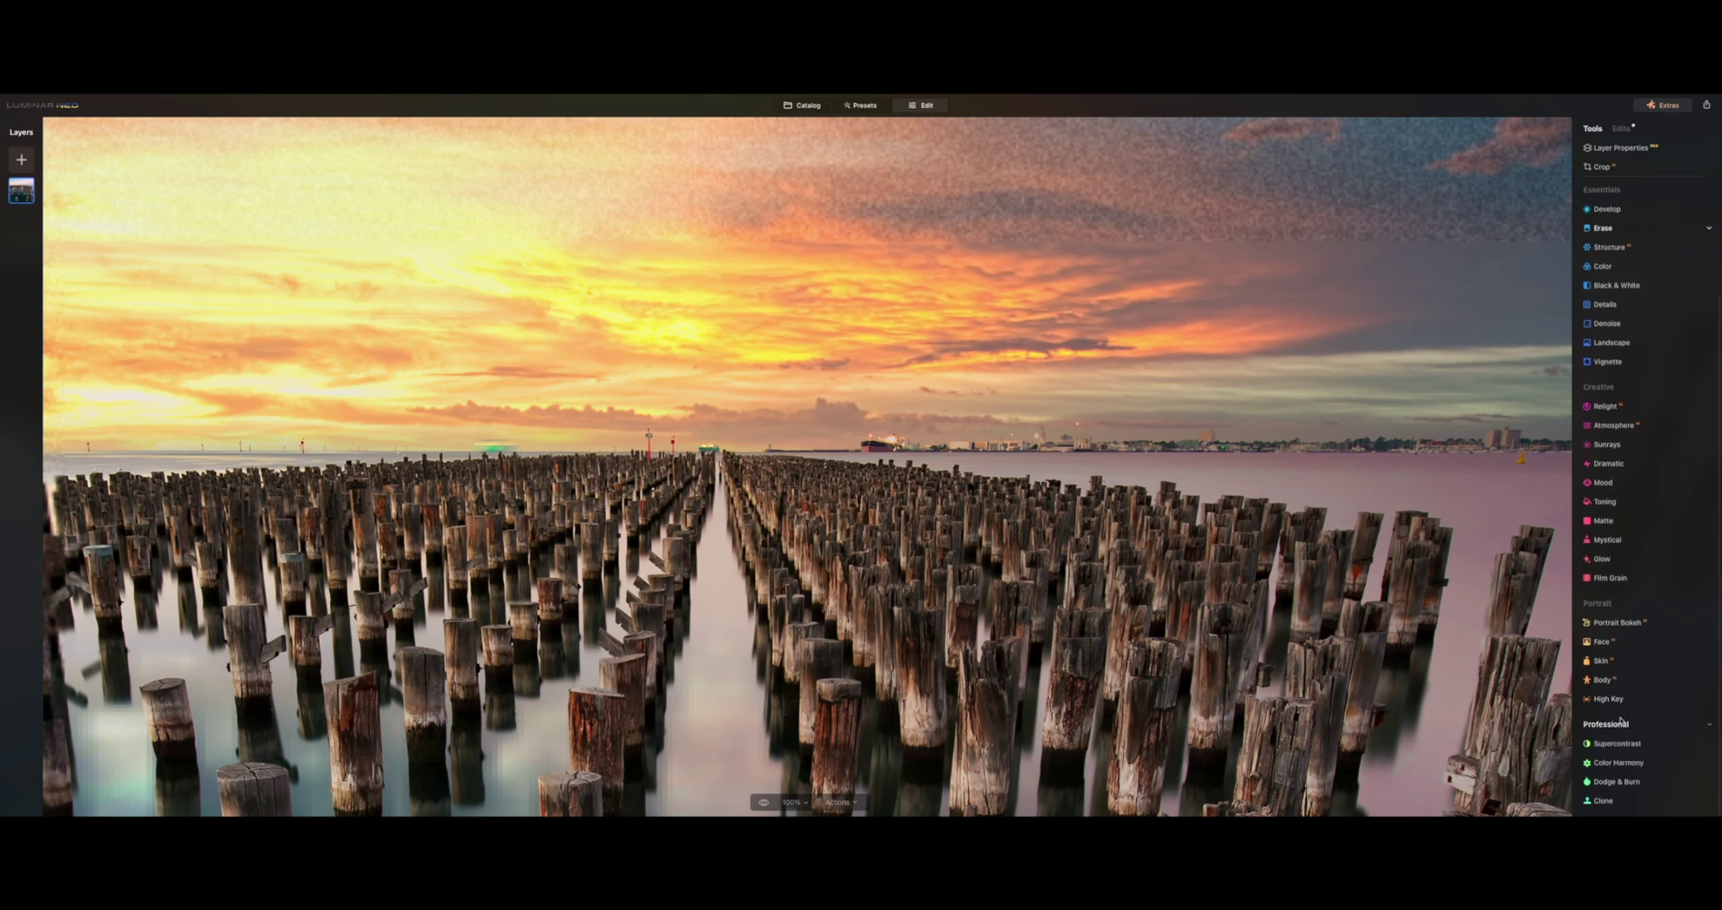
- In Supercontrast, try Highlights Contrast at about 71, lower it to about 7 and reset Highlights Balance to 0
click(1619, 744)
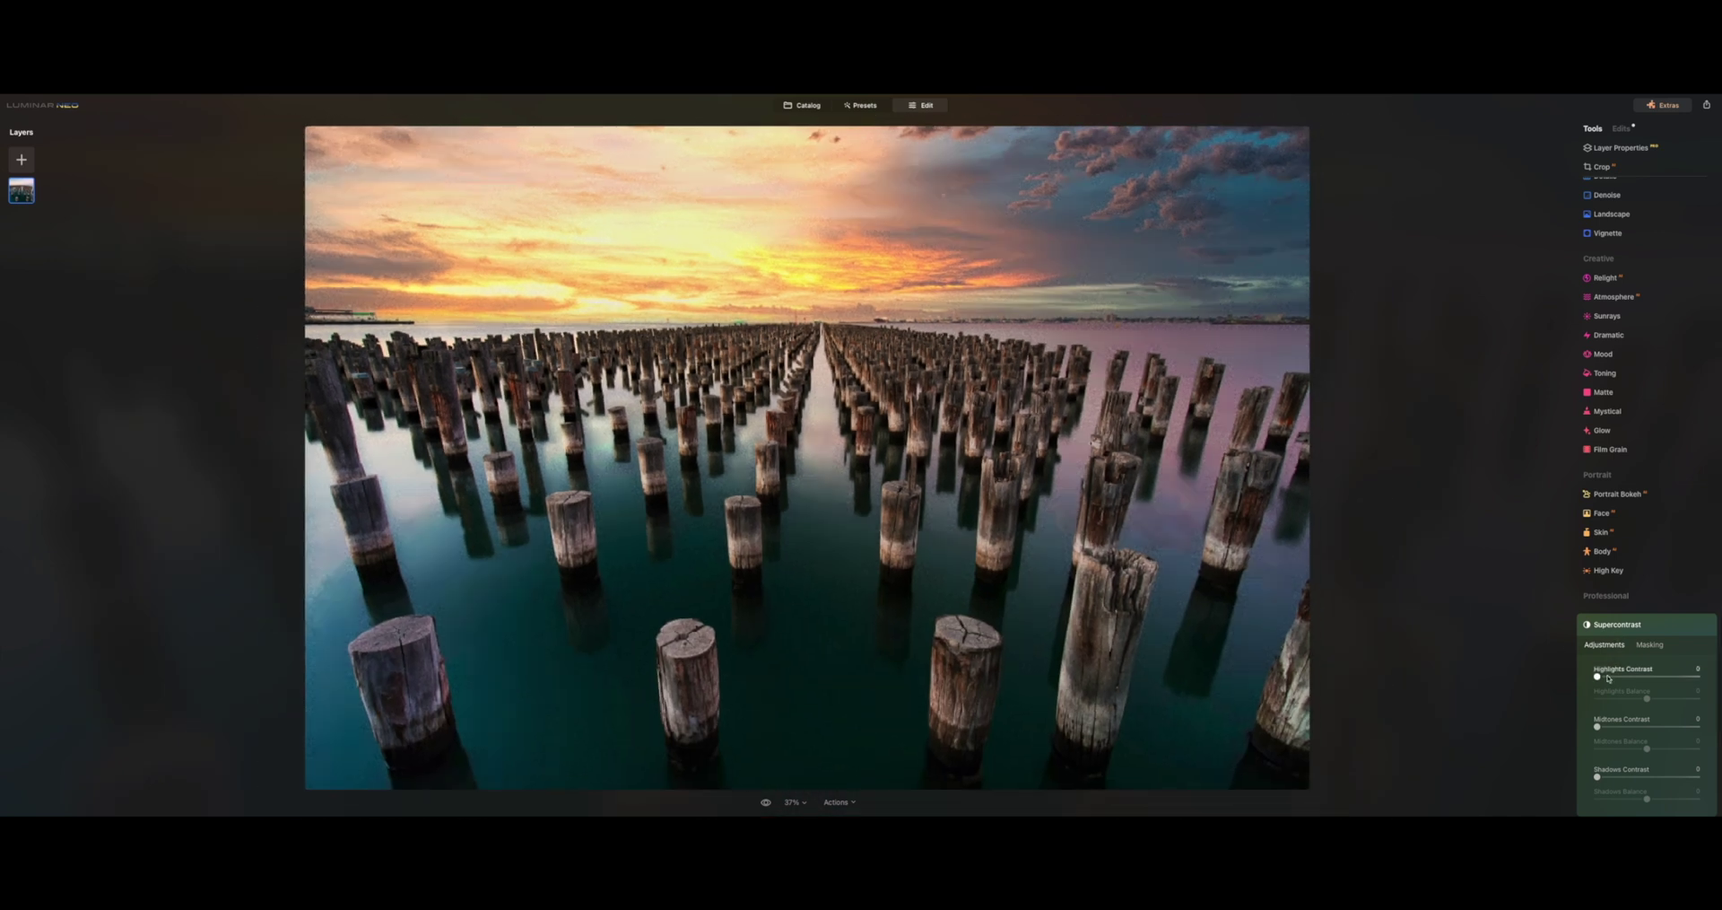
drag(1608, 679, 1671, 683)
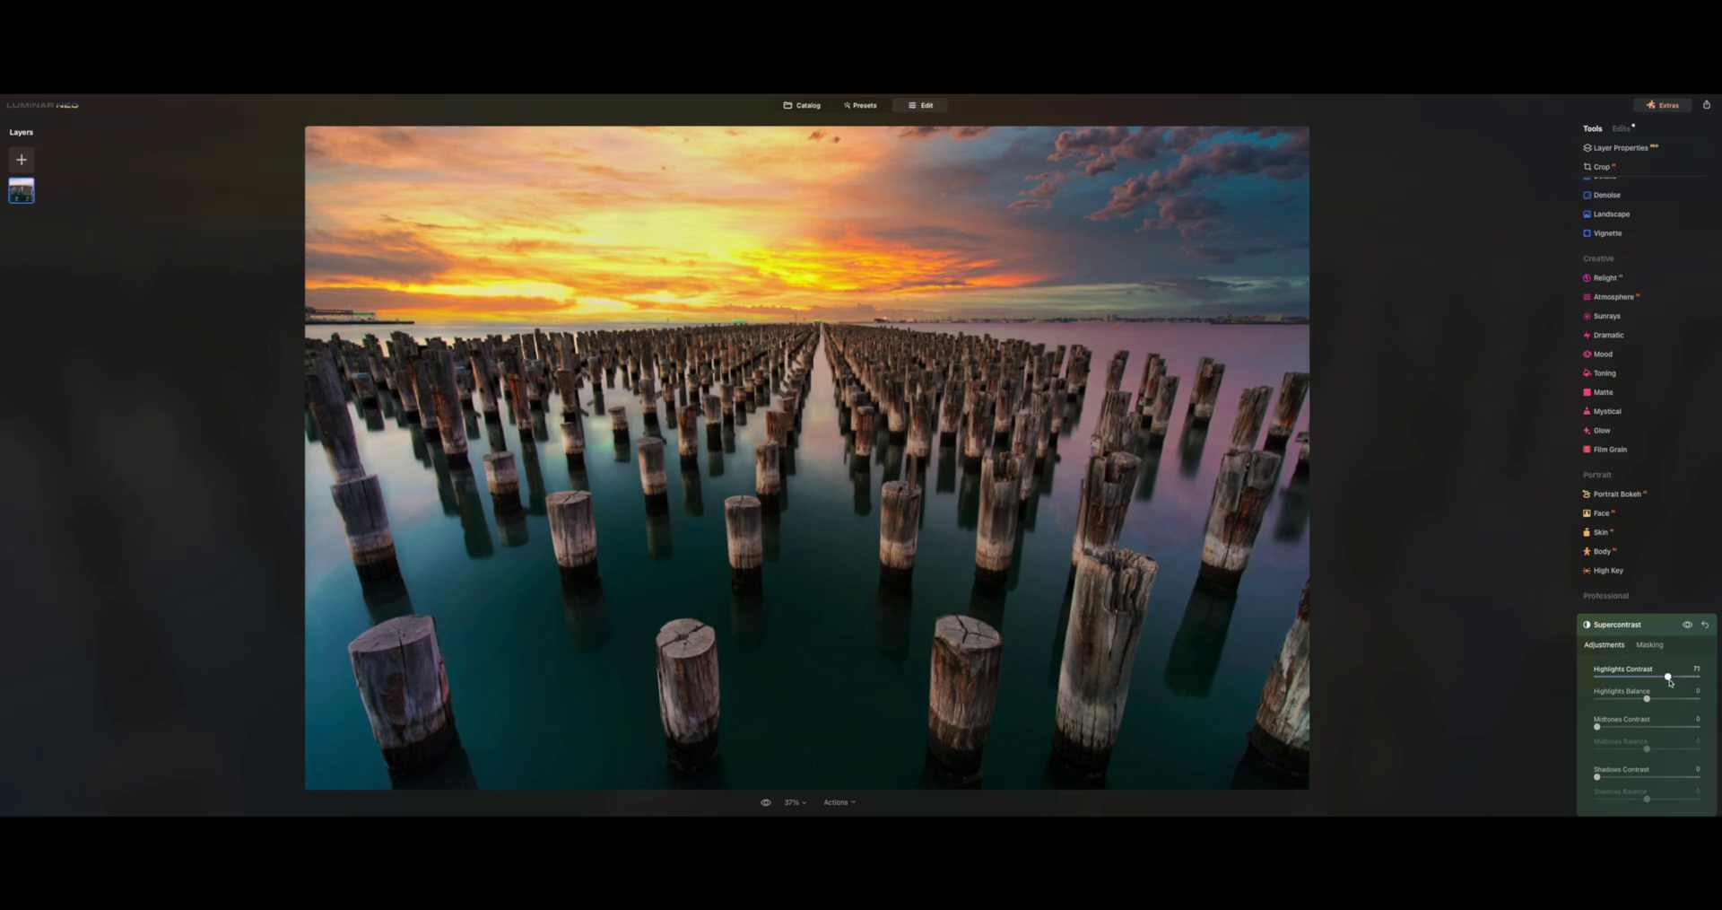
drag(1670, 679, 1702, 705)
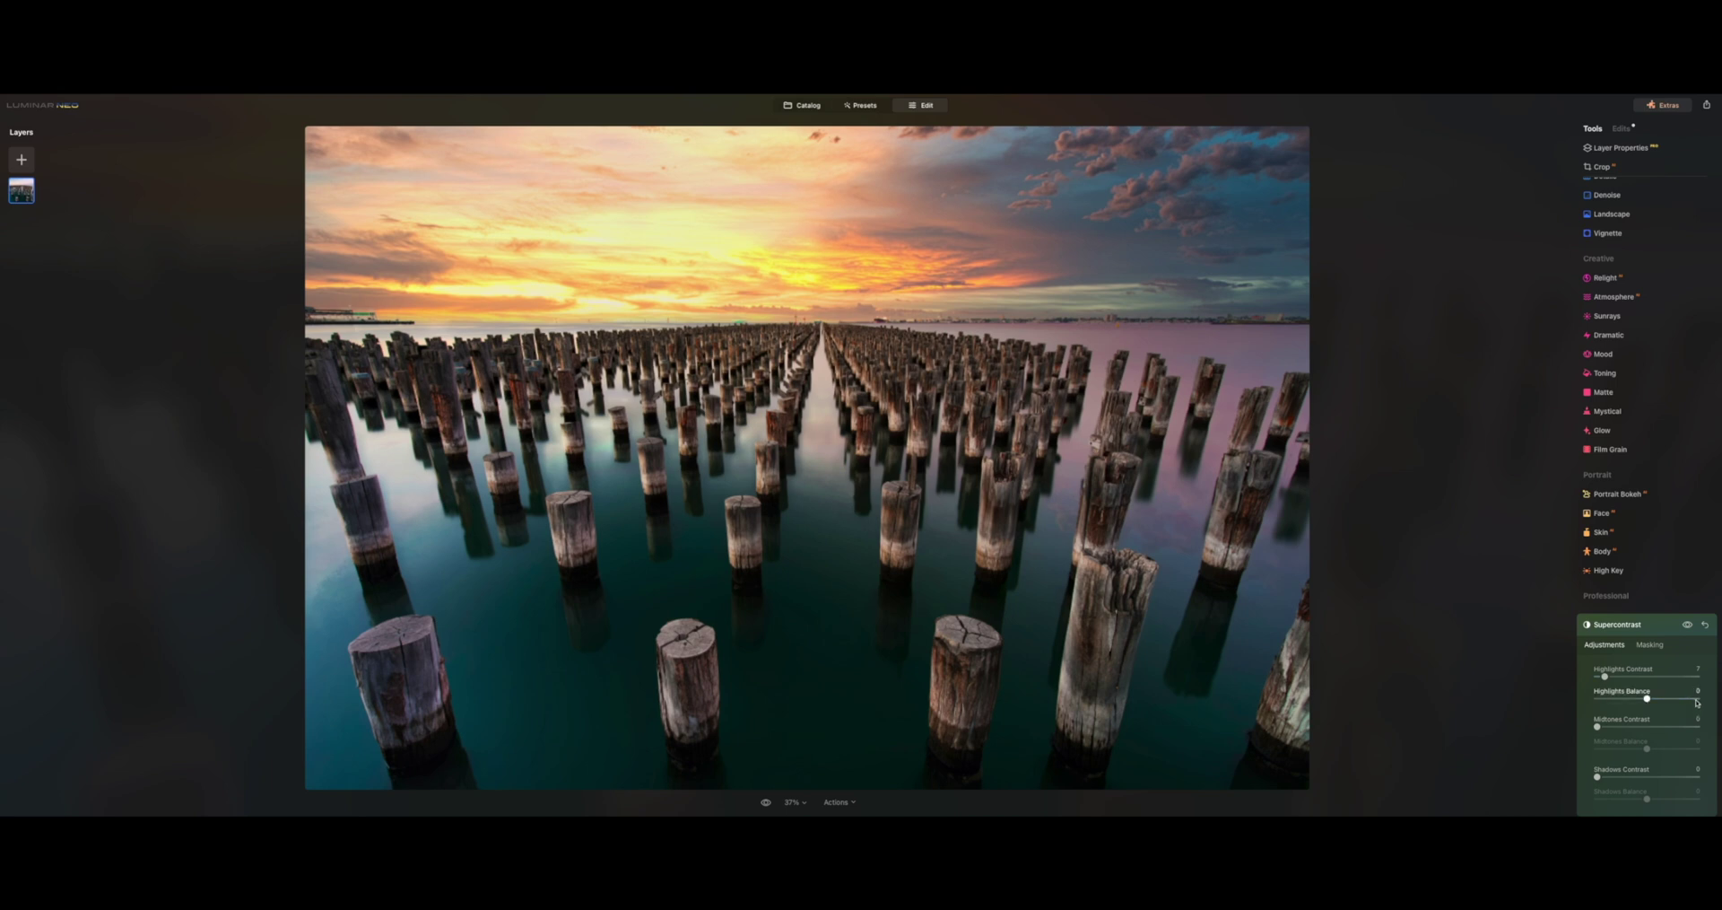
double_click(1697, 699)
- Raise Midtones Contrast and Shadows Contrast slightly in Supercontrast, and close the tool
scroll(1633, 709, down, 1)
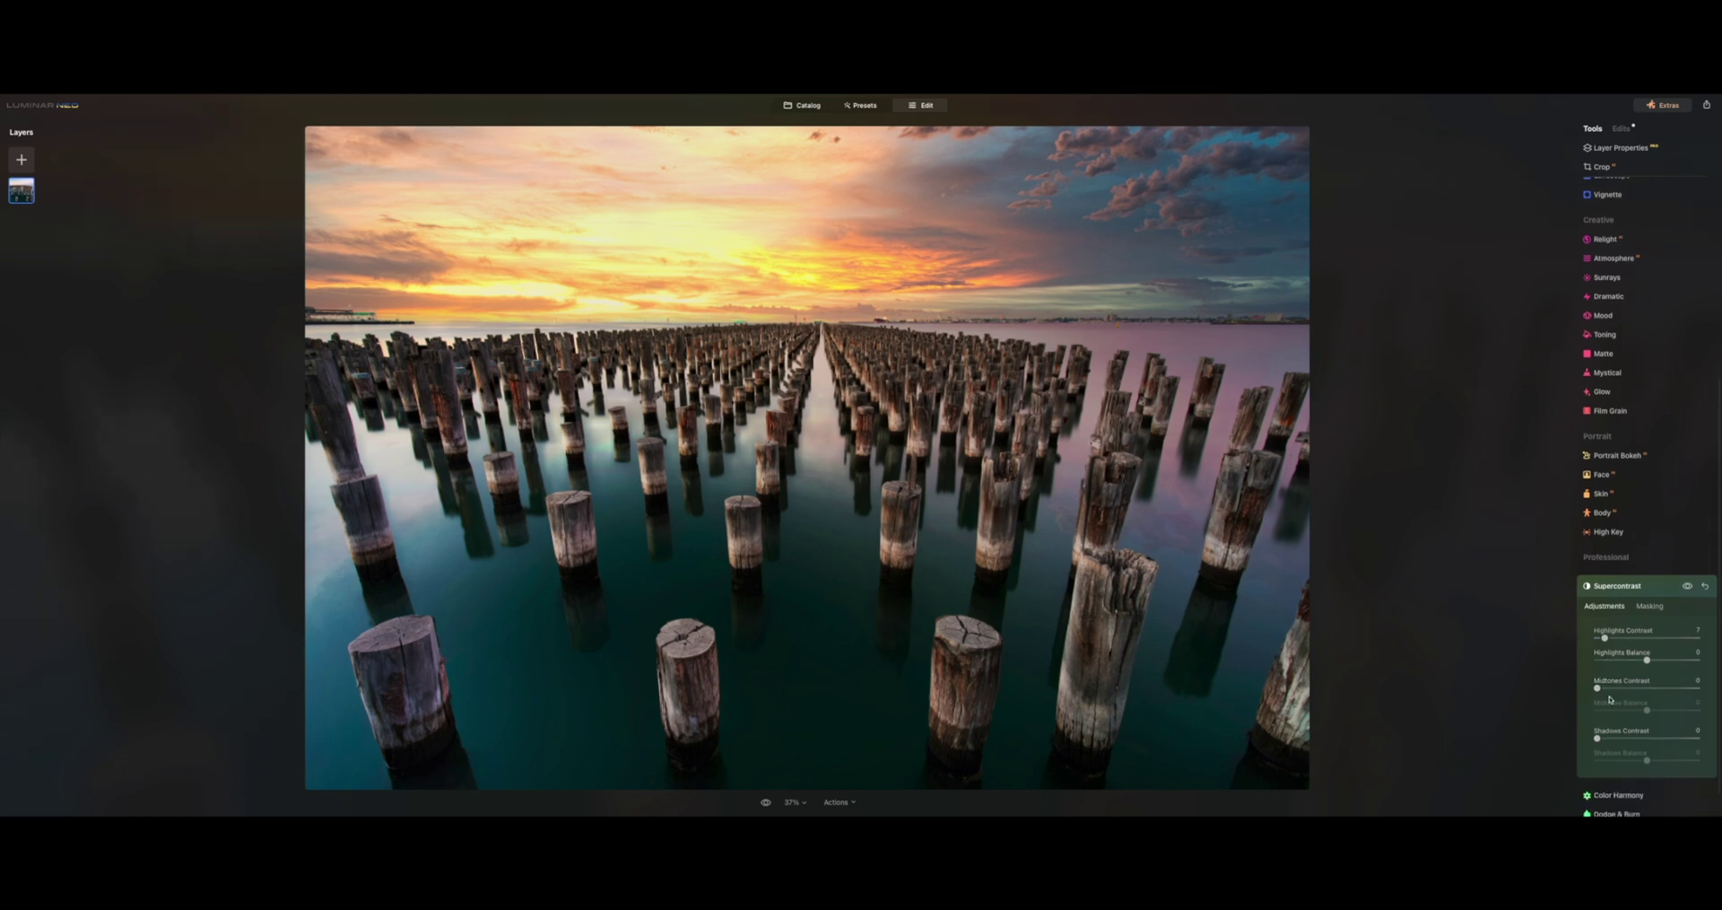
scroll(1605, 682, down, 1)
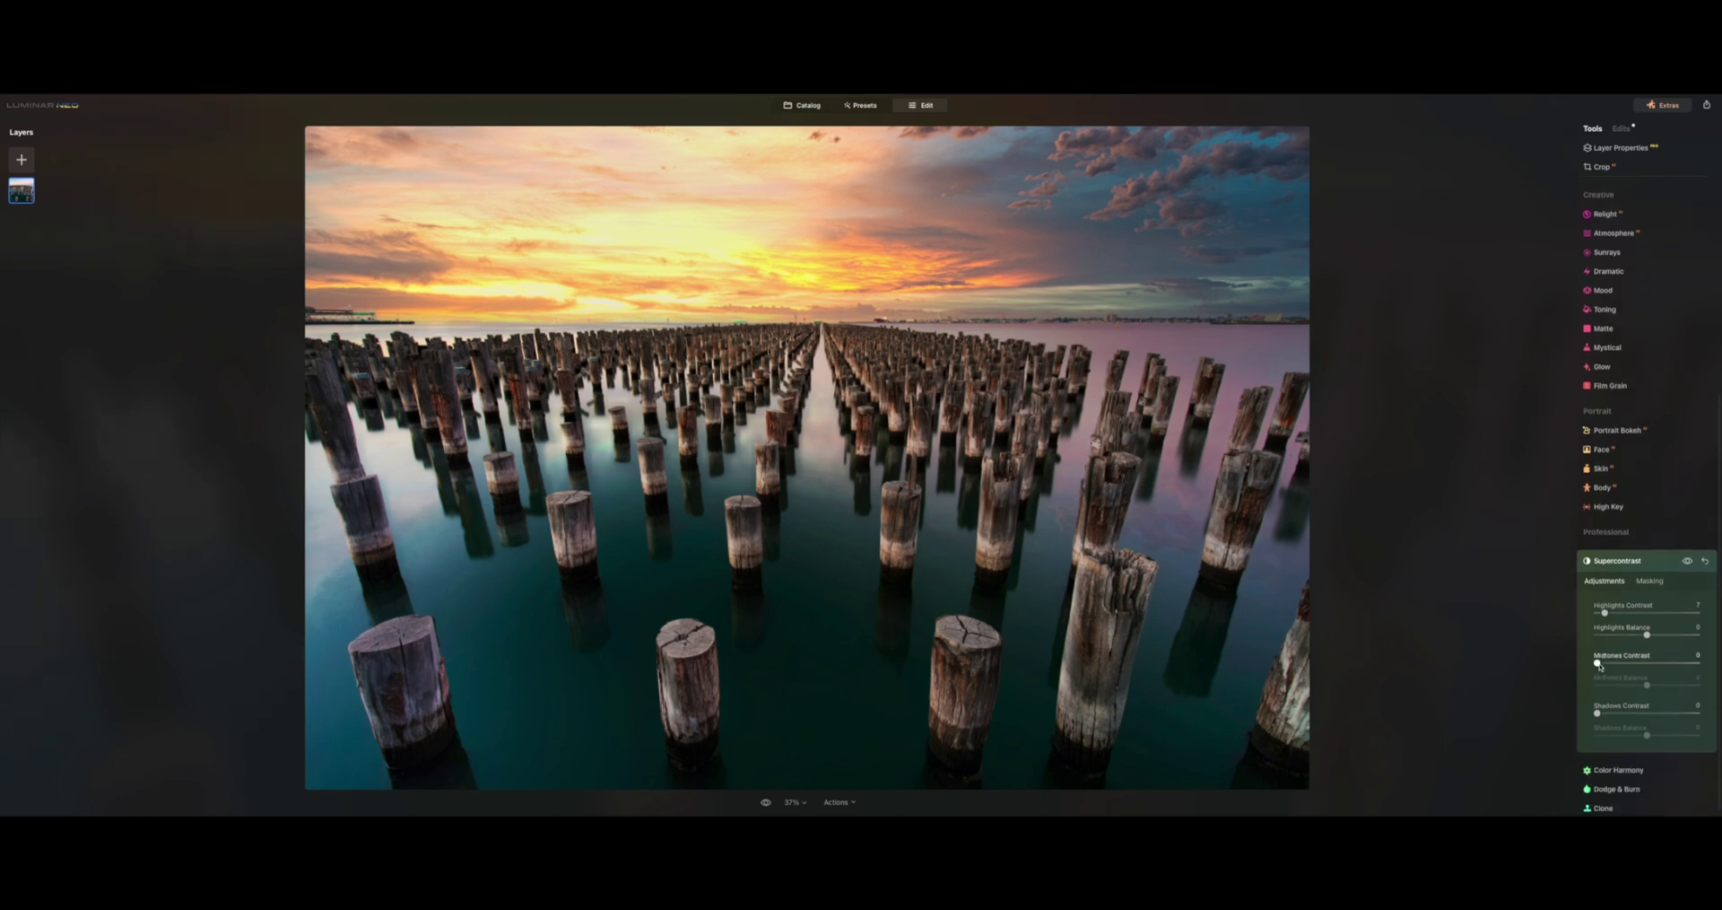
mouse_move(1597, 663)
mouse_down()
mouse_move(1697, 672)
mouse_move(1605, 666)
mouse_up()
scroll(1628, 693, down, 1)
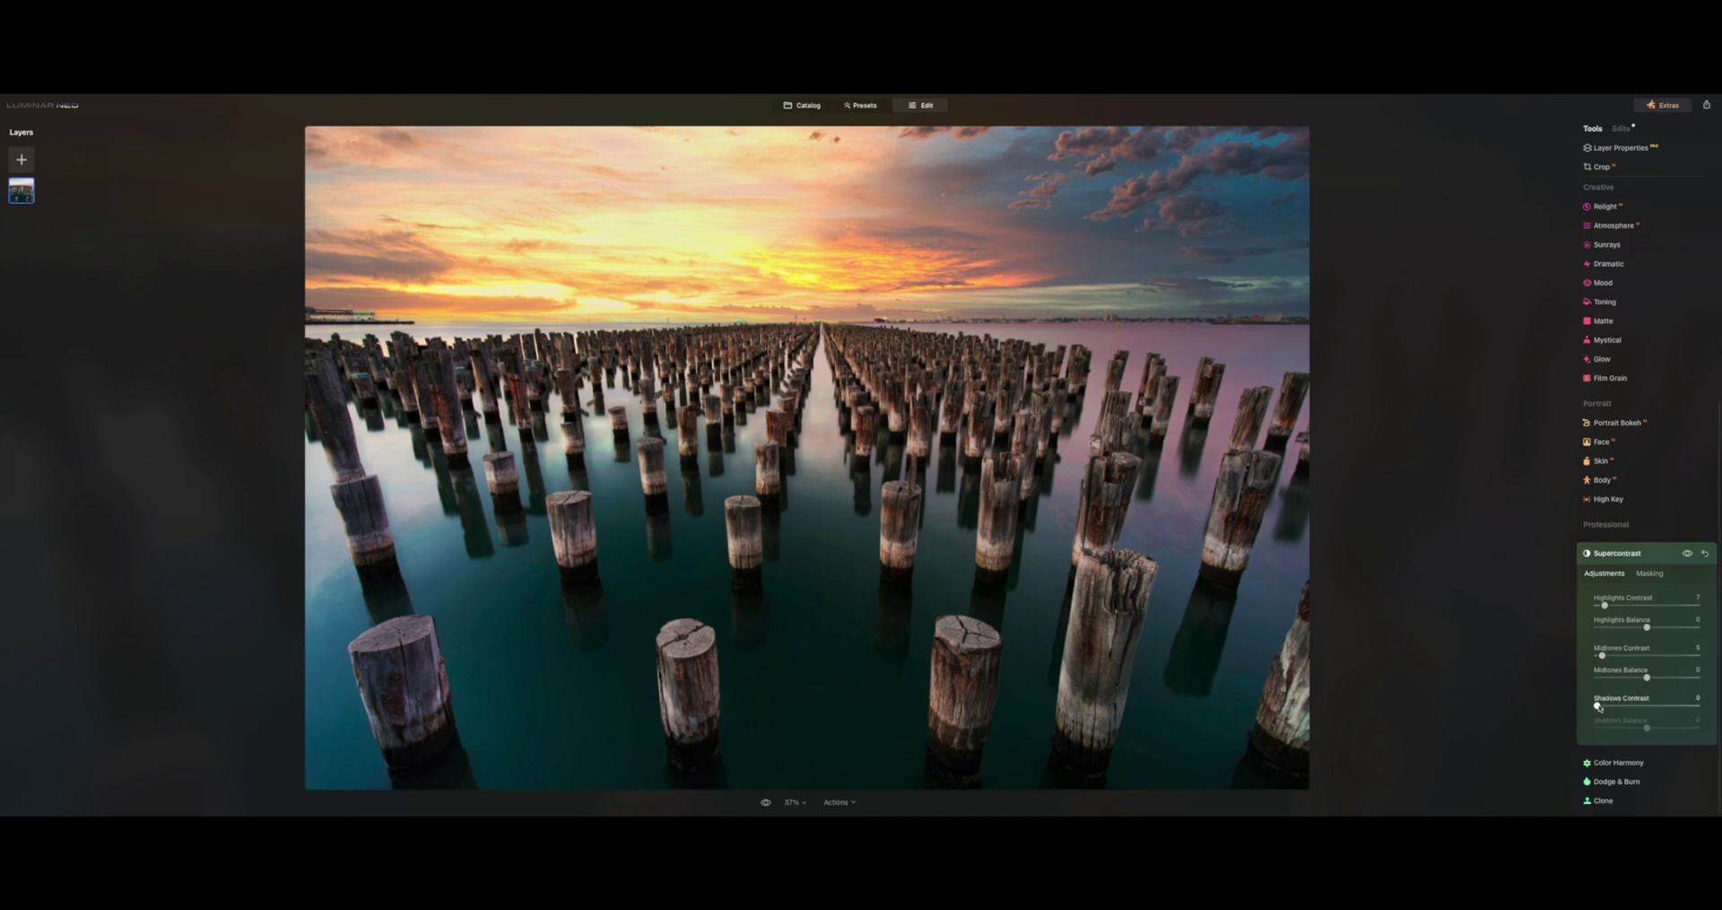
drag(1598, 705, 1604, 707)
click(1634, 557)
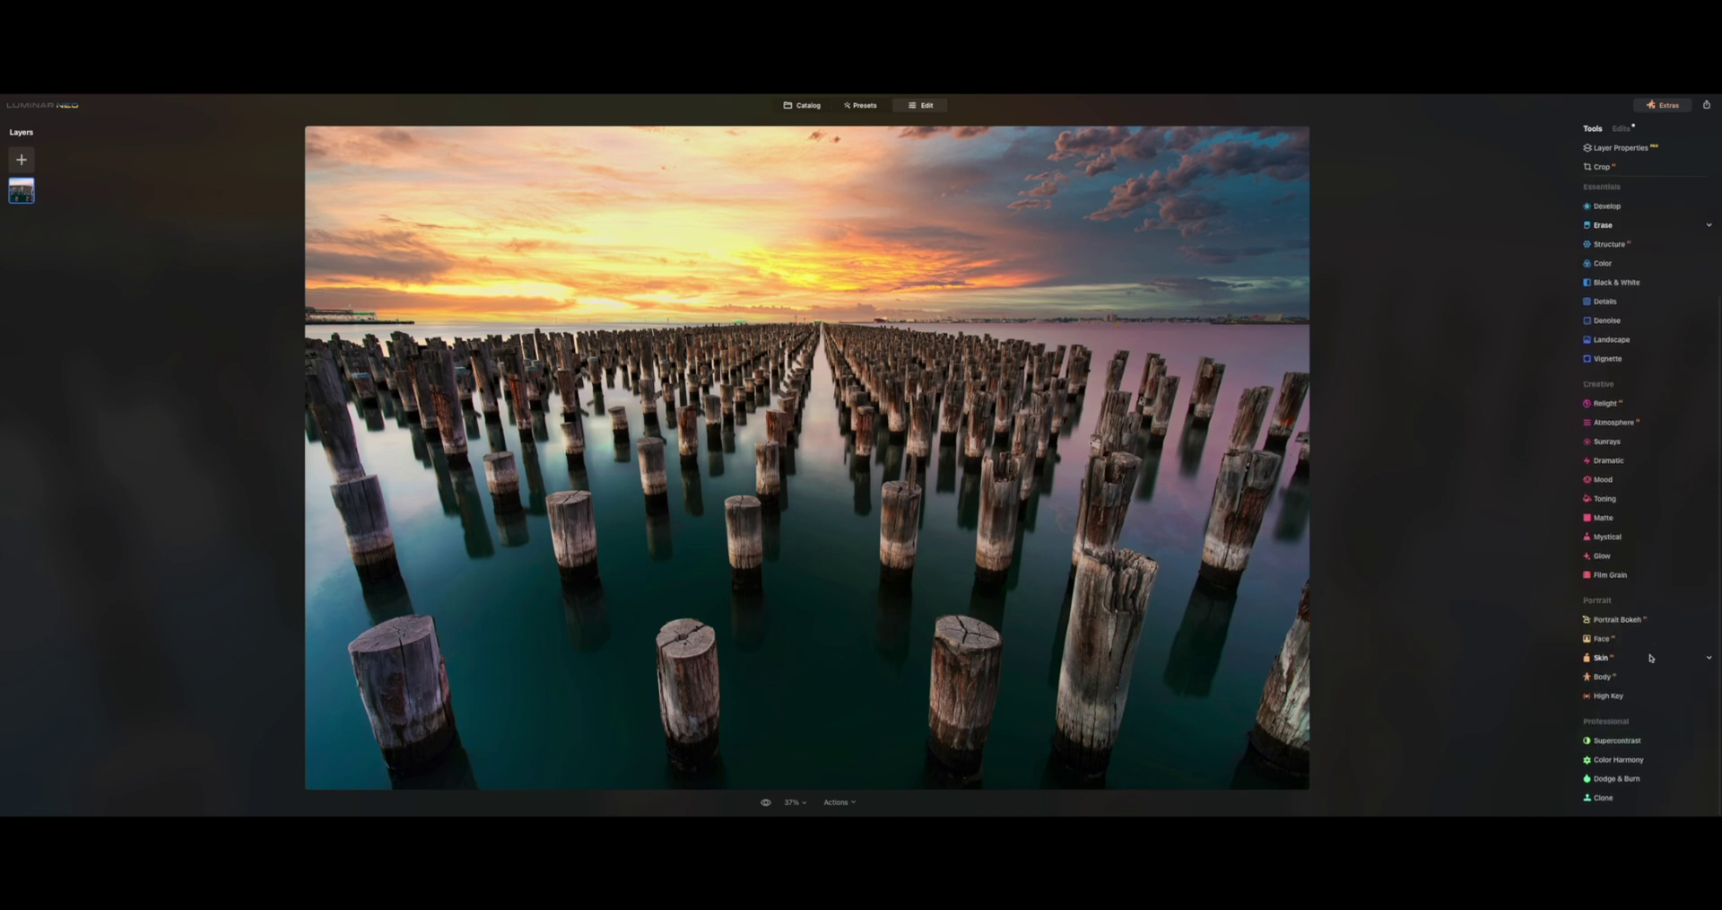
- Expand Color Contrast, Split Color Warmth and Color Balance in Color Harmony, and raise Brilliance slightly
click(1620, 761)
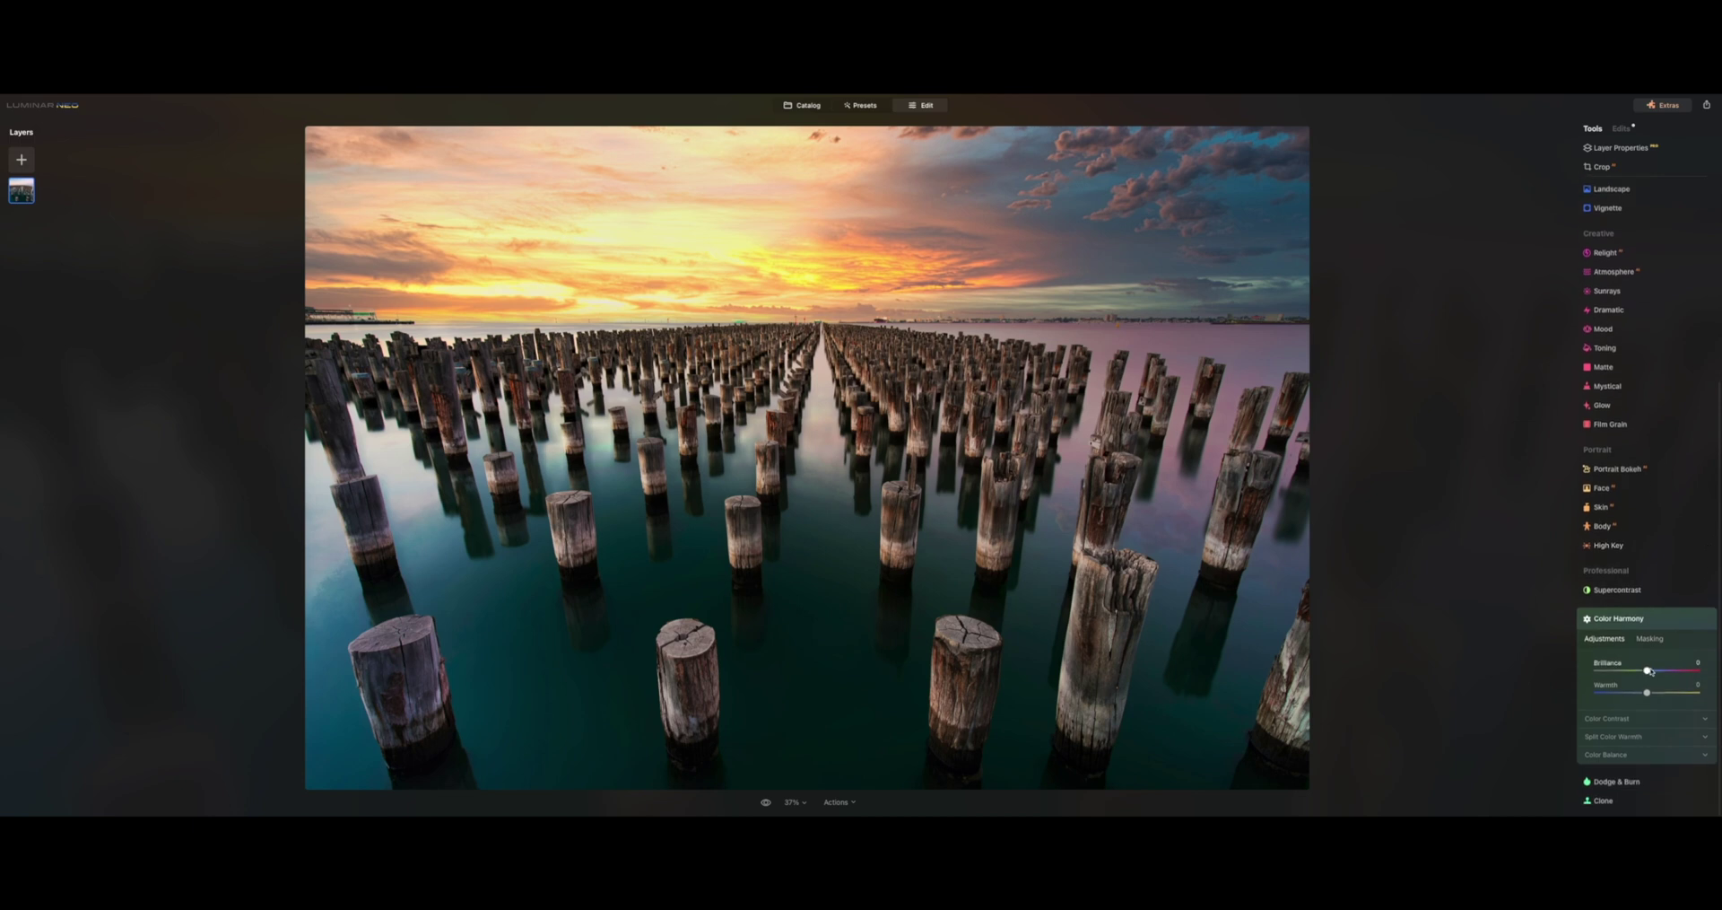
click(1678, 719)
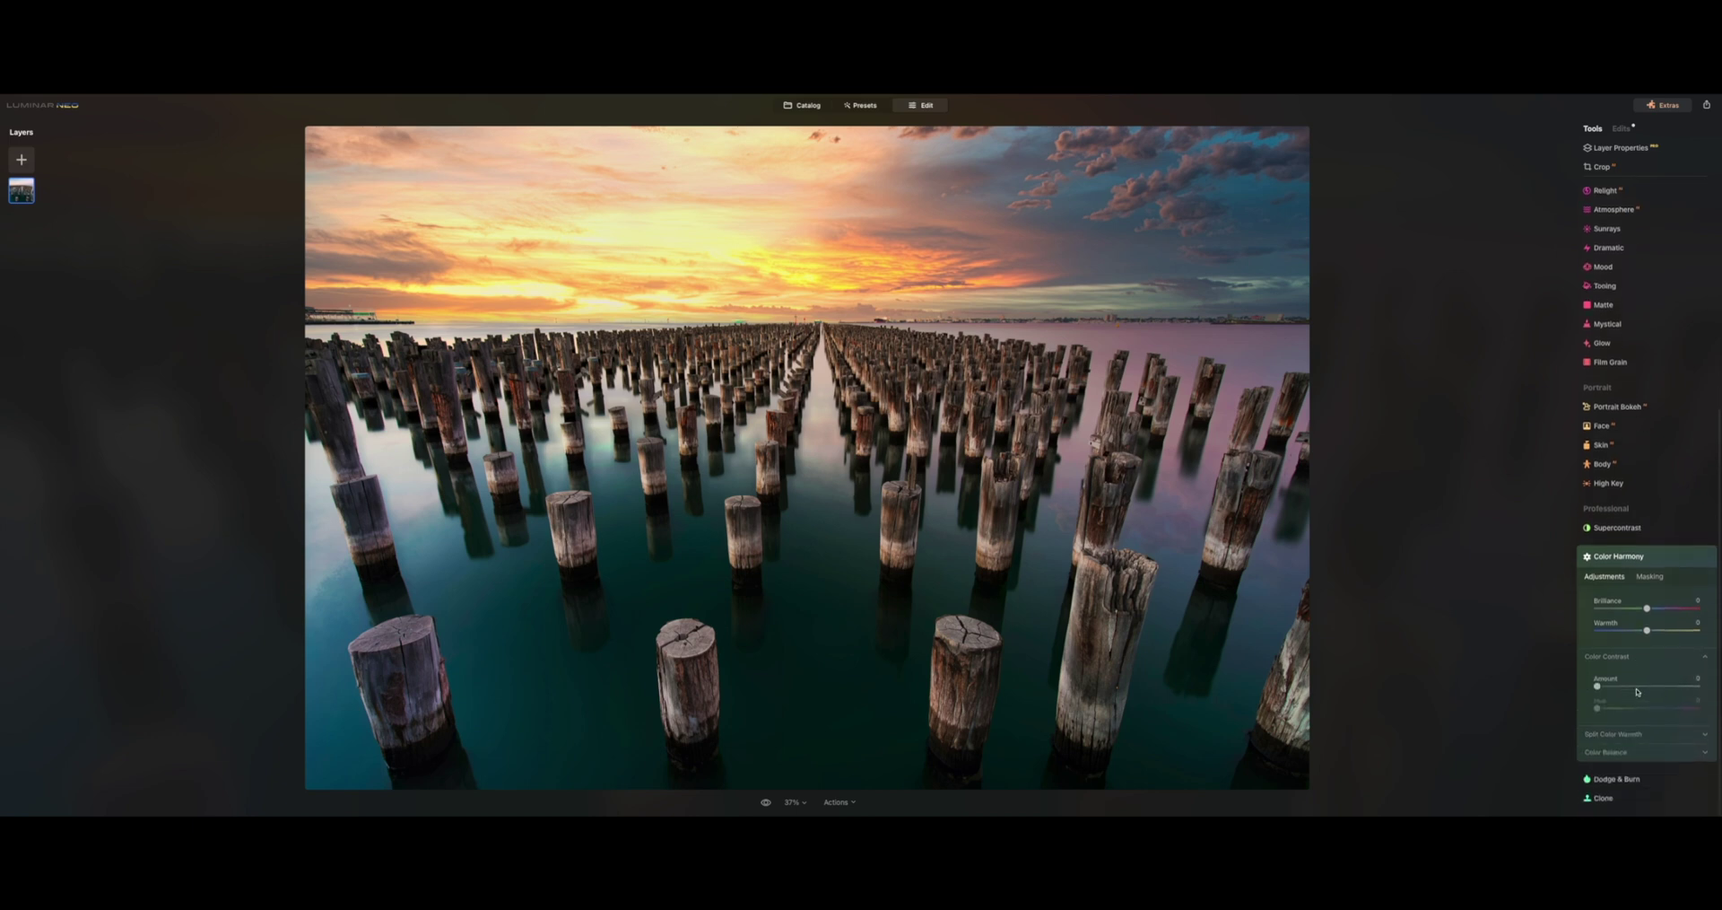
click(1664, 737)
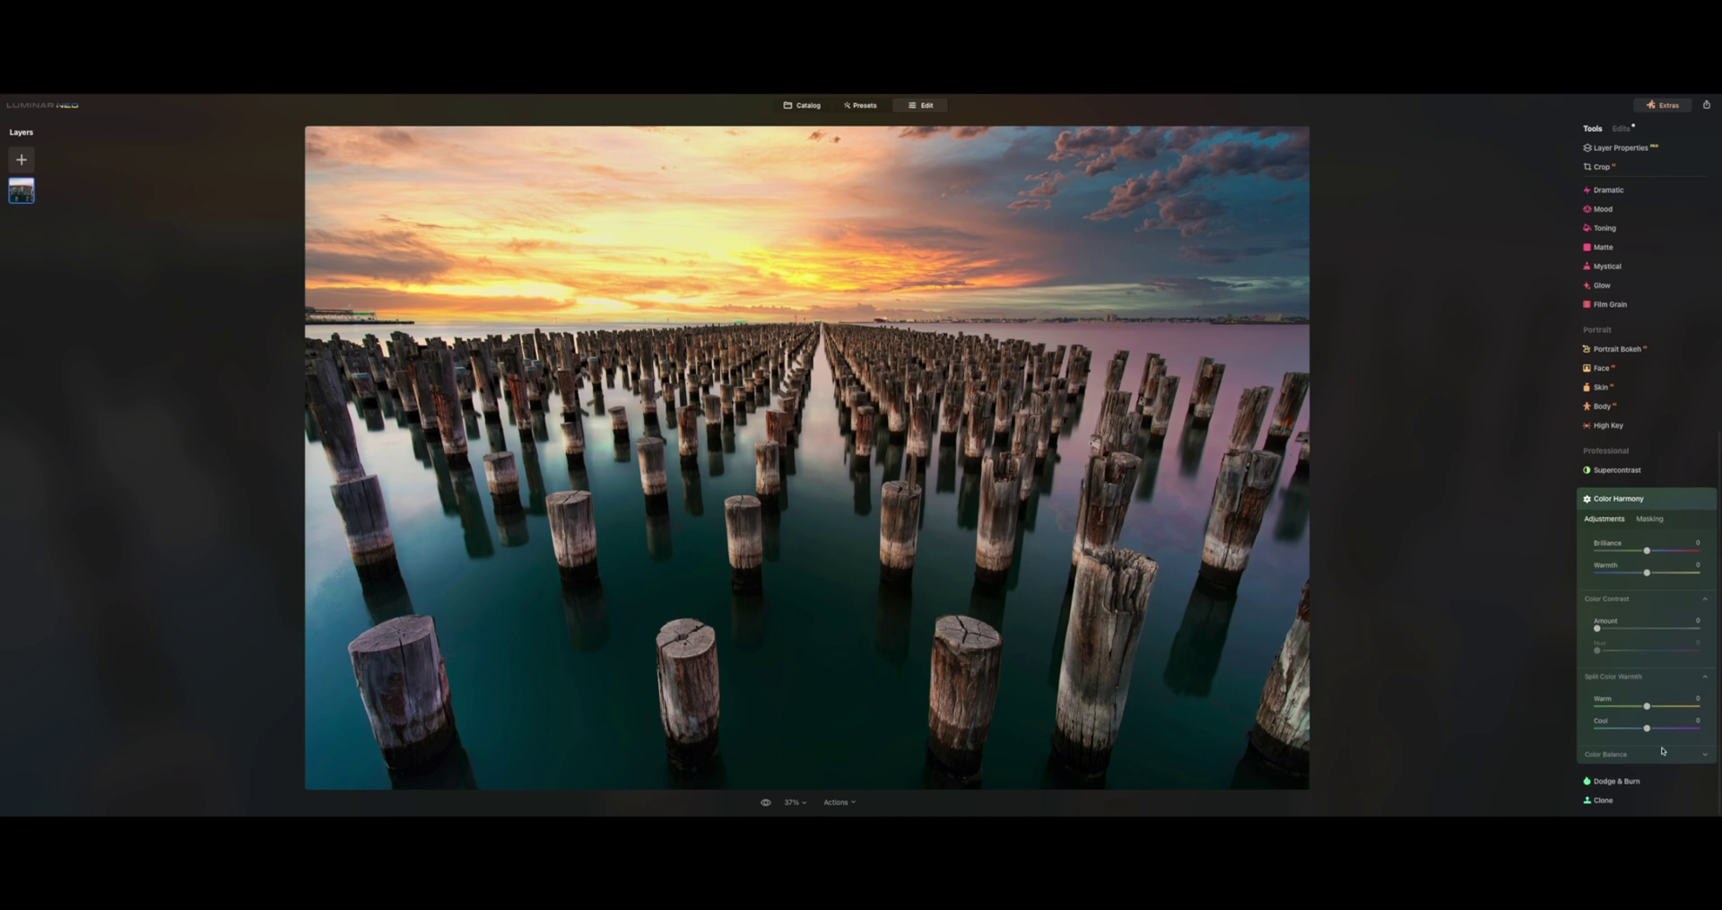
click(1662, 756)
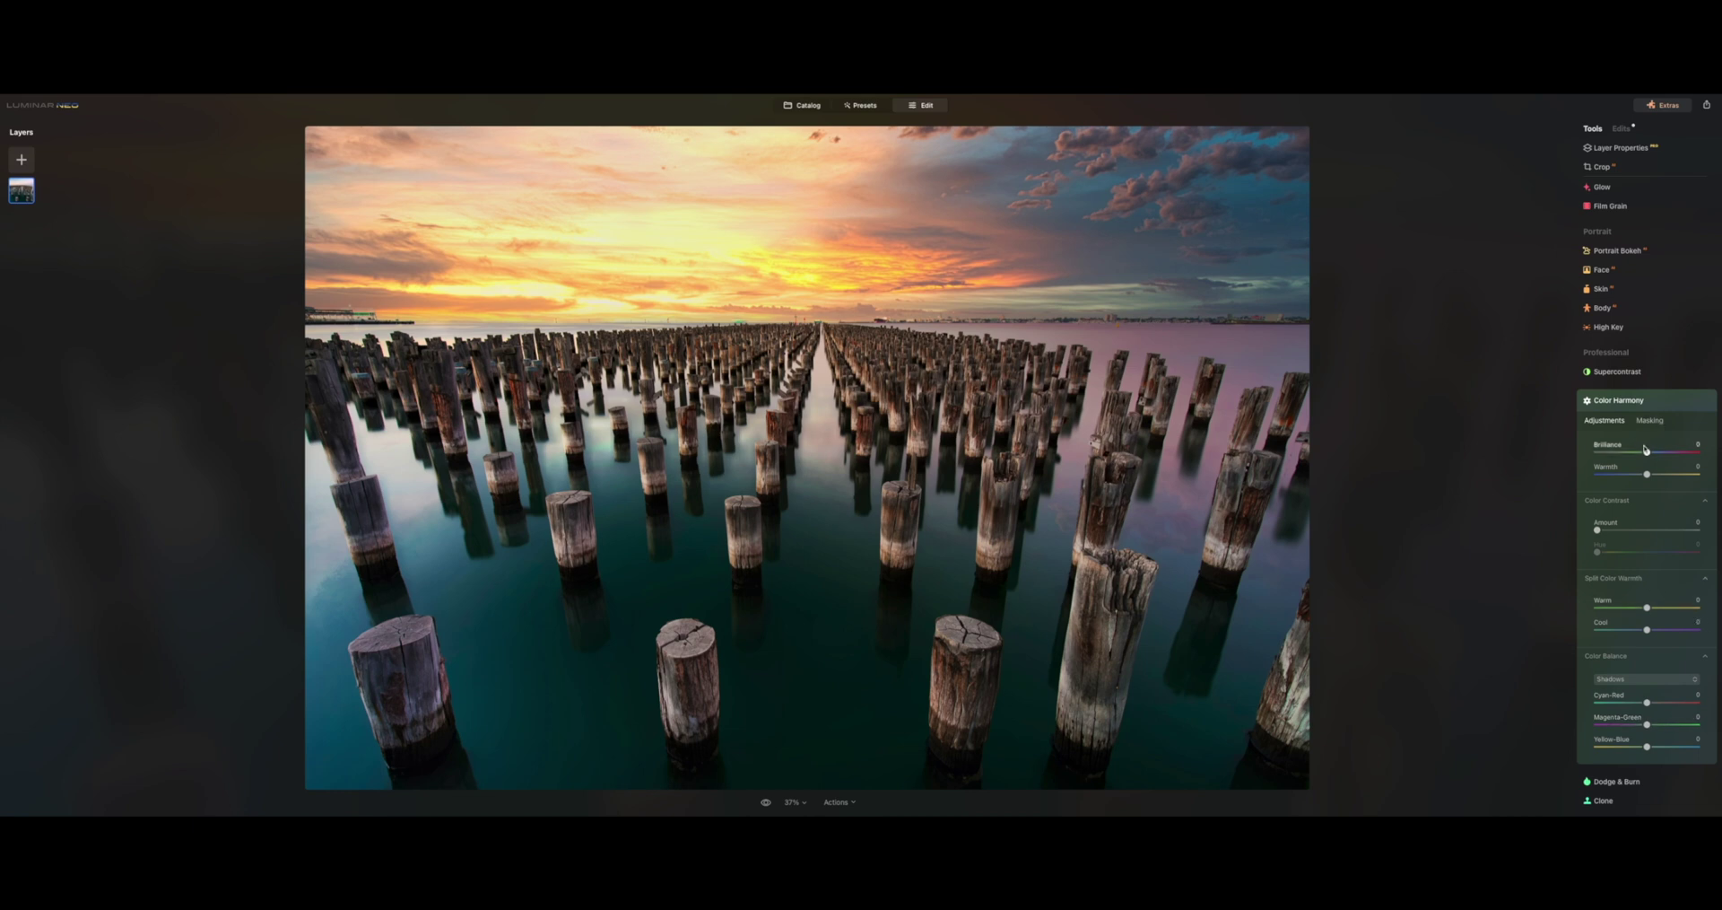
mouse_move(1647, 453)
mouse_down()
mouse_move(1669, 455)
mouse_move(1648, 456)
mouse_up()
- Try a Dodge & Burn Lighten stroke across the foreground water and pilings, reset it and close the tool
click(1615, 782)
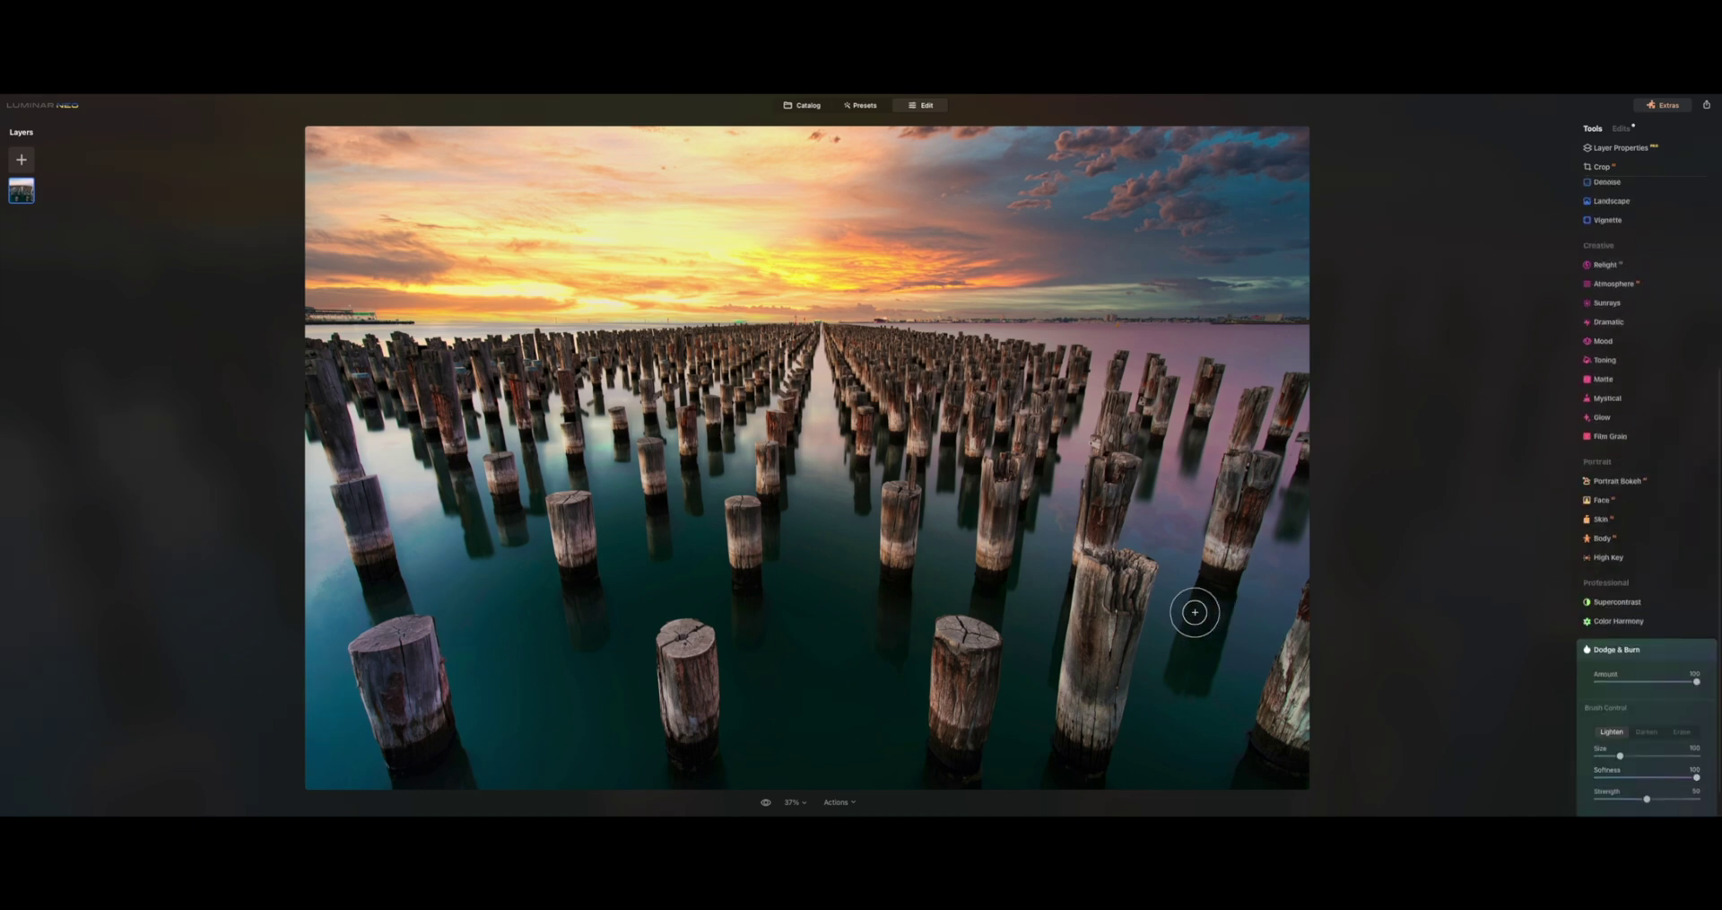
mouse_move(832, 595)
mouse_down()
mouse_move(354, 571)
mouse_move(1143, 570)
mouse_move(648, 586)
mouse_move(1042, 636)
mouse_move(389, 670)
mouse_move(934, 690)
mouse_move(490, 737)
mouse_move(1289, 686)
mouse_move(653, 719)
mouse_move(1034, 731)
mouse_move(1125, 799)
mouse_move(434, 589)
mouse_up()
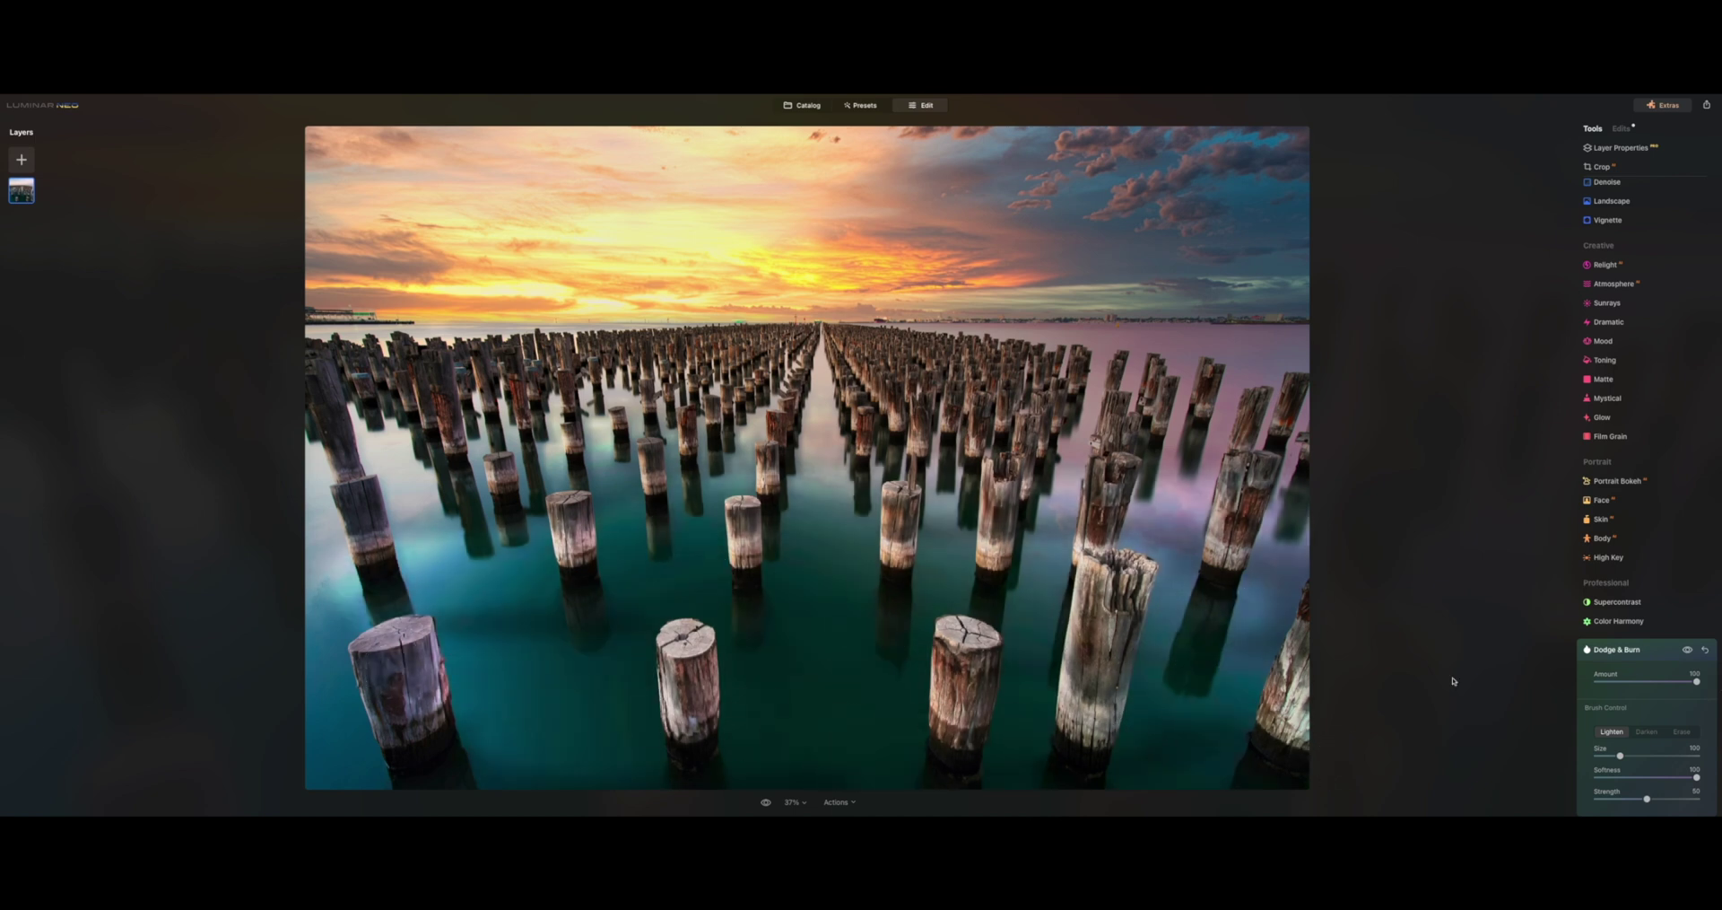
click(1705, 649)
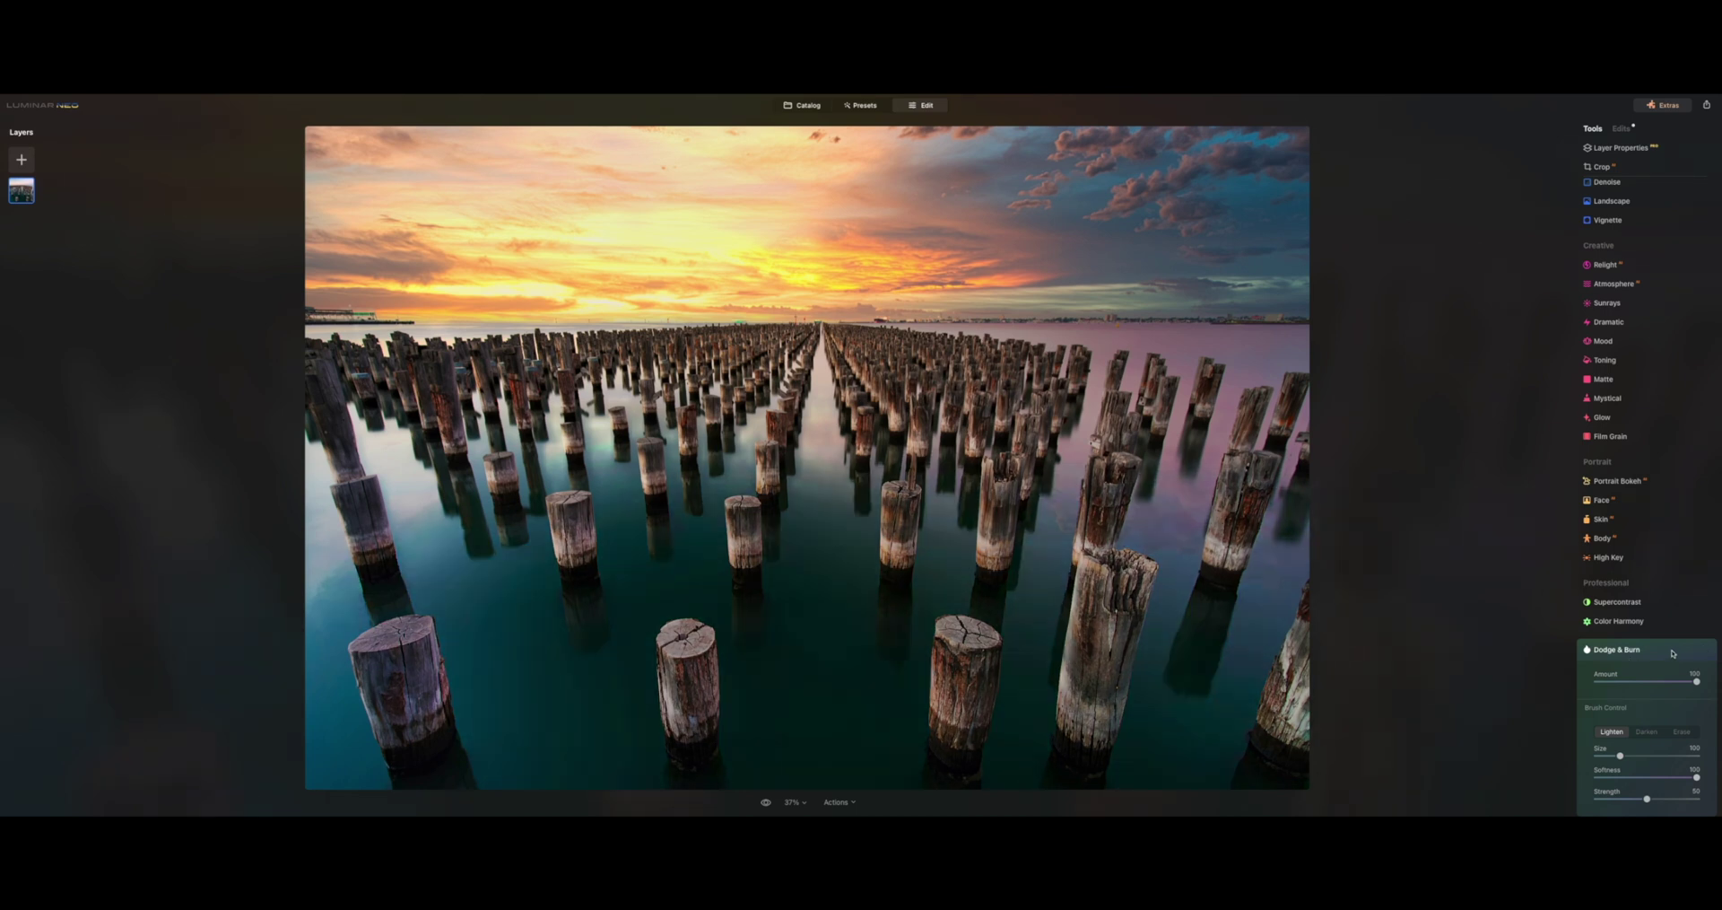
click(1673, 653)
- Set a Clone source point in the bright sky and close the Clone tool without painting
click(1603, 800)
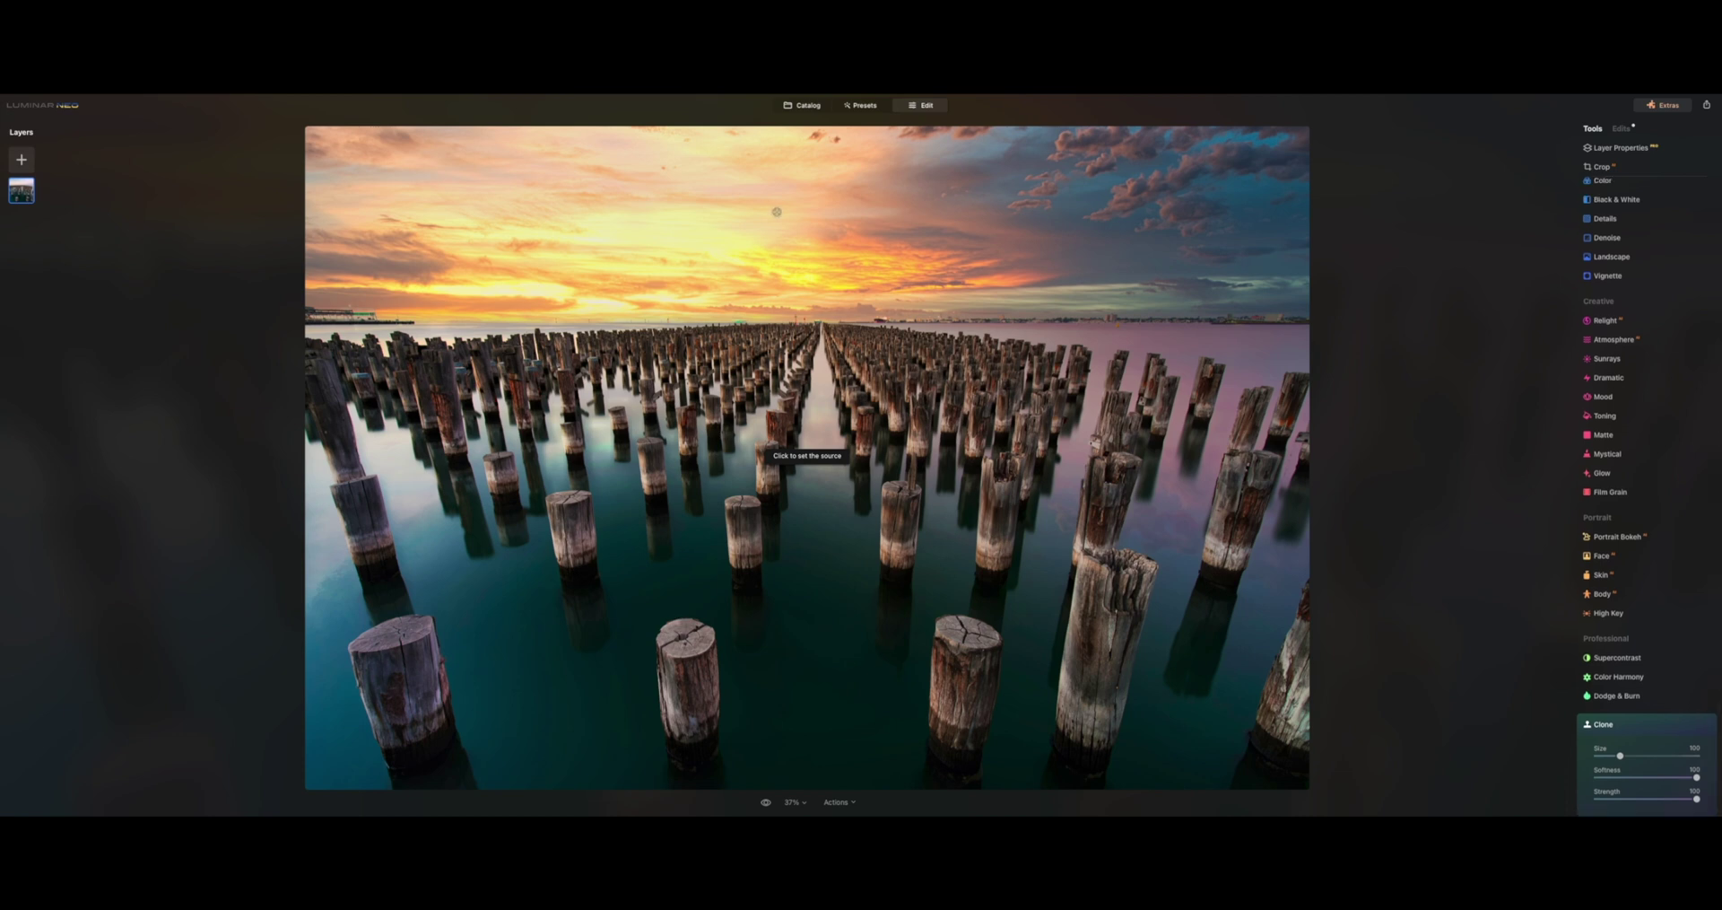
click(730, 170)
click(1658, 724)
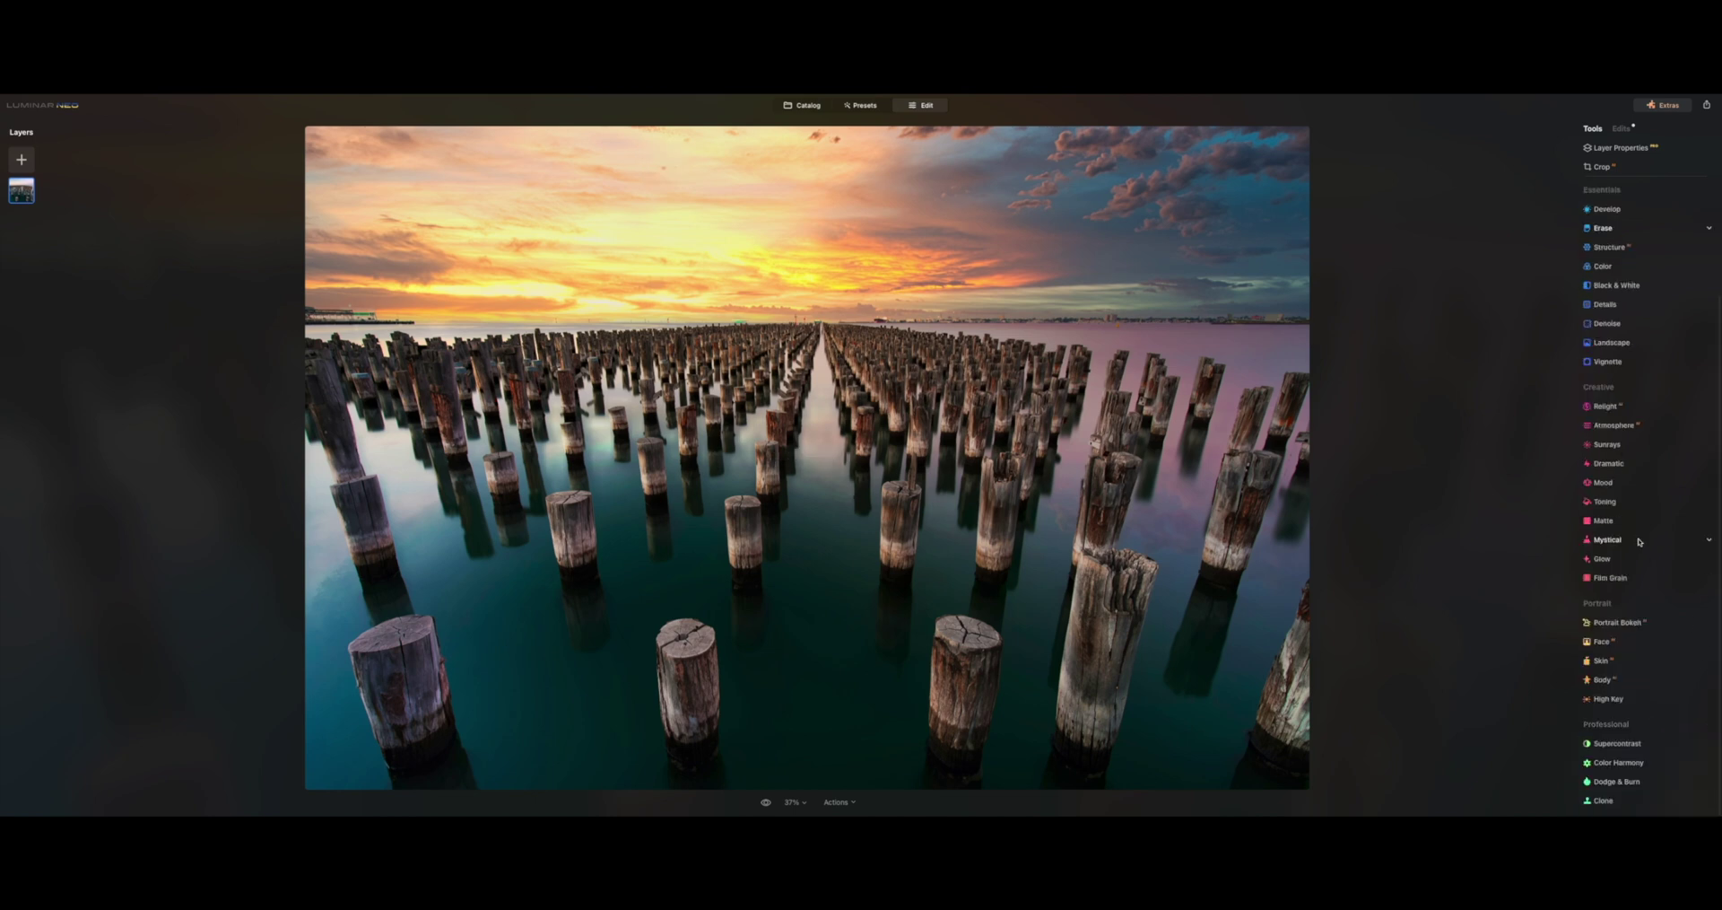
- Review the list of edits applied to the photo and check the Relight edit's stored settings
scroll(1660, 485, down, 1)
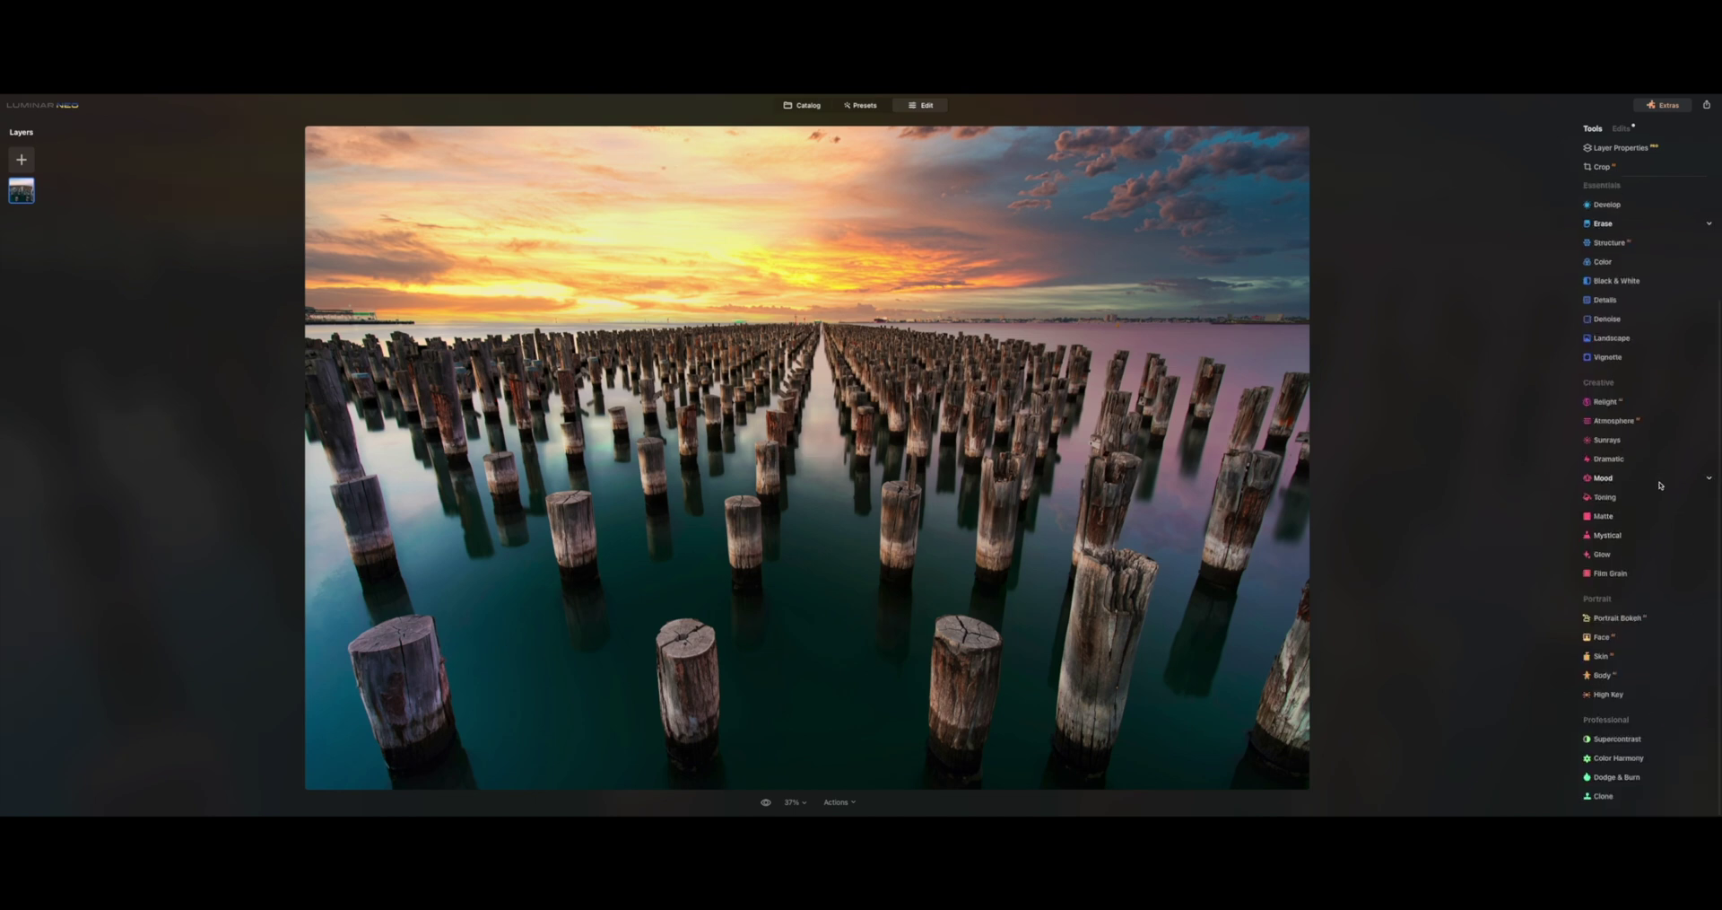
scroll(1661, 486, up, 4)
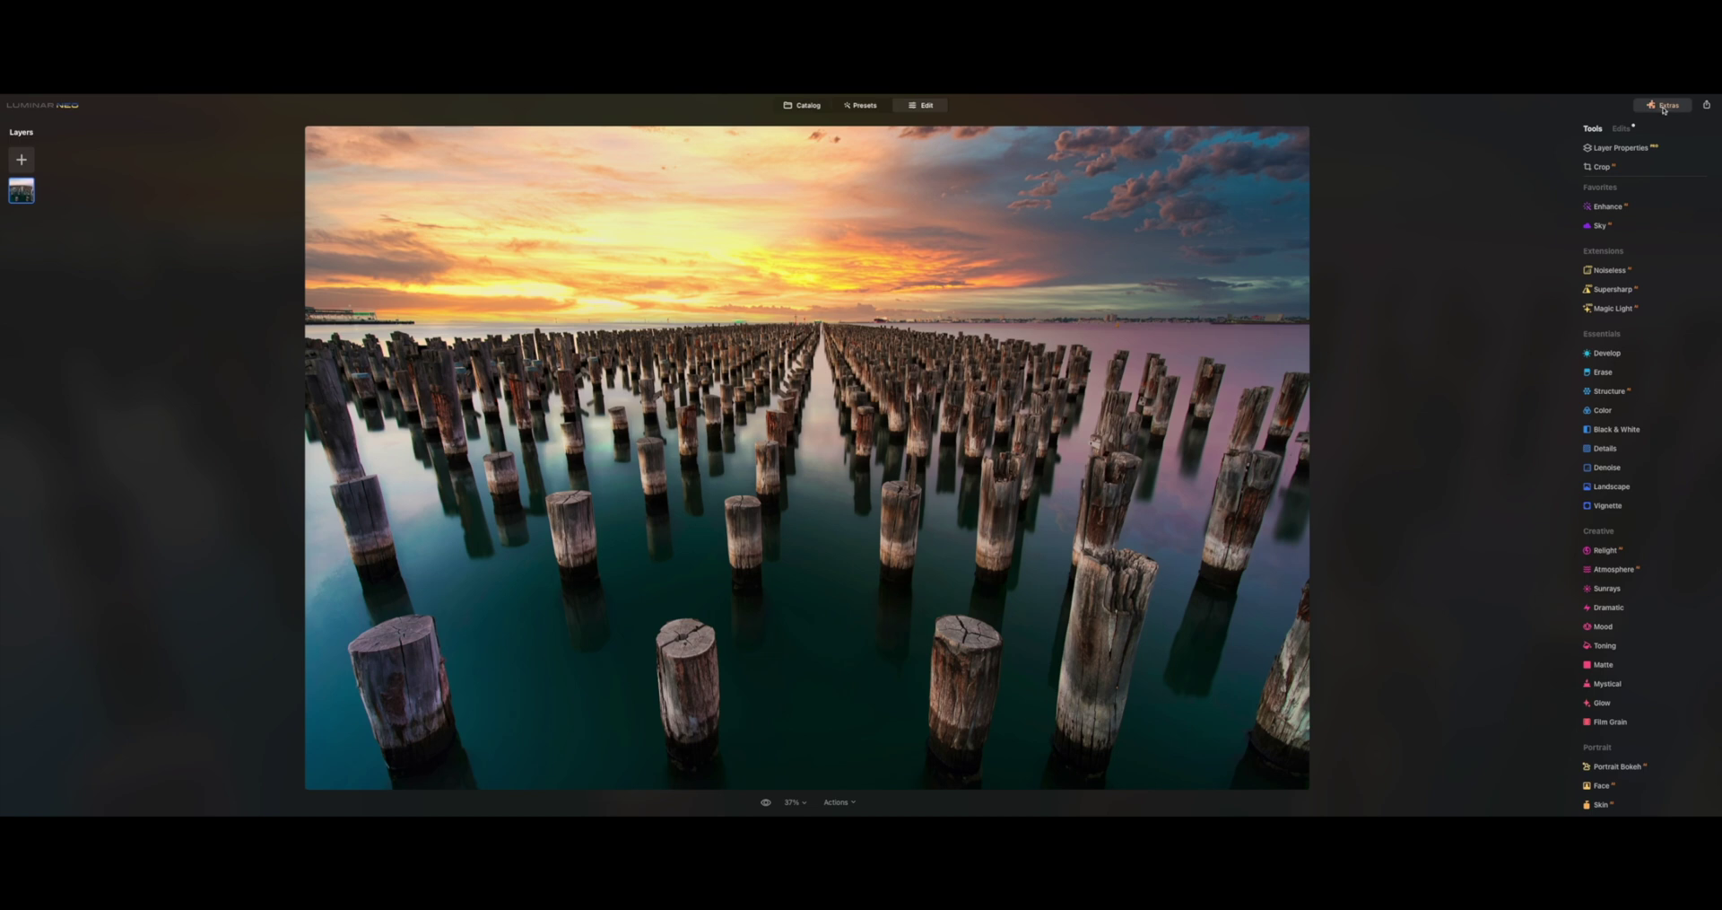
click(1623, 130)
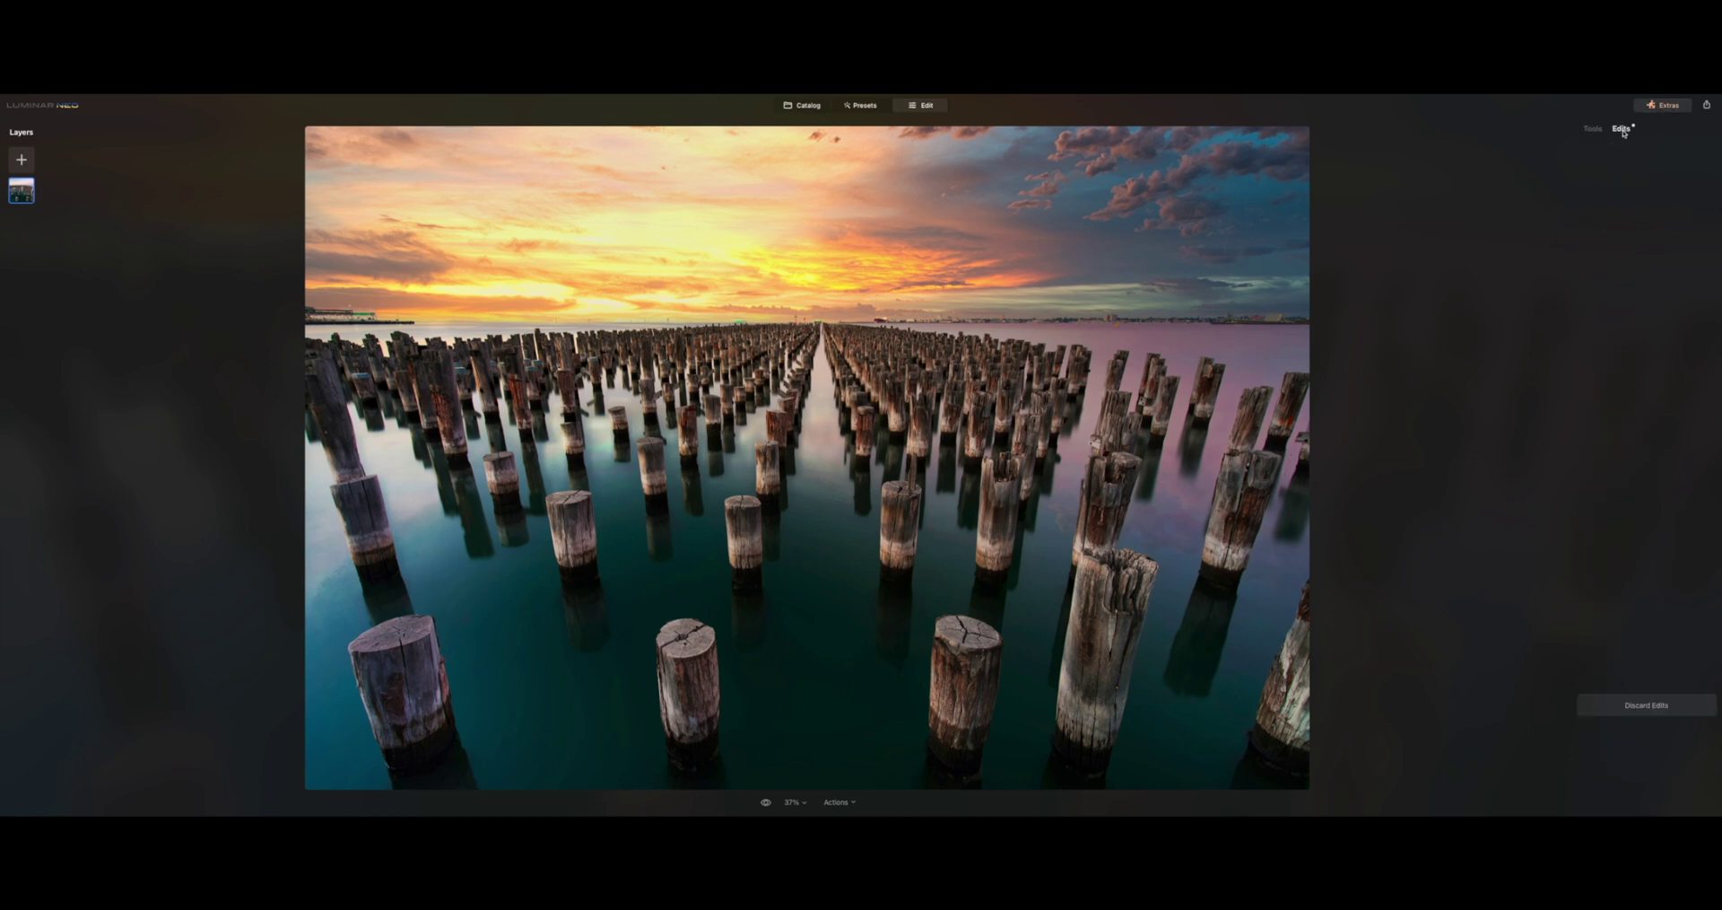
scroll(1664, 395, down, 1)
scroll(1664, 395, down, 1)
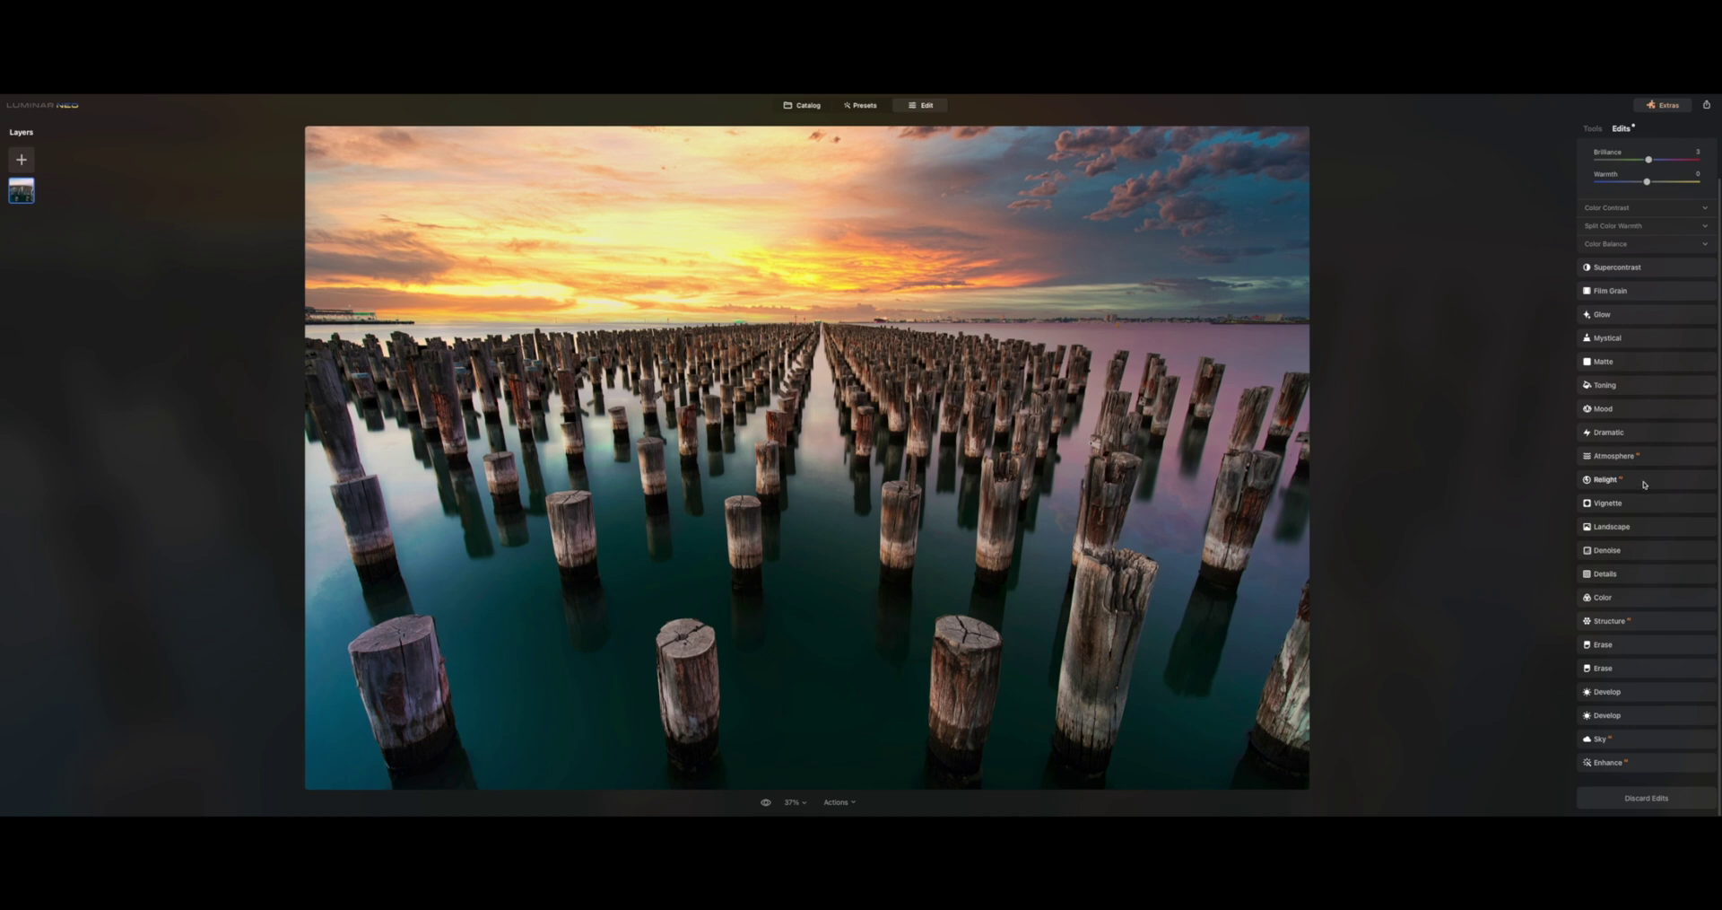
click(1605, 479)
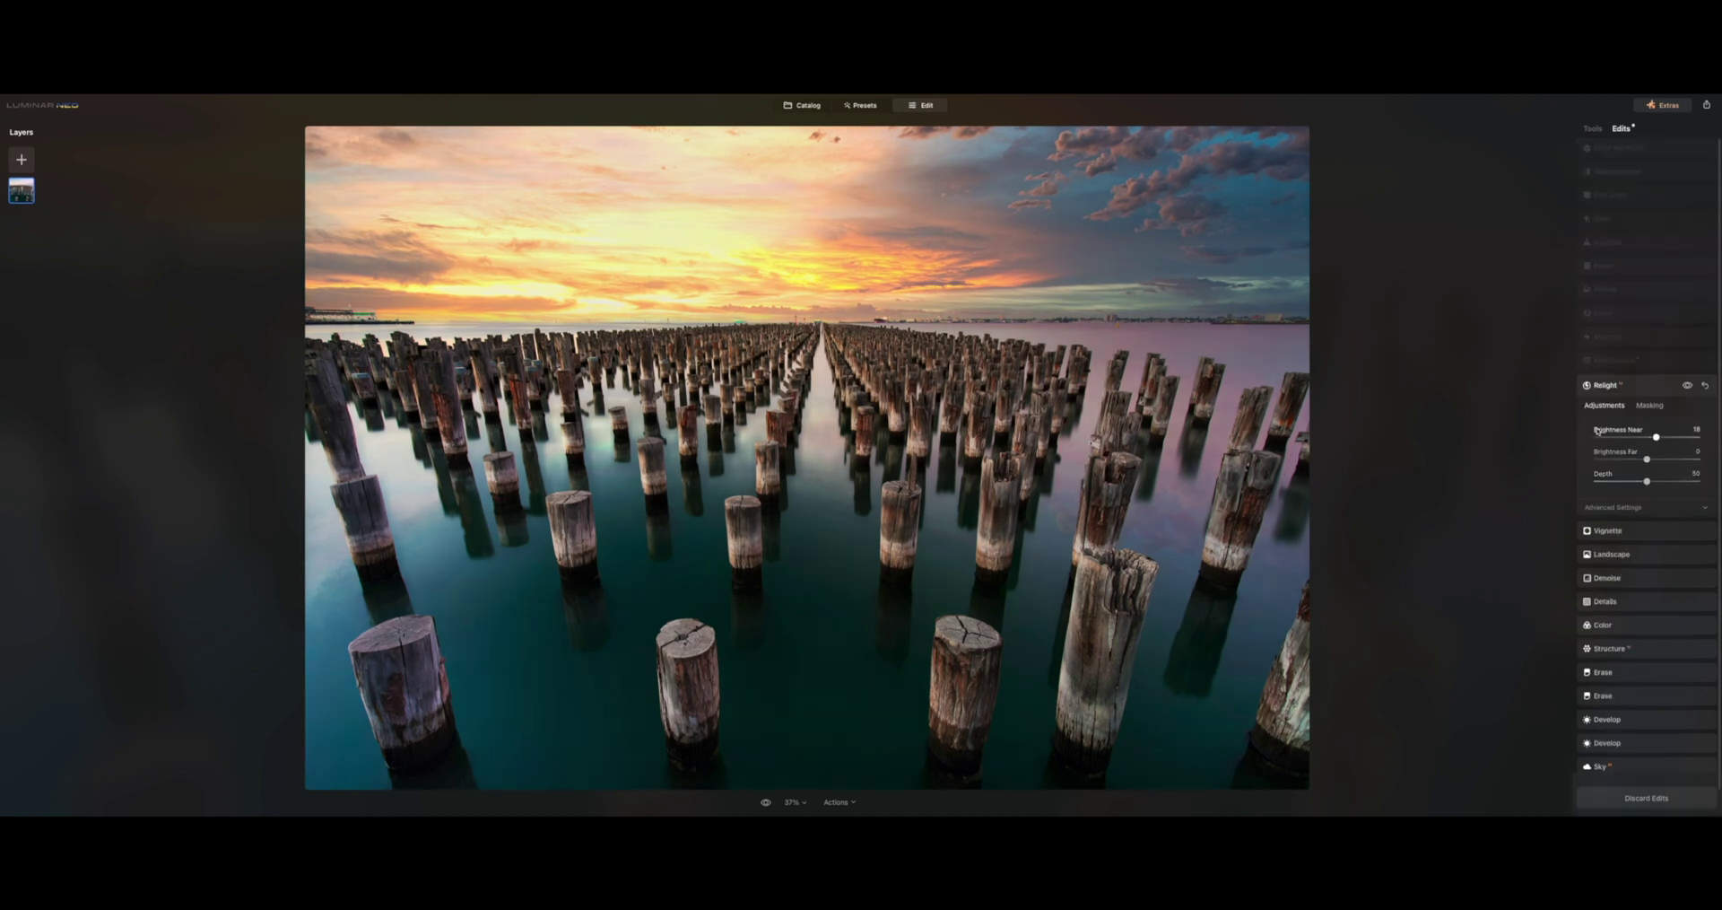
click(1629, 389)
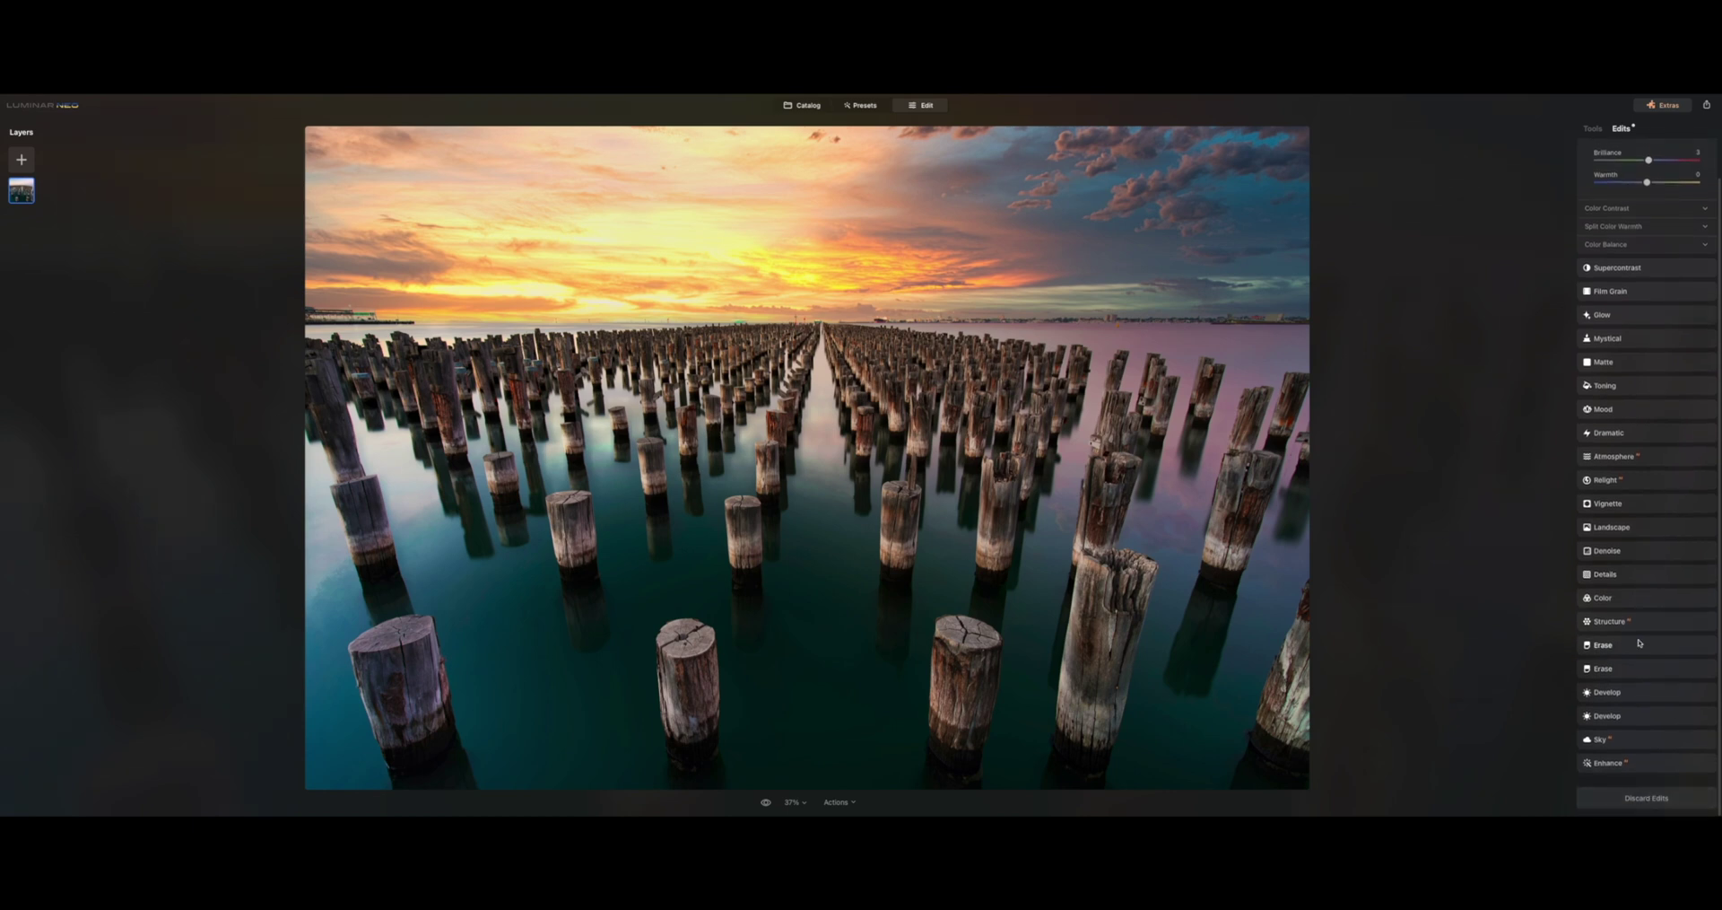
scroll(1634, 664, up, 2)
scroll(1640, 651, down, 2)
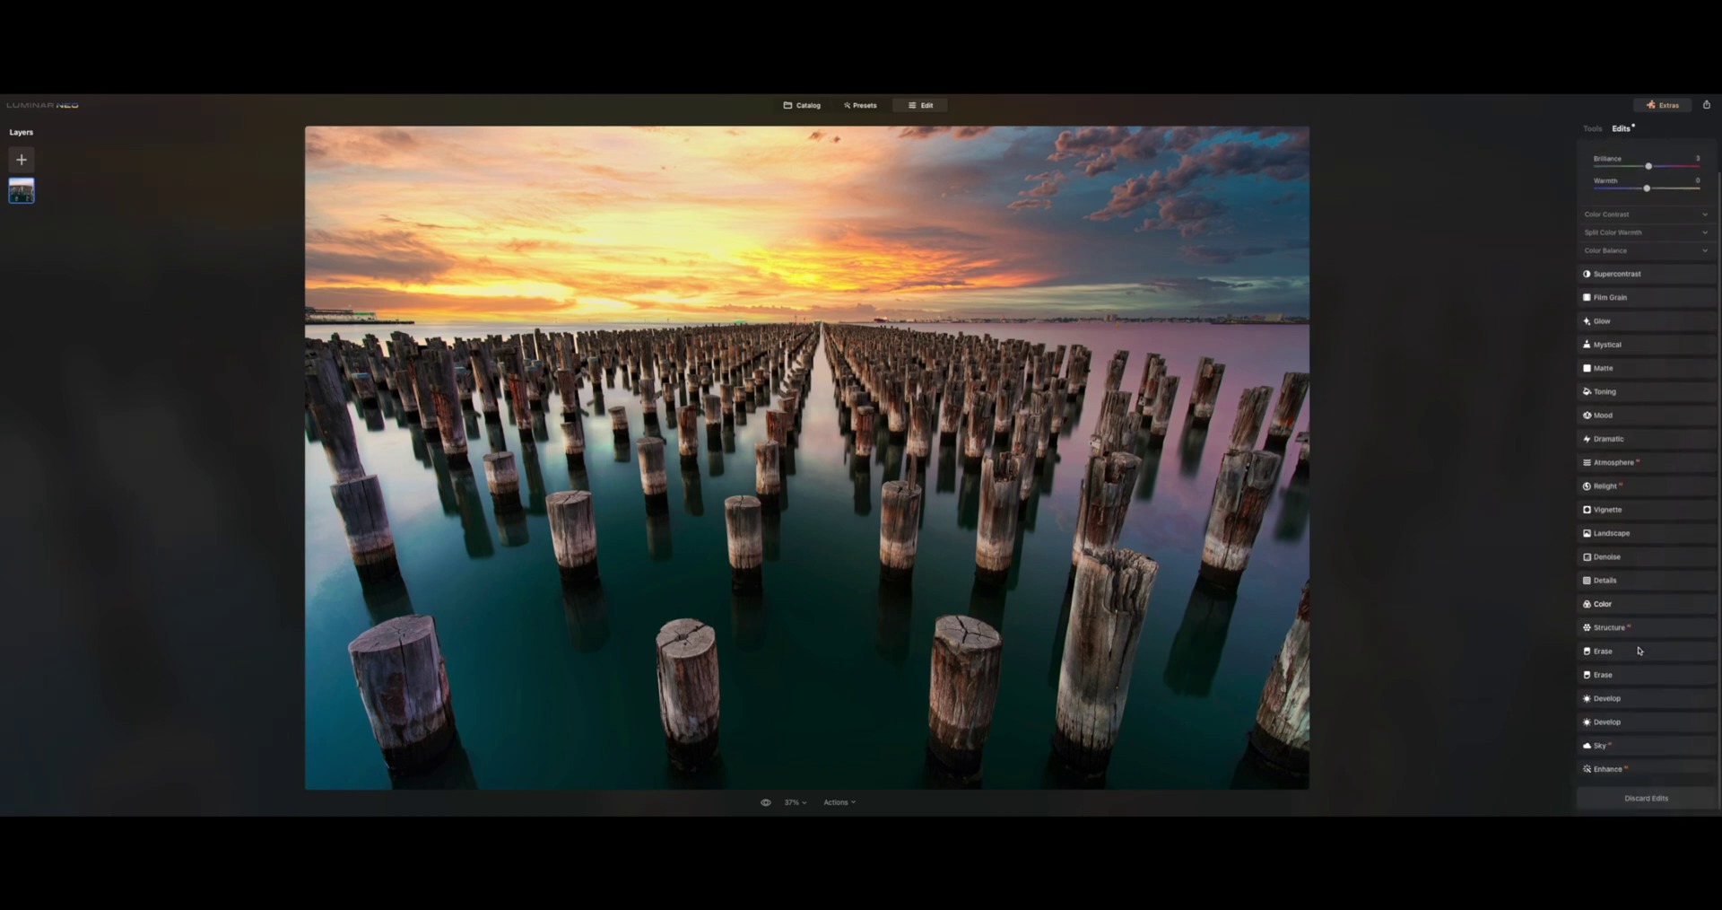
- Discard all edits on the pier photo and restore its edit history up to Vignette
click(1638, 798)
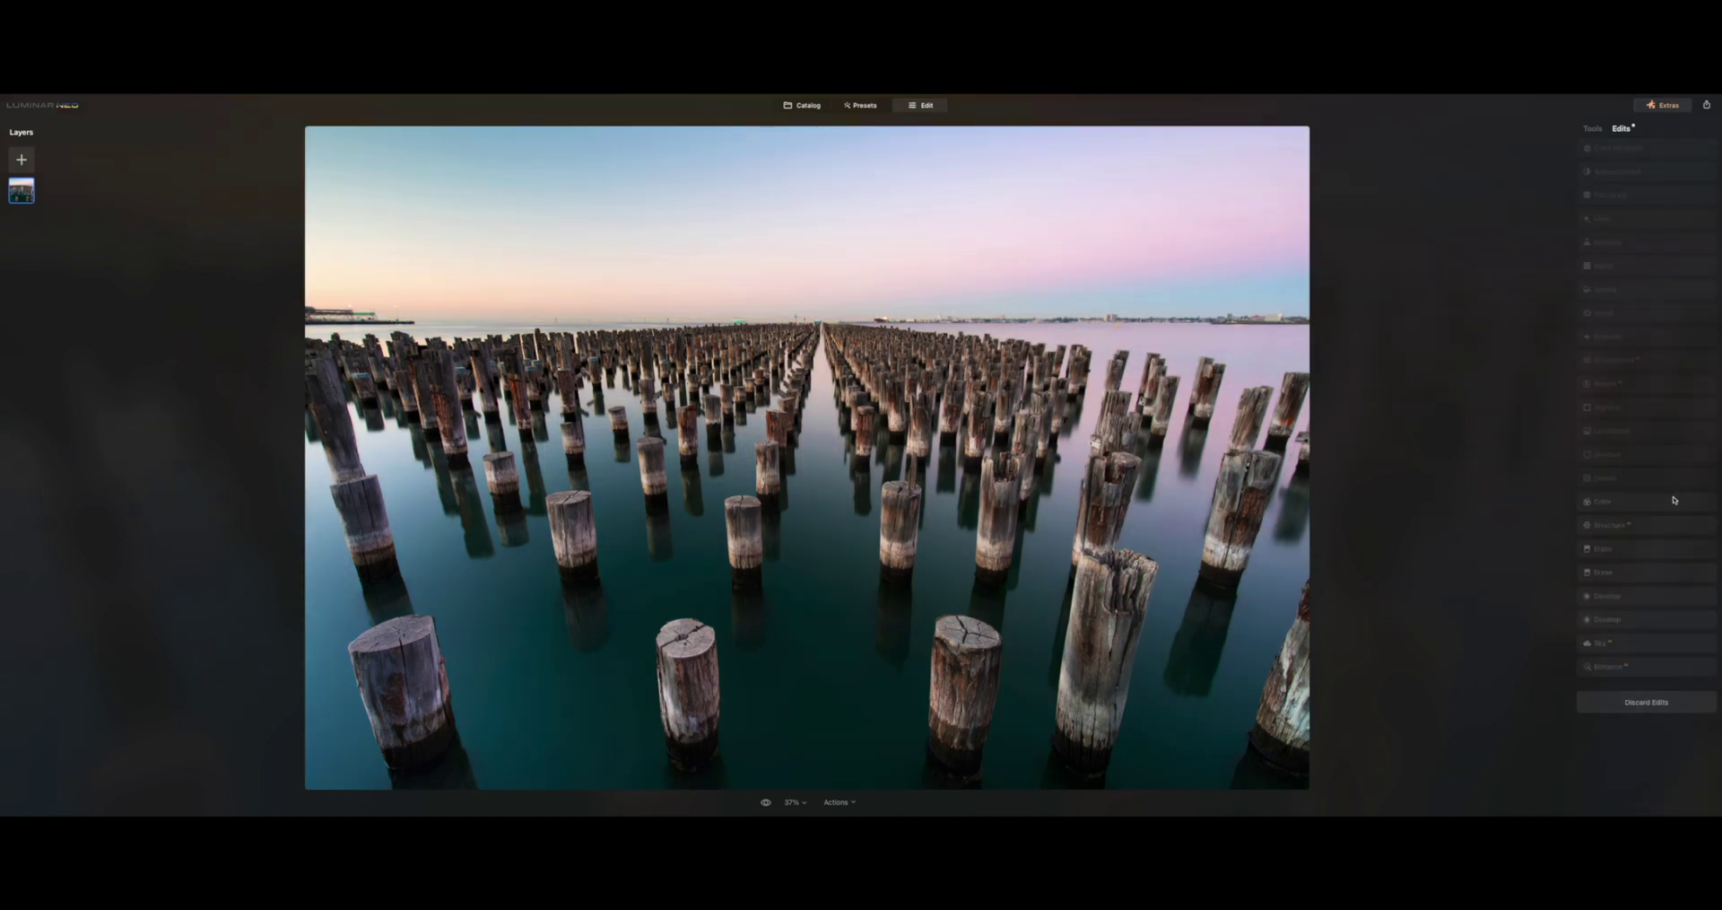
click(1609, 406)
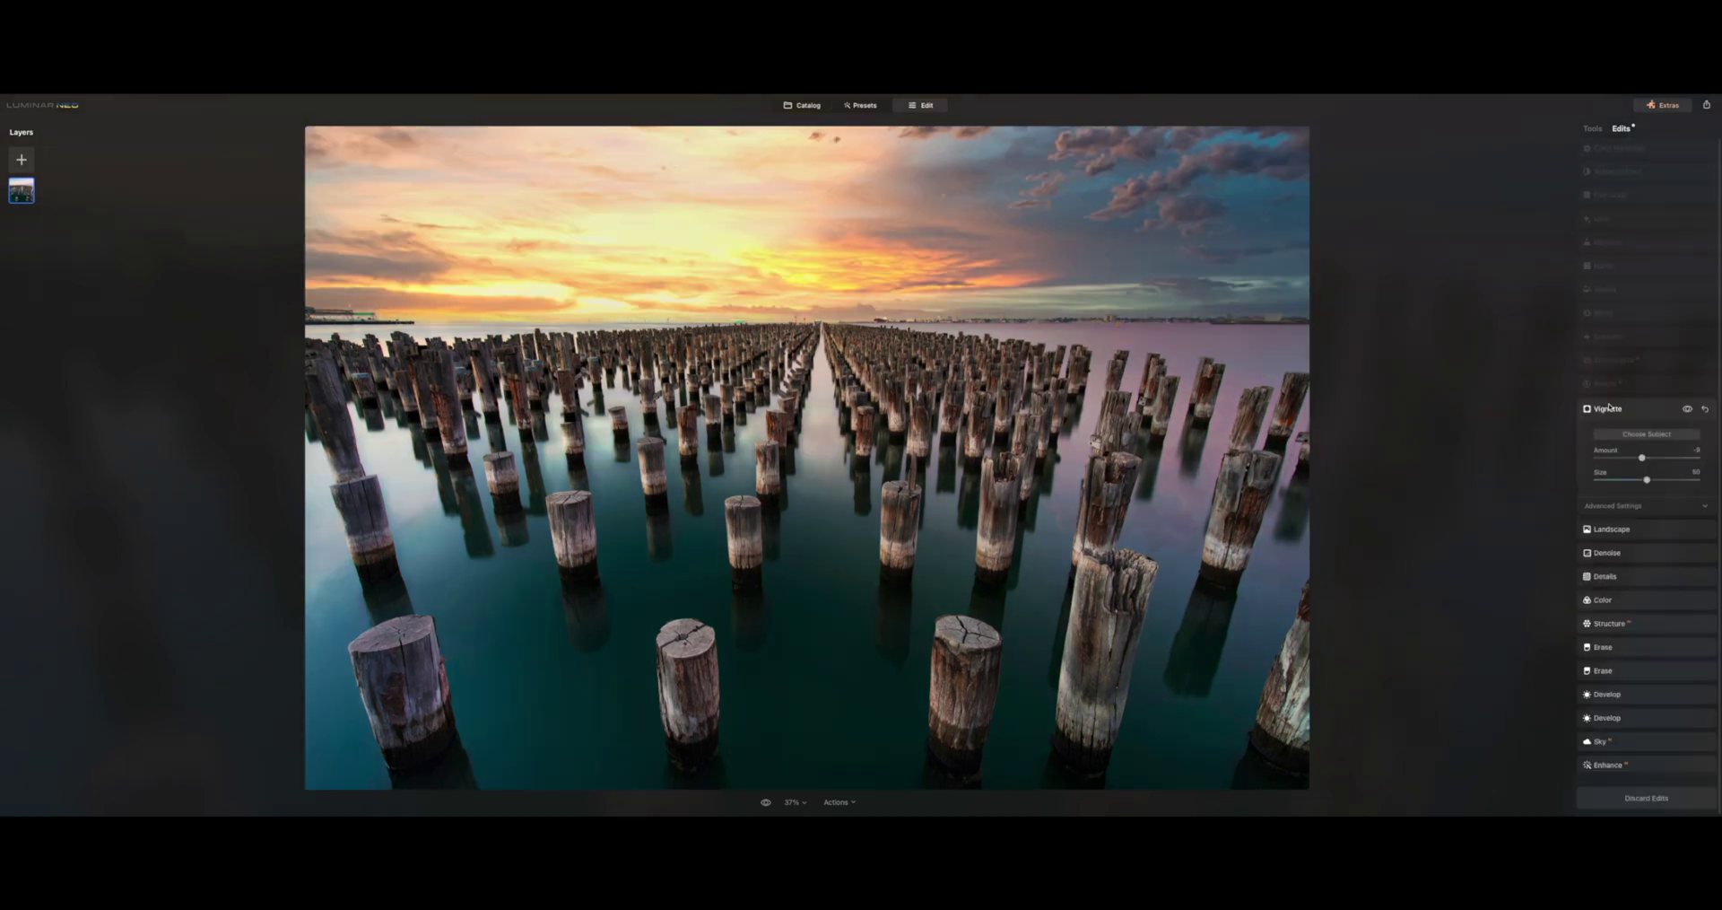
- Export the edited pier photo to the Desktop as a JPEG named PP_finaleditLuminar
click(85, 100)
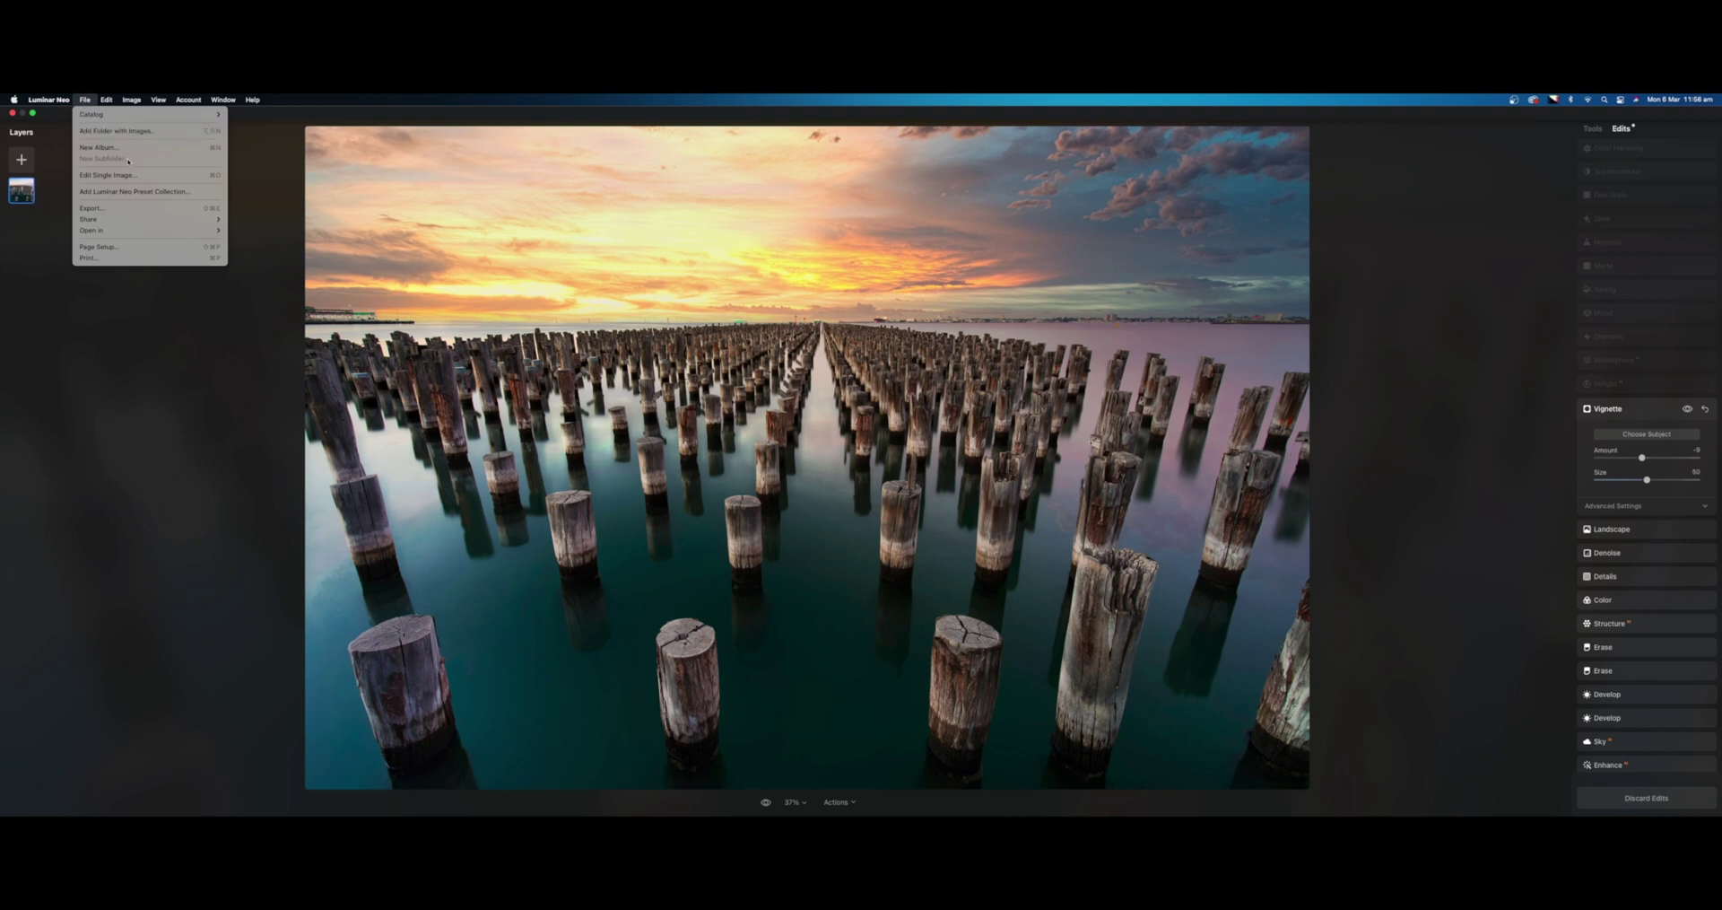
click(122, 206)
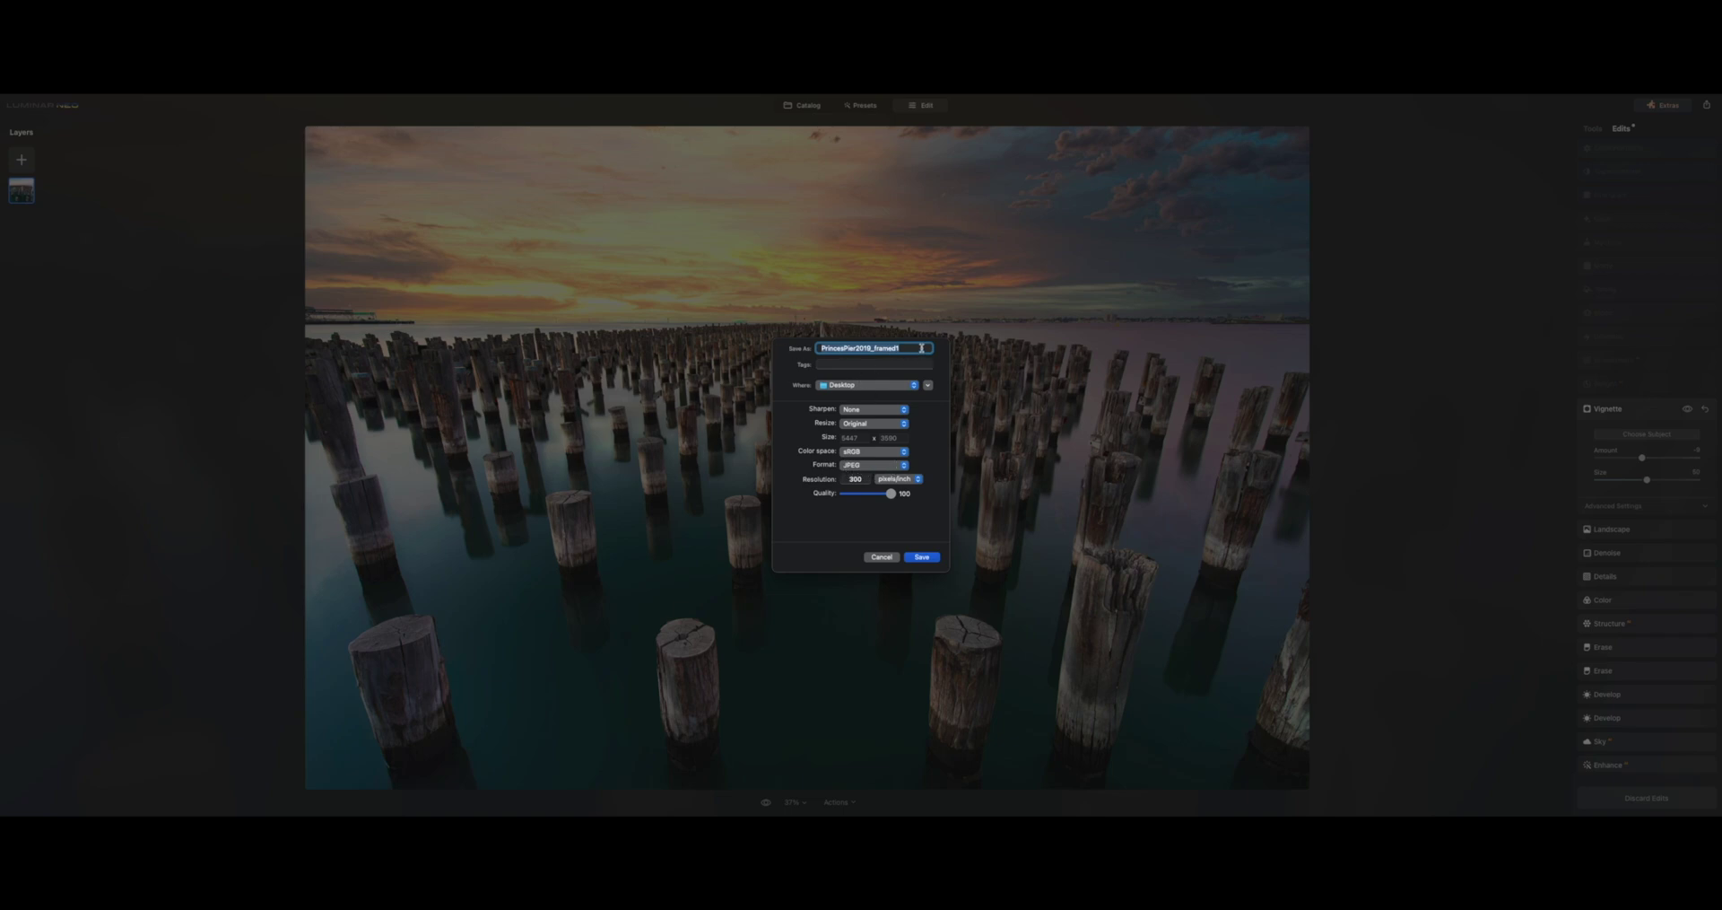
text(PP_finaleditLuminar)
click(921, 557)
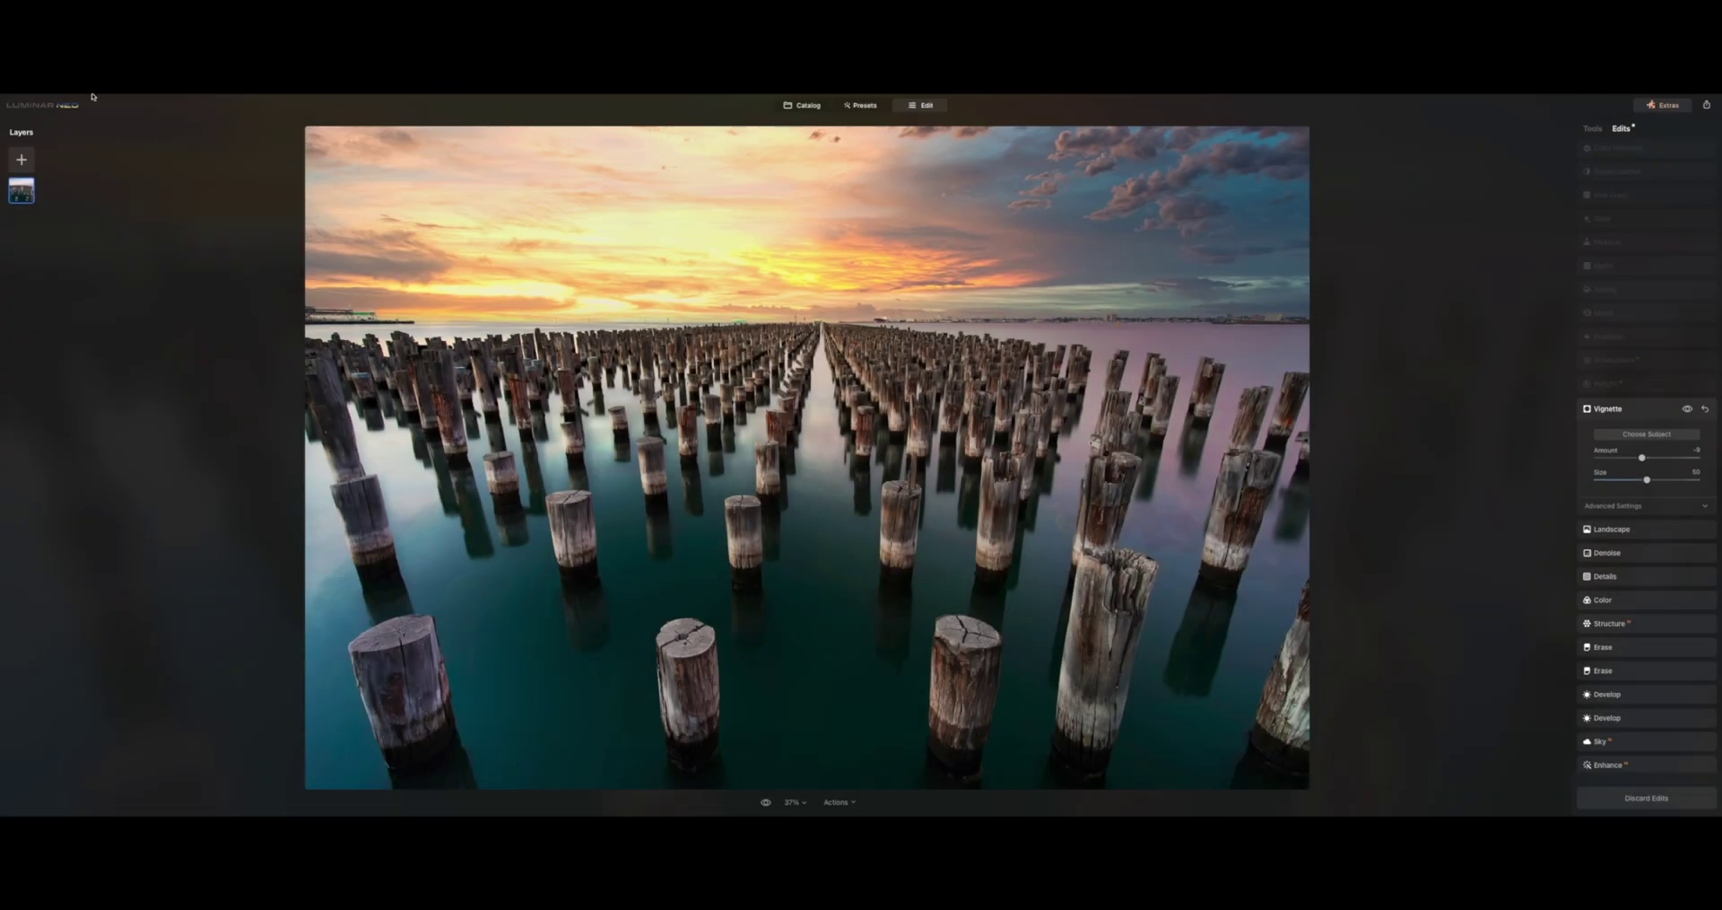
- Open the golden beach sunset photo from the catalog and compare it with its original by discarding and restoring the Sky edit
mouse_move(56, 106)
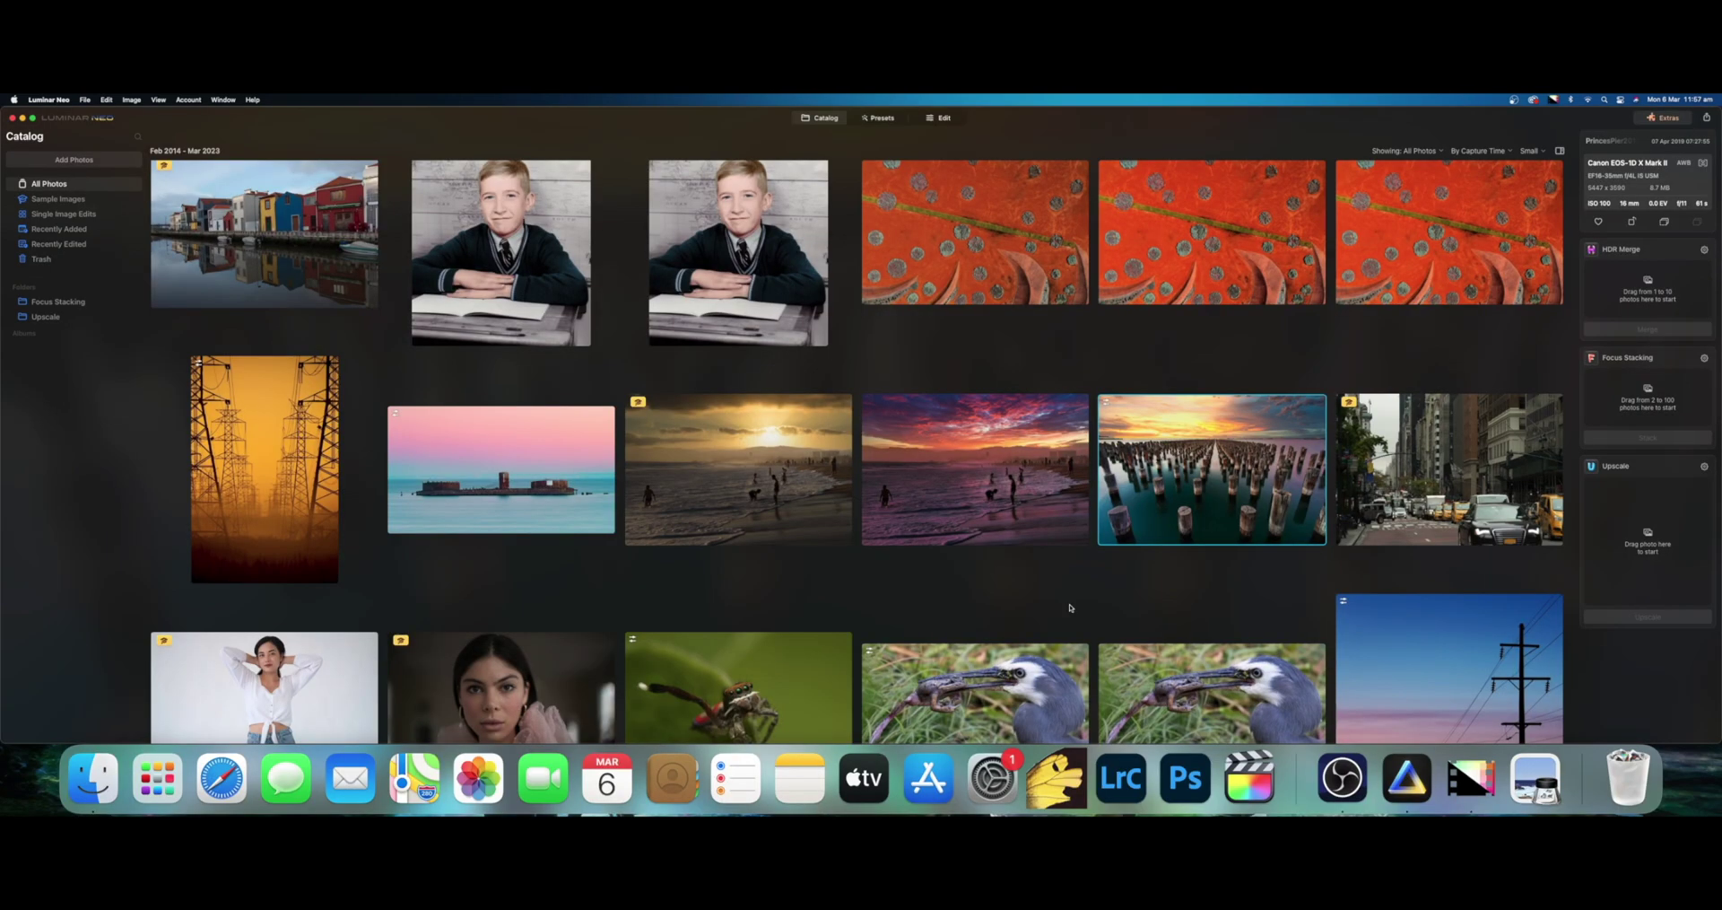
click(744, 474)
double_click(744, 474)
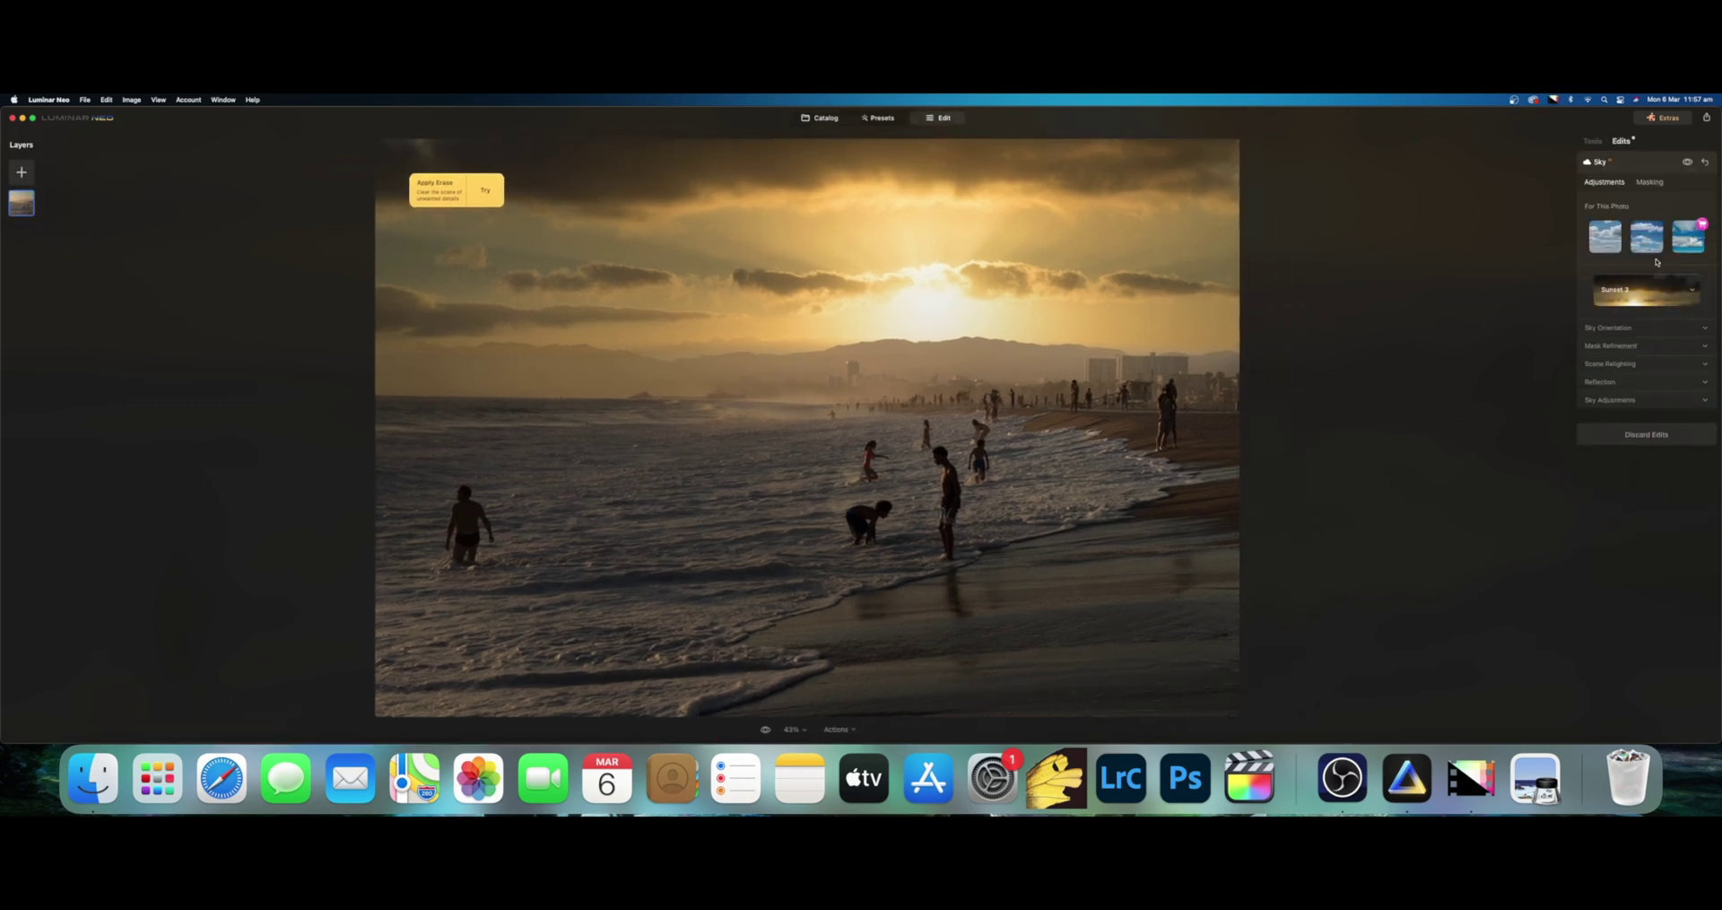
click(1660, 435)
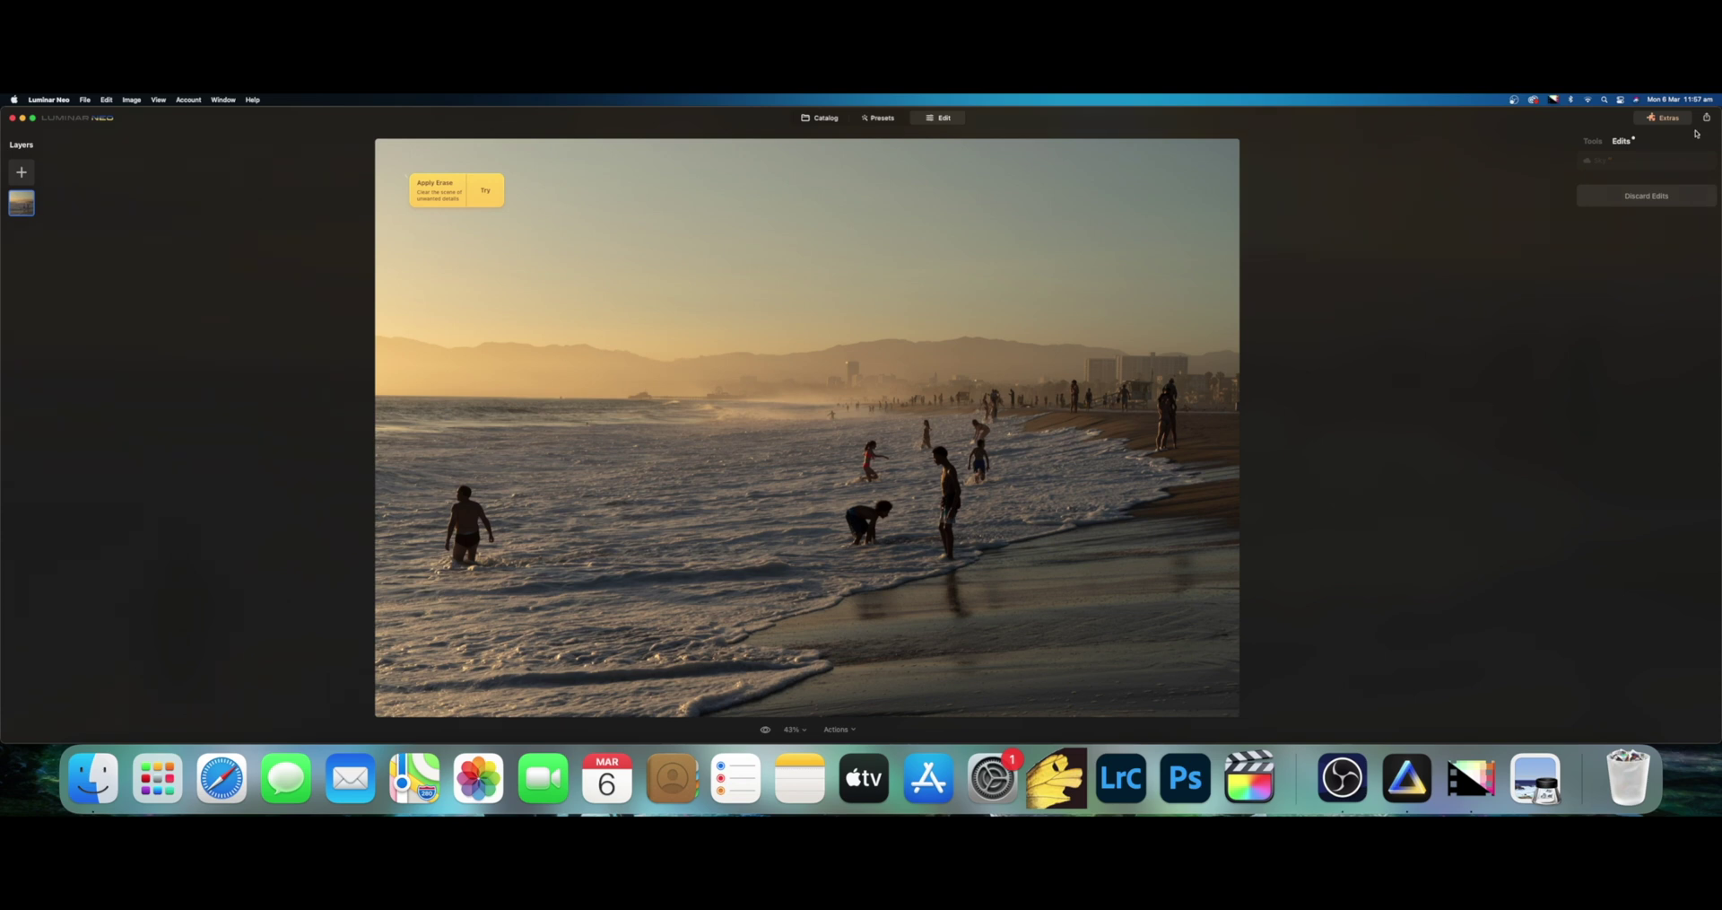
click(1605, 161)
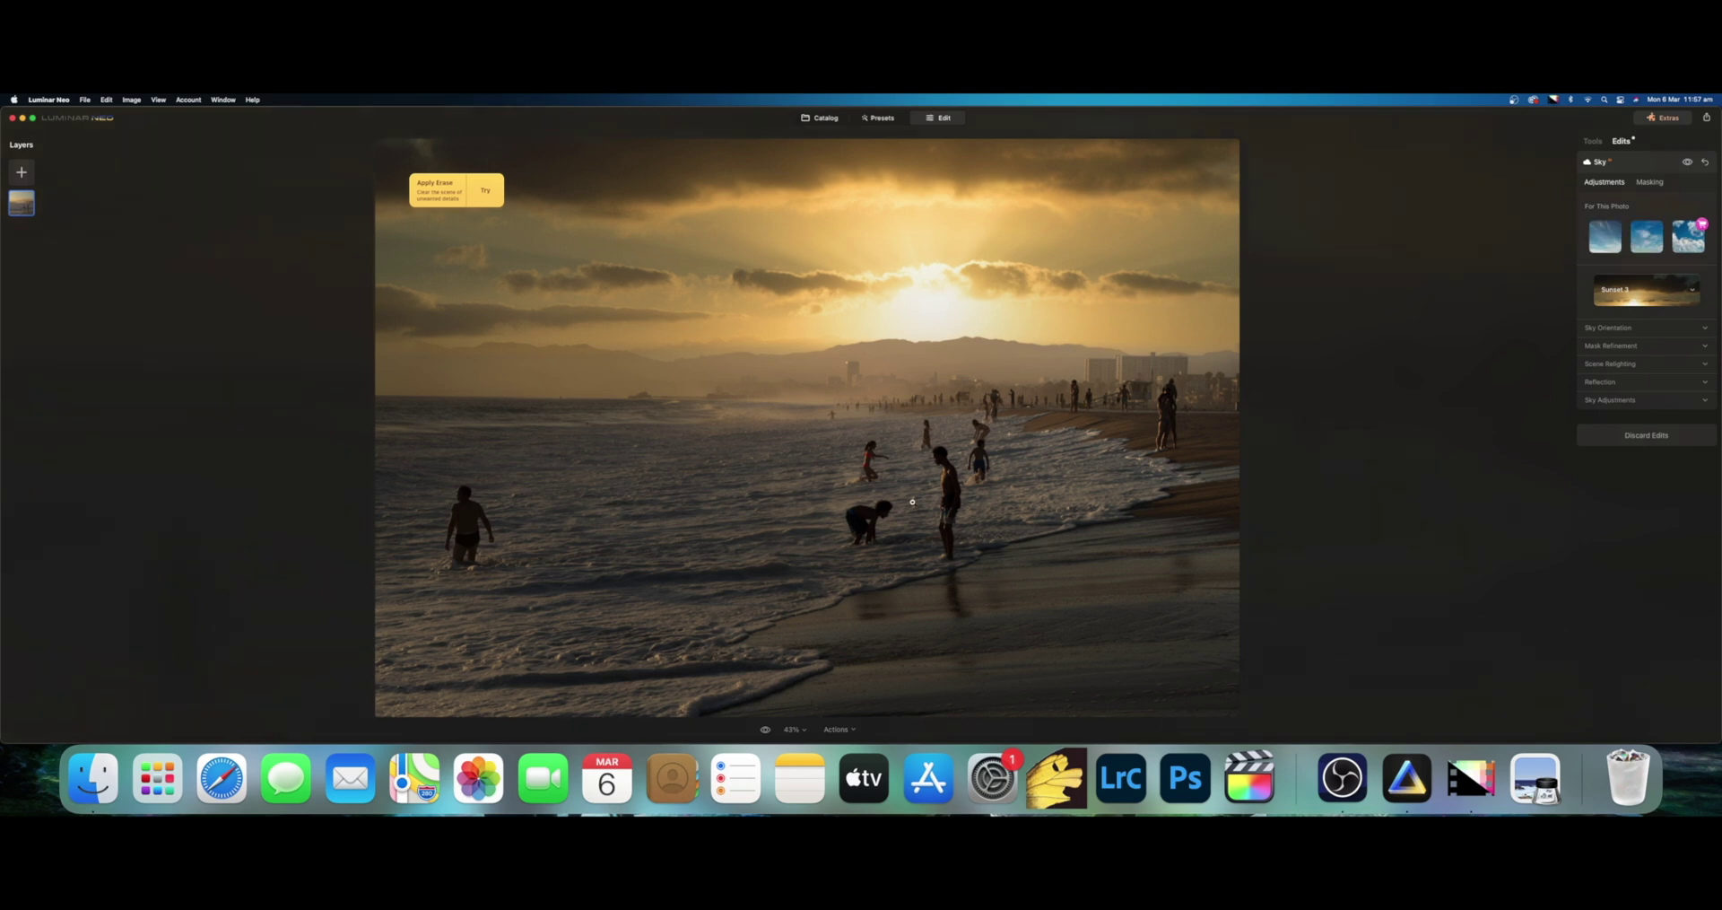
- Inspect the beach horizon at 100% zoom and compare the whole photo with the Sky edit off and on
click(792, 728)
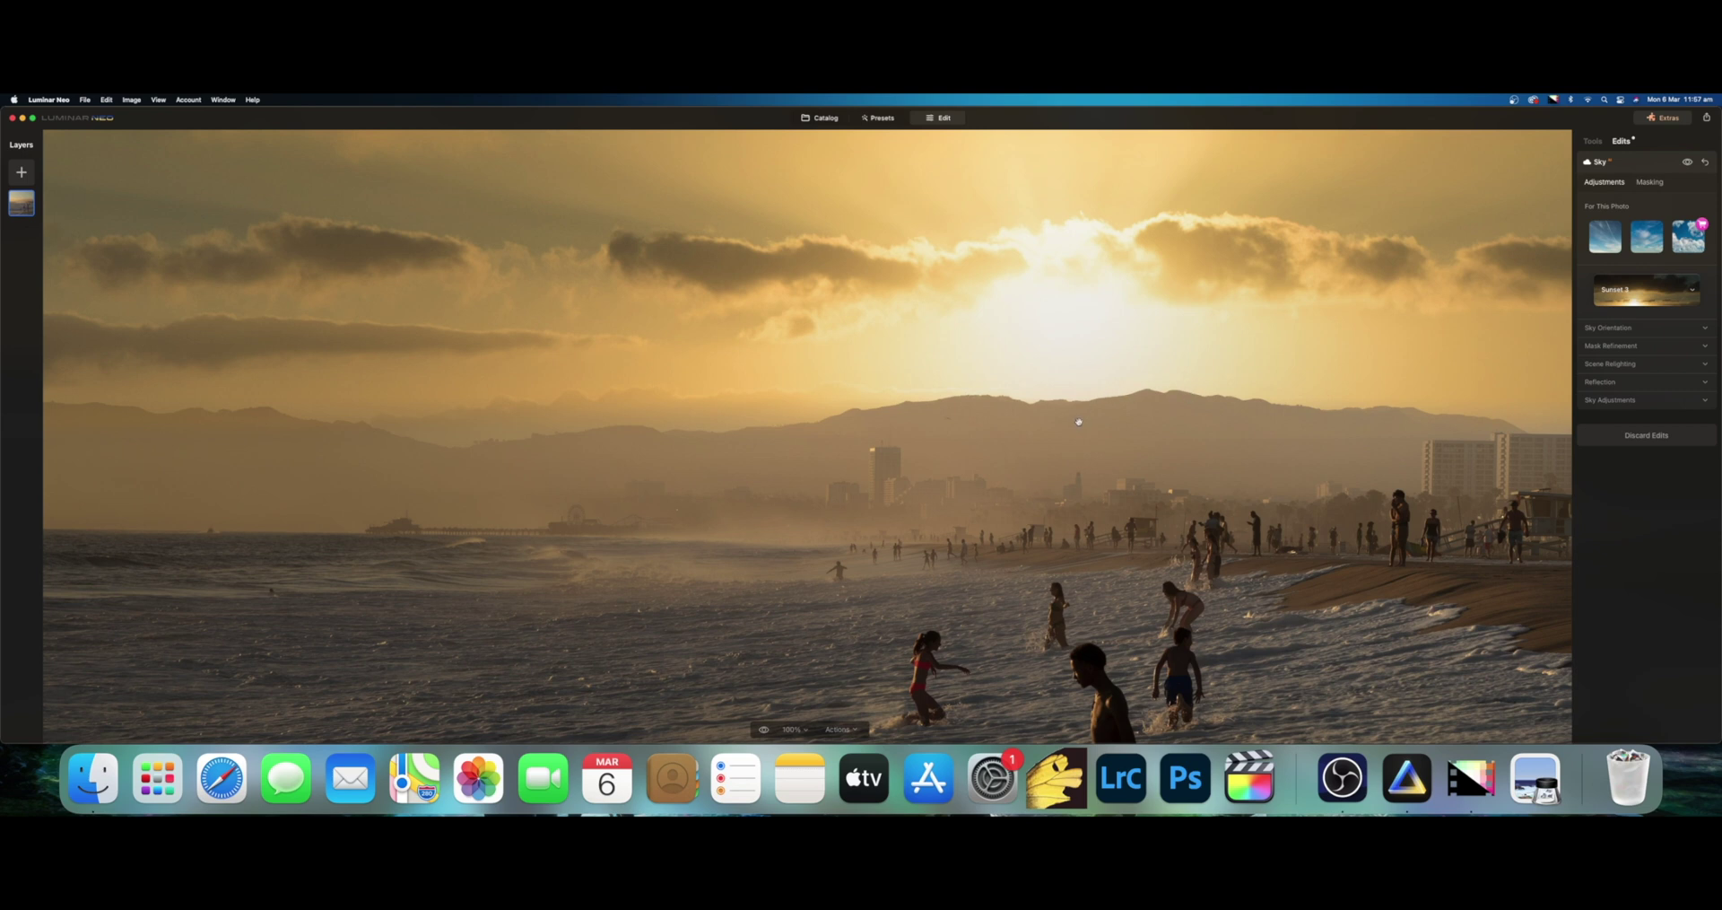
key(super+0)
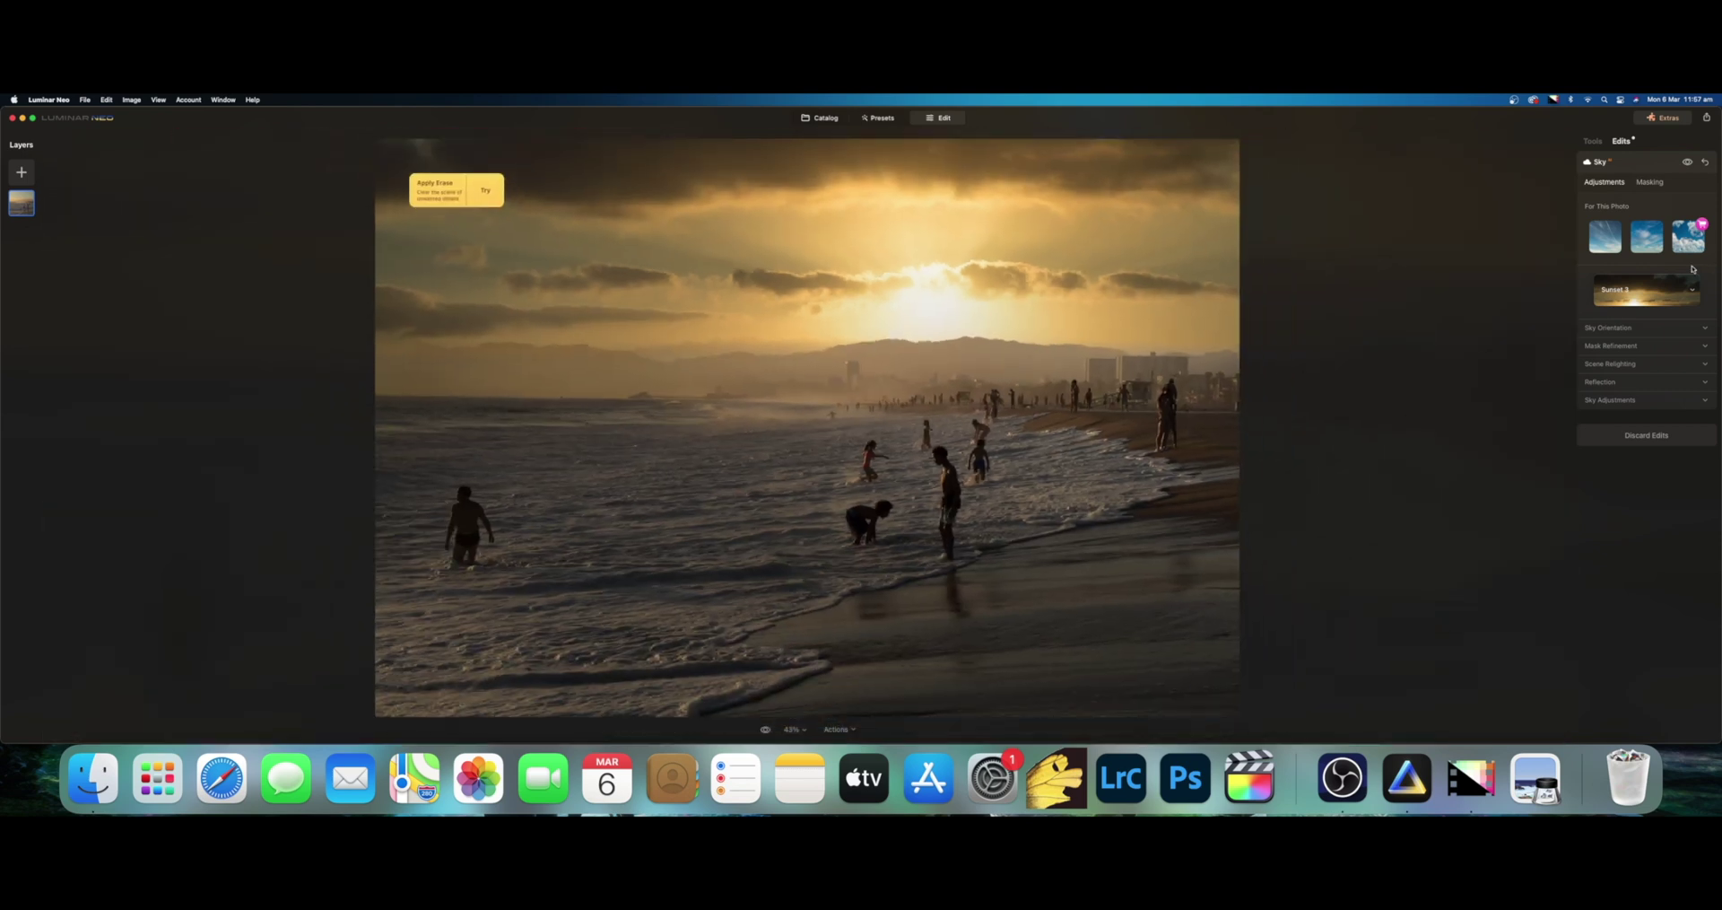
click(1688, 162)
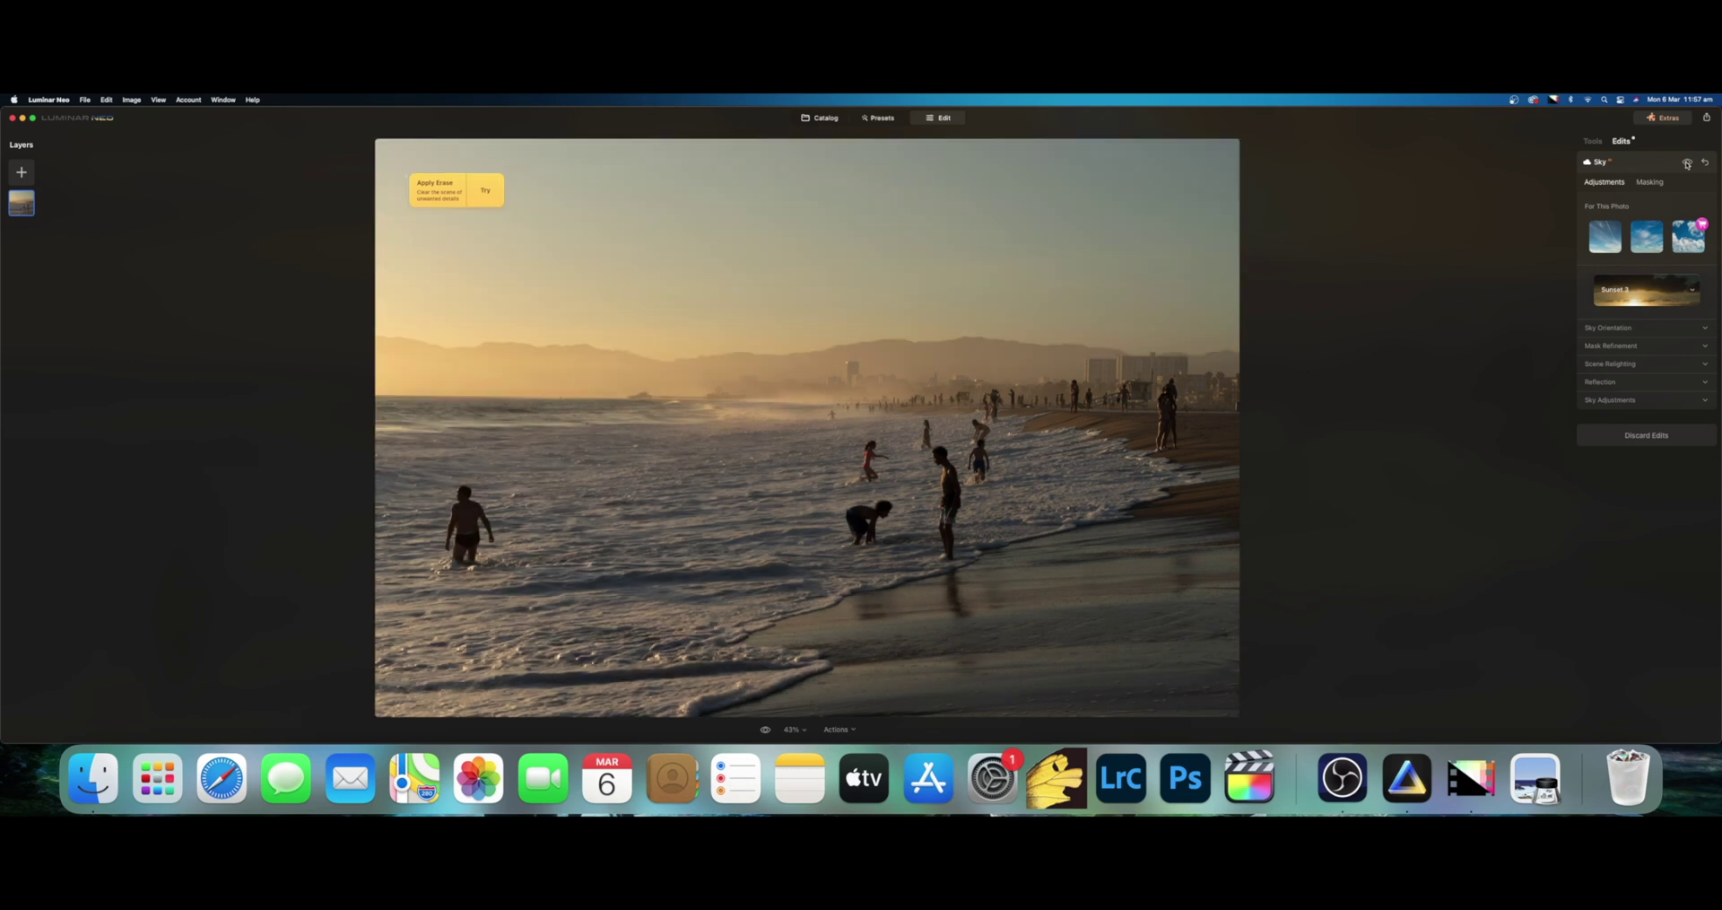
click(1688, 162)
click(1688, 162)
click(1687, 162)
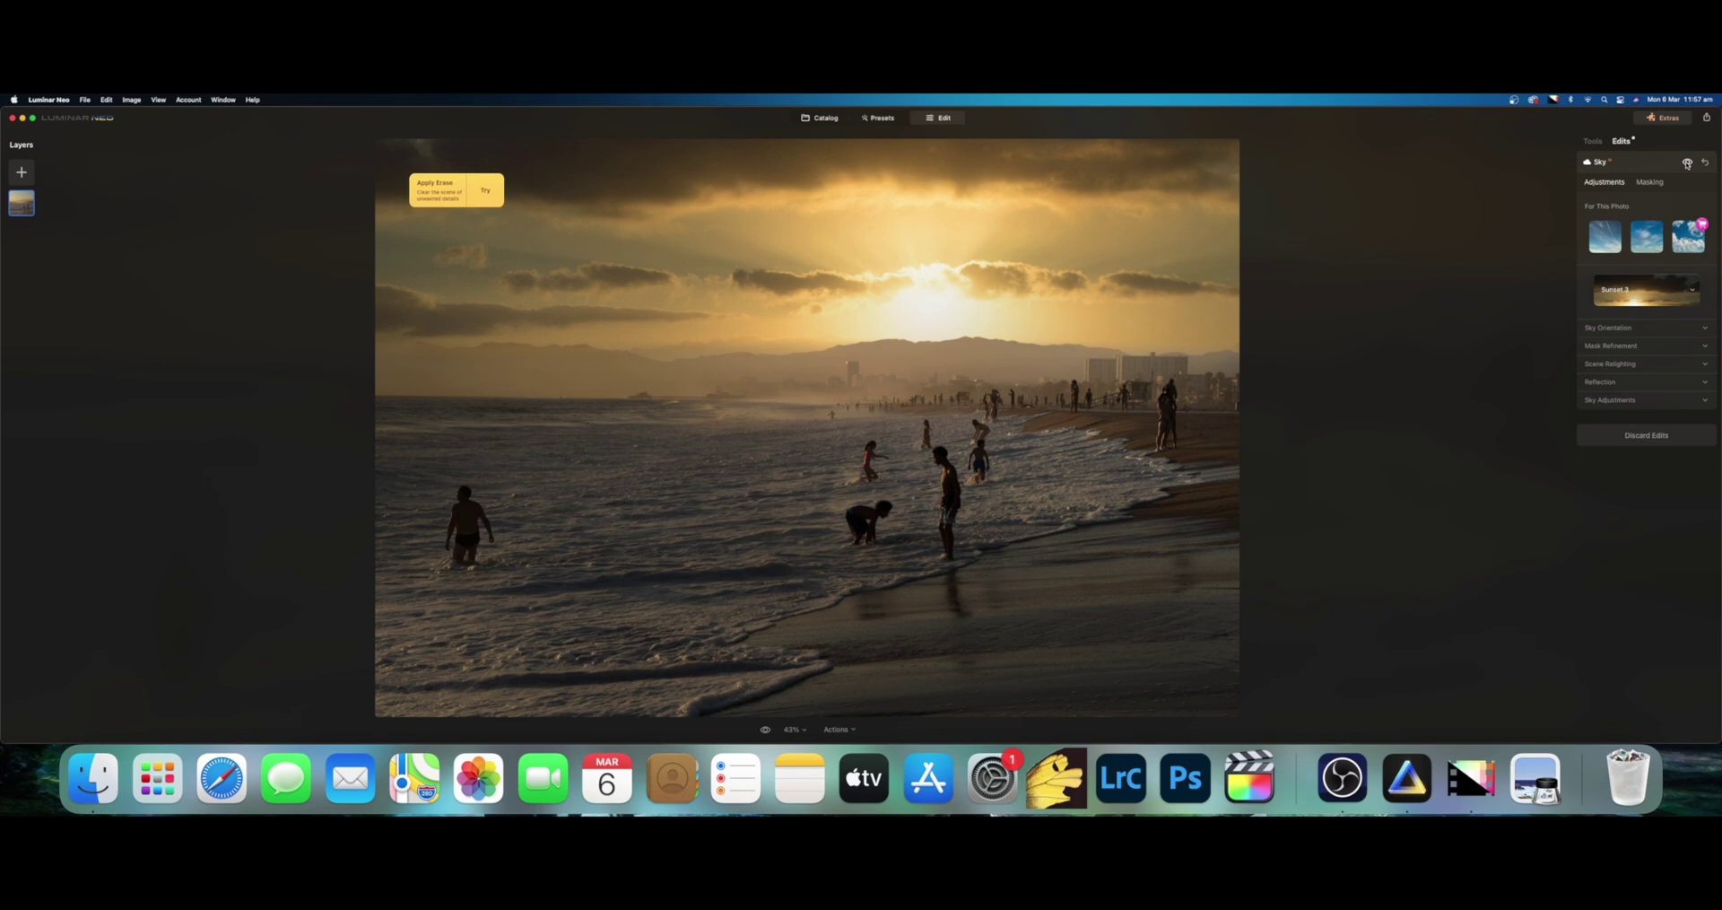
- Return to the catalog and view the purple-sky version of the beach photo enlarged
click(819, 118)
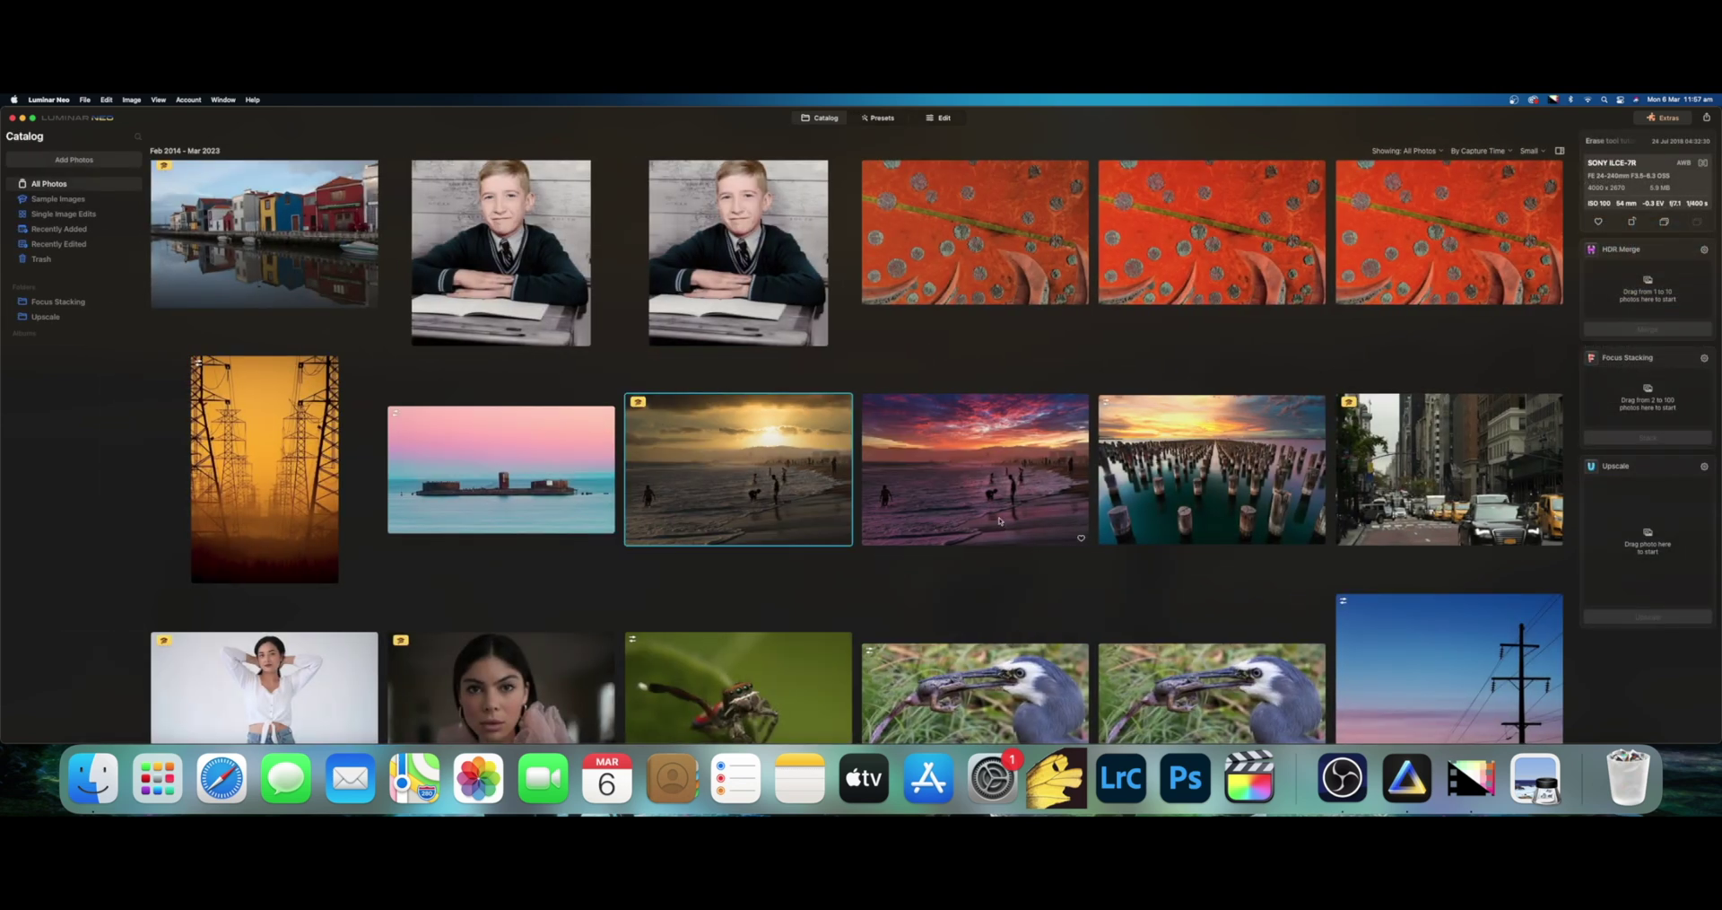
double_click(999, 521)
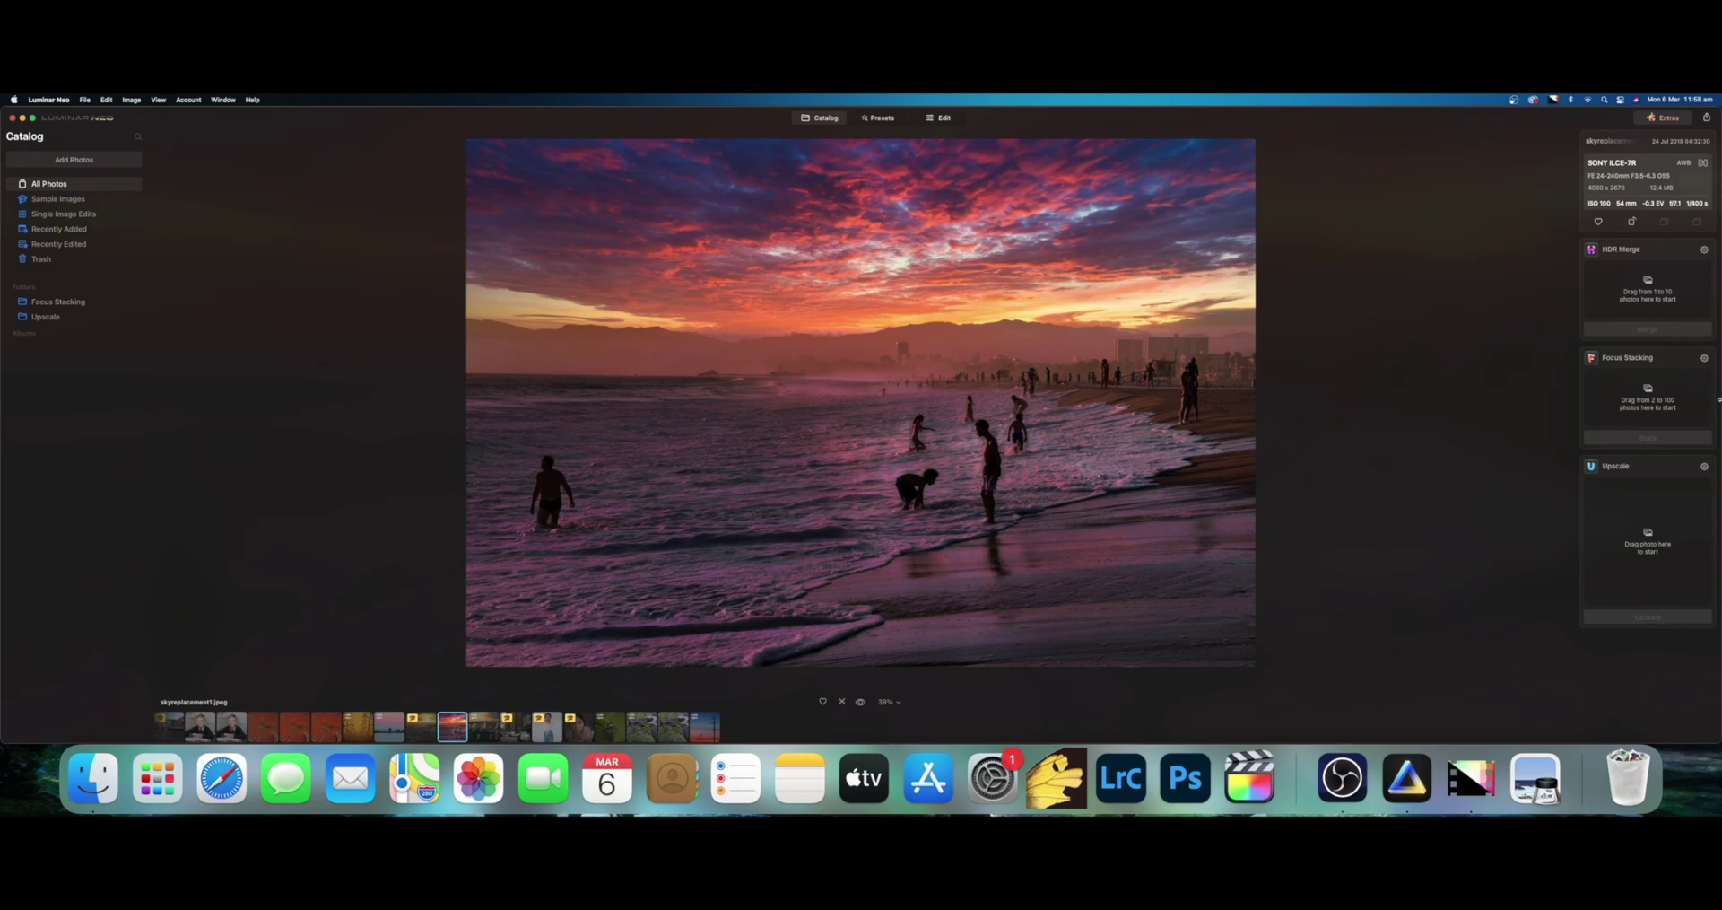
key(Escape)
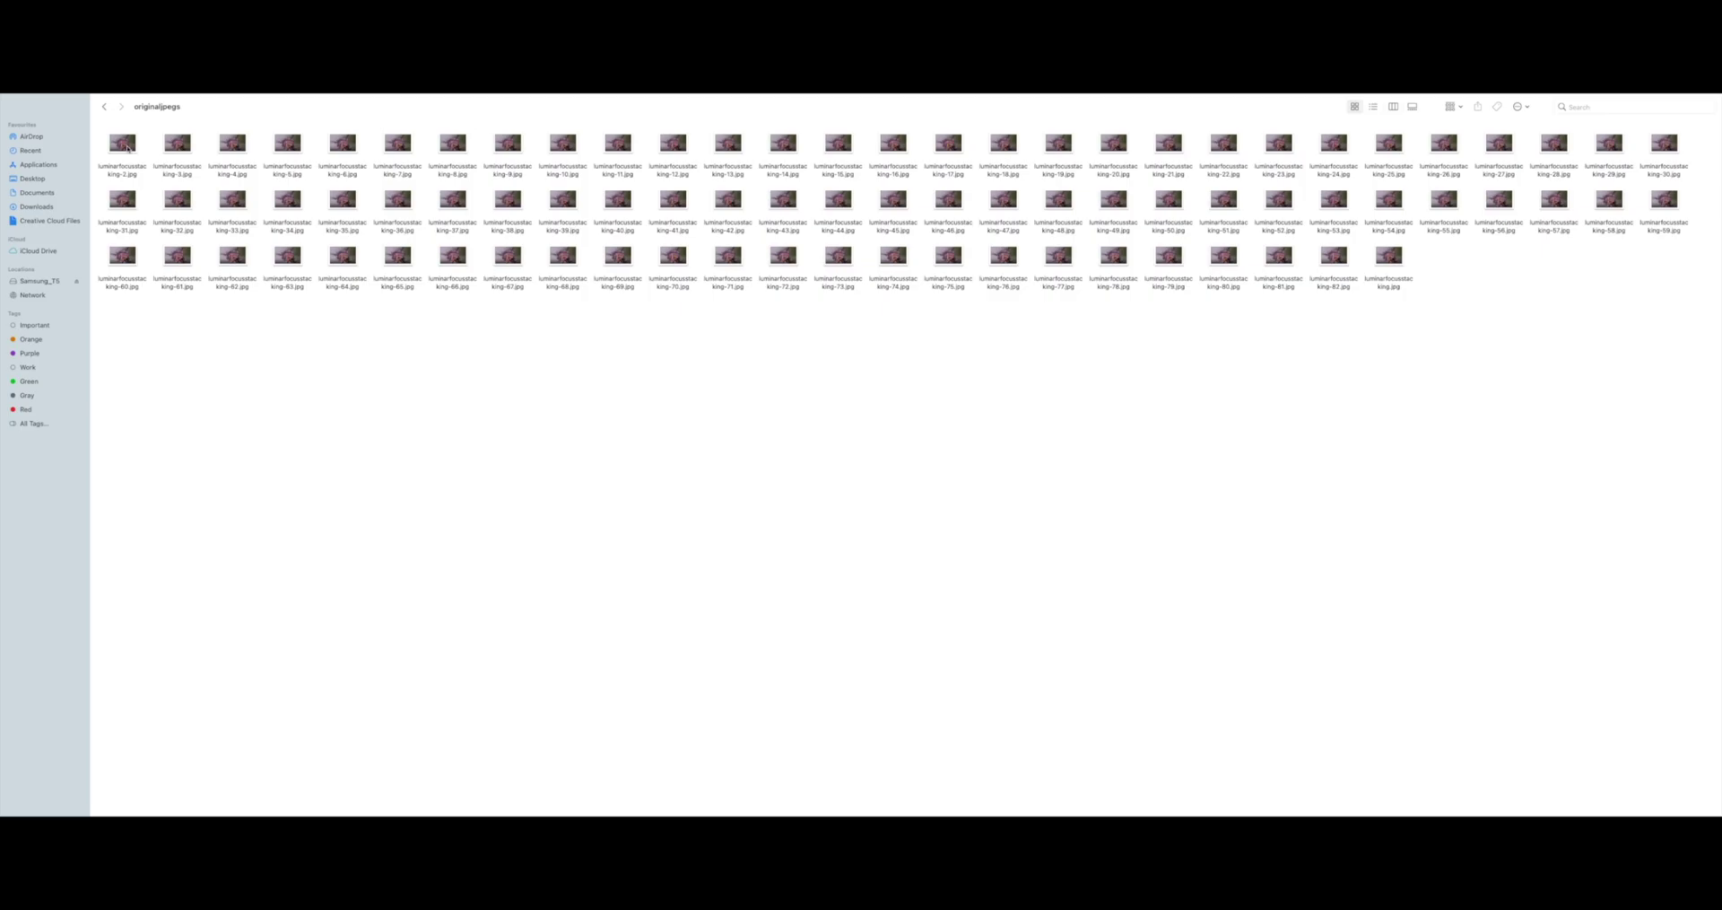
- In Finder, preview the first fly image in the originaljpegs folder and go back out of the folder
click(127, 147)
key(space)
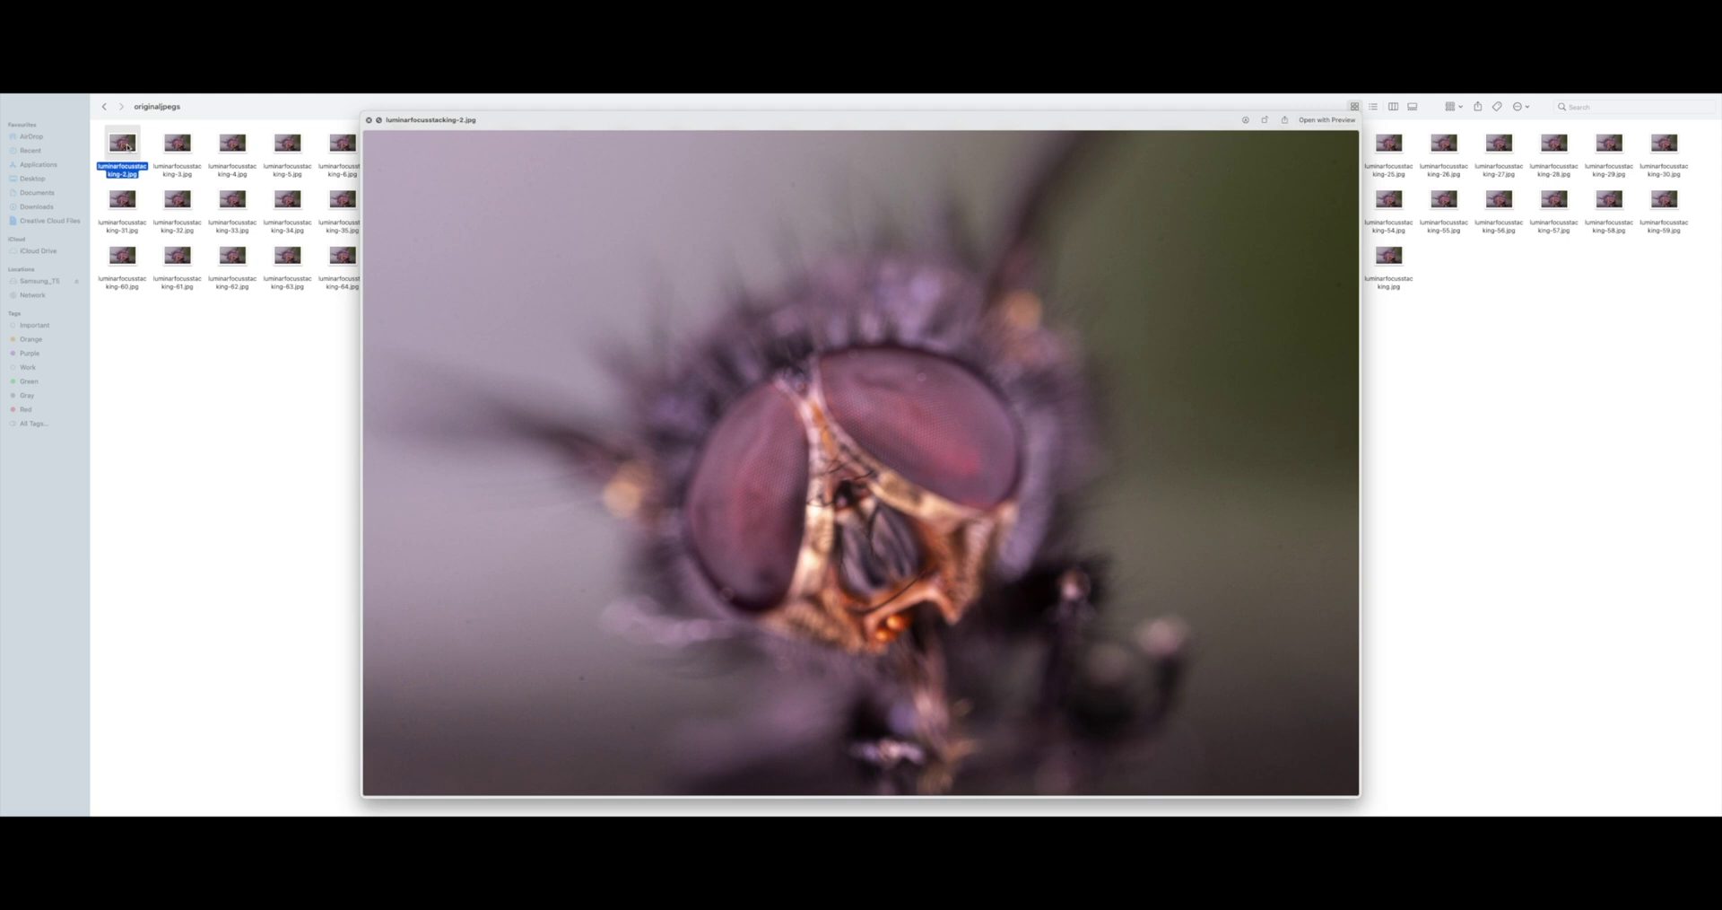
key(space)
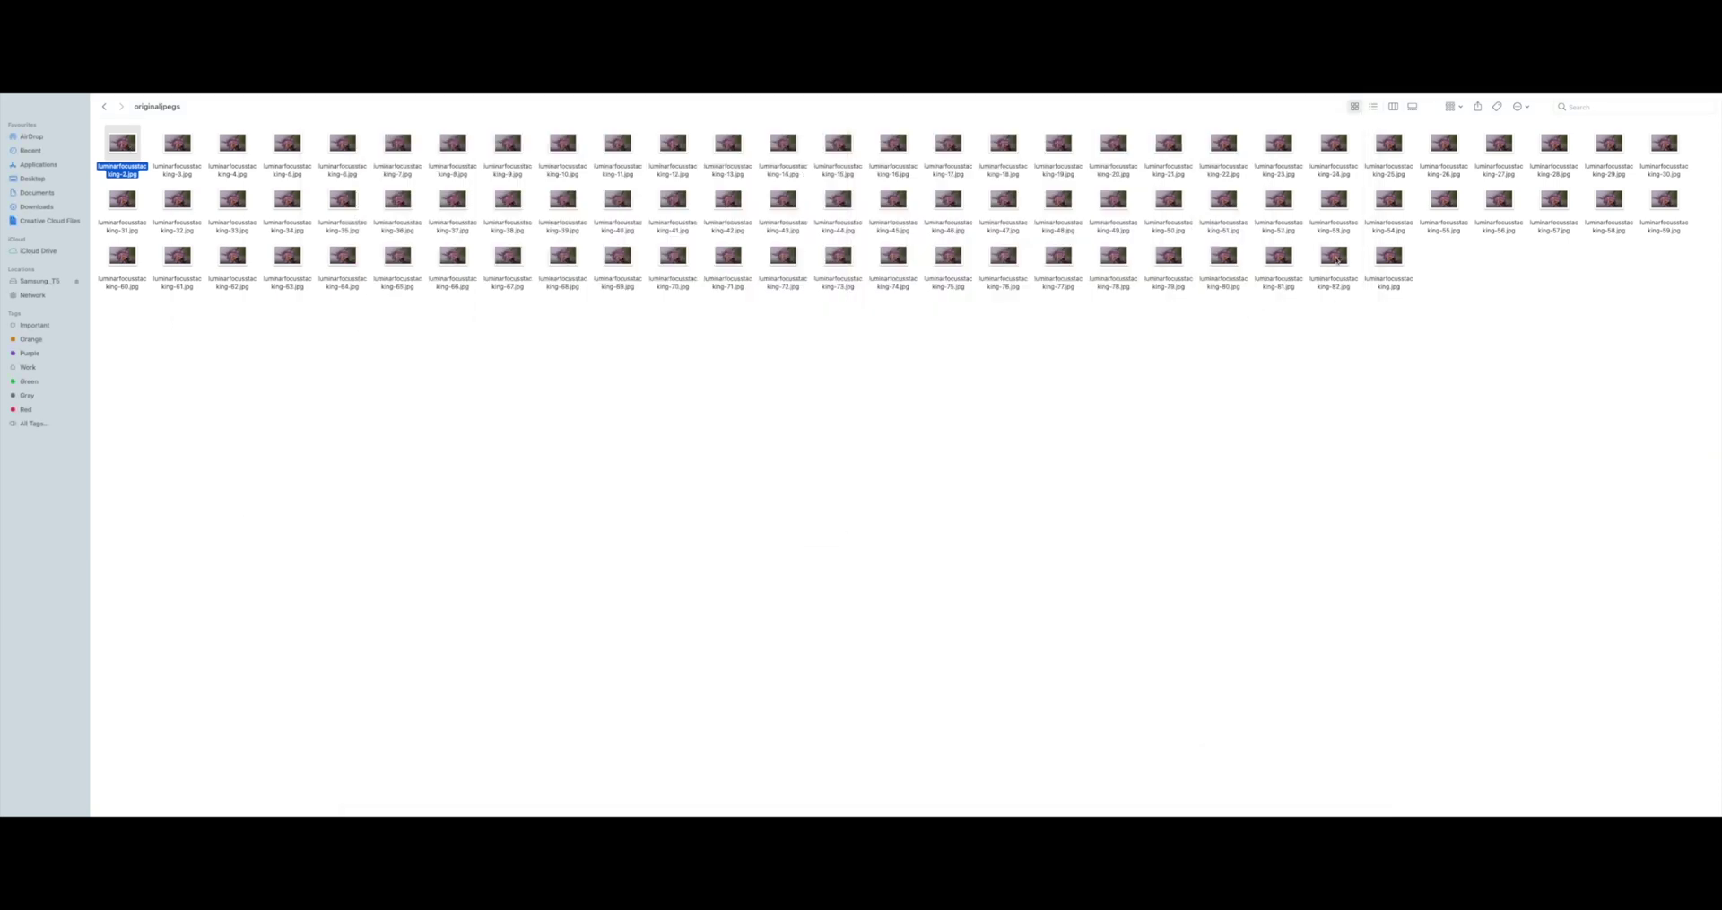
click(103, 108)
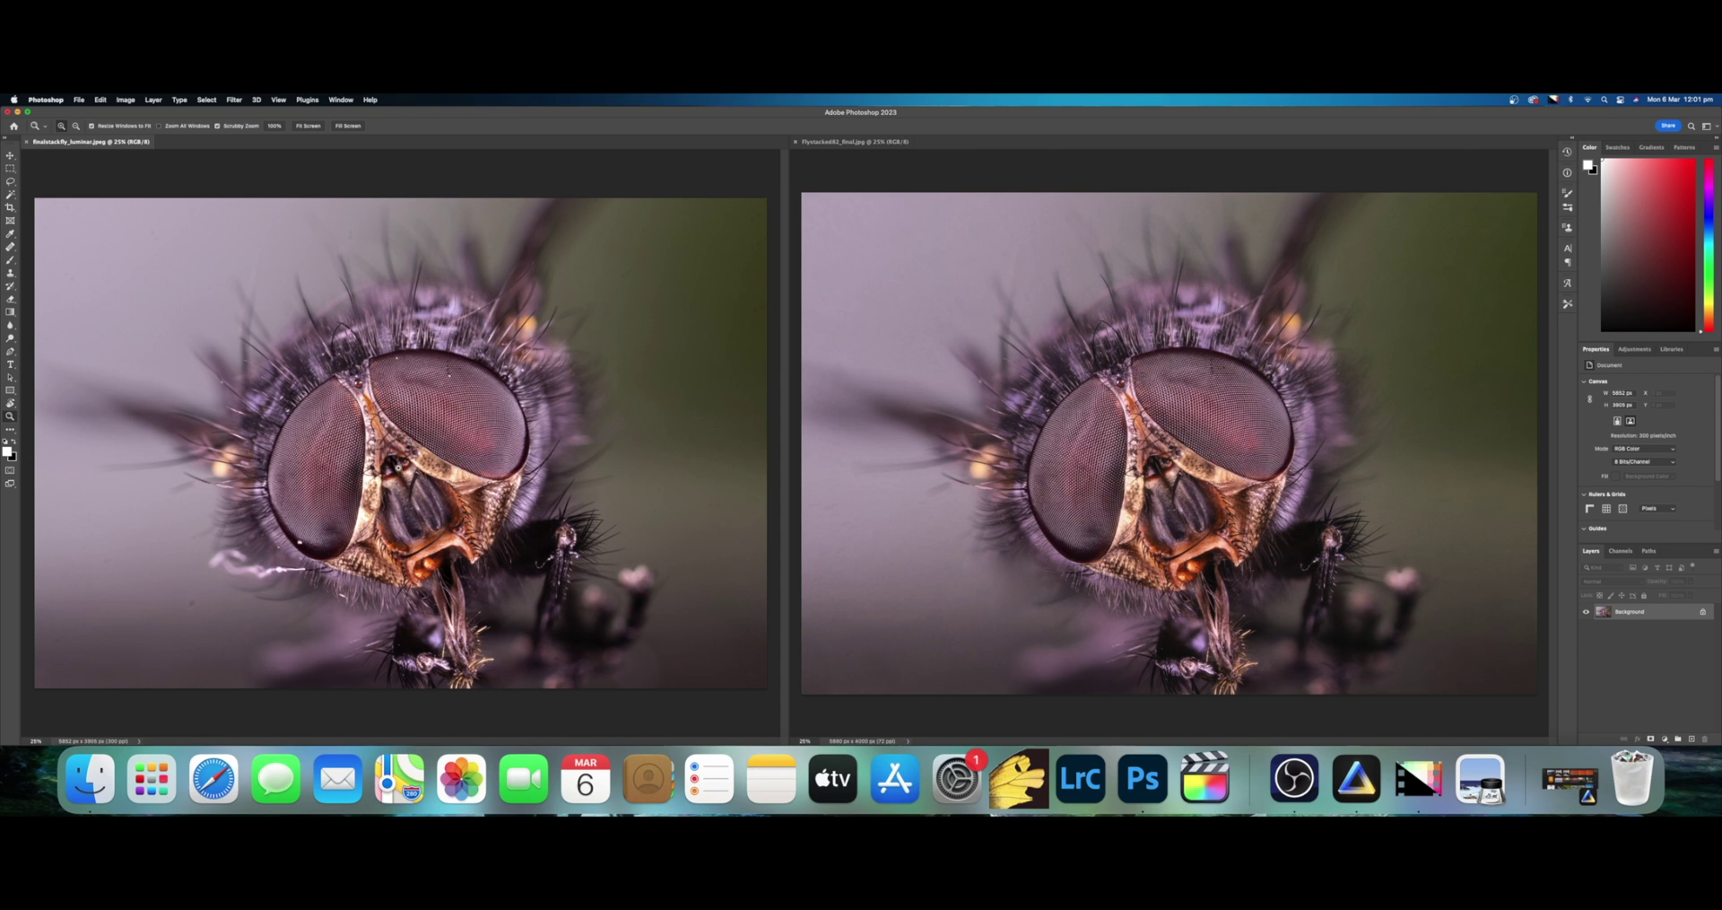
- In Photoshop, zoom both stacked fly images to 100% on the area between the eyes and align the two views
click(398, 466)
click(398, 466)
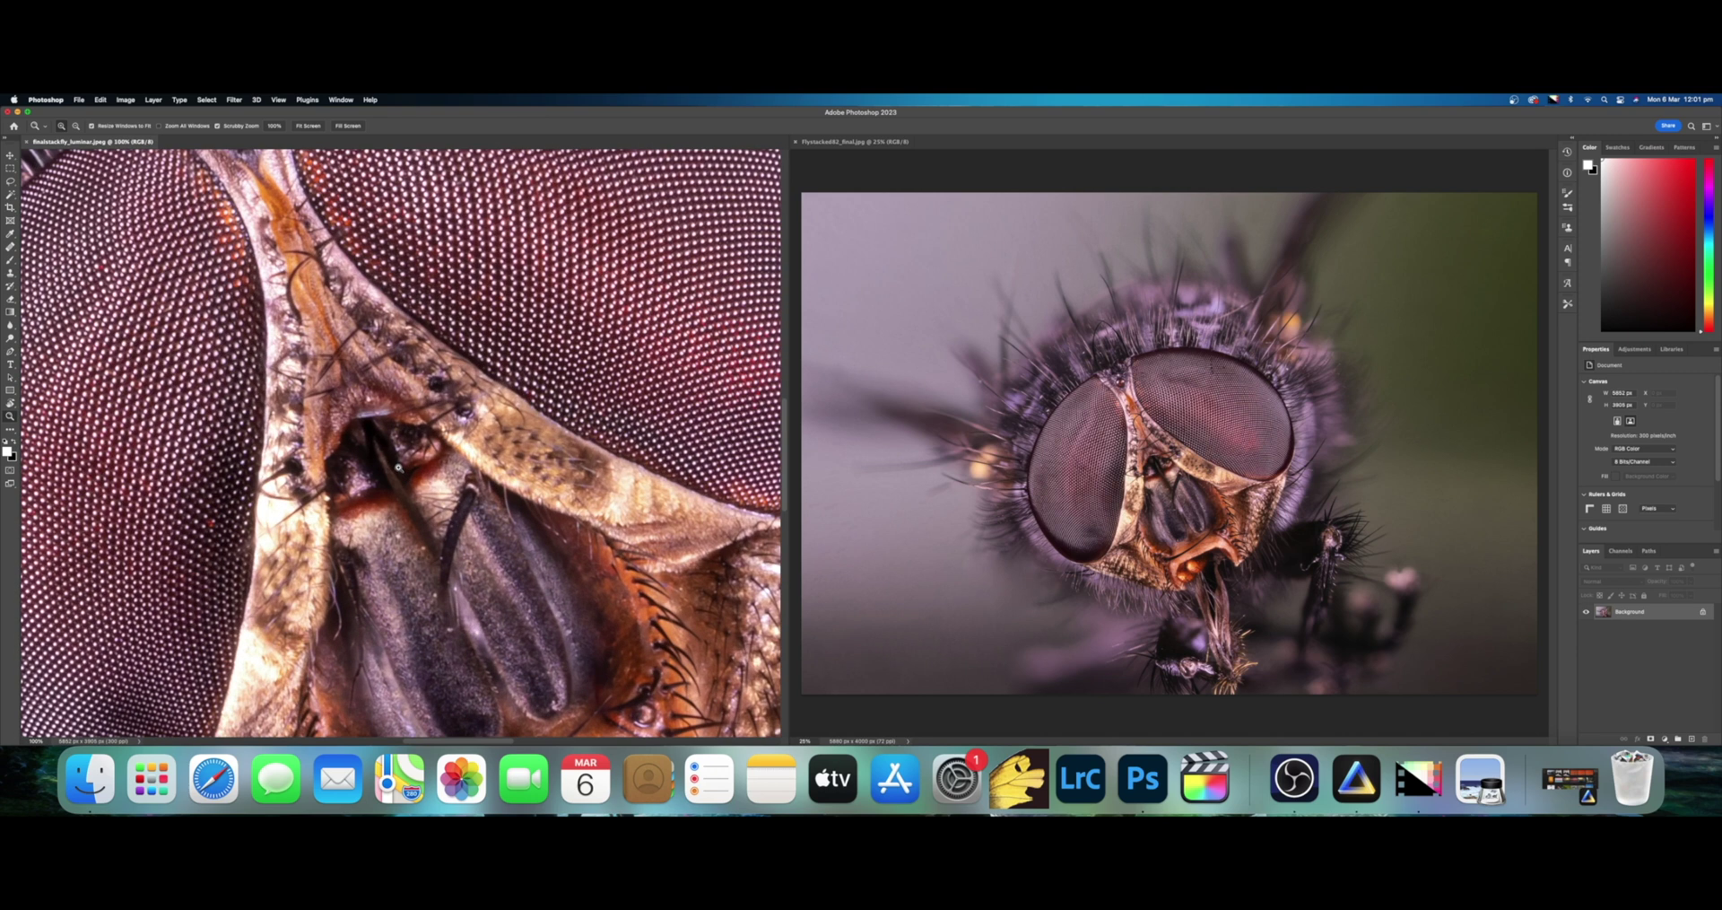
click(1151, 453)
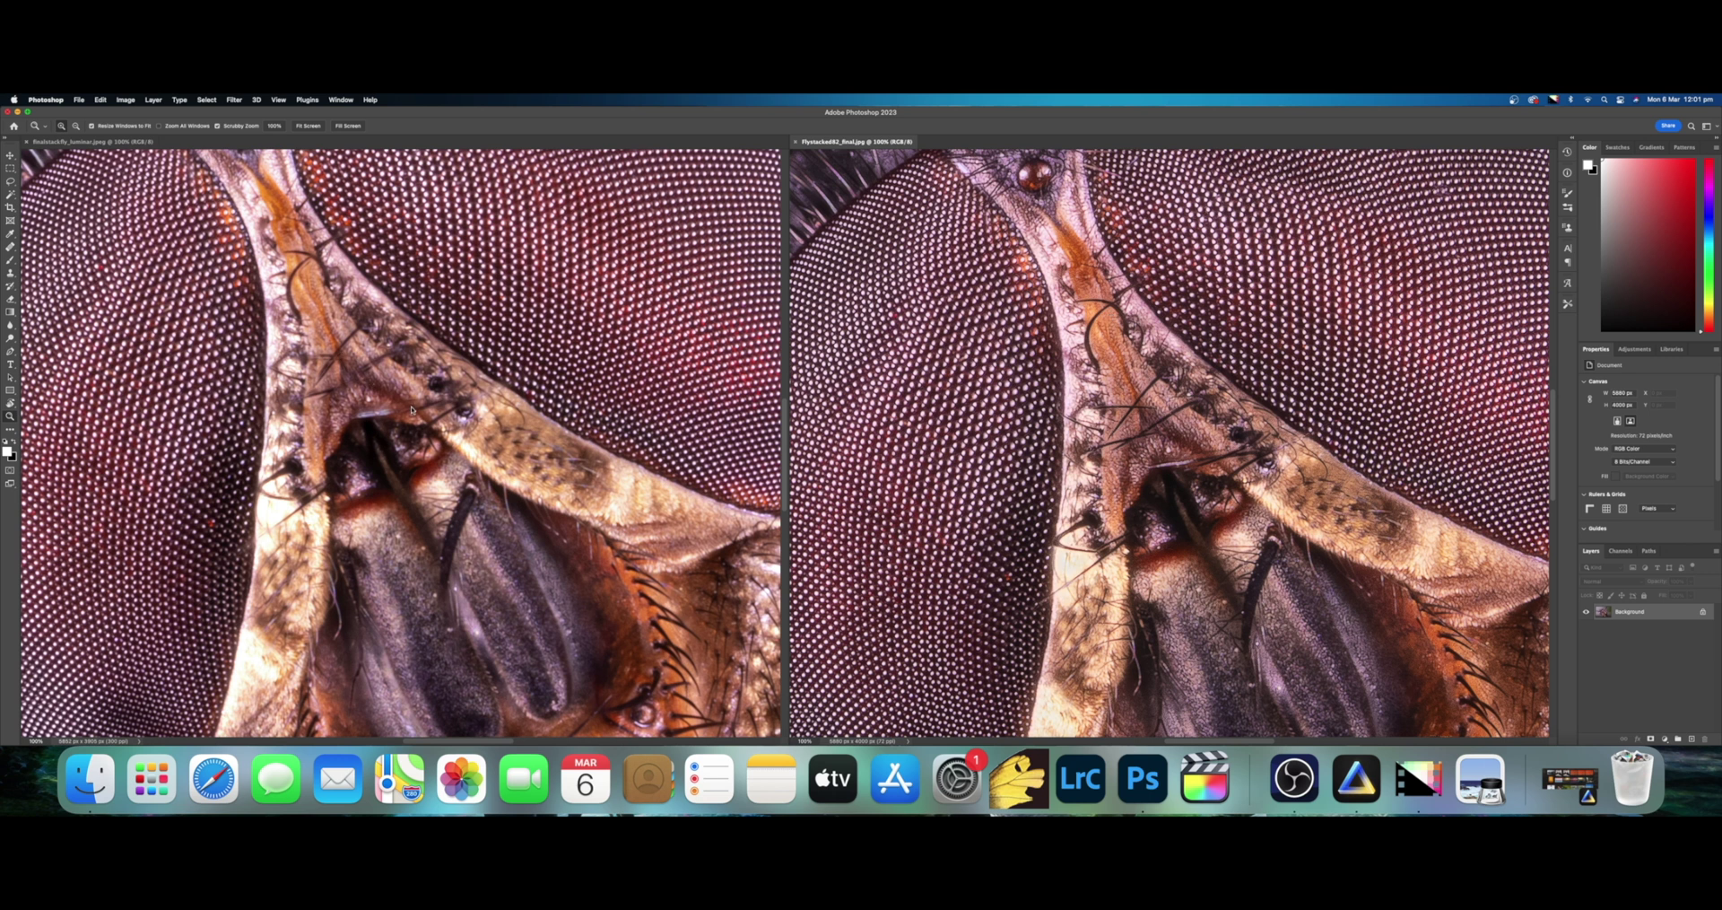
click(381, 396)
drag(381, 419, 384, 431)
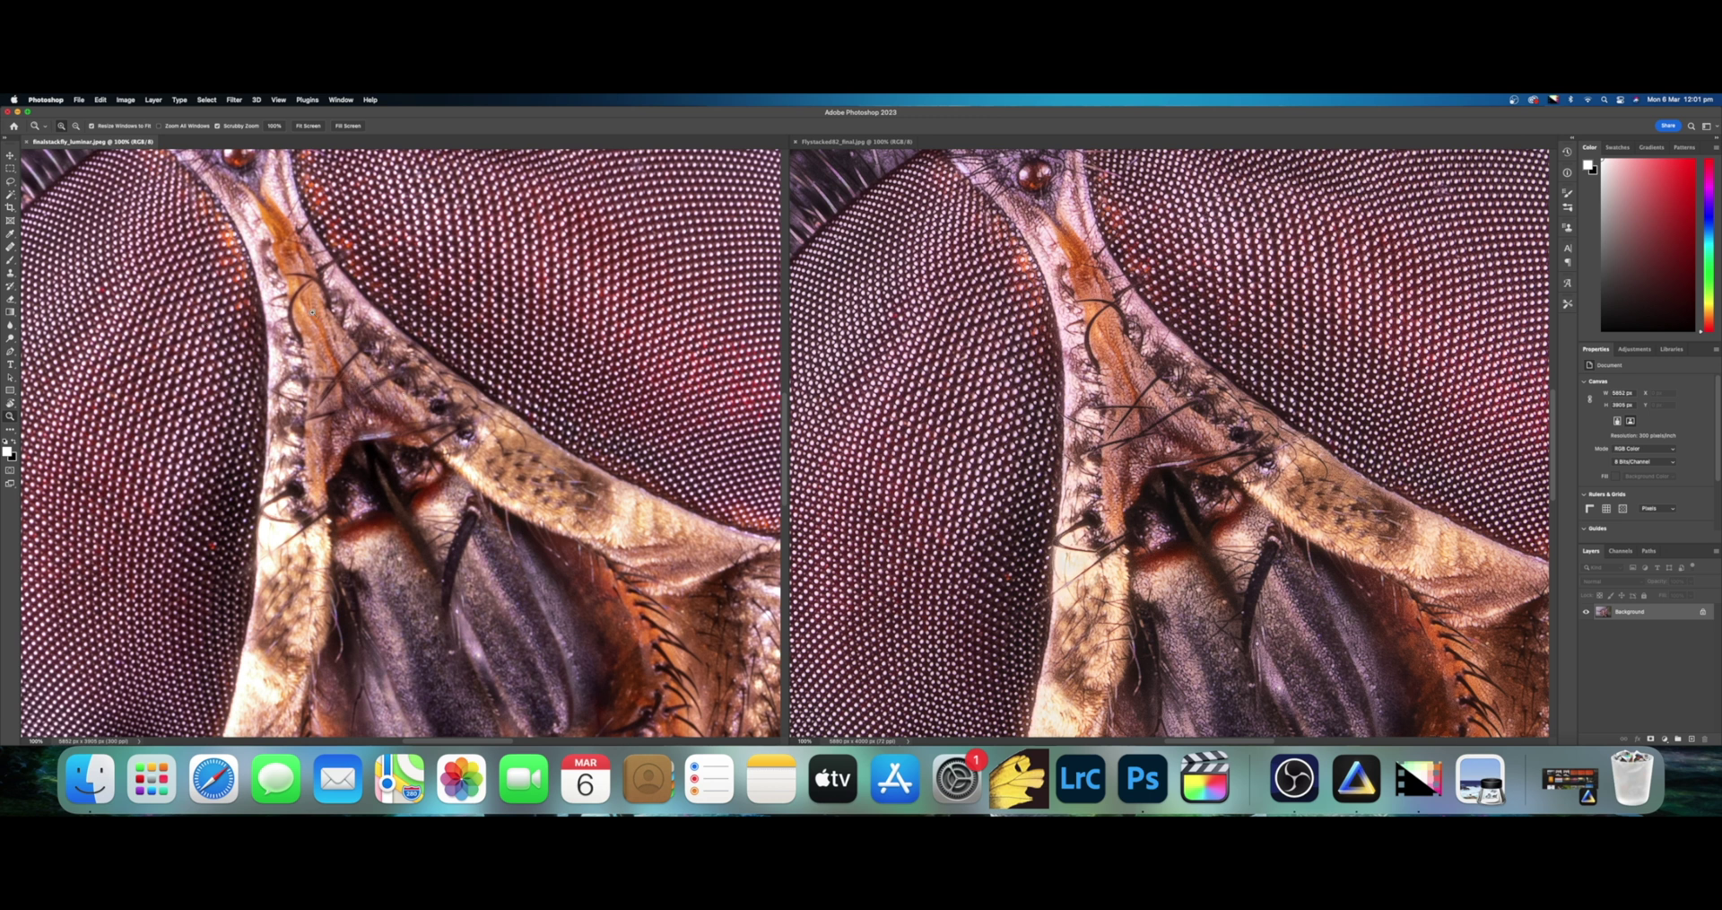
- Examine the Luminar stack's sharpness across both eyes, the surrounding hairs and the mouthparts, up to 200% zoom
drag(584, 326, 139, 479)
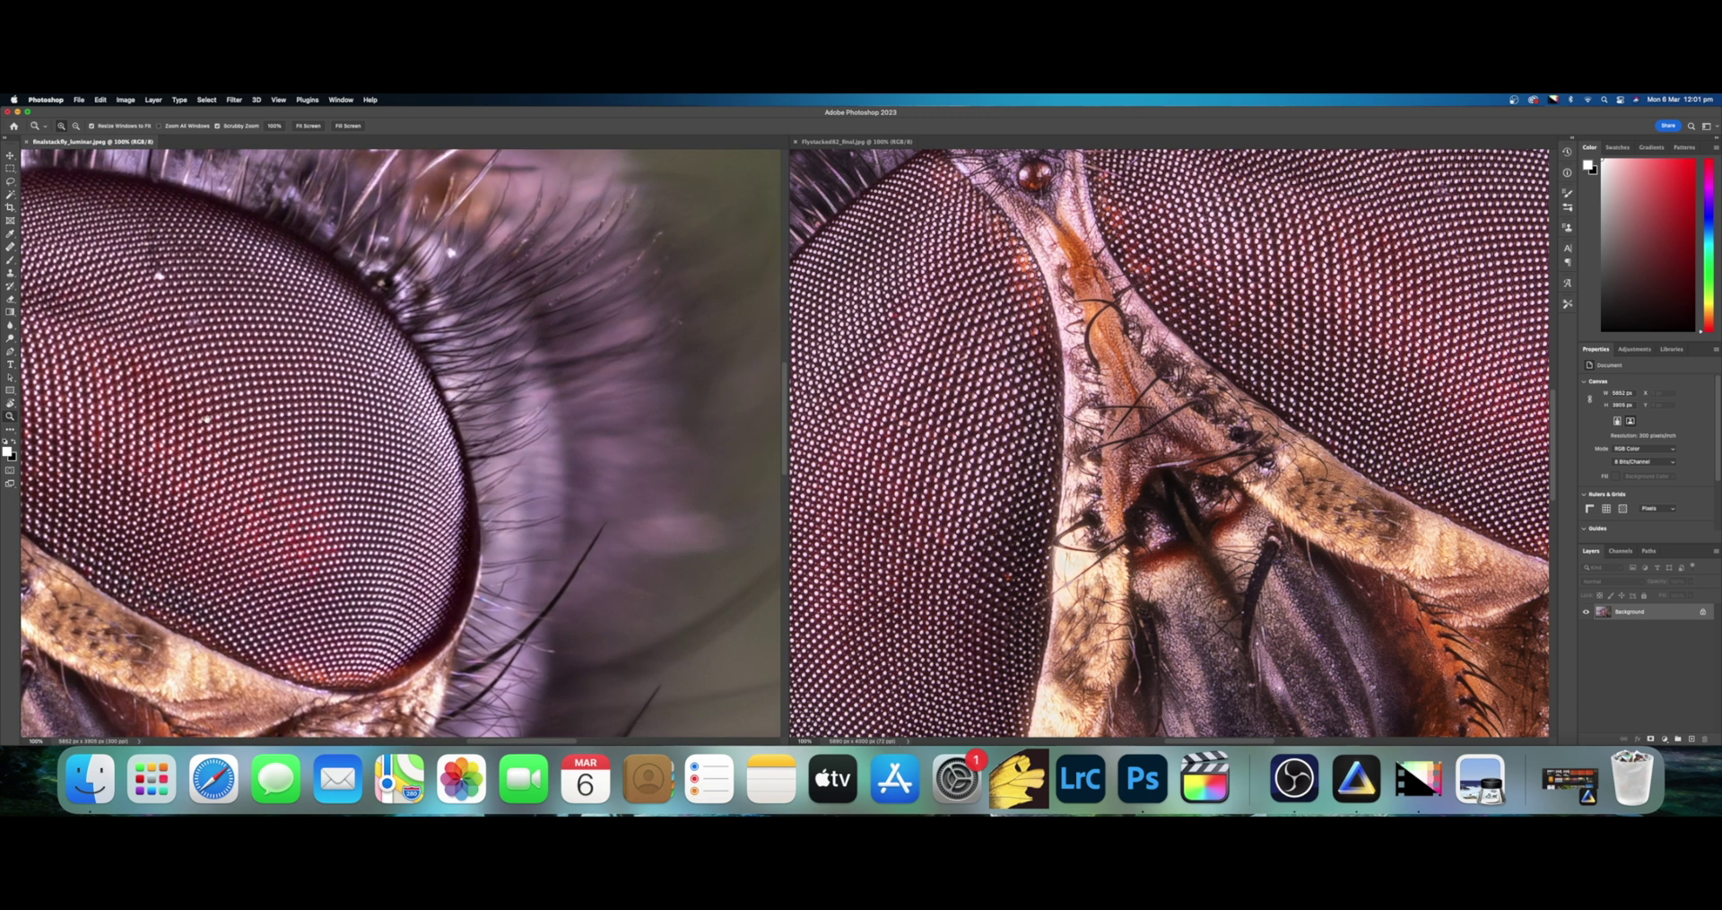
drag(215, 417, 483, 552)
drag(285, 497, 686, 414)
drag(343, 542, 327, 346)
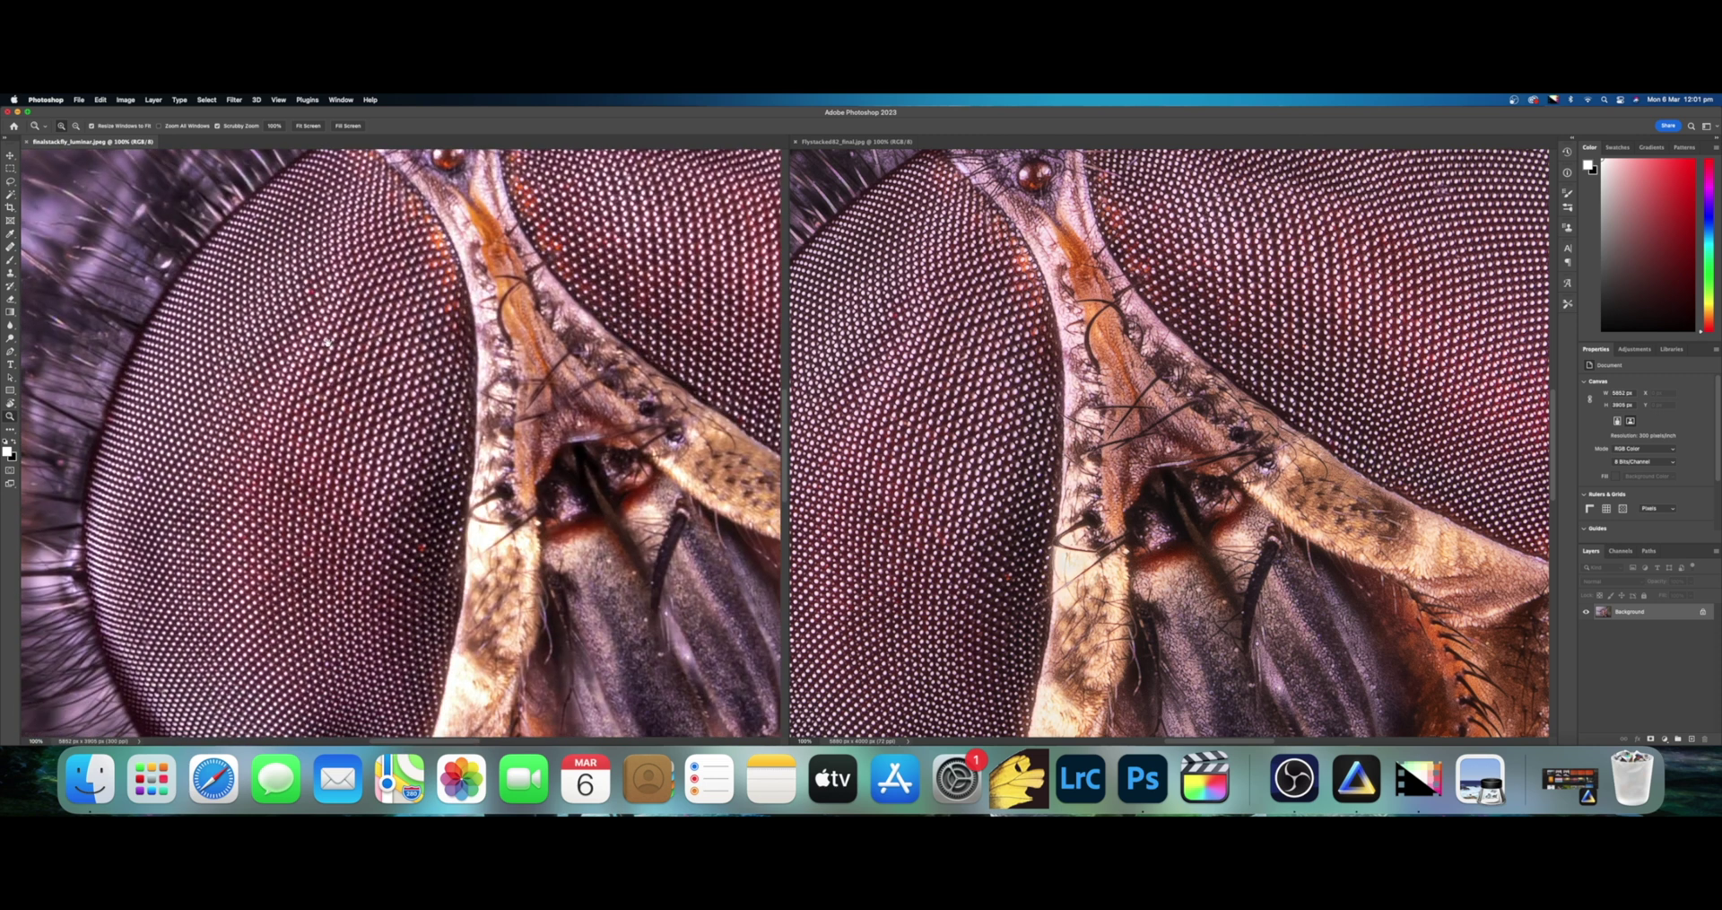
drag(455, 604, 304, 366)
drag(428, 438, 317, 385)
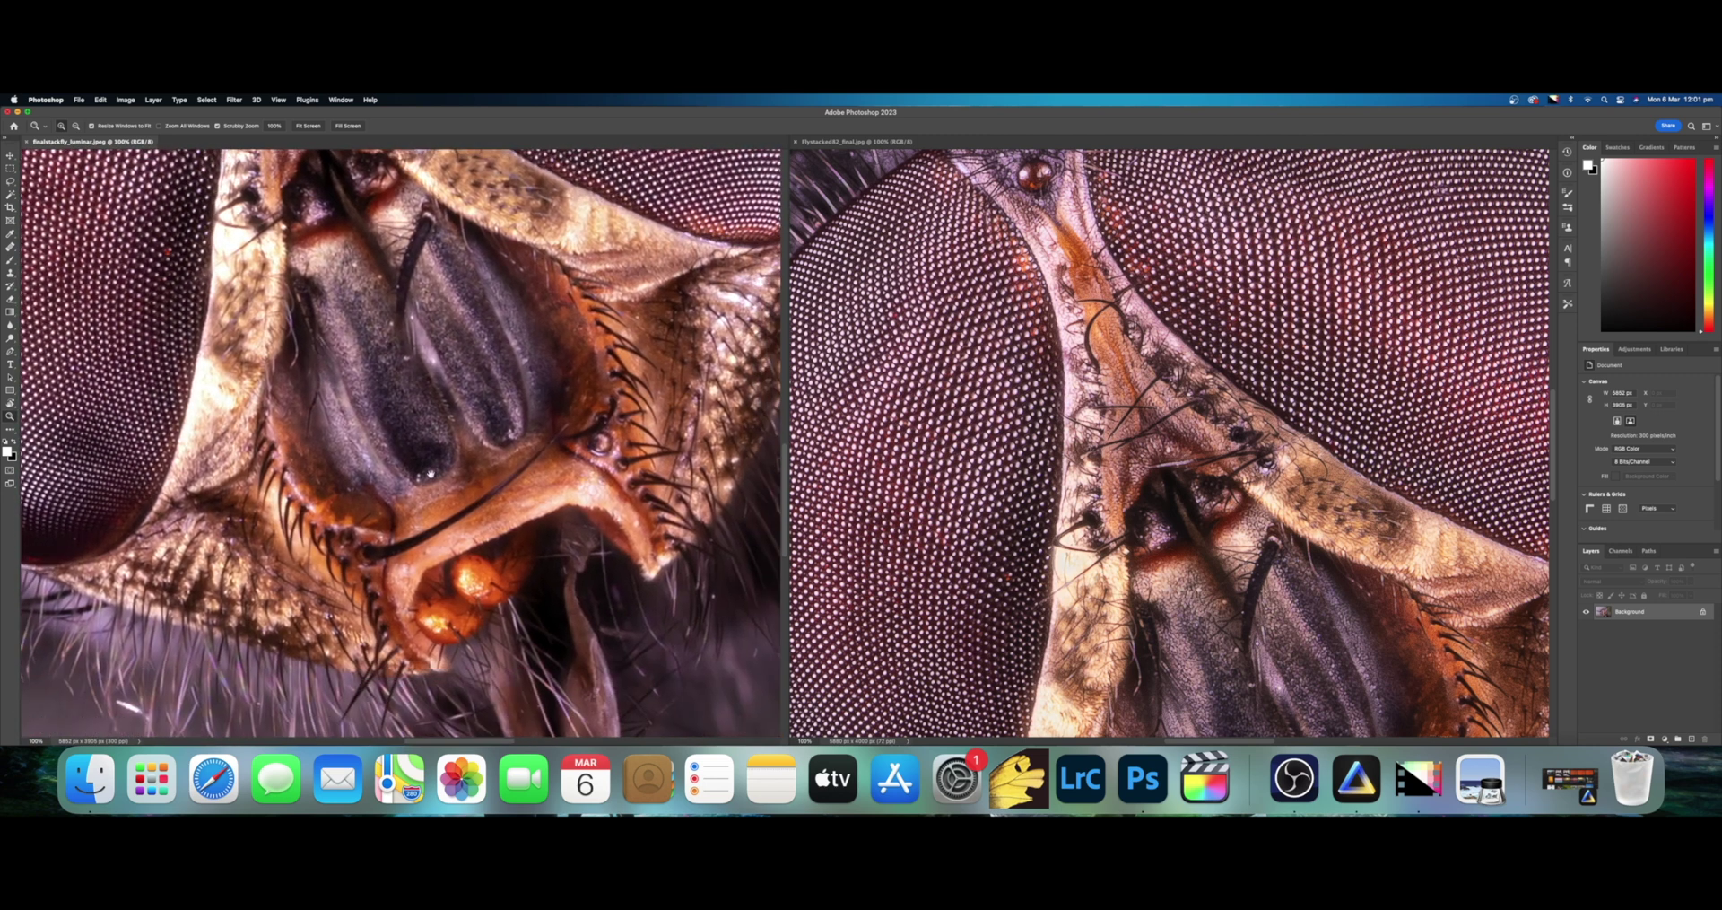
drag(415, 464, 364, 419)
click(412, 423)
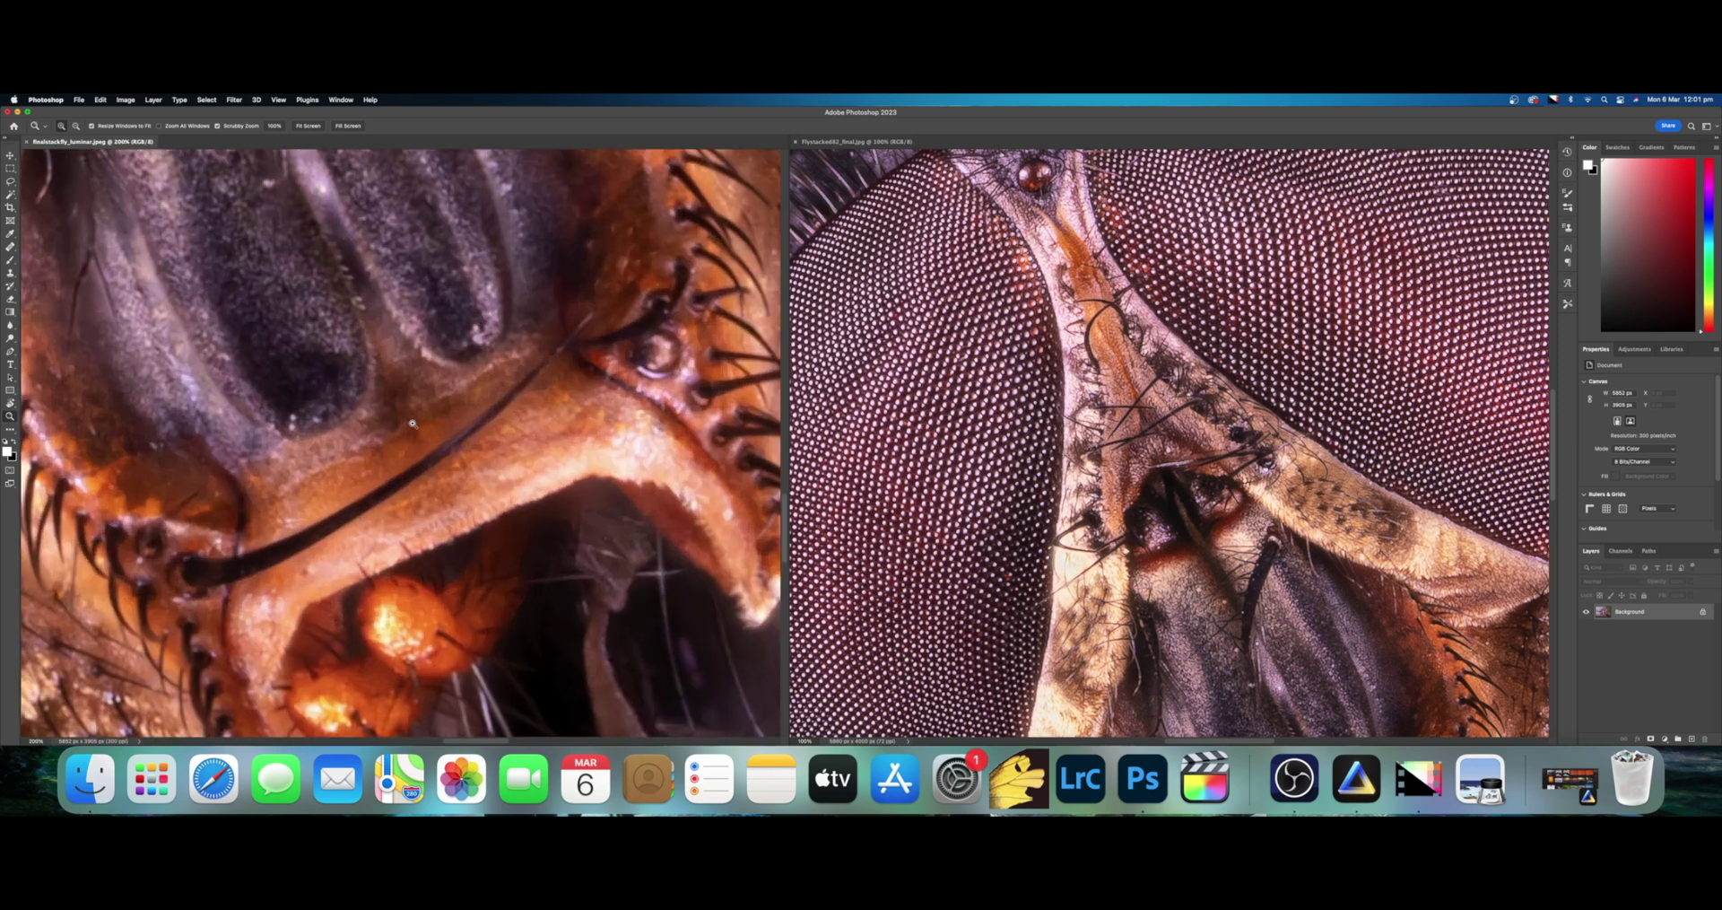
- Zoom both stacked fly images back out to compare the whole heads side by side
alt+click(413, 423)
alt+click(413, 422)
alt+click(413, 421)
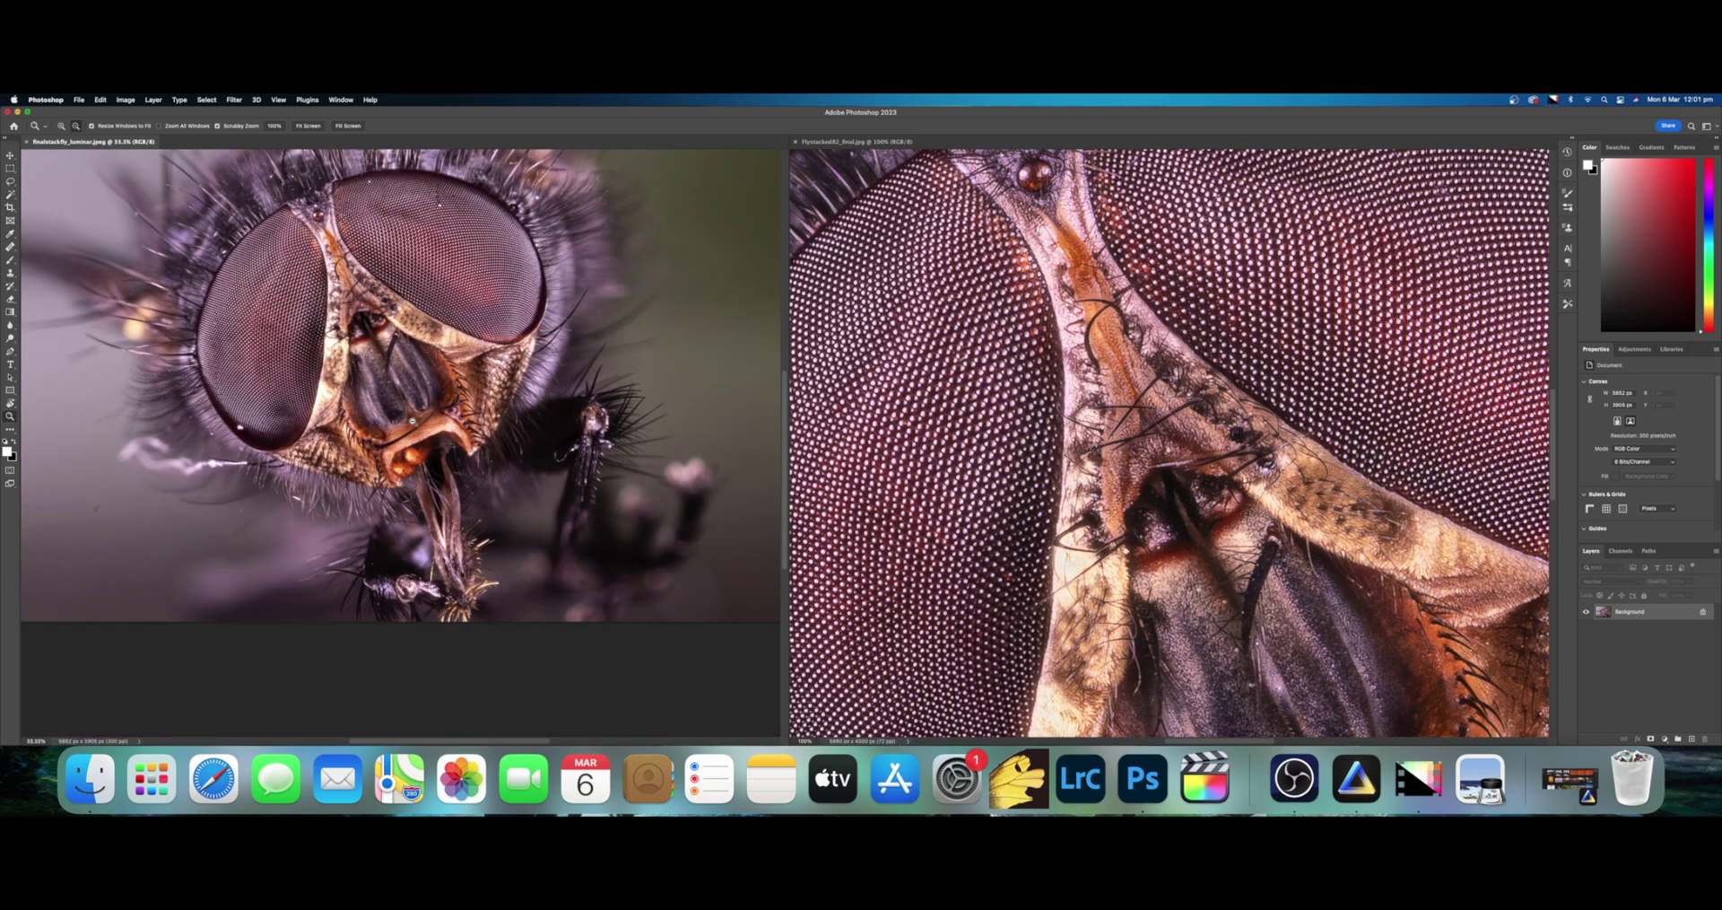
alt+click(412, 421)
alt+click(1095, 451)
alt+click(1094, 451)
alt+click(1094, 451)
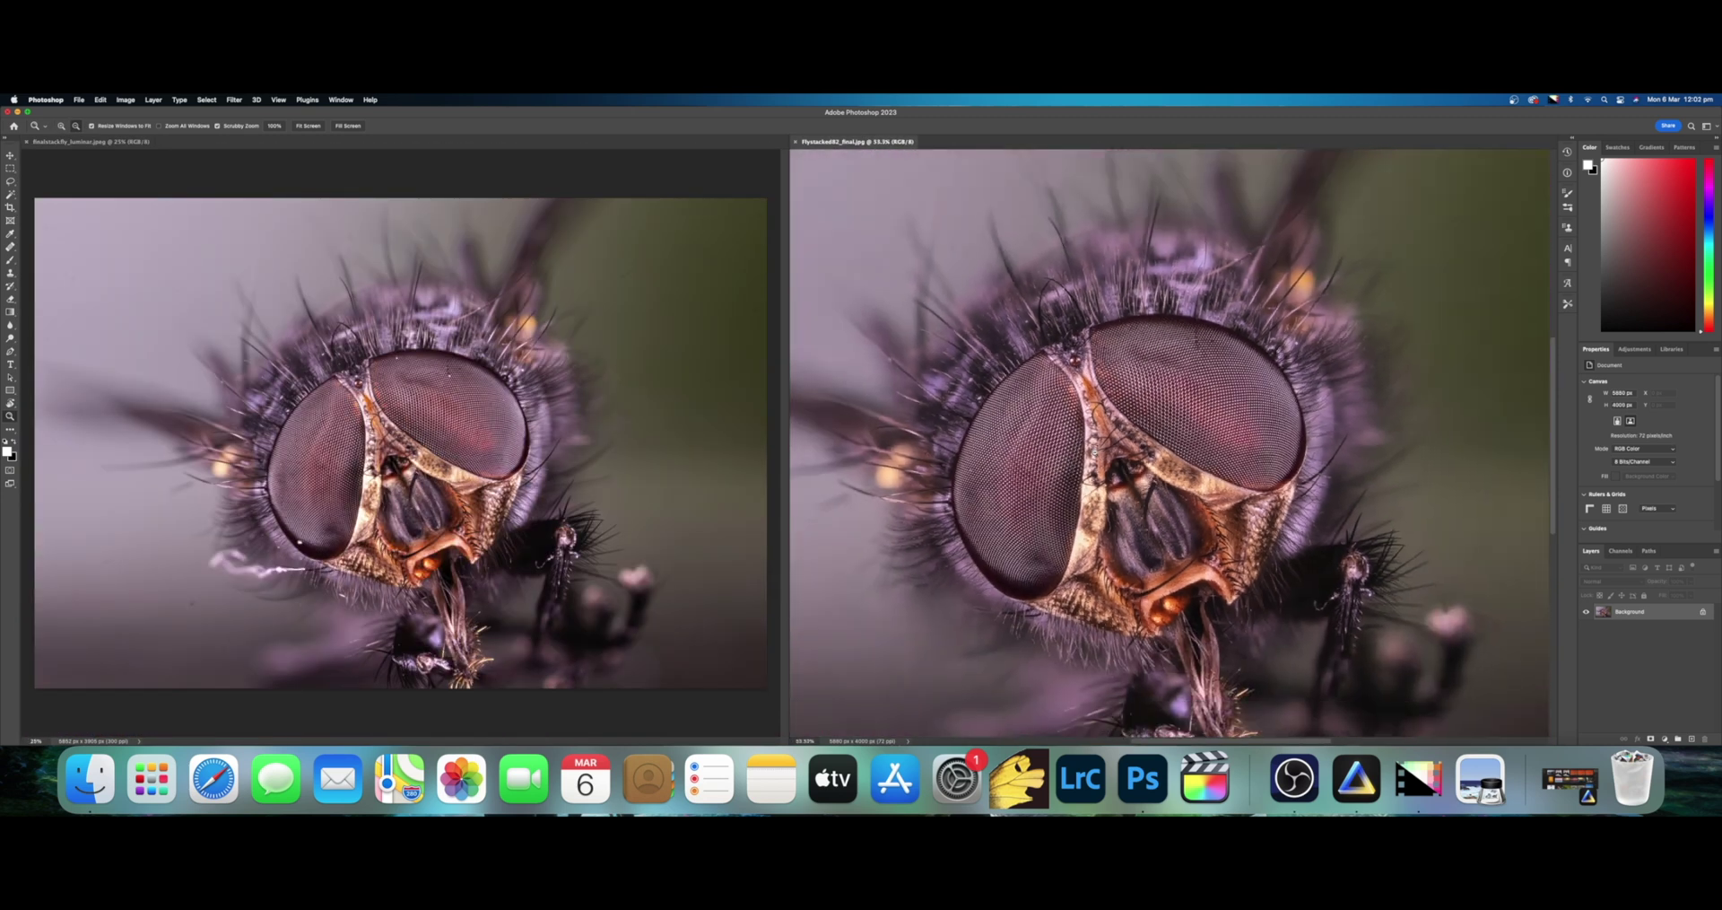
alt+click(1094, 452)
alt+click(1094, 451)
click(1095, 452)
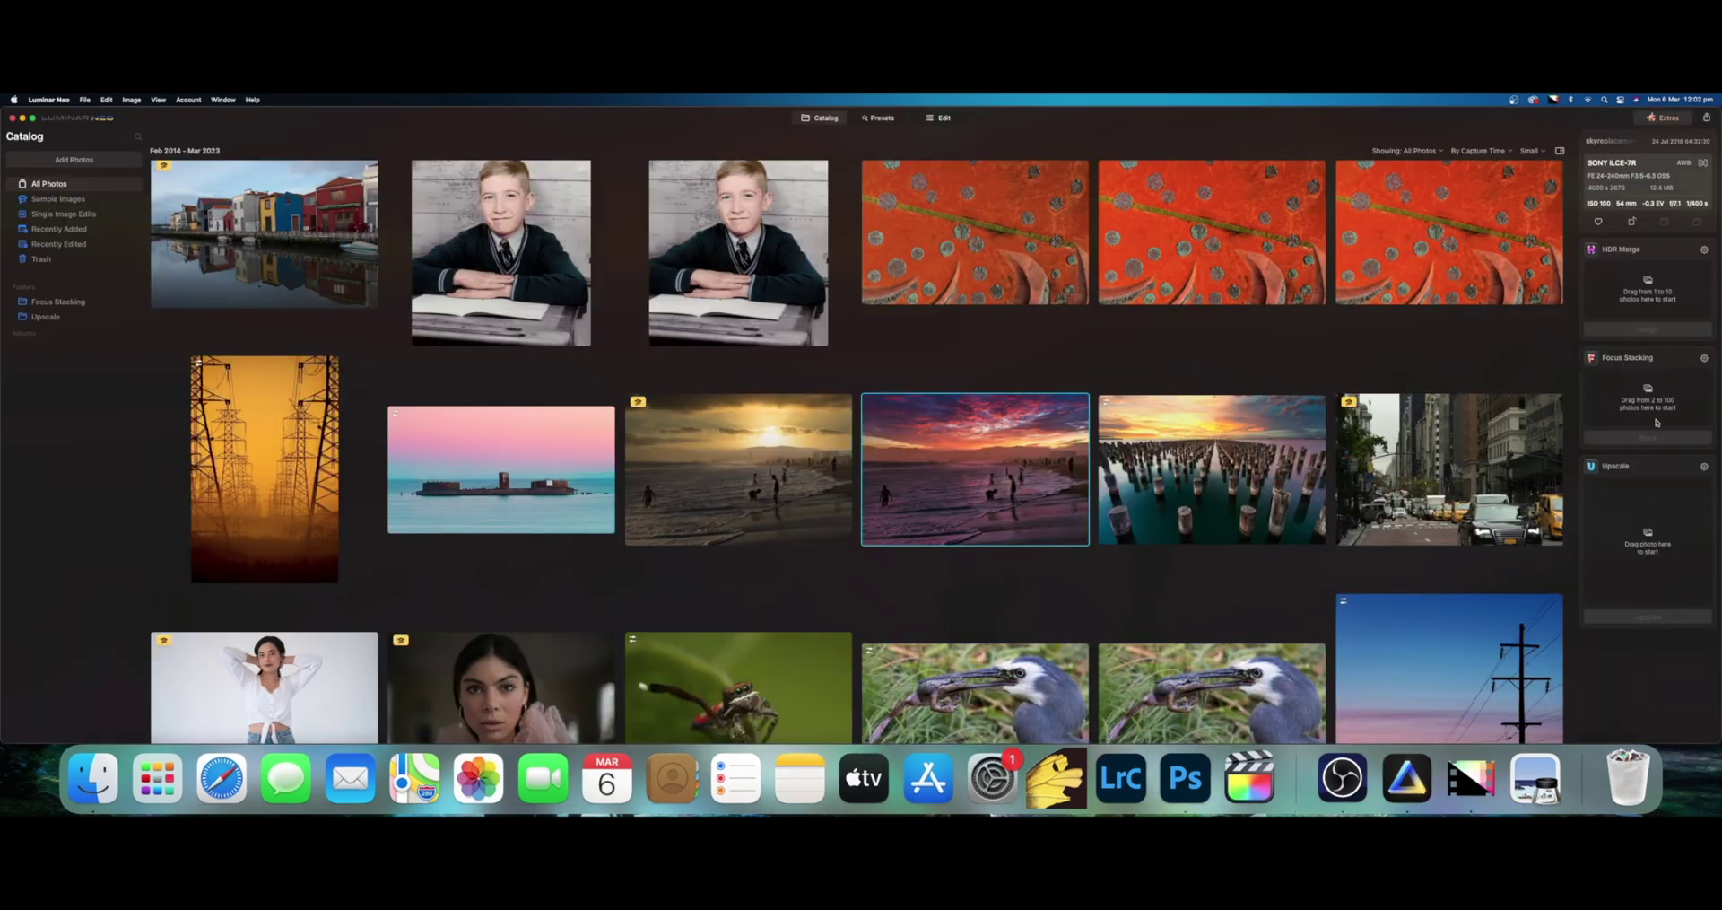
- In Luminar Neo, browse to the originaljpegs folder as an image folder to add, look through its files and cancel
scroll(353, 148, up, 1)
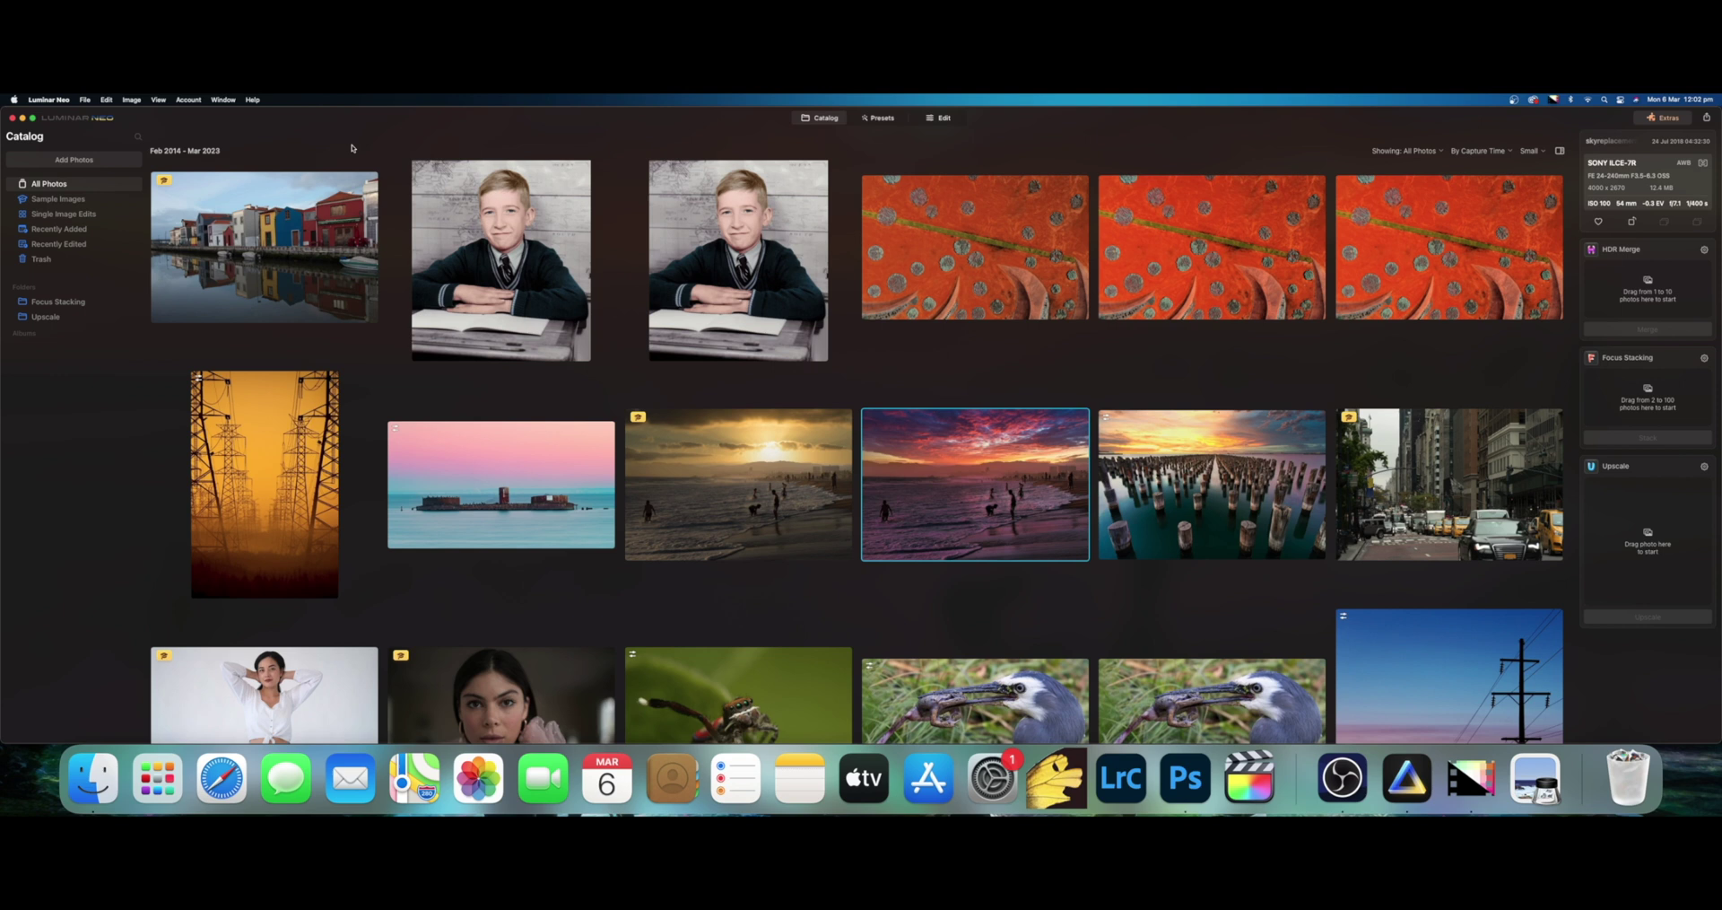
click(83, 100)
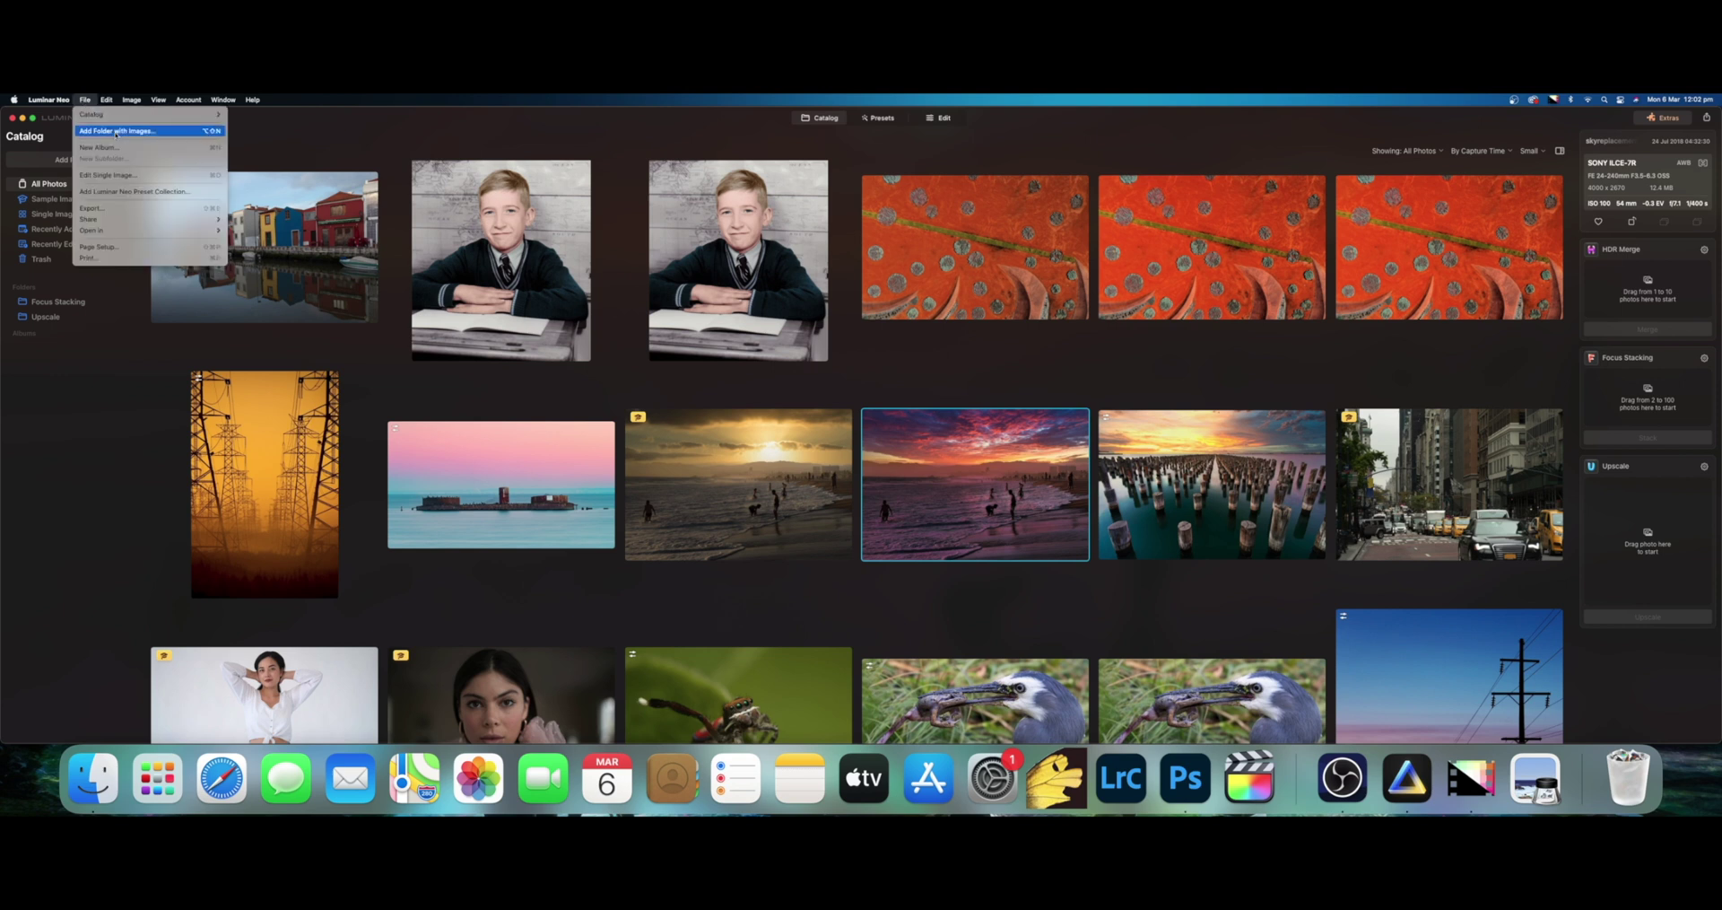
click(122, 132)
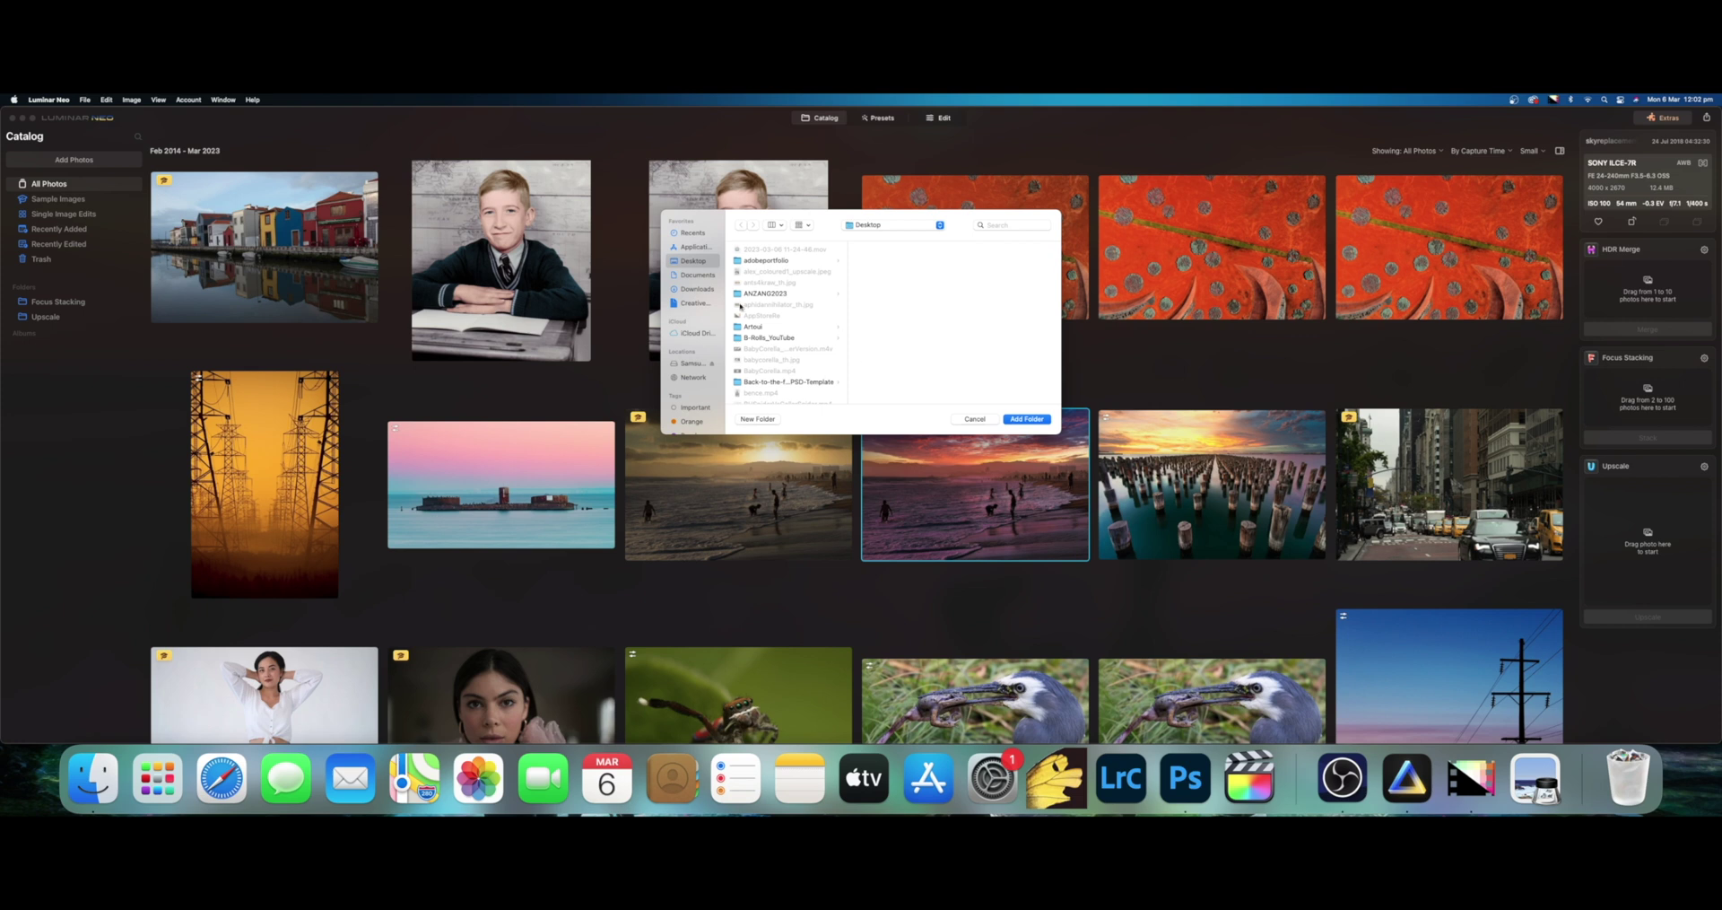
click(989, 261)
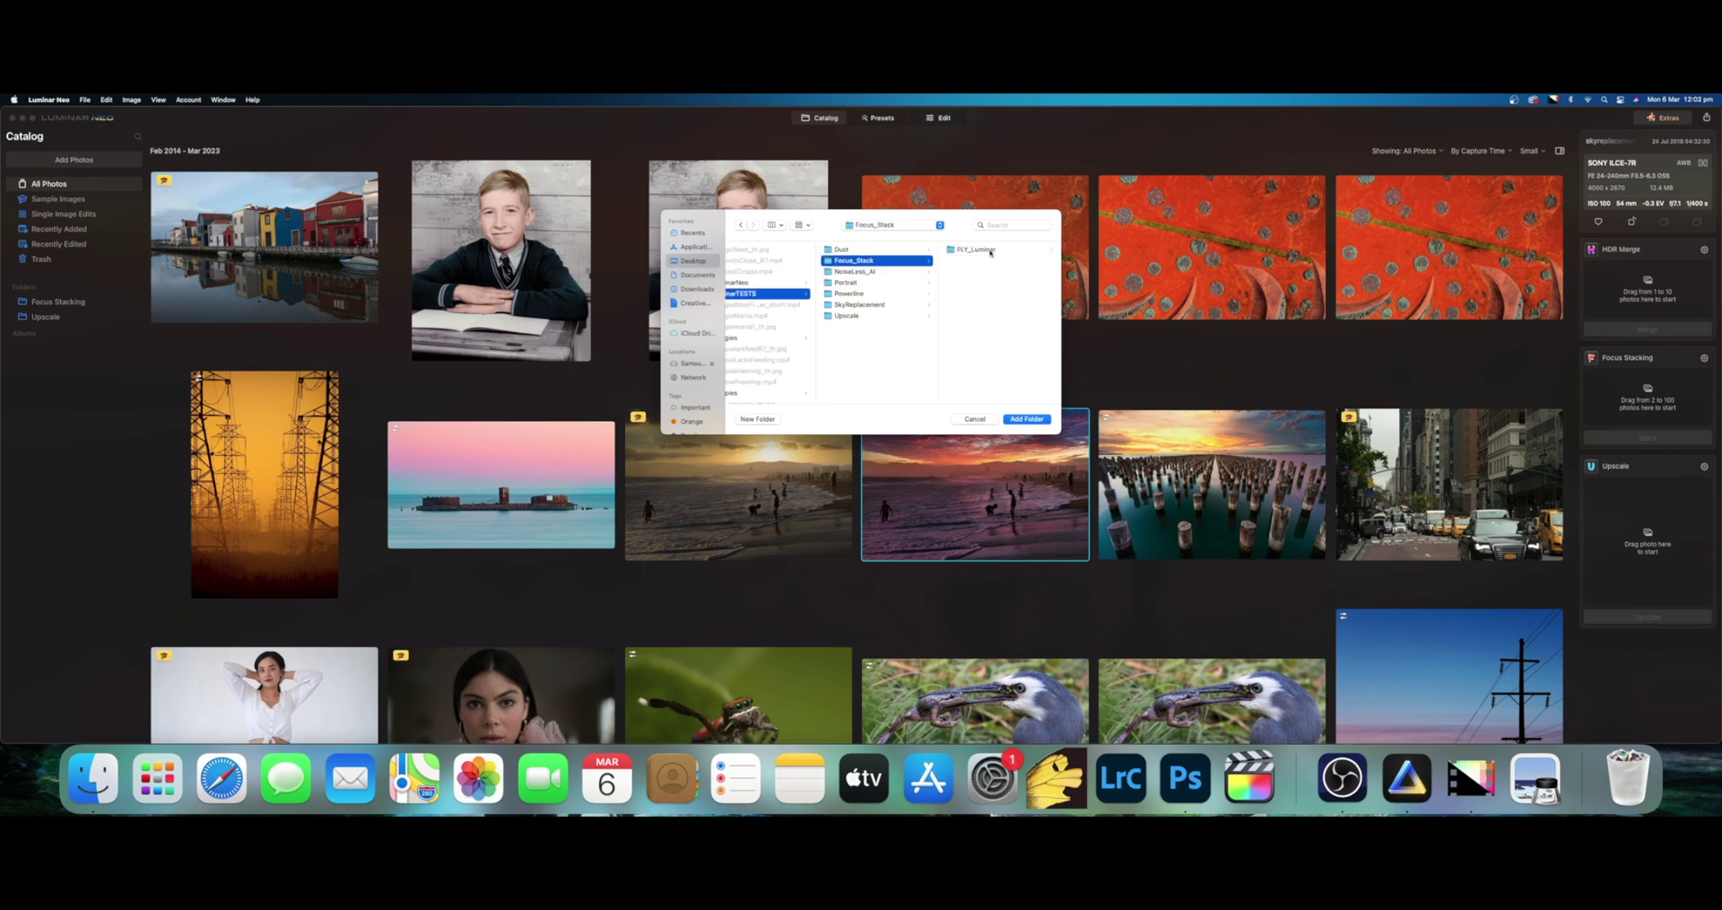
click(990, 251)
click(983, 282)
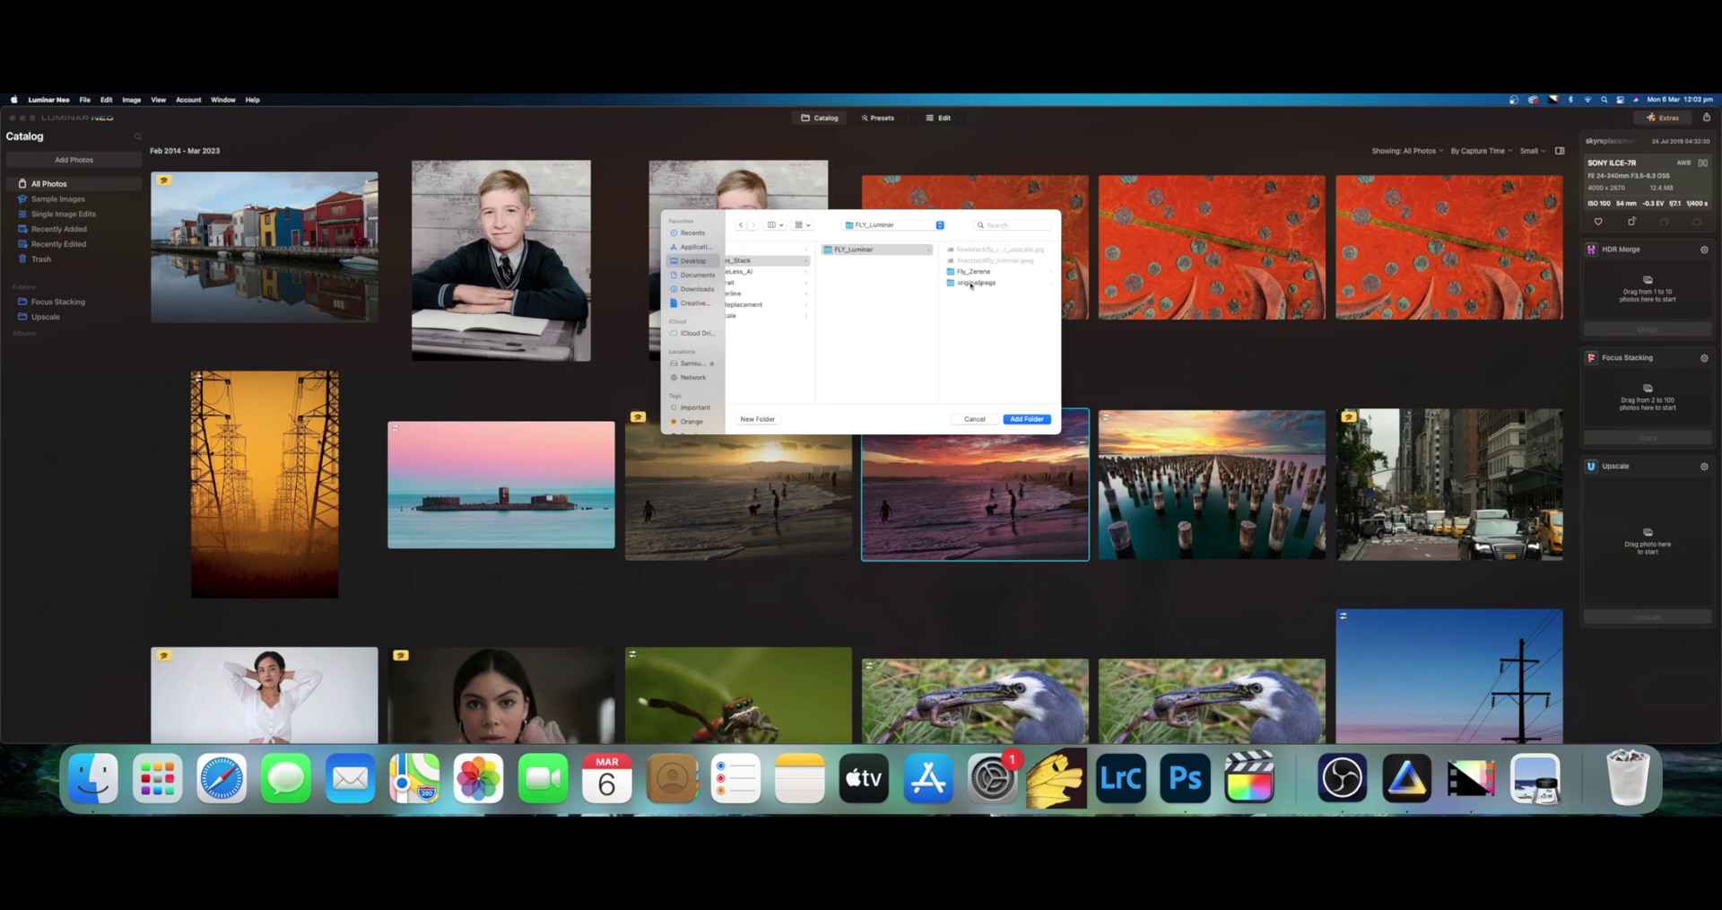
click(1009, 296)
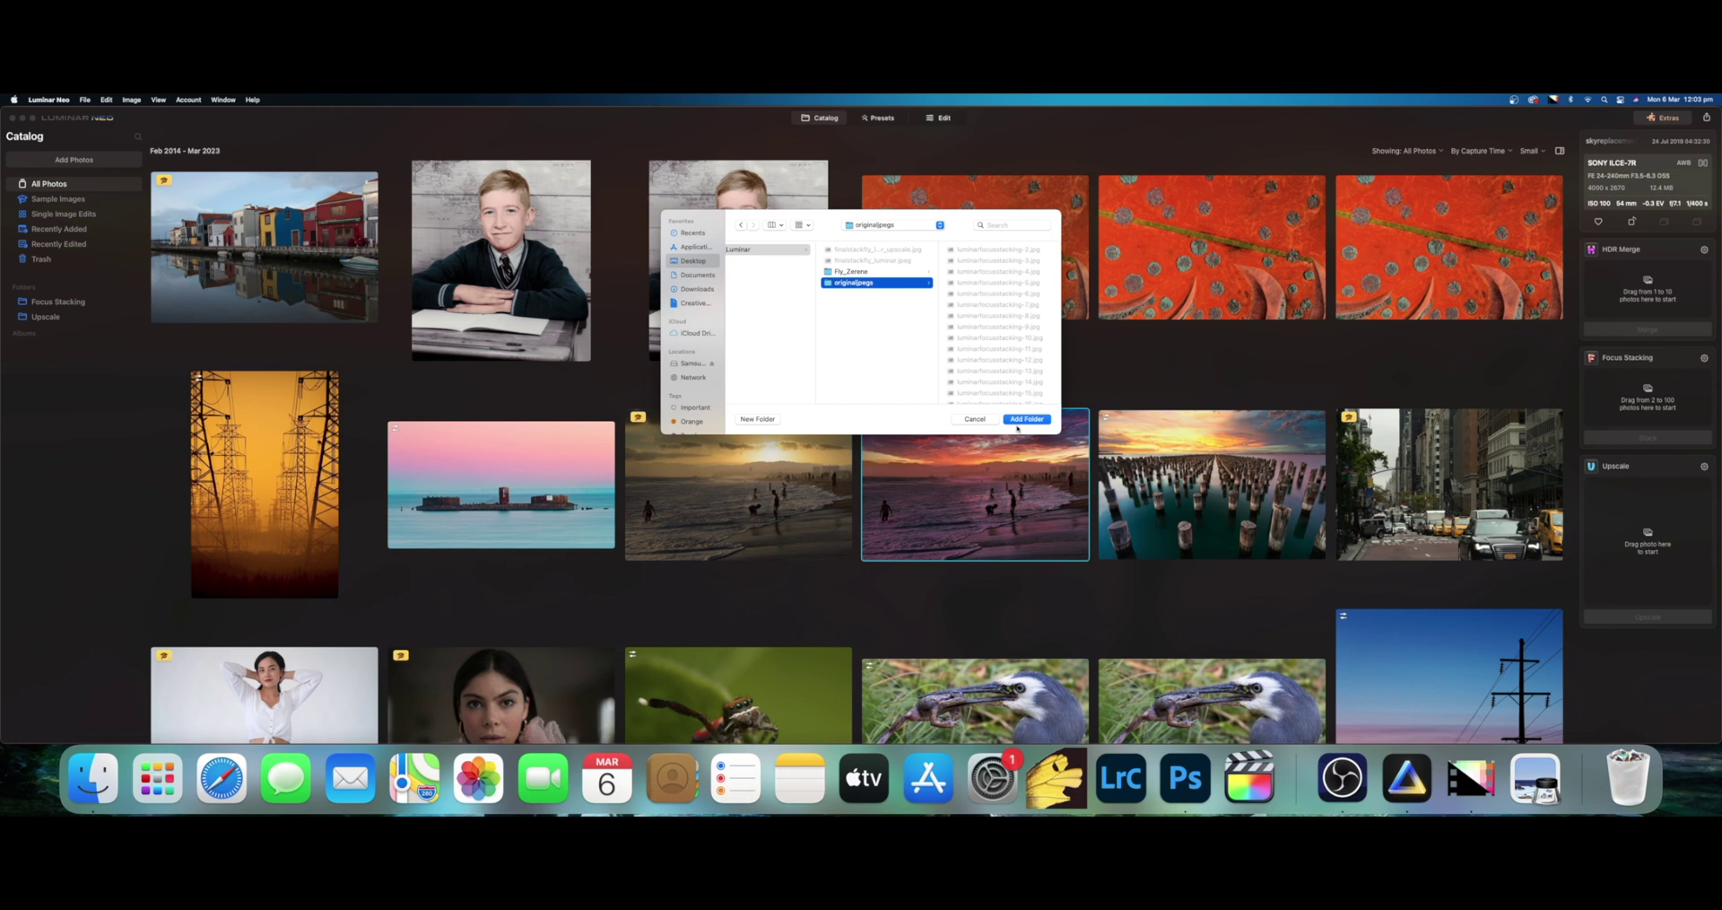
scroll(1002, 355, down, 10)
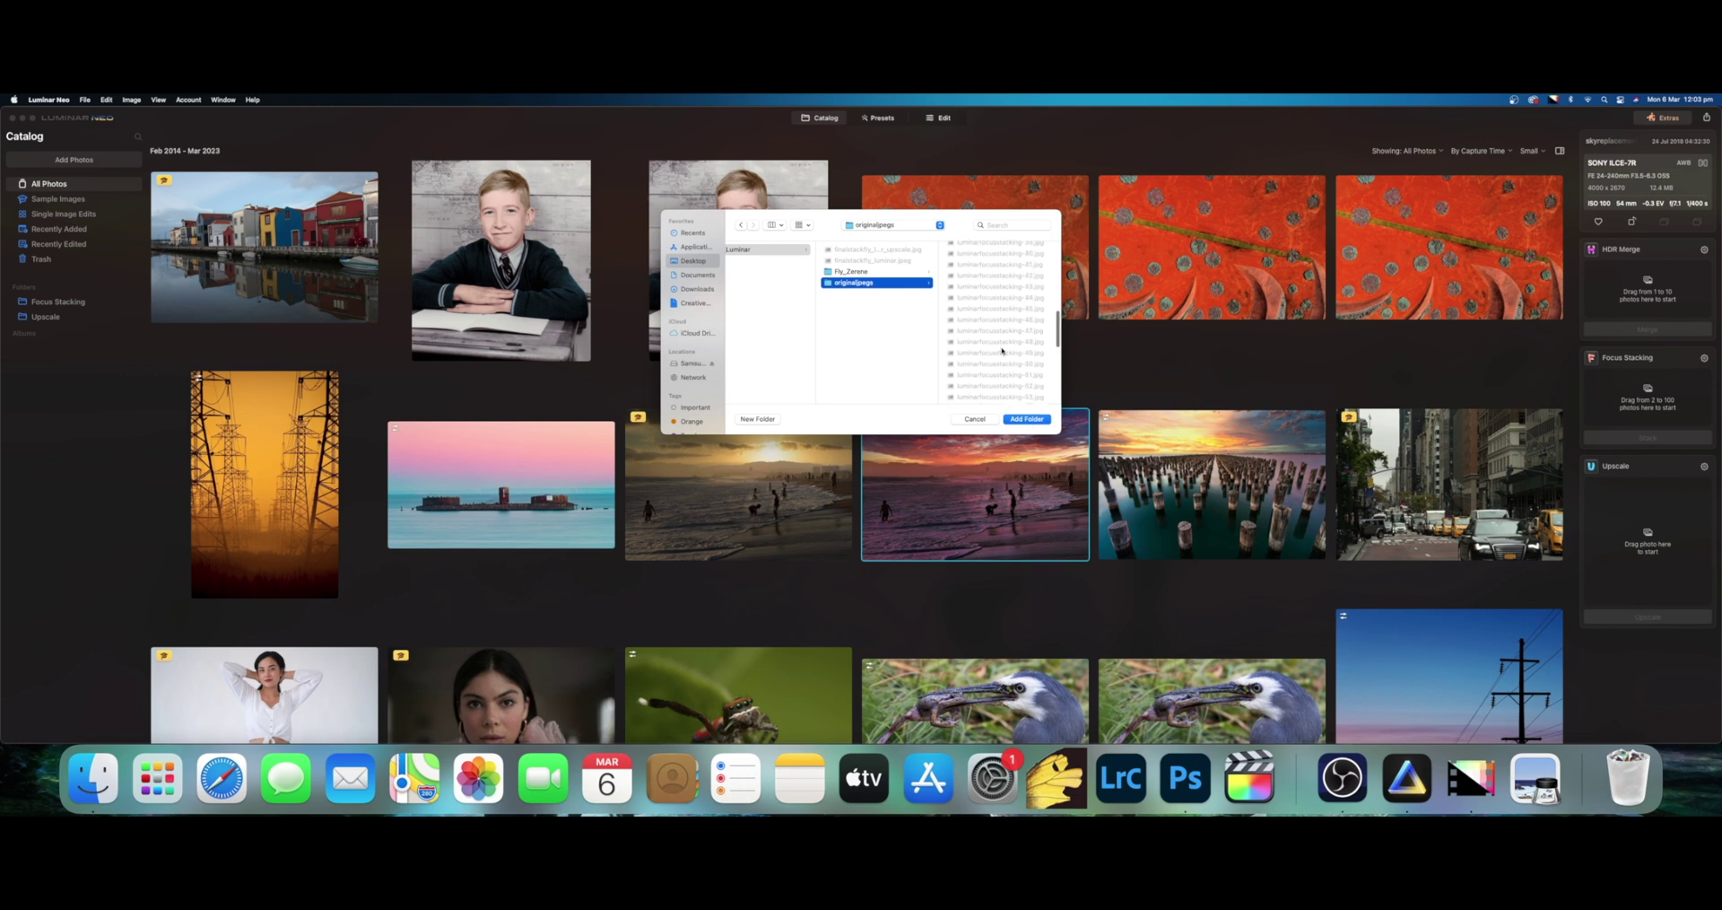
click(975, 419)
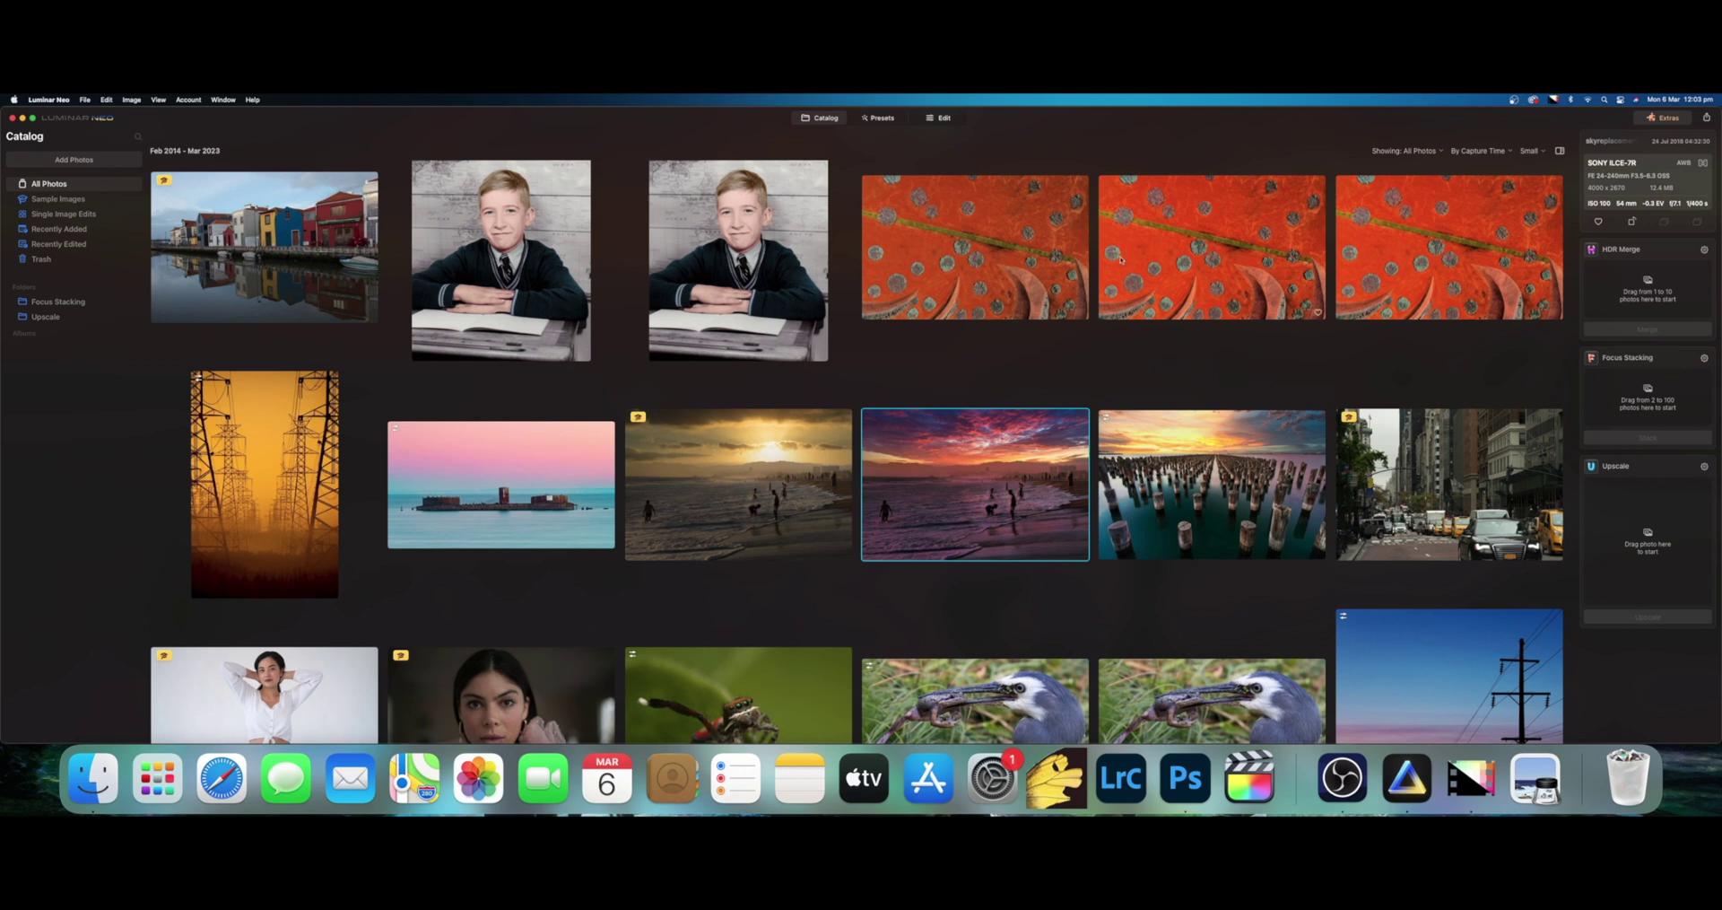
- Load the heron photo from the catalog into the Upscale extension and set the upscale factor to 6x
click(1011, 262)
scroll(1012, 262, up, 1)
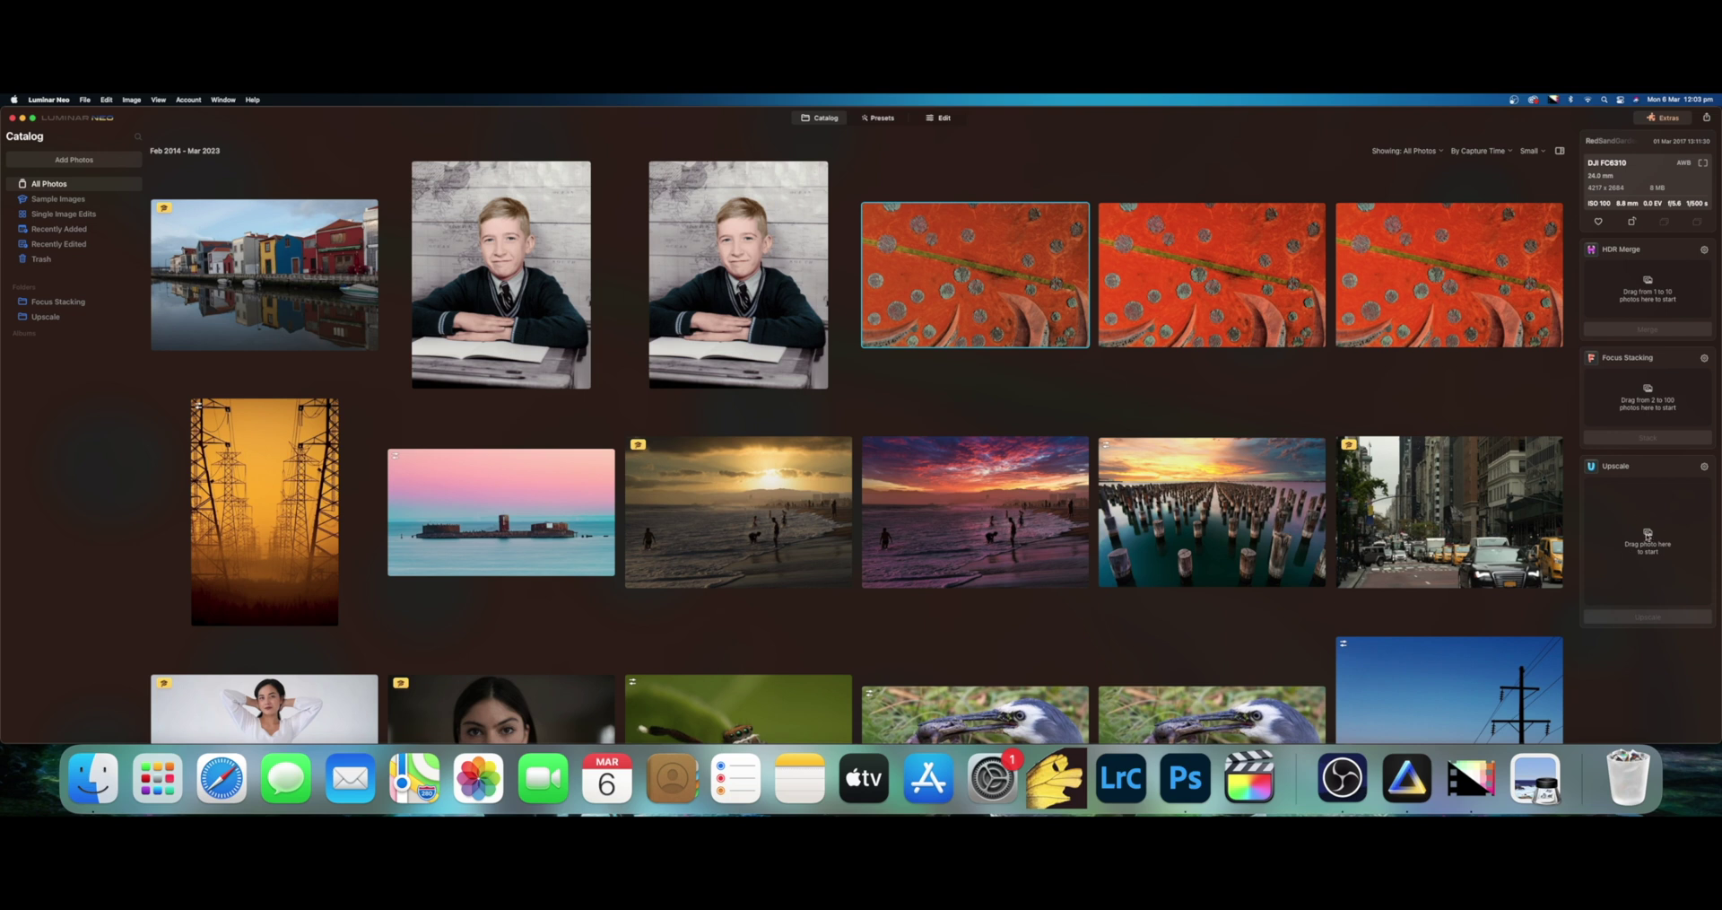
scroll(924, 556, down, 3)
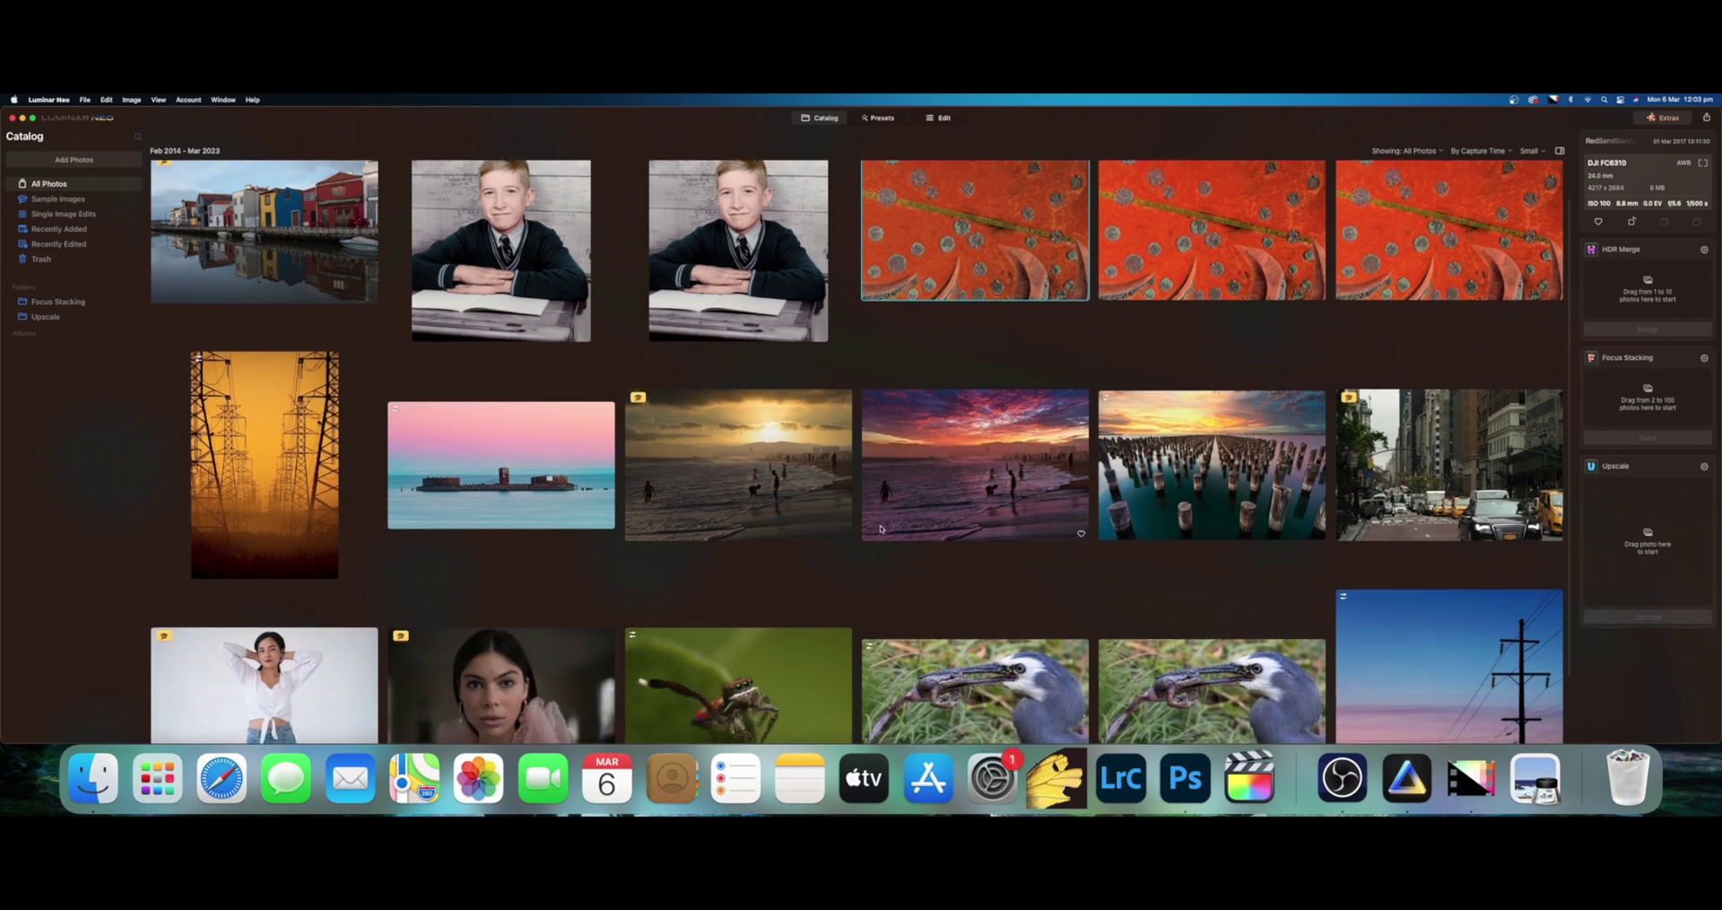
click(977, 627)
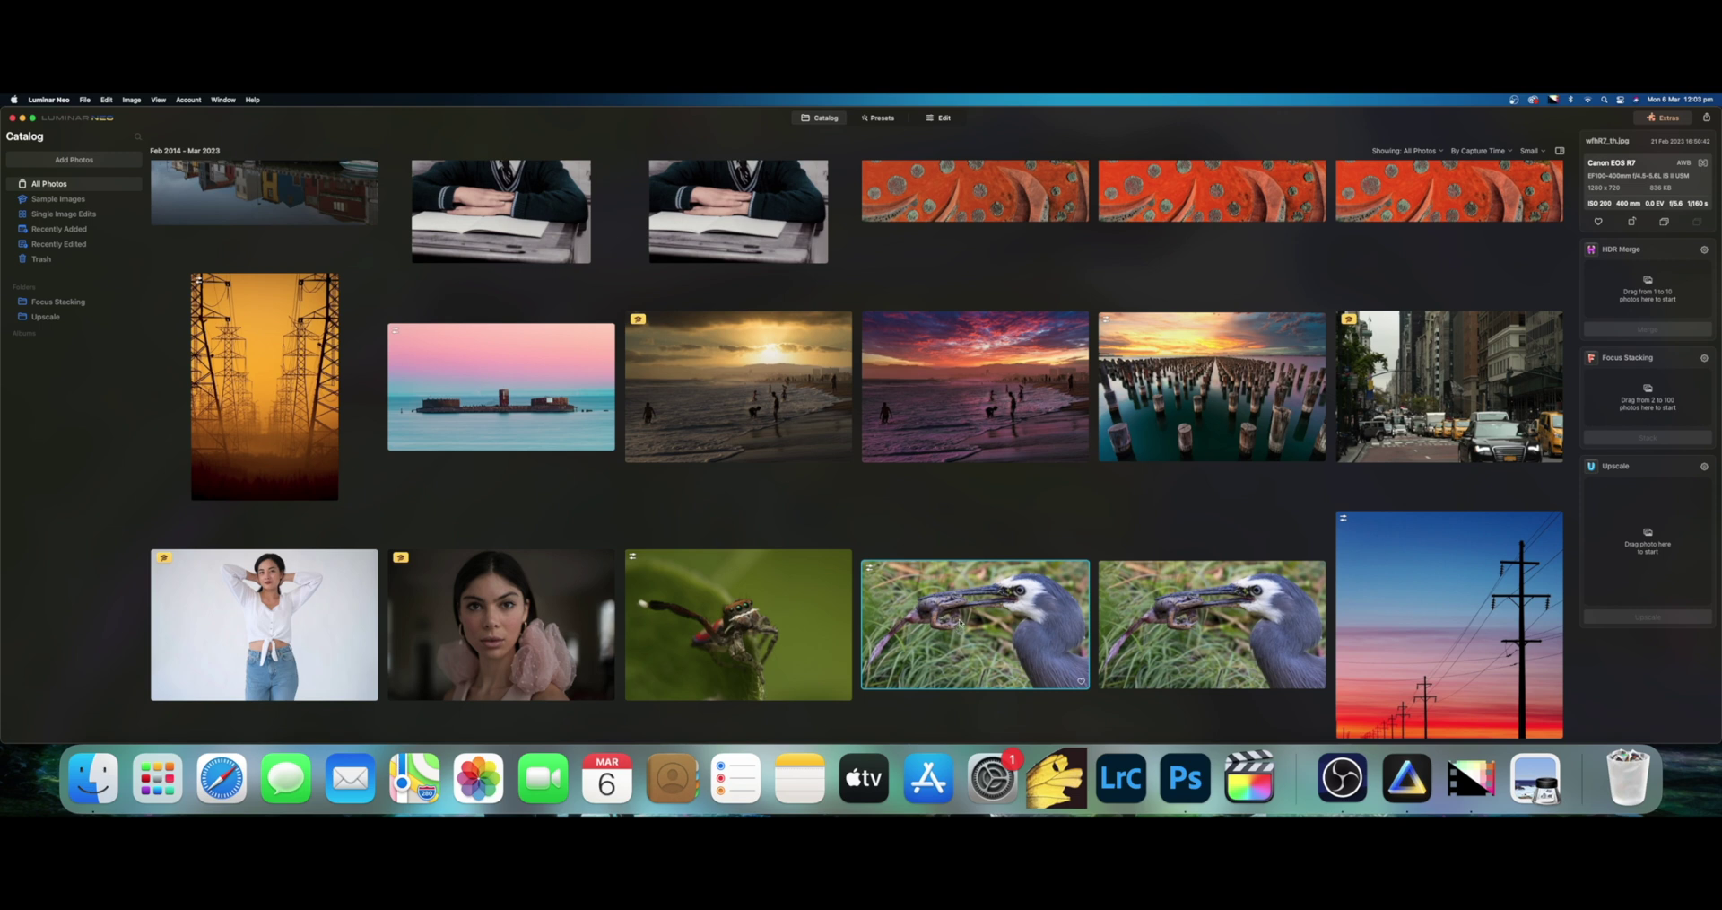
drag(960, 619, 1637, 535)
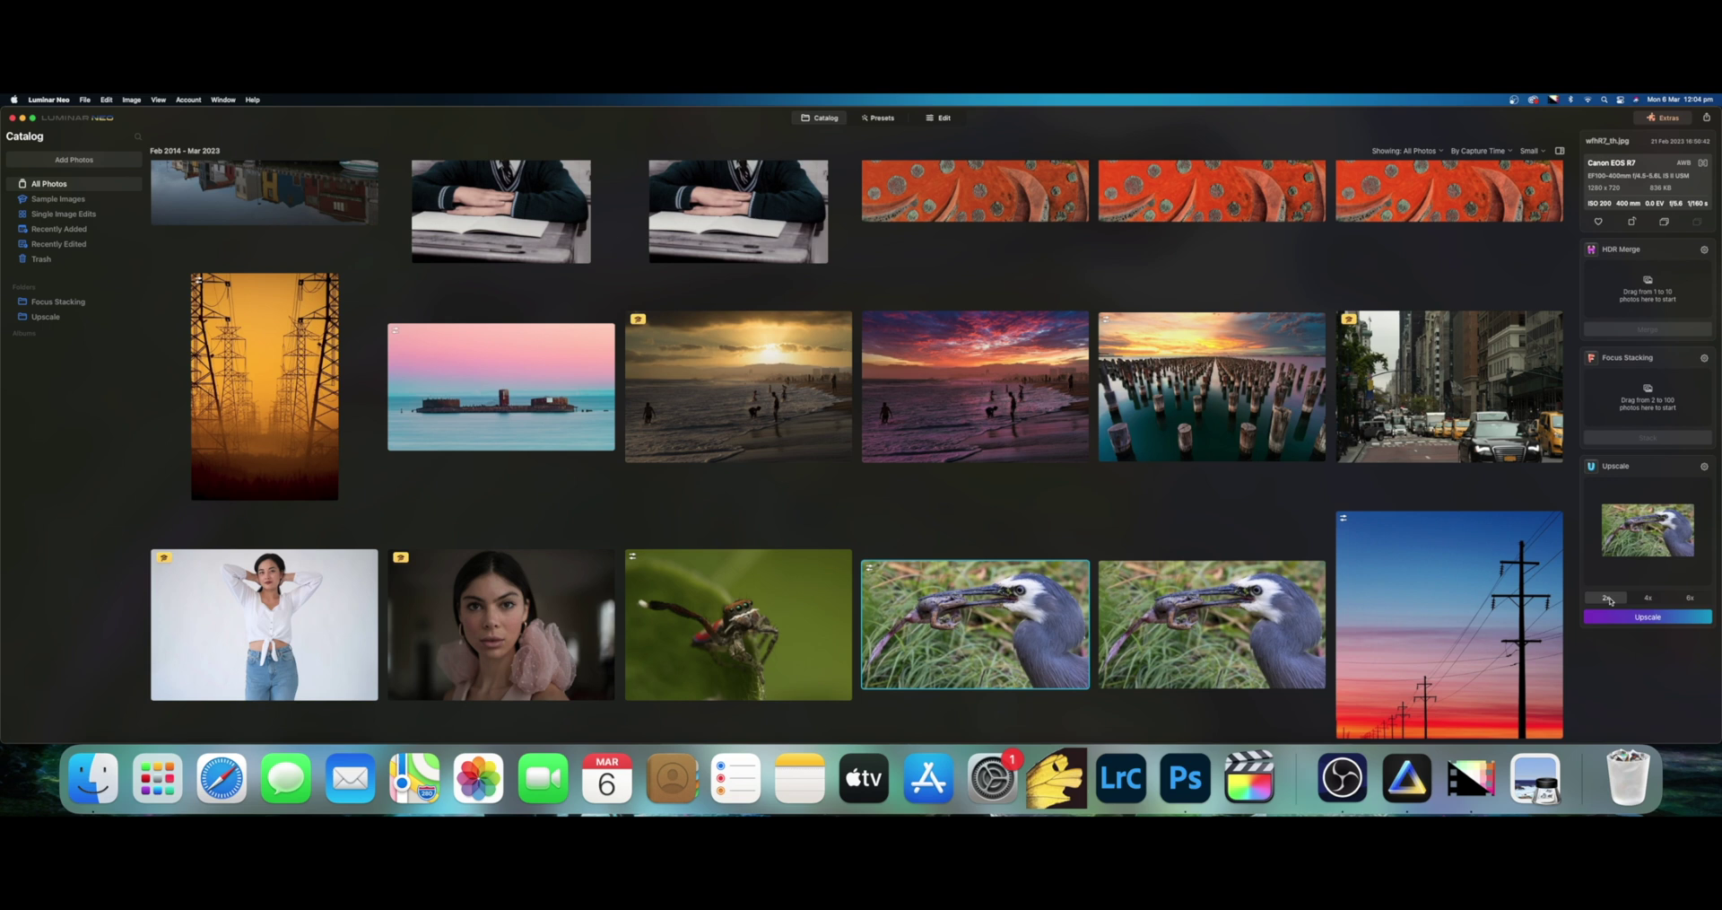
click(1644, 599)
click(1690, 599)
click(1690, 599)
click(1208, 622)
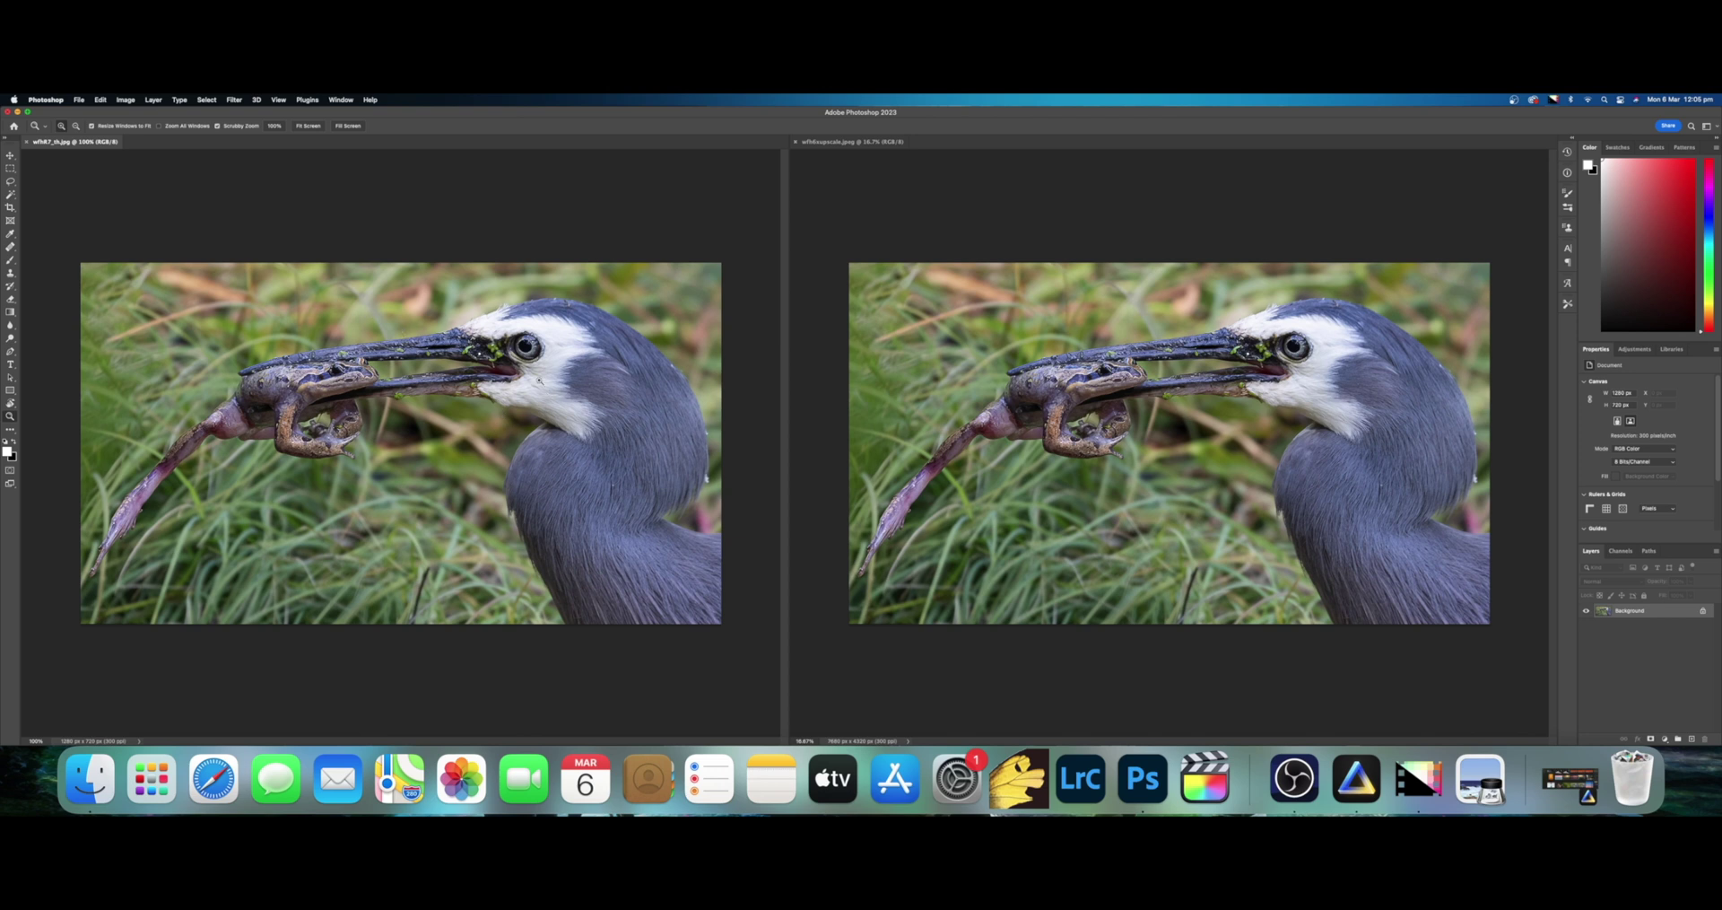
- In Photoshop, zoom the original heron photo to 700% on the bird's eye
click(493, 359)
click(493, 359)
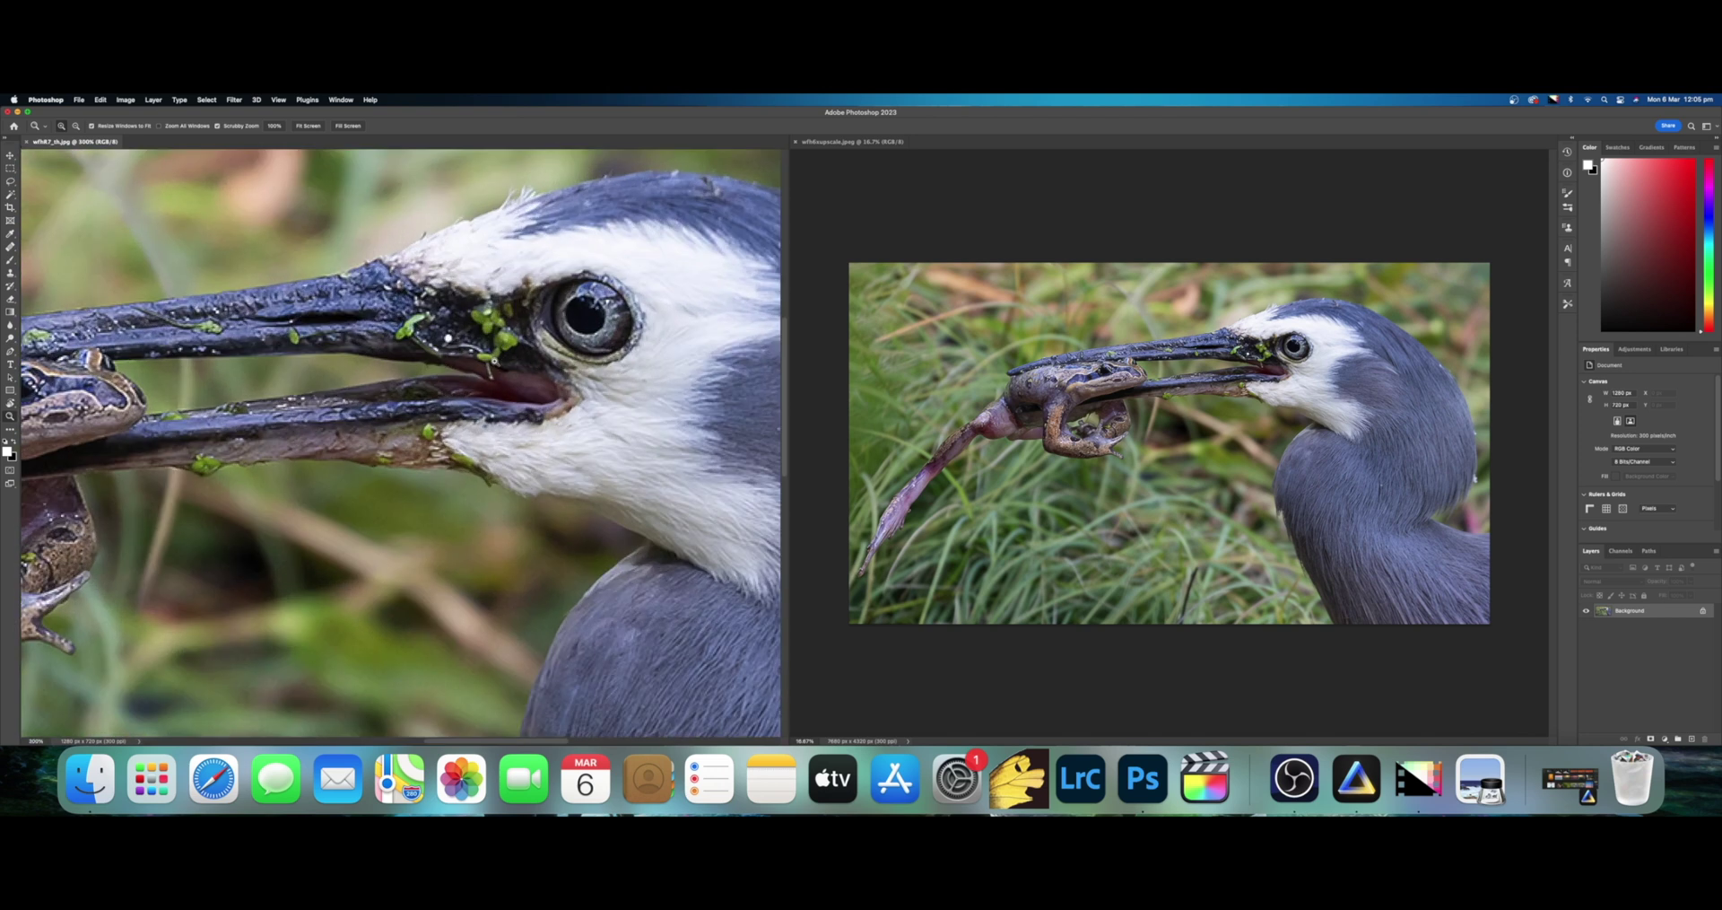
click(539, 350)
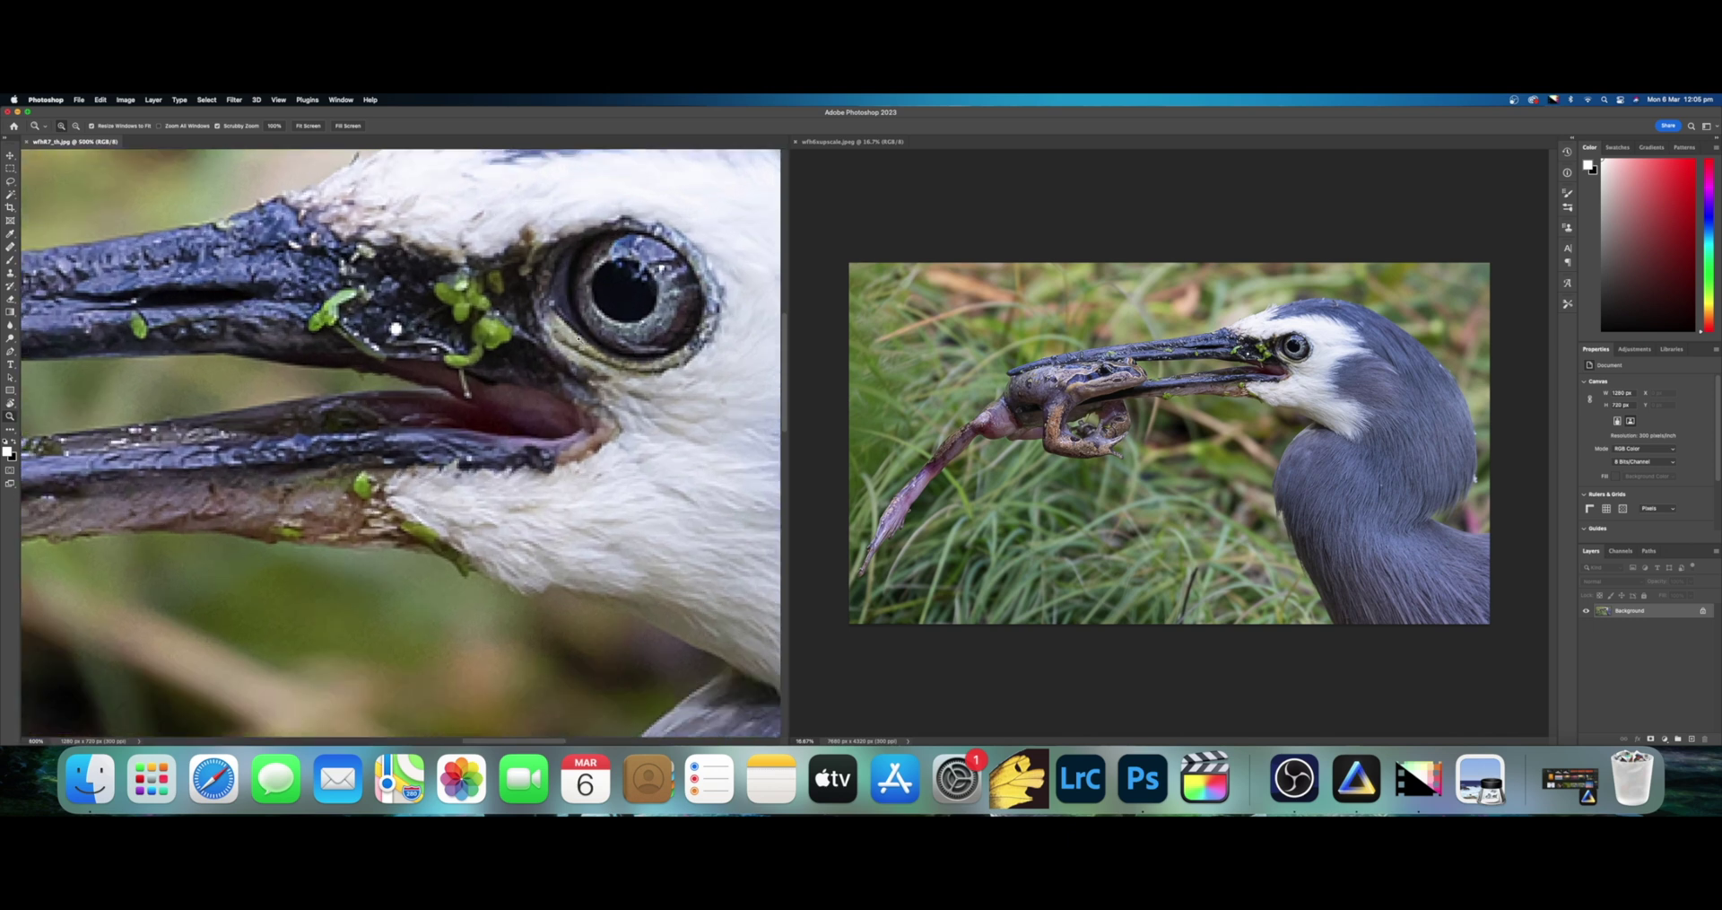
click(538, 349)
click(538, 349)
click(499, 424)
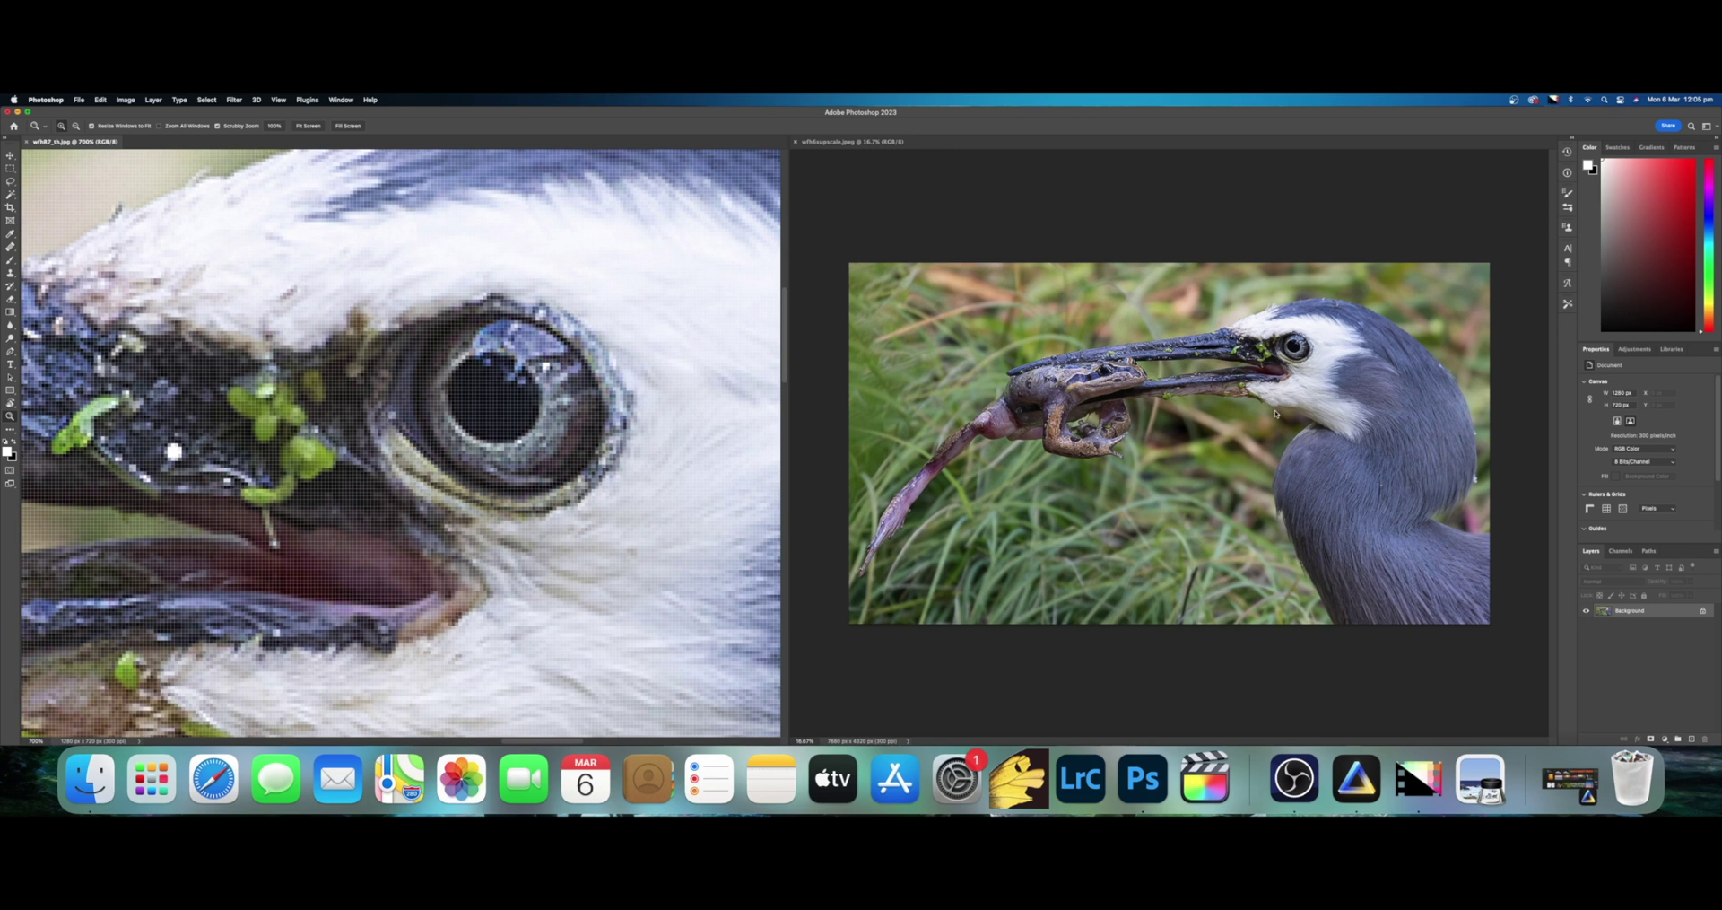
- Zoom the upscaled heron image to 100% on the eye and align it with the original's view
click(1276, 413)
click(1299, 359)
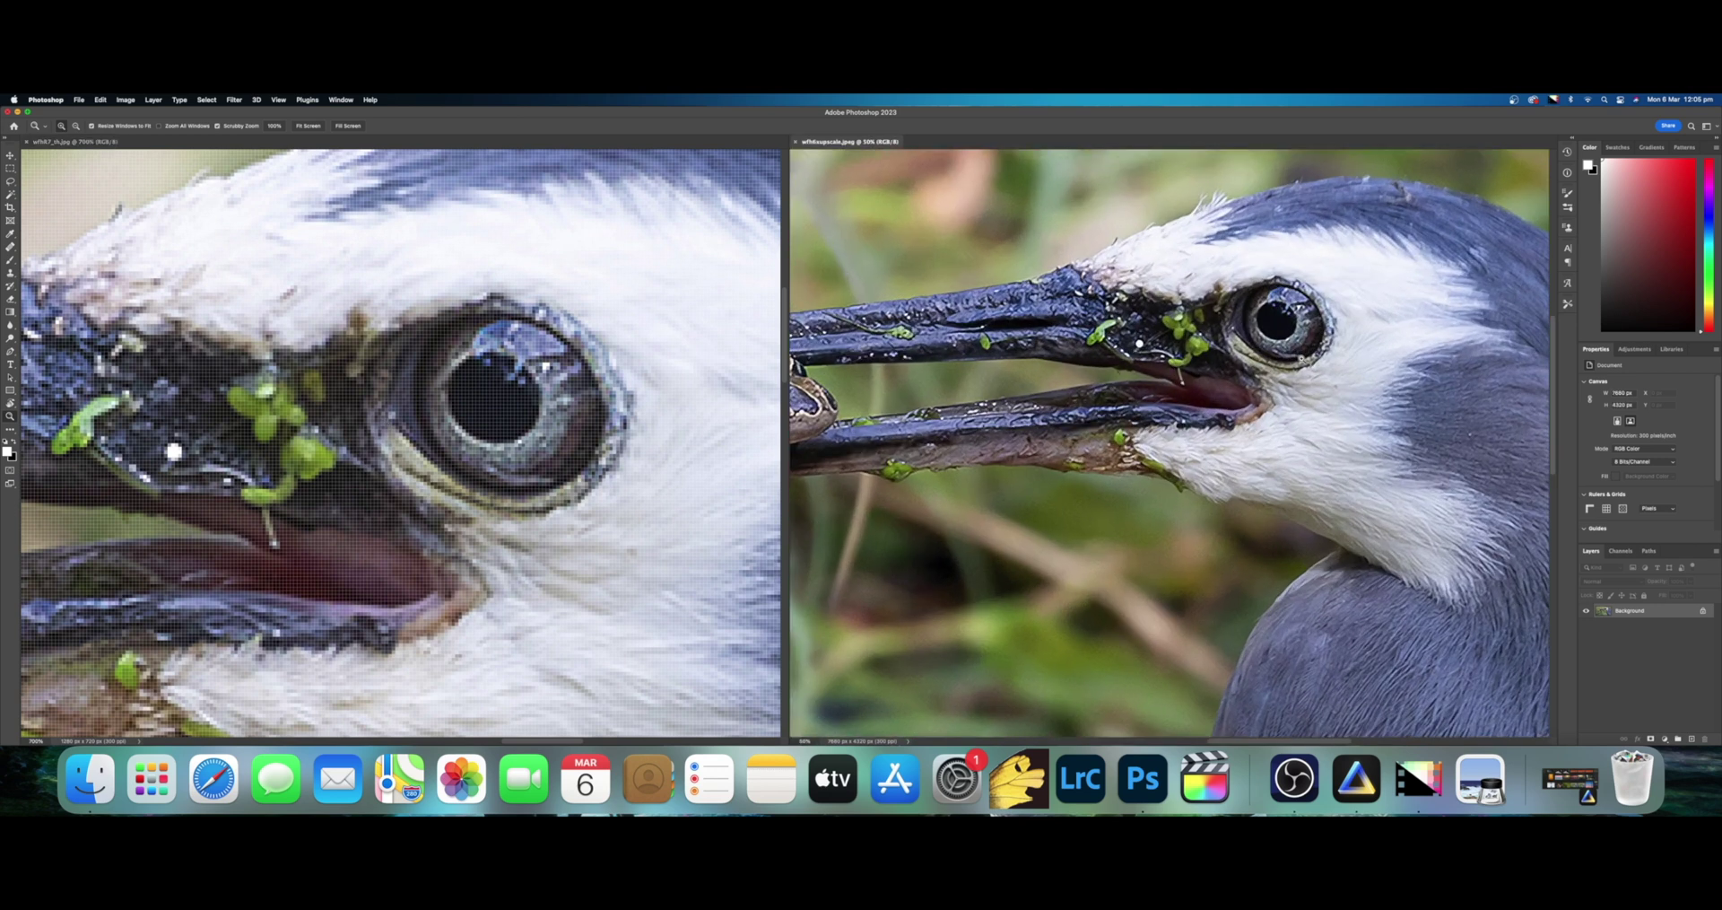
click(1300, 358)
click(1299, 358)
click(1300, 358)
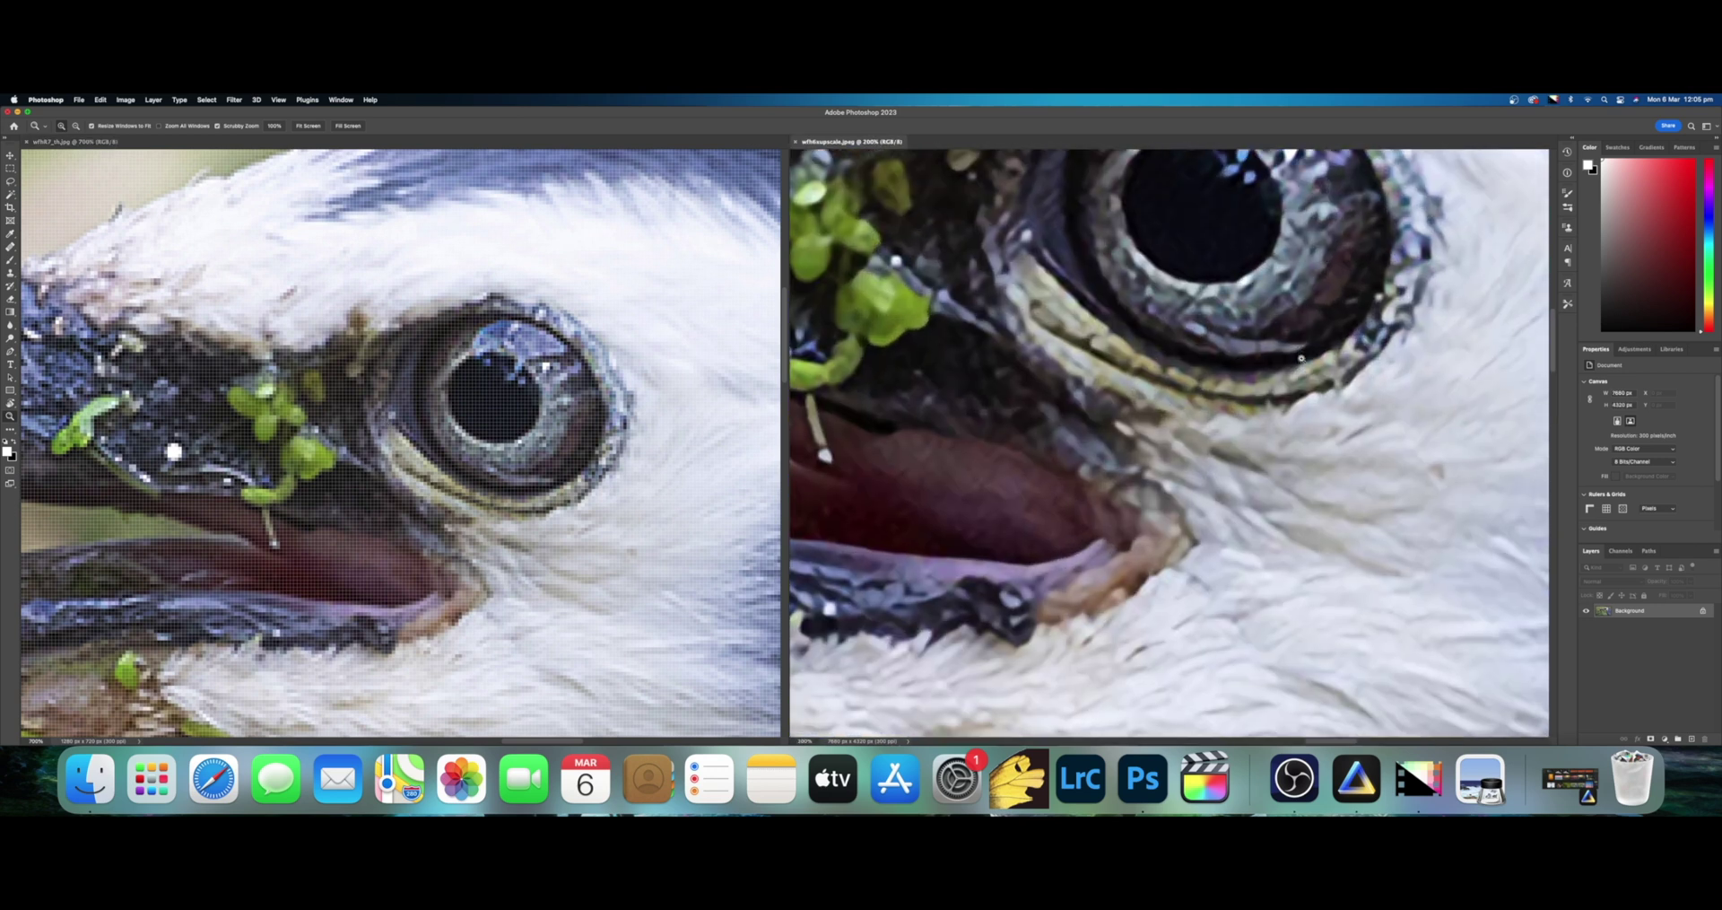
scroll(1243, 566, up, 3)
alt+click(1238, 548)
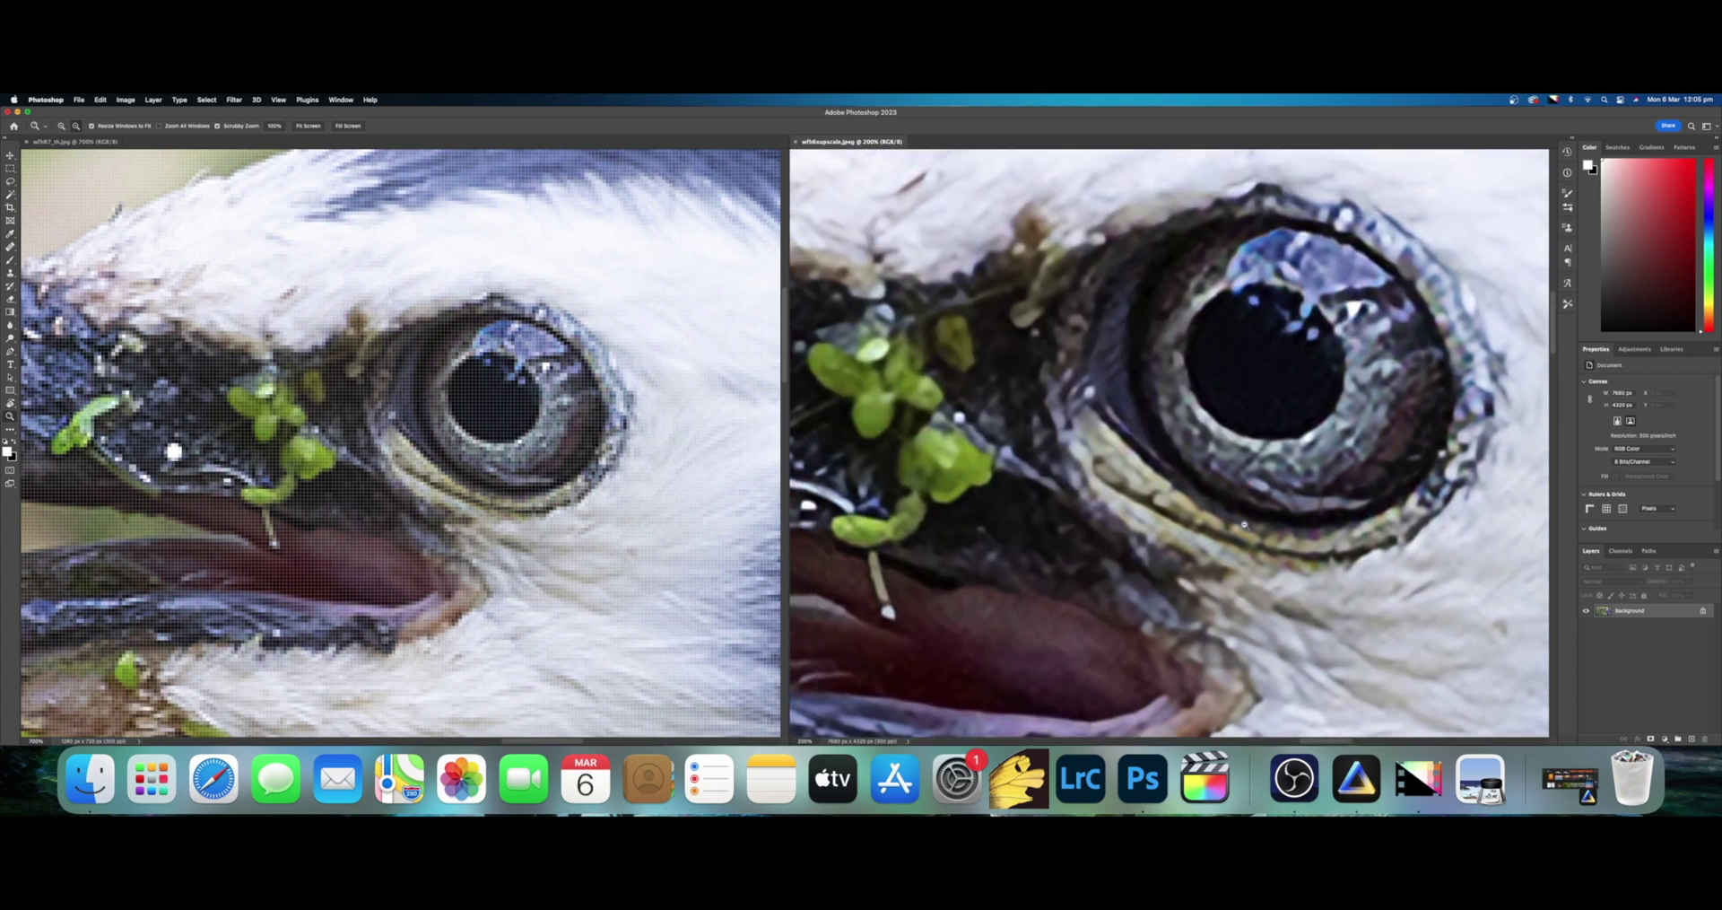
drag(1229, 531, 1269, 494)
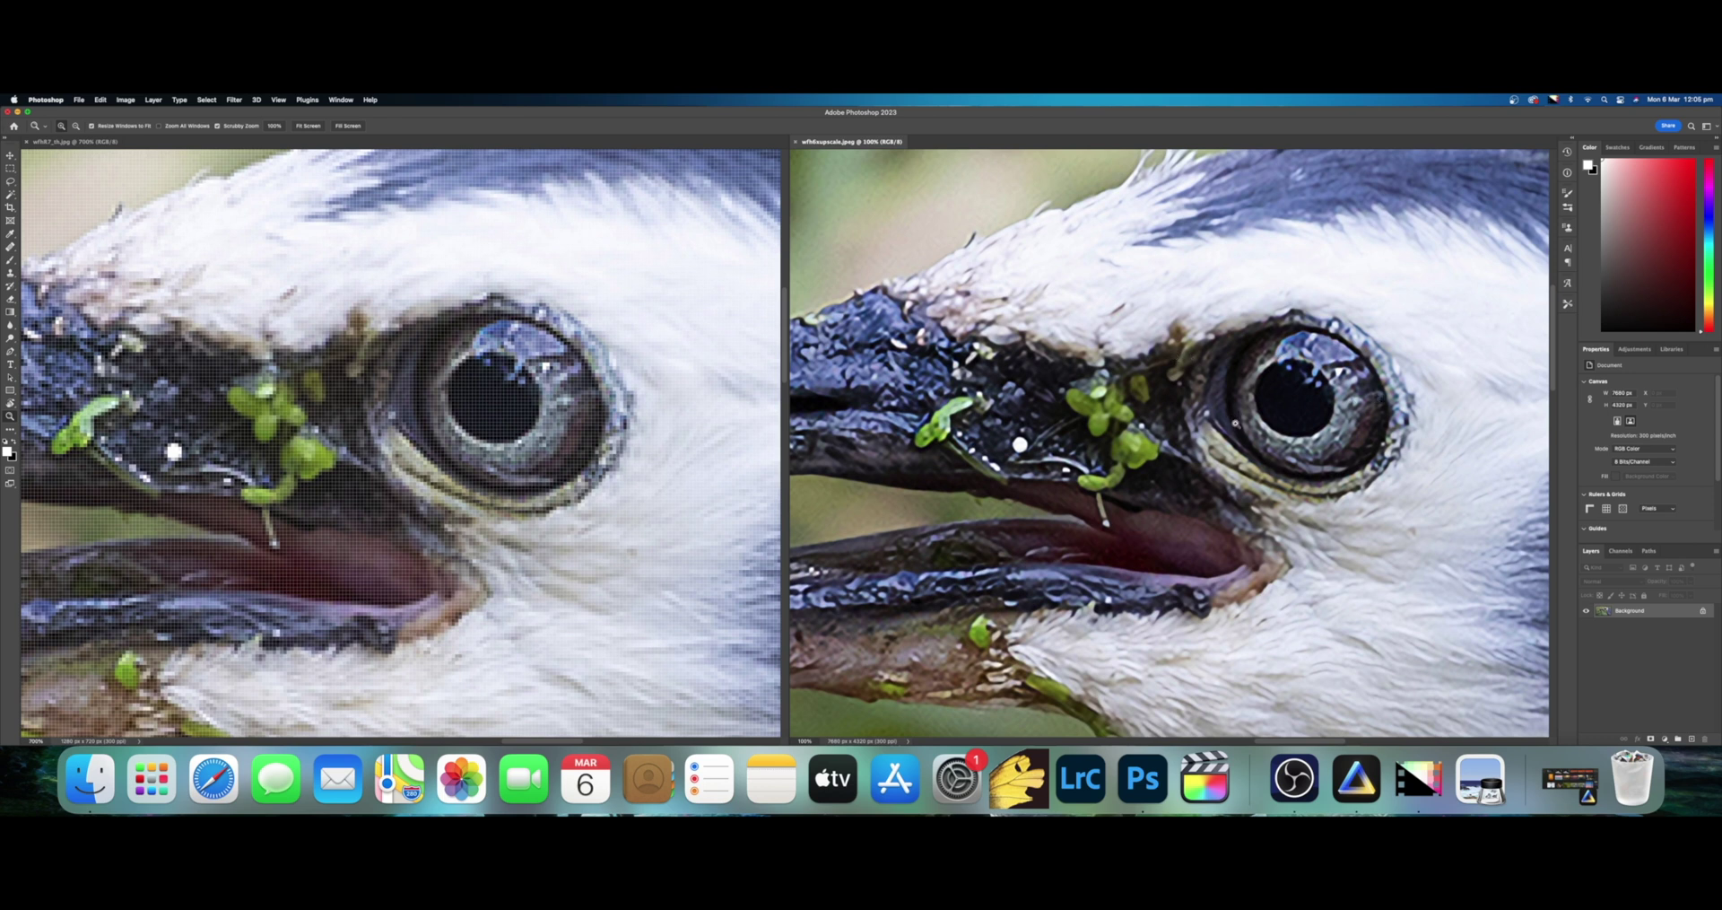
- Examine the upscaled heron's pupil and surrounding iris at 700% zoom
drag(1311, 435, 1230, 572)
alt+click(1292, 426)
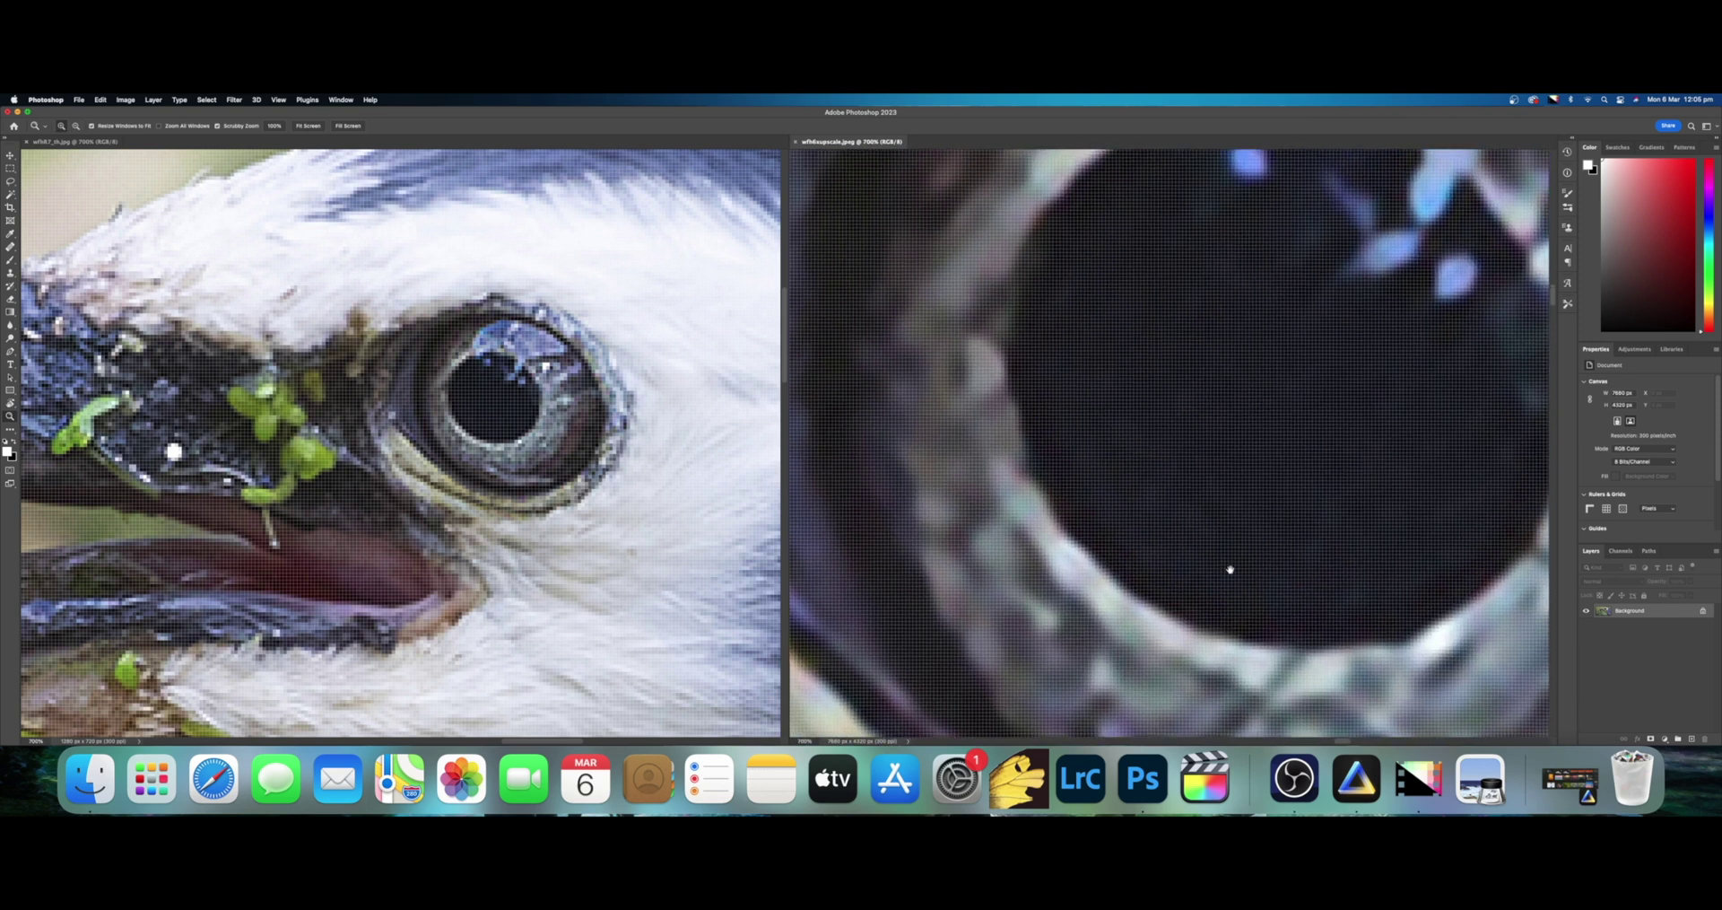
drag(1253, 476, 1238, 549)
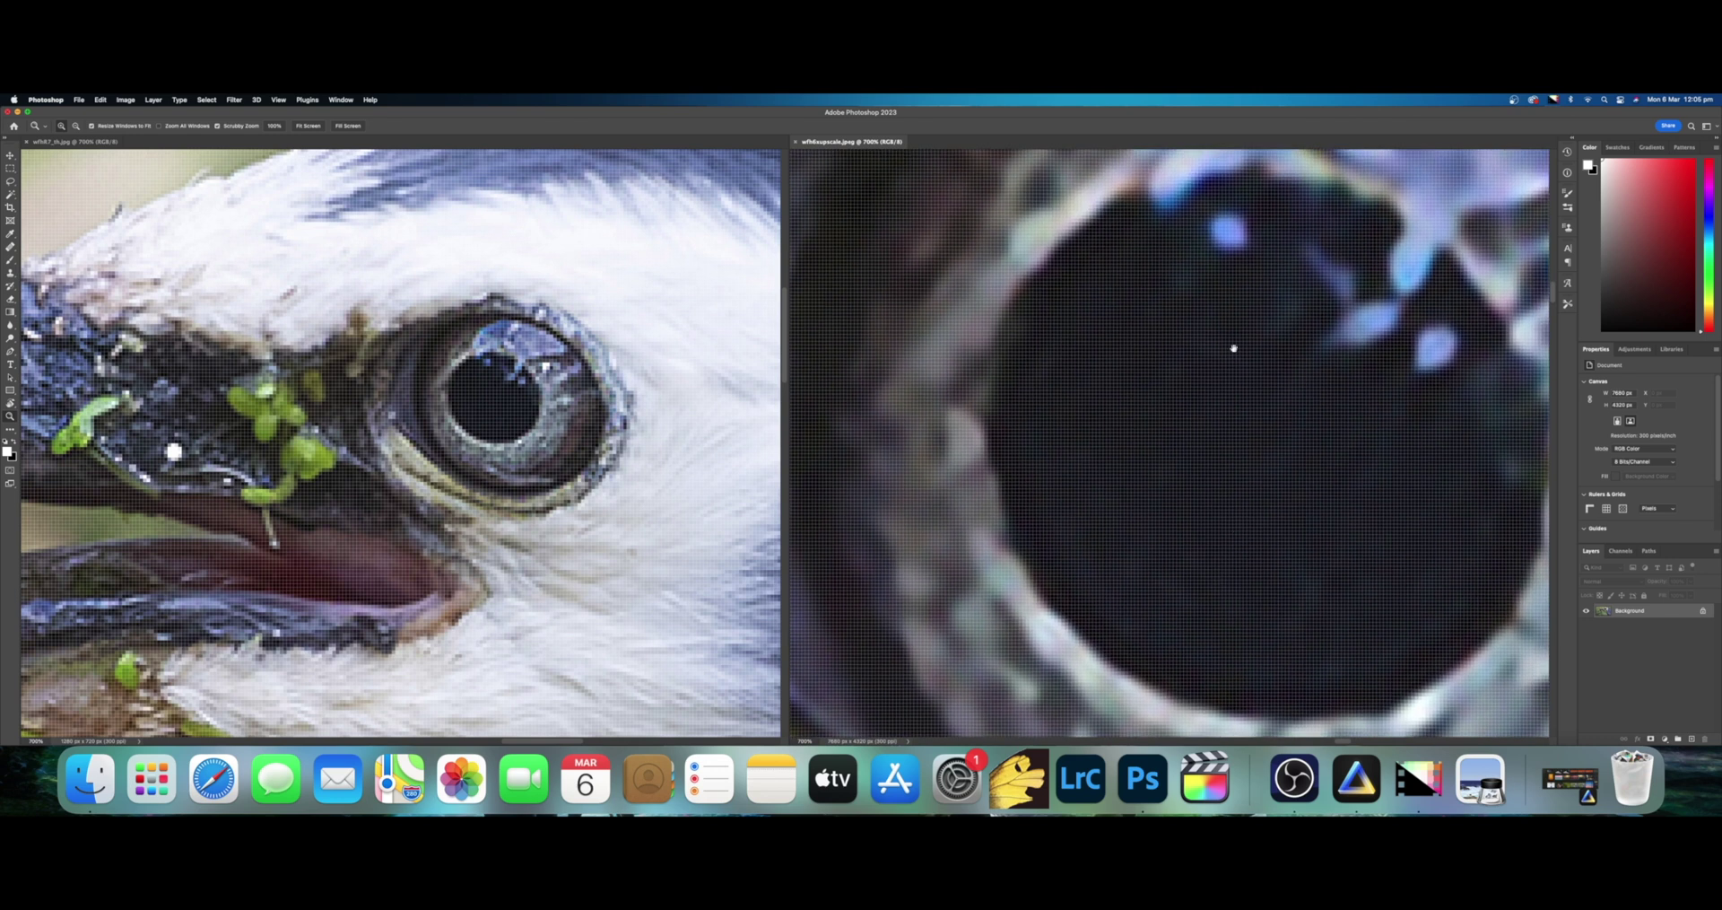
- Zoom the upscaled heron image back out until the whole picture fits its view
alt+click(1130, 473)
alt+click(1129, 473)
alt+click(1129, 474)
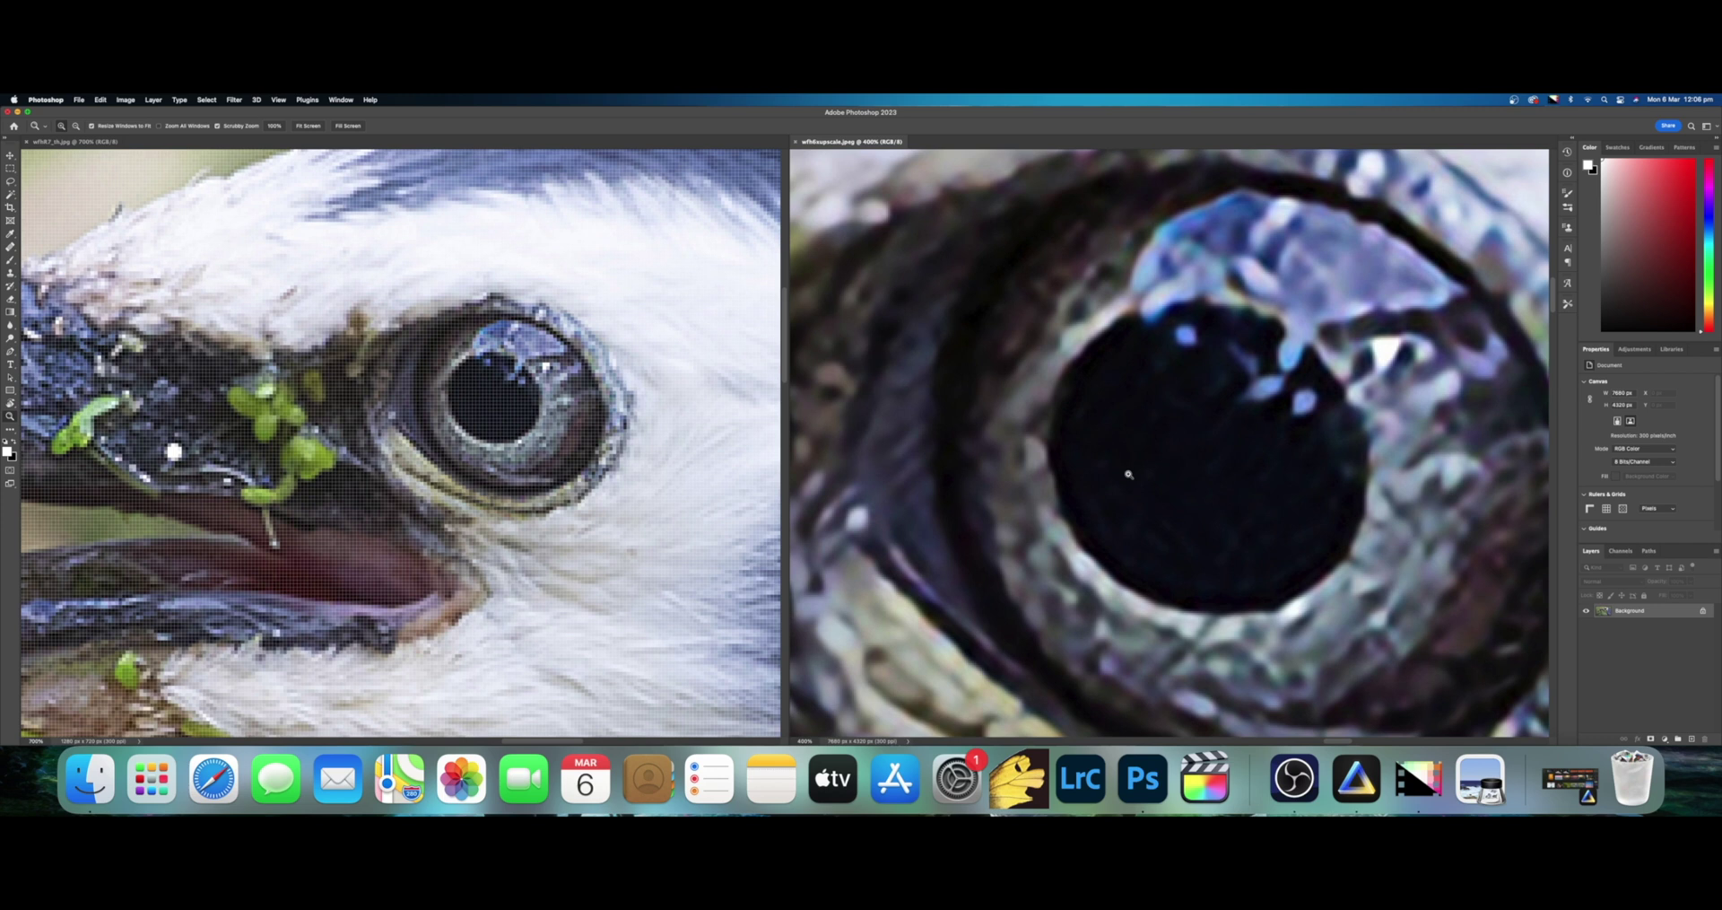
alt+click(1132, 472)
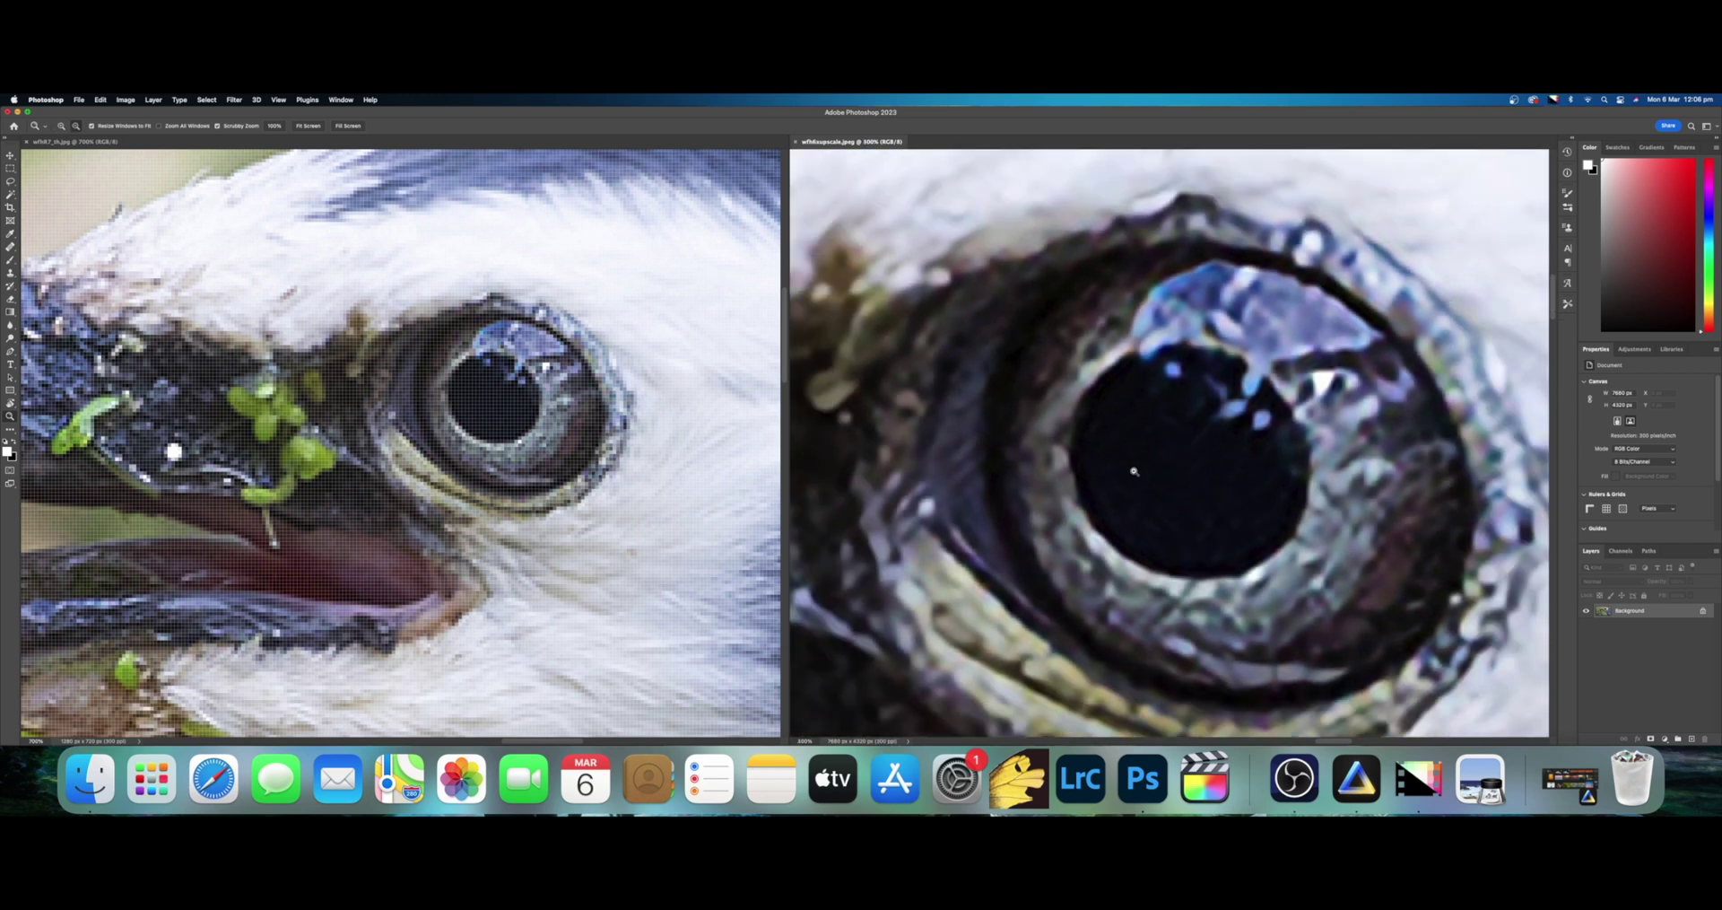
alt+click(1134, 470)
alt+click(1133, 471)
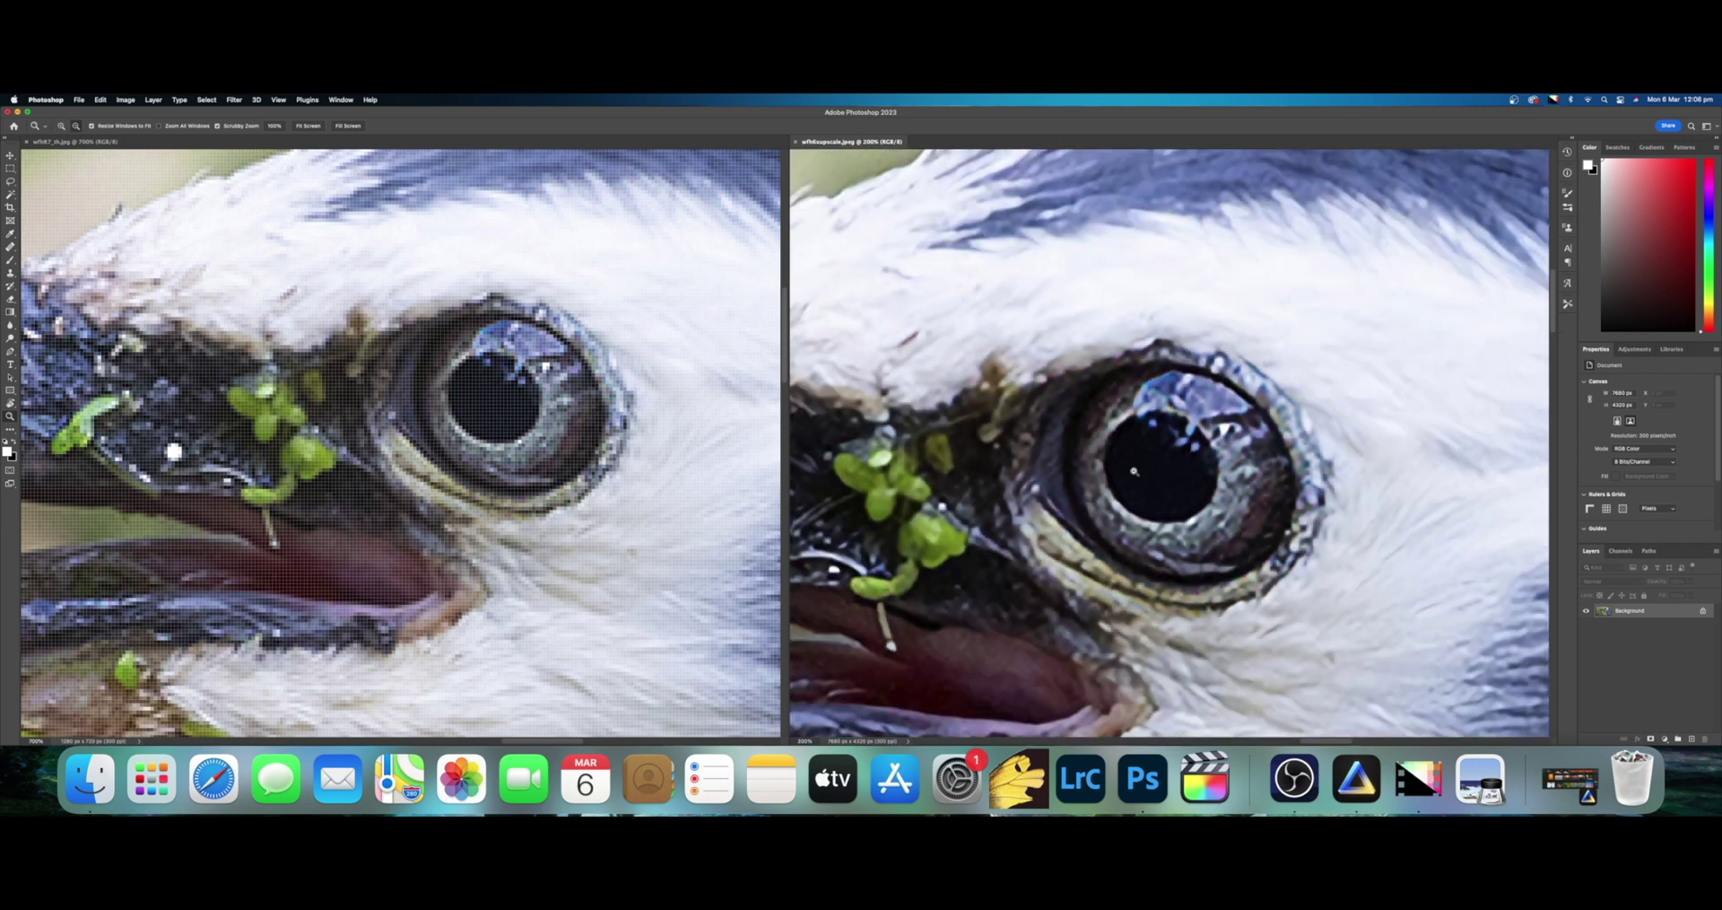
alt+click(1134, 471)
alt+click(1134, 471)
alt+click(1134, 471)
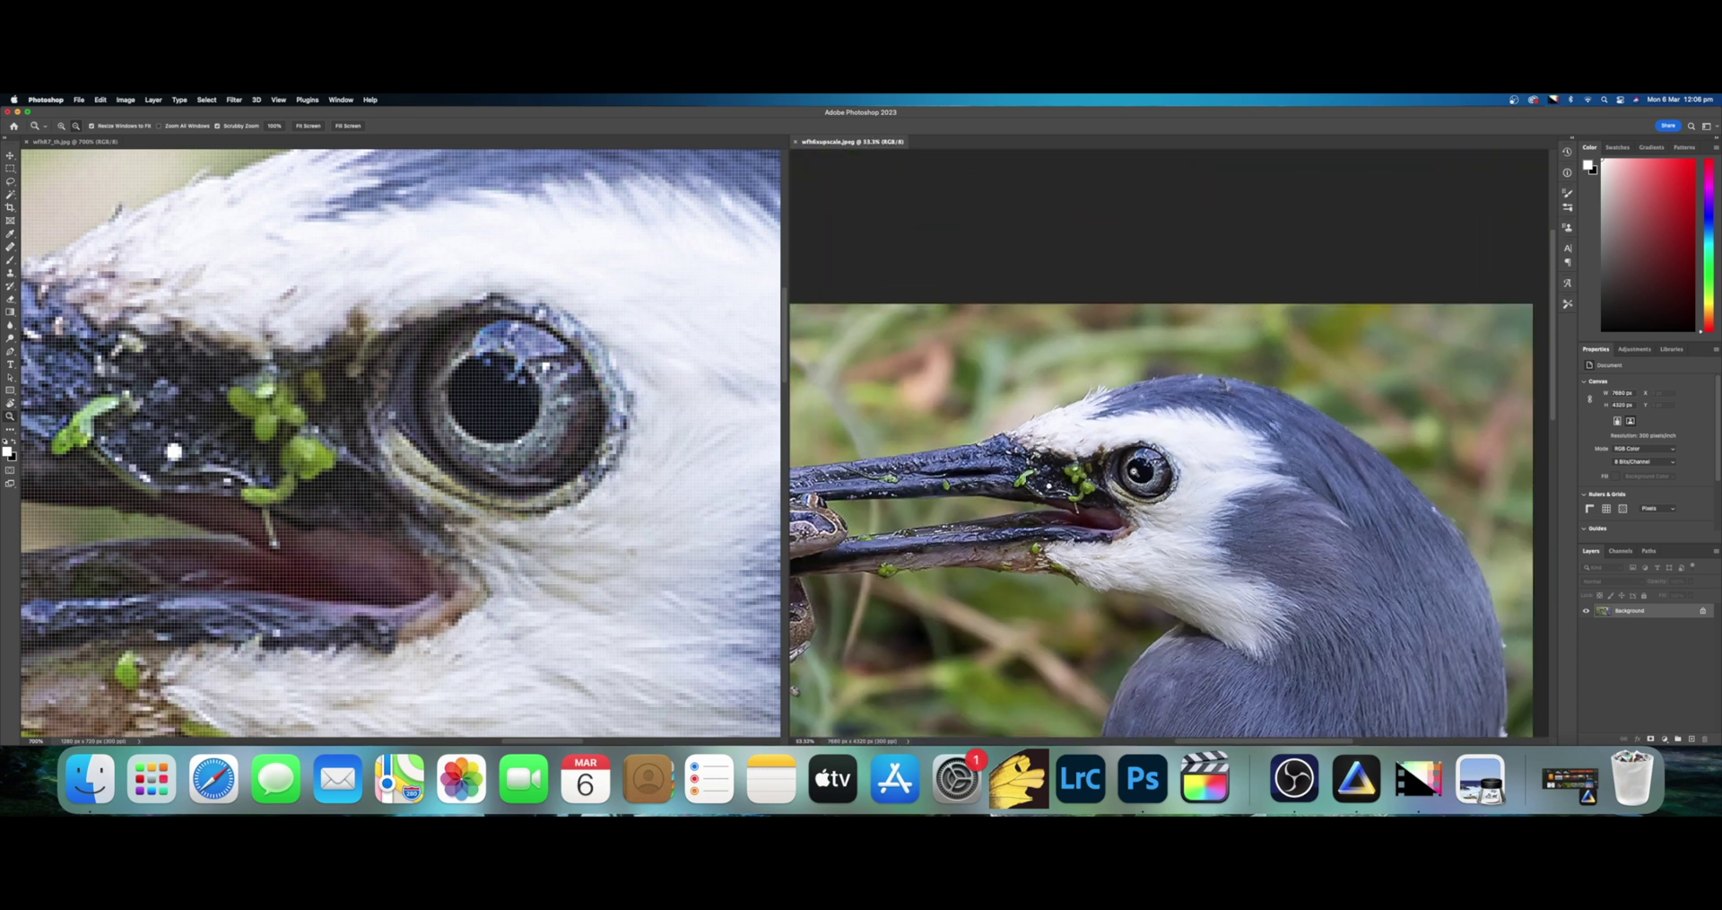
alt+click(1134, 471)
alt+click(1134, 471)
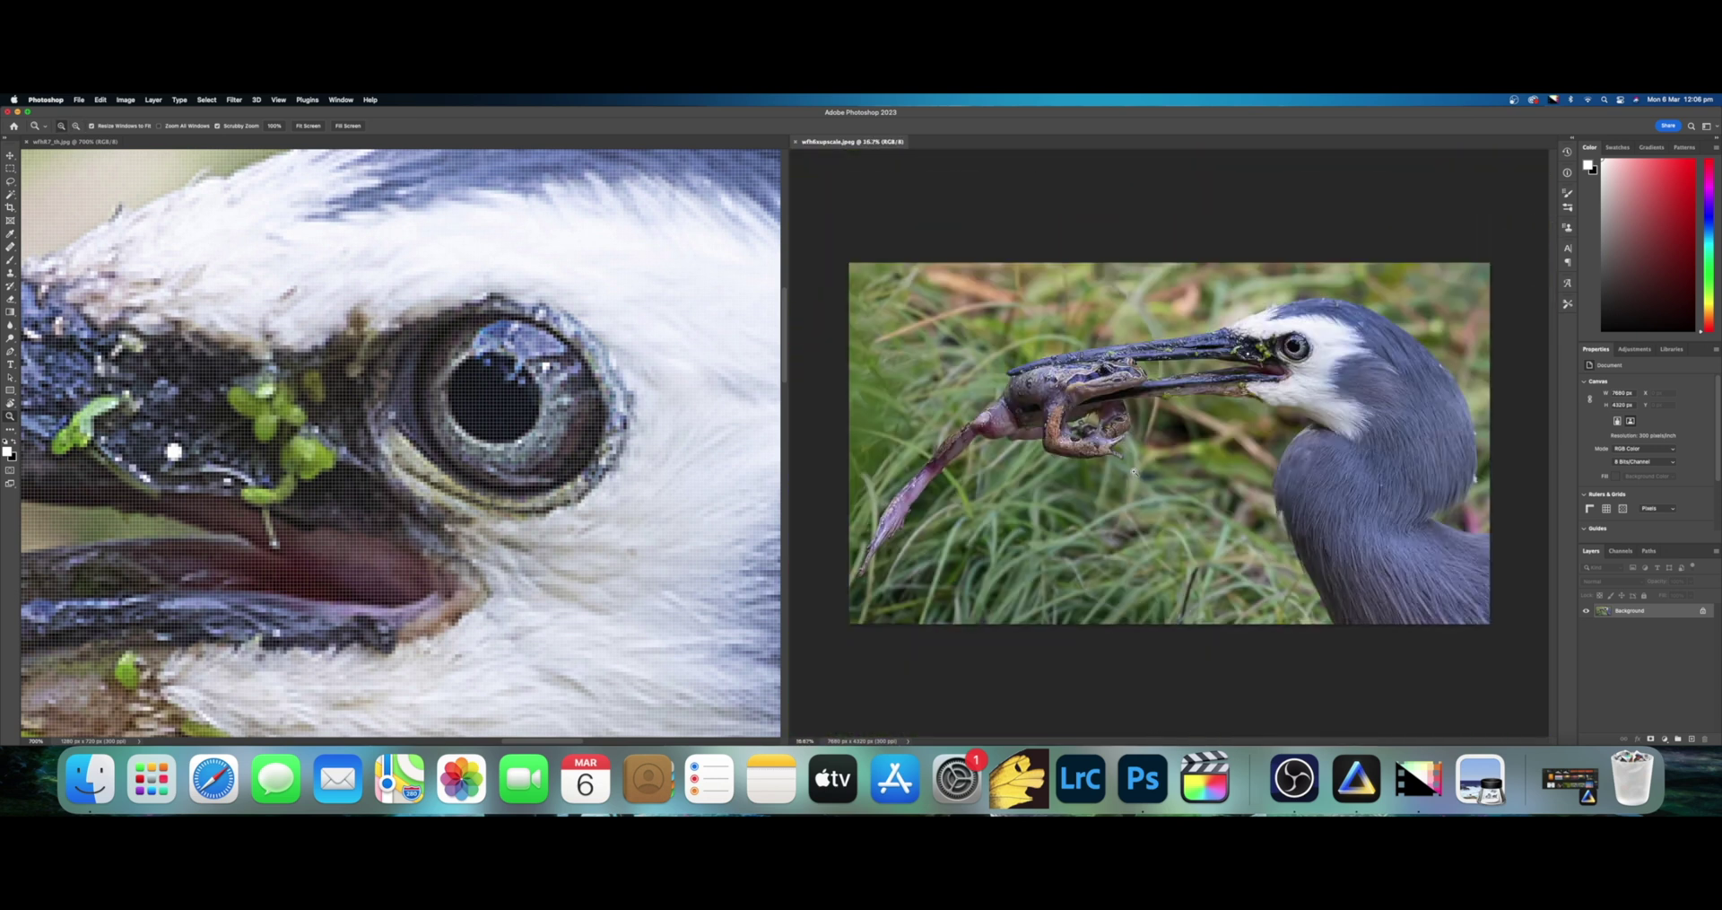
- Zoom the original heron photo back out from the eye to compare it with the upscaled version
click(507, 513)
click(508, 513)
click(508, 513)
alt+click(506, 511)
alt+click(507, 511)
alt+click(507, 512)
alt+click(507, 511)
alt+click(507, 512)
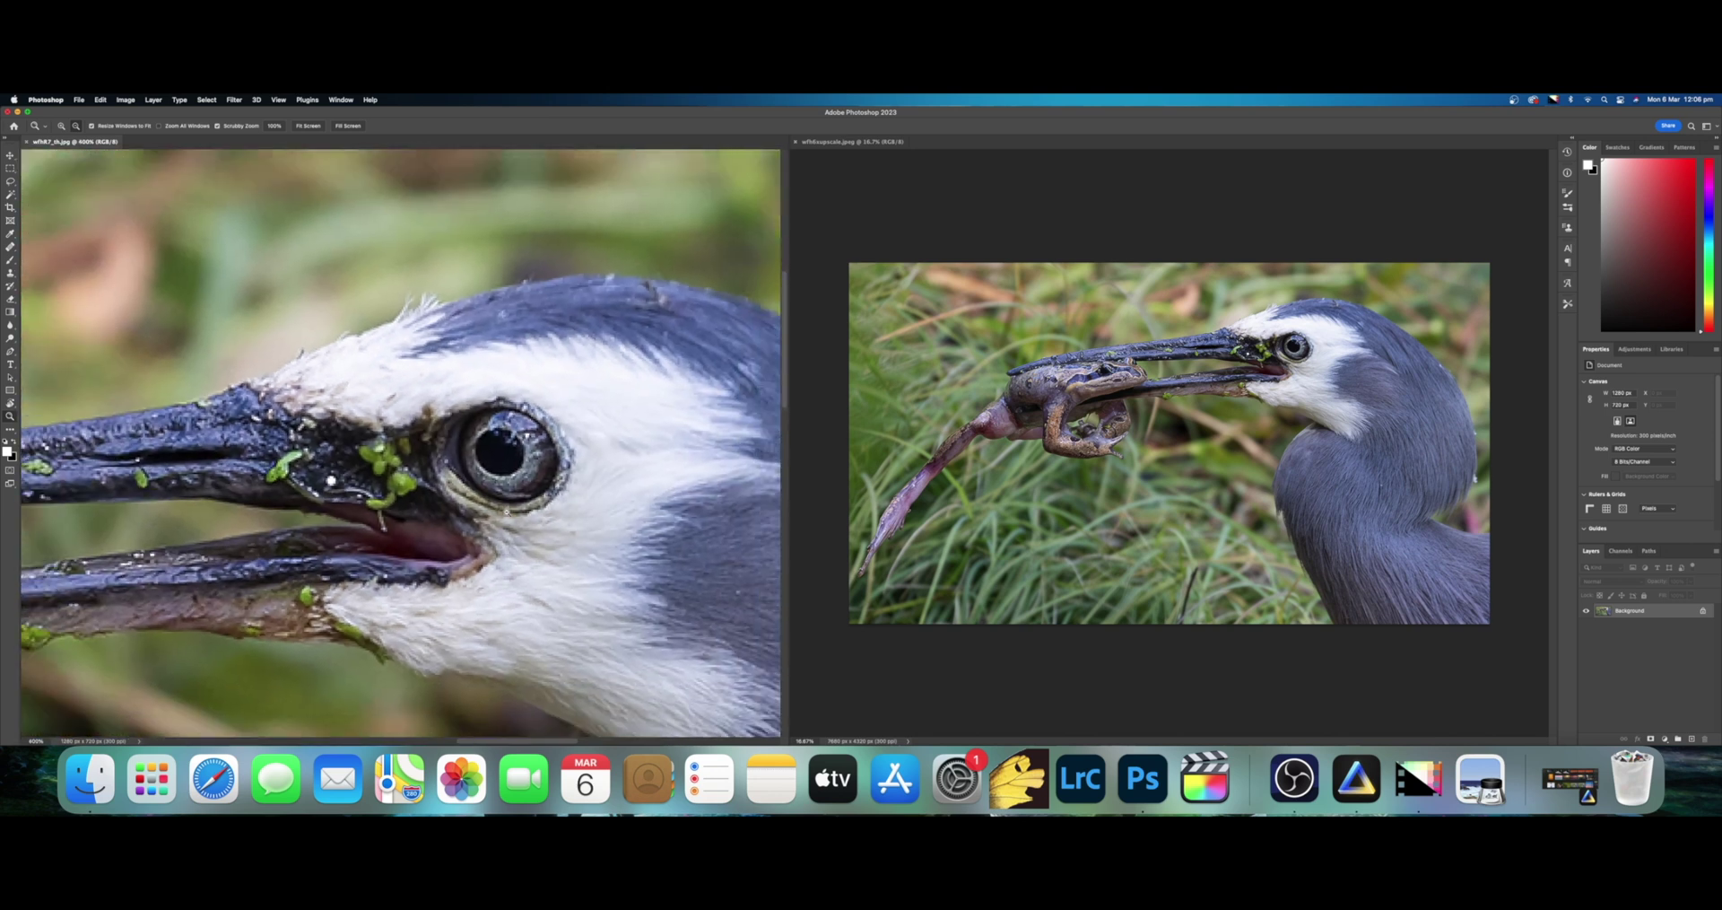
alt+click(507, 511)
alt+click(507, 511)
alt+click(507, 512)
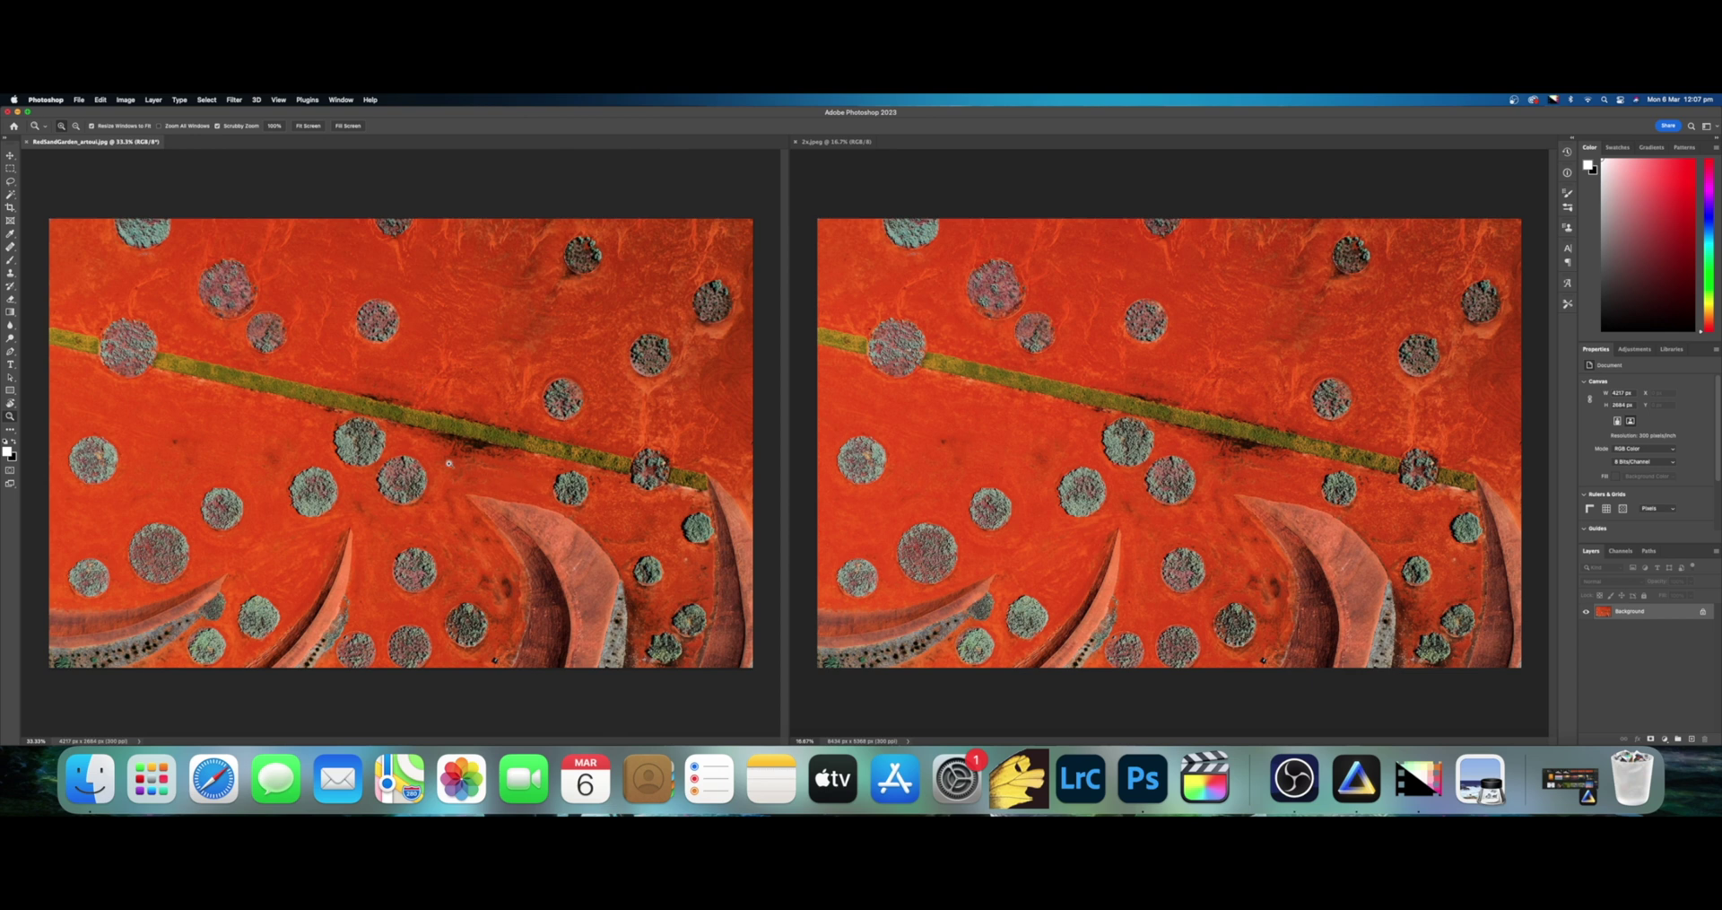
- Examine the original red sand garden photo's round shrubs and green strip at up to 400% zoom
drag(409, 423, 418, 421)
click(418, 421)
drag(206, 577, 501, 557)
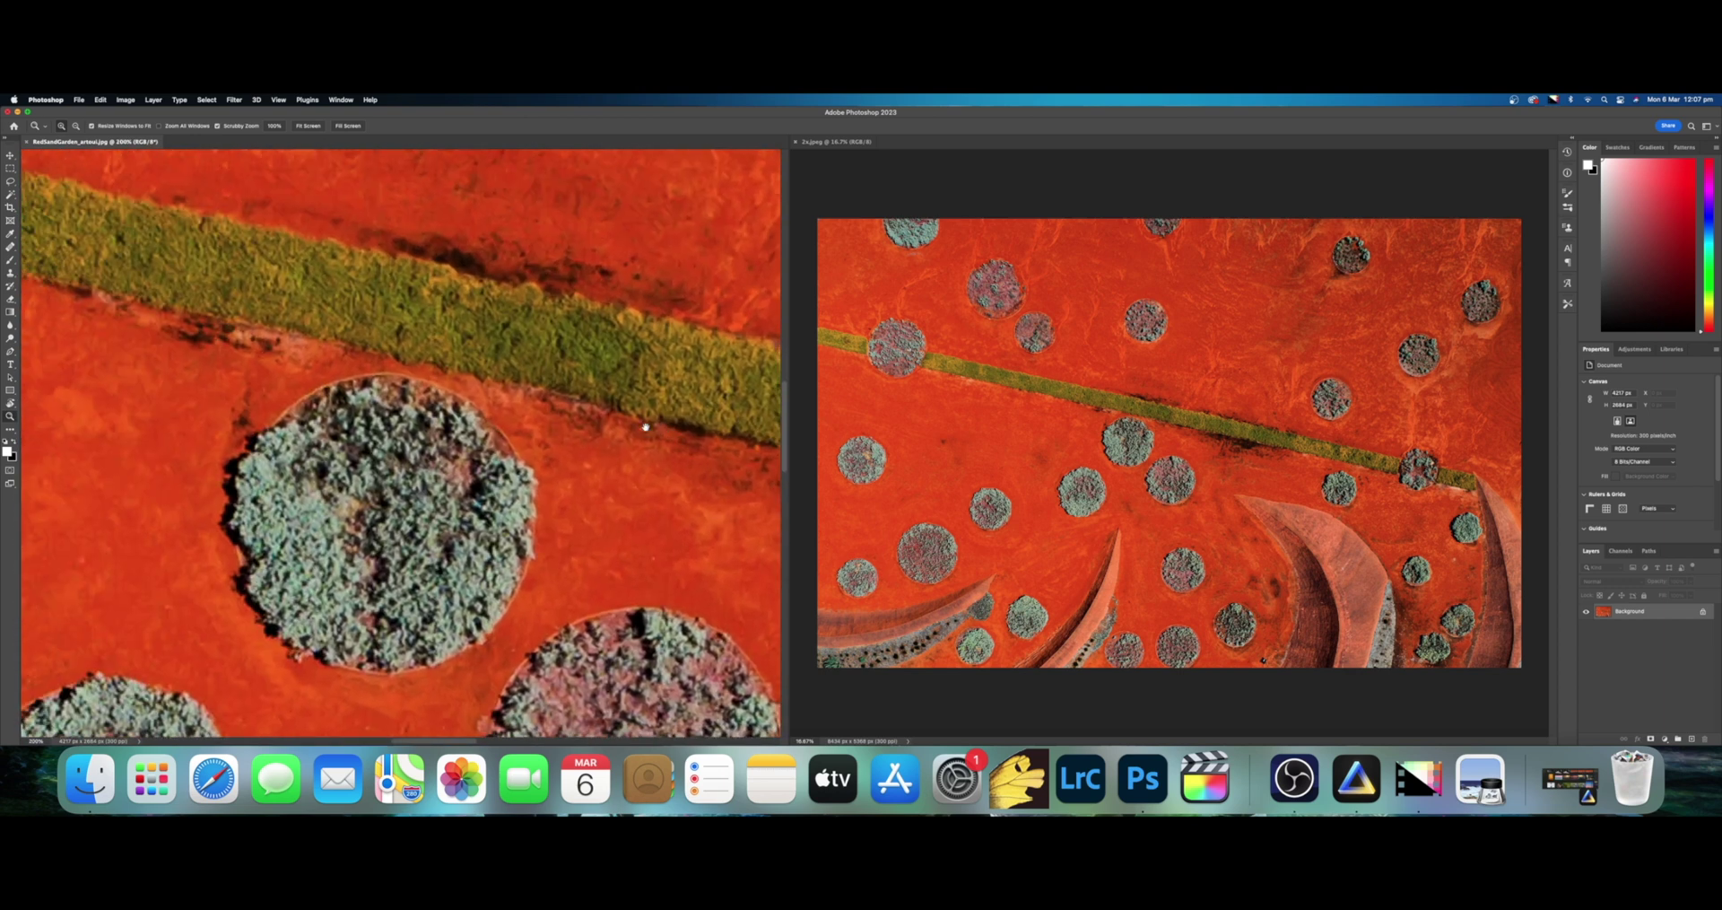
click(450, 426)
drag(450, 426, 451, 426)
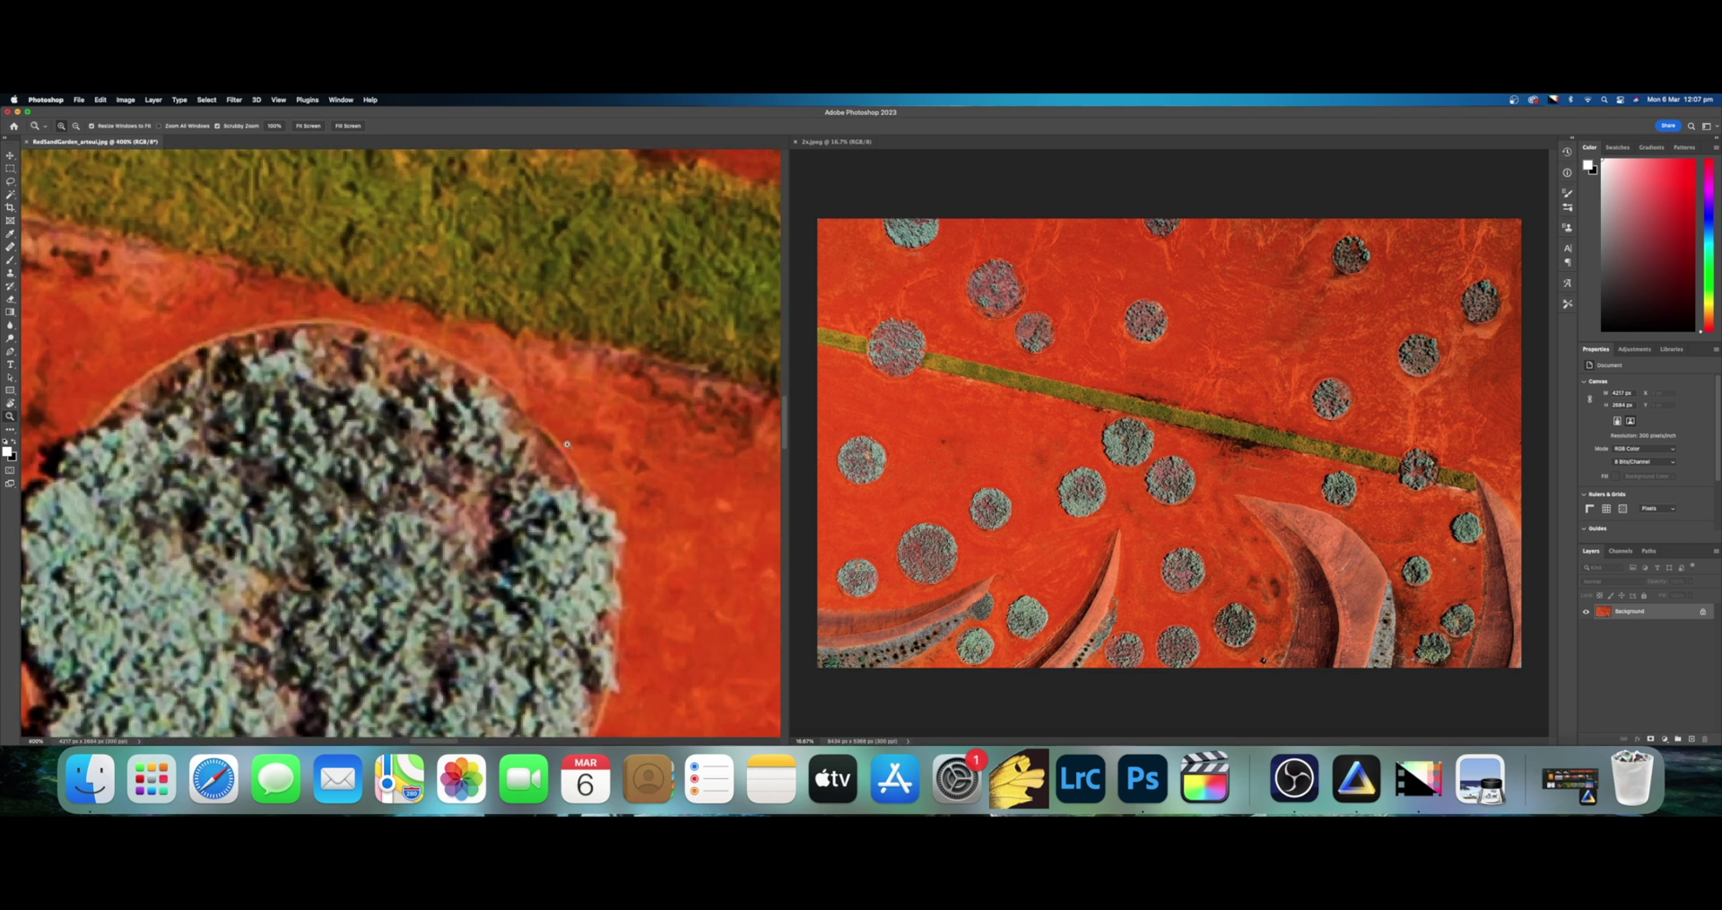
alt+click(580, 443)
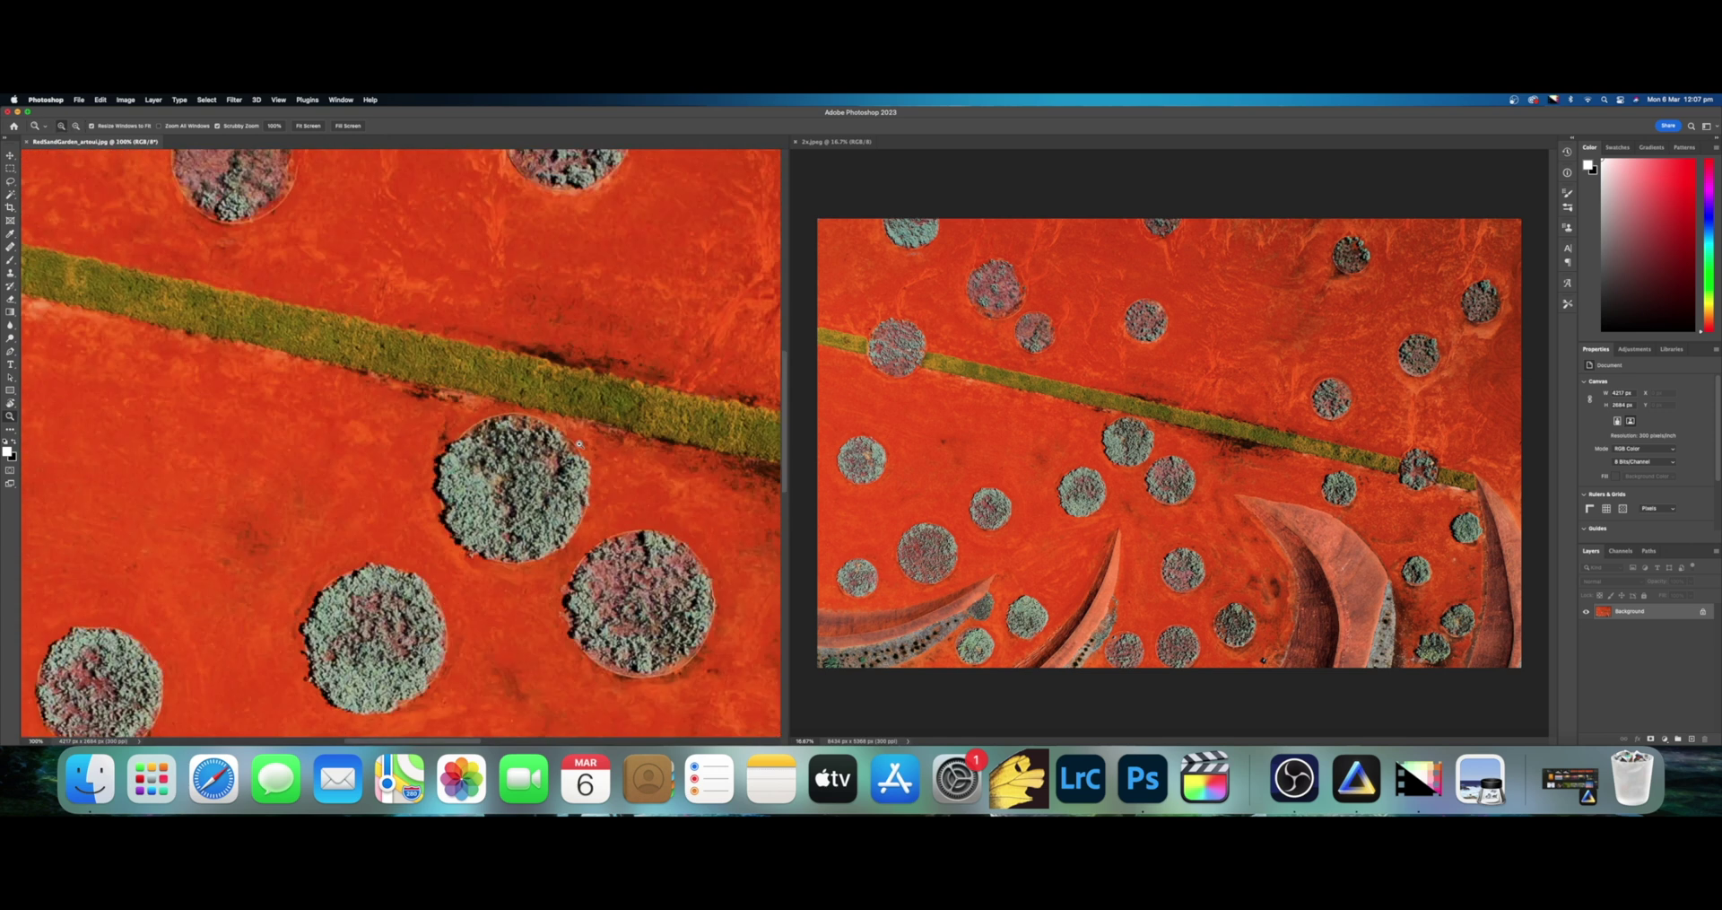
click(568, 423)
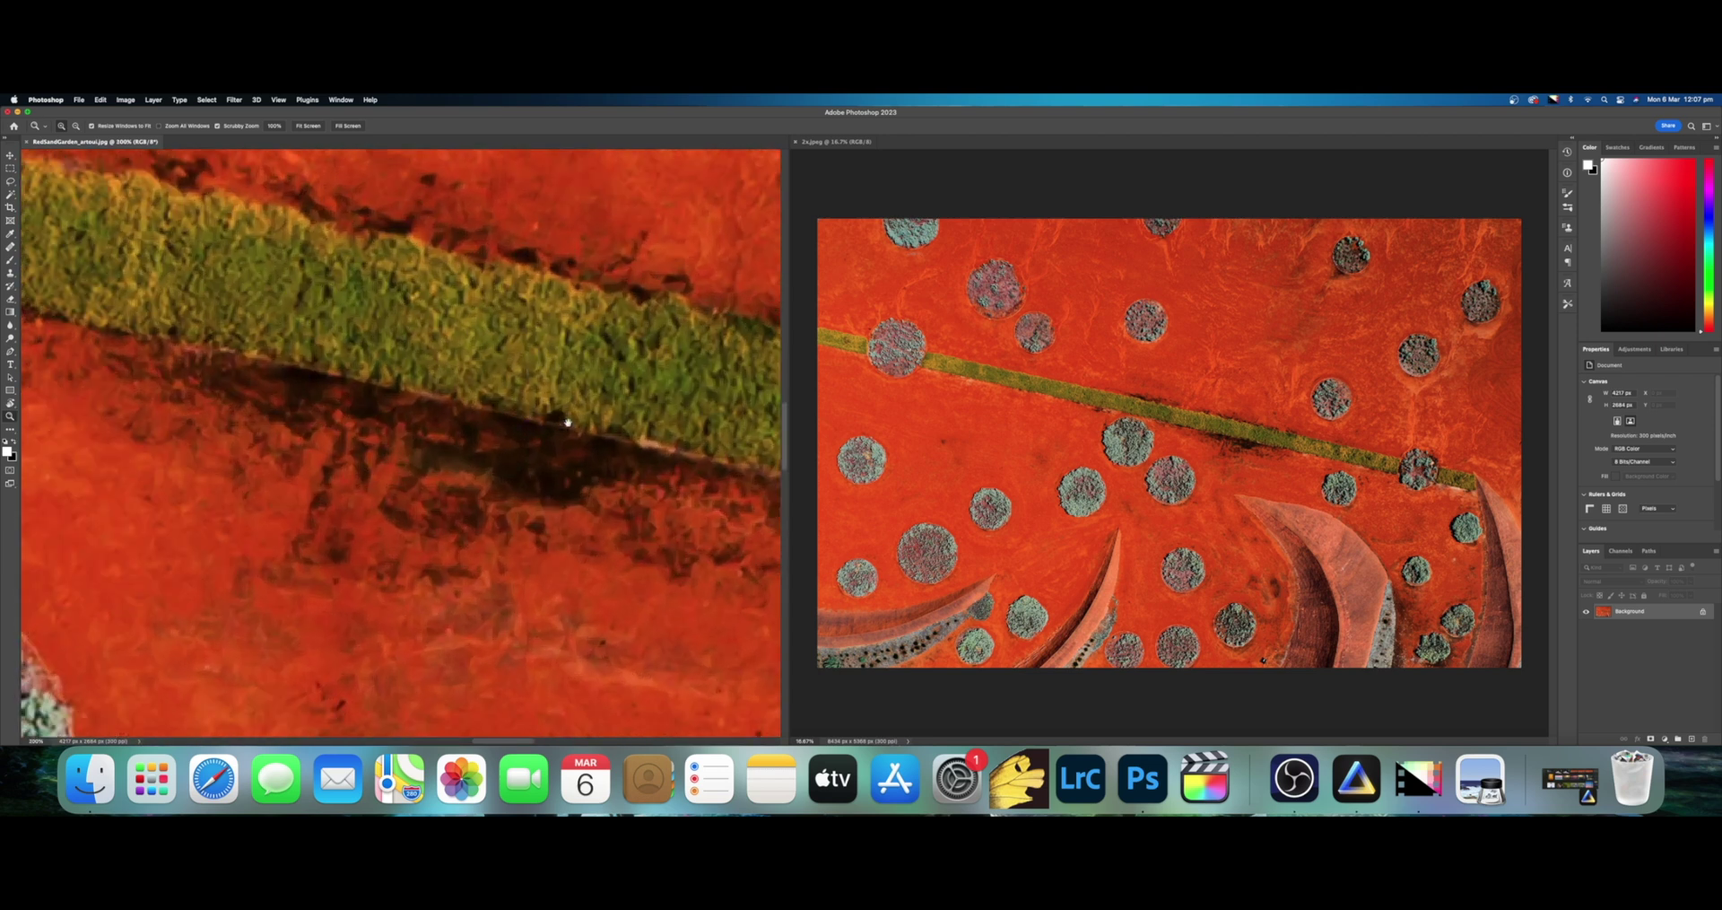
drag(568, 422, 211, 391)
drag(585, 493, 385, 283)
drag(643, 440, 468, 411)
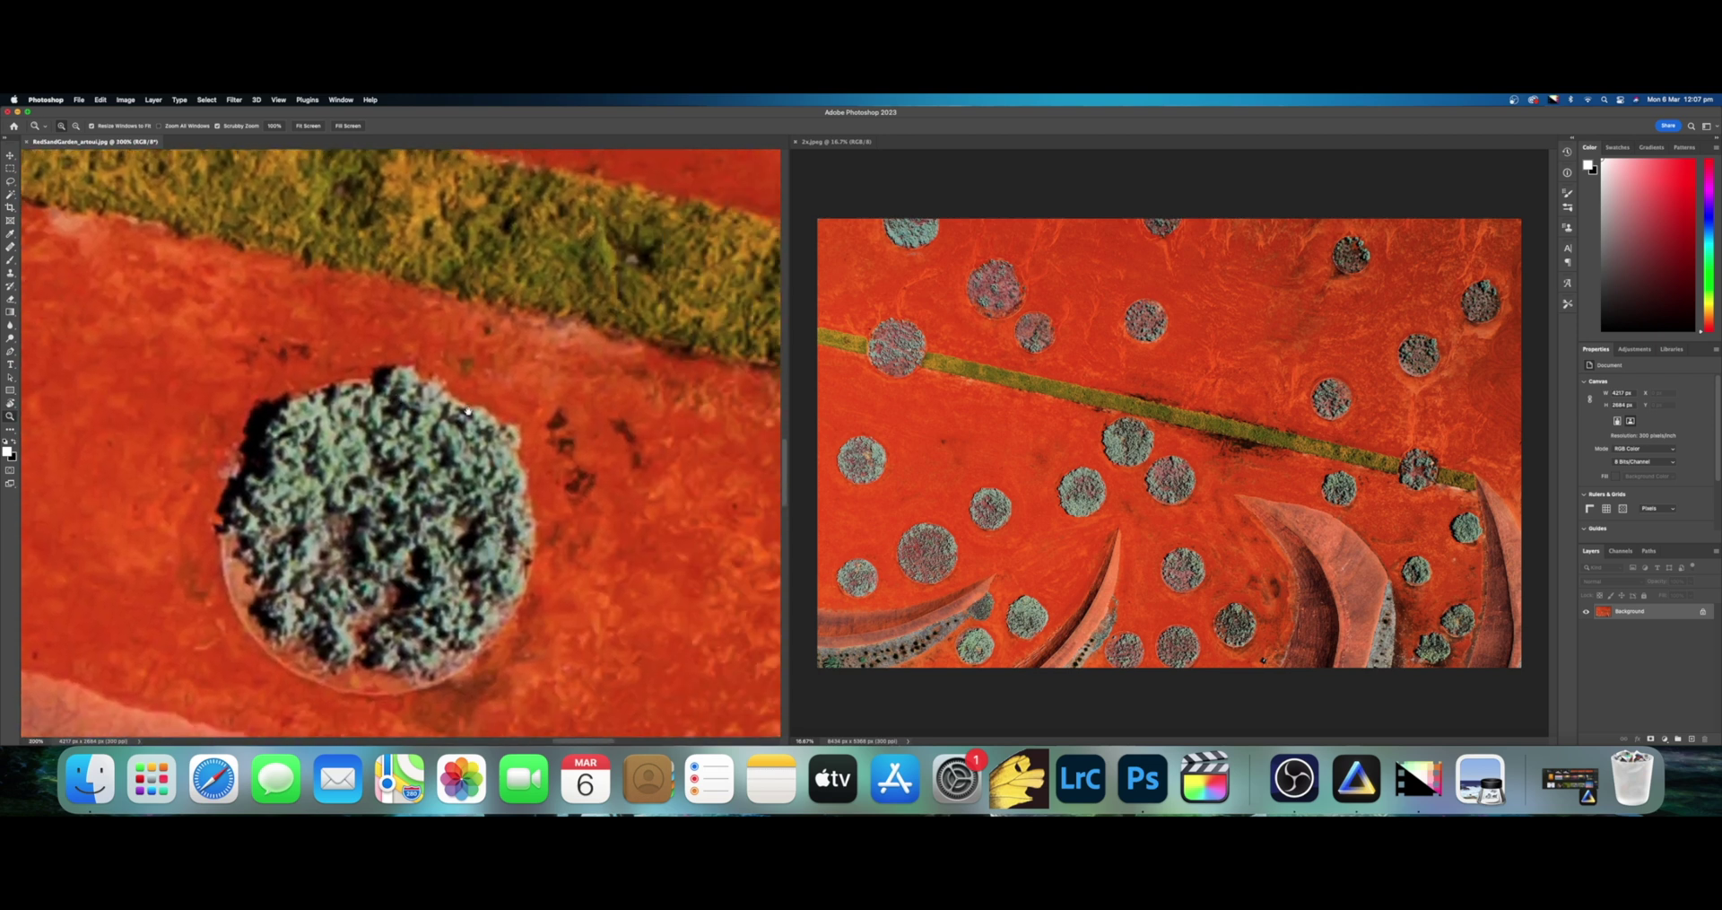
click(437, 495)
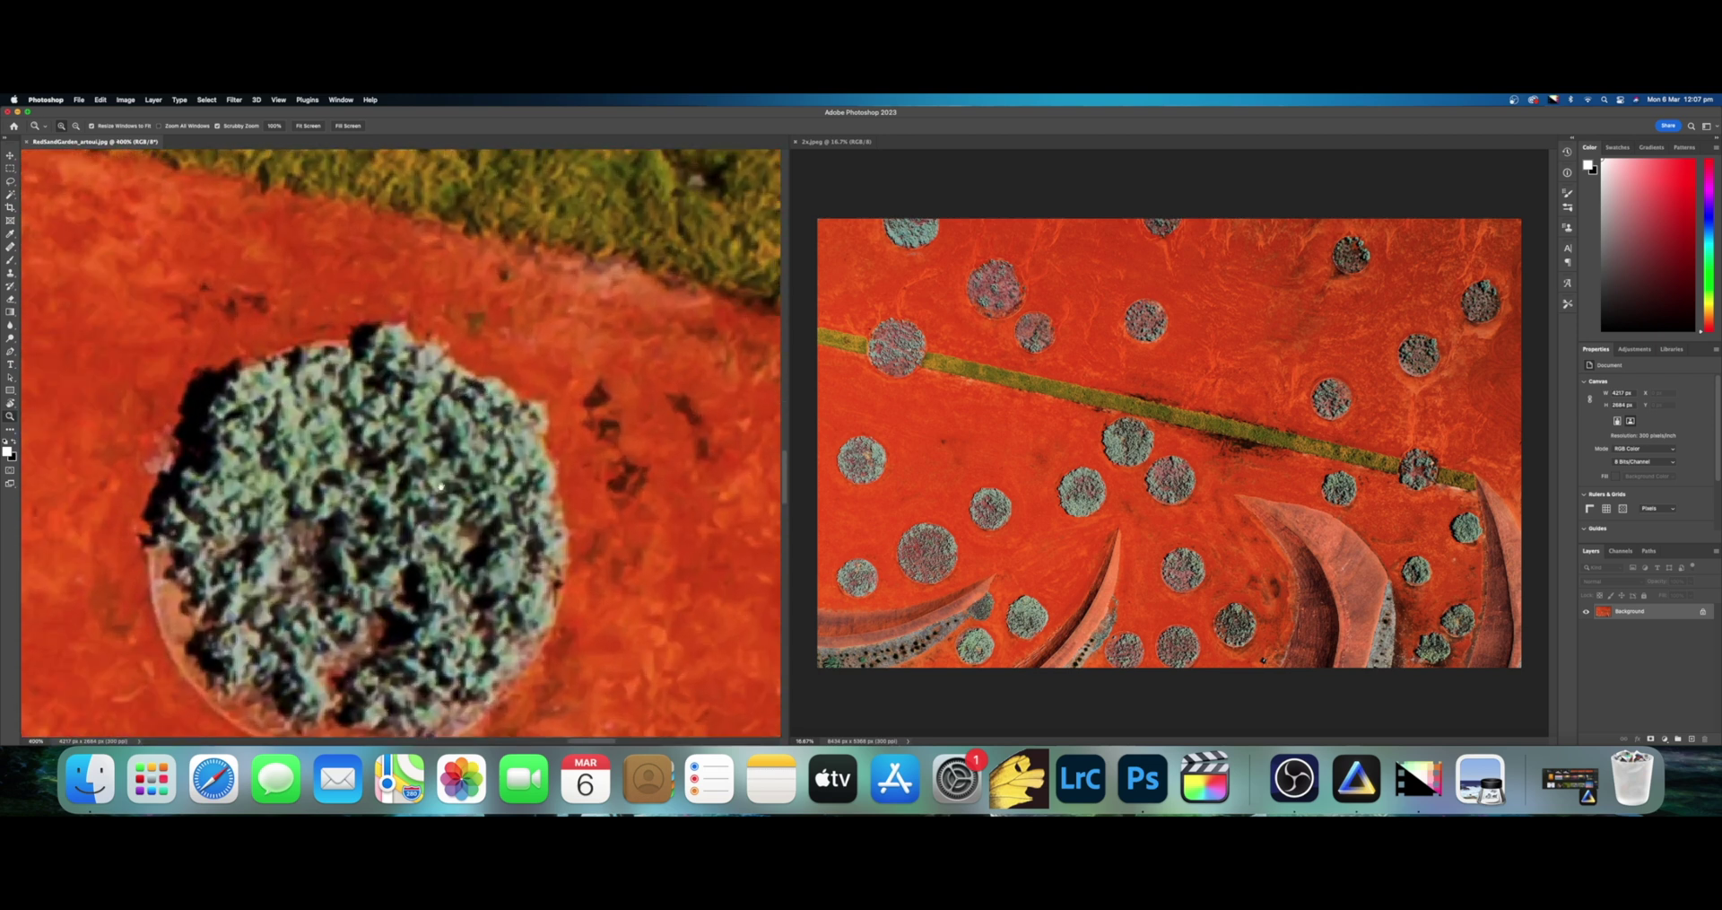
- Examine the top edge of the round shrub in the original red sand garden photo at 600% zoom
drag(439, 491, 437, 560)
click(456, 487)
click(457, 488)
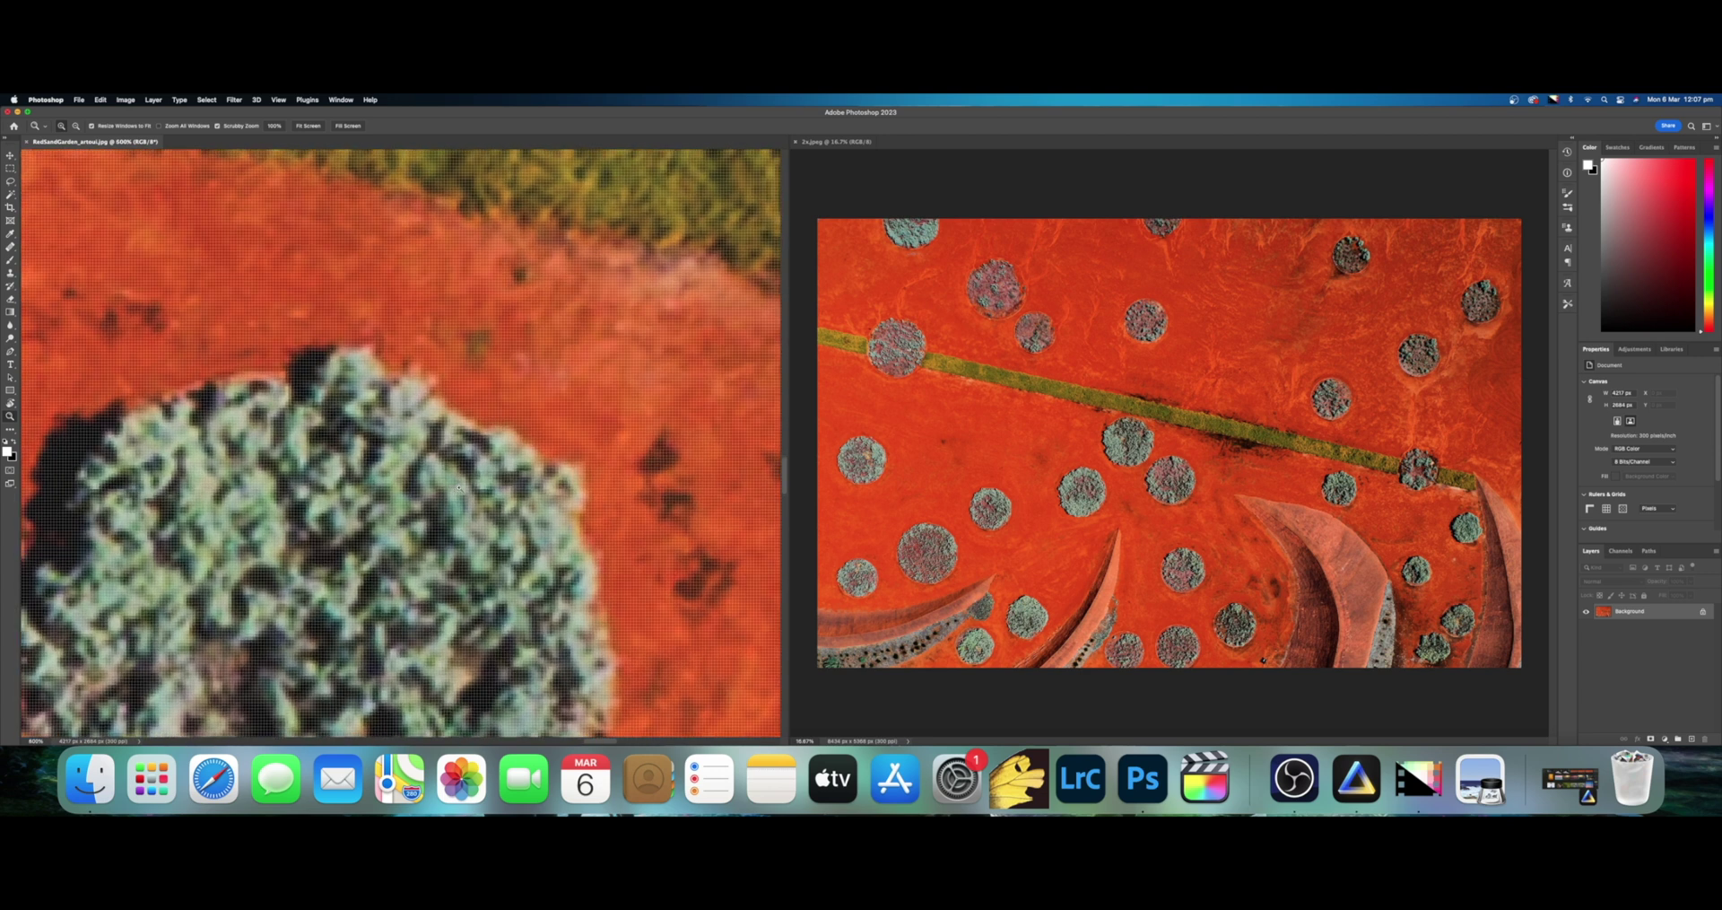
- Zoom the upscaled red sand garden image to 700% on the matching round shrub near the green strip
click(1352, 461)
alt+click(1346, 464)
click(1296, 474)
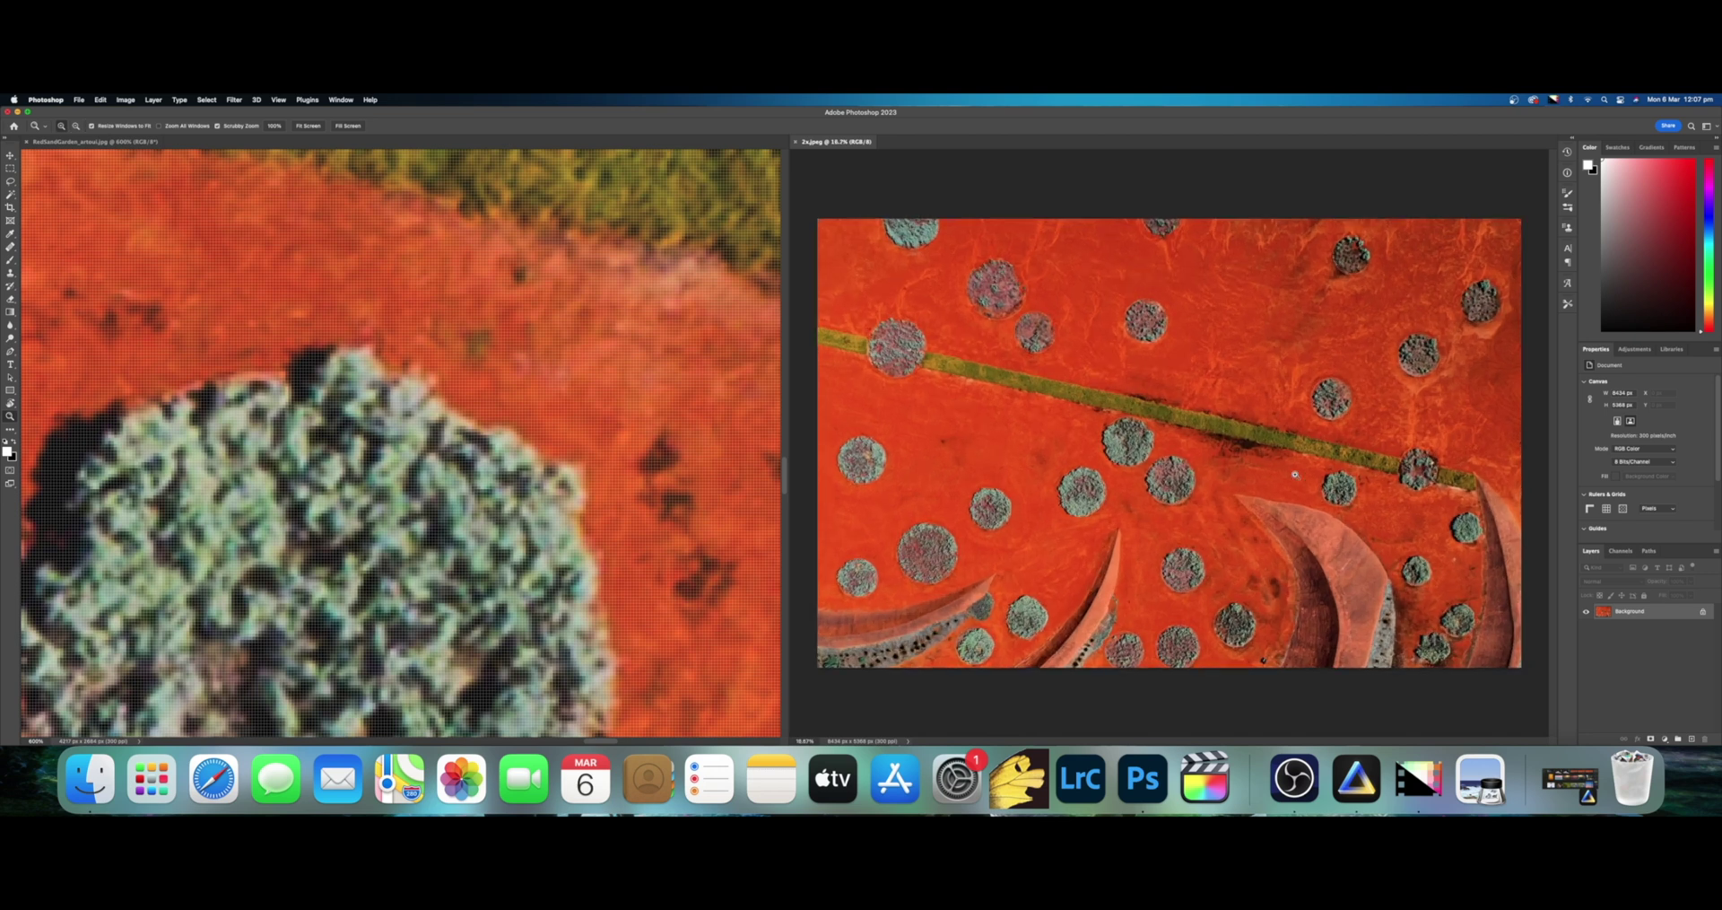
click(1295, 474)
click(1294, 474)
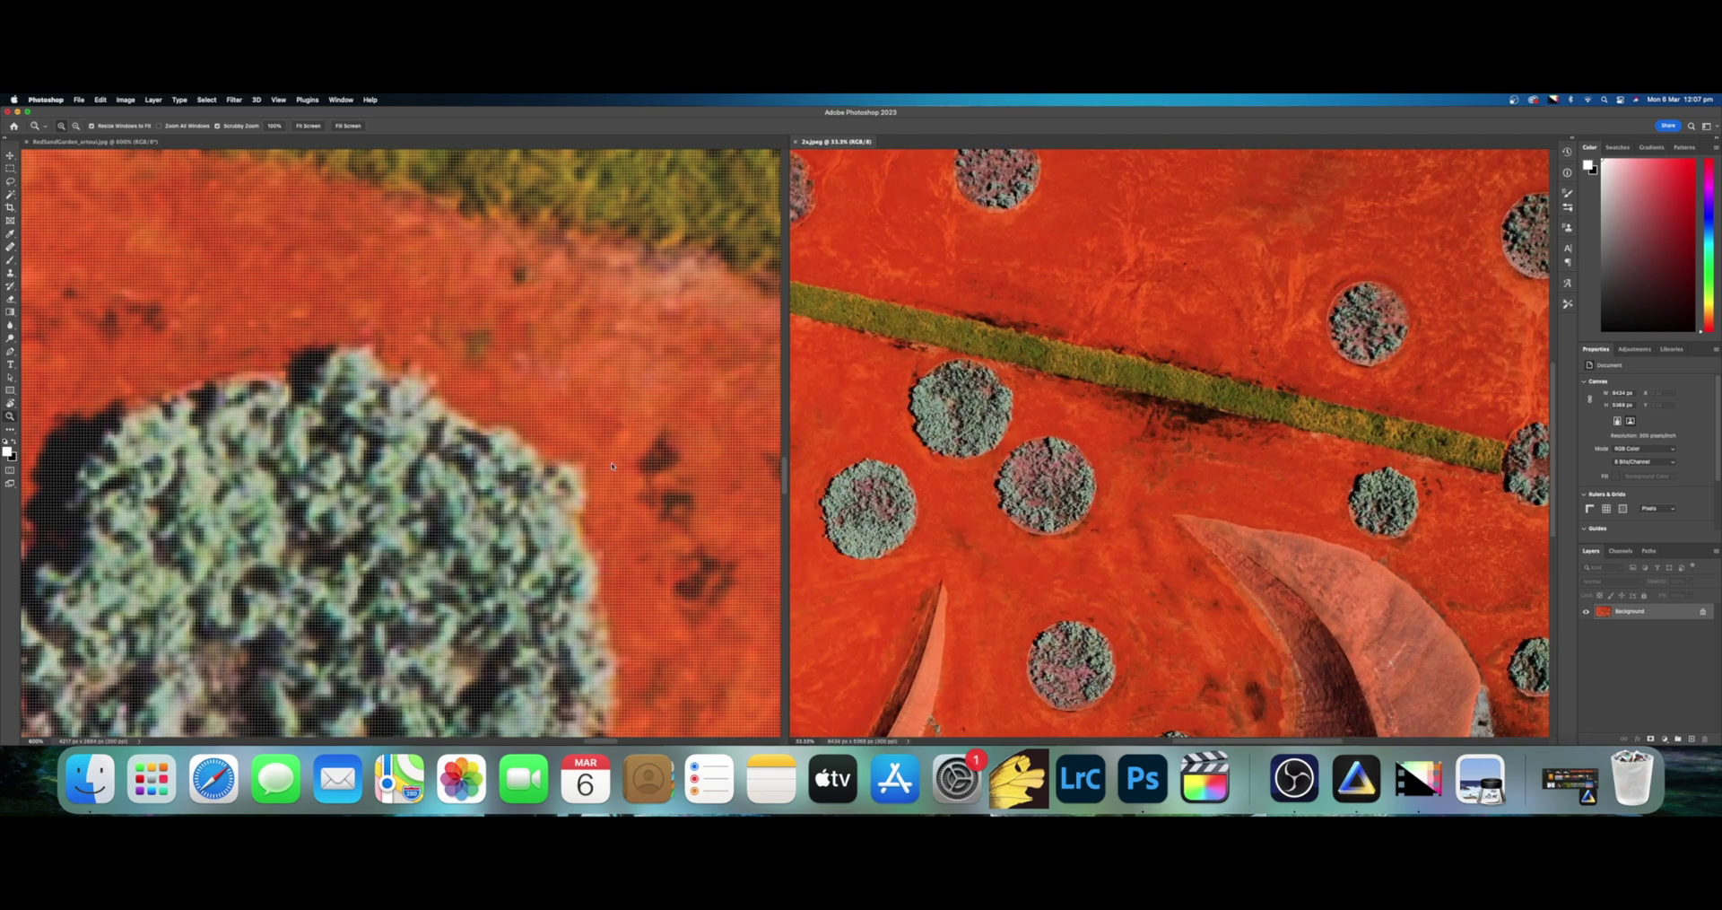
click(680, 539)
click(1381, 489)
click(1383, 488)
click(1382, 488)
click(1383, 488)
click(1382, 488)
drag(1382, 488, 1256, 604)
click(1215, 441)
click(1215, 441)
click(1251, 565)
click(1237, 543)
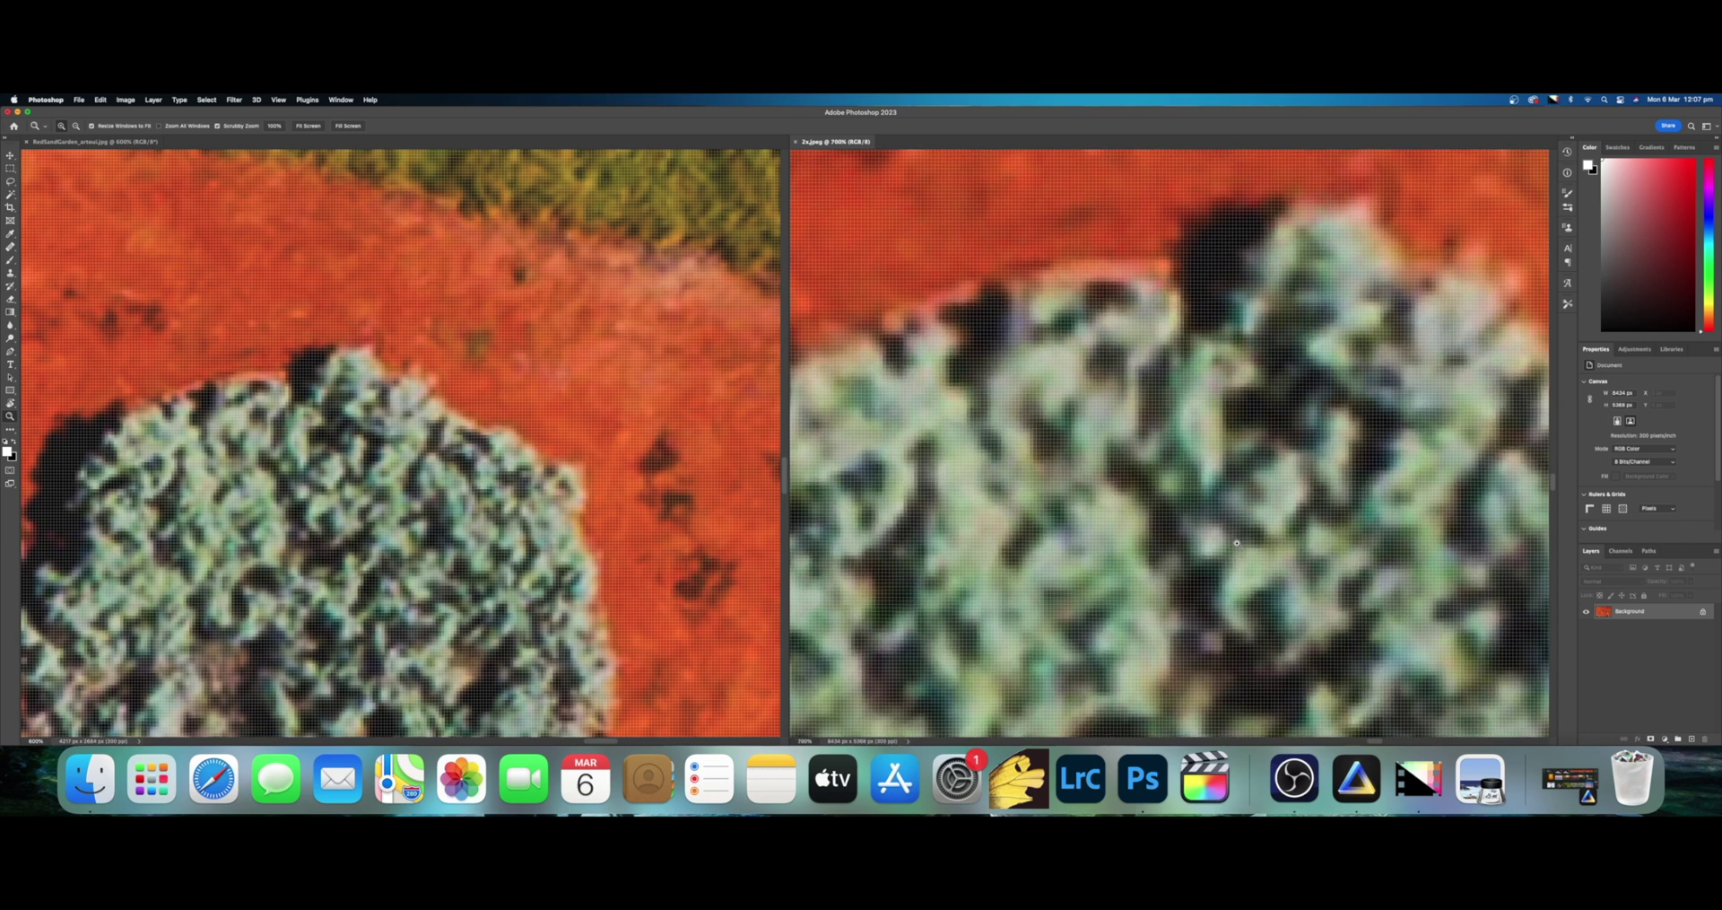
- Match the upscaled garden image to the original's 600% zoom and compare the shrub's edge and foliage
alt+click(1237, 543)
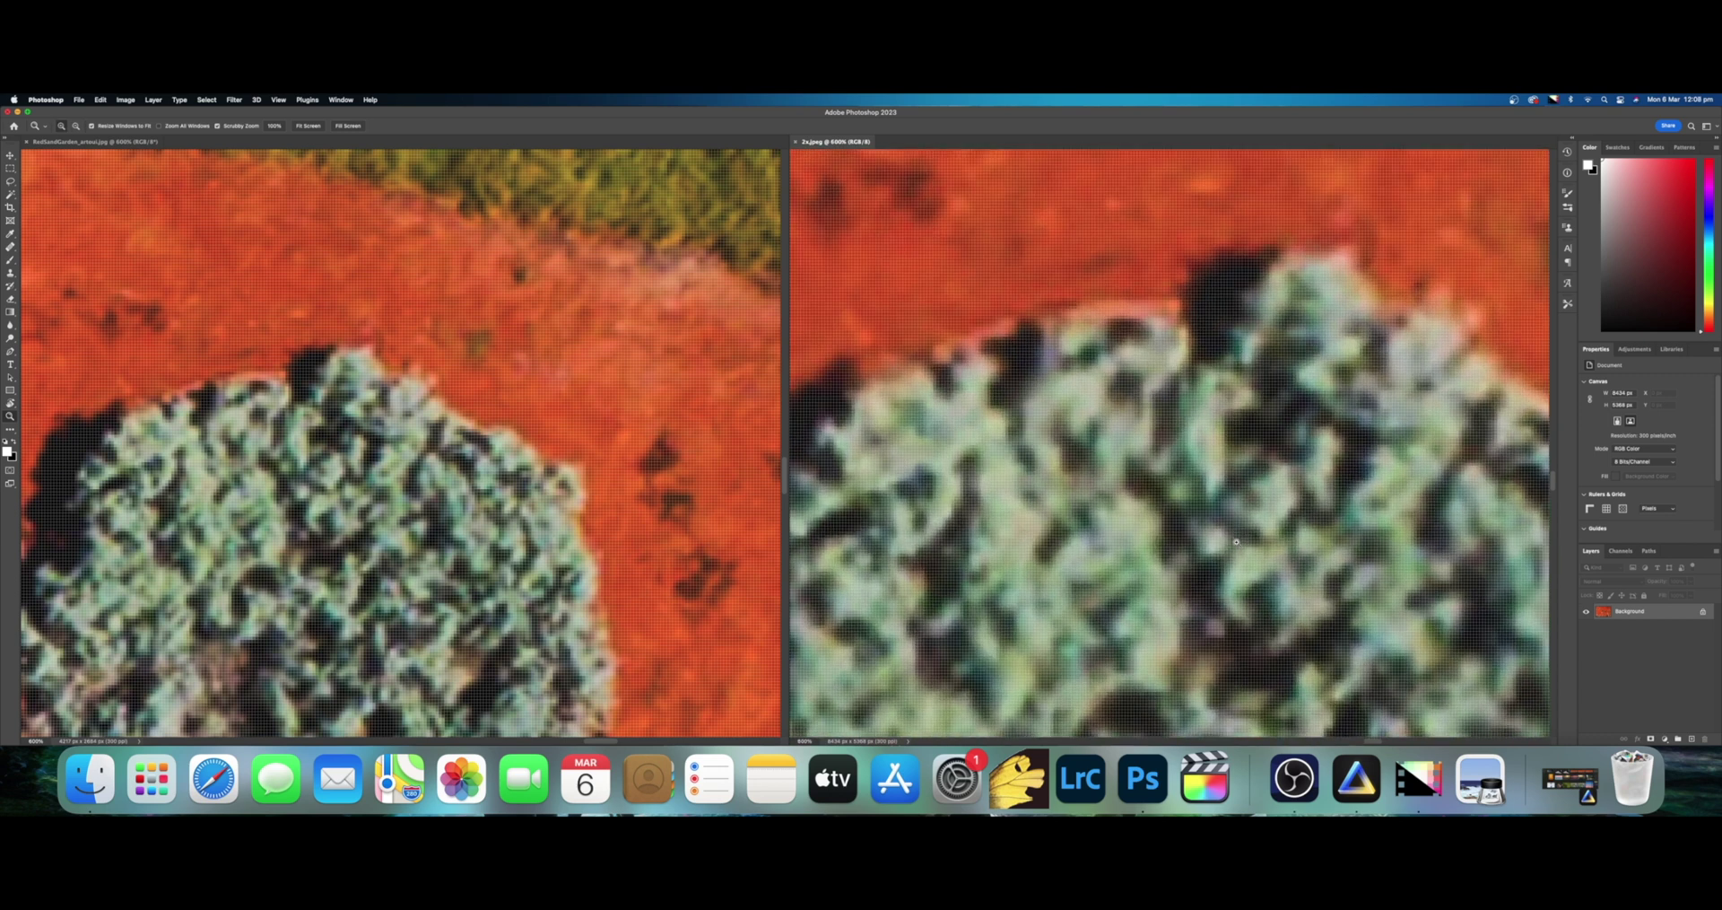
drag(1236, 541, 1233, 576)
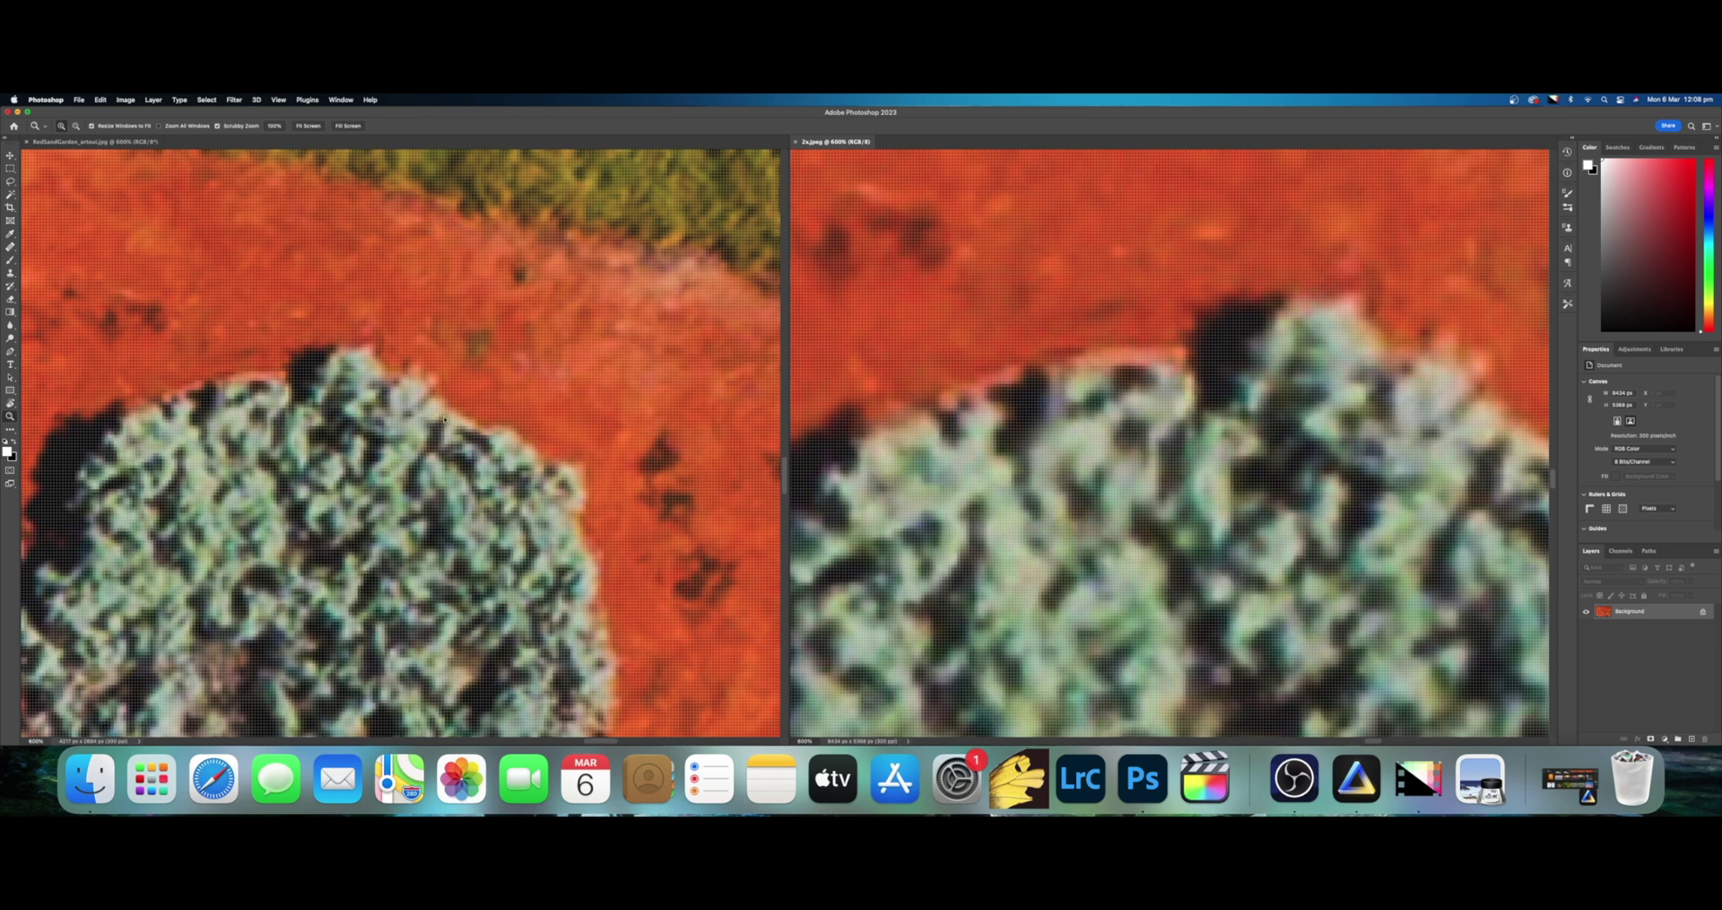
drag(1242, 410, 1077, 427)
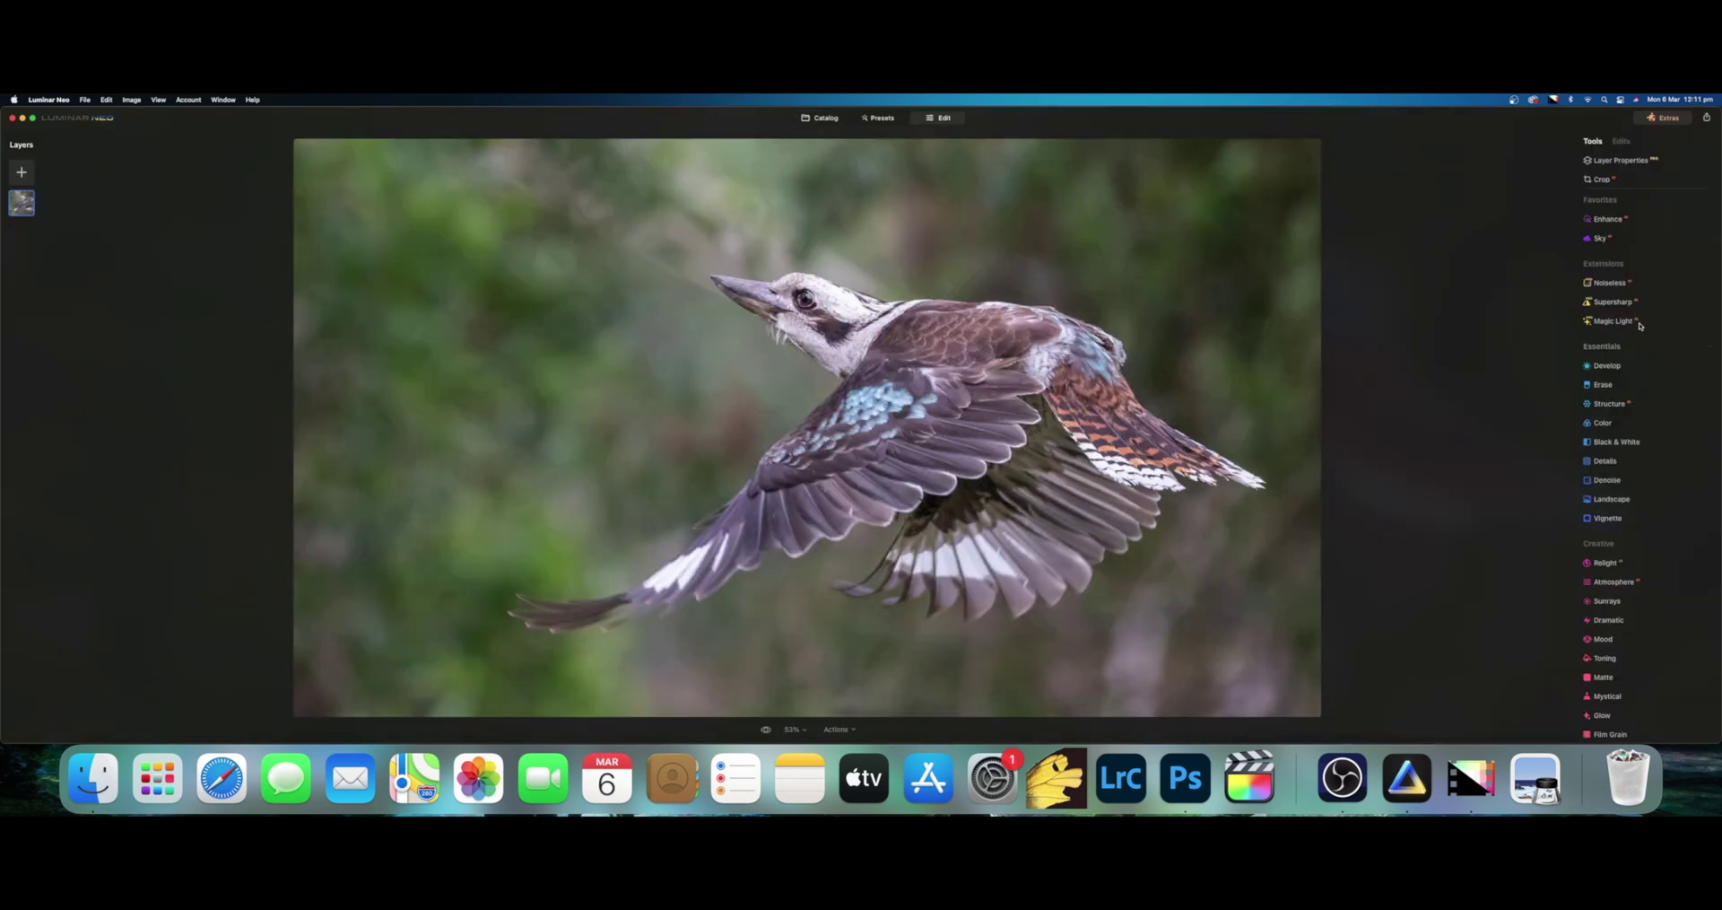
- In Luminar Neo, apply Noiseless at the Middle level to the flying kookaburra photo and inspect the feathers and background
click(1610, 287)
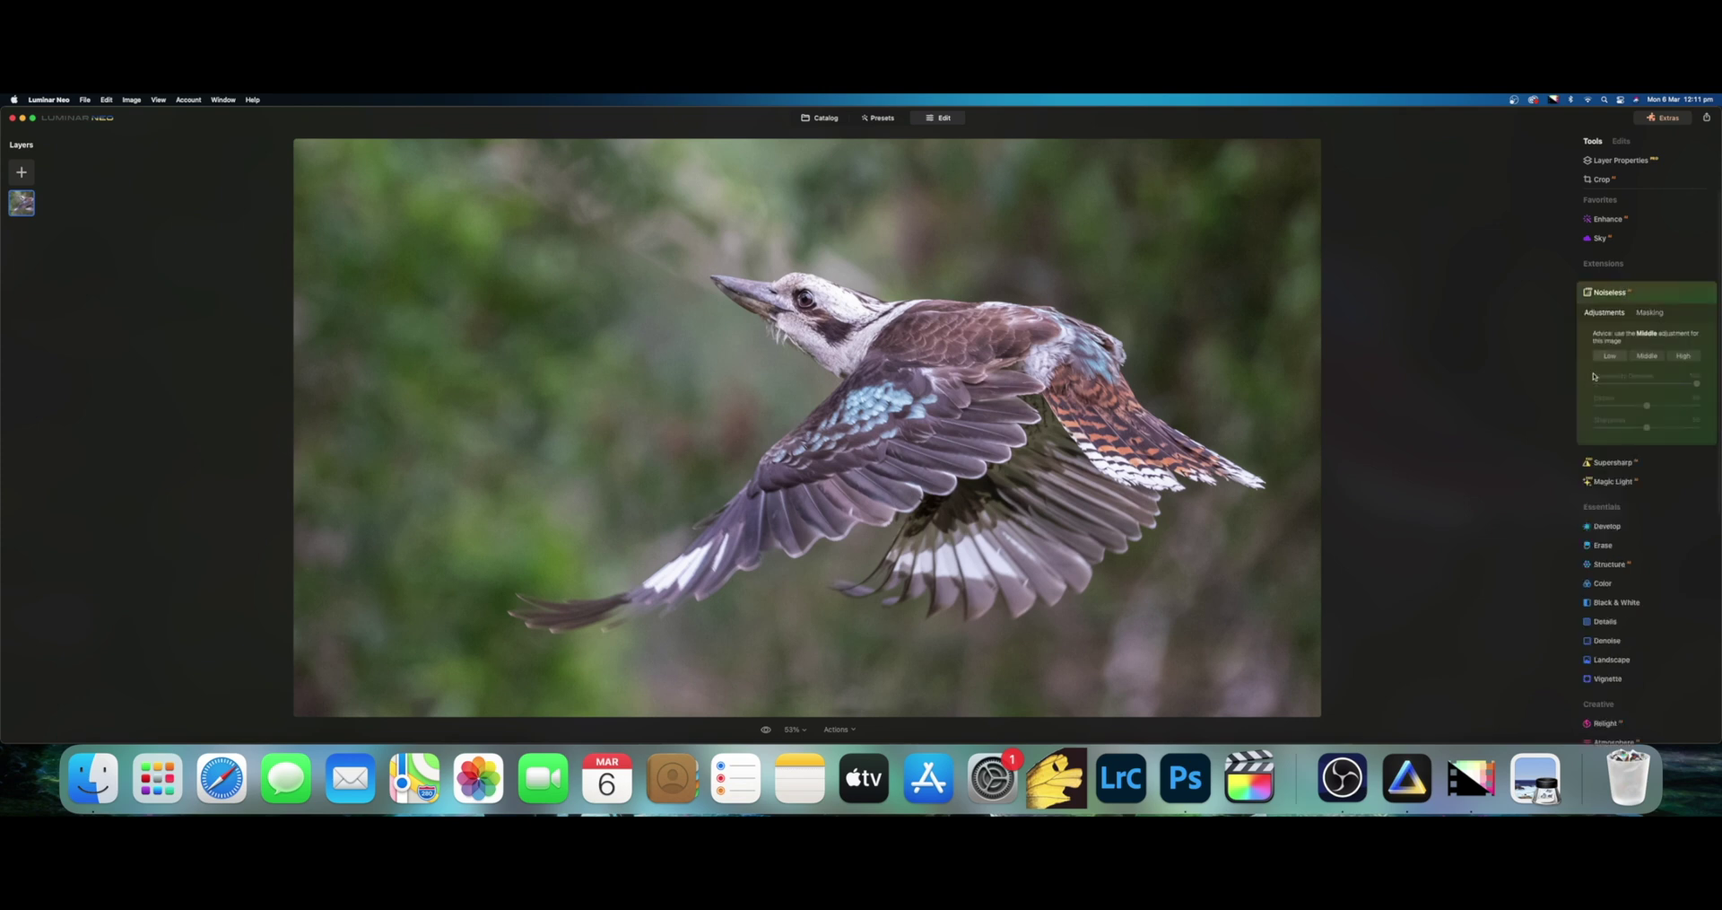
click(1648, 356)
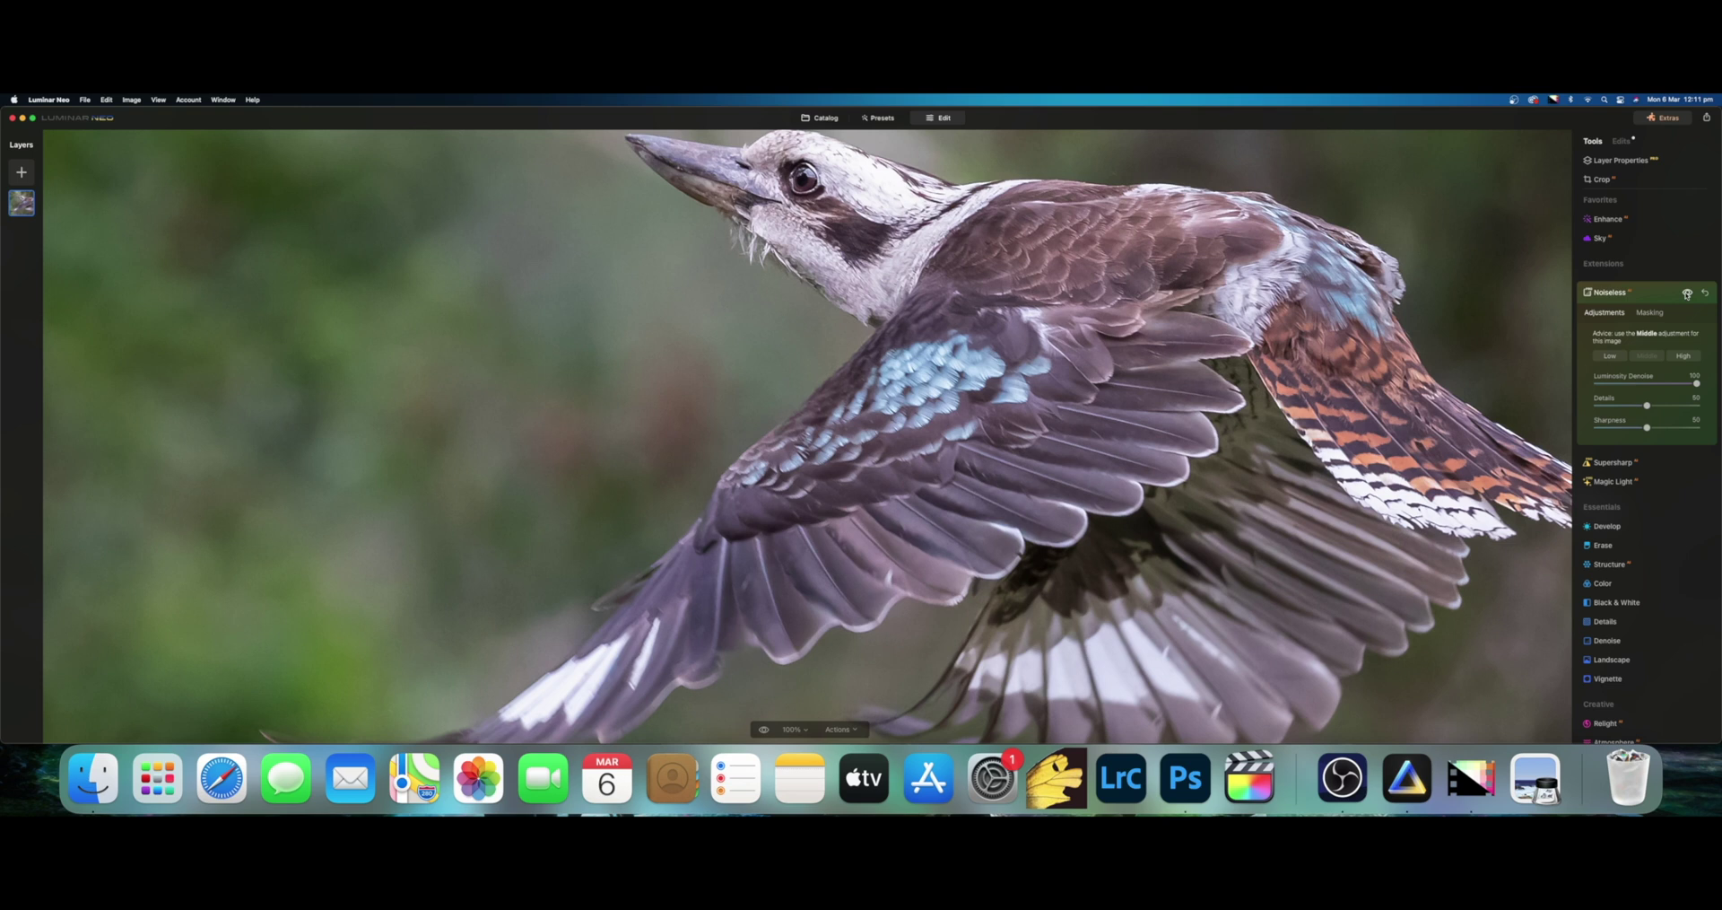
scroll(785, 306, down, 5)
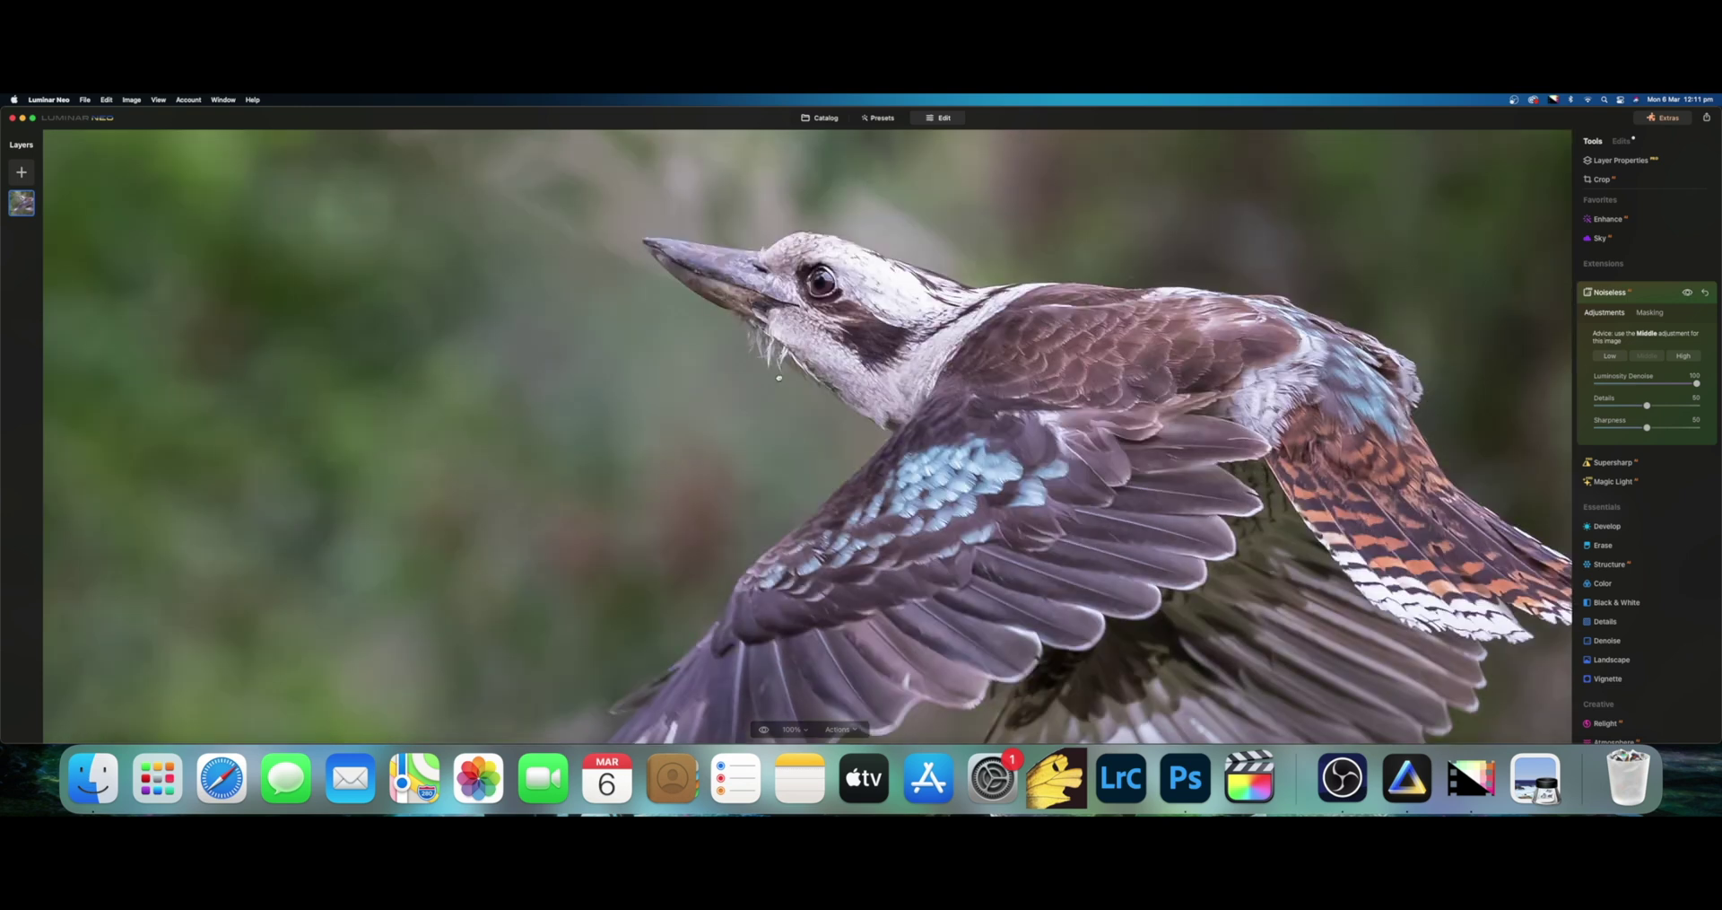
scroll(769, 364, up, 5)
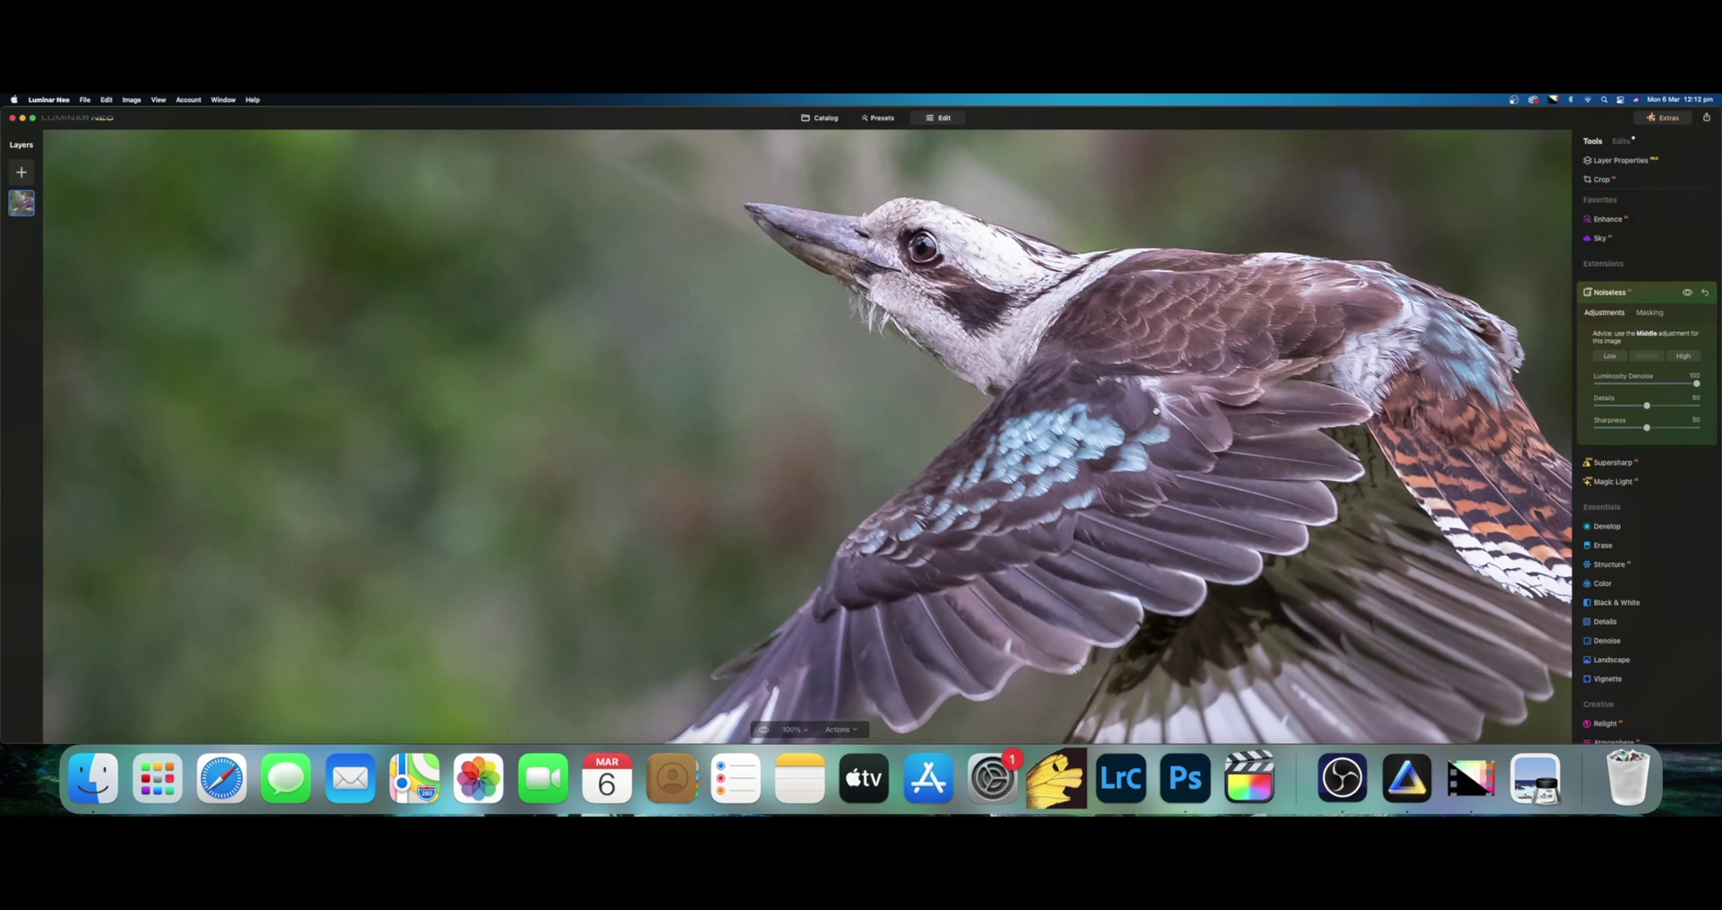
scroll(1151, 416, down, 5)
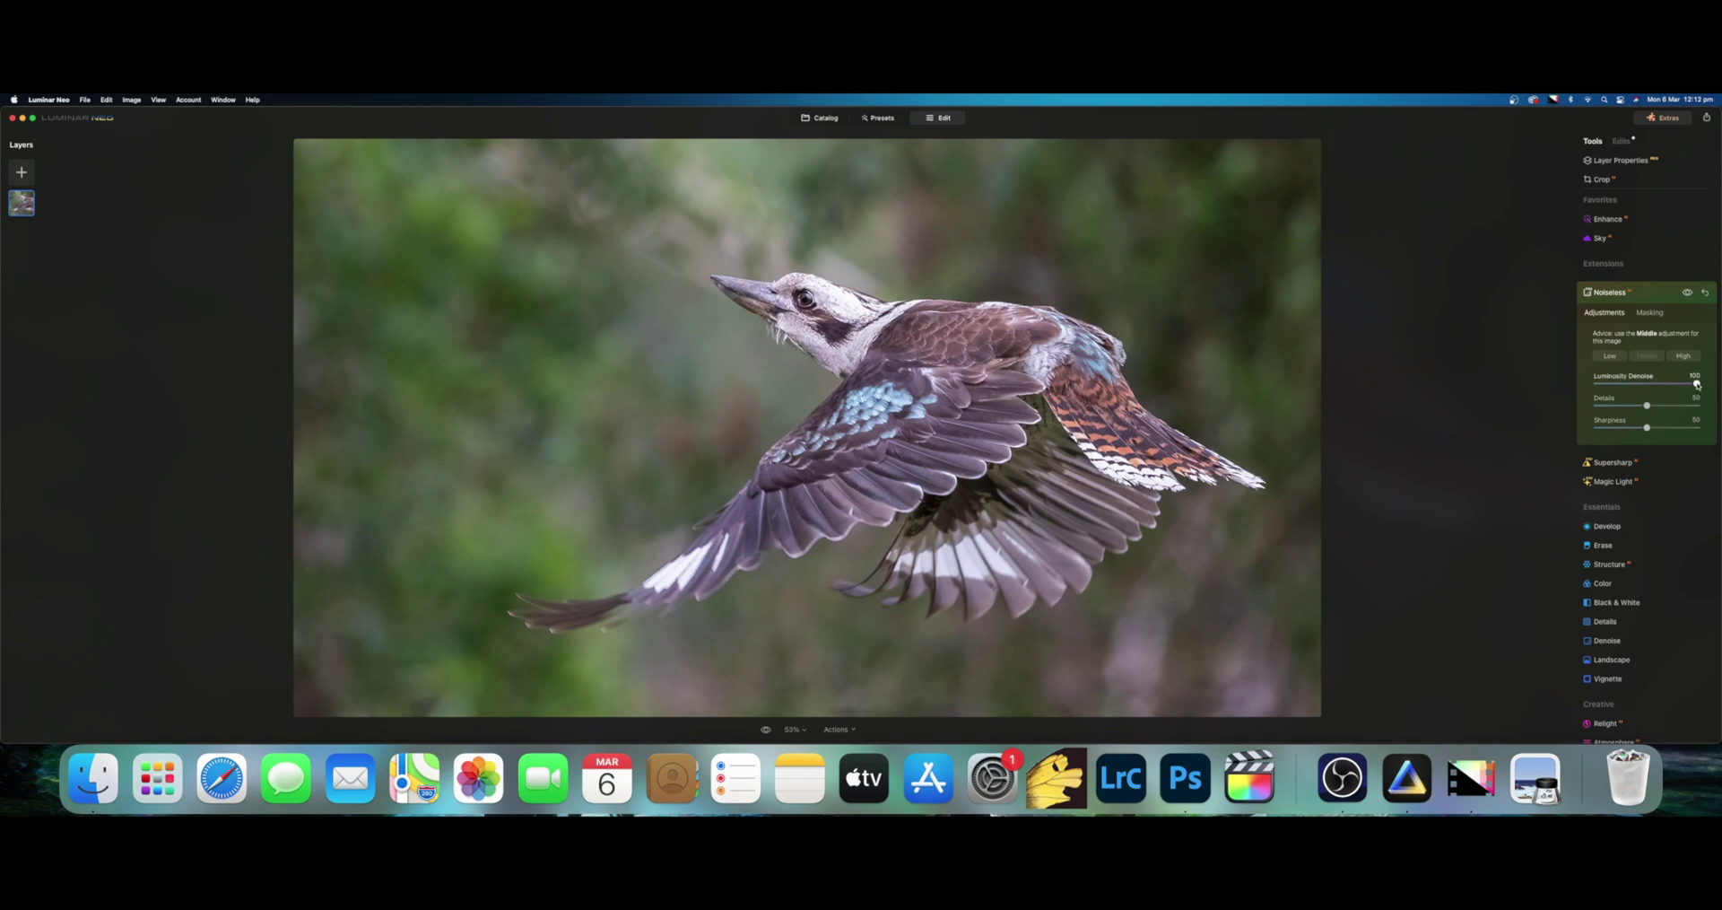
- Try Noiseless with Luminosity Denoise at 0 on the kookaburra photo, and restore the slider to its default of 100
drag(1696, 383, 1561, 380)
scroll(728, 389, up, 5)
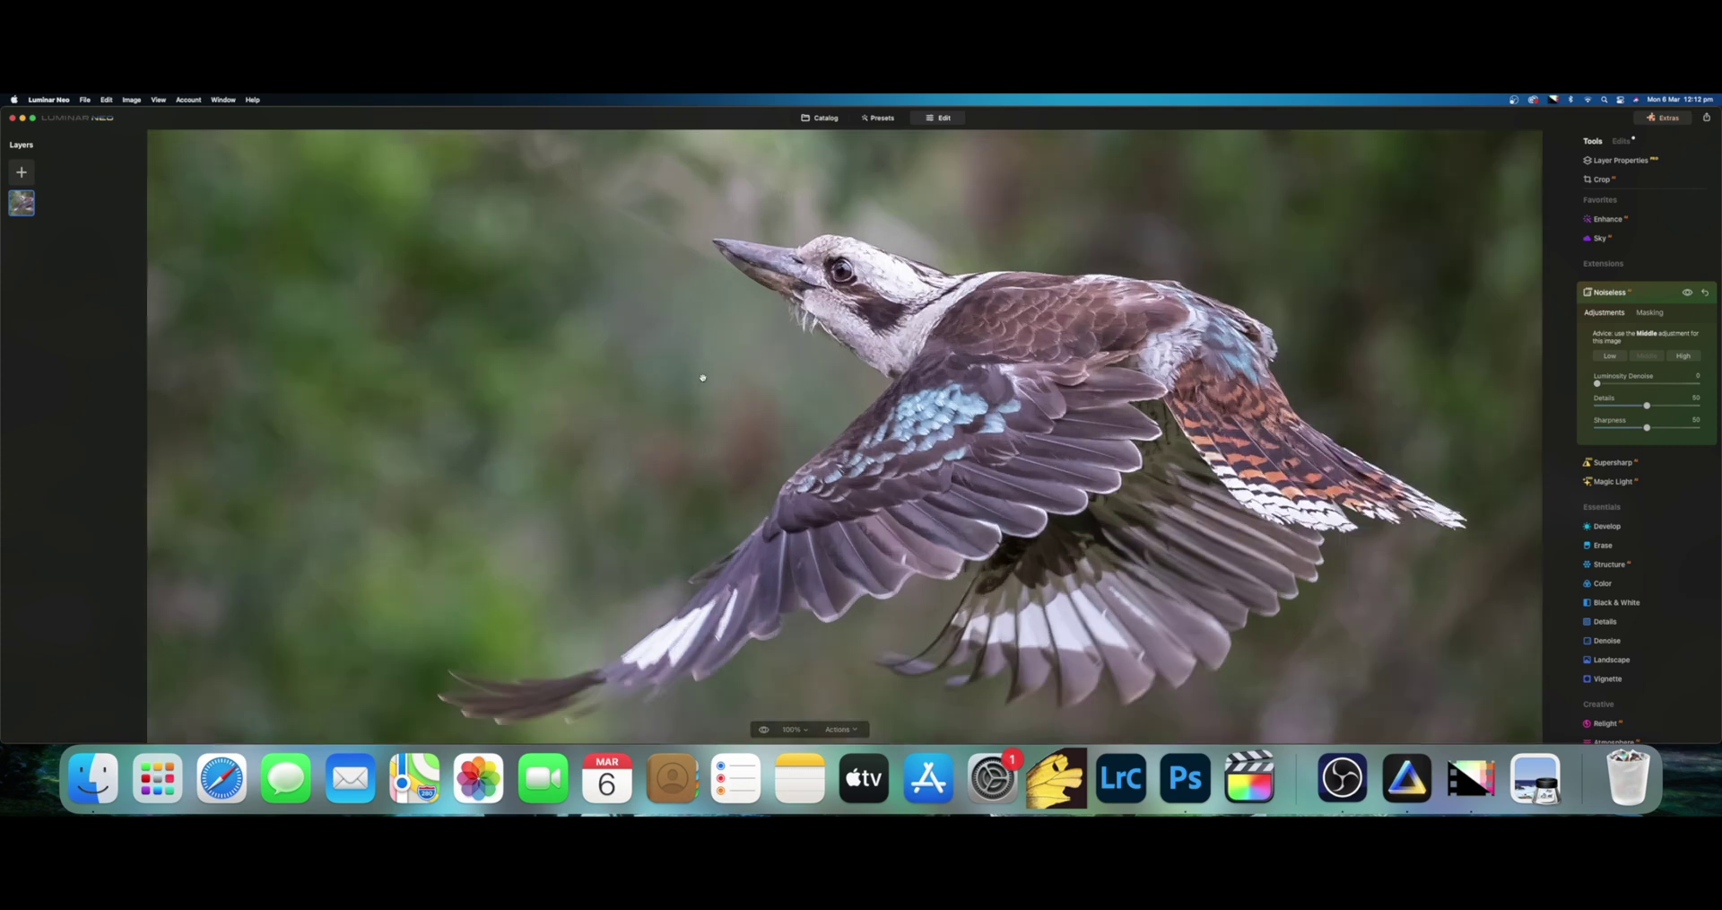
double_click(1623, 383)
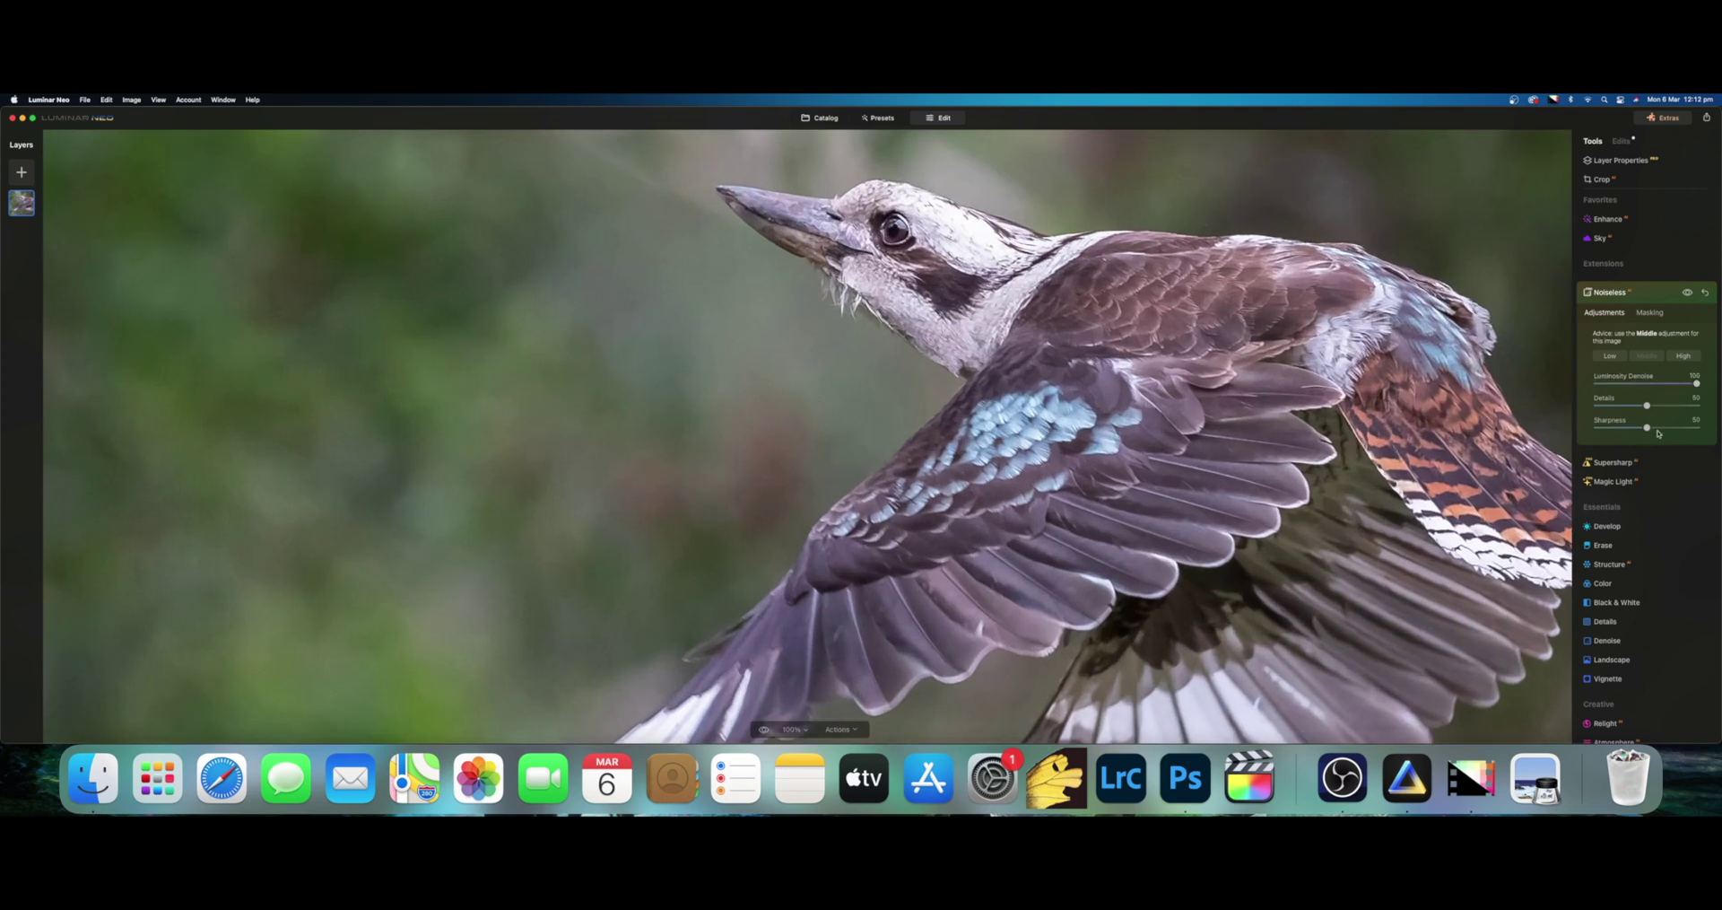
- Set the Noiseless Details and Sharpness values to 60 for the kookaburra photo
drag(1647, 405, 1709, 406)
mouse_move(1698, 408)
mouse_down()
mouse_move(1653, 410)
mouse_move(1698, 428)
mouse_up()
drag(1694, 429, 1658, 429)
click(1186, 413)
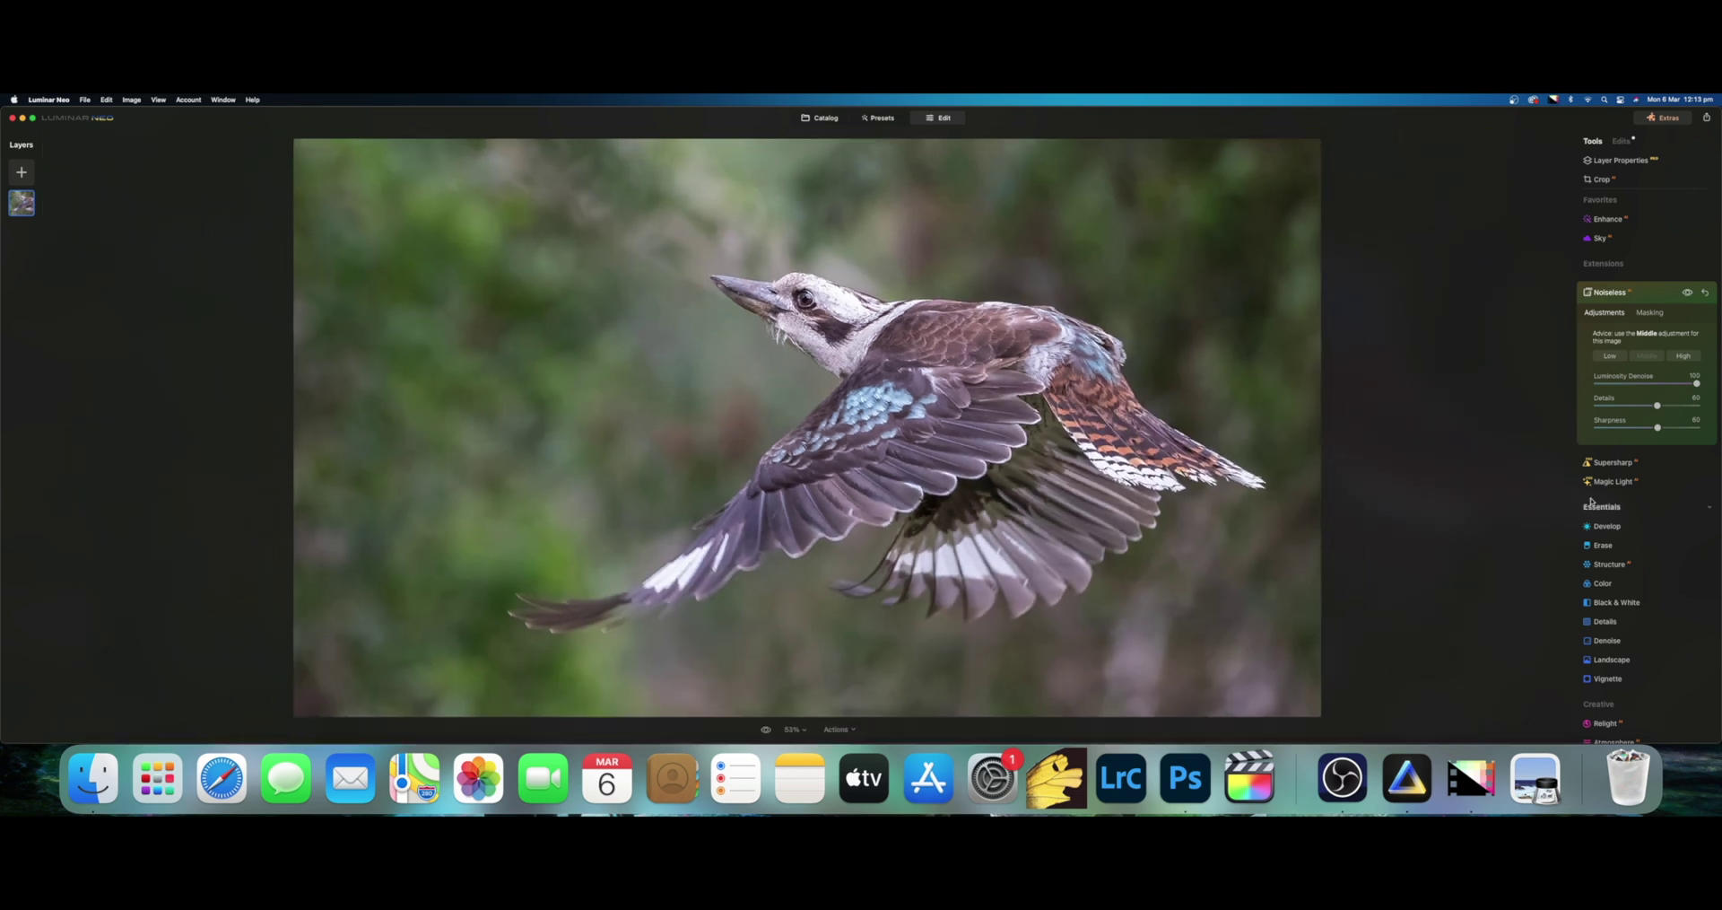
- Try Supersharp on the kookaburra photo at the Low level with the Universal mode
click(1639, 293)
click(1637, 303)
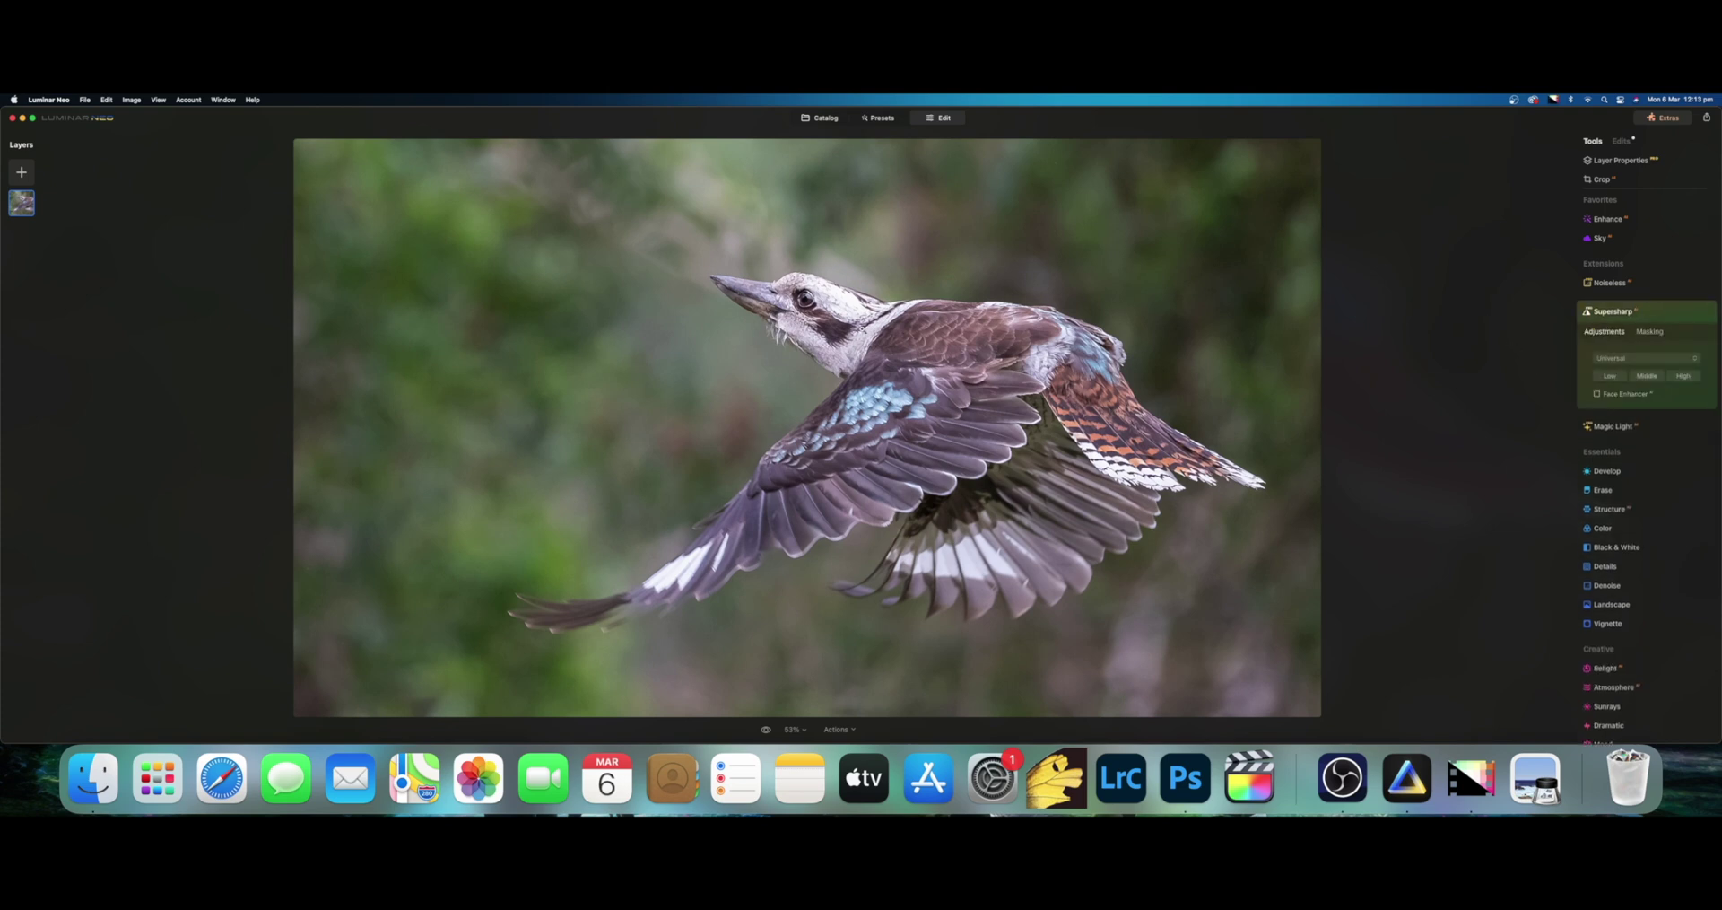
click(832, 310)
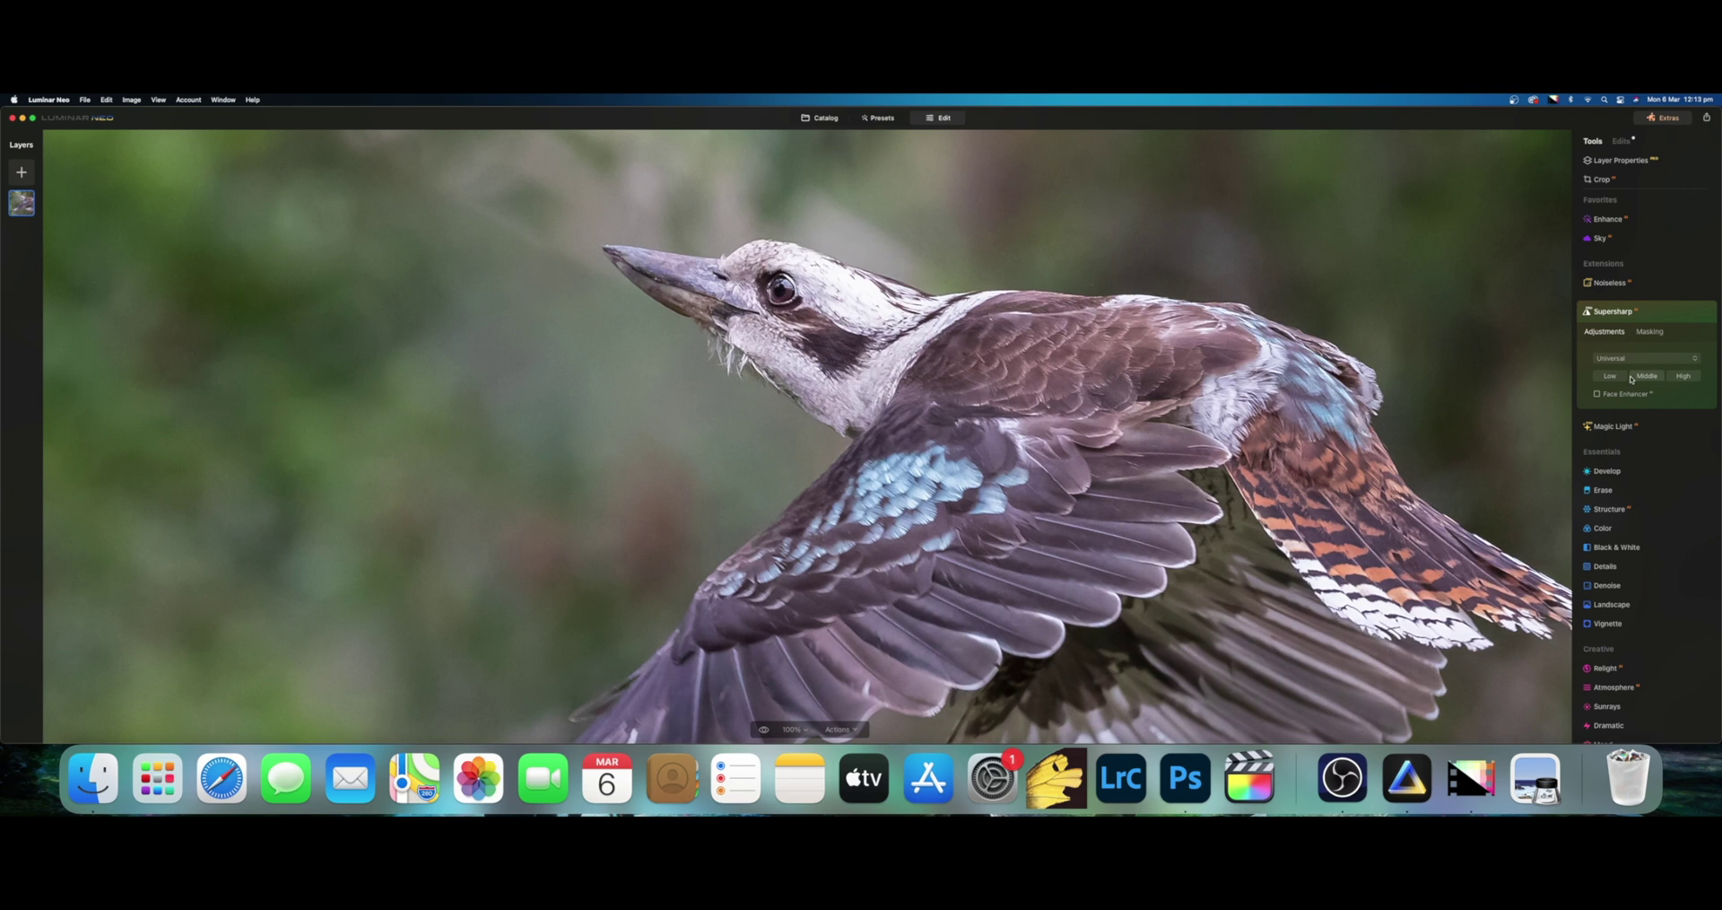
click(1611, 376)
double_click(1148, 488)
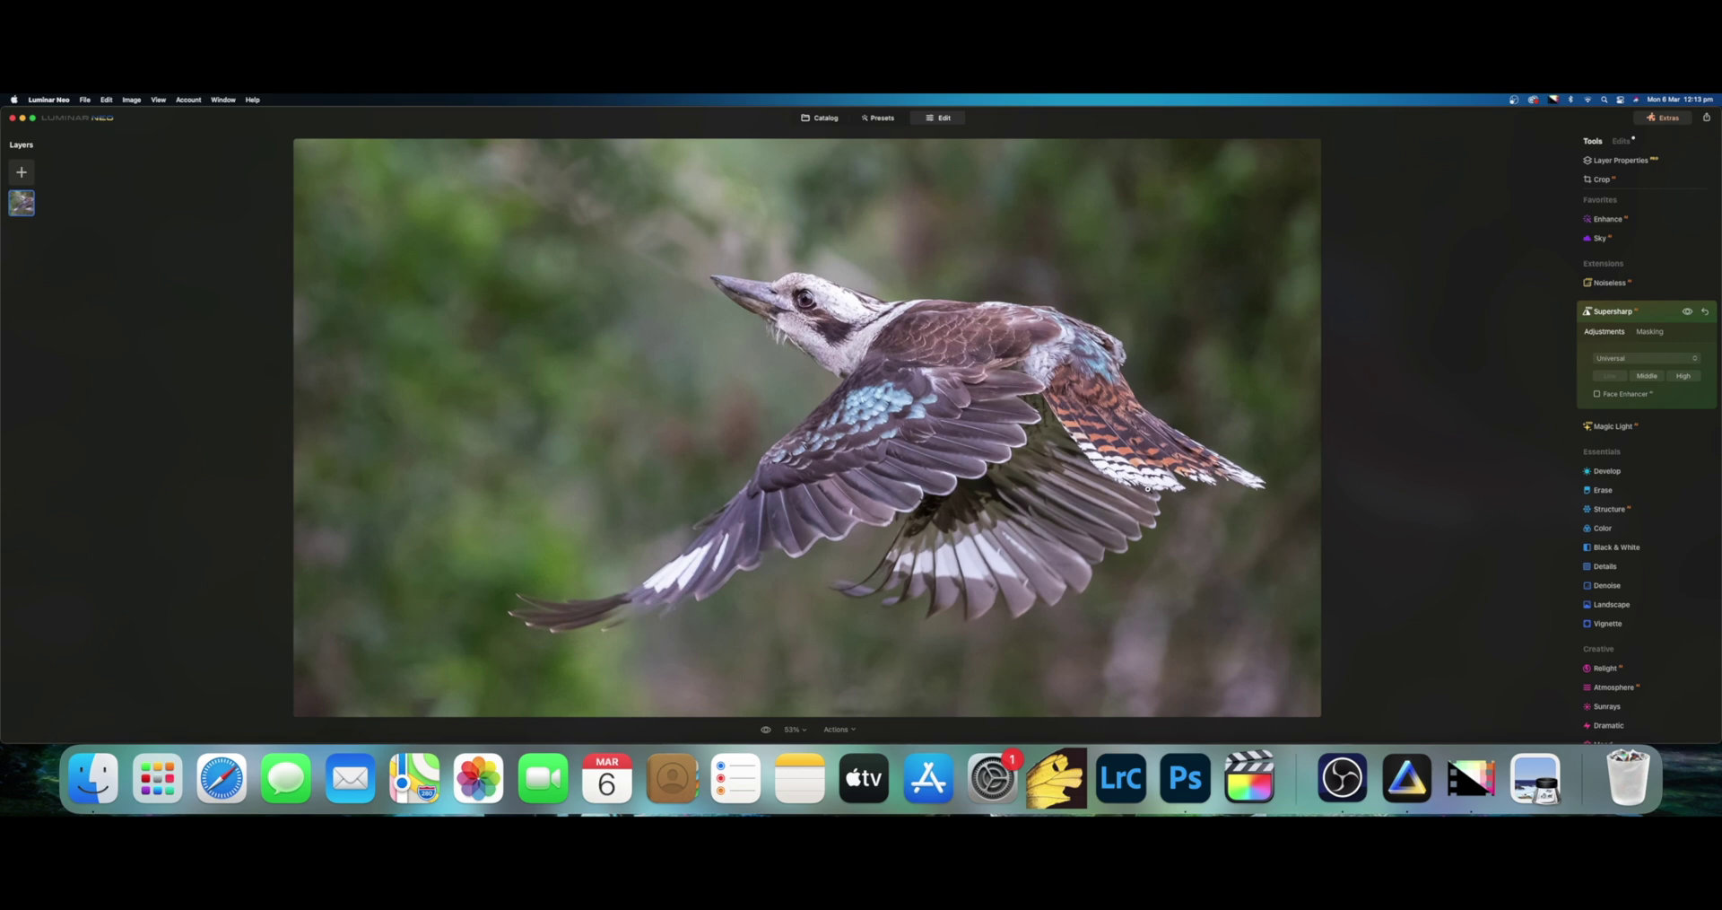
- Apply Supersharp in Motion Blur mode at the Low level and inspect the kookaburra's head and feathers up close
double_click(915, 455)
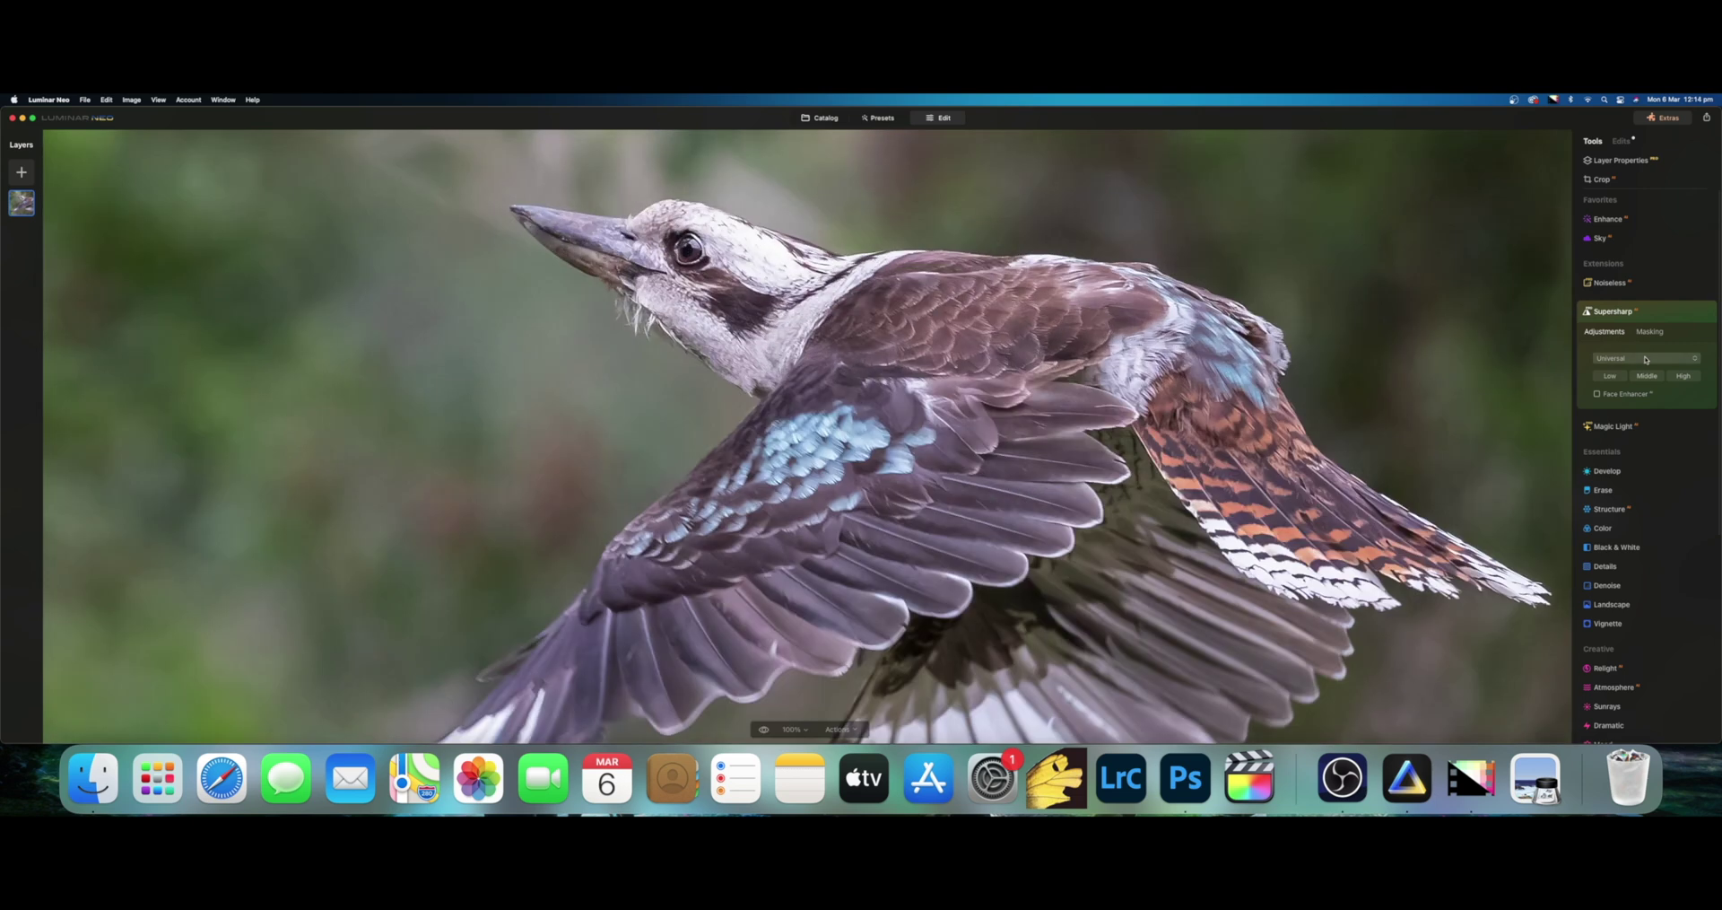
click(1646, 358)
click(1631, 371)
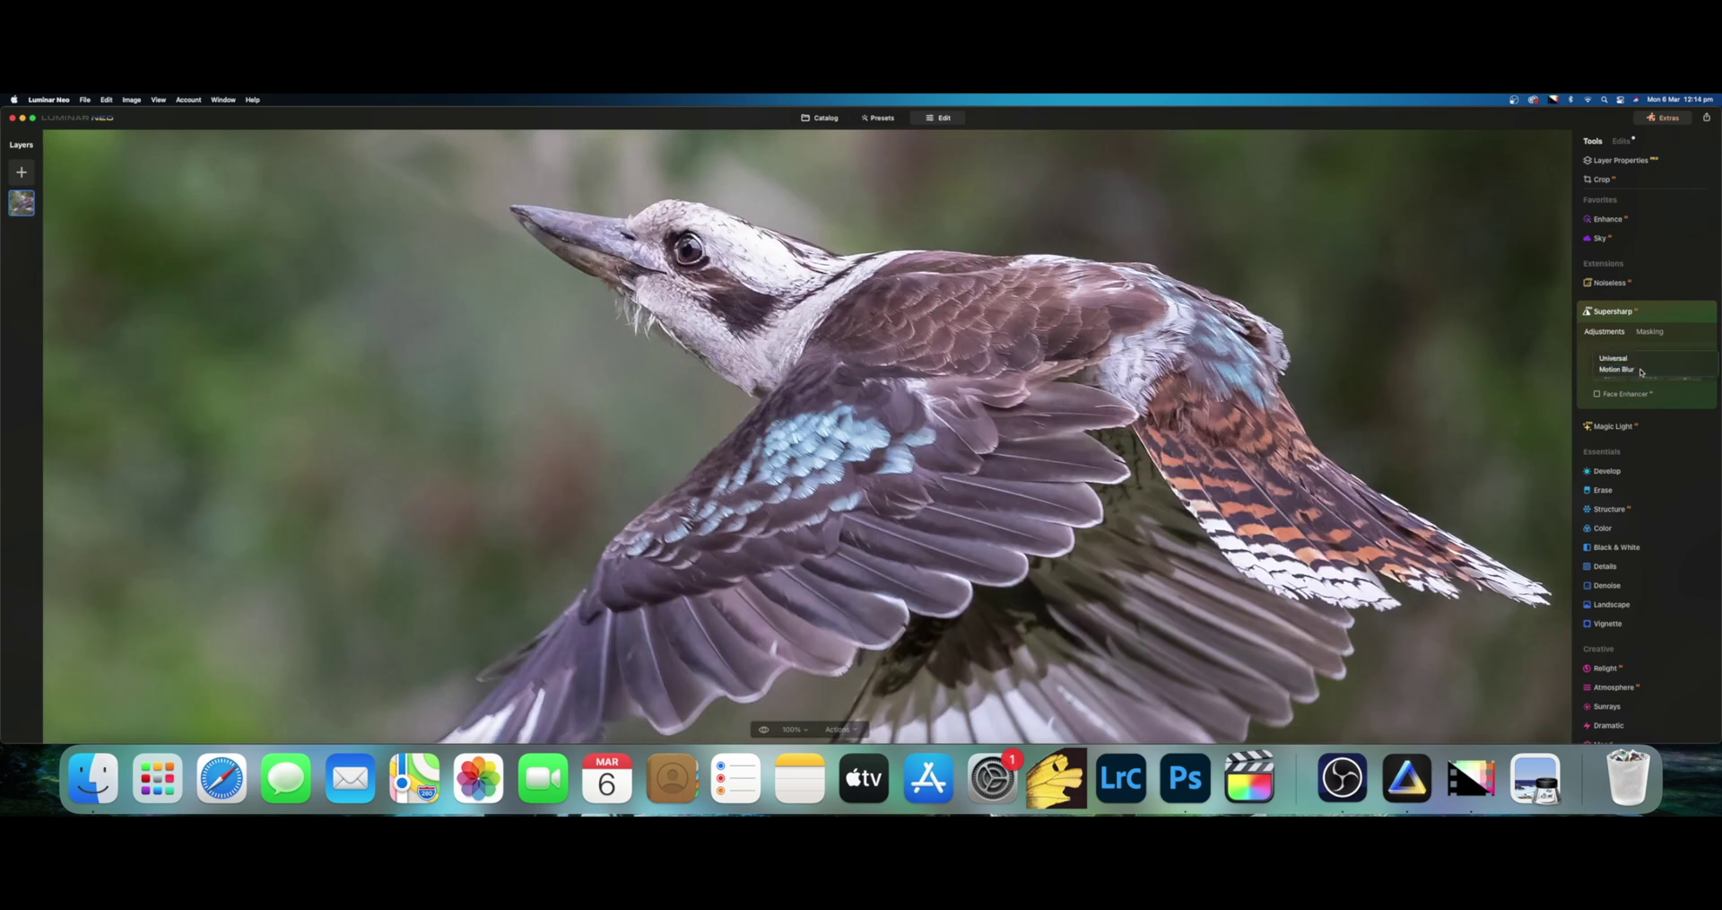
click(1614, 379)
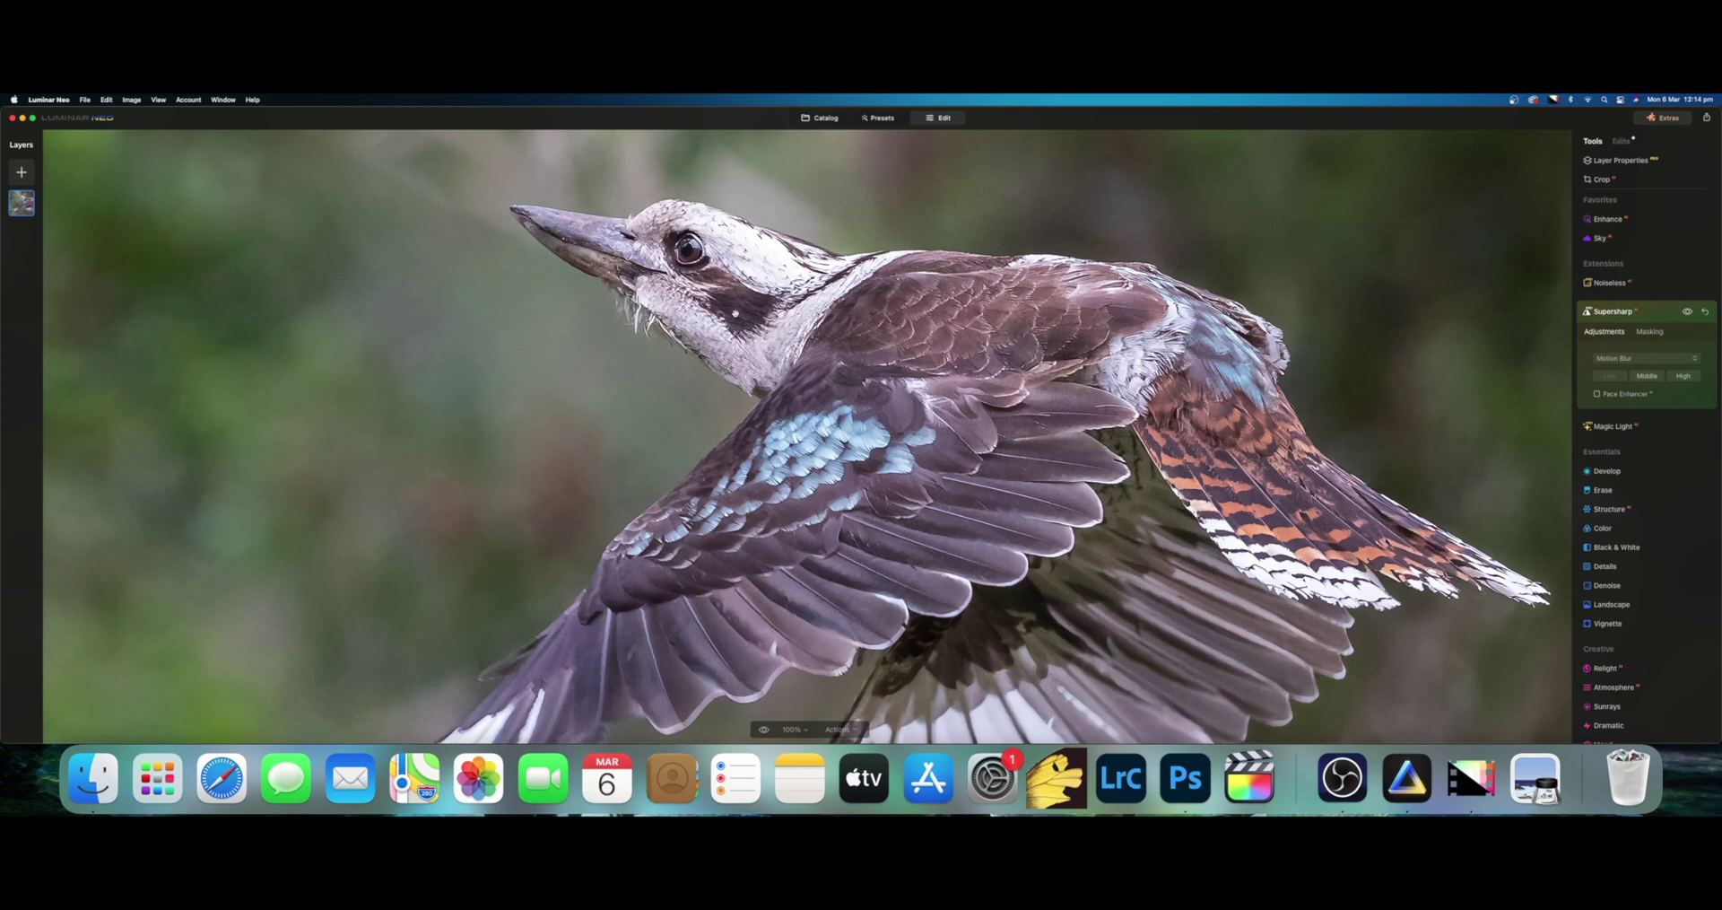
click(735, 313)
click(734, 314)
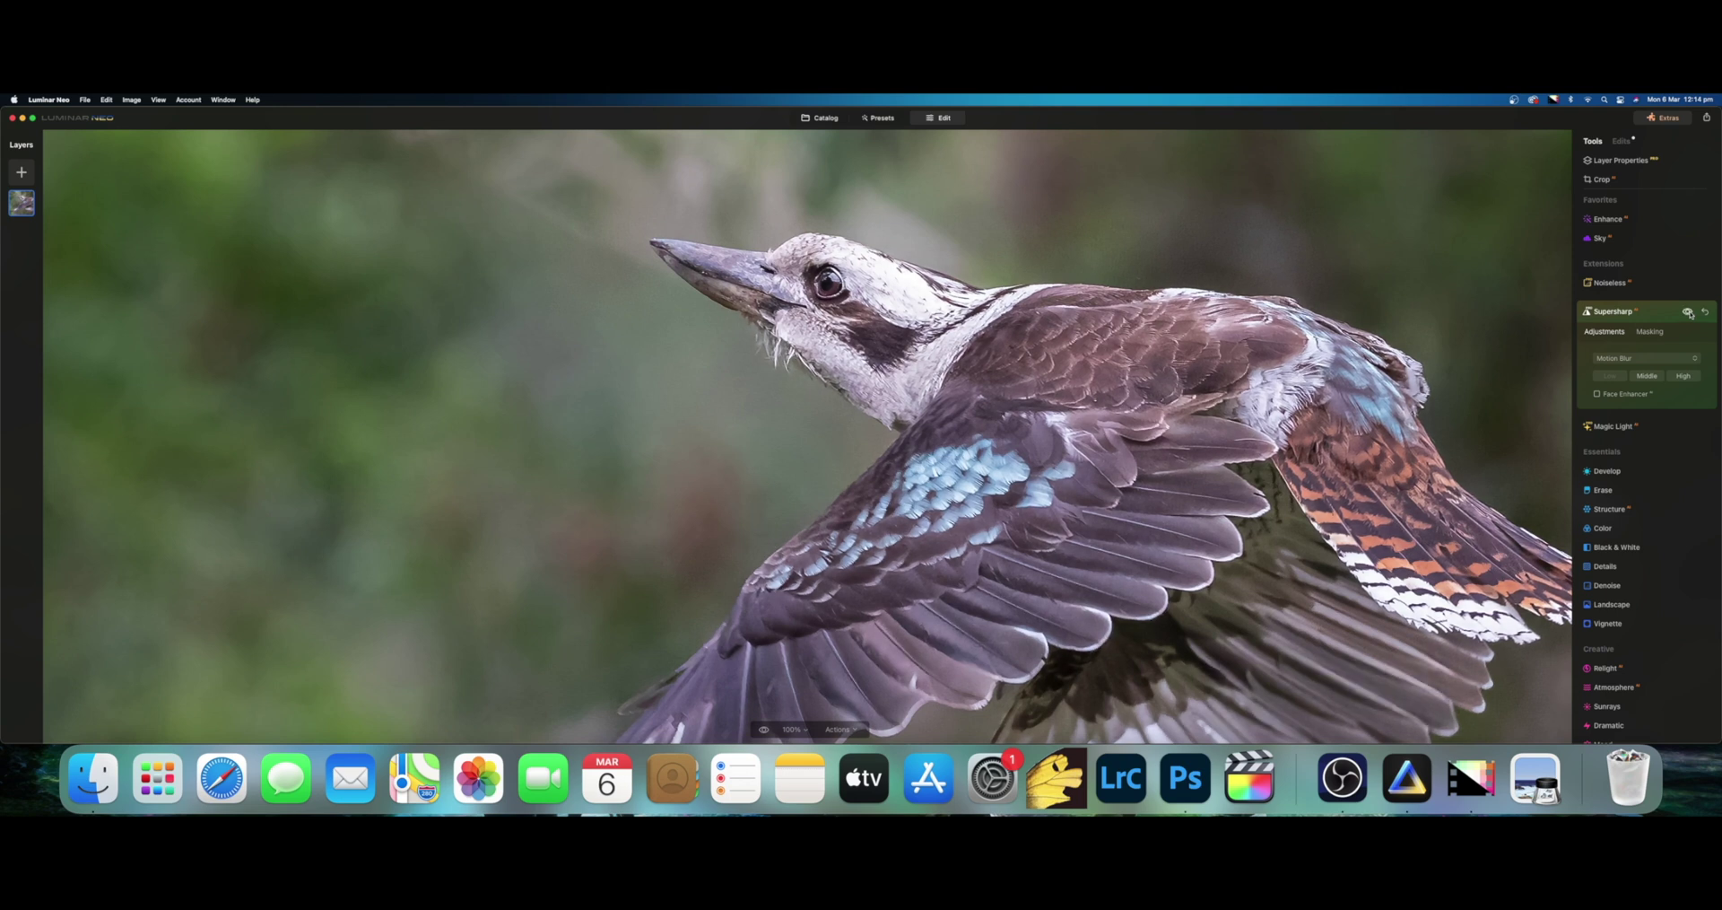
click(1088, 330)
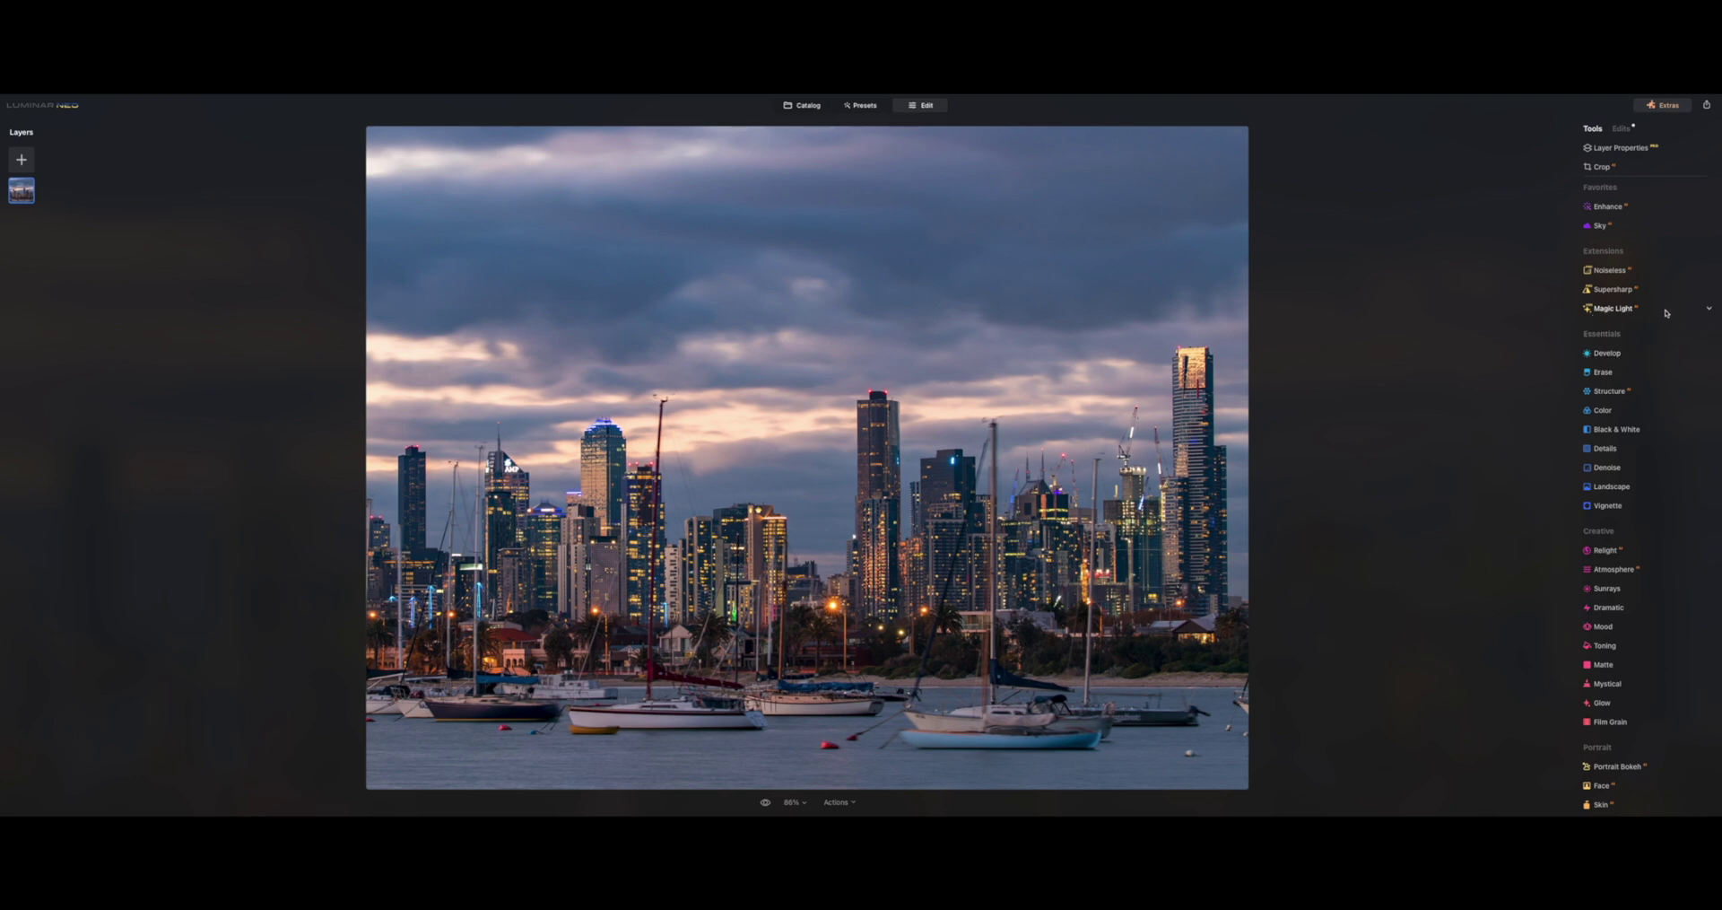
- Apply Magic Light to the city skyline photo with intensity 100 and size about 96, and enlarge the view of the lights
click(1610, 309)
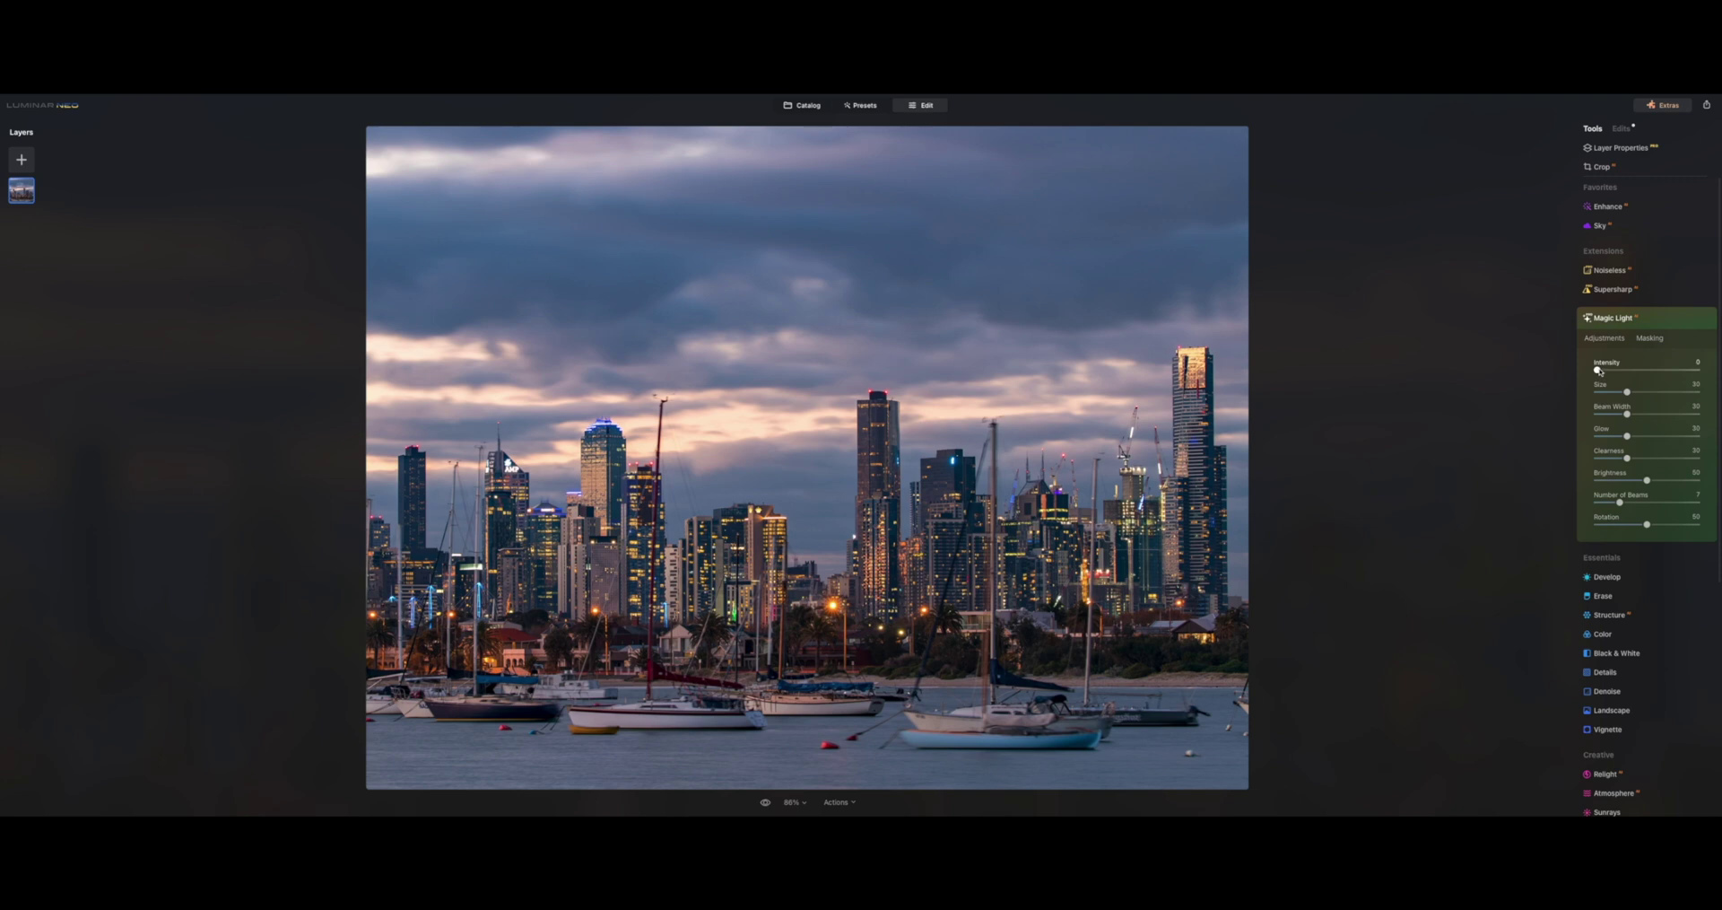
drag(1598, 369, 1650, 377)
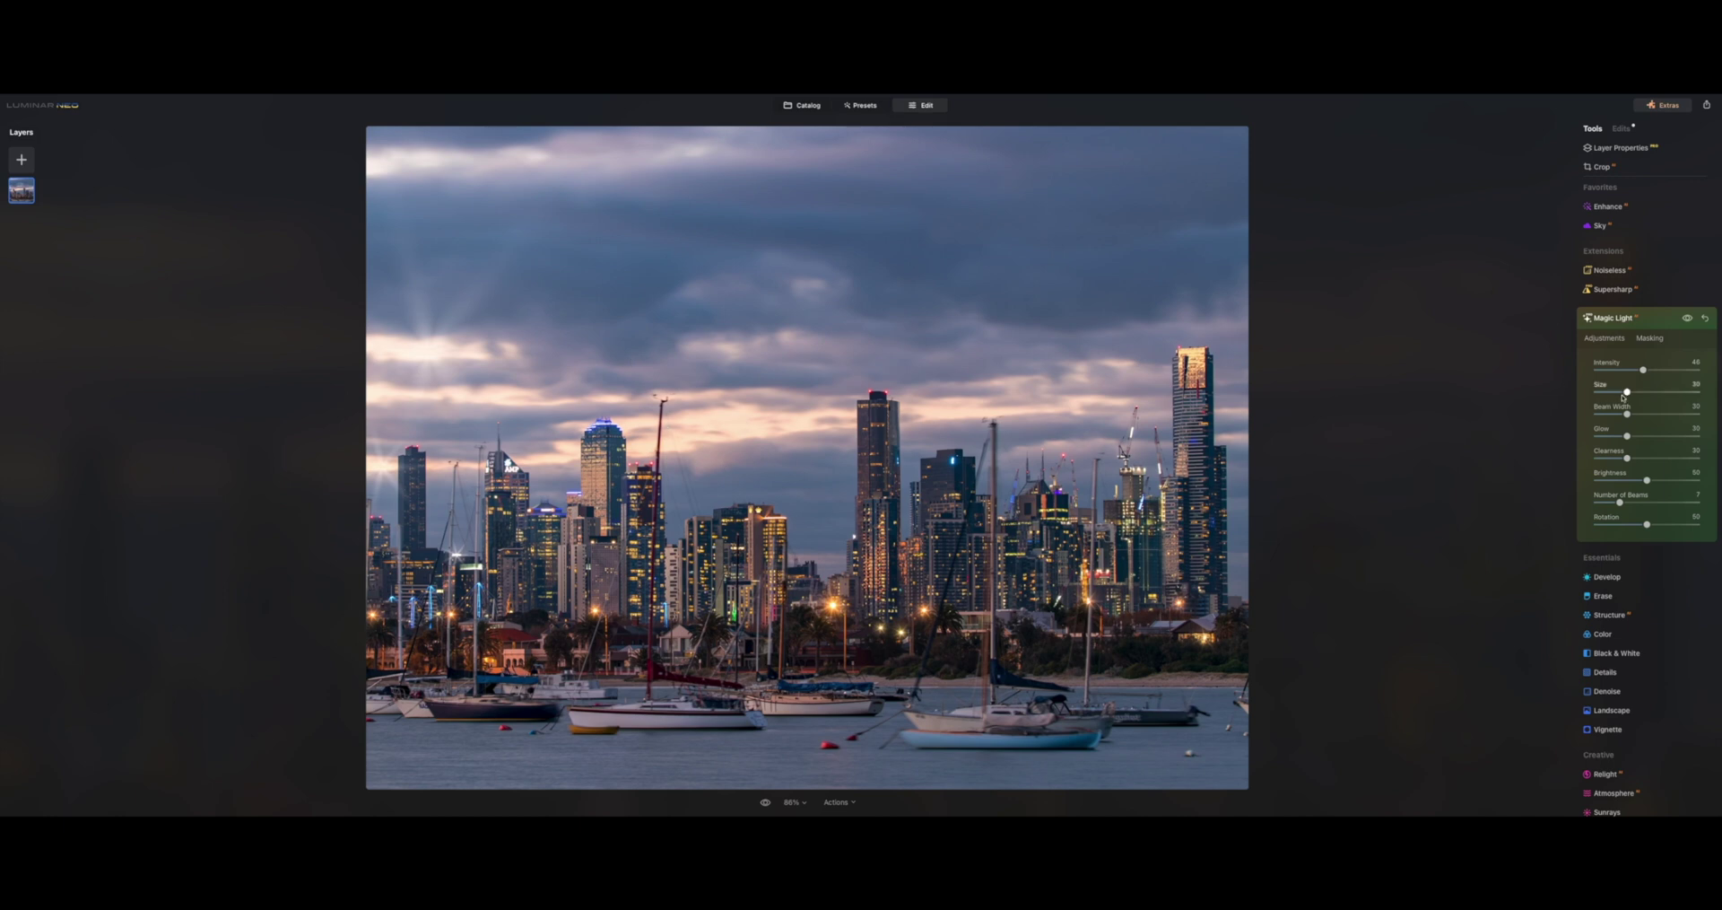
drag(1627, 392, 1692, 393)
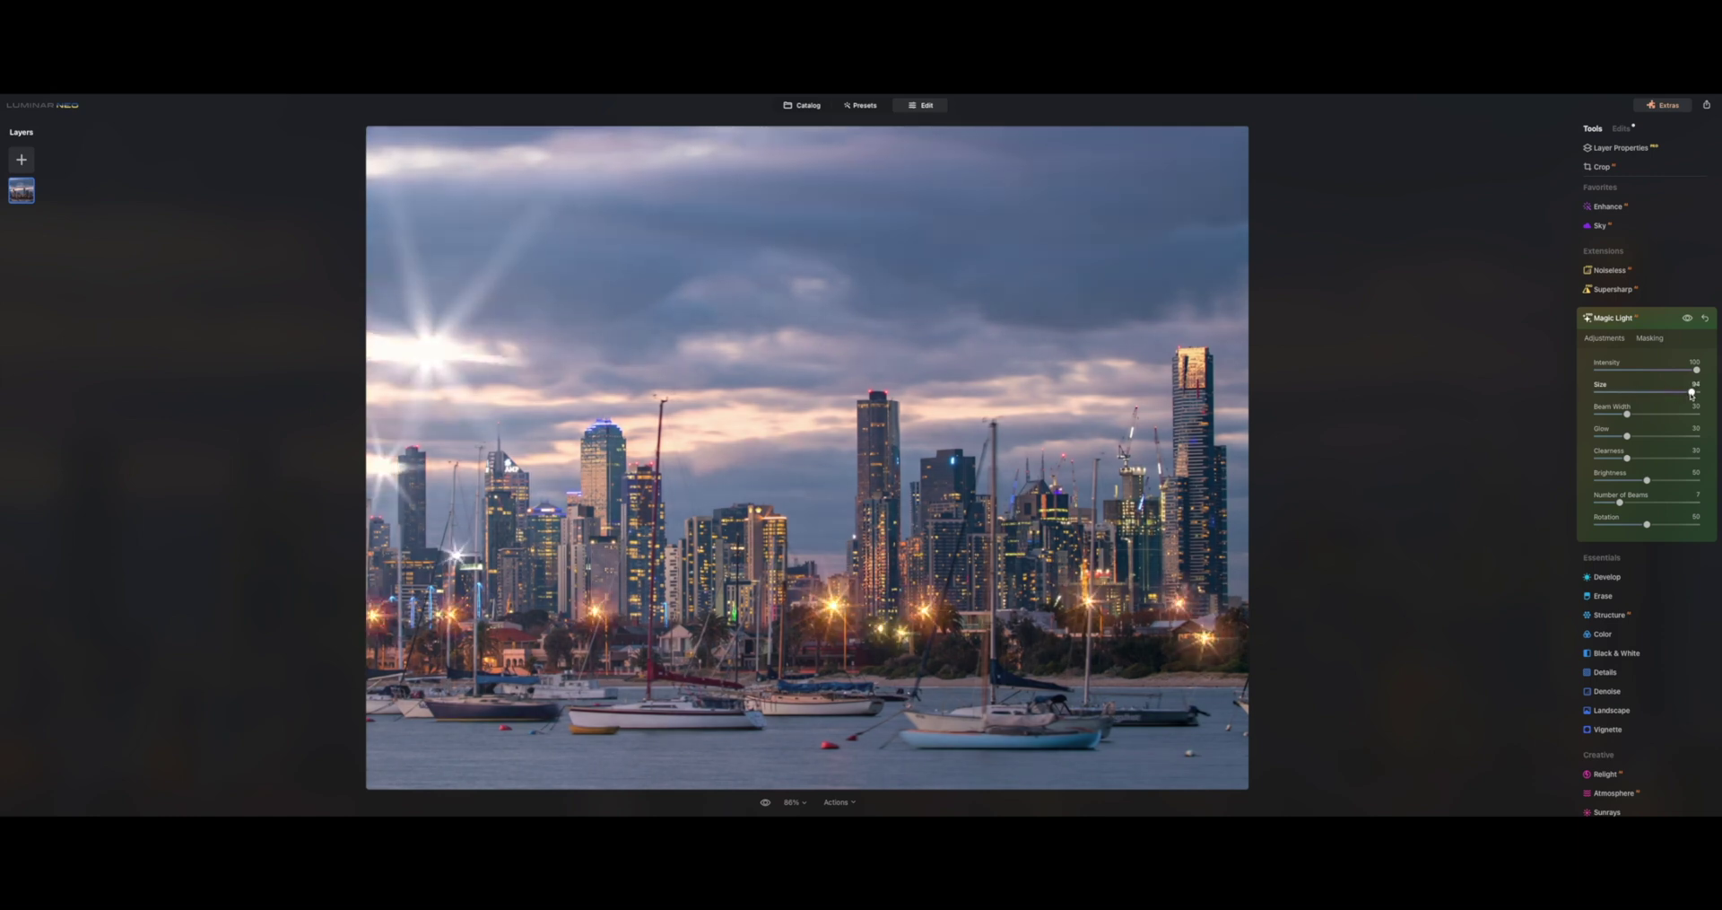
double_click(952, 627)
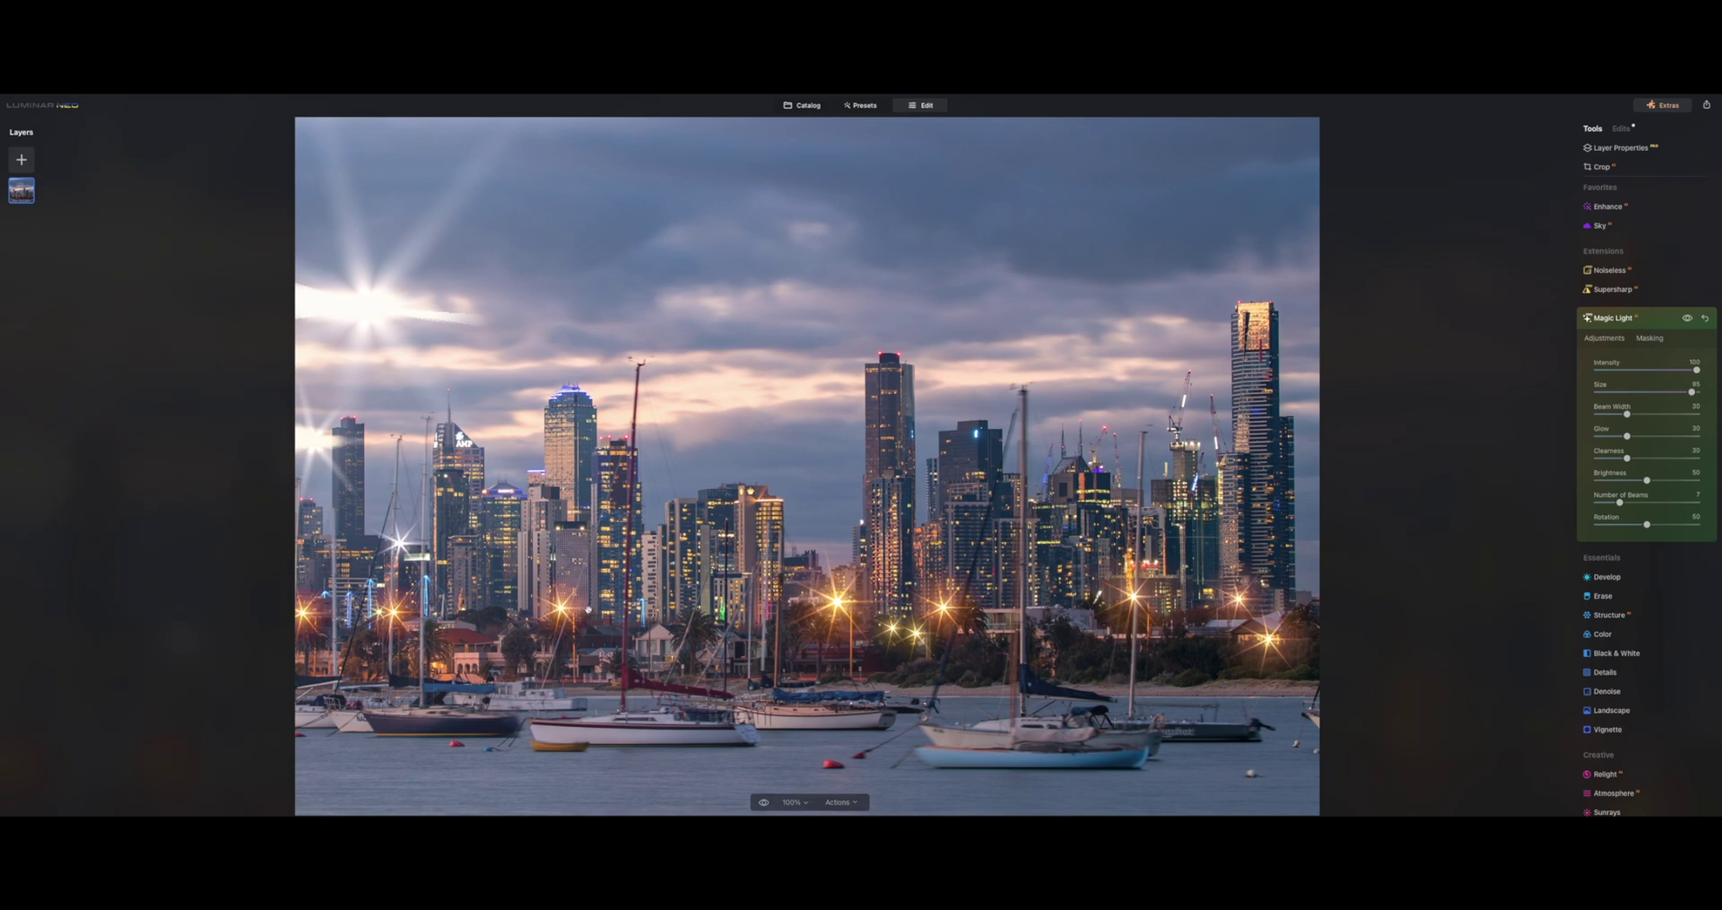
- Set Magic Light's intensity to 43, size to 30 and beam width to about 98, inspecting the street lamps at 300%
drag(1670, 370, 1697, 414)
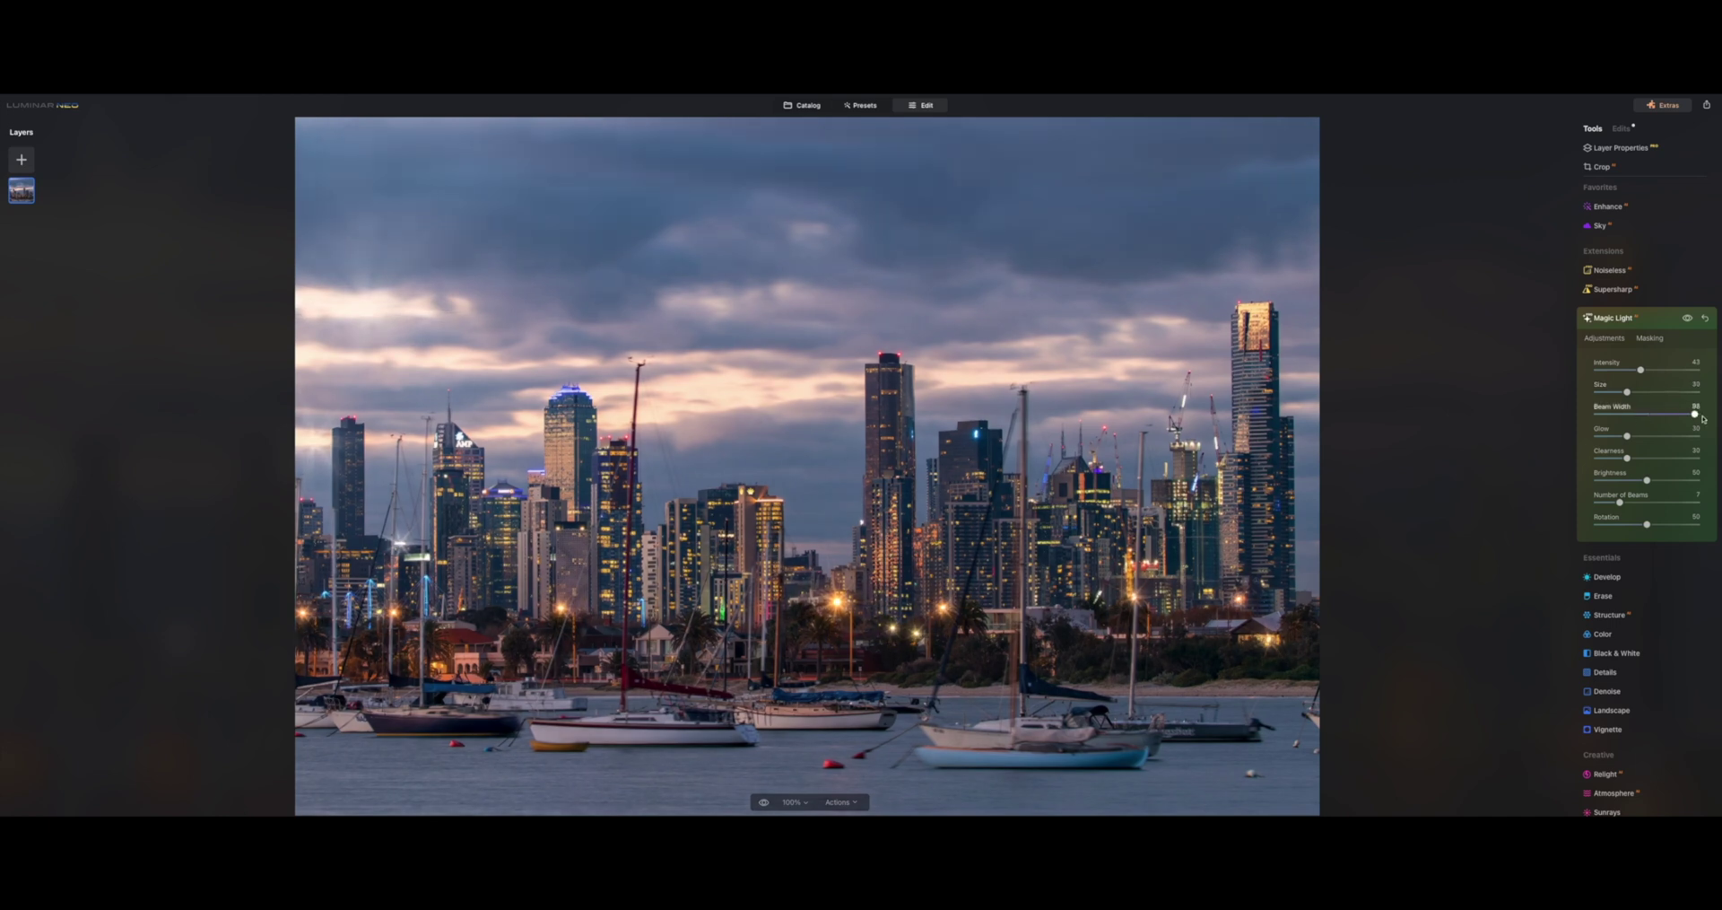
click(796, 802)
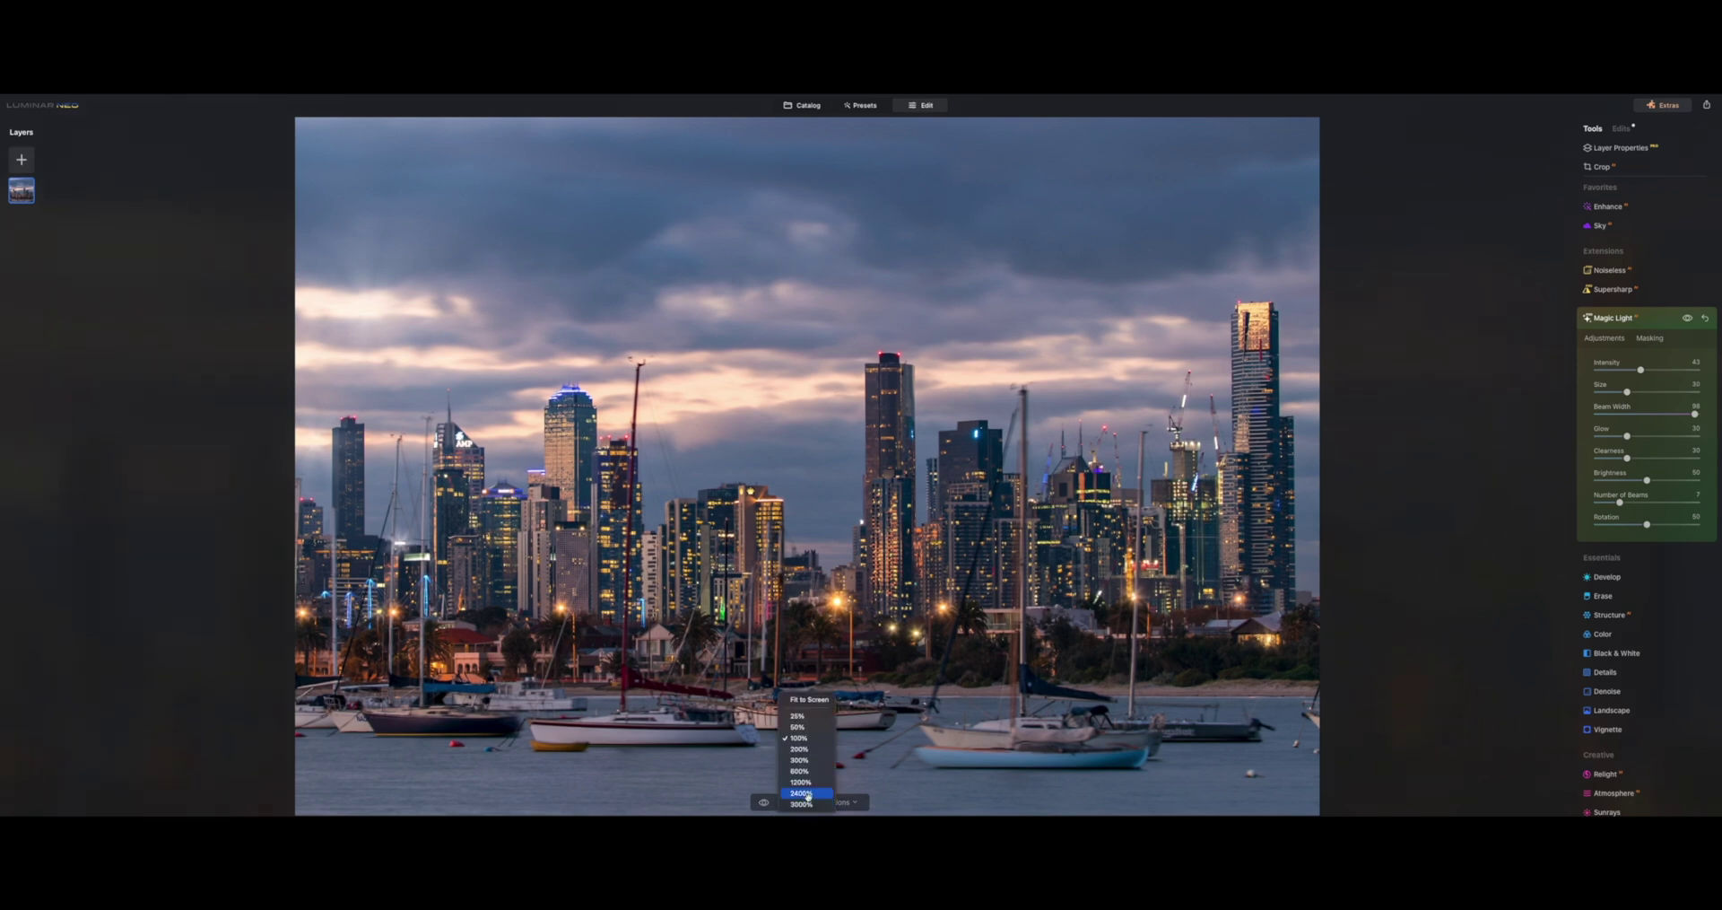
click(815, 759)
drag(875, 702, 827, 337)
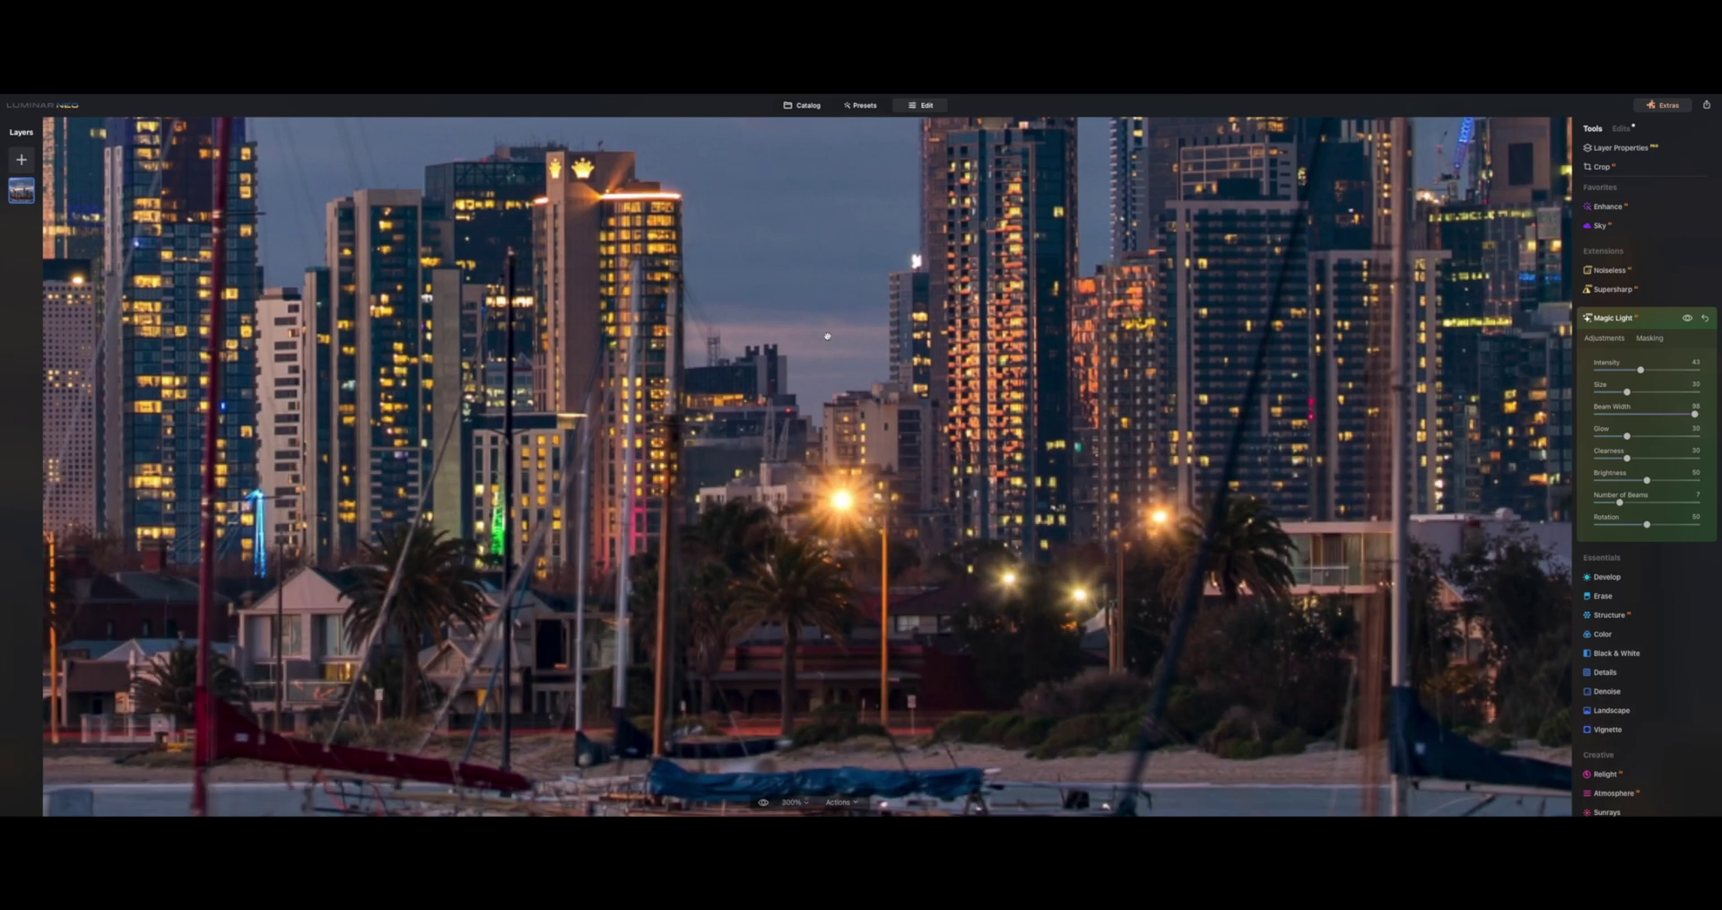
- Compare a wider beam of about 77 with the default, keep beam width at 30, and set glow and clearness to 100
double_click(1695, 414)
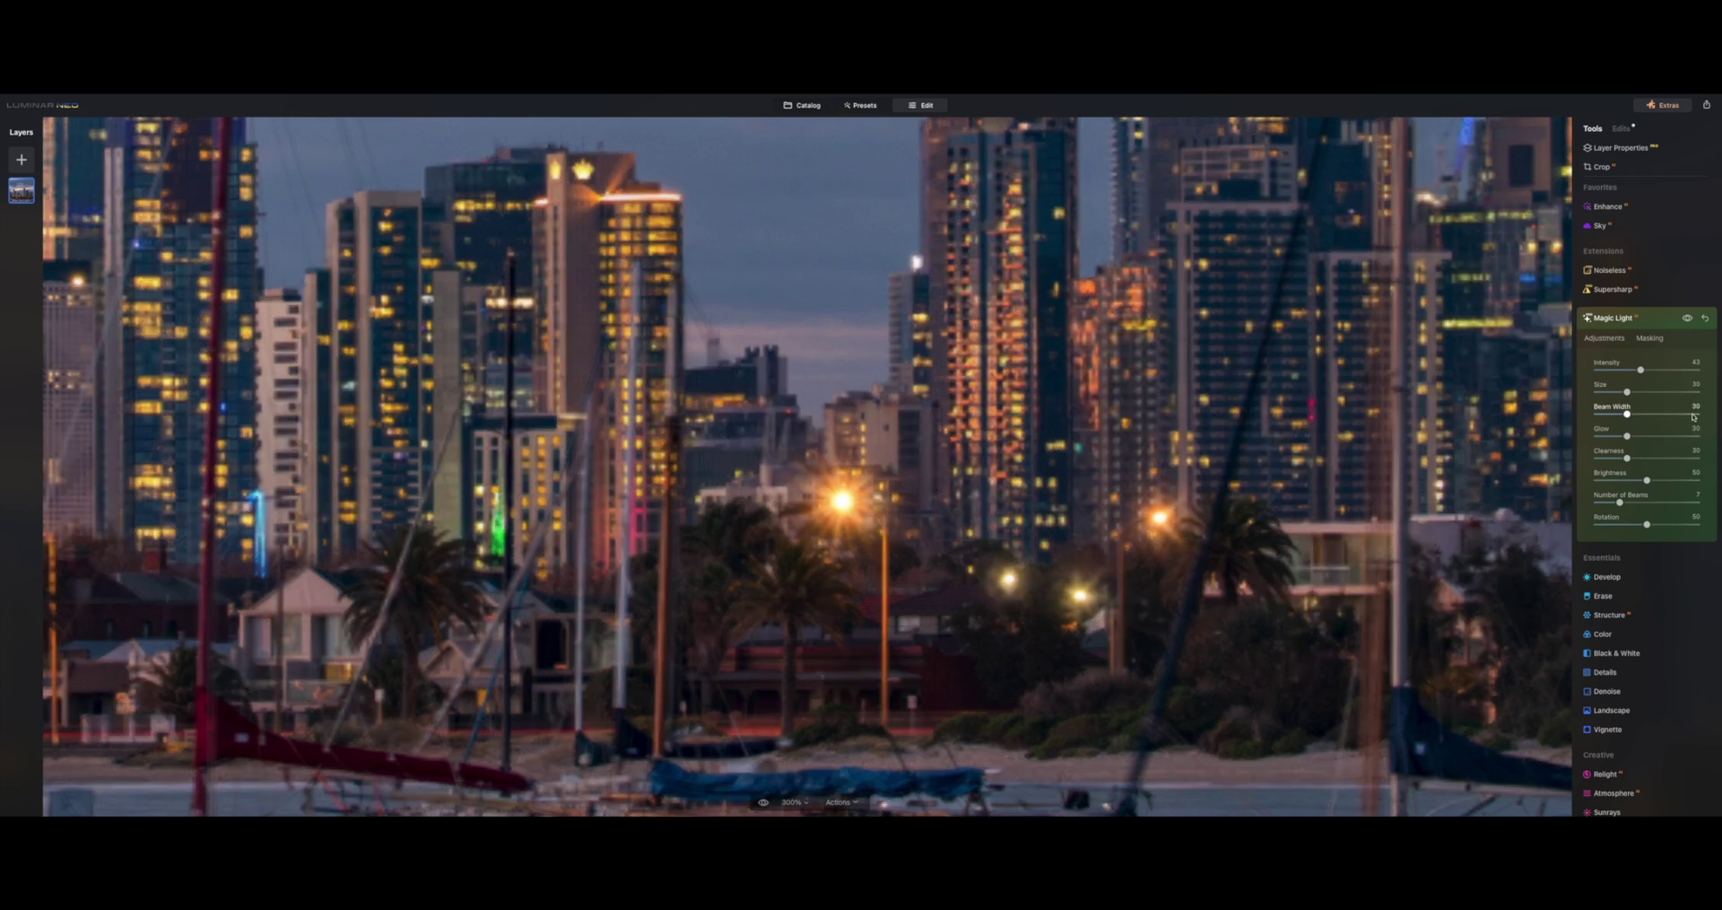
click(1674, 415)
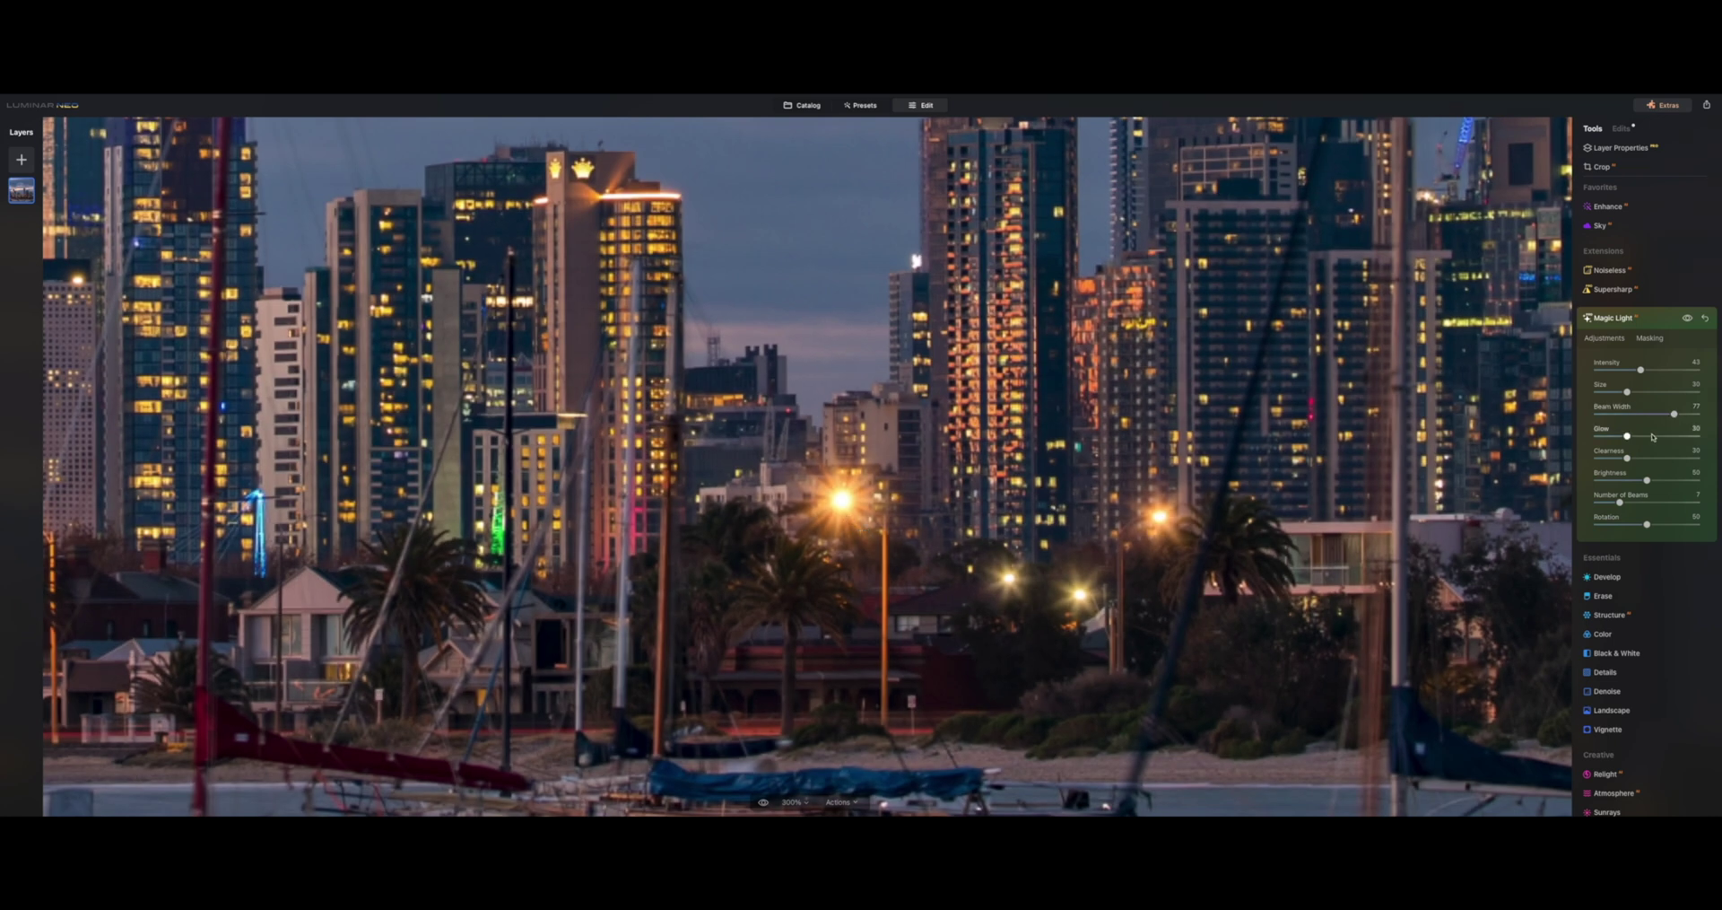
click(1673, 413)
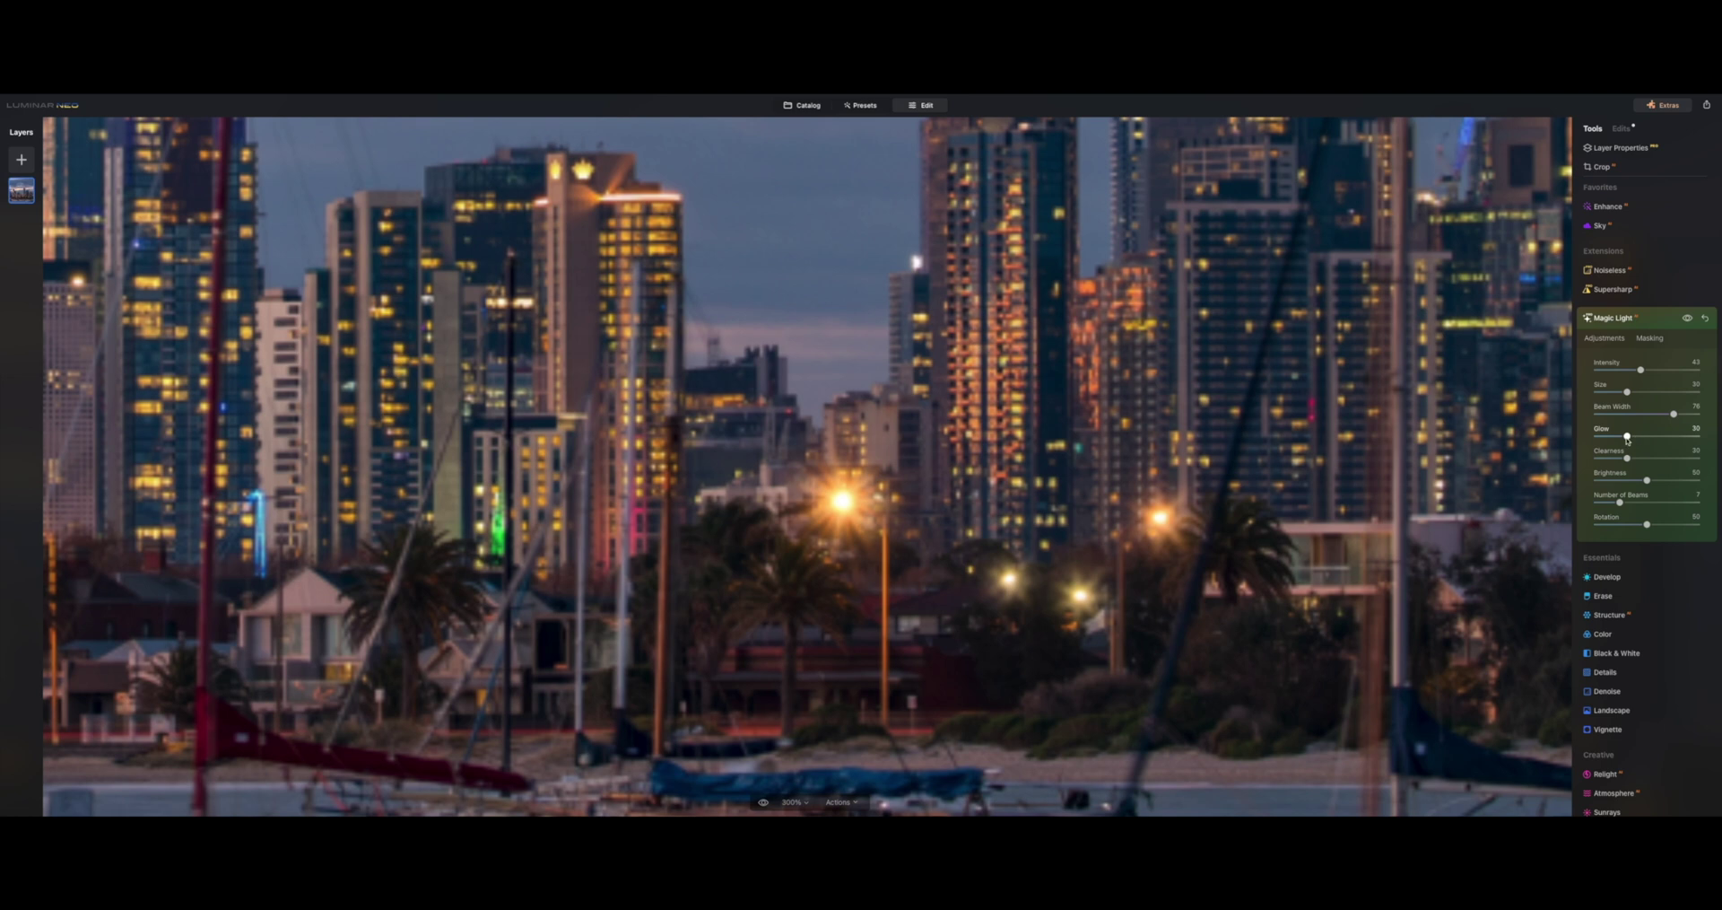
double_click(1673, 414)
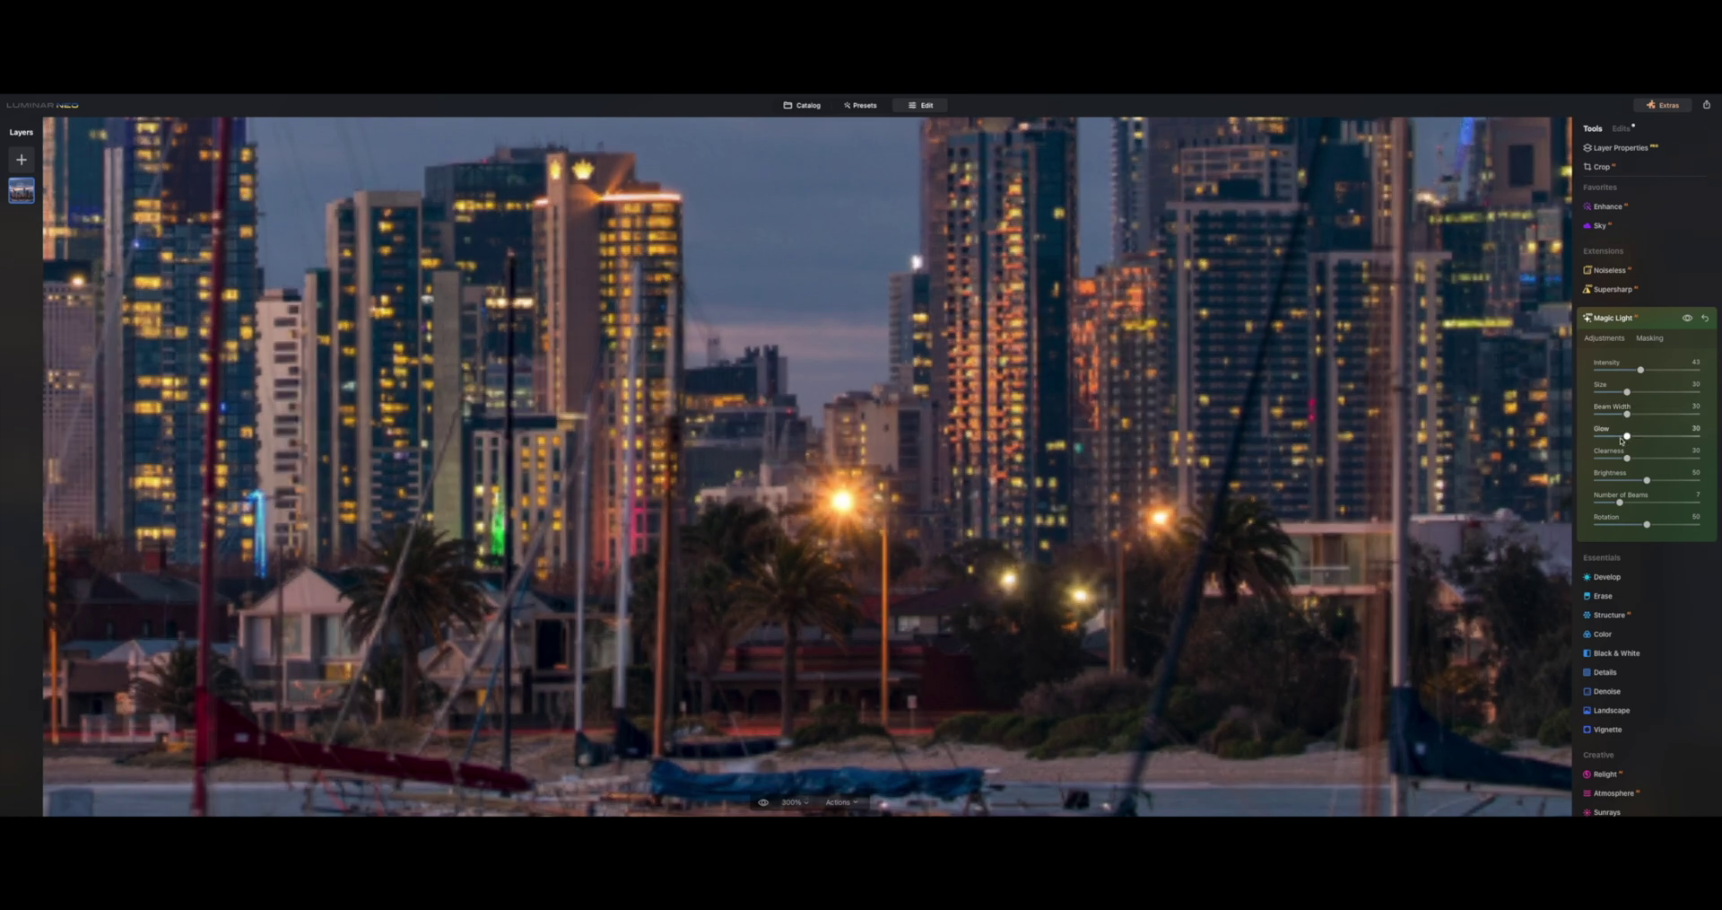
drag(1628, 436, 1708, 440)
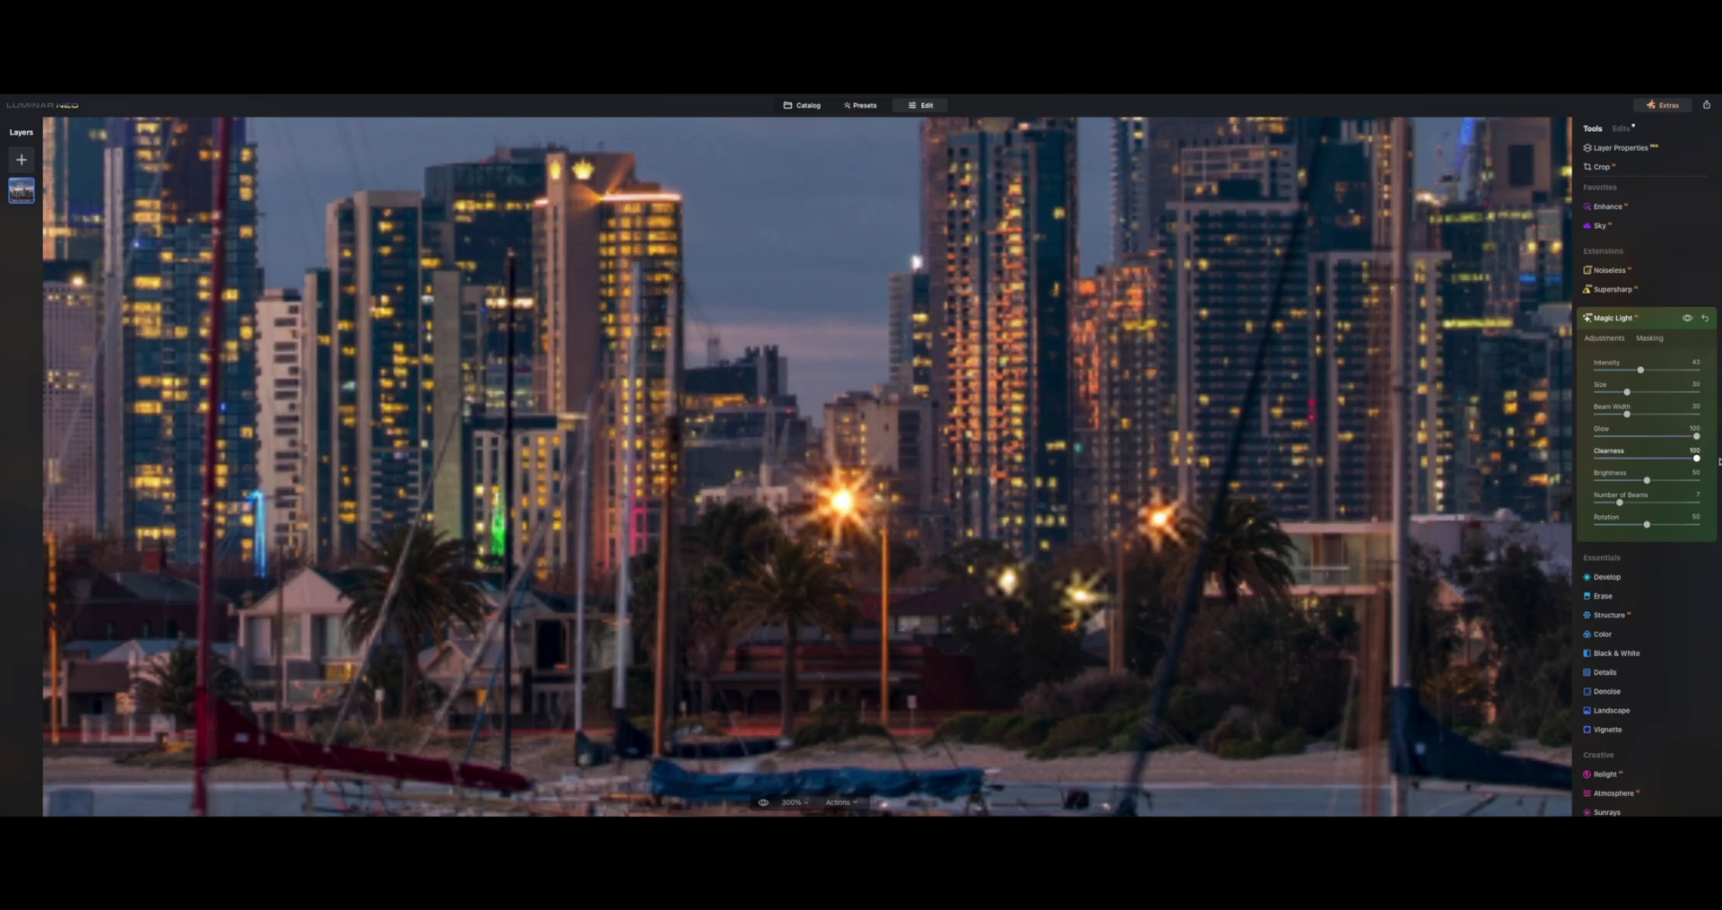
- Set Magic Light's clearness to about 70, number of beams to about 8 and rotation to about 38, and compare with the effect off
drag(1630, 462, 1673, 464)
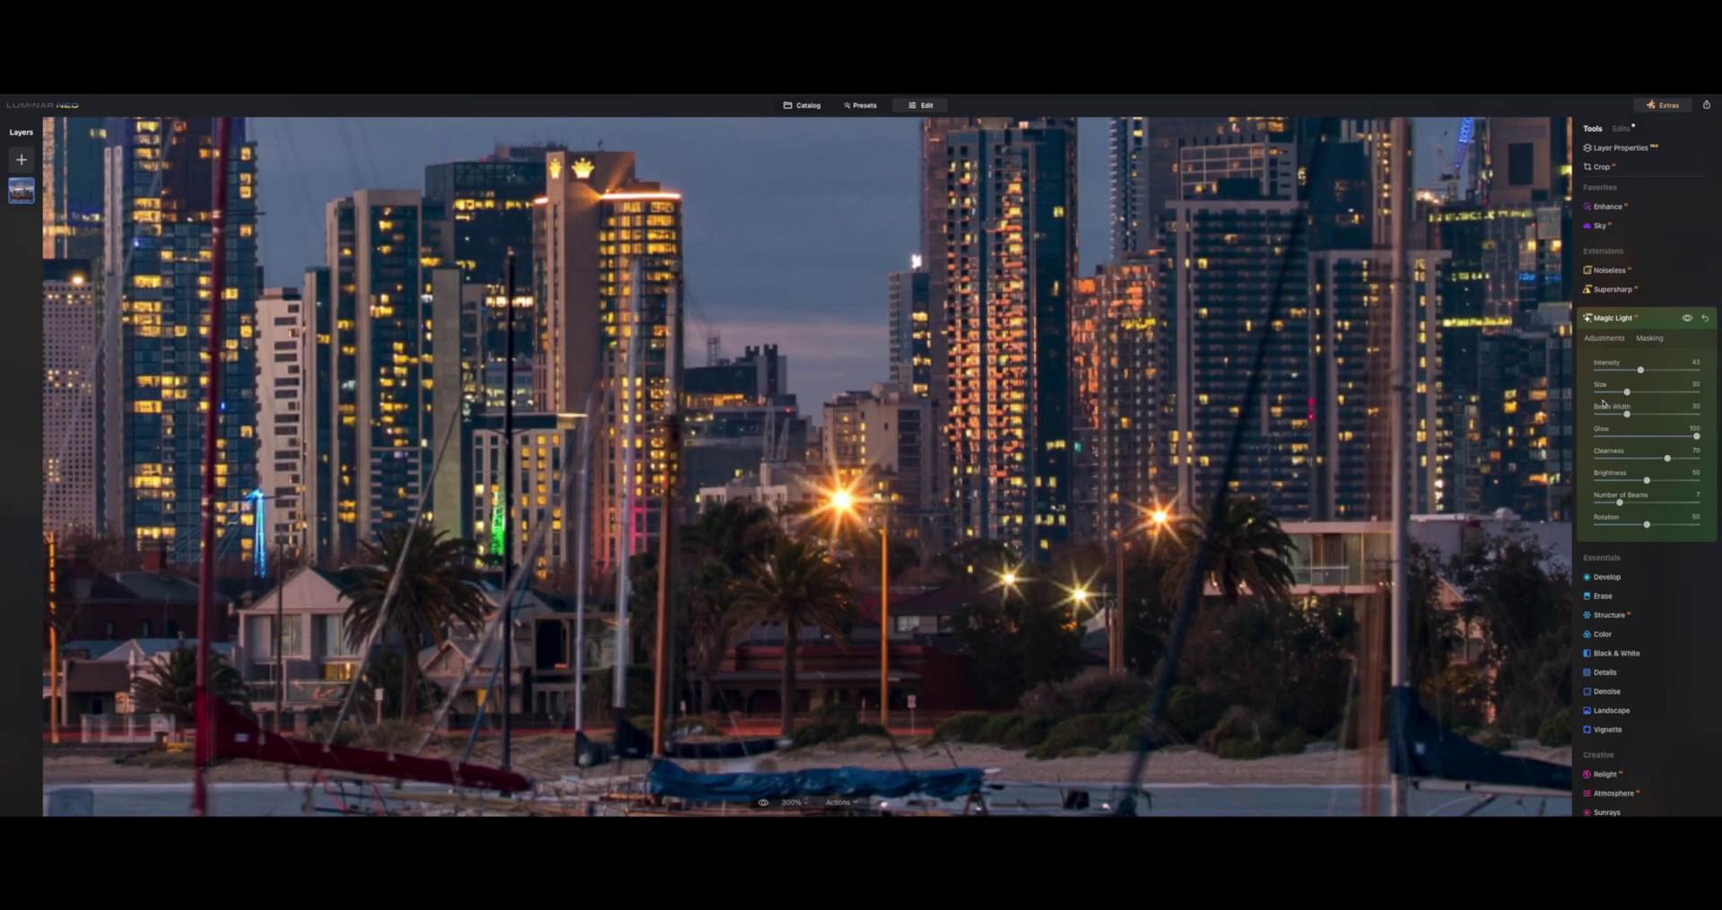
drag(1644, 502, 1698, 502)
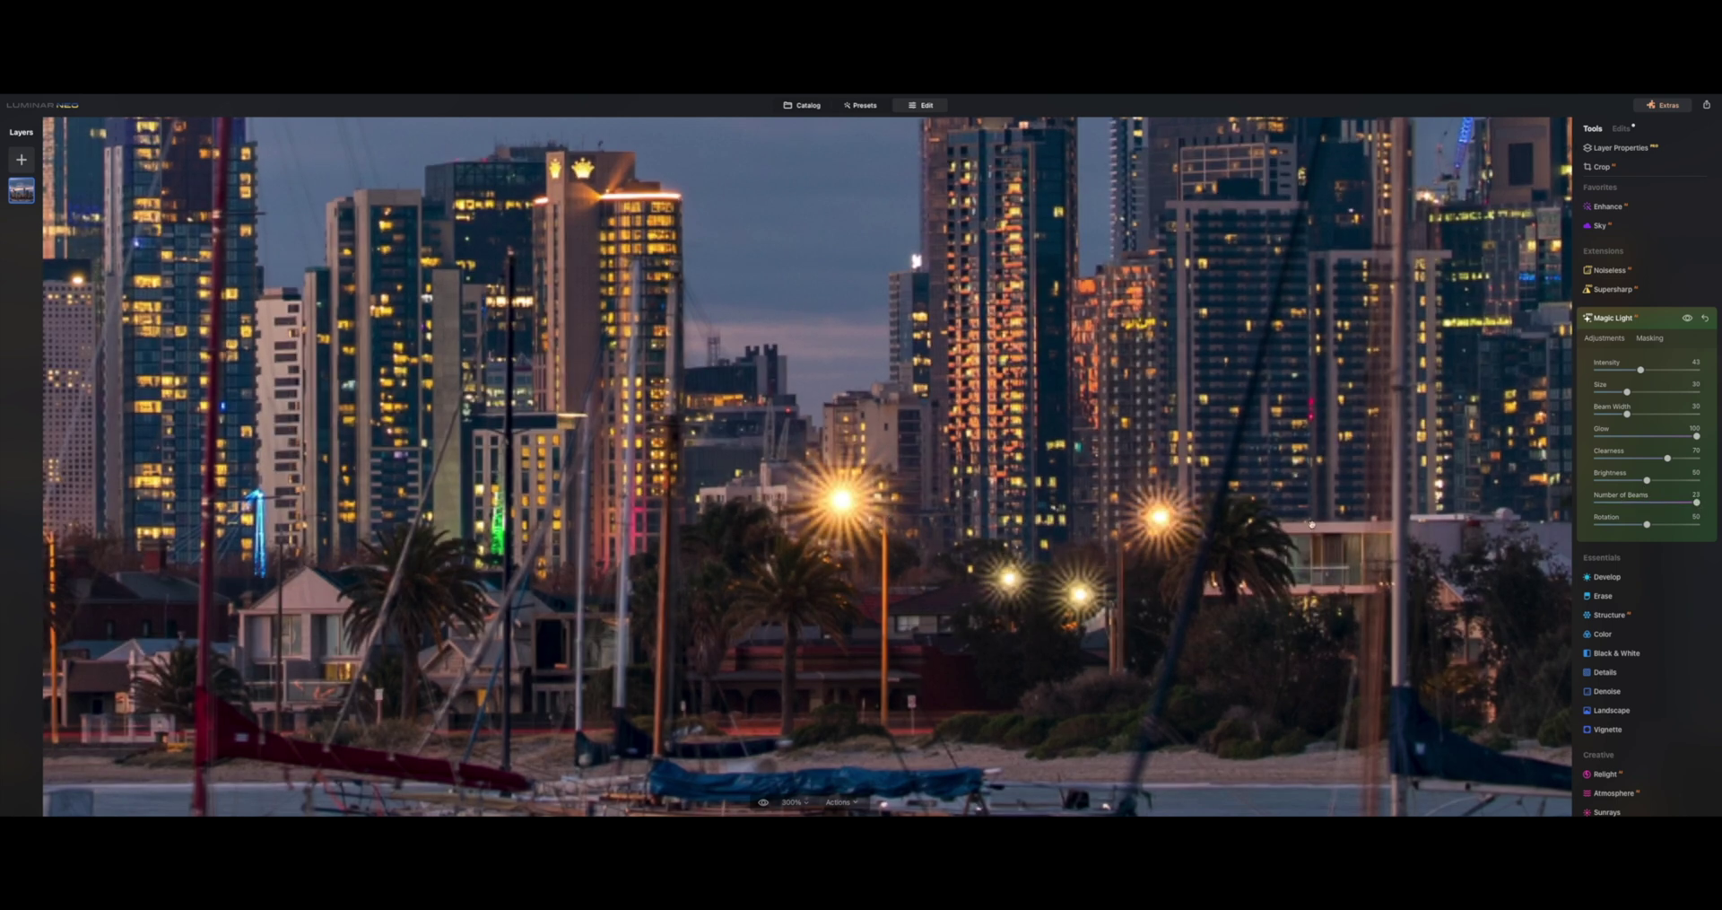
drag(1696, 502, 1653, 528)
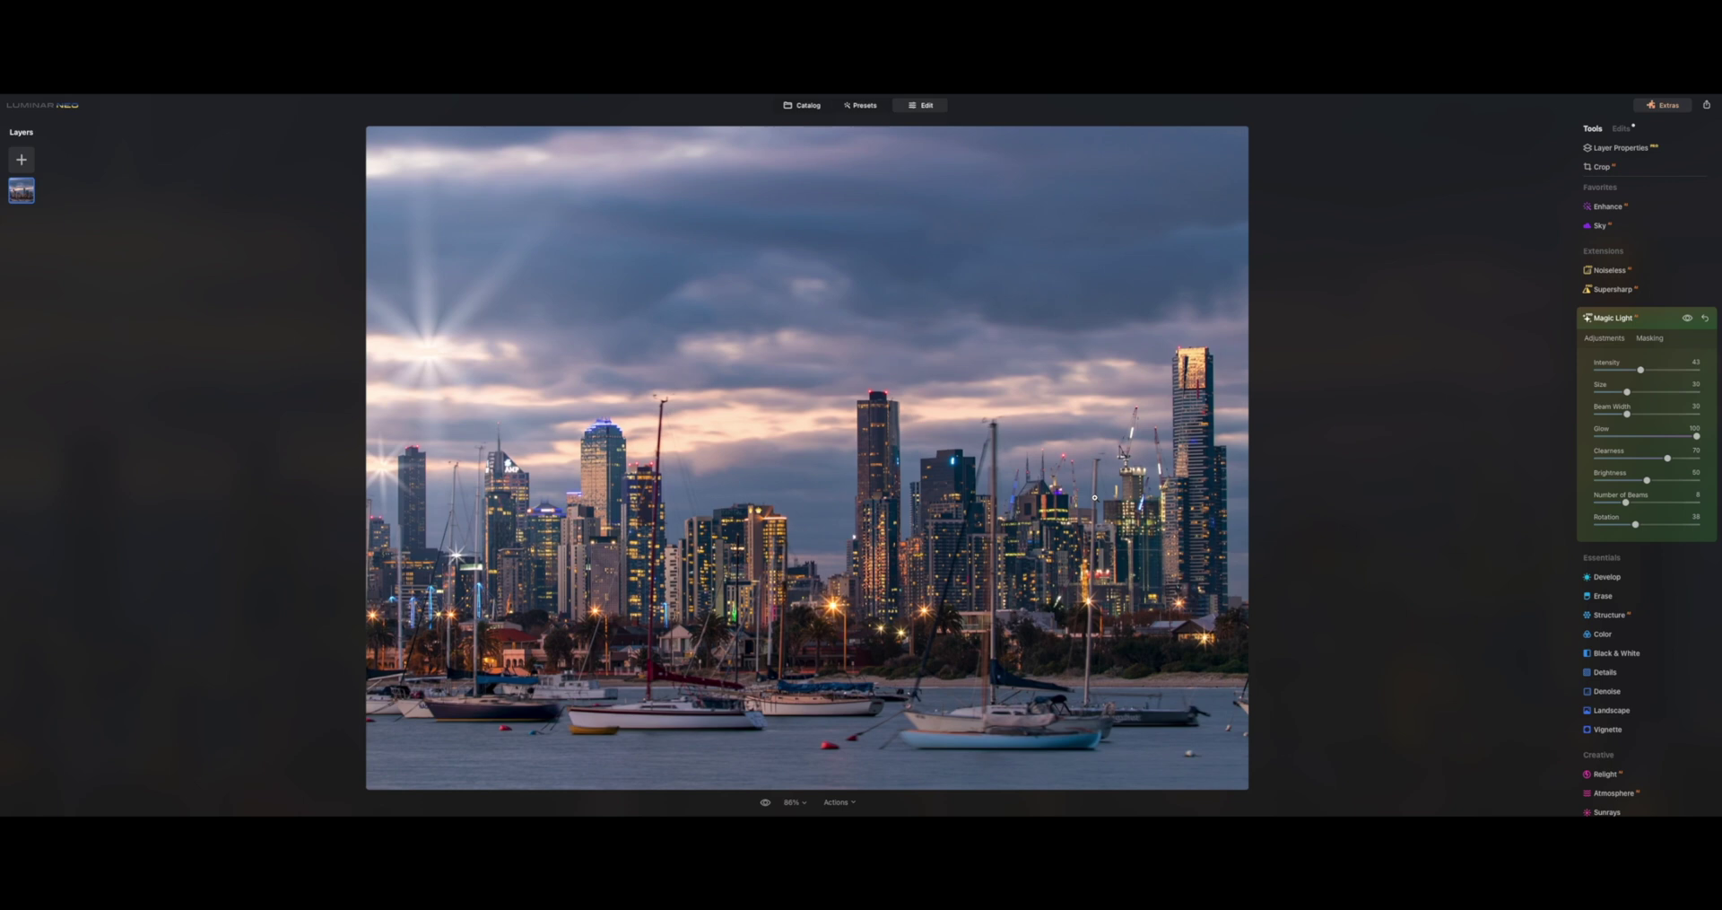
click(1688, 319)
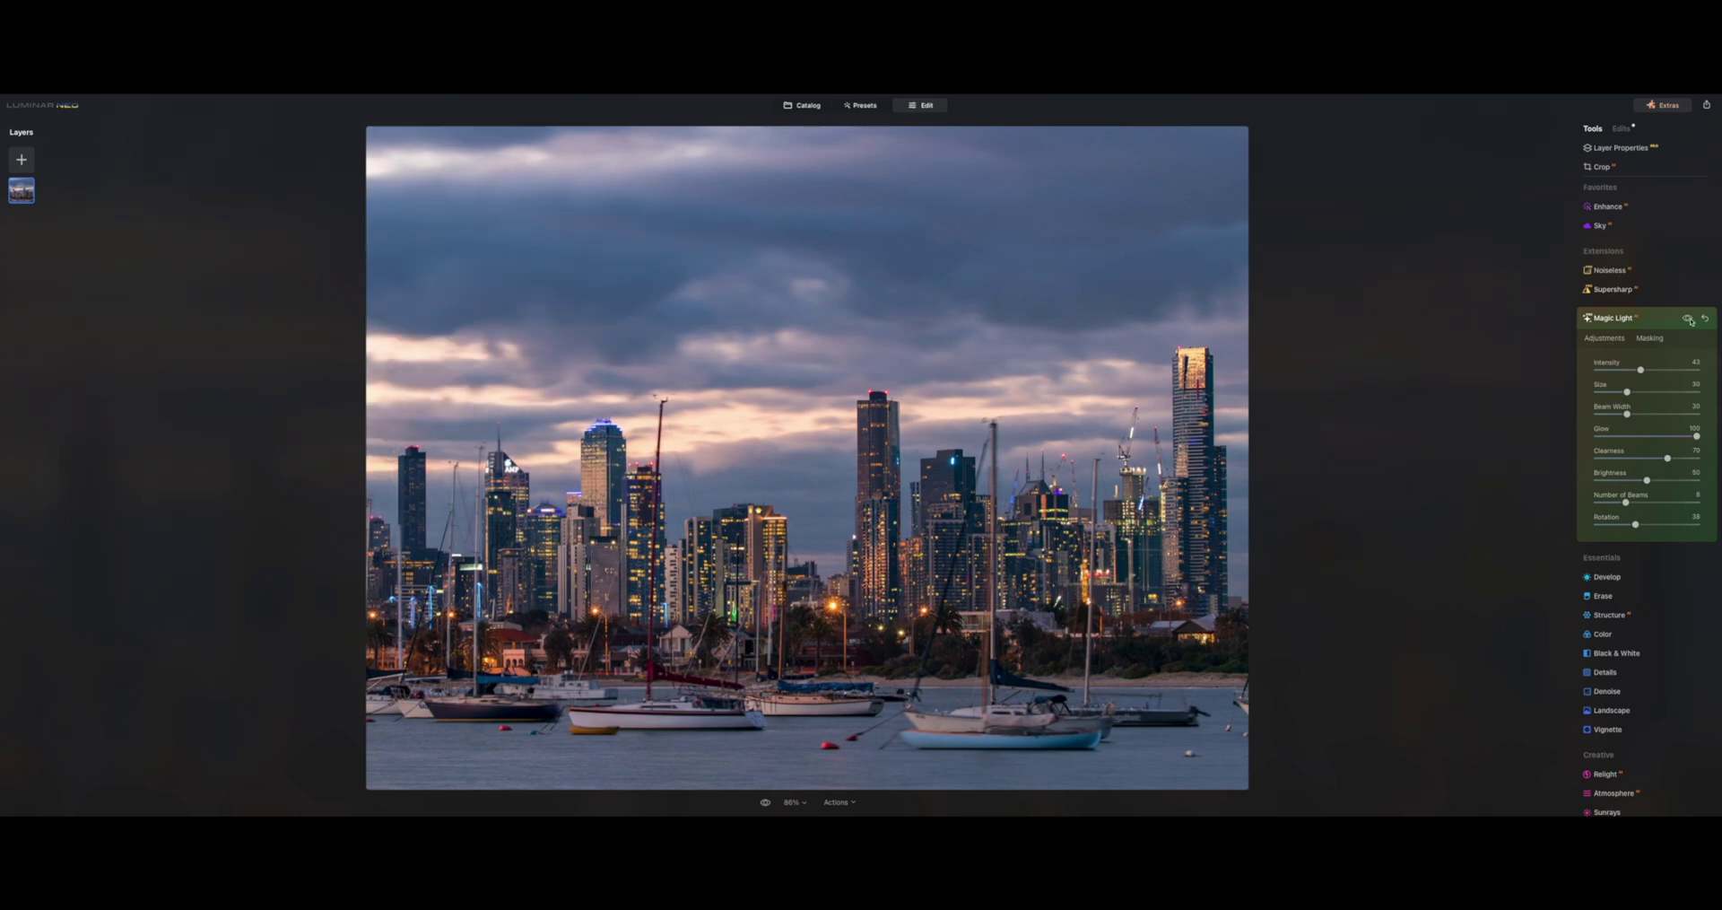
click(1690, 319)
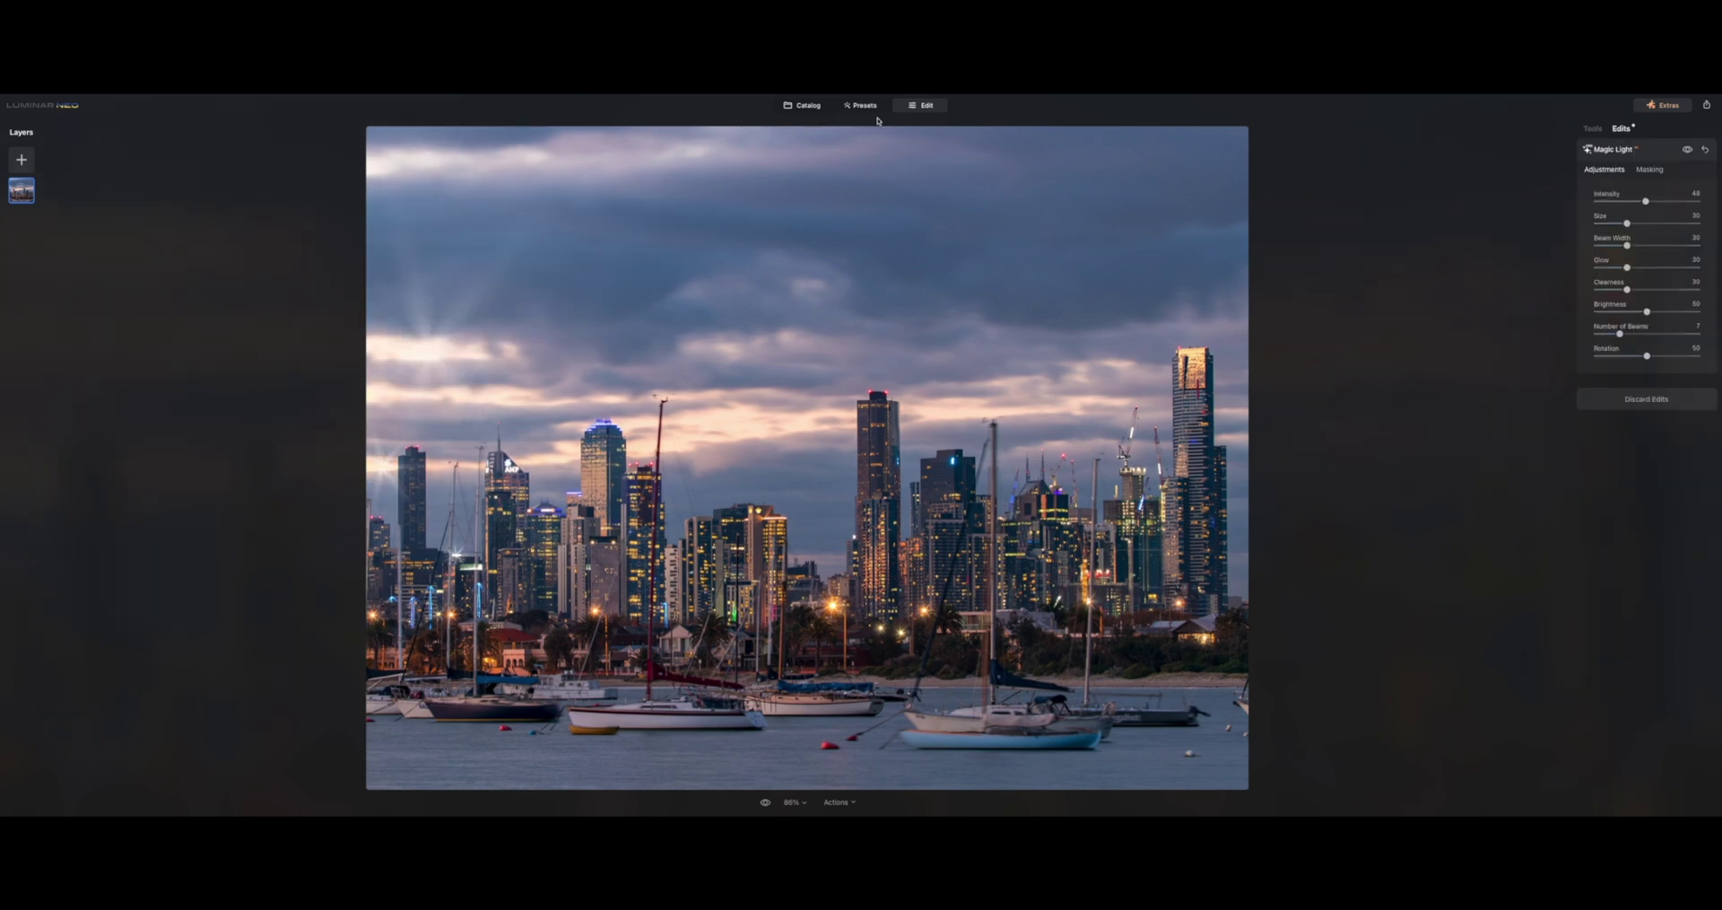
- Open the Christmas tree photo from the catalog for editing
click(803, 105)
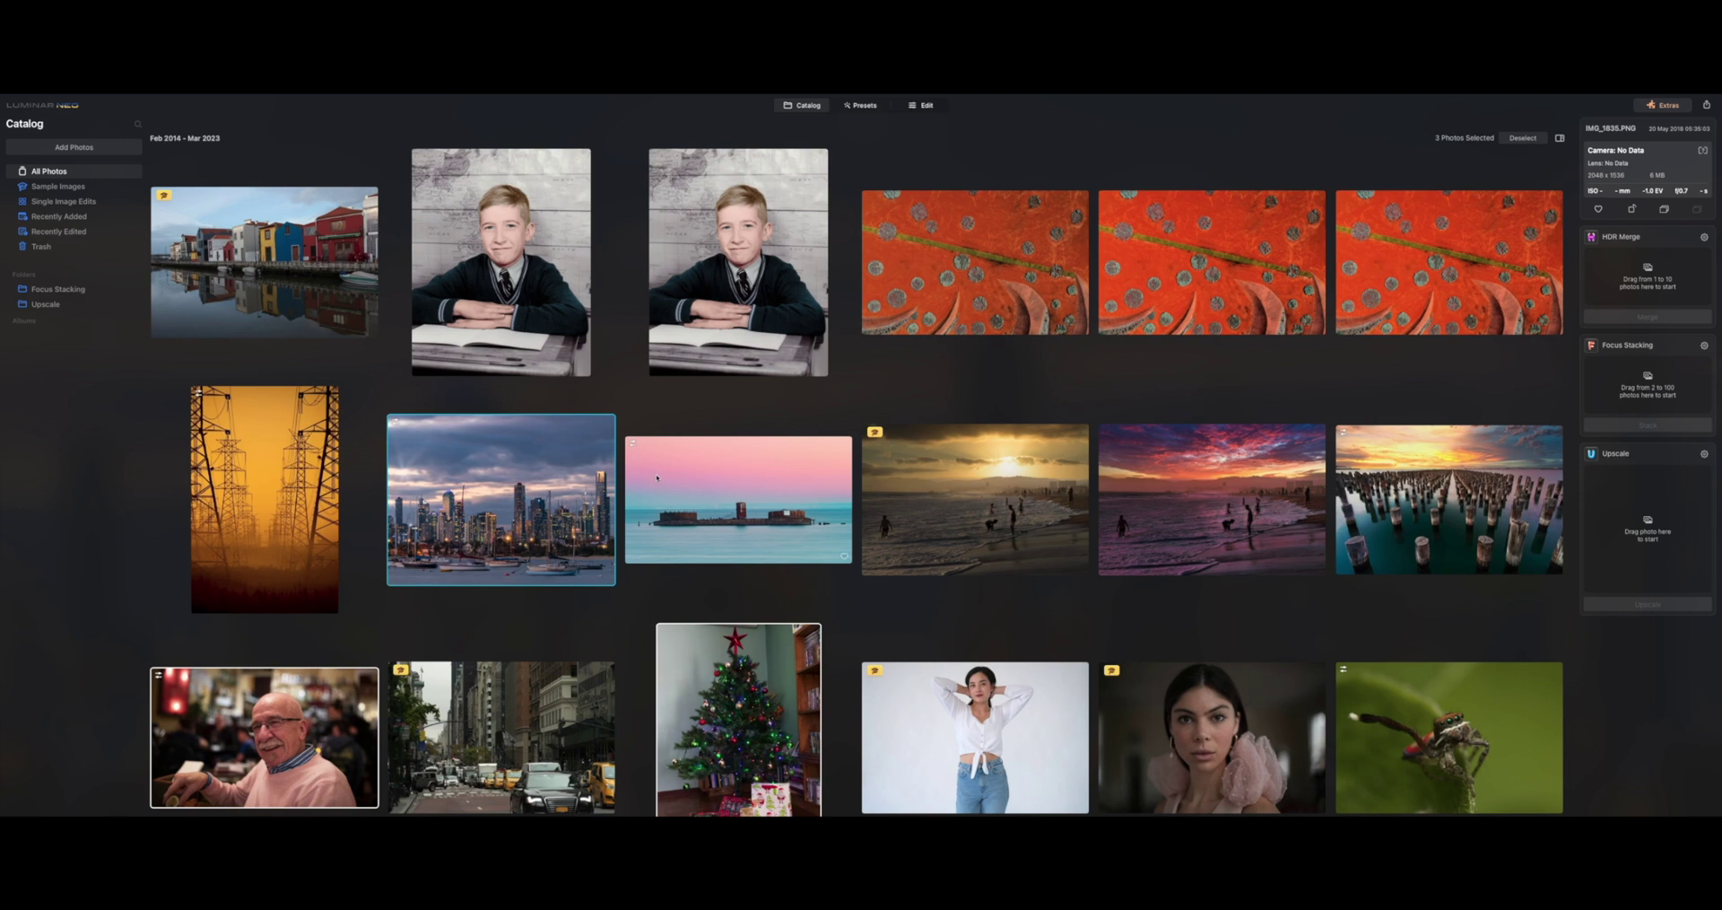
scroll(727, 684, down, 1)
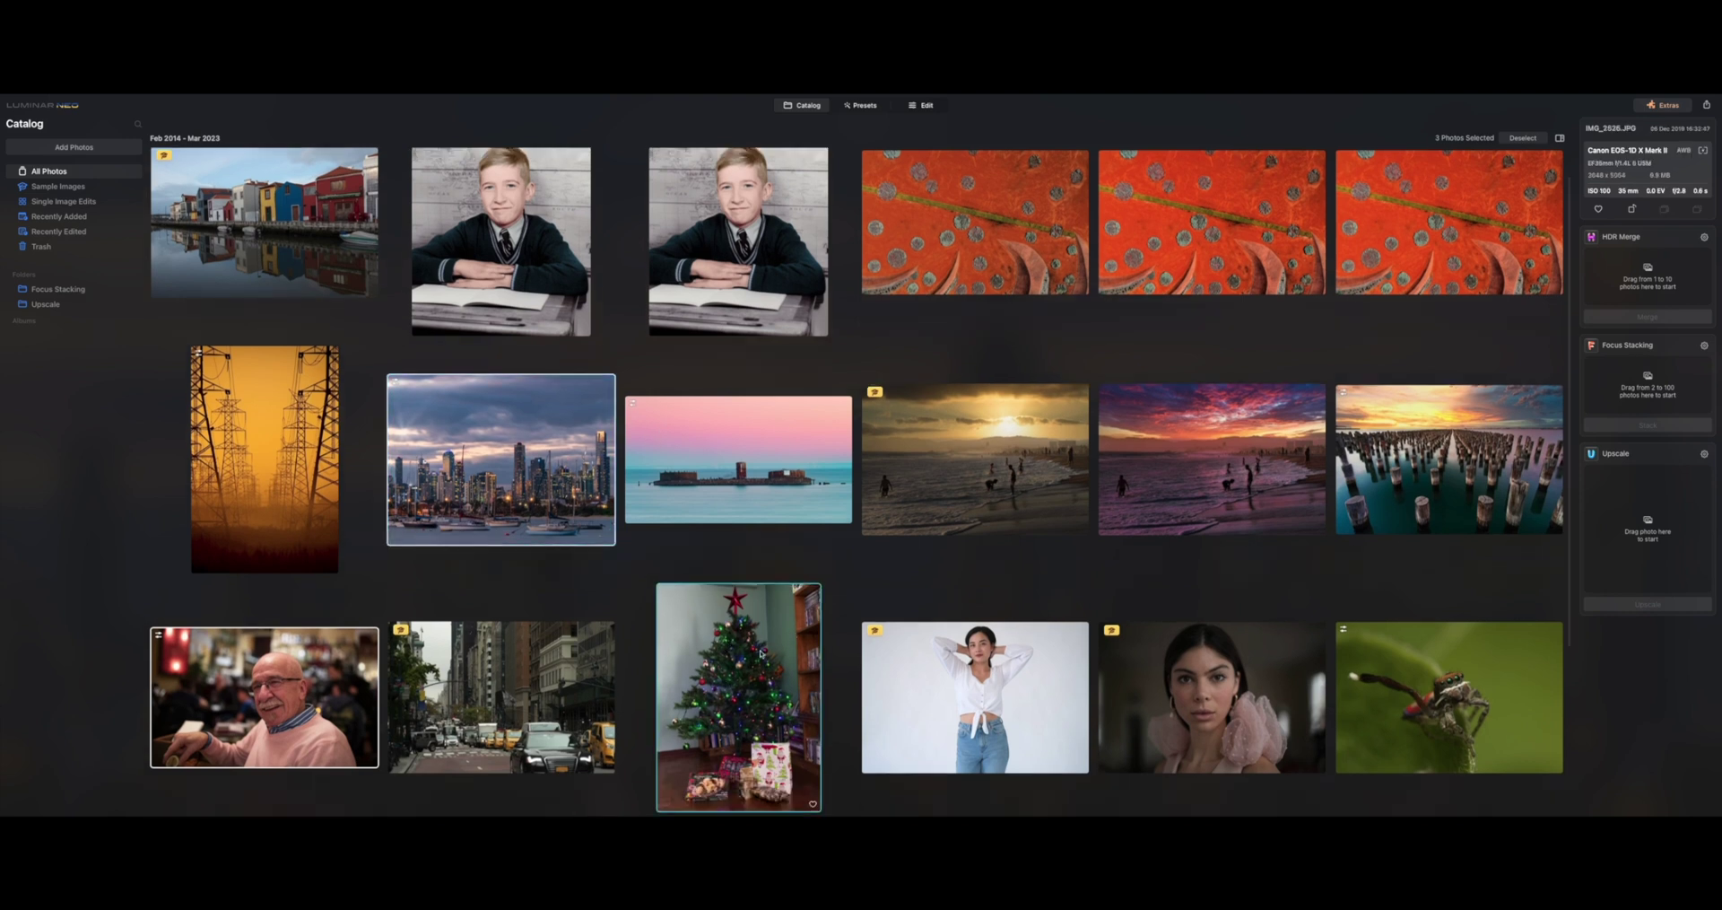
double_click(761, 653)
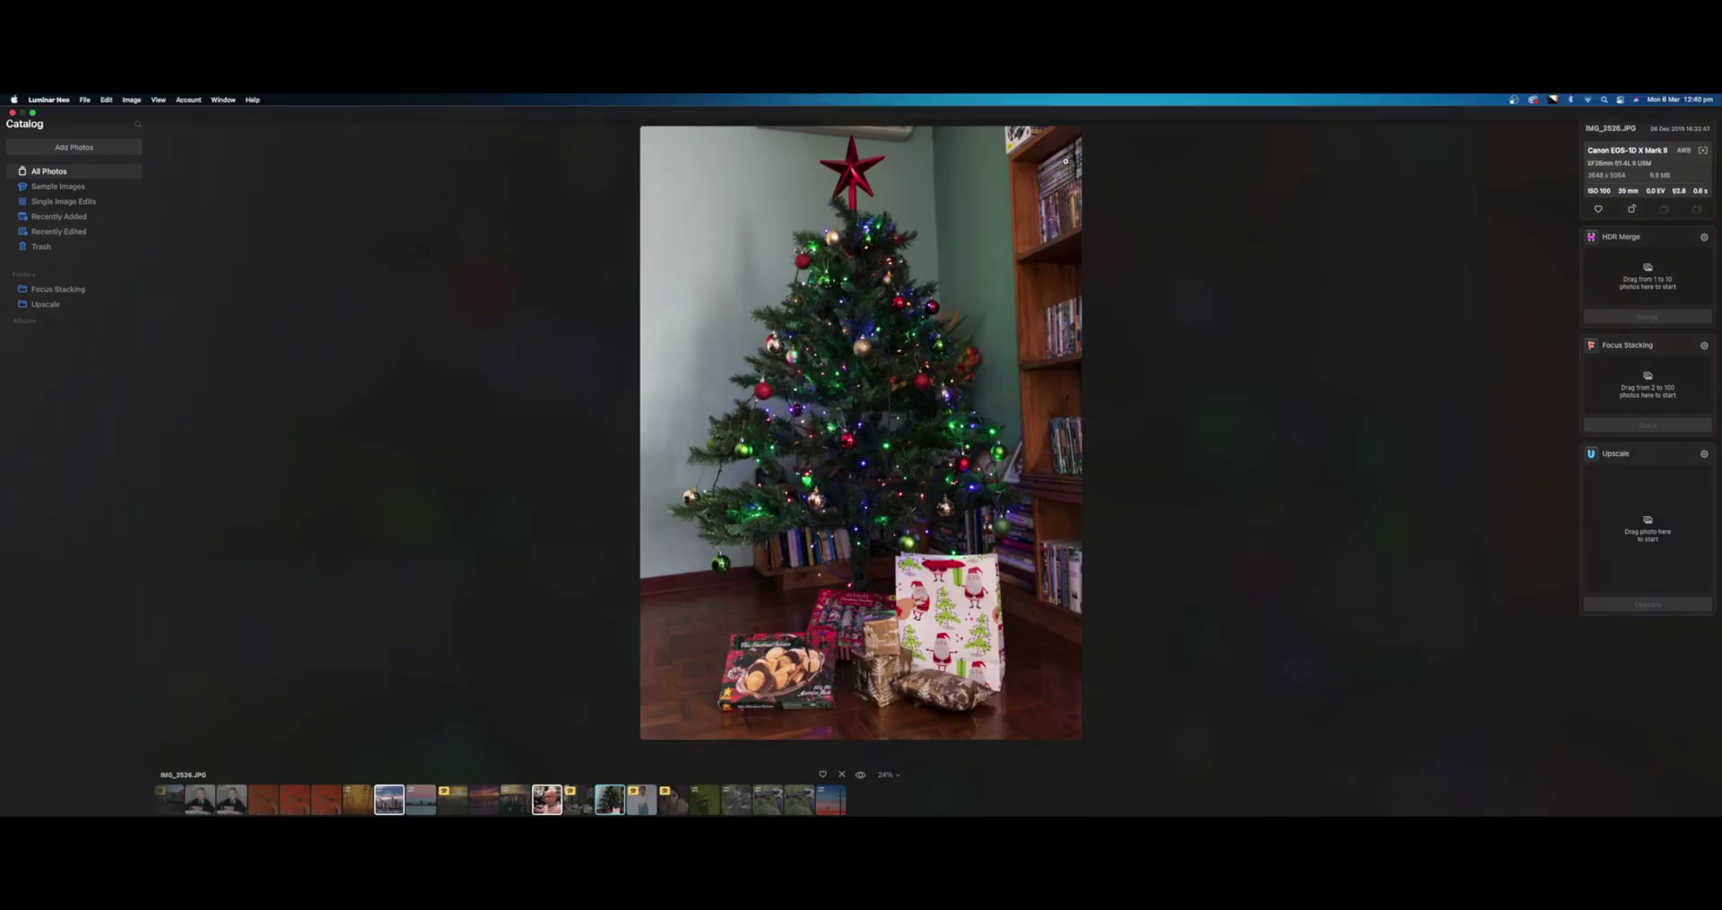
click(921, 105)
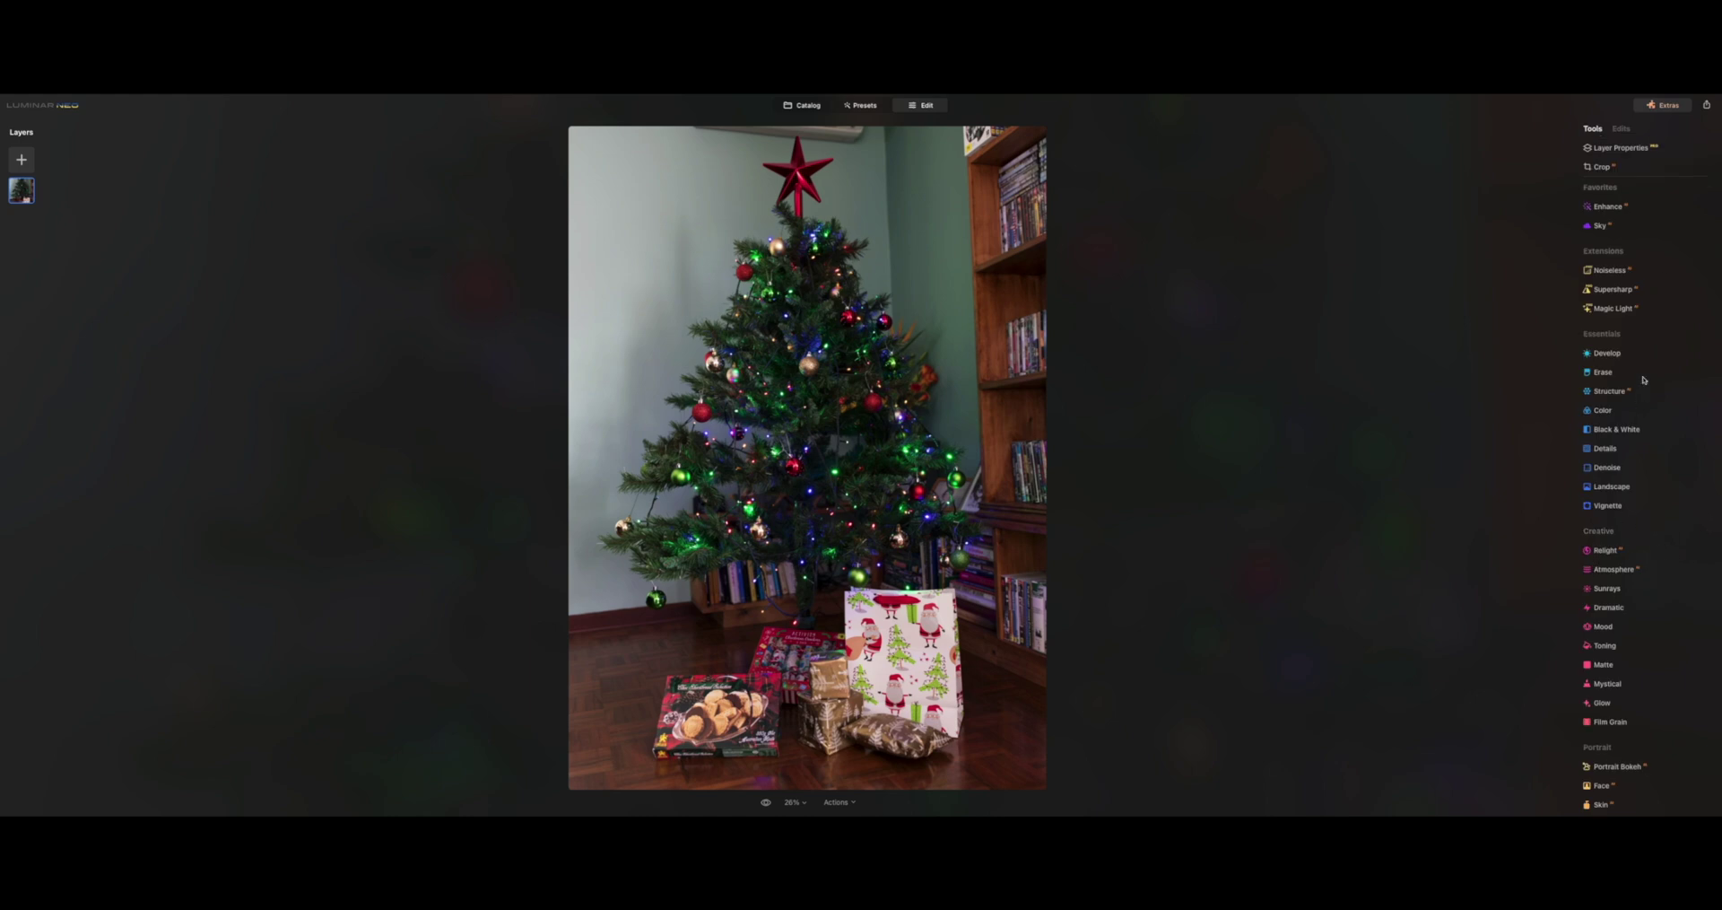
- Apply Magic Light to the Christmas tree with intensity 54 and size about 67, comparing against zero intensity up close
click(1613, 308)
drag(1597, 370, 1652, 373)
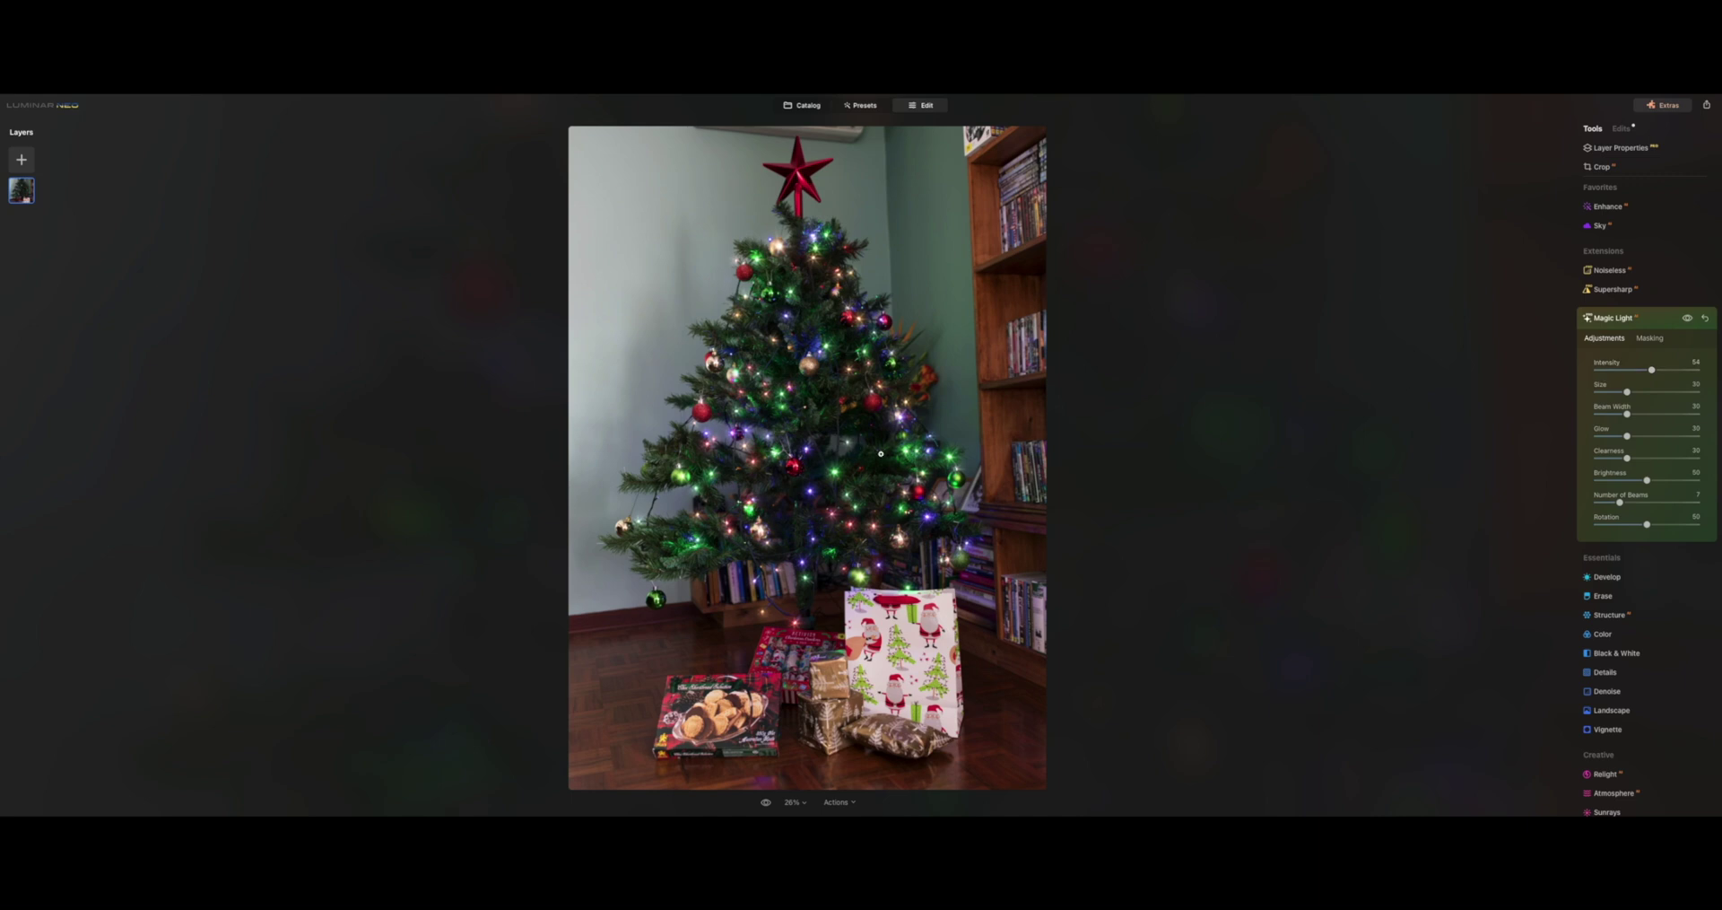
key(z)
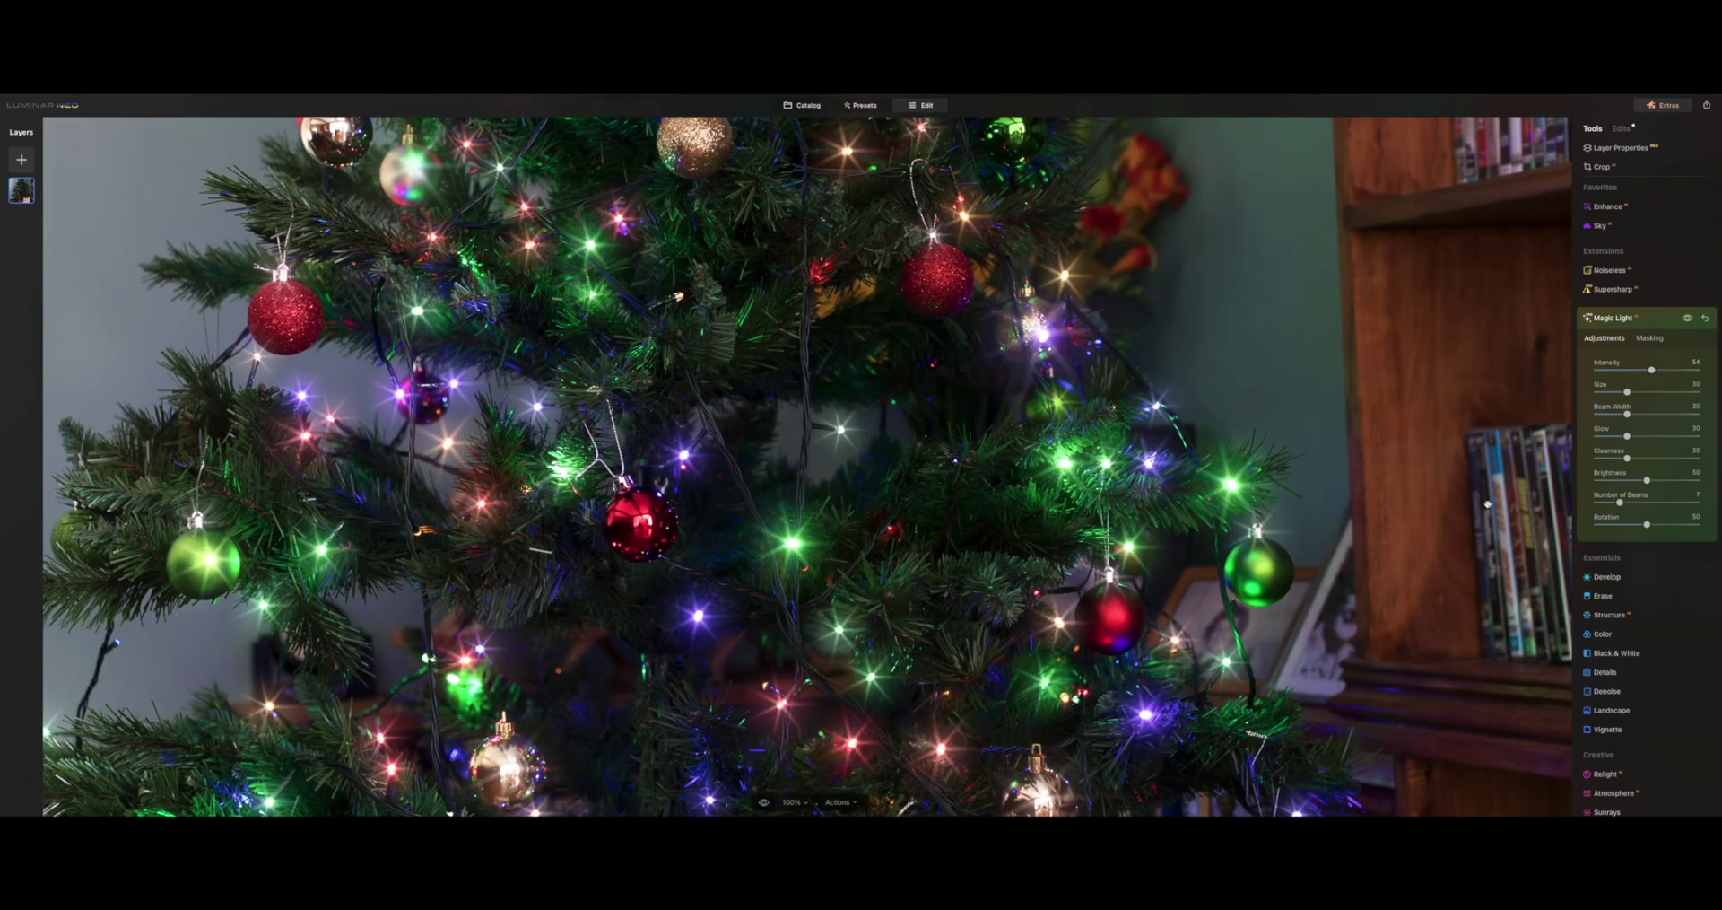
double_click(1653, 372)
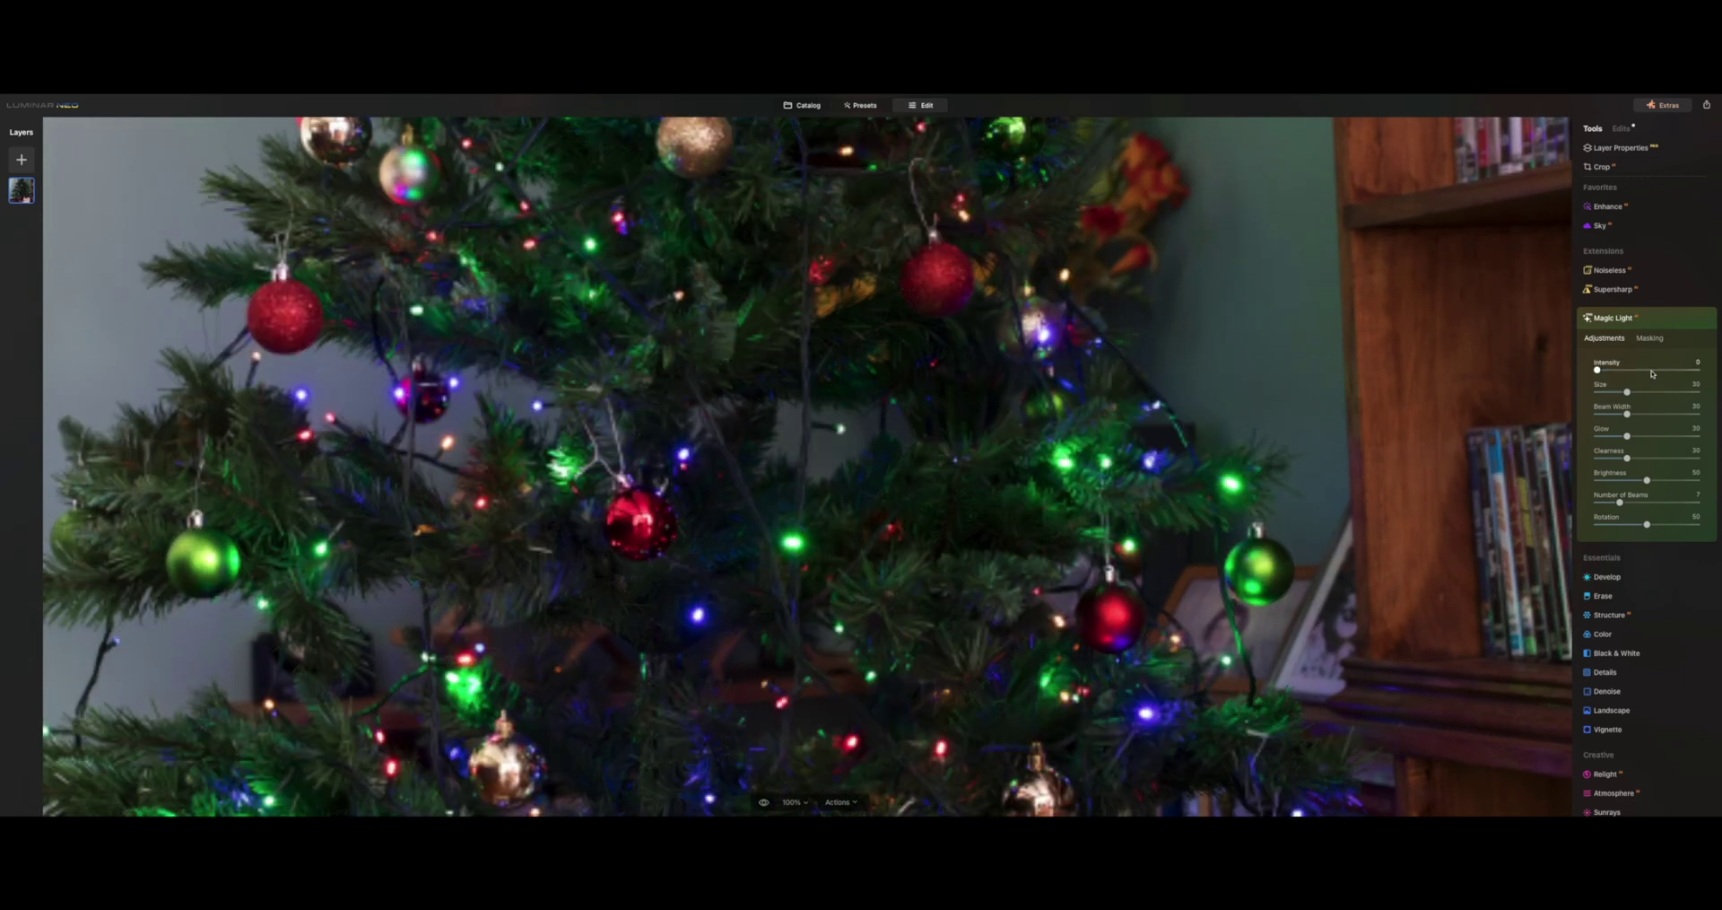
click(1653, 371)
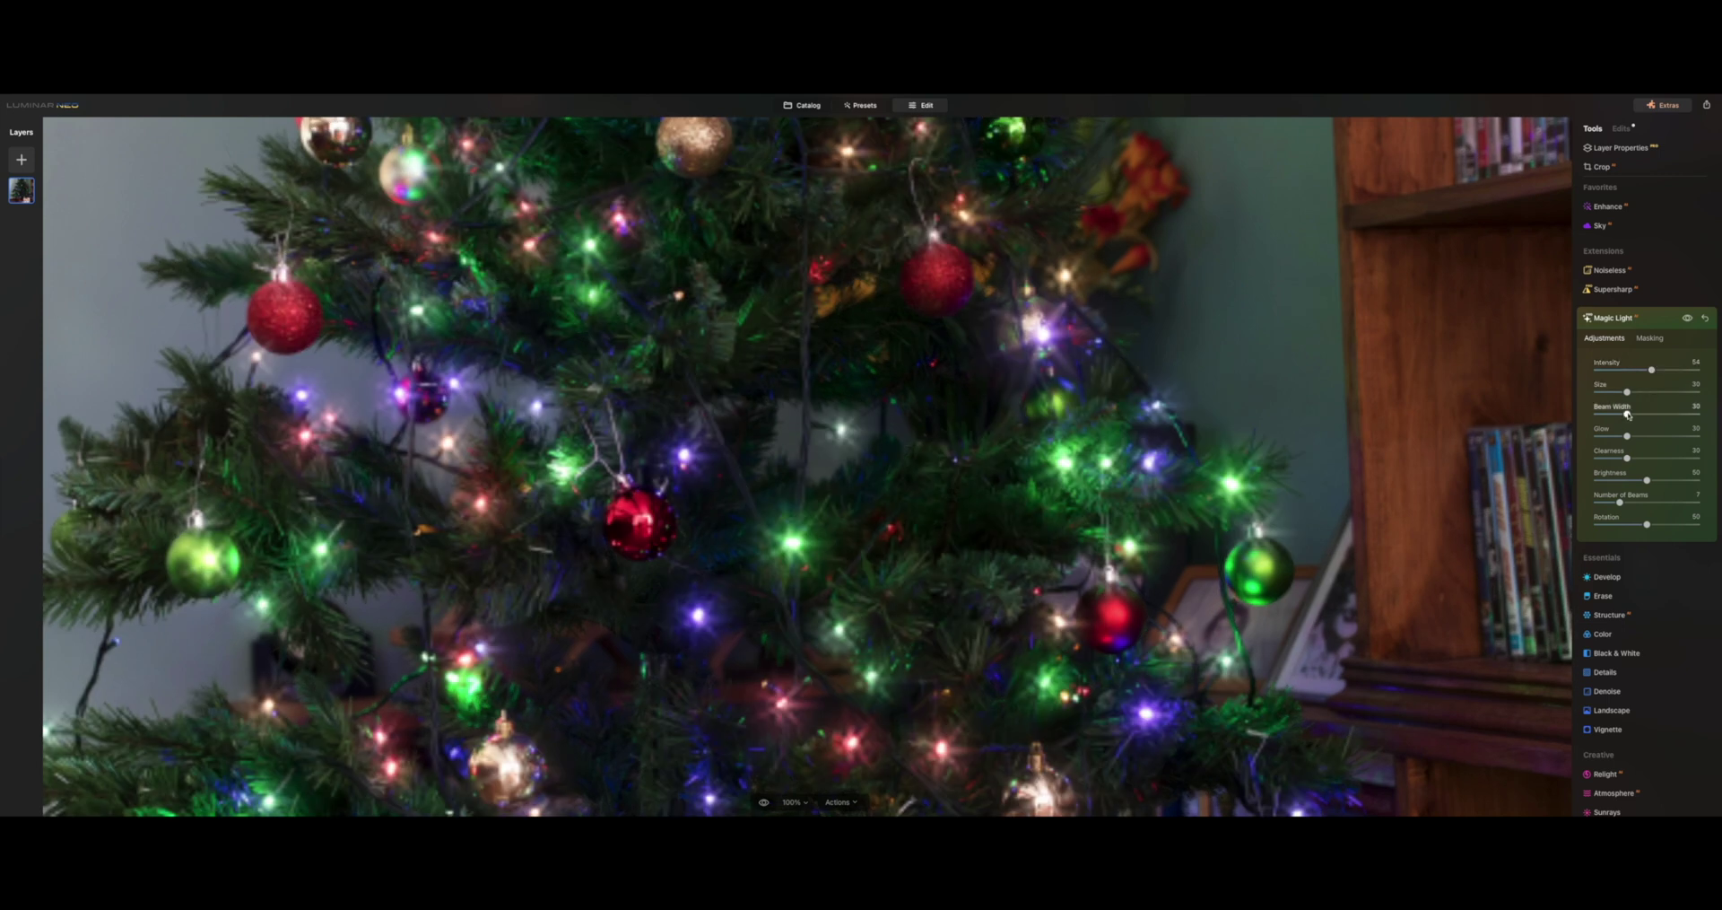
drag(1627, 392, 1671, 398)
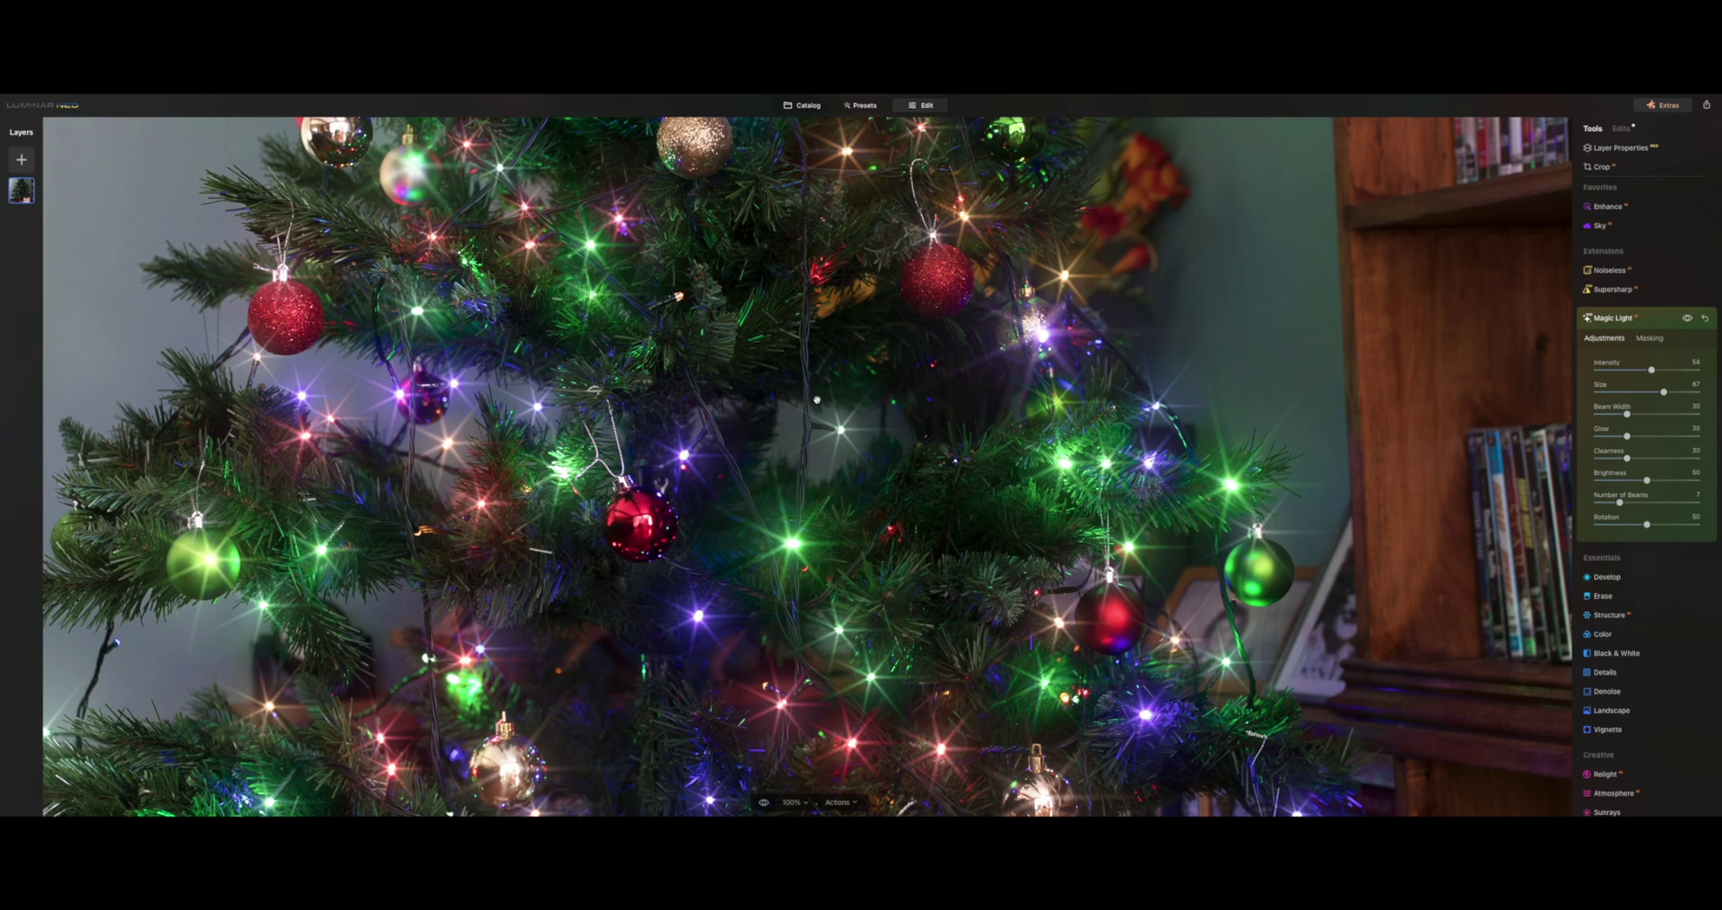
click(816, 399)
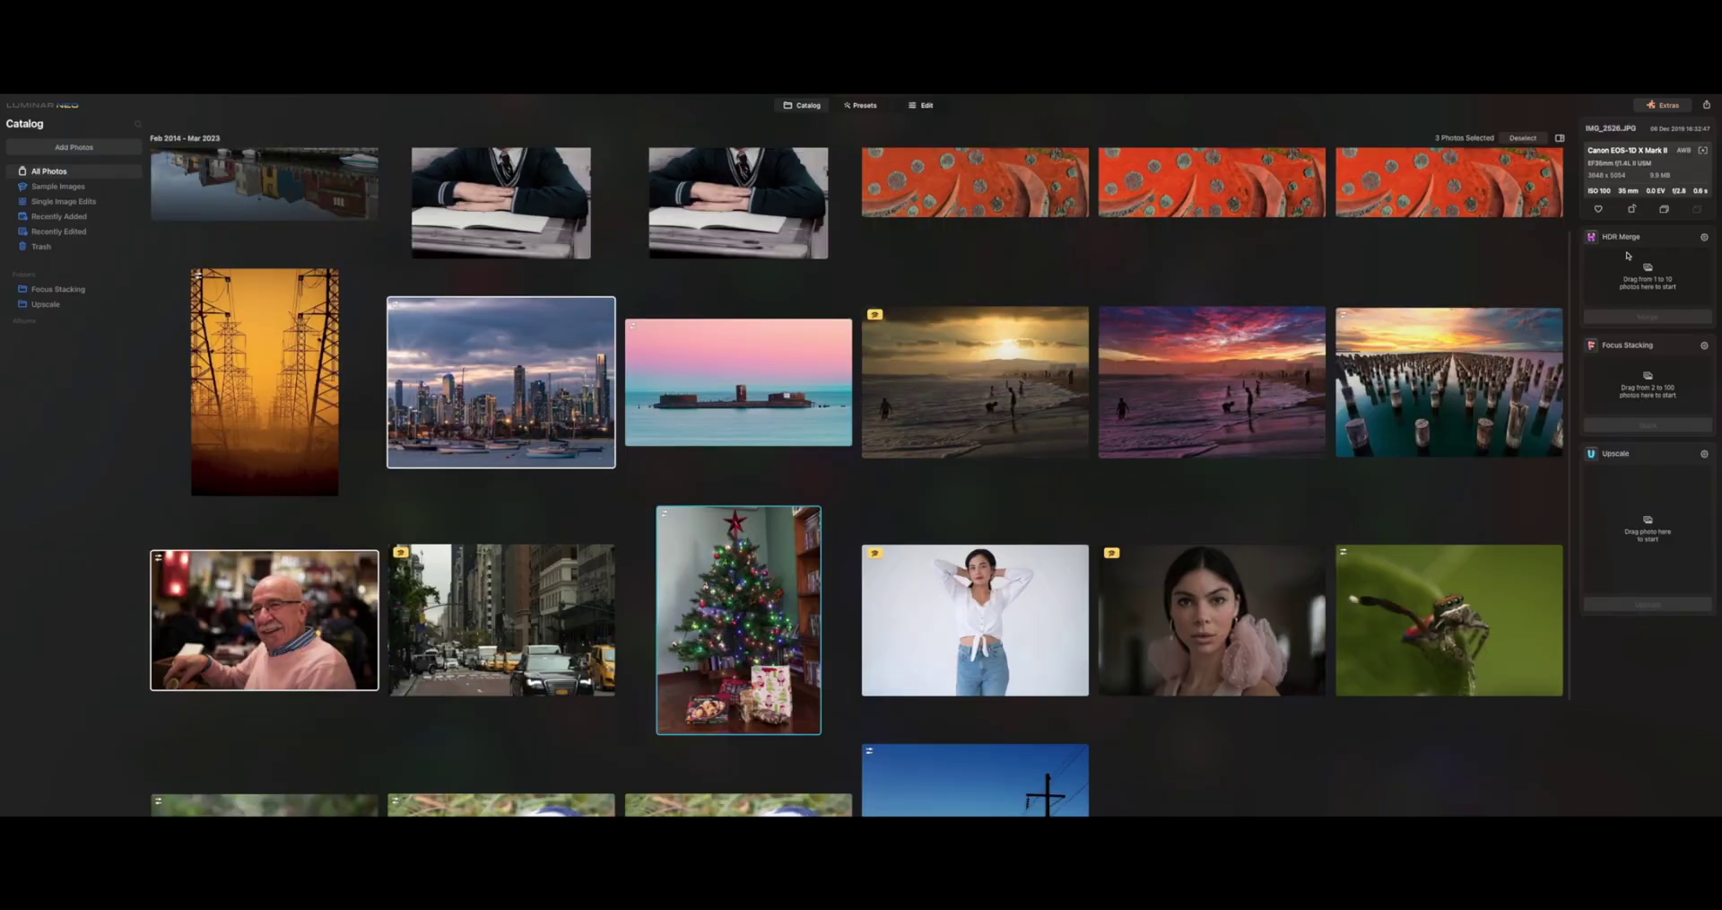
- Open the photo of the woman in the white blouse for editing and expand the Face tool
click(975, 635)
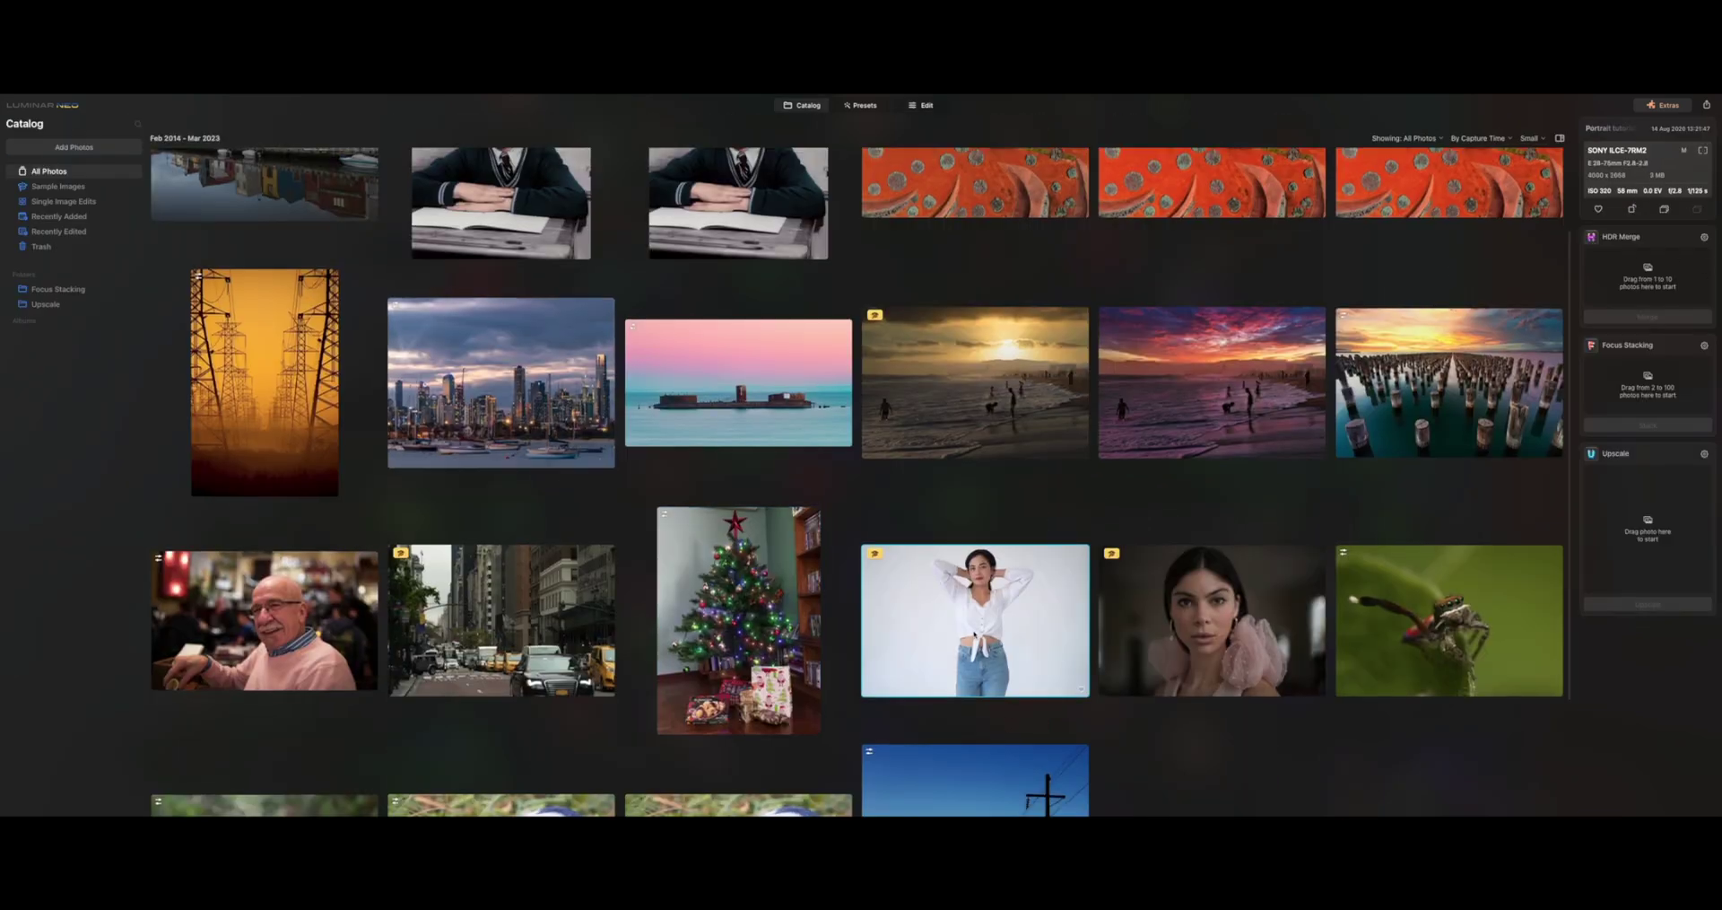
key(space)
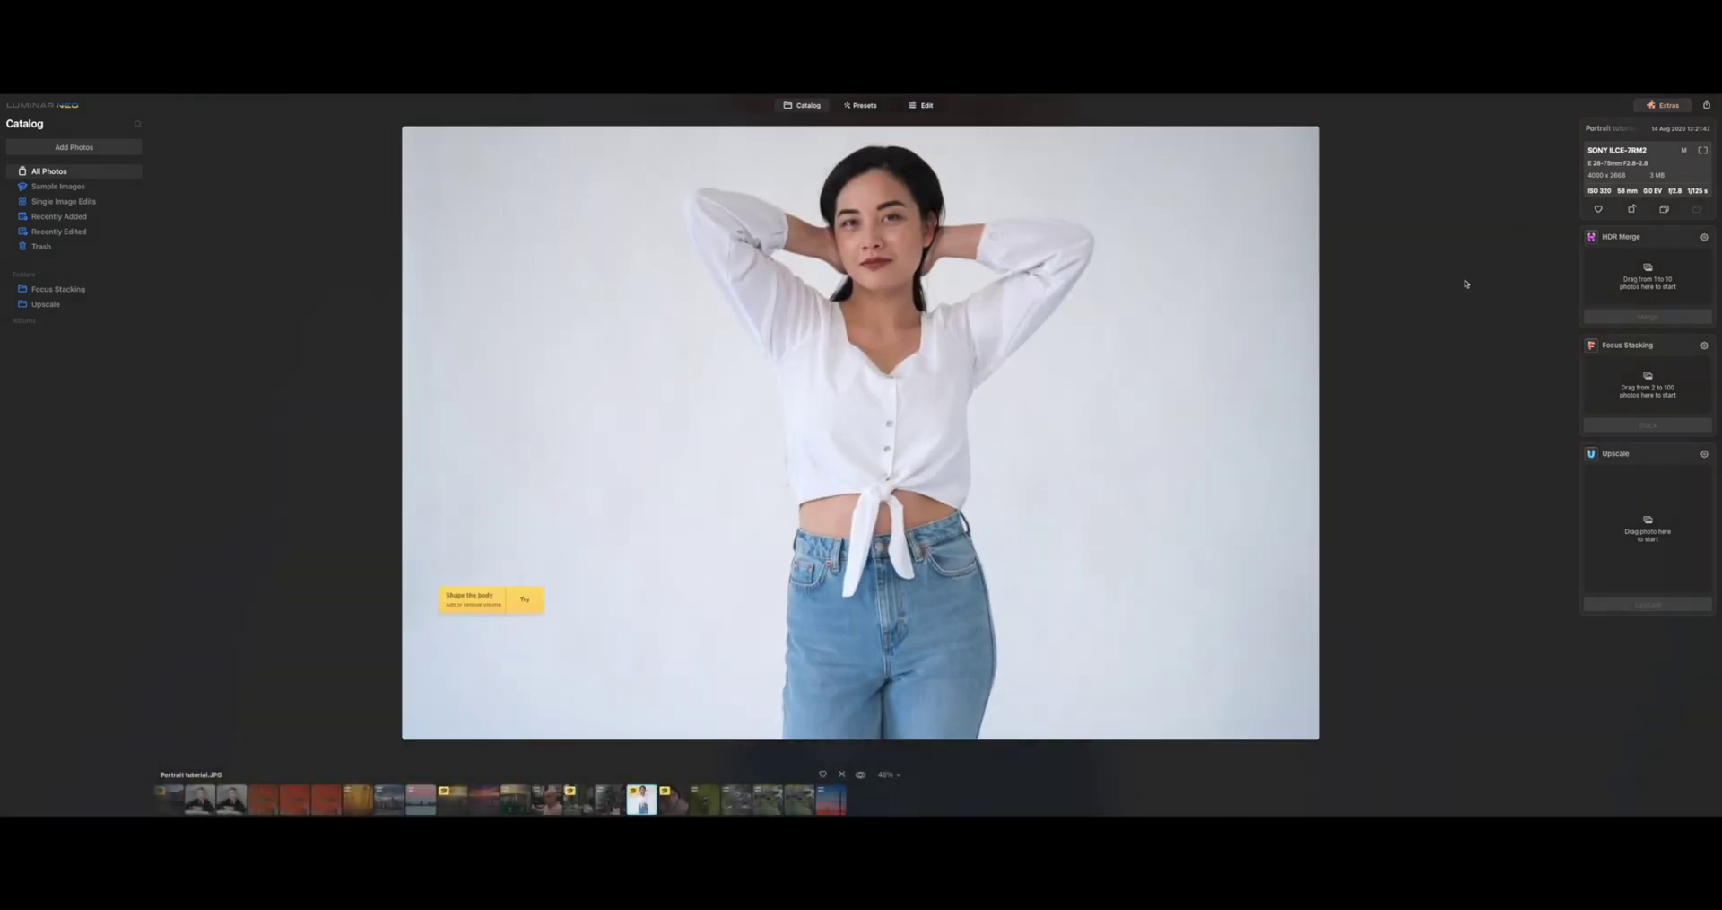
key(e)
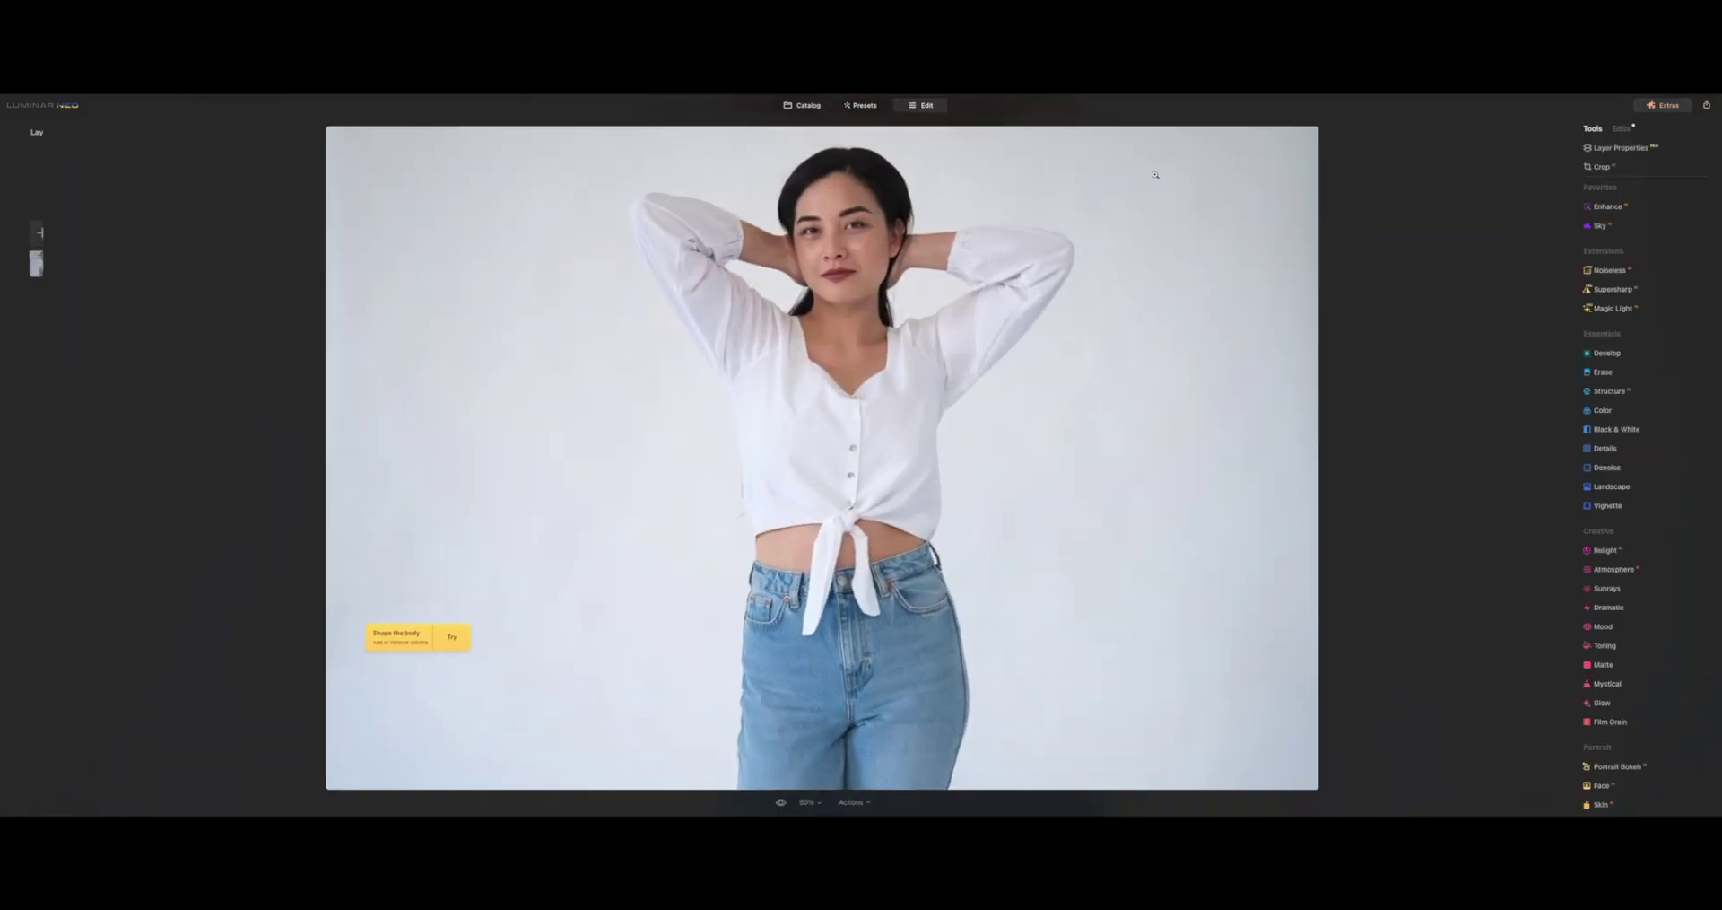
scroll(1667, 462, down, 3)
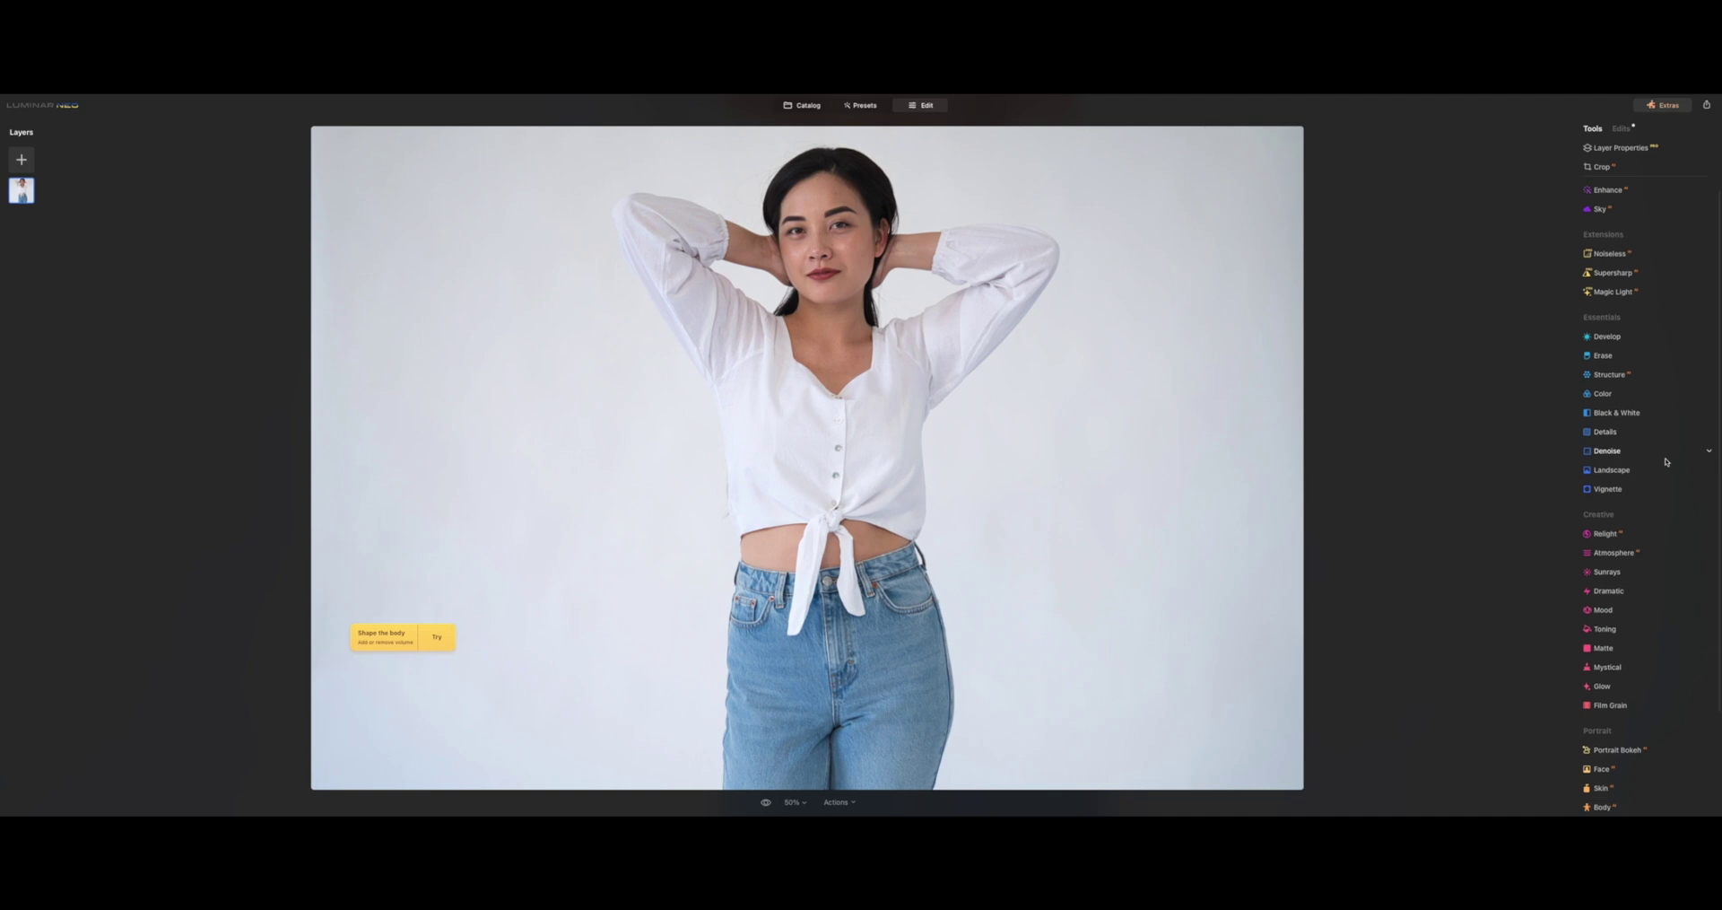
scroll(1666, 462, down, 2)
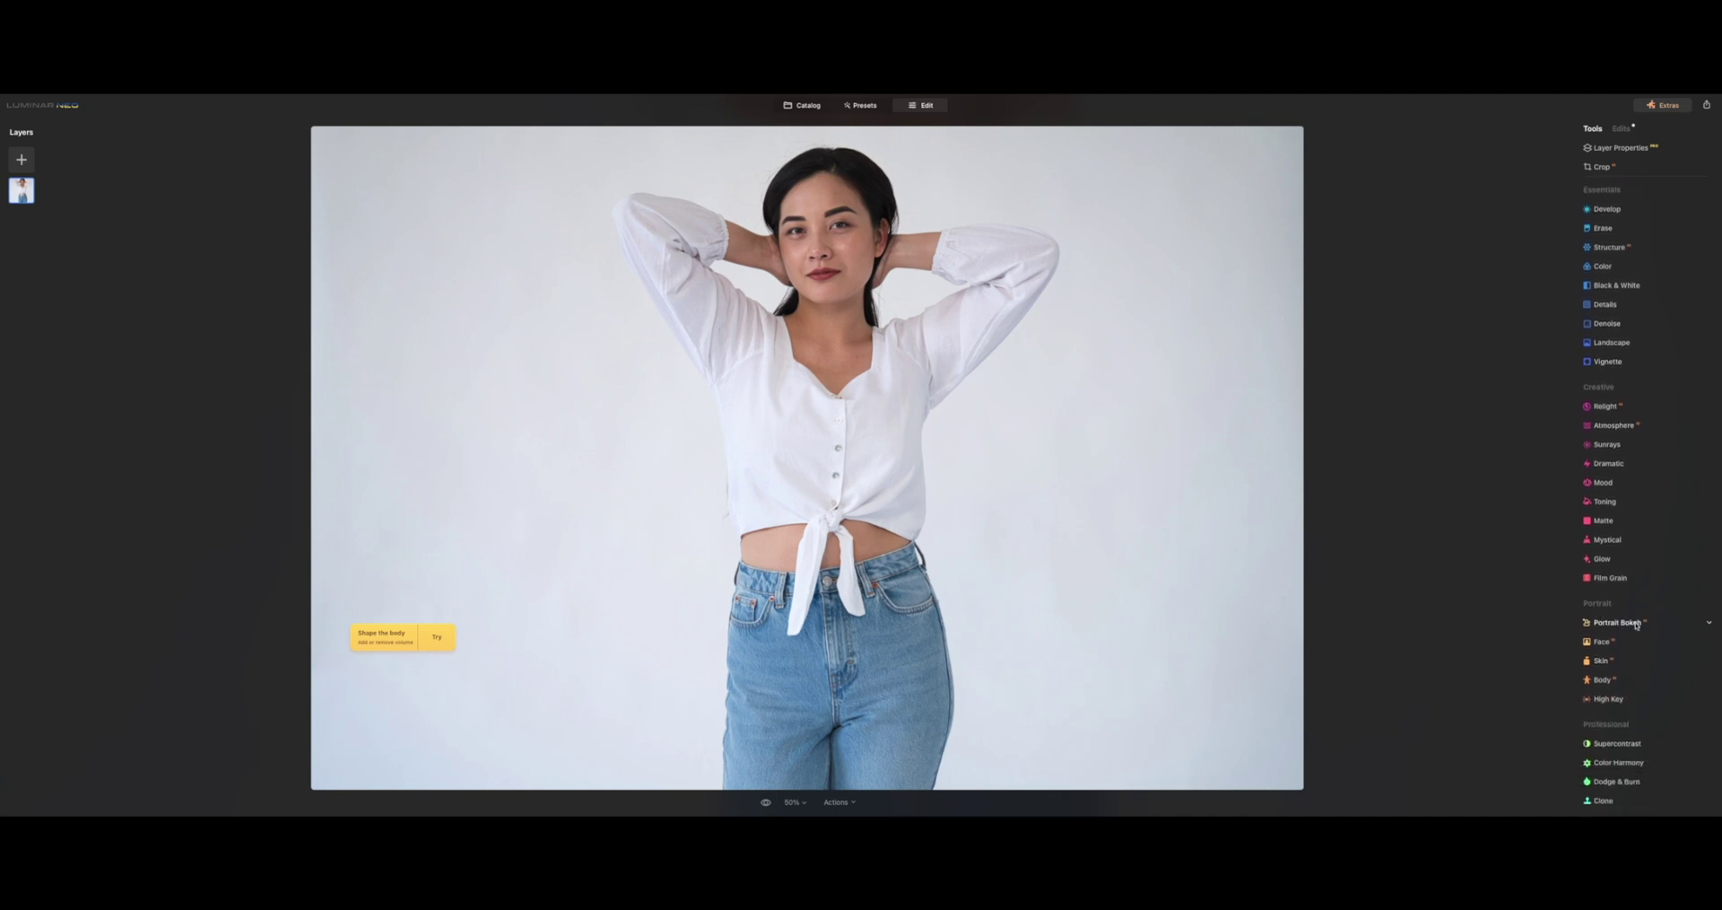
click(1632, 623)
click(1633, 630)
click(1612, 645)
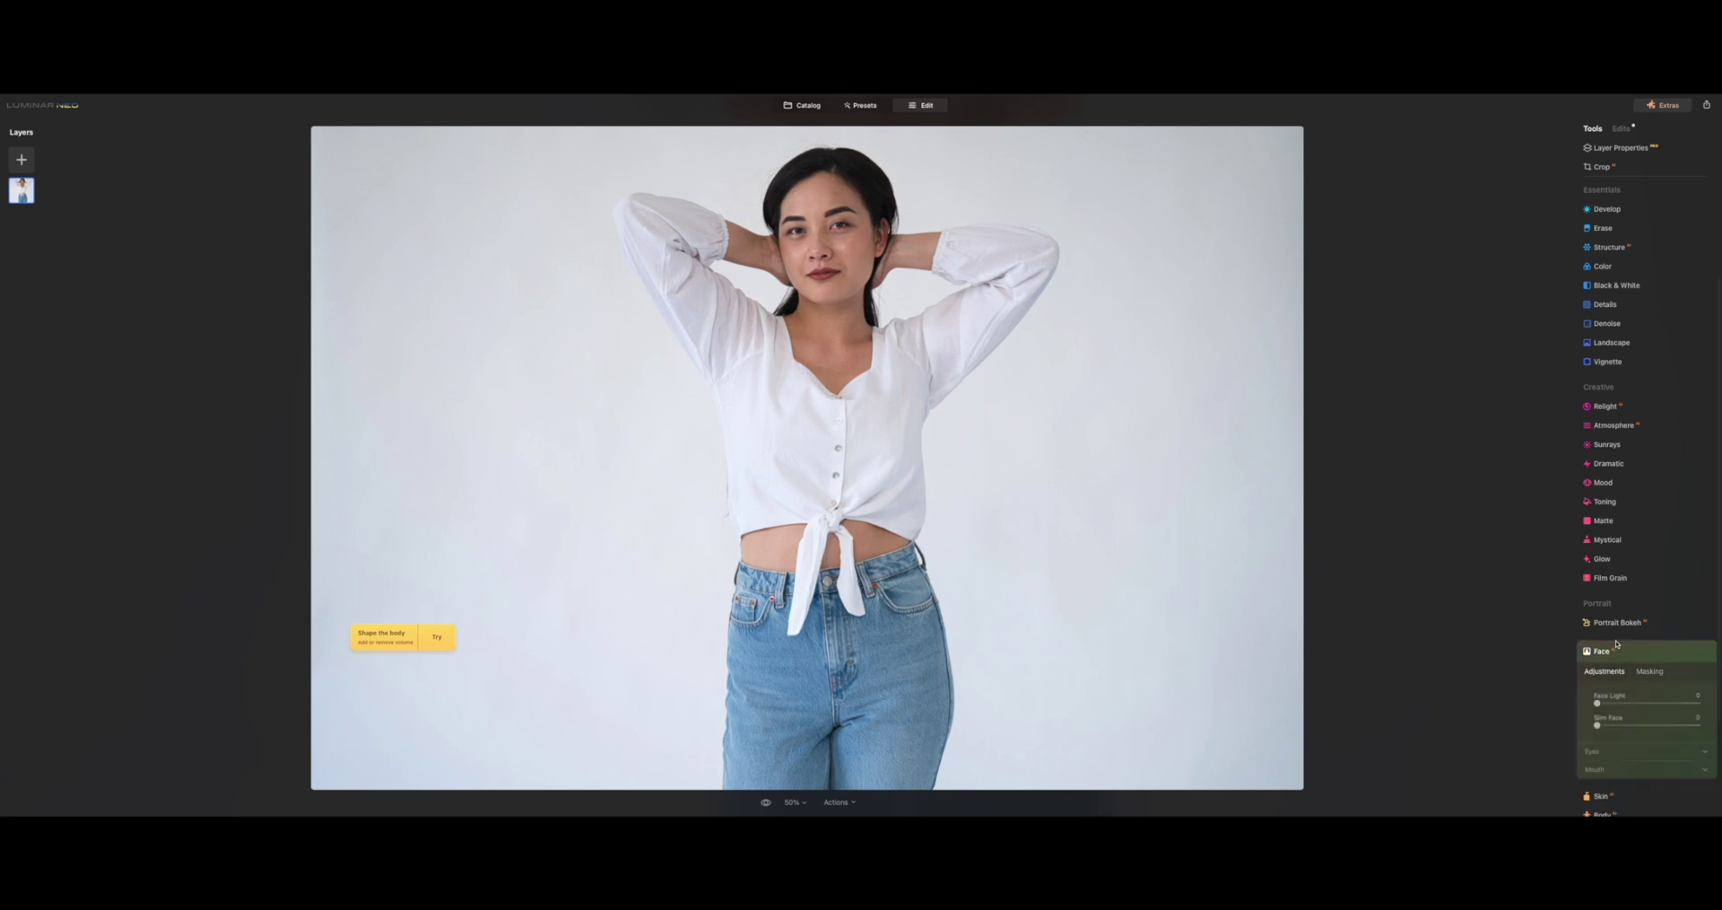
- Try the Face Light and Slim Face adjustments, with Slim Face up to 100, and reset both to 0
drag(1598, 703, 1720, 731)
double_click(1620, 702)
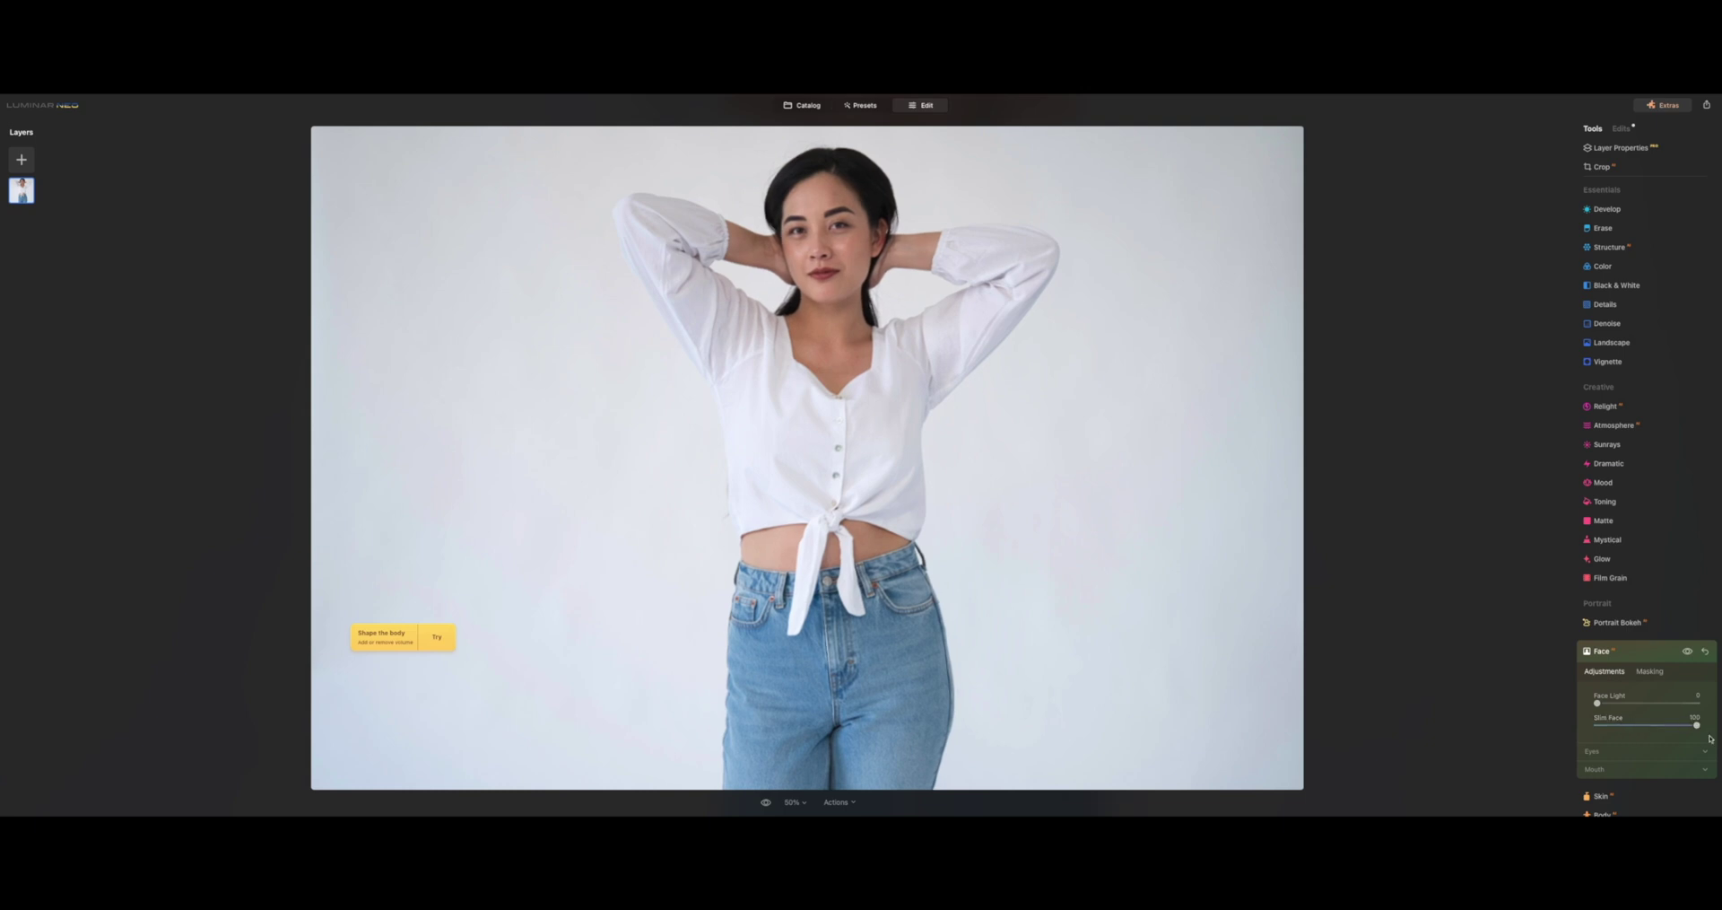
double_click(1696, 725)
scroll(1653, 708, down, 2)
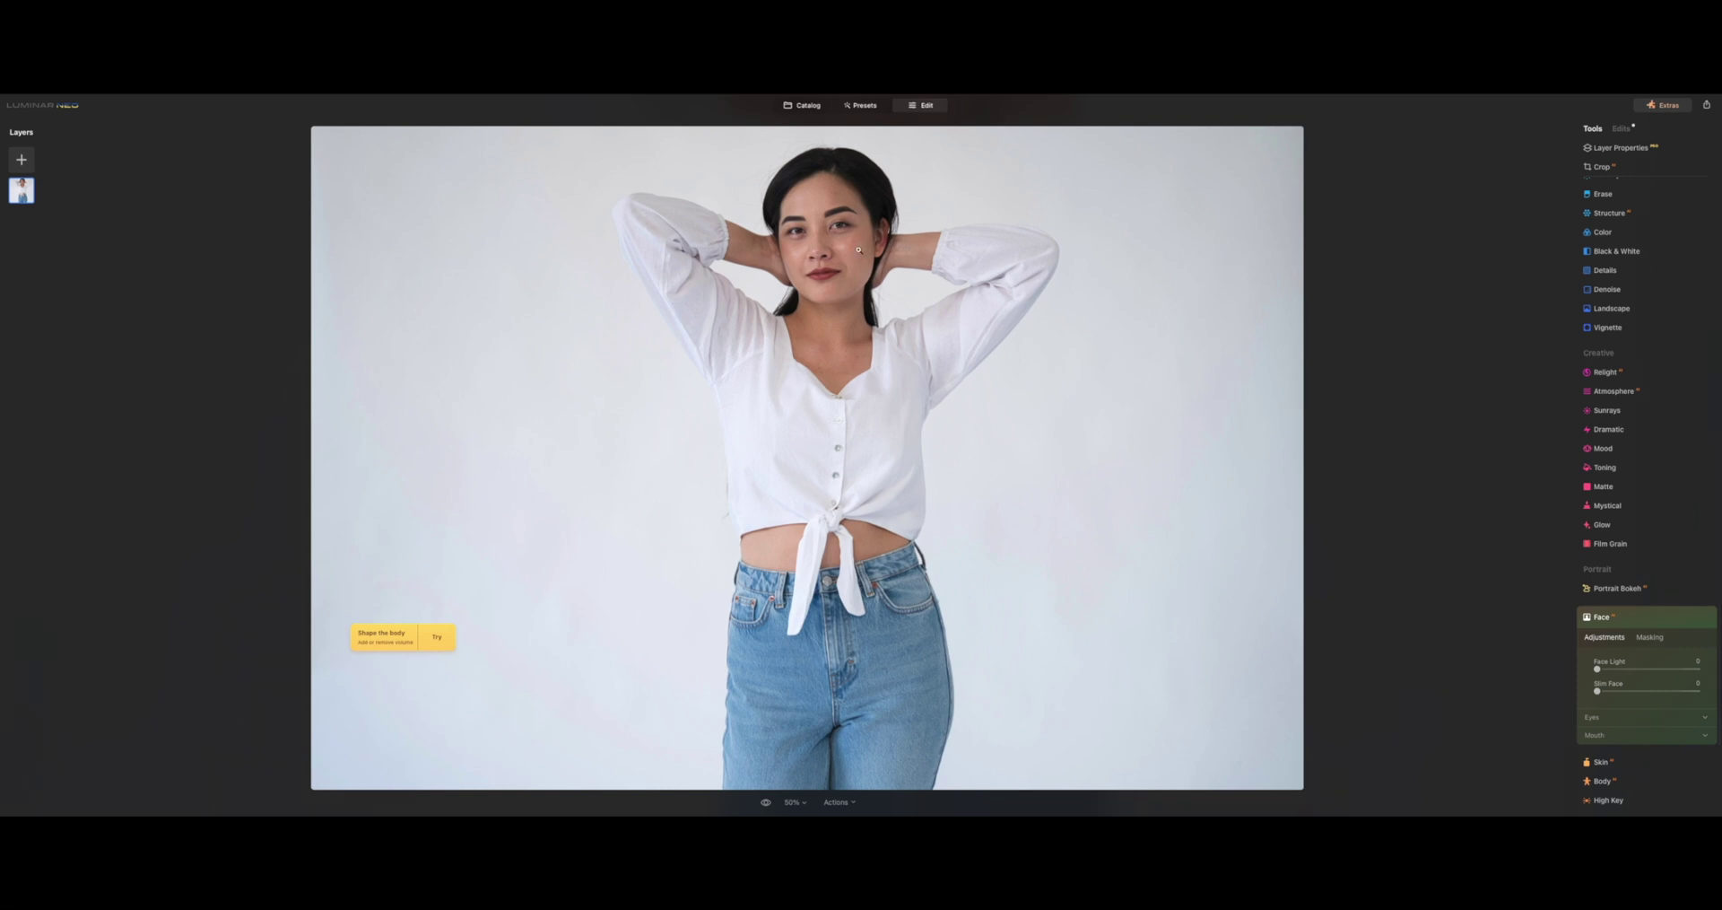
- Change the woman's iris color to Blue in the Face tool's eye settings, with the face enlarged to 200%
scroll(859, 250, up, 3)
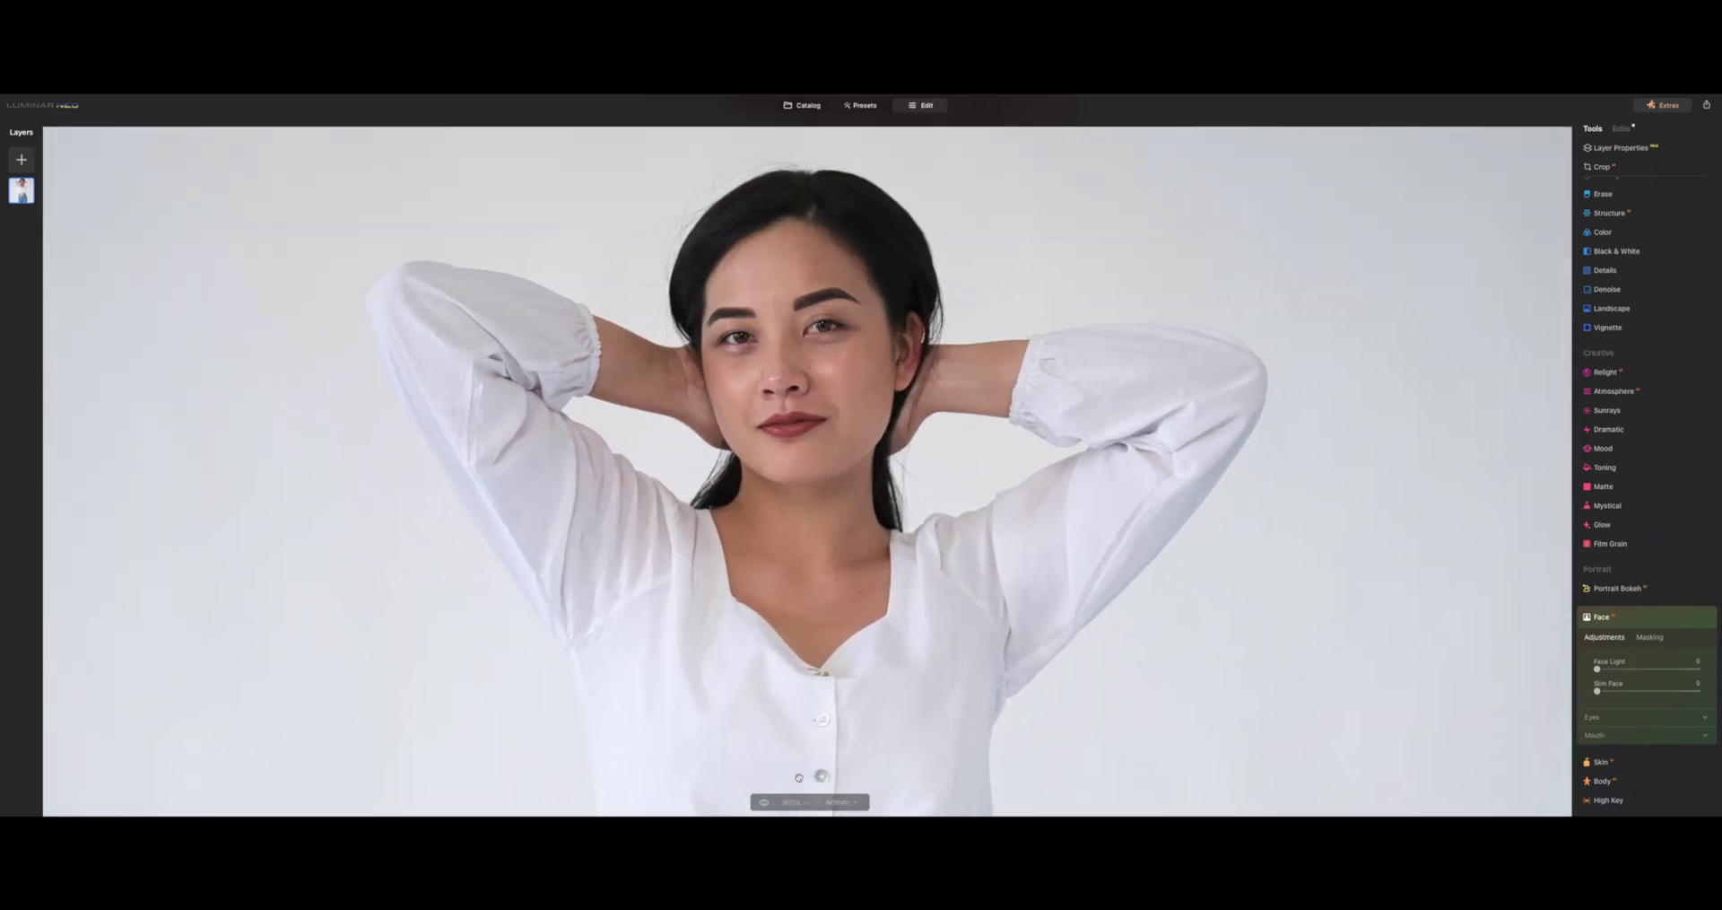
click(805, 803)
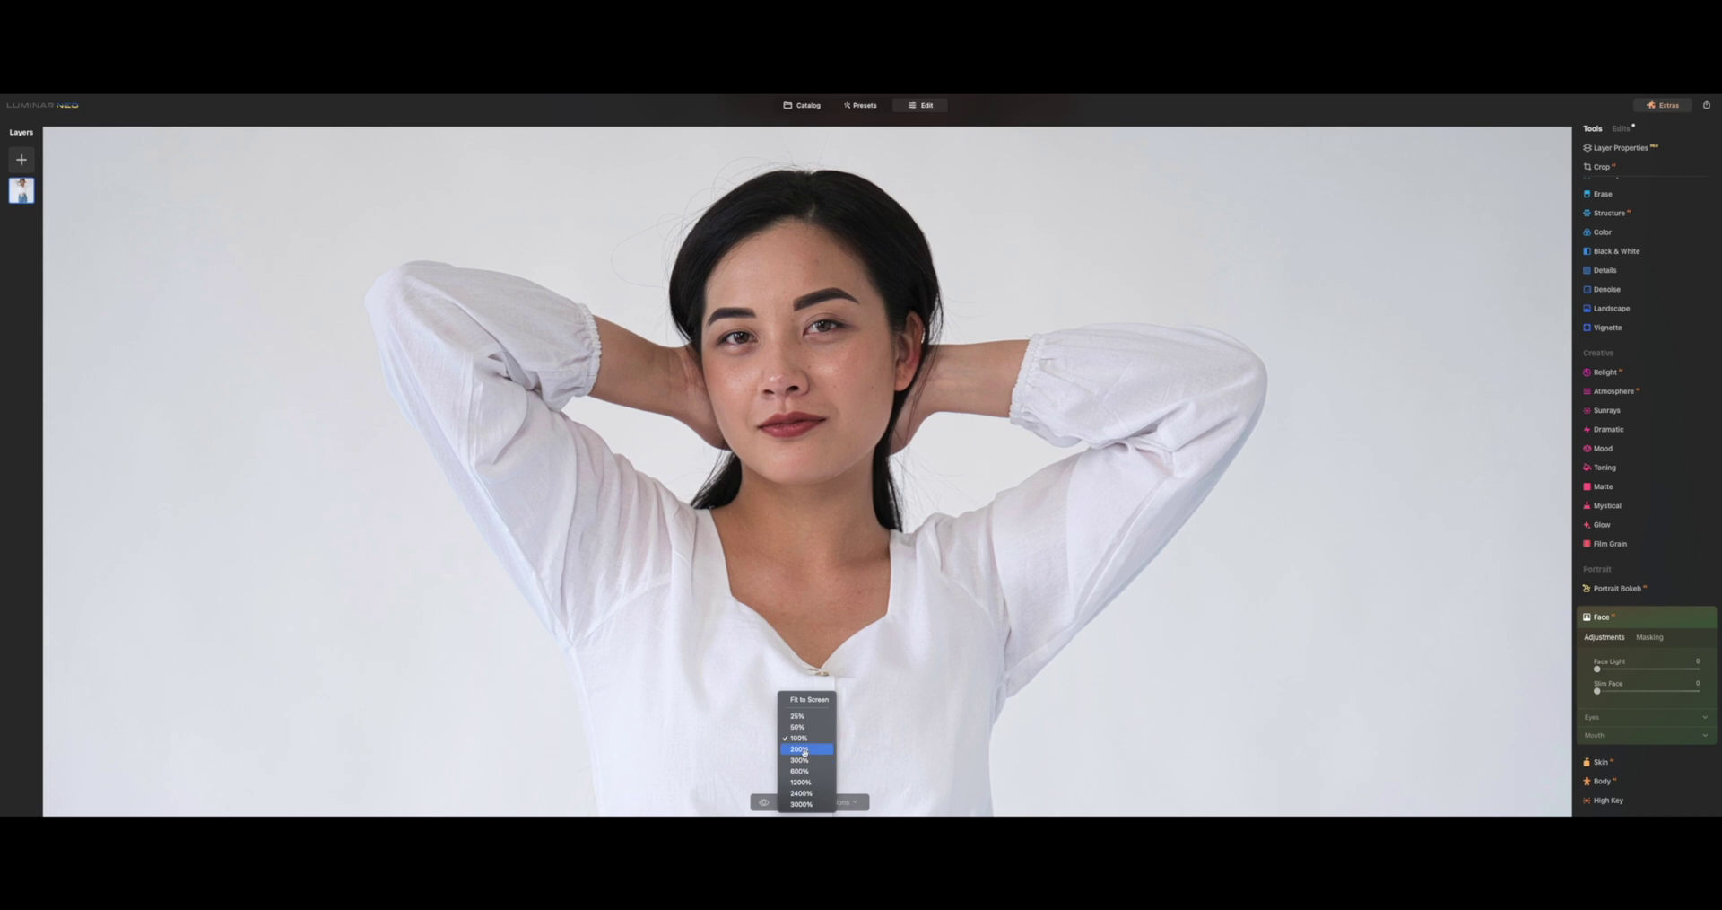
click(793, 753)
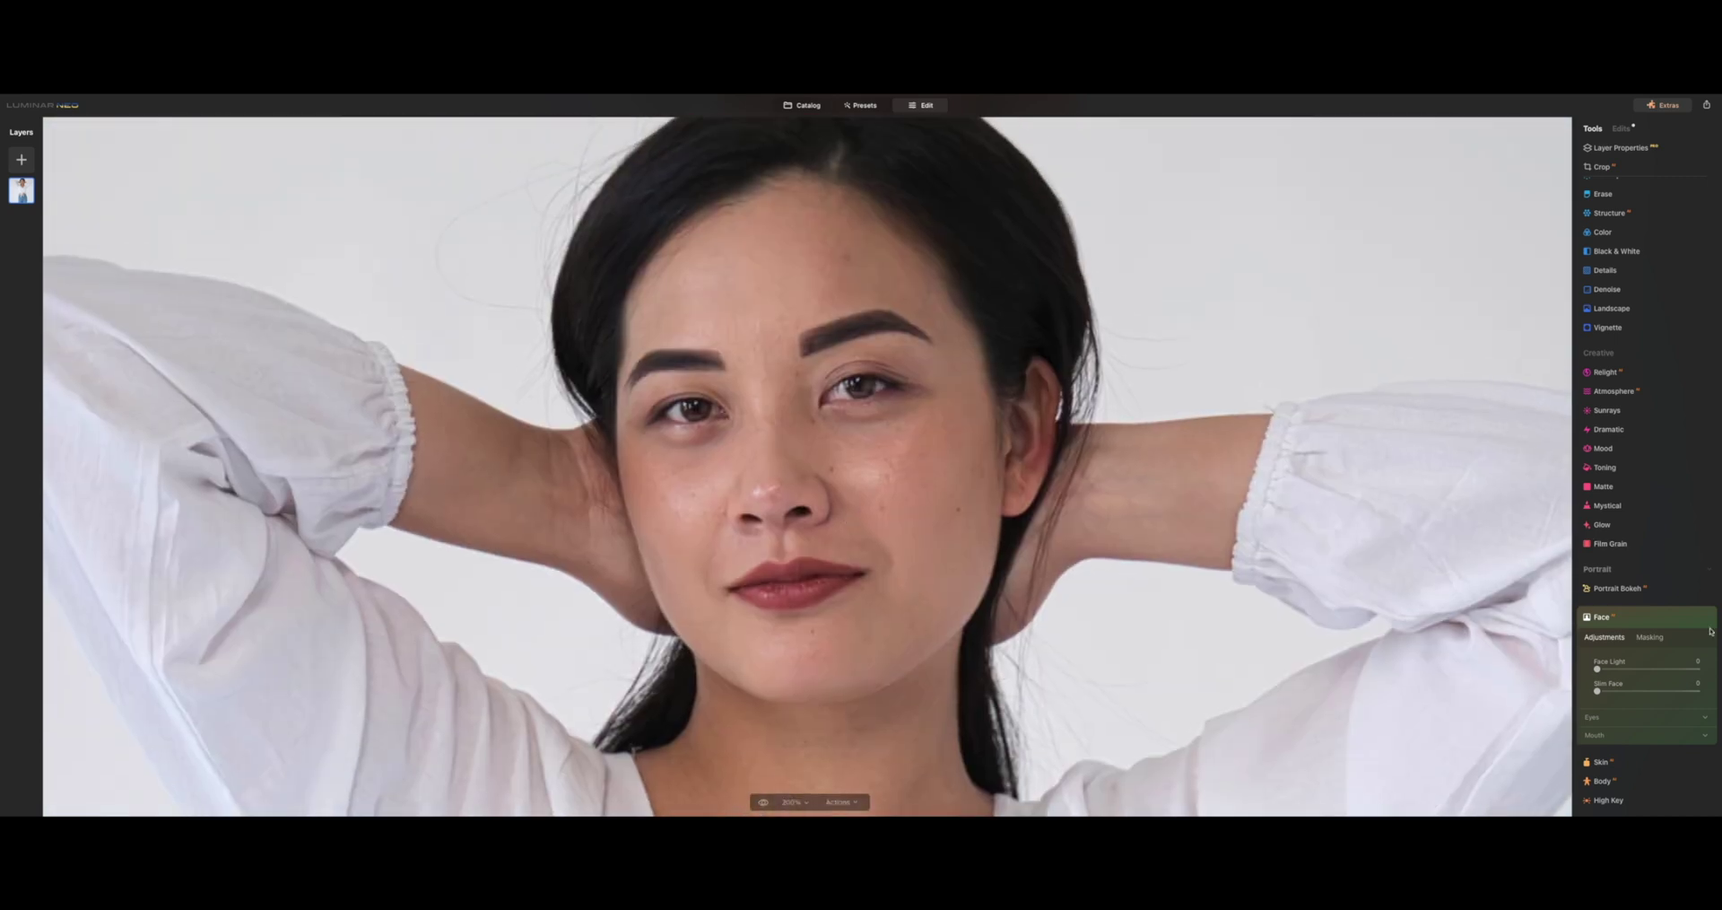
mouse_move(1598, 669)
mouse_down()
mouse_move(1708, 690)
mouse_move(1595, 690)
mouse_up()
click(1606, 717)
scroll(1615, 681, down, 3)
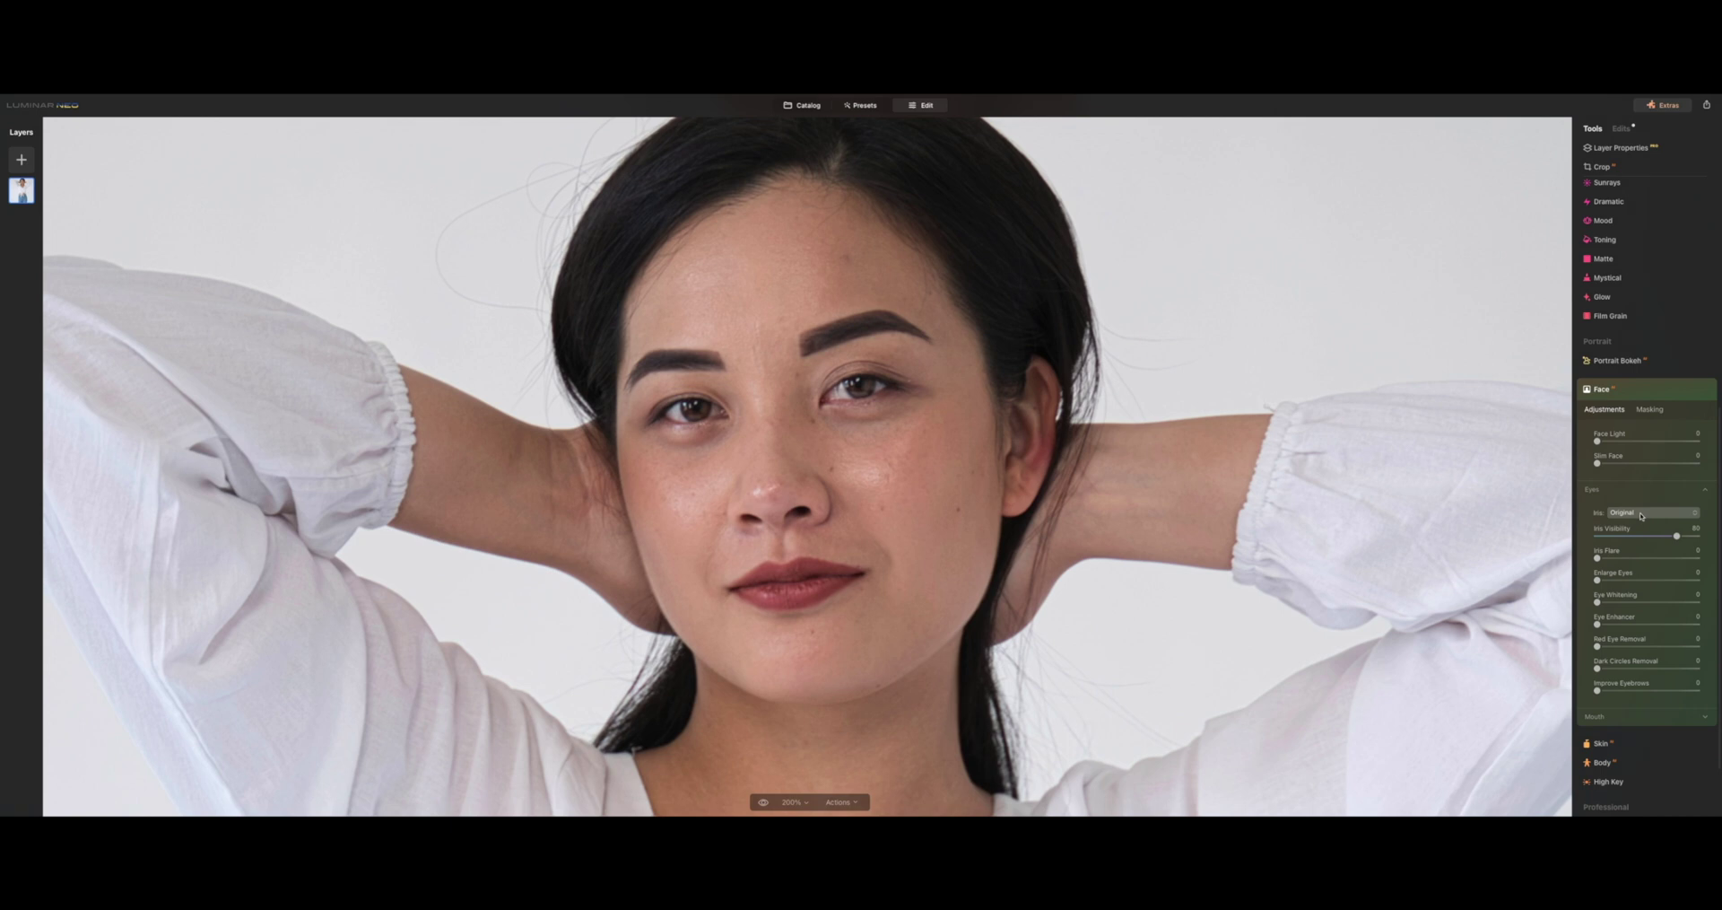
click(1640, 513)
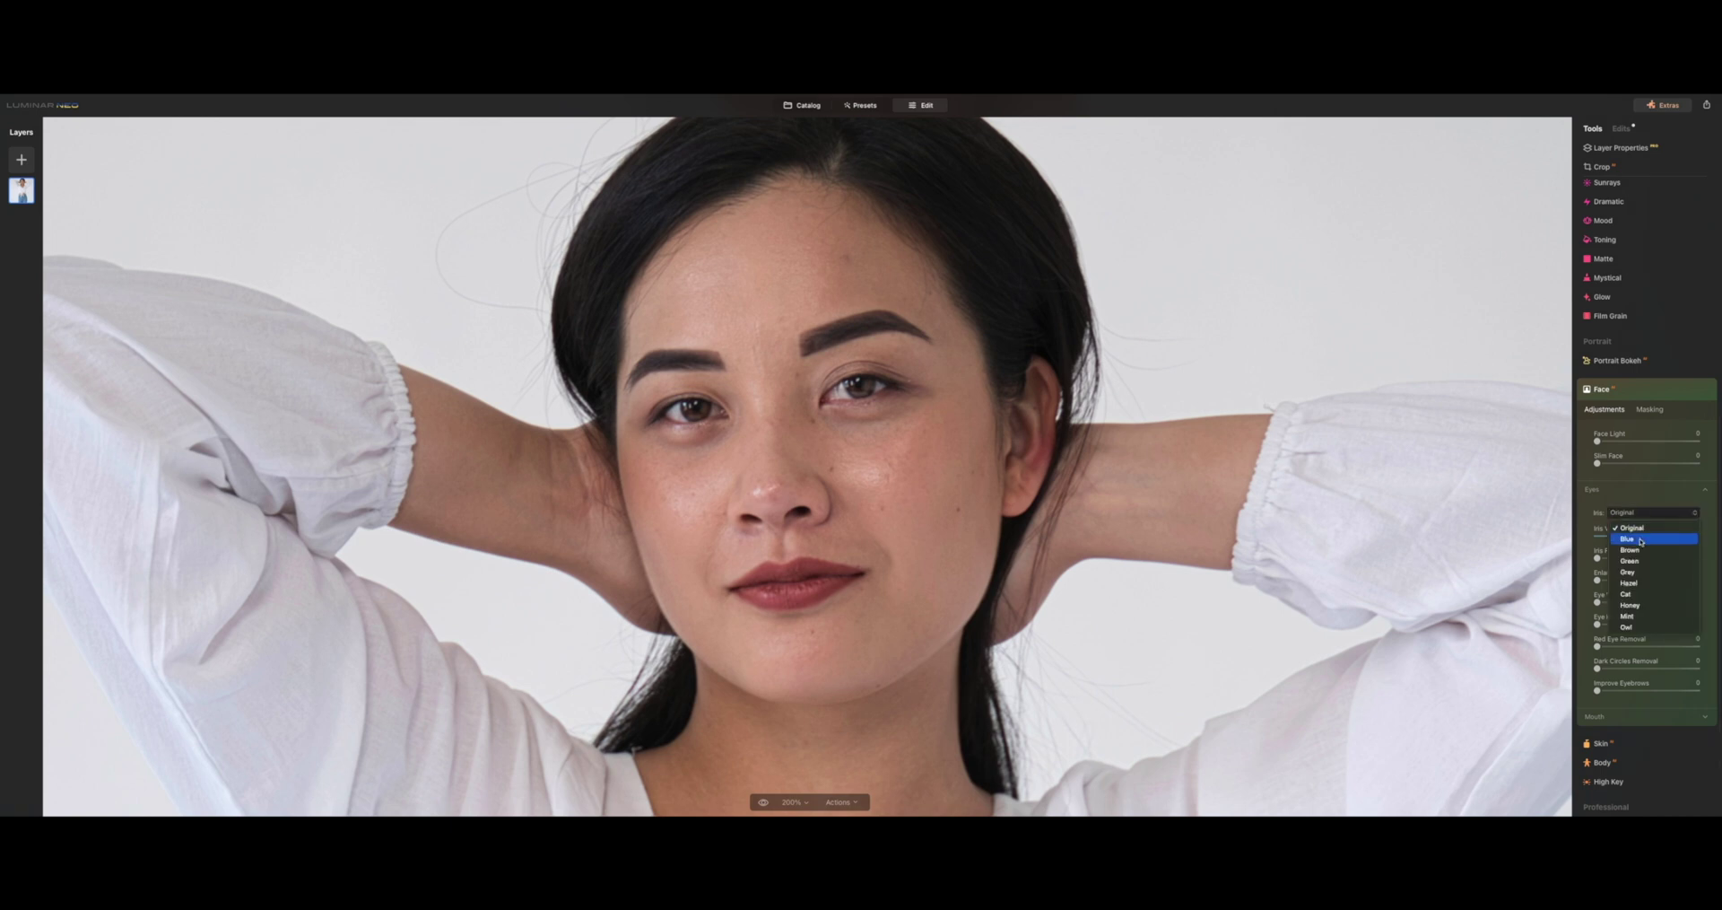
click(1640, 539)
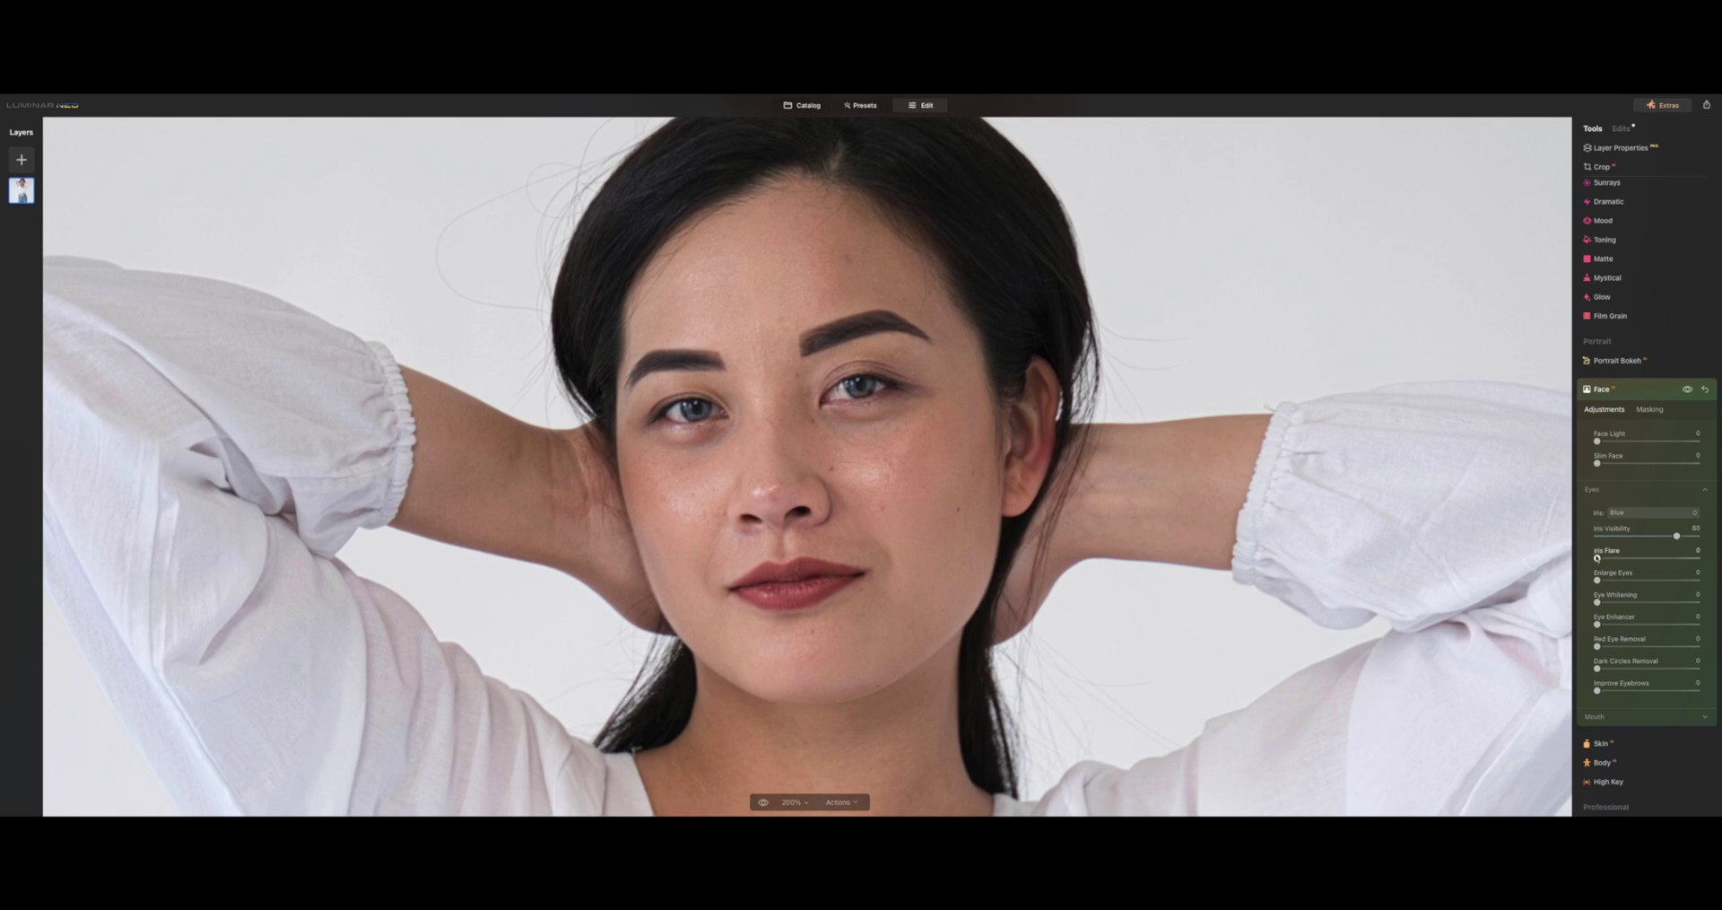
- Set Iris Flare to about 65 and compare the eyes with and without the Face edits
drag(1598, 558, 1663, 559)
click(1688, 390)
click(1688, 390)
- Try Enlarge Eyes at 100 and compare the face with the original
drag(1597, 581, 1697, 580)
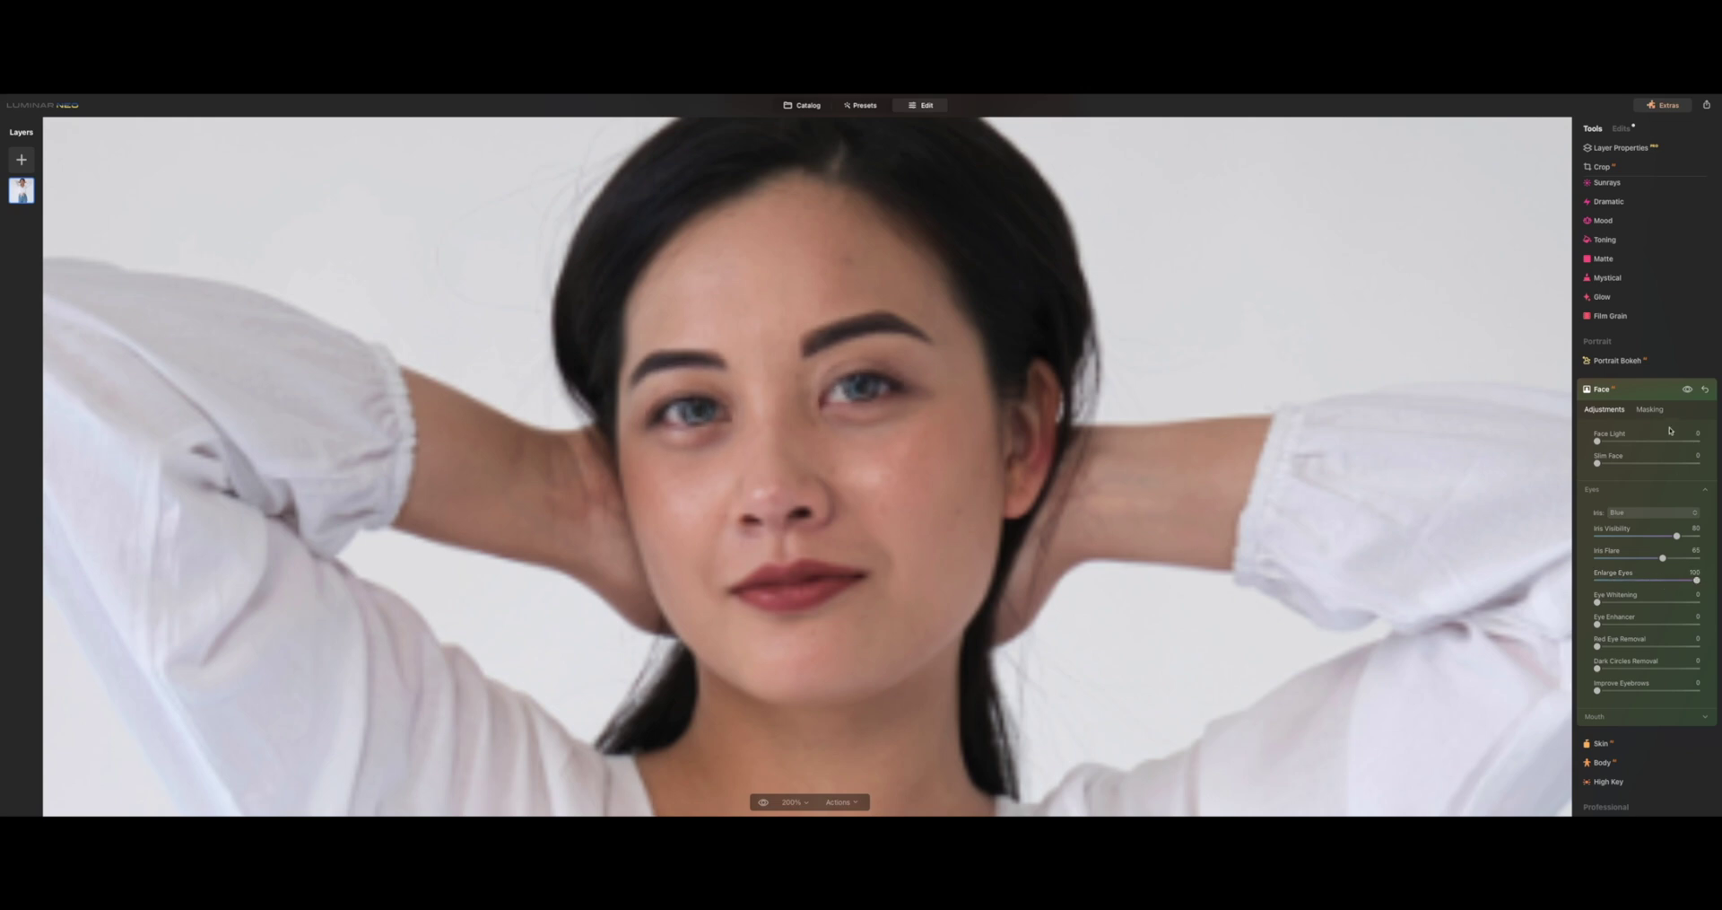
click(1688, 390)
click(1688, 390)
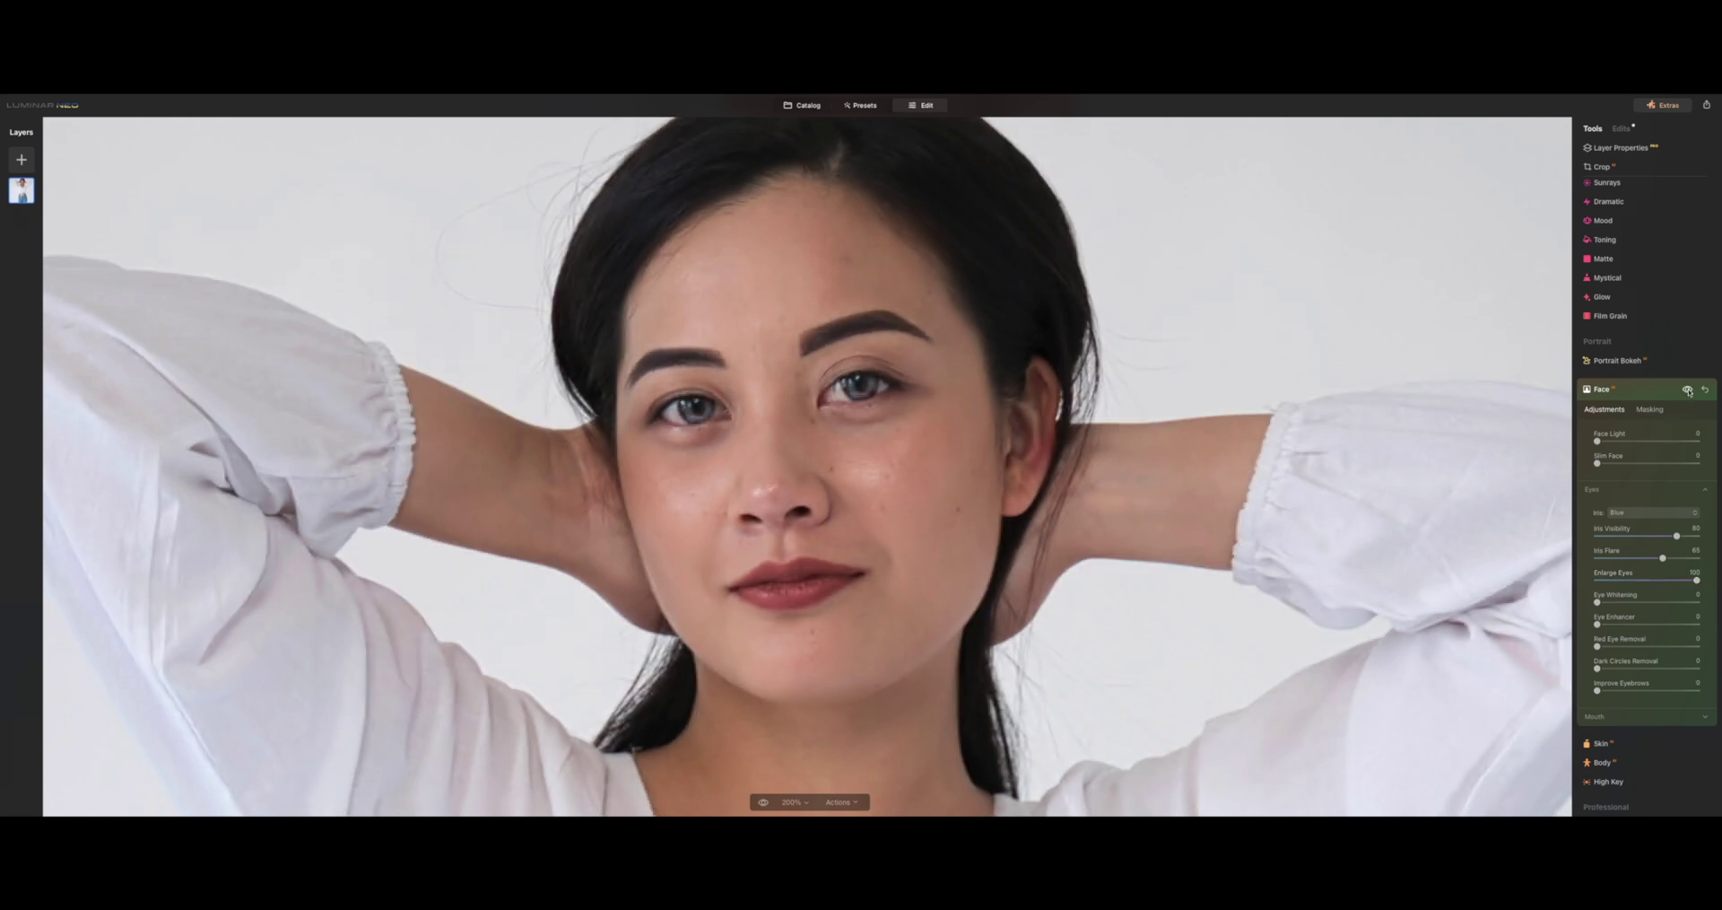
- Reset Enlarge Eyes to 0, try Eye Whitening at about 61 and Eye Enhancer at about 98, and compare with the original
click(1621, 602)
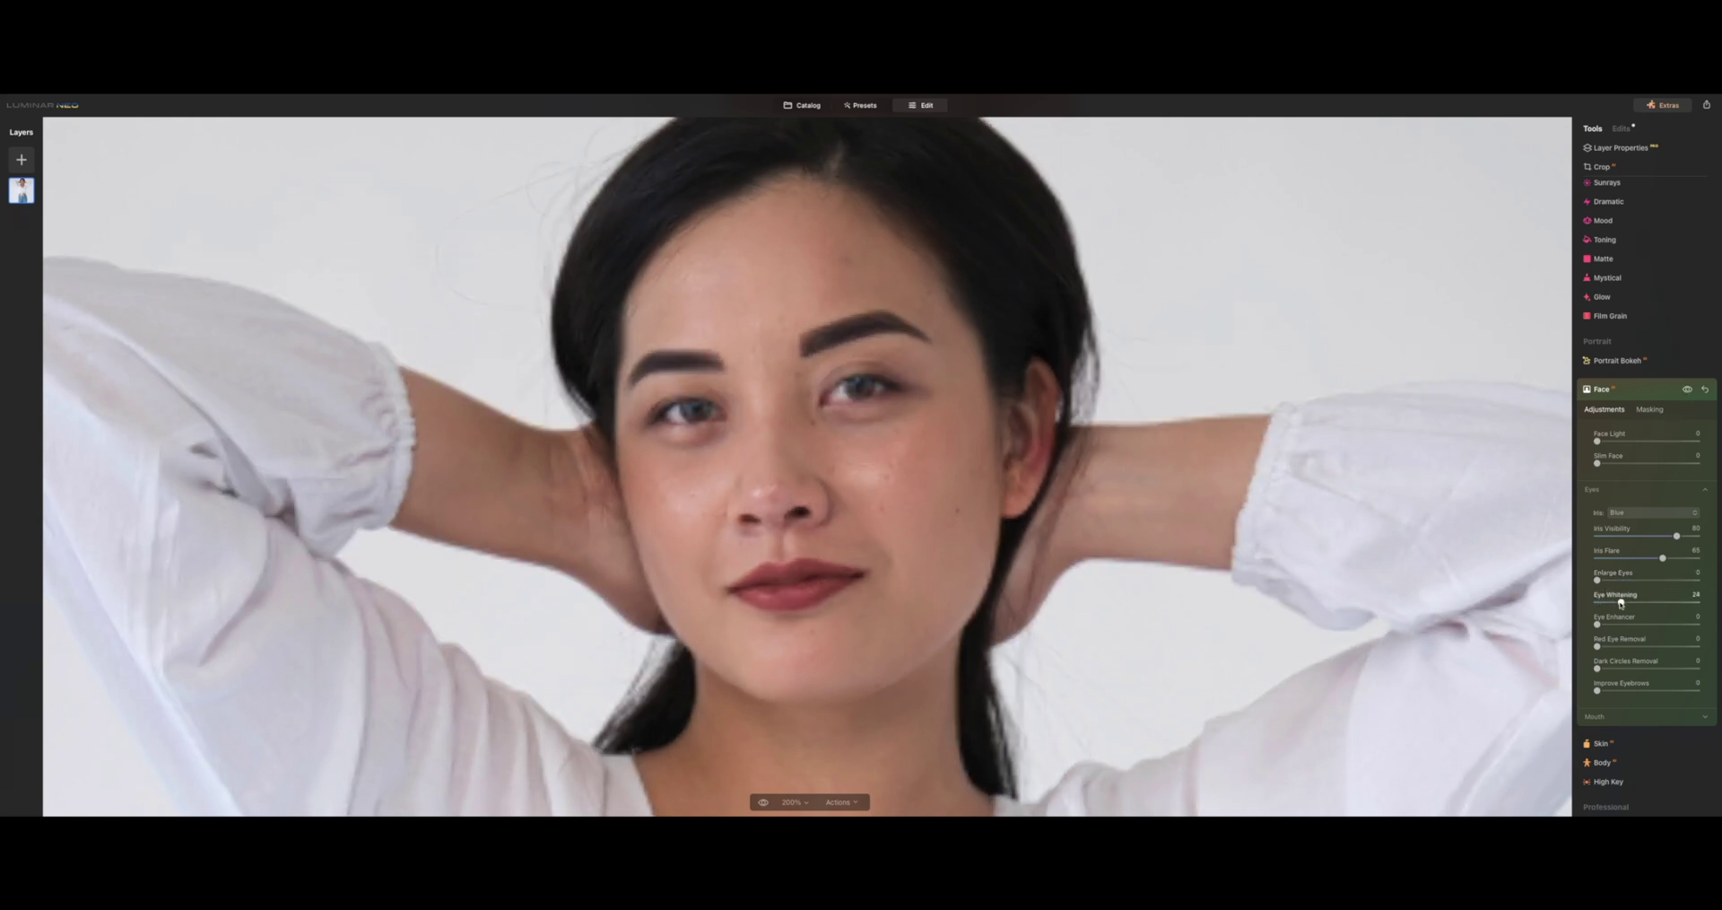
drag(1621, 602, 1695, 624)
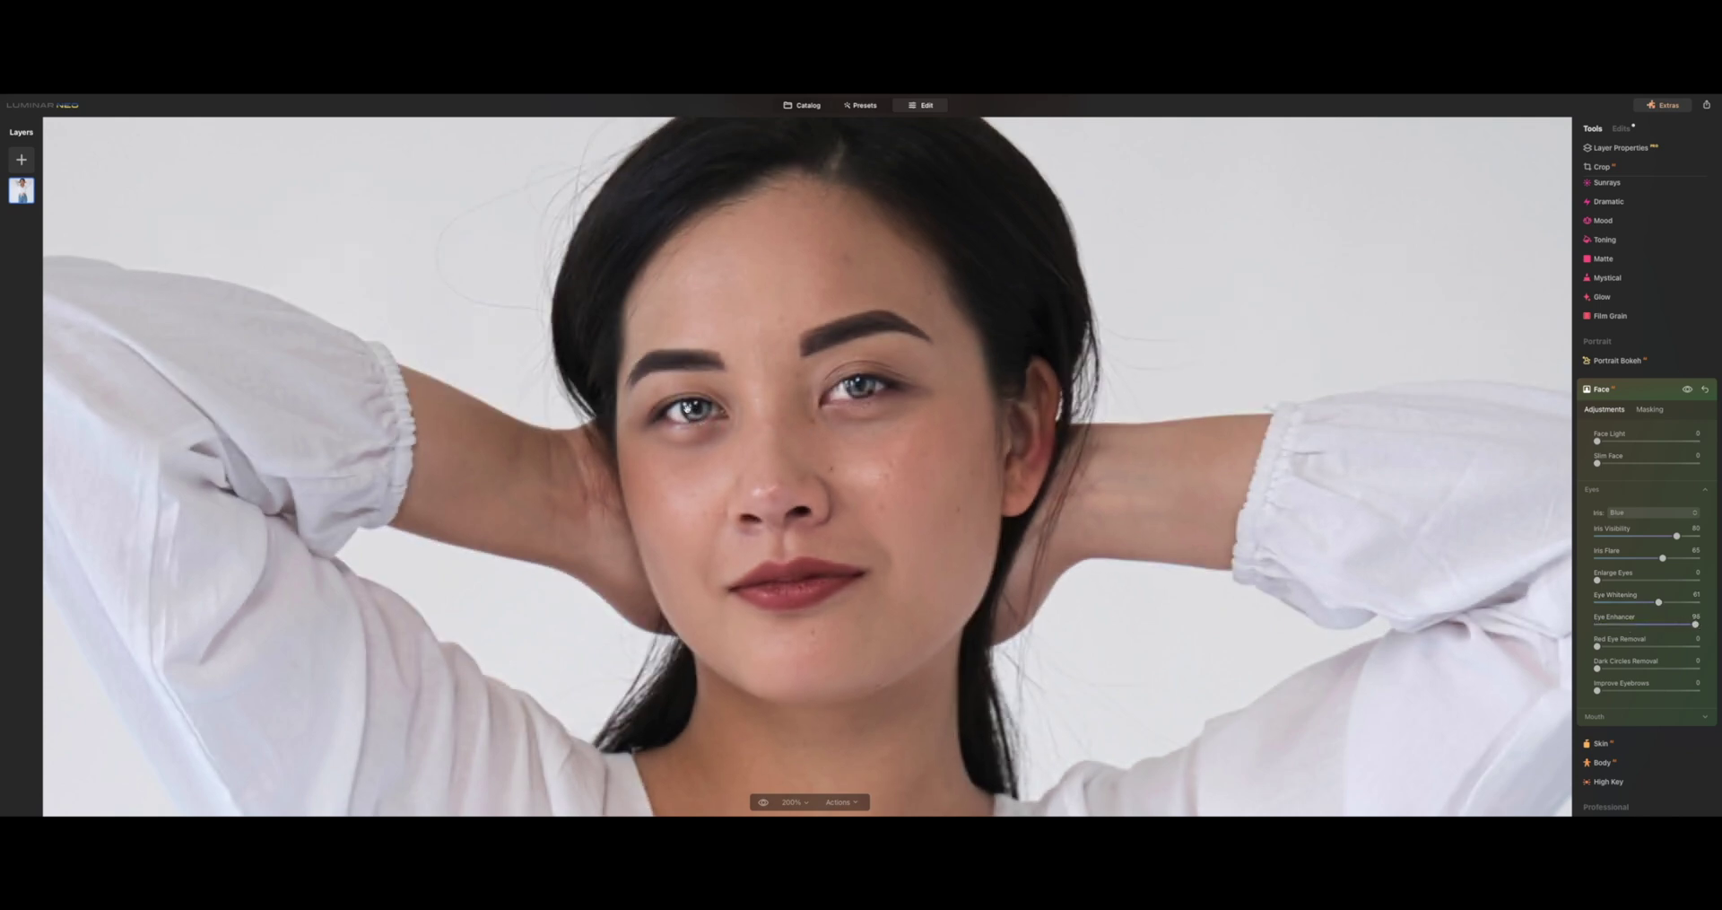
click(1688, 392)
click(1688, 391)
- Set Eye Whitening to about 40, Eye Enhancer to about 22 and Dark Circles Removal to 100, and compare with the original
mouse_move(1686, 626)
mouse_down()
mouse_move(1601, 625)
mouse_move(1642, 604)
mouse_move(1668, 648)
mouse_move(1703, 652)
mouse_up()
double_click(1691, 646)
drag(1629, 668, 1696, 668)
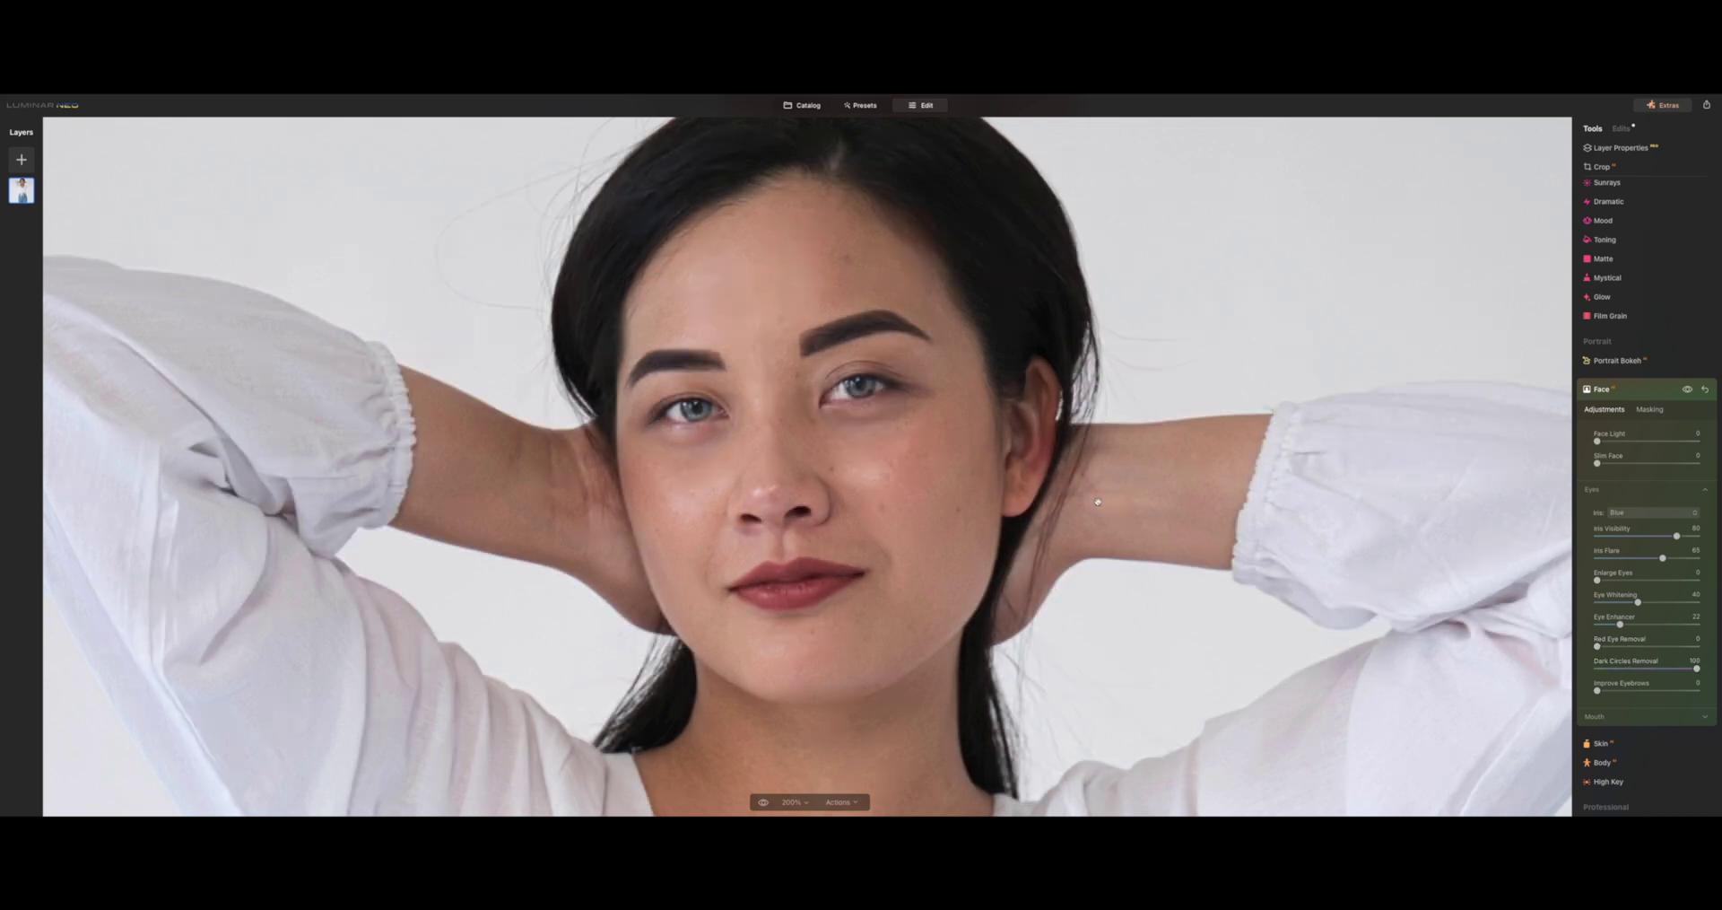
click(1688, 389)
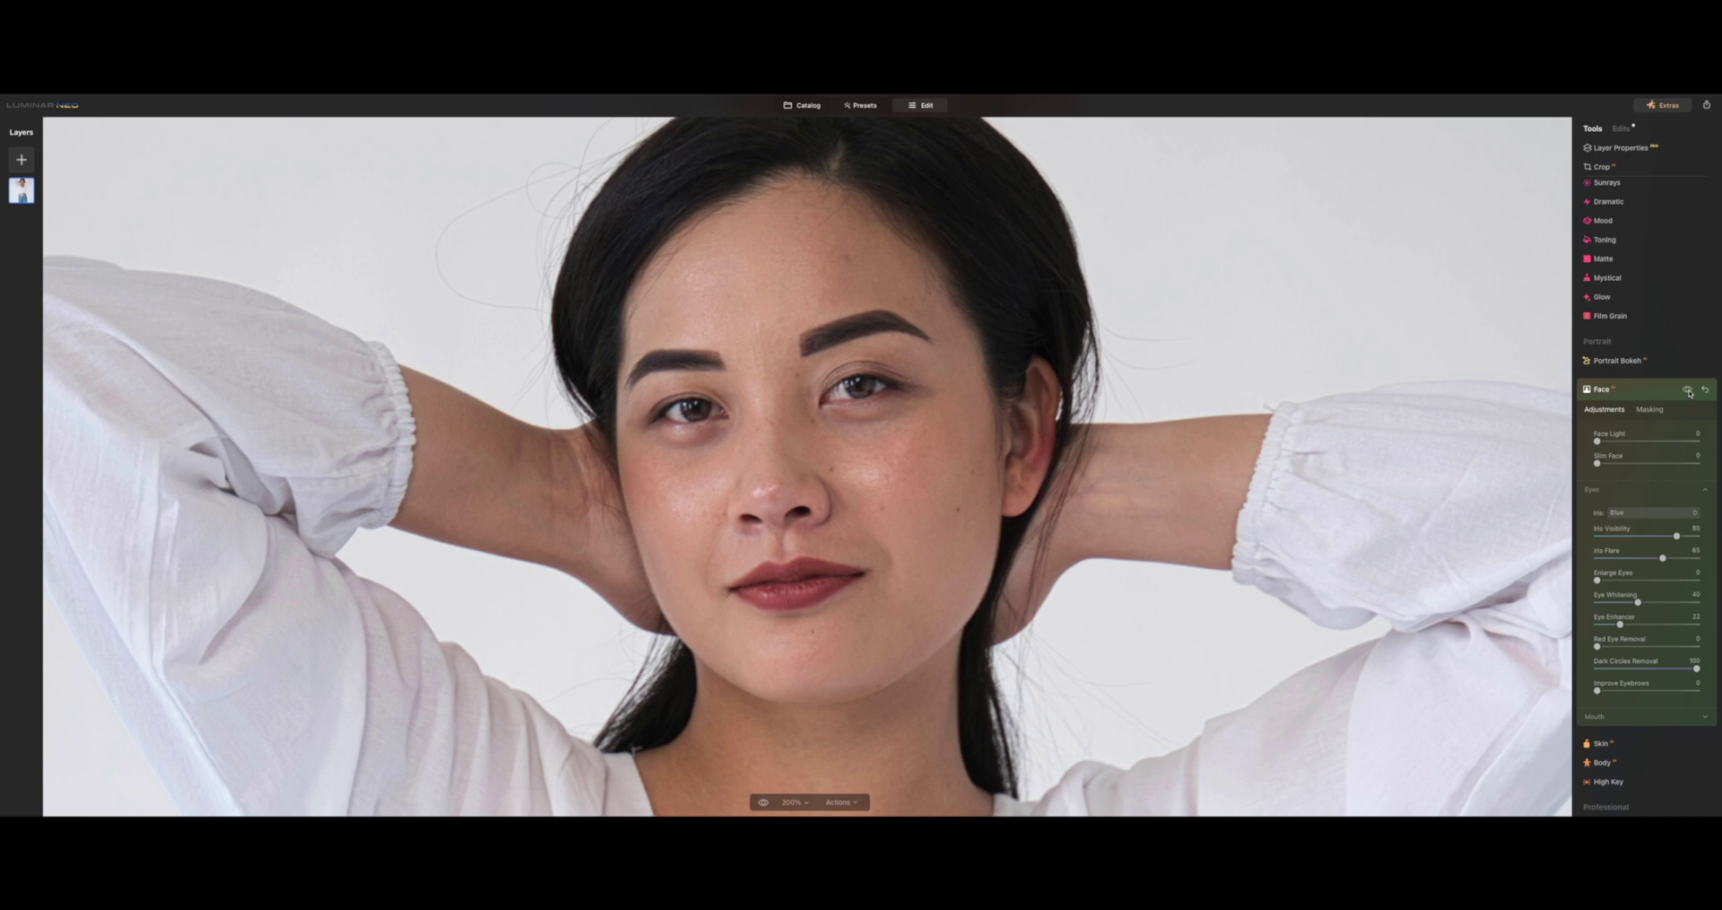
click(1688, 391)
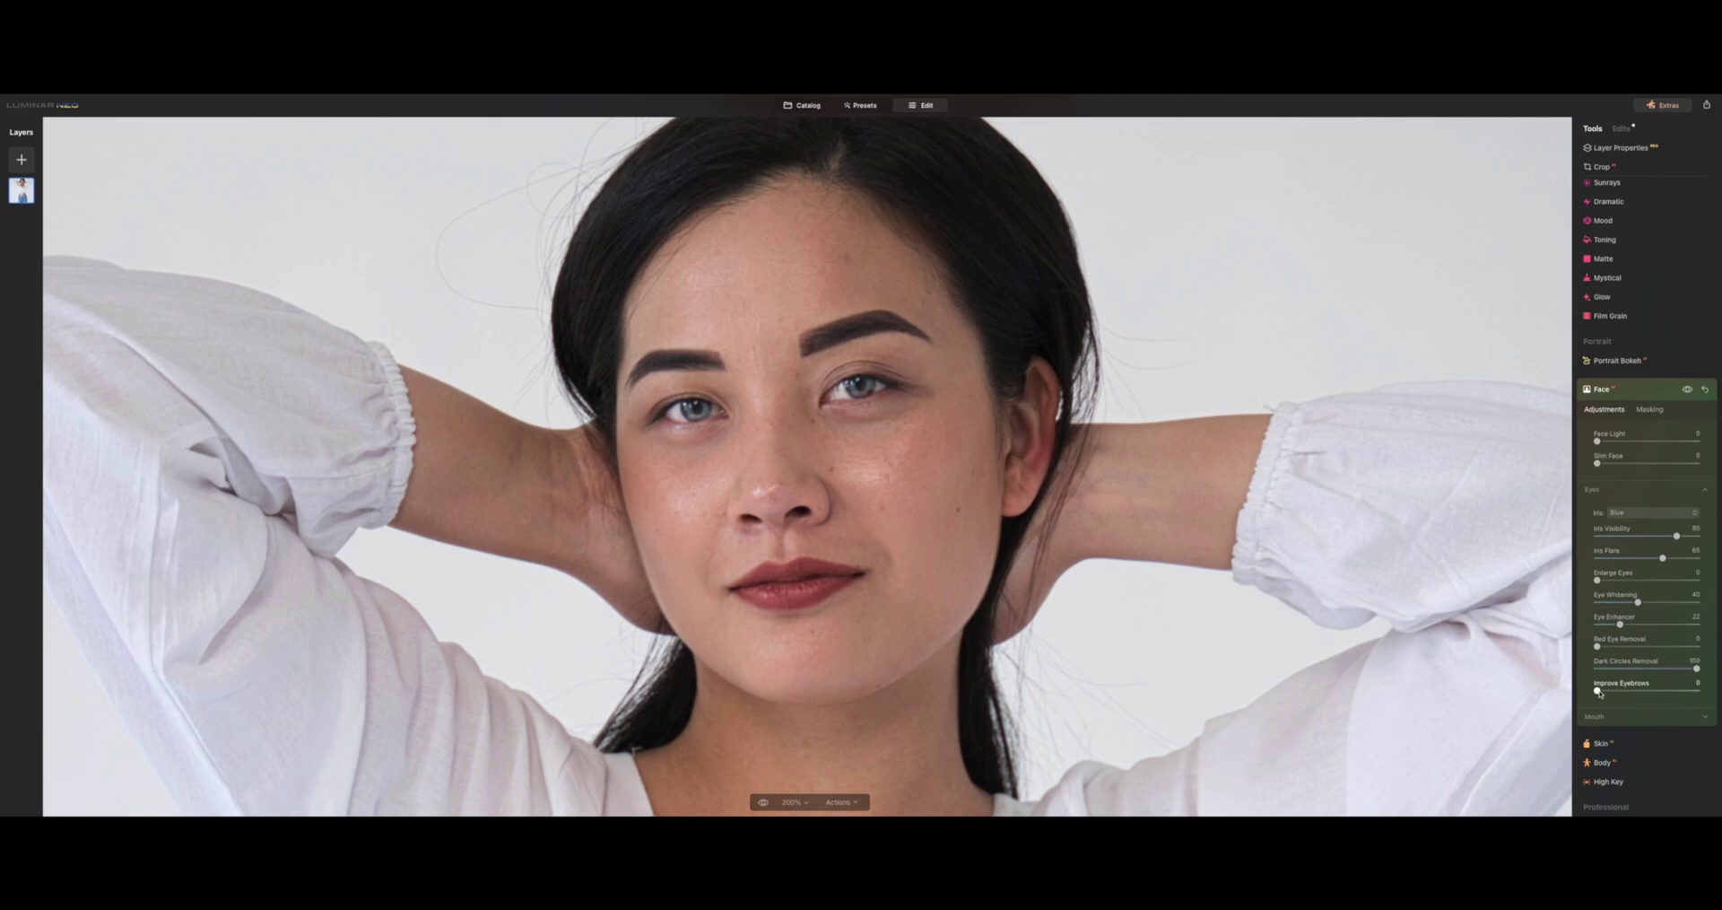
- Try Improve Eyebrows at 100 on the woman's face and reset it to 0
drag(1598, 690, 1700, 690)
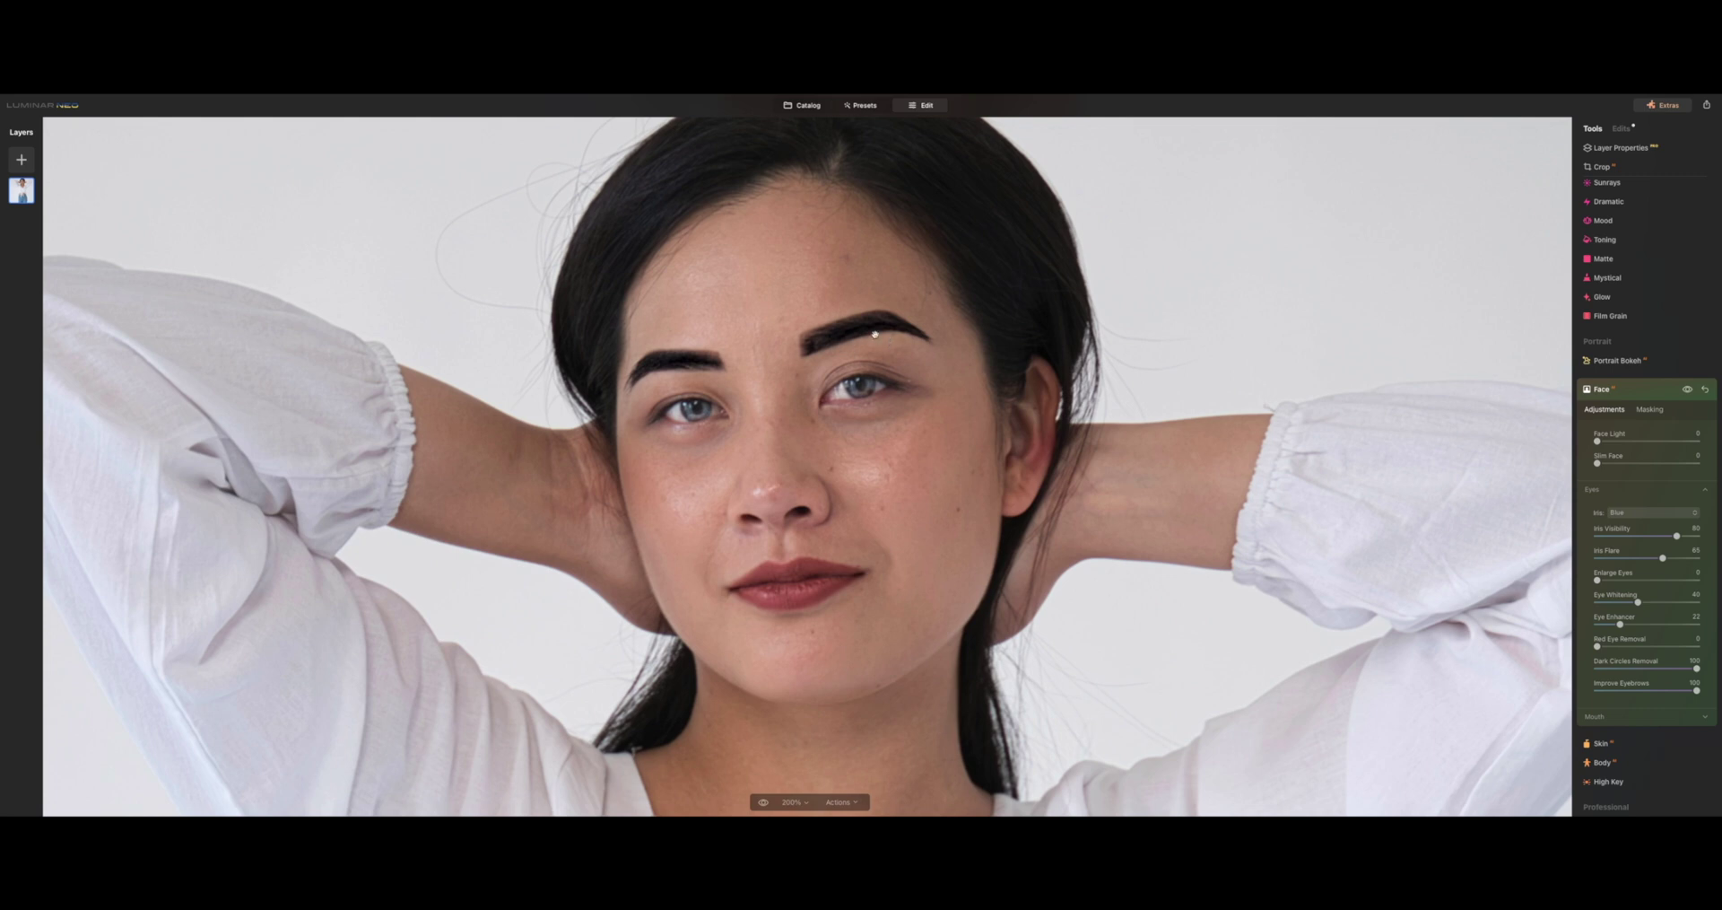
double_click(1697, 690)
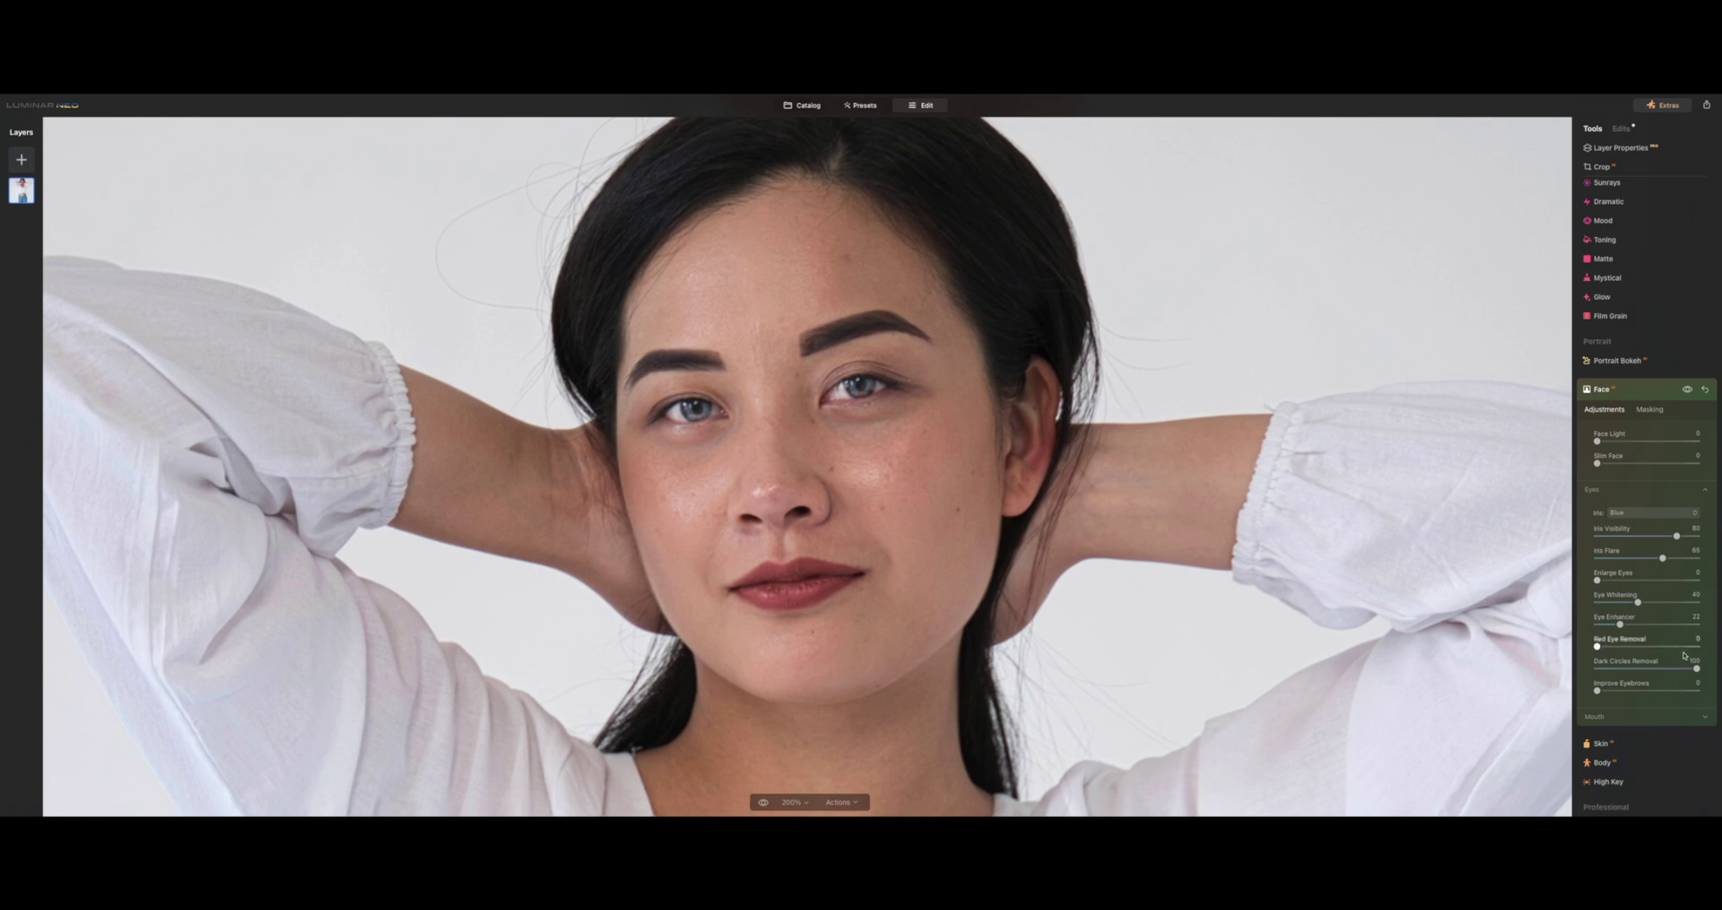
- Set Lips Saturation and Lips Redness to 100 in the Face tool, comparing the portrait with and without the Face edits
click(1692, 718)
scroll(1693, 718, down, 5)
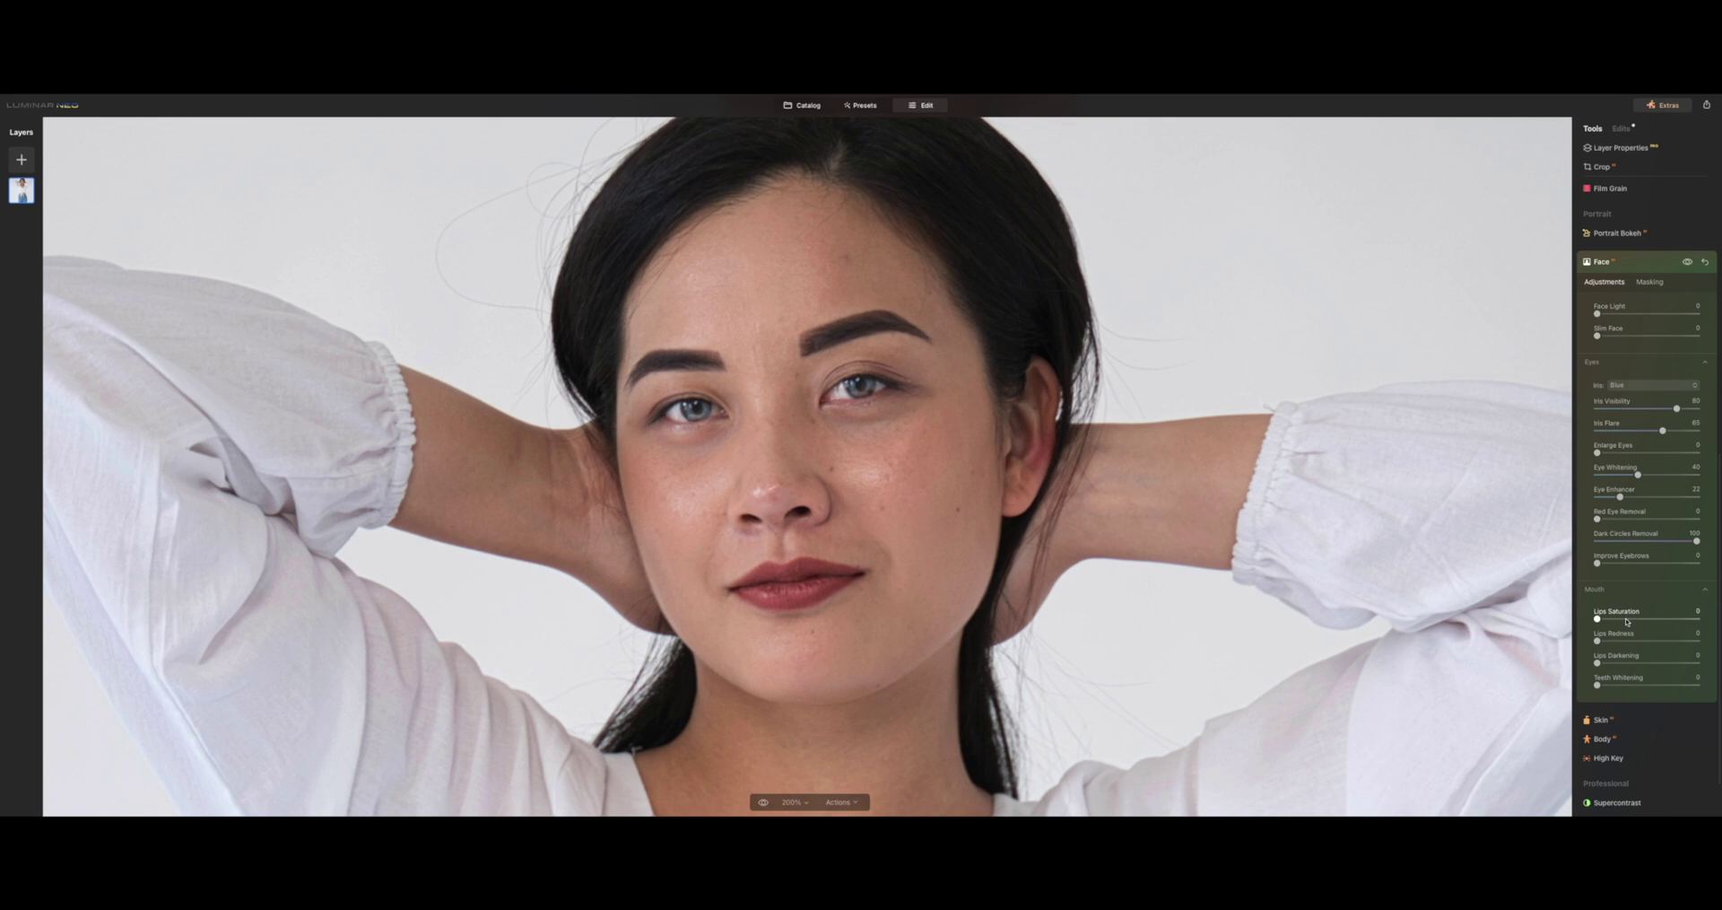
drag(1621, 619, 1698, 619)
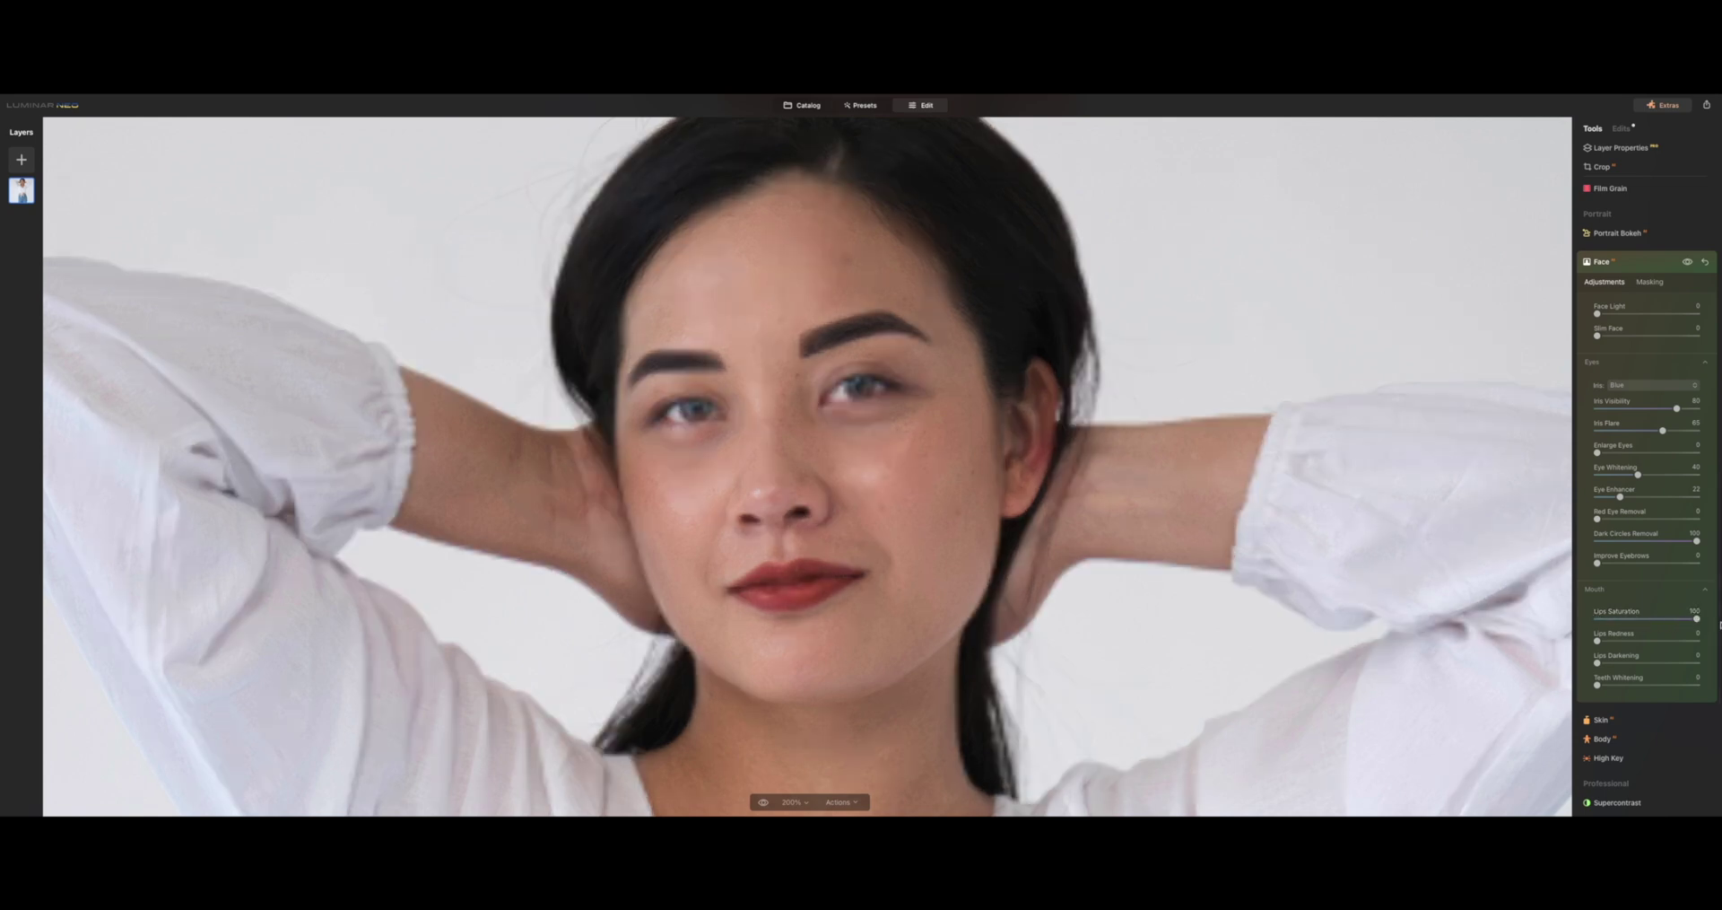
click(1686, 262)
click(1686, 262)
click(1686, 262)
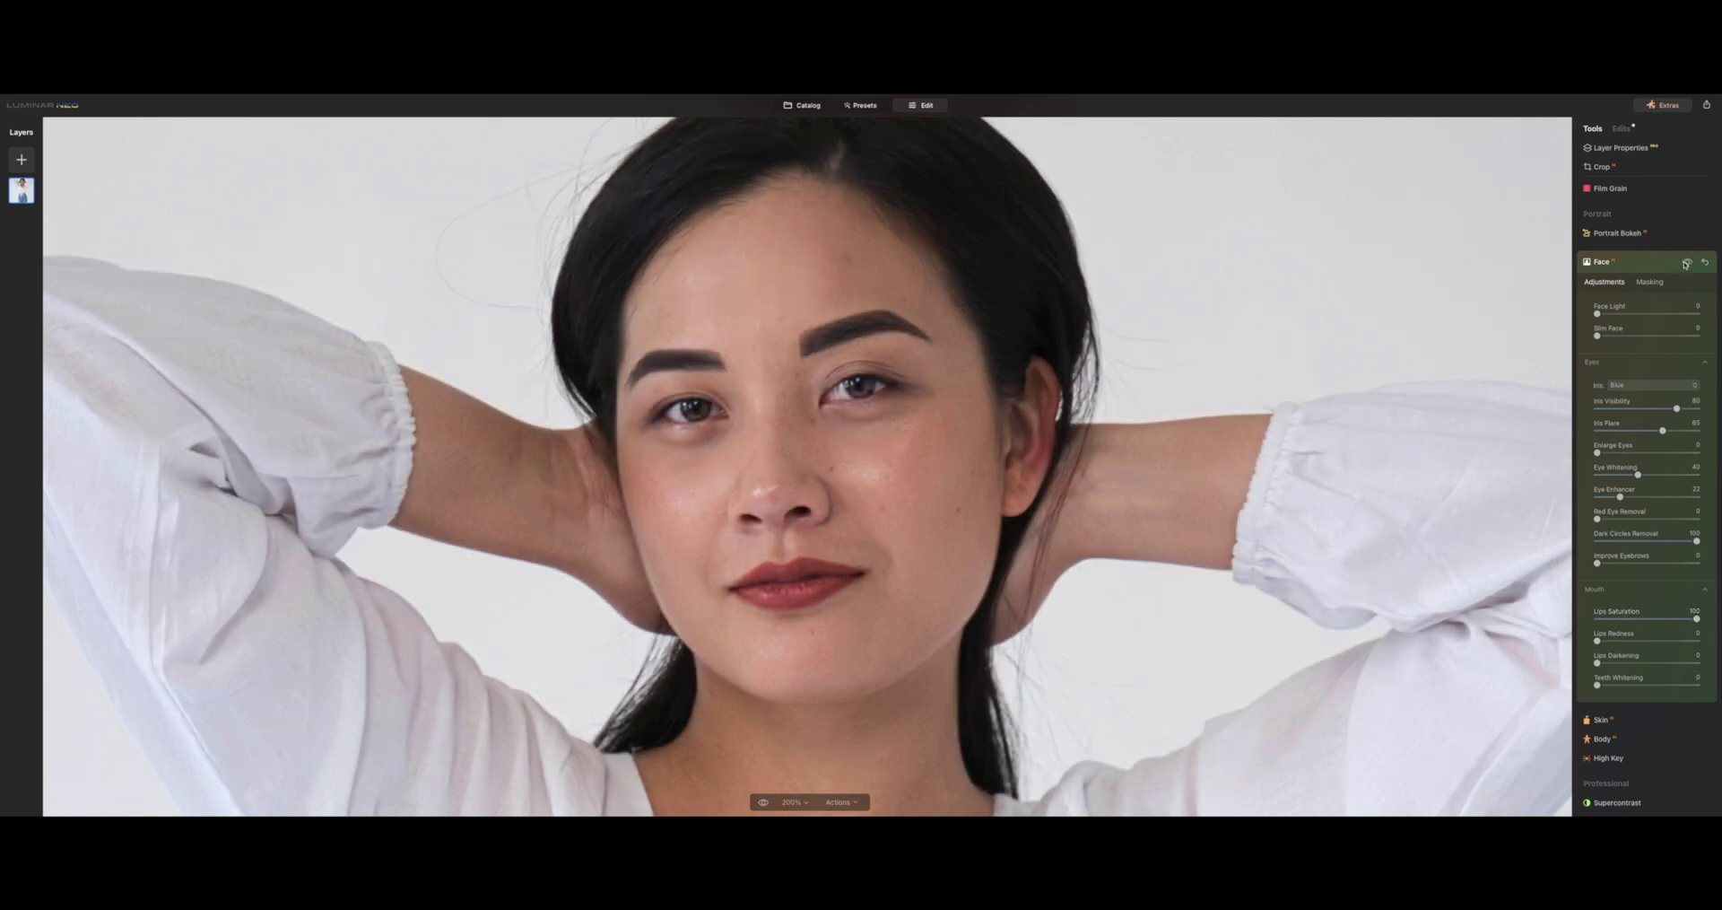
click(1686, 262)
drag(1620, 642, 1697, 639)
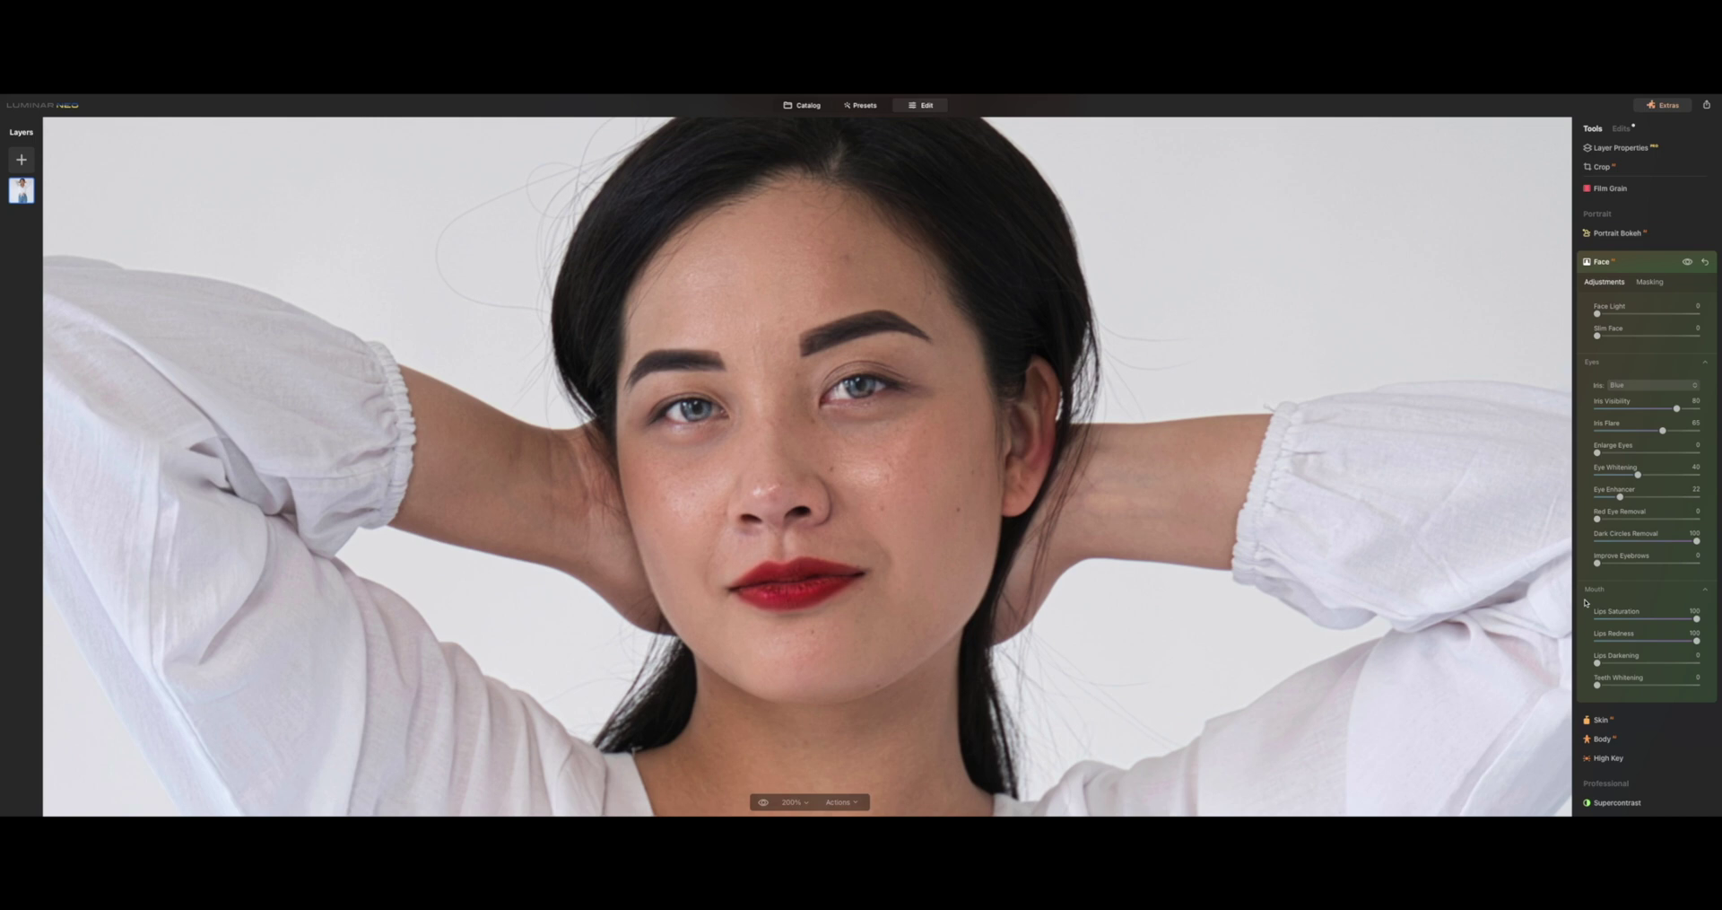
mouse_move(1598, 663)
mouse_down()
mouse_move(1643, 664)
mouse_move(1597, 663)
mouse_up()
- Smooth the woman's skin with a moderate Skin Amount, compare with the unsmoothed version, and raise Shine Removal fully
scroll(1614, 707, down, 1)
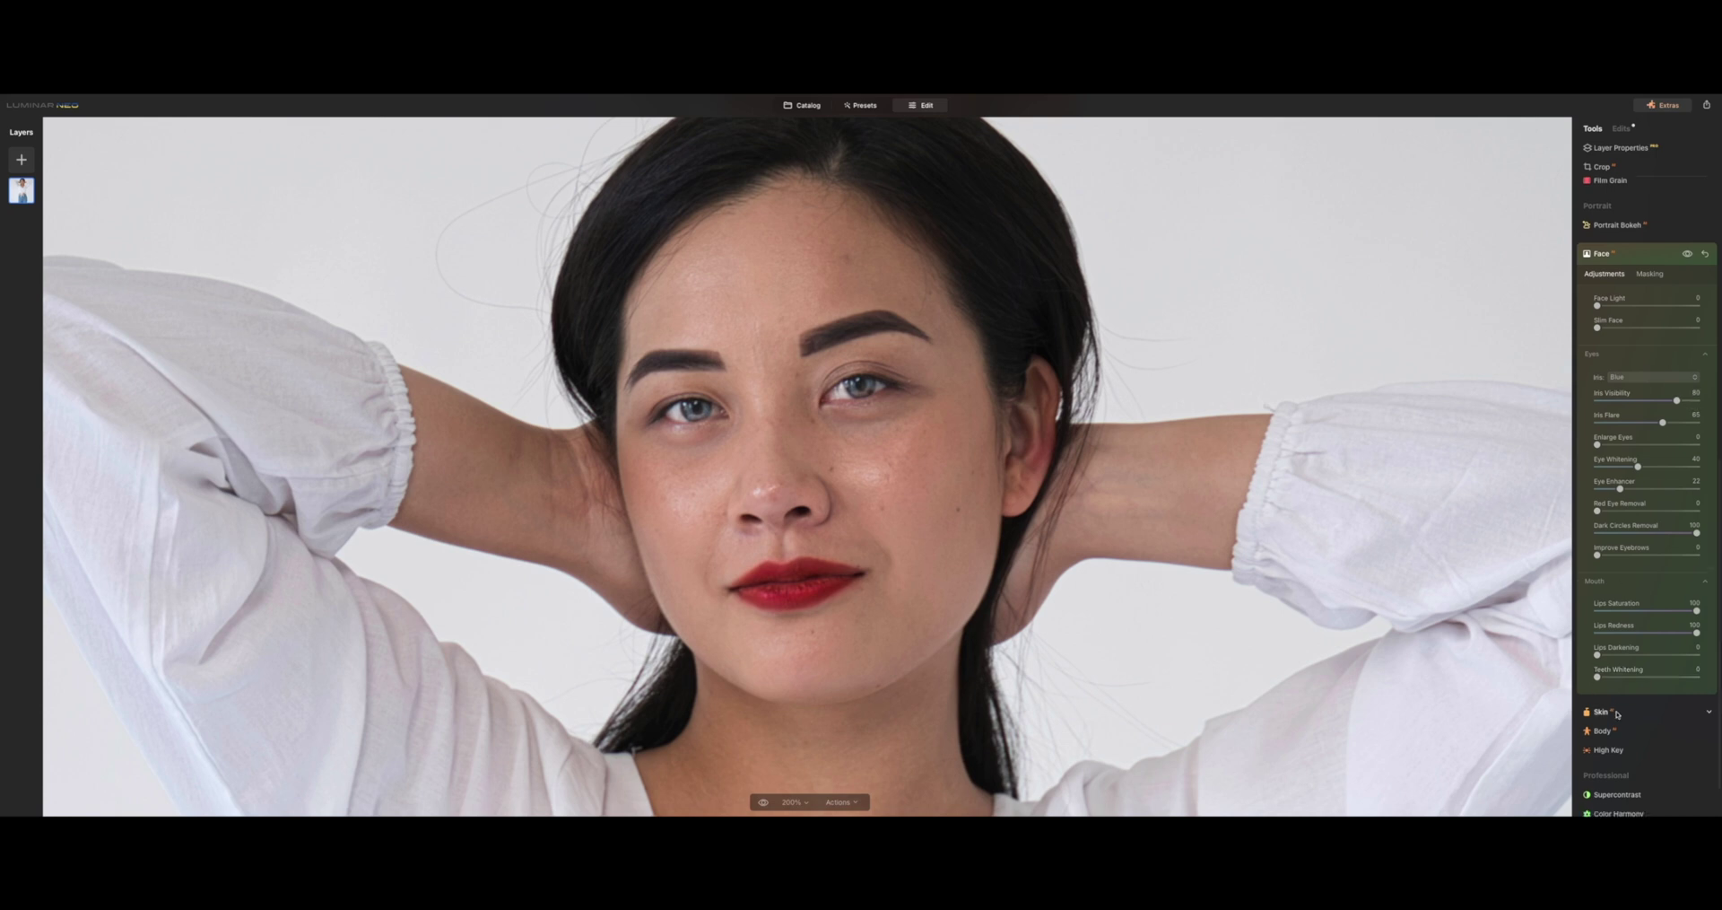
click(1602, 711)
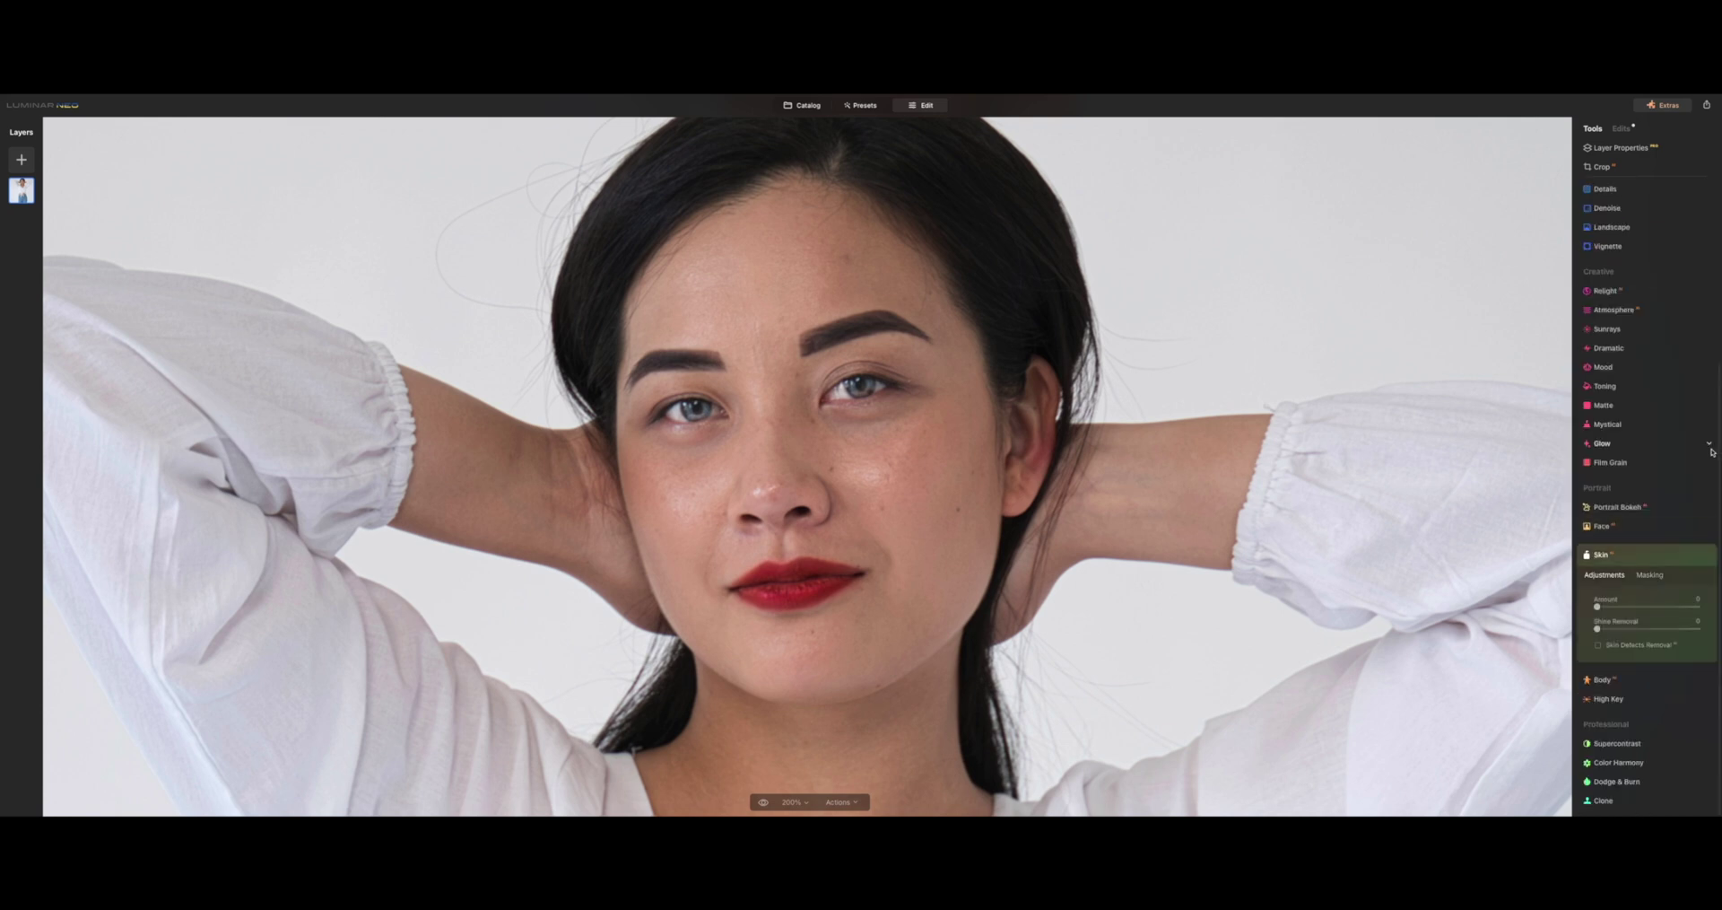
drag(1627, 608, 1696, 606)
click(1688, 557)
drag(1696, 607, 1638, 607)
drag(1598, 629, 1718, 631)
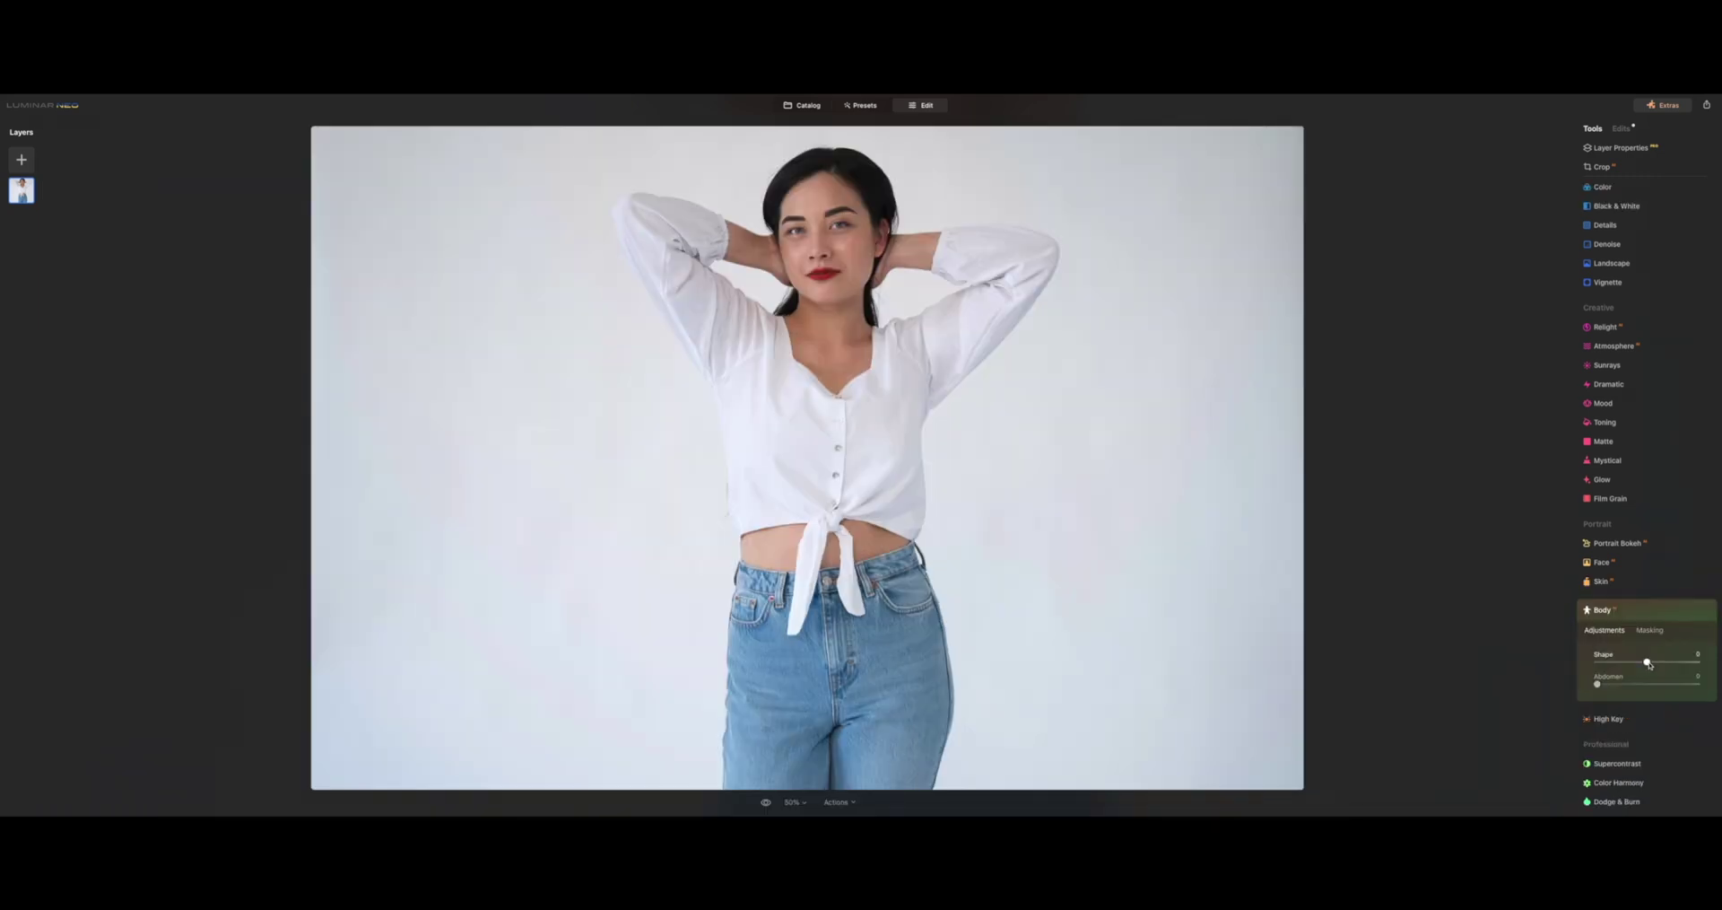
- Try Body Shape at 100, bring it back close to neutral, and add only a slight Abdomen adjustment
drag(1649, 664, 1718, 666)
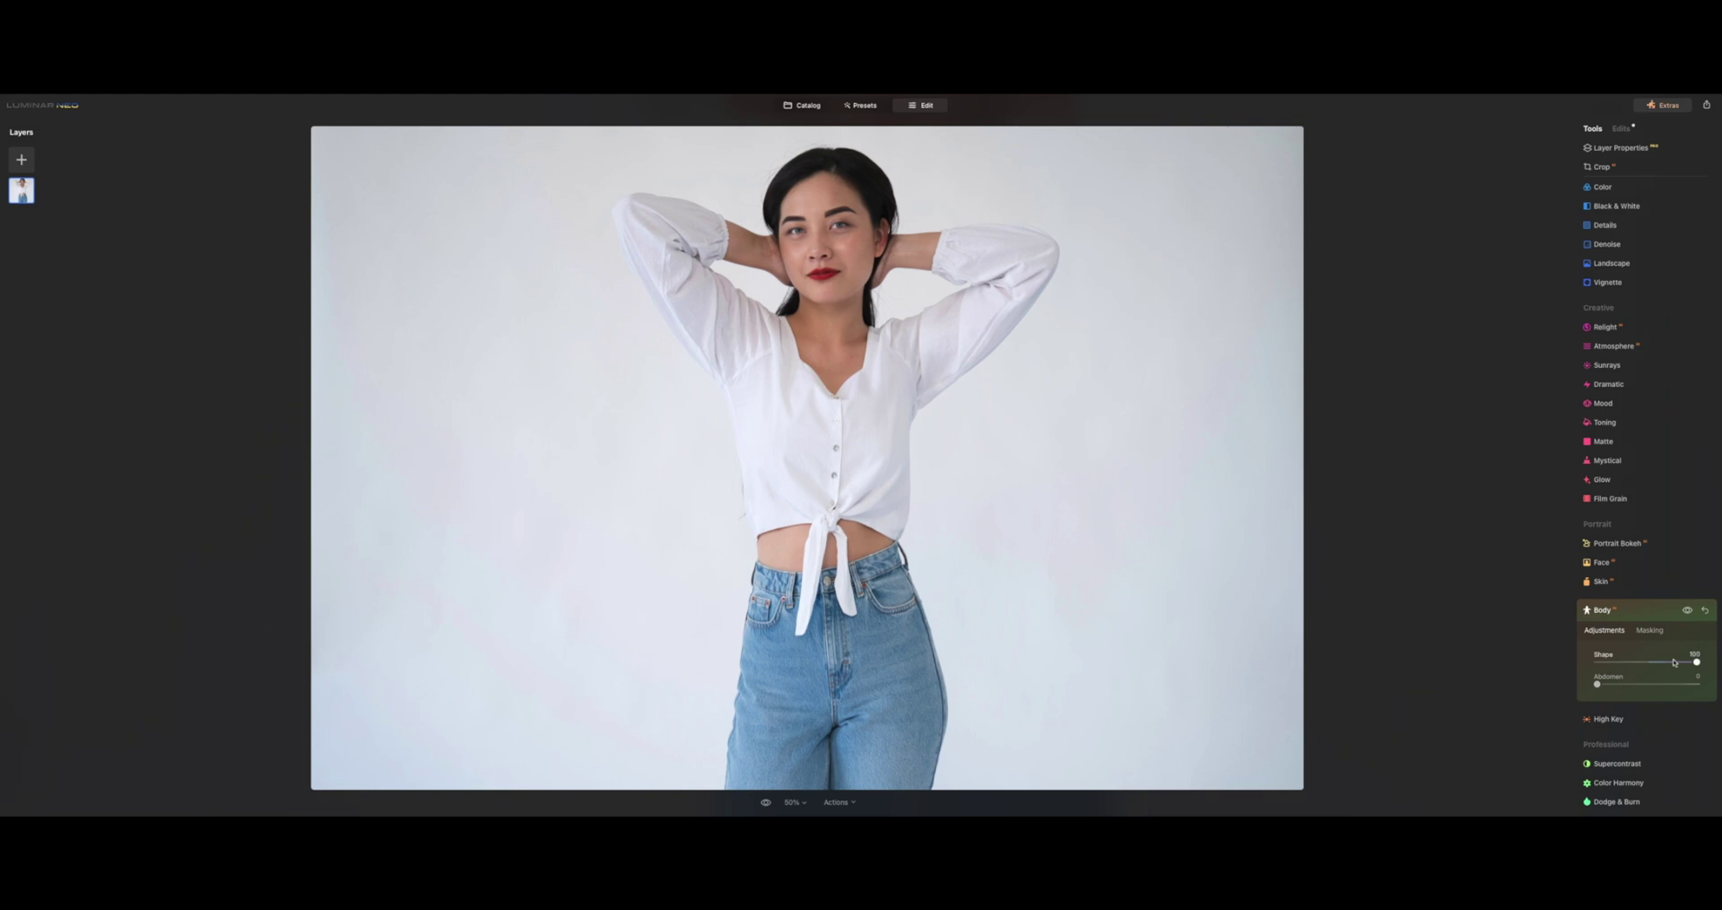
drag(1696, 663, 1652, 664)
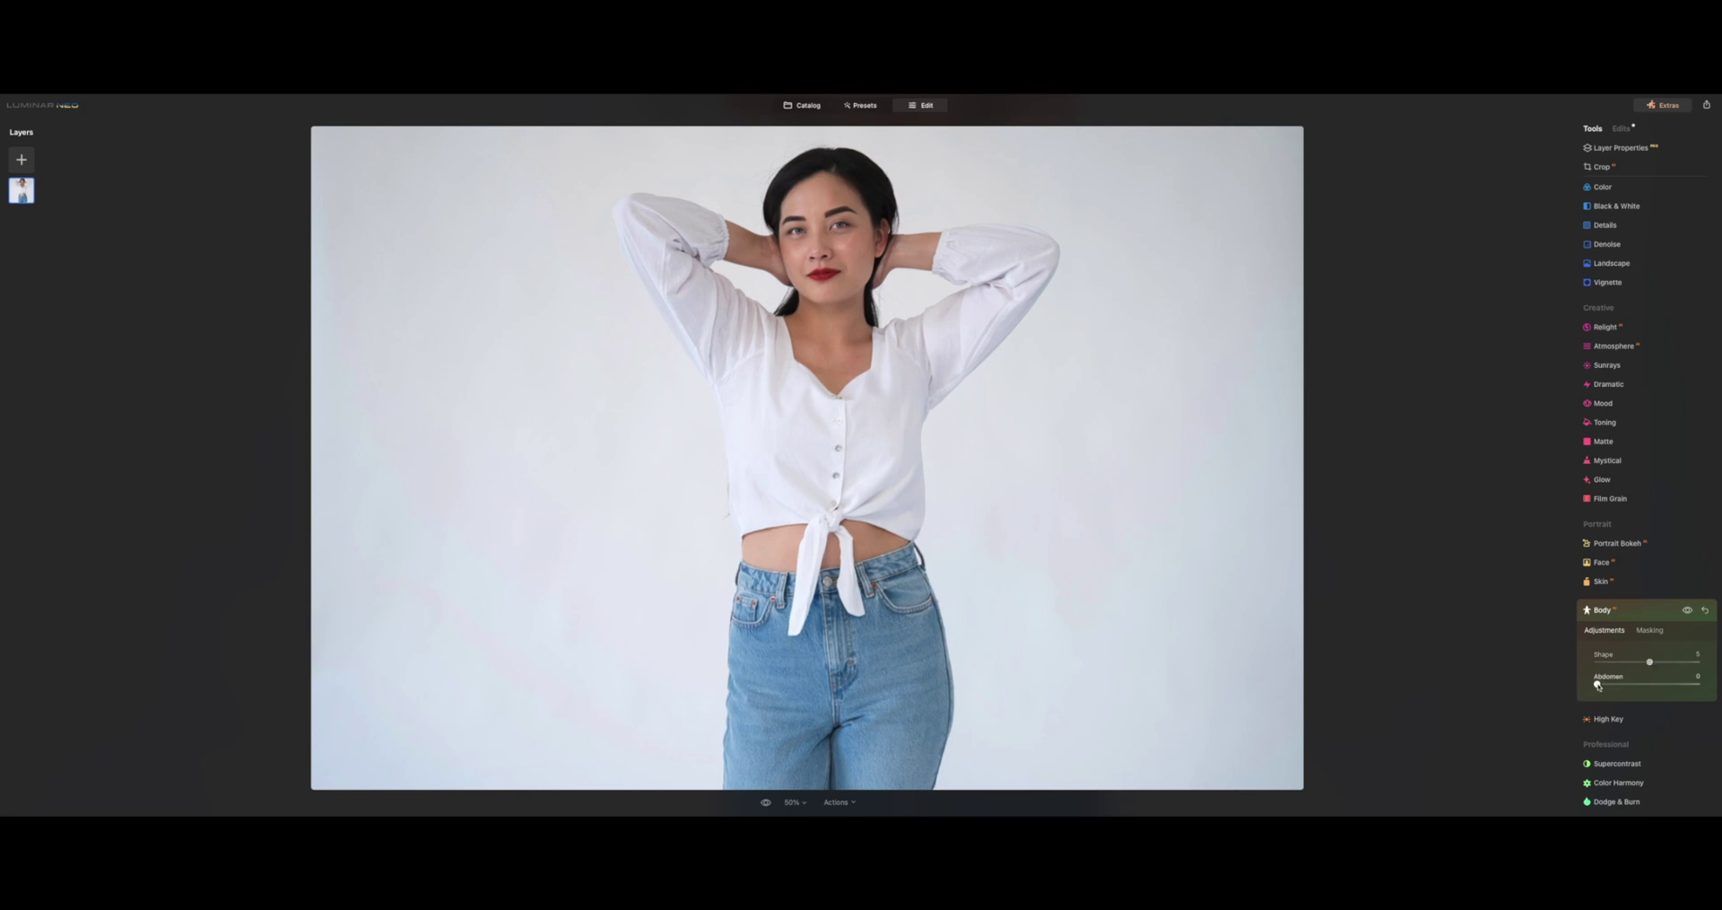
mouse_move(1598, 684)
mouse_down()
mouse_move(1700, 683)
mouse_move(1605, 684)
mouse_up()
drag(1605, 683, 1603, 684)
- Apply High Key at Amount about 15 with Standard High Key at 0, raising Dynamic High Key and lowering Blacks
click(1609, 718)
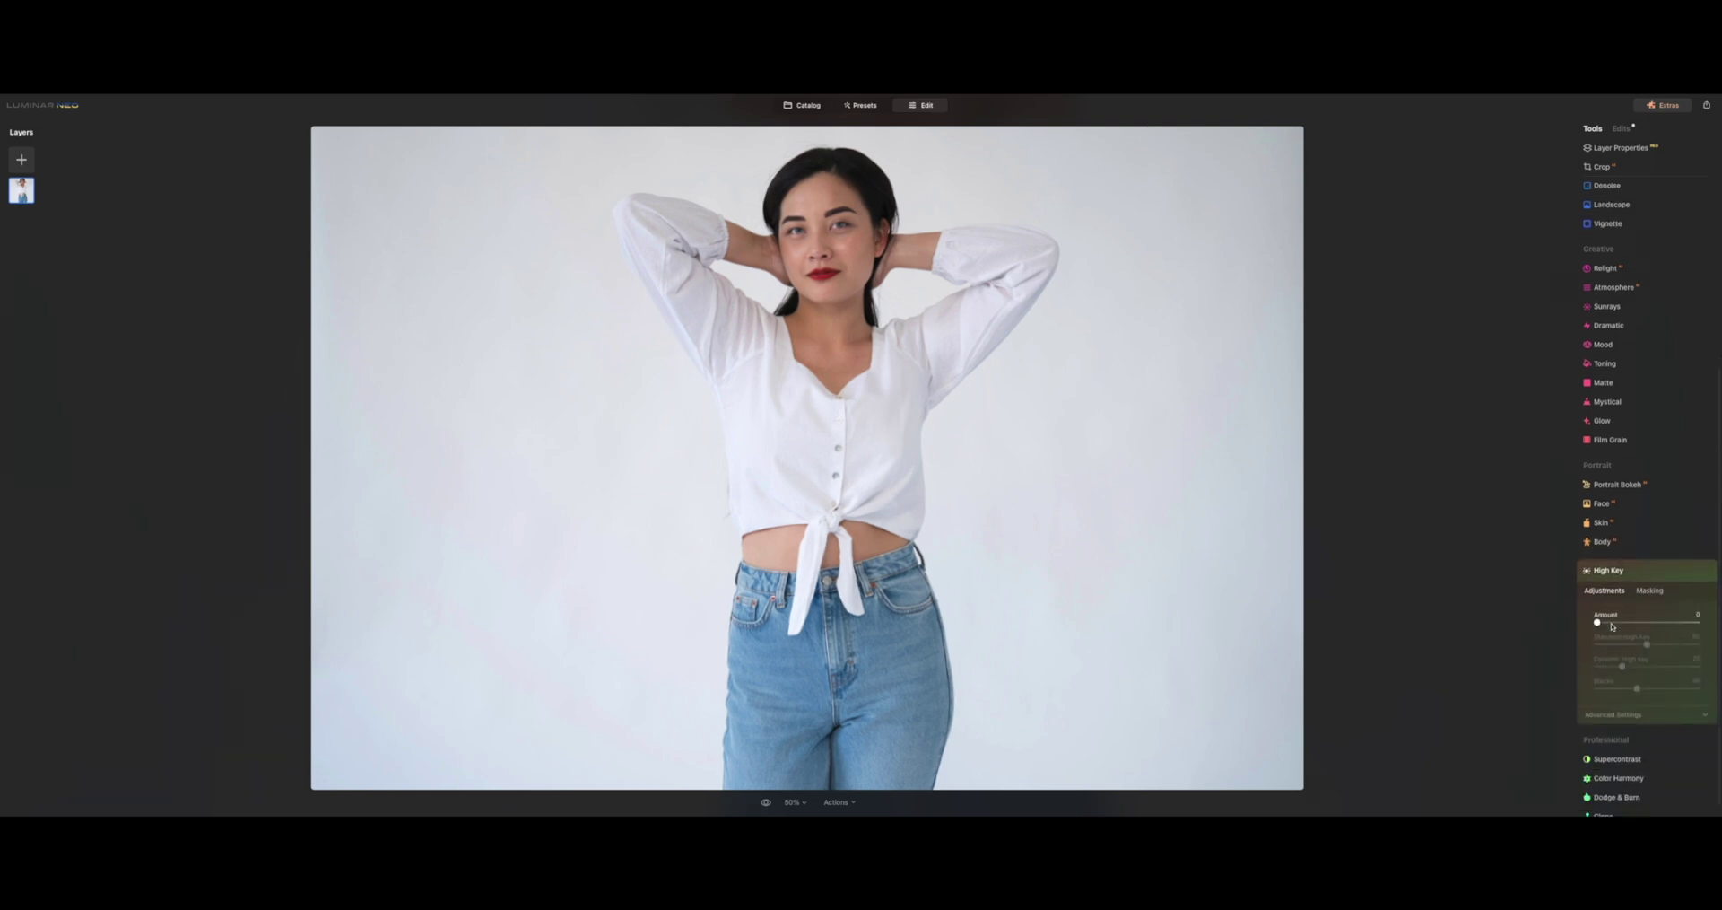
drag(1596, 621, 1709, 646)
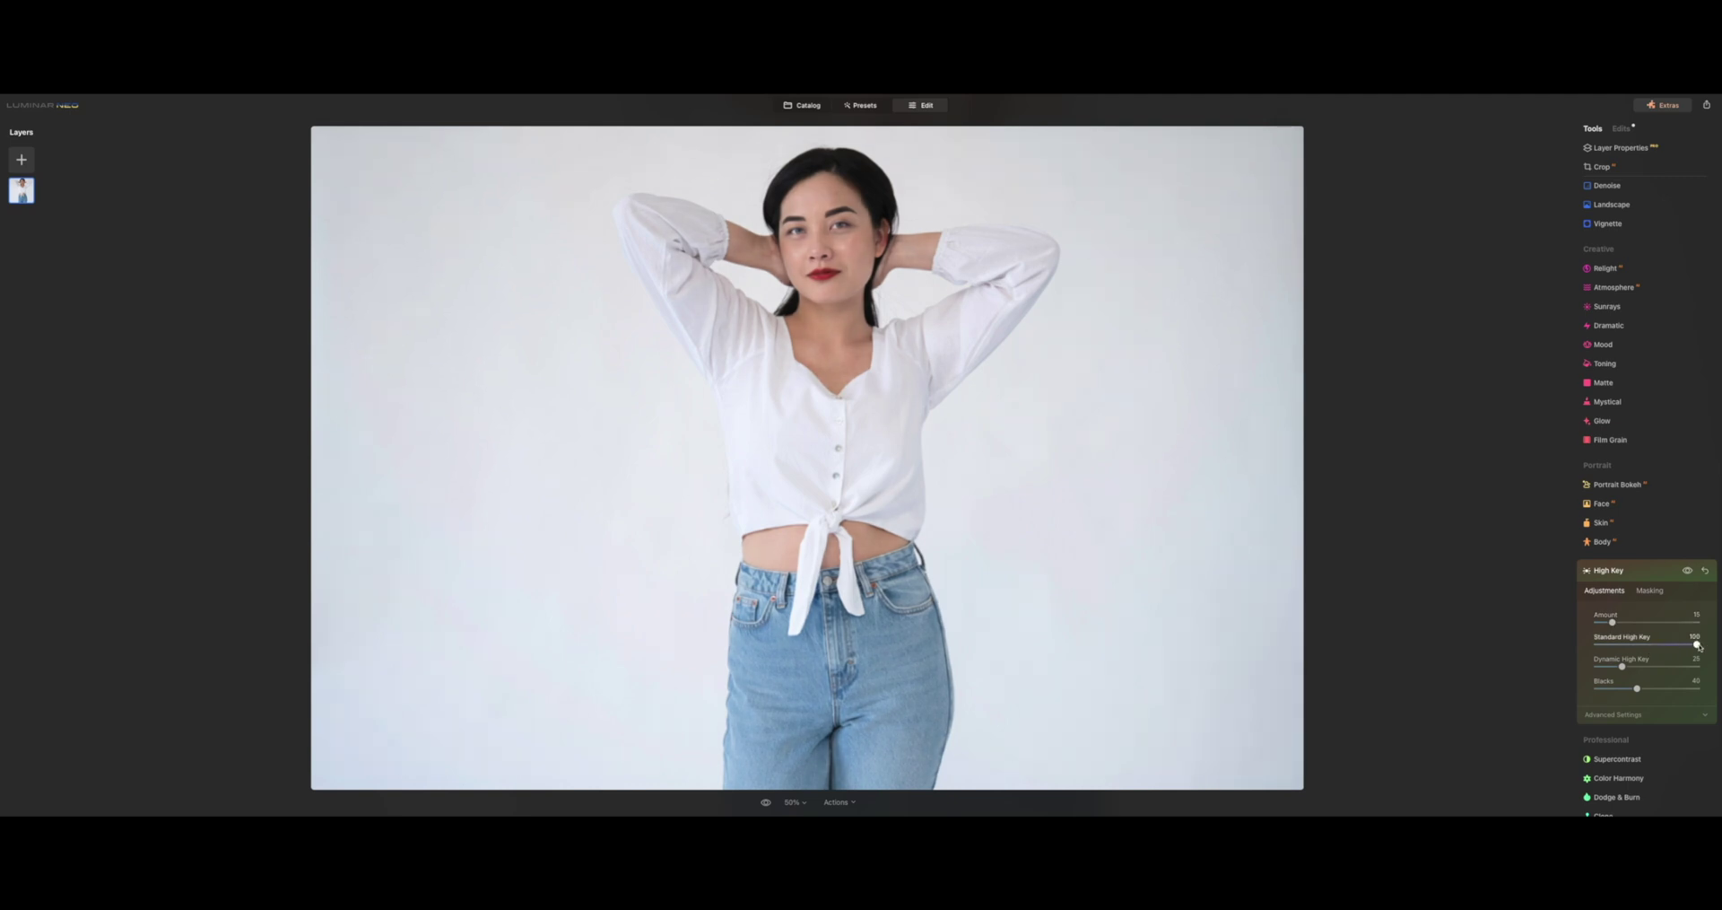
drag(1697, 644, 1433, 632)
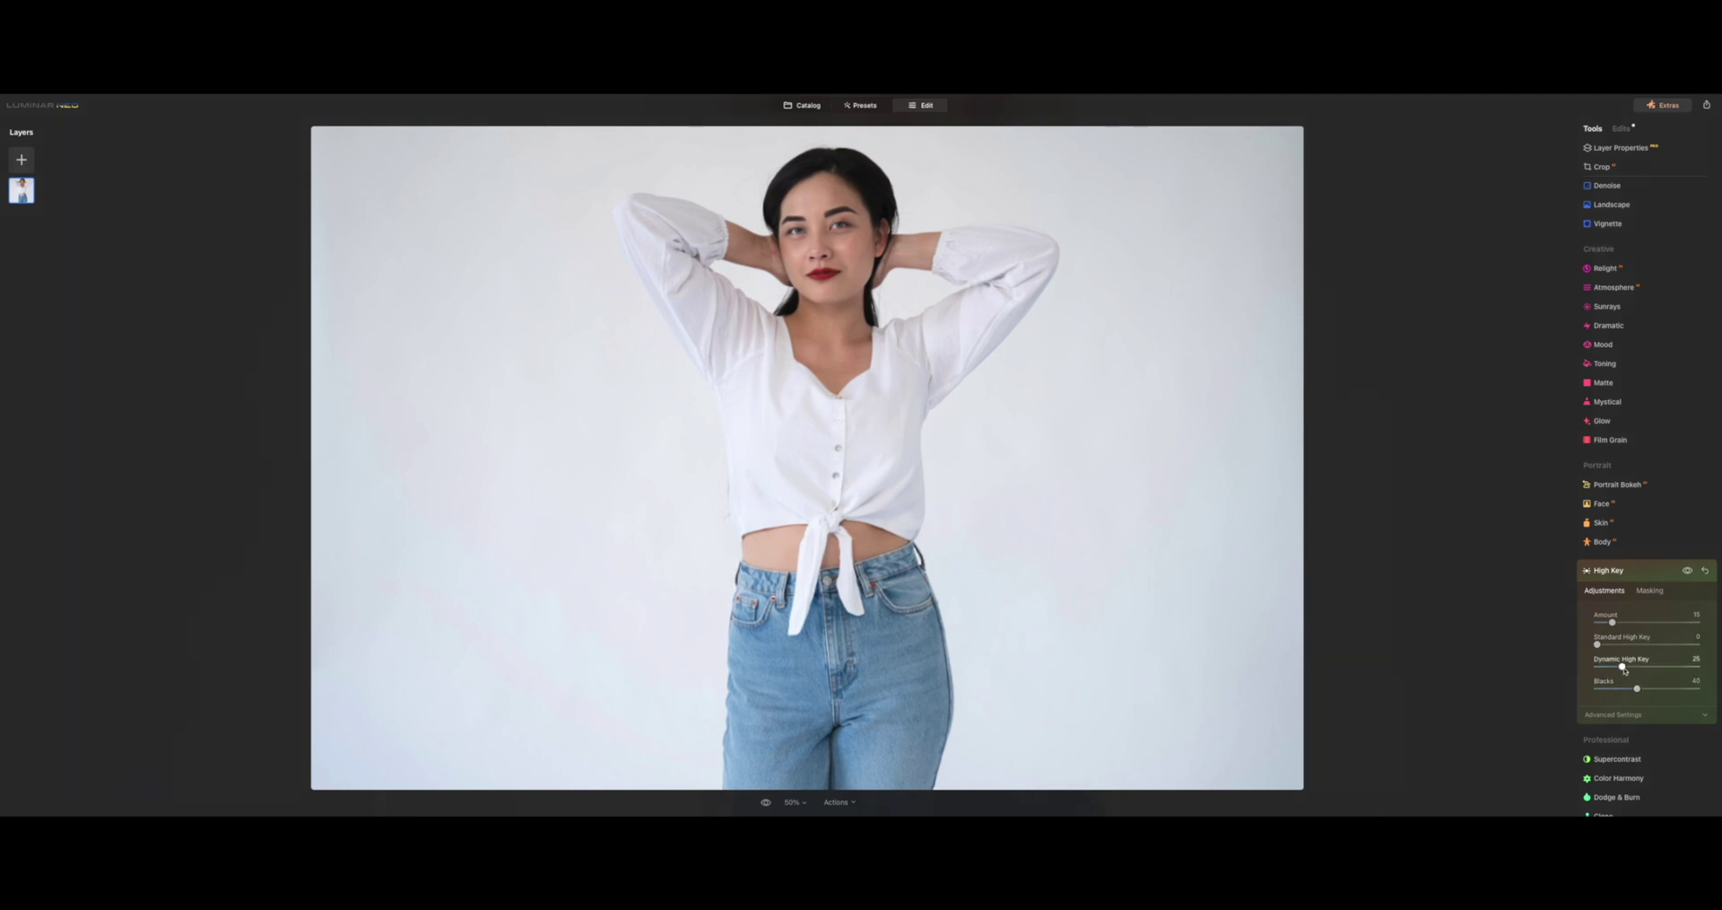
drag(1622, 667, 1697, 672)
drag(1637, 688, 1549, 687)
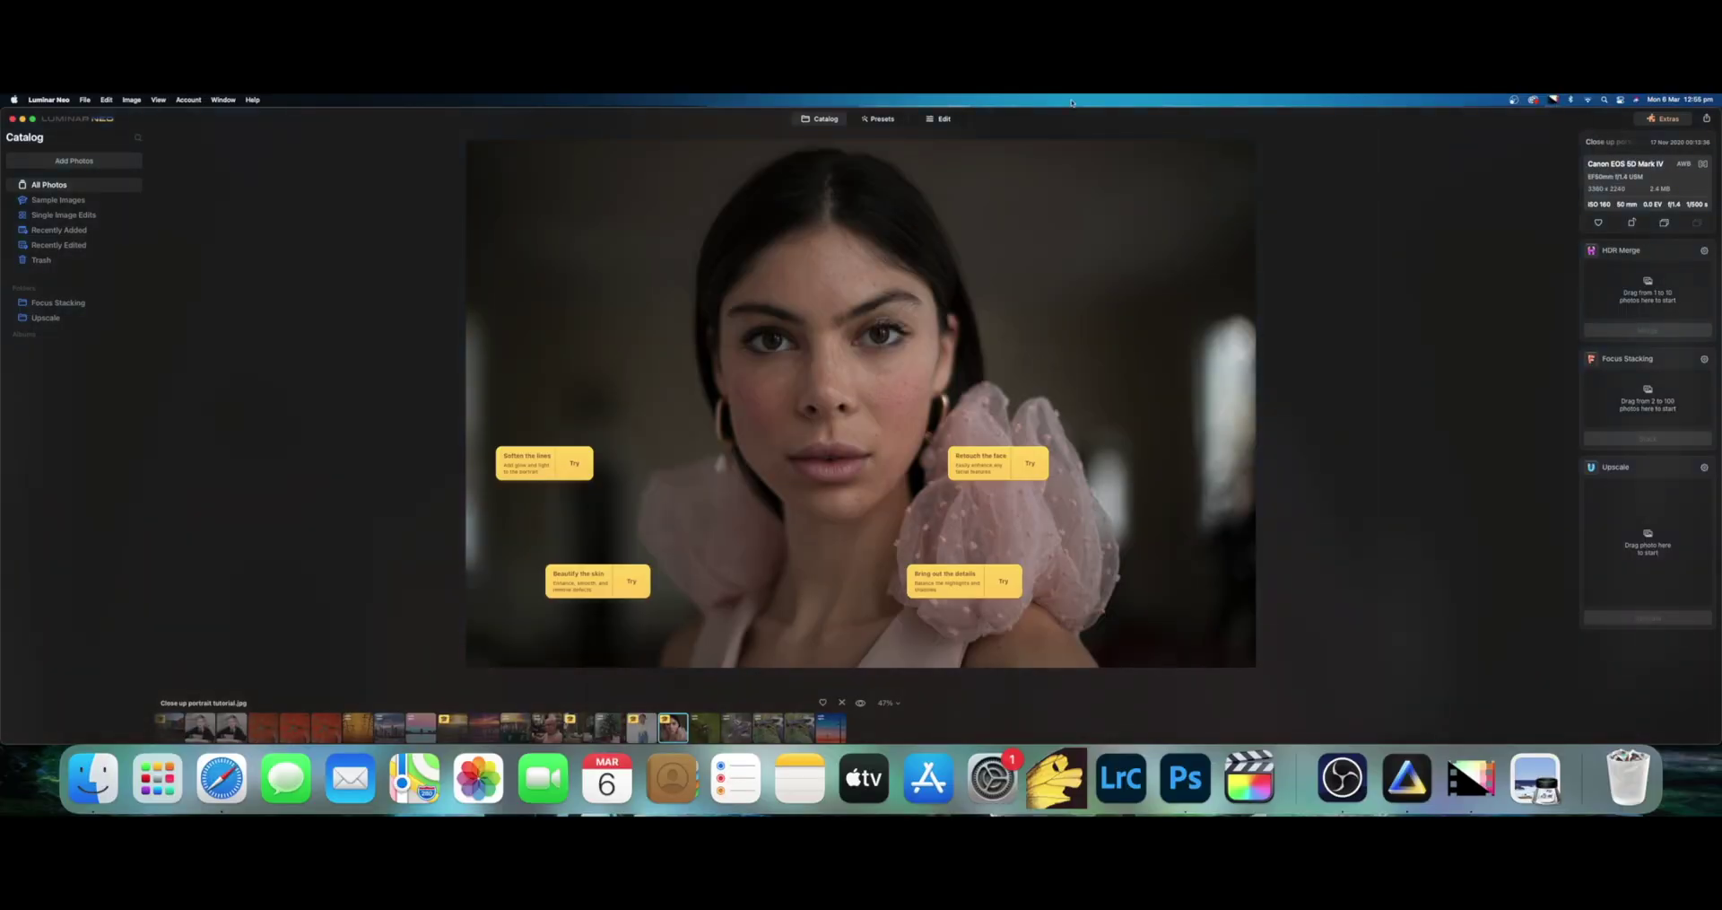
- Open the close-up portrait for editing and blur its background with Portrait Bokeh, checking at 100% and settling the Amount at about 9
click(938, 118)
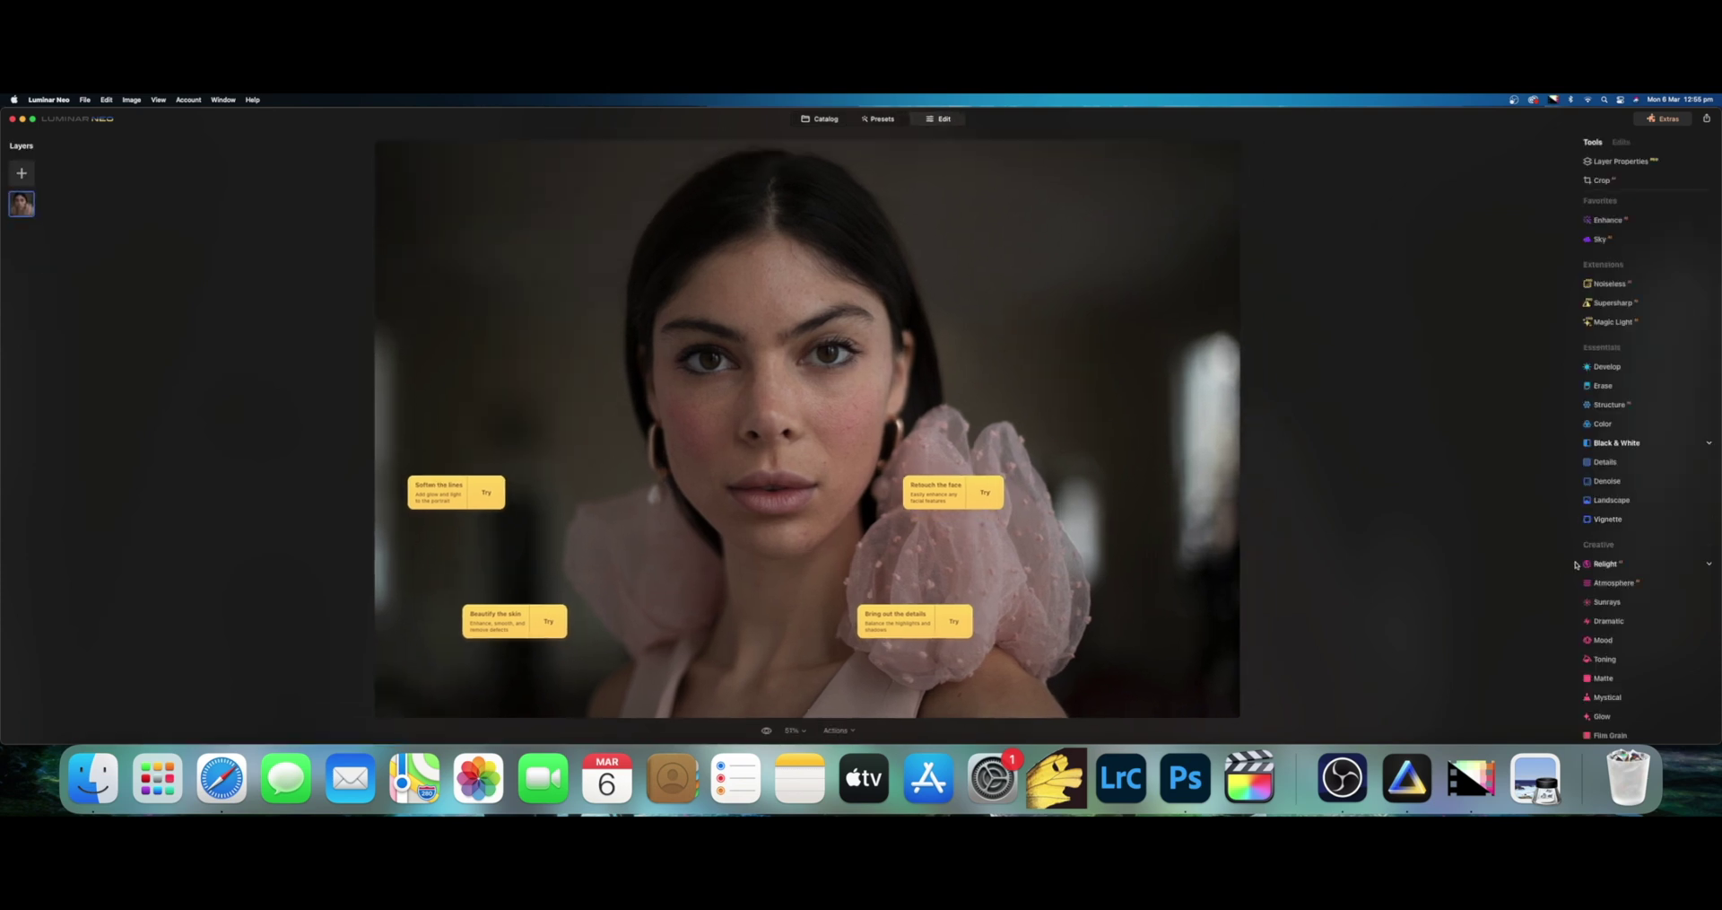
scroll(1659, 585, down, 3)
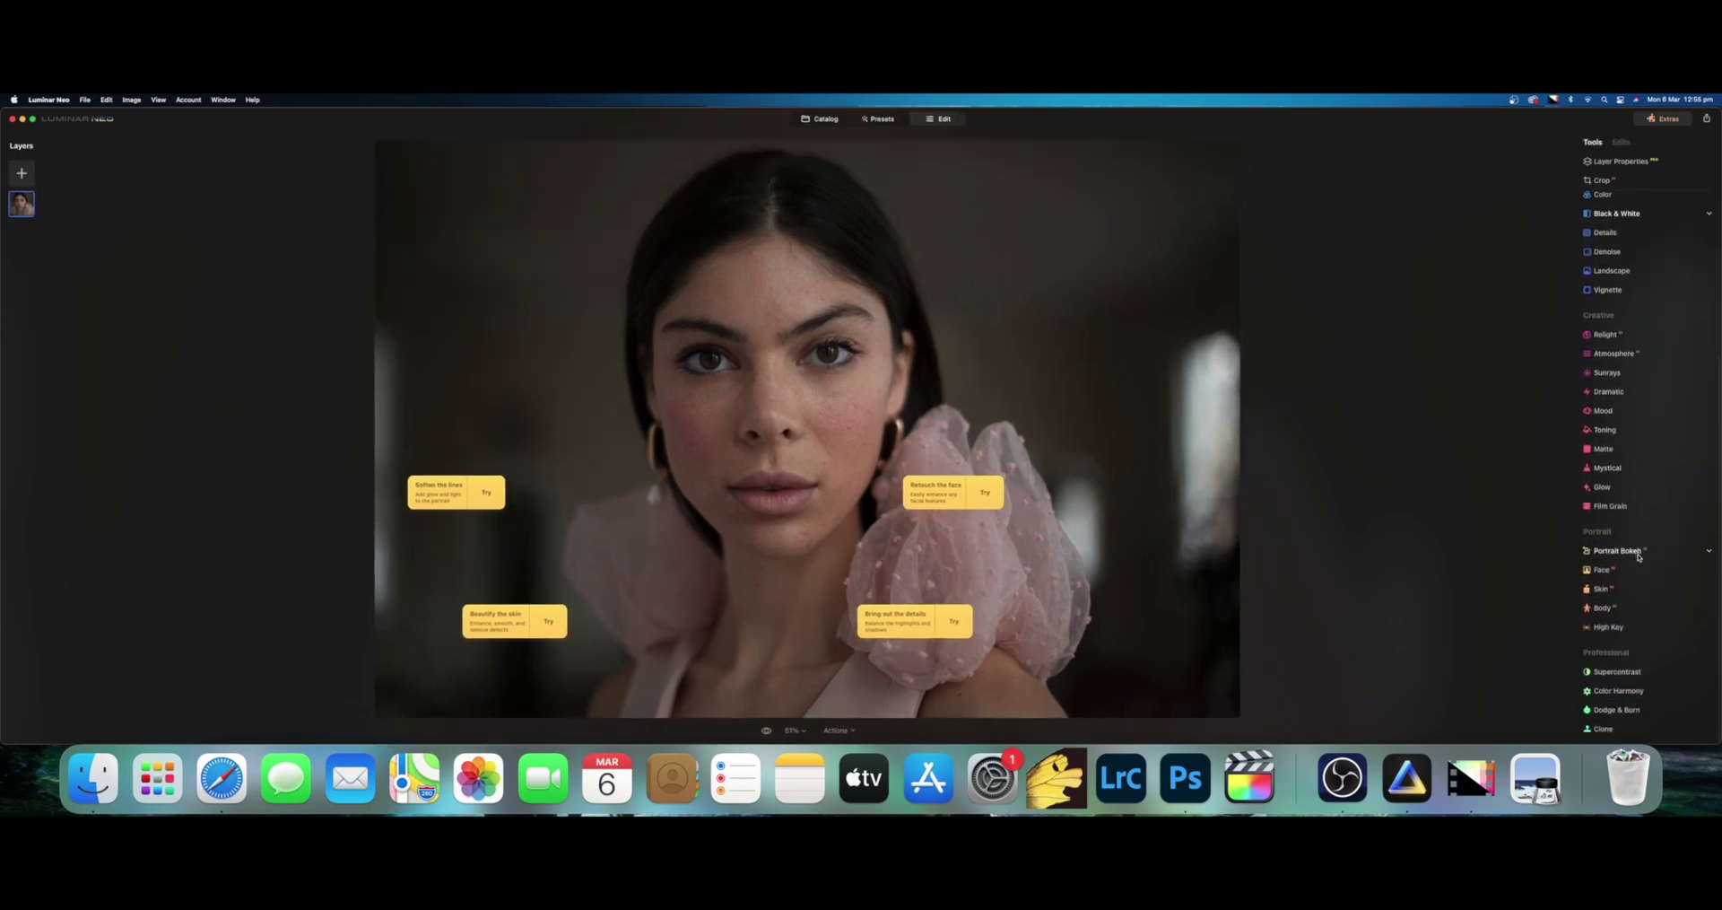
click(1642, 559)
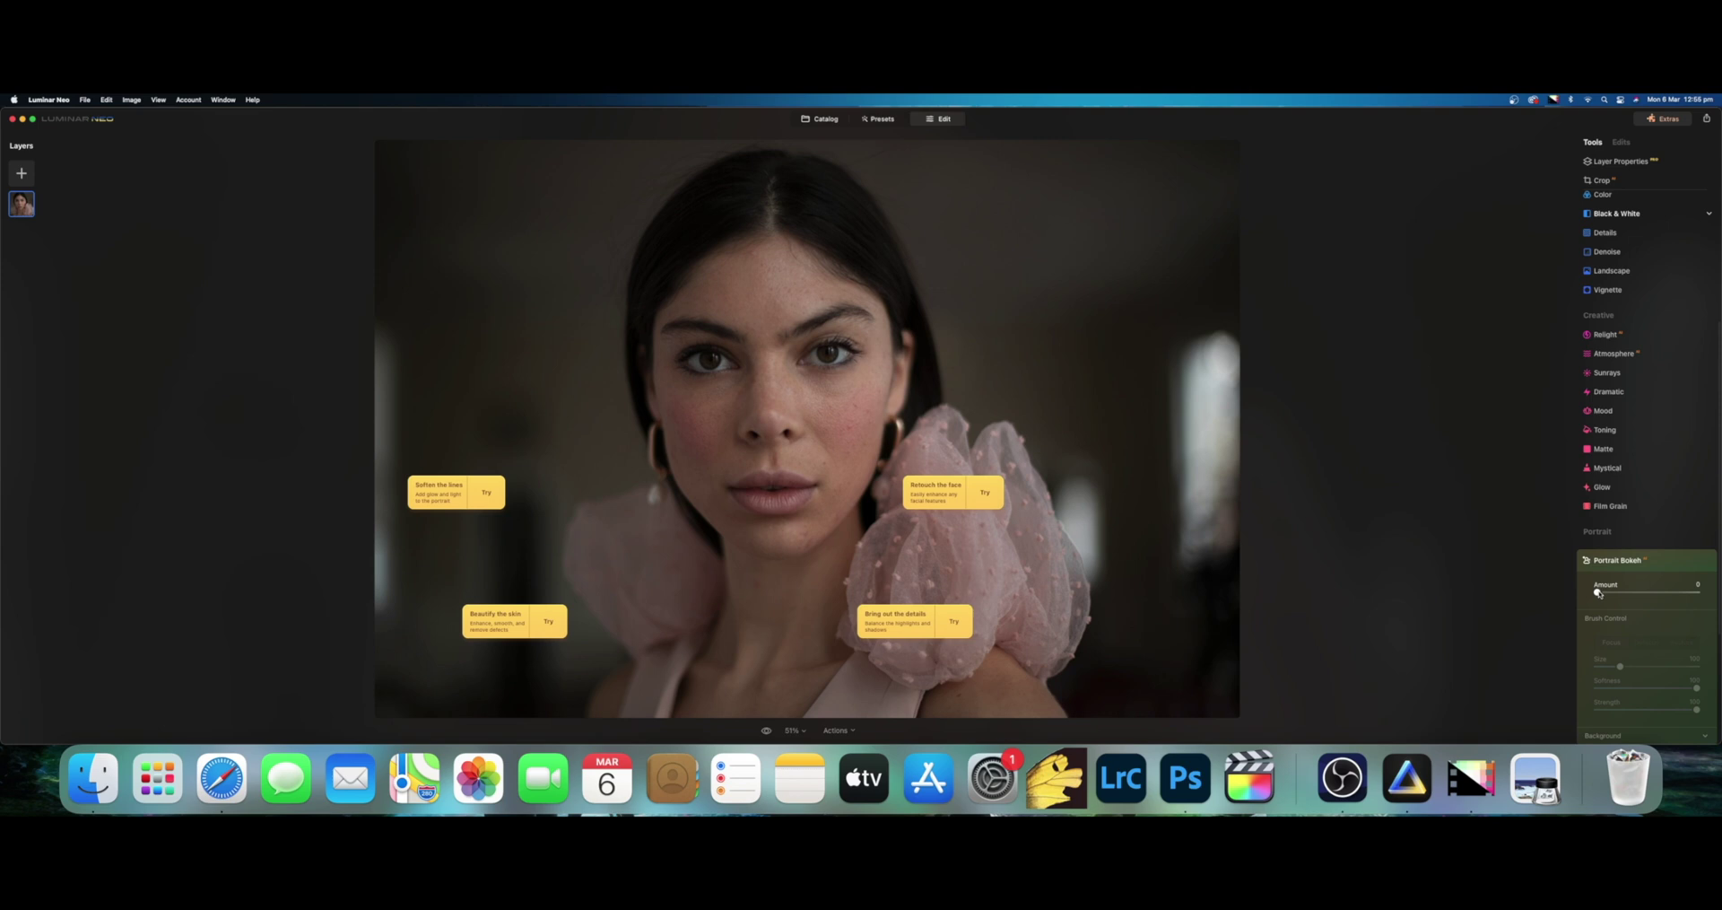
drag(1597, 592, 1612, 593)
click(793, 731)
click(812, 682)
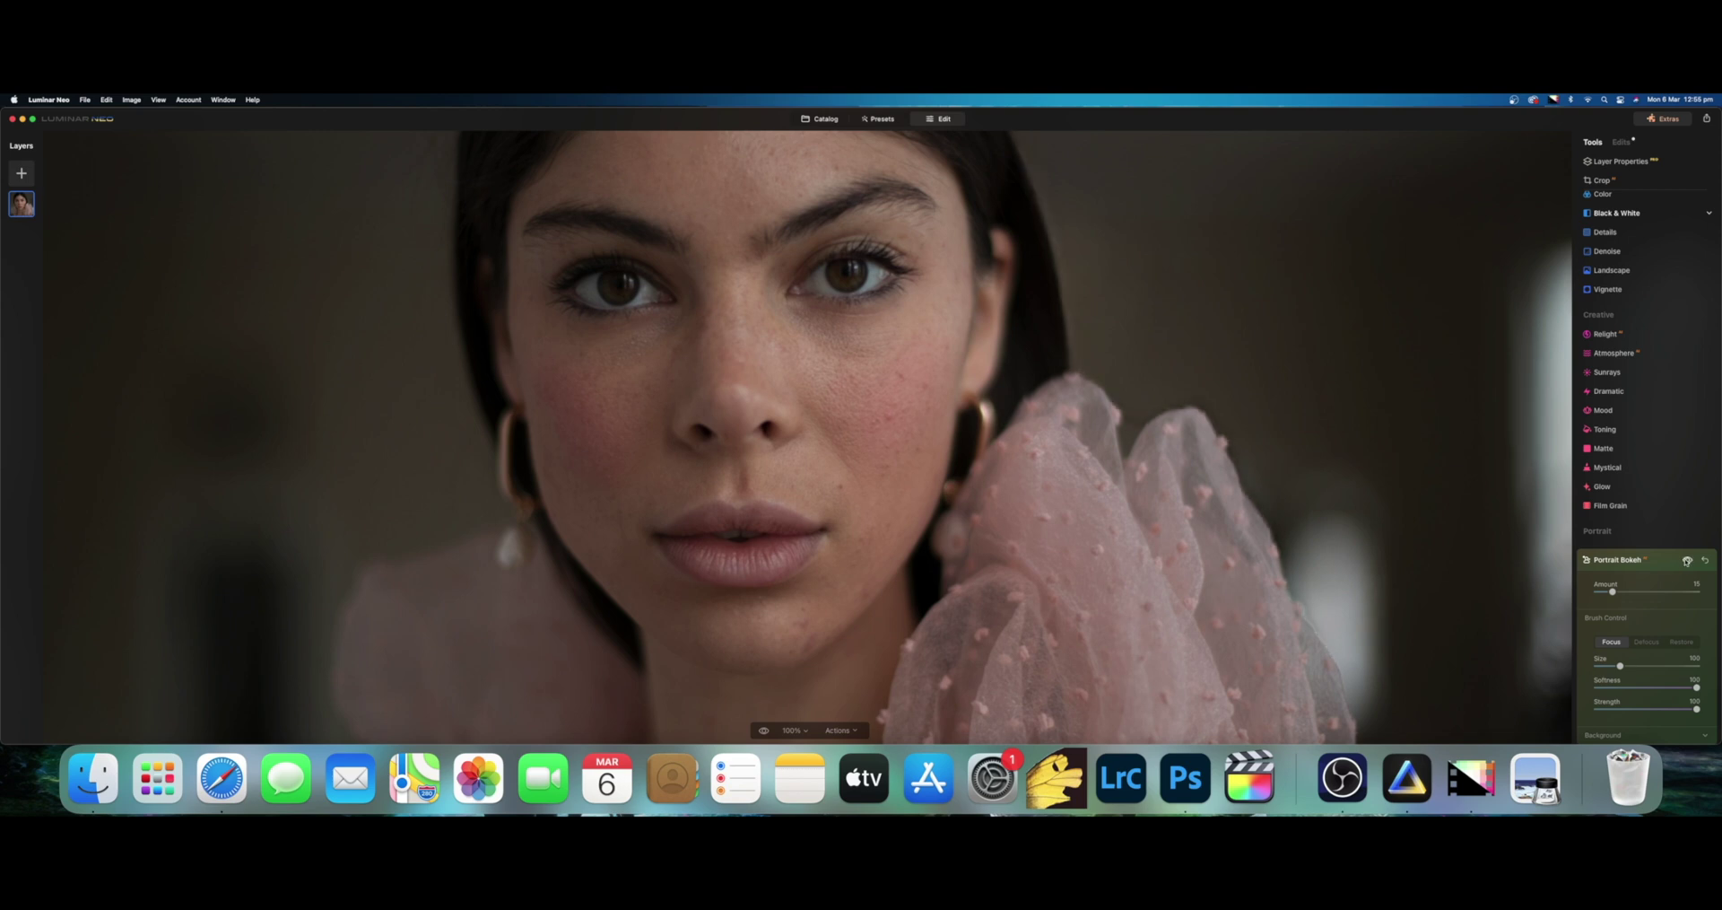
click(1687, 561)
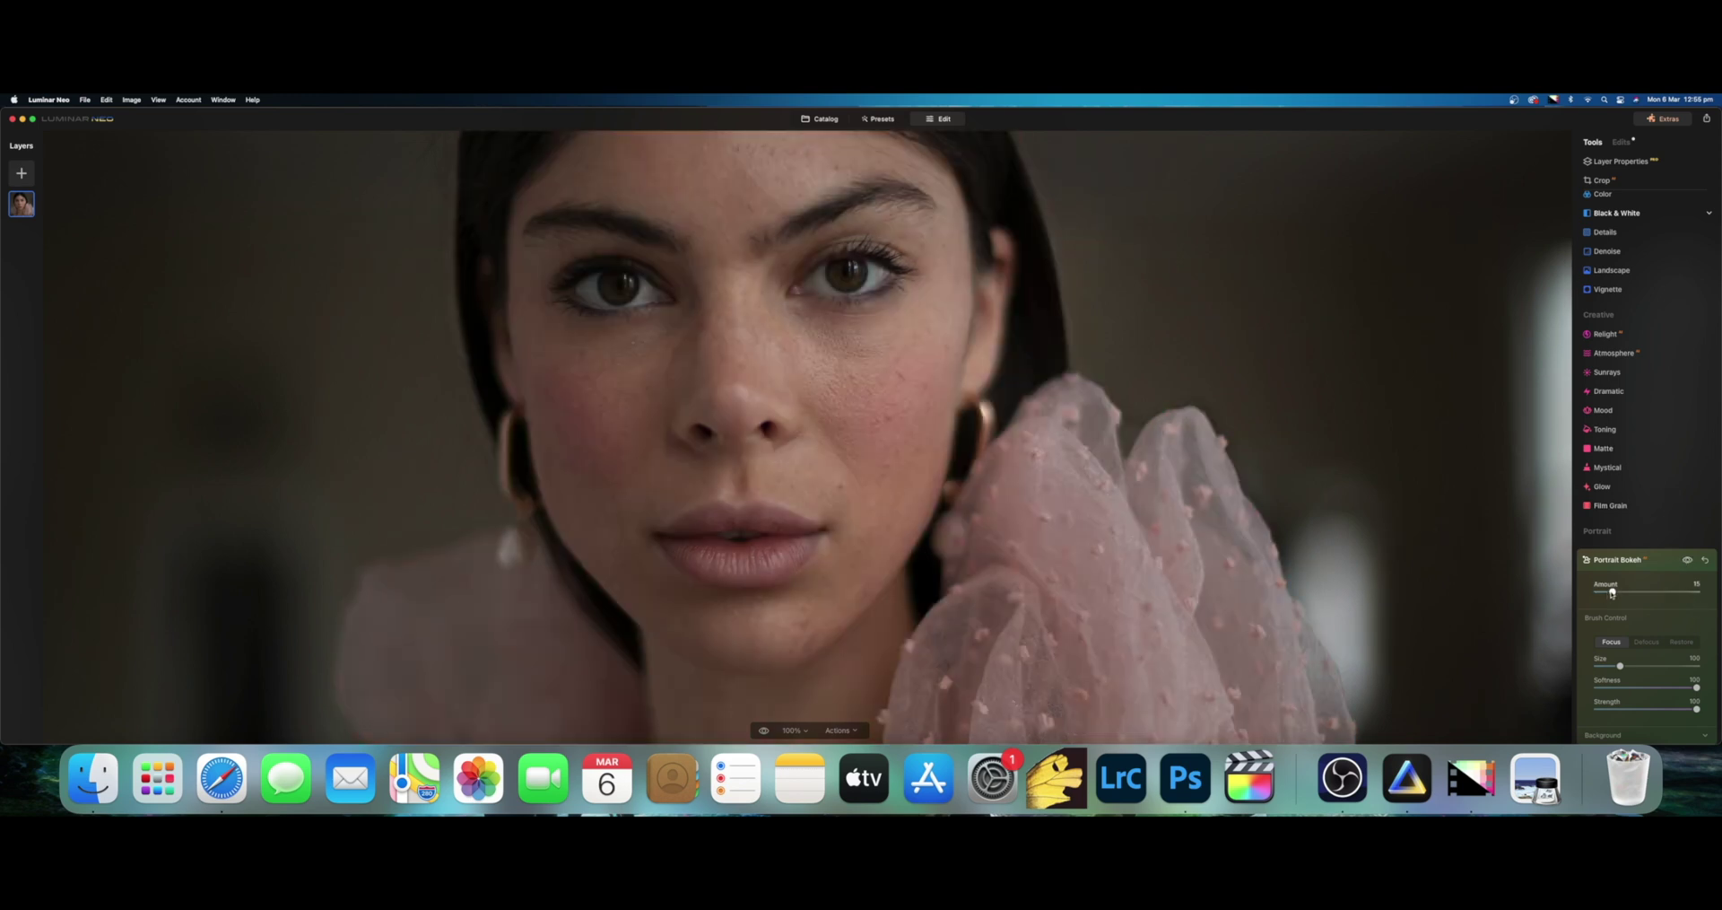
drag(1612, 593, 1608, 593)
key(super+0)
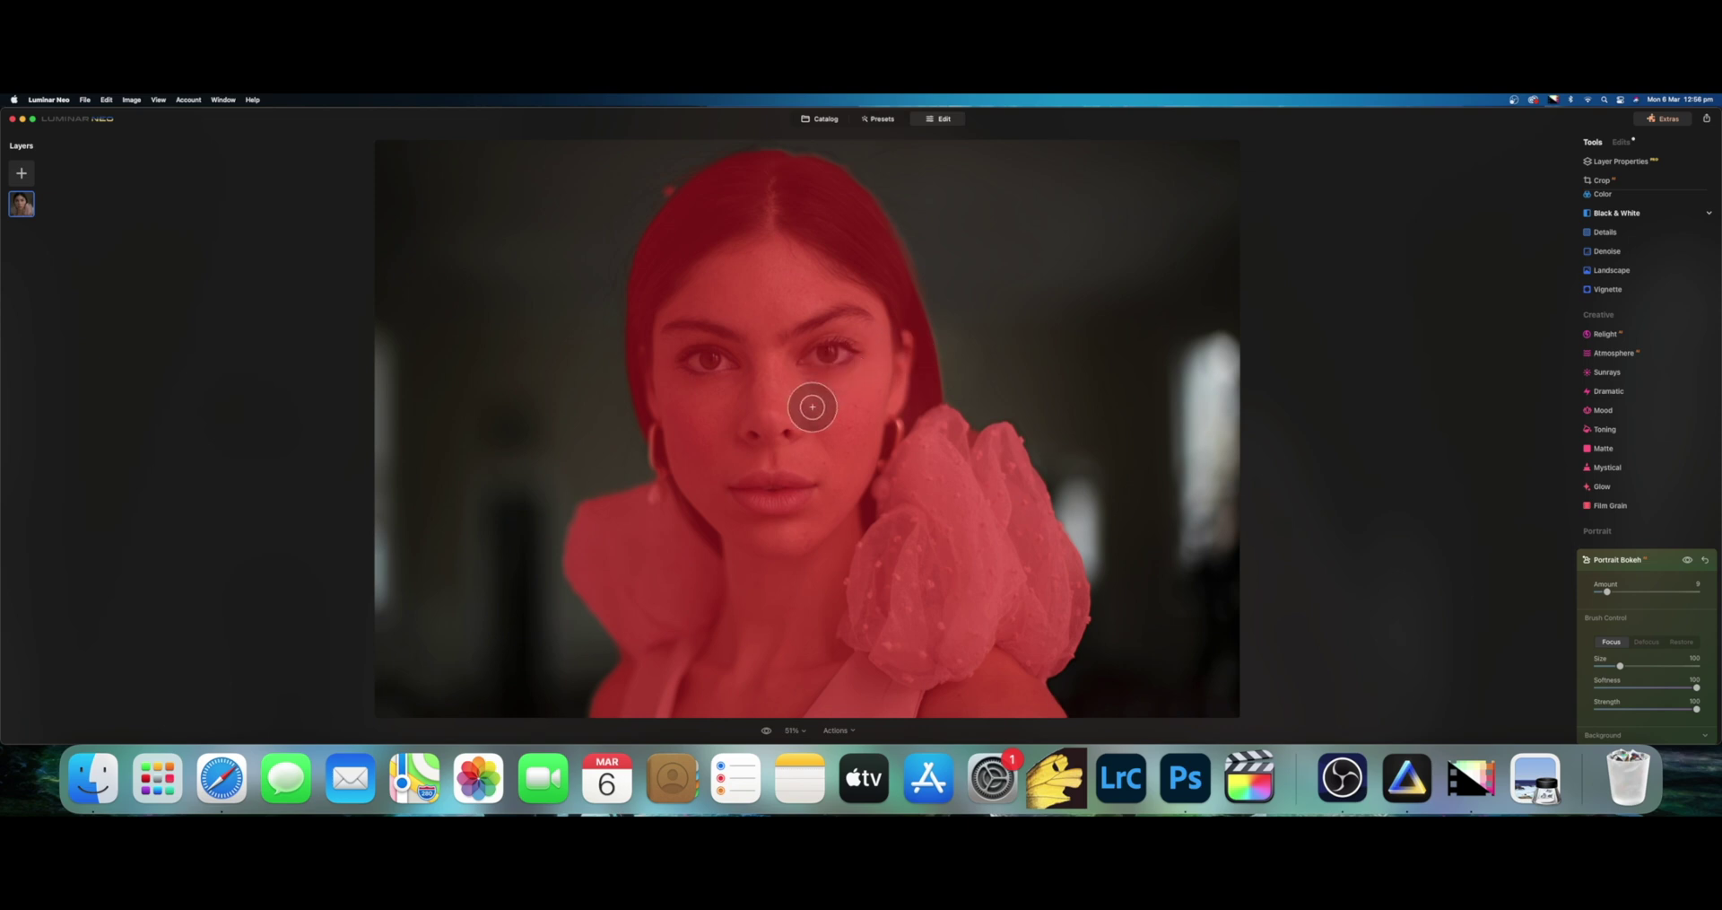
- Switch the Portrait Bokeh brush to Defocus with Size about 53 and Strength 0, and stroke over the portrait at 300% zoom
scroll(1646, 448, down, 3)
click(1646, 538)
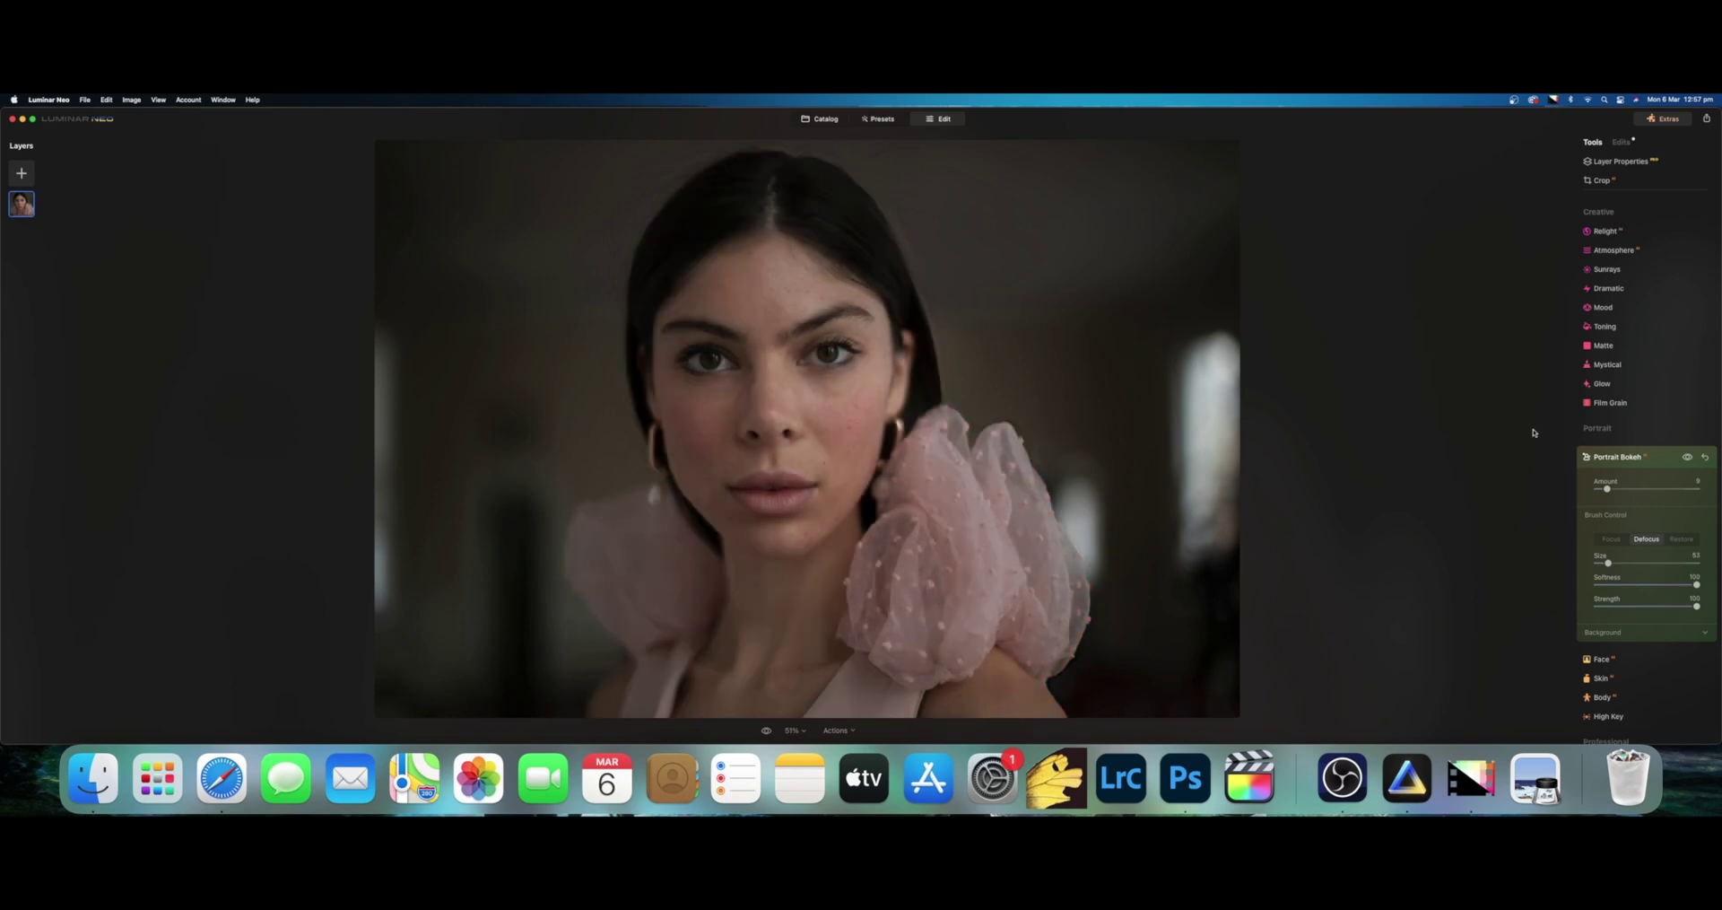
click(1598, 606)
click(793, 730)
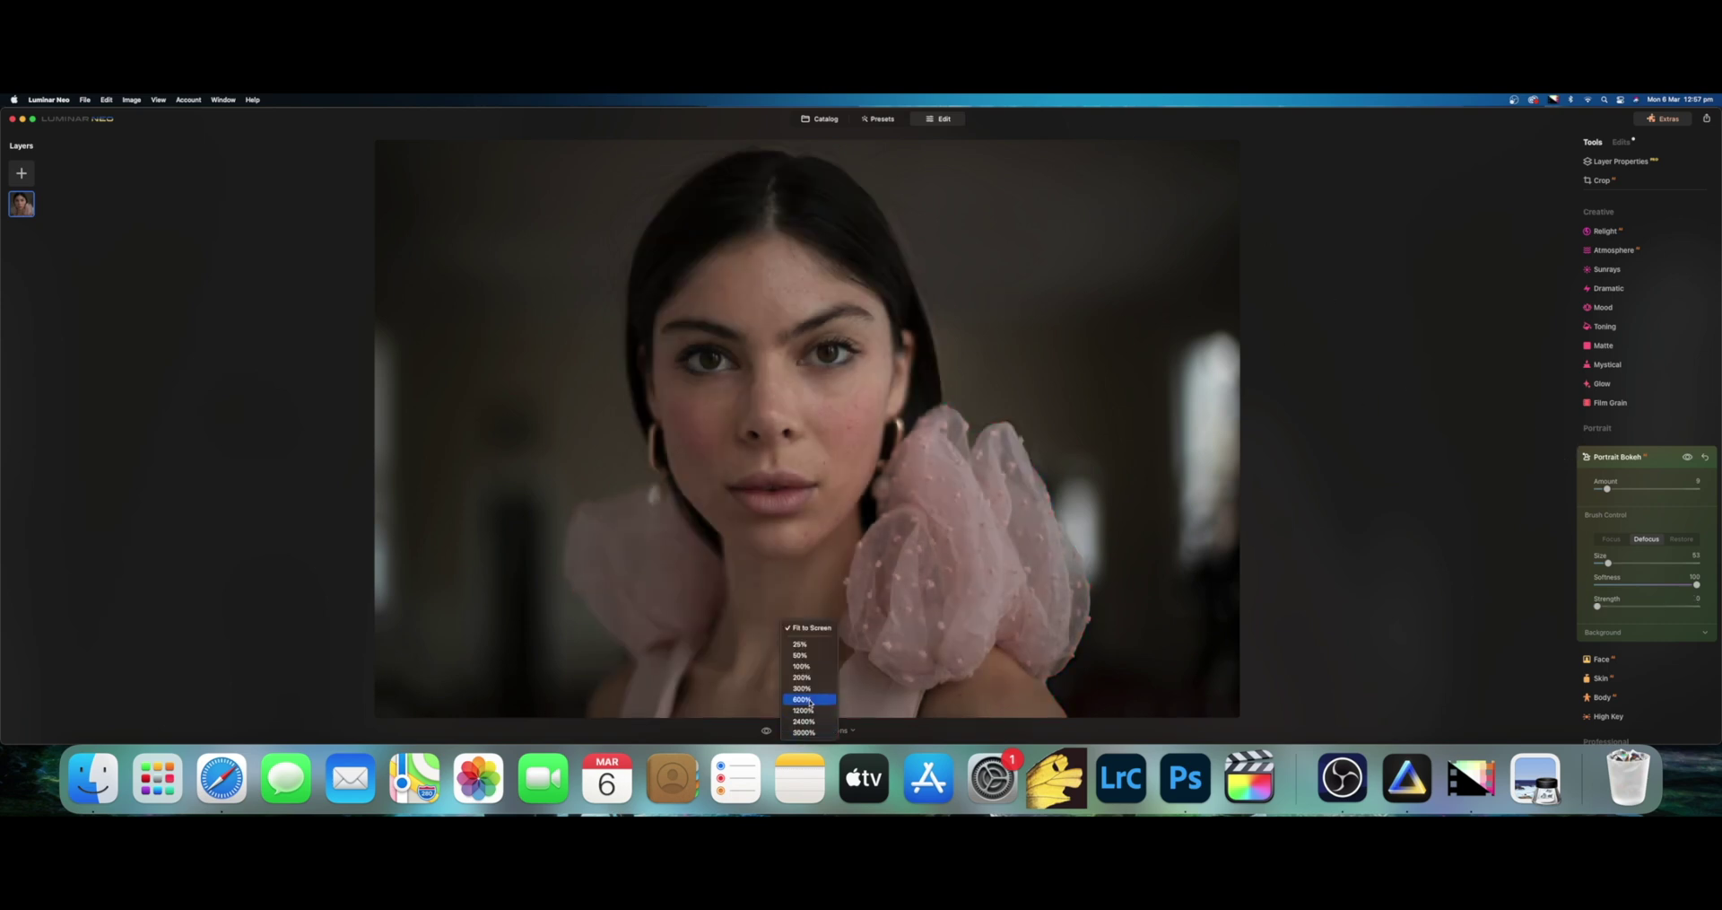
click(812, 690)
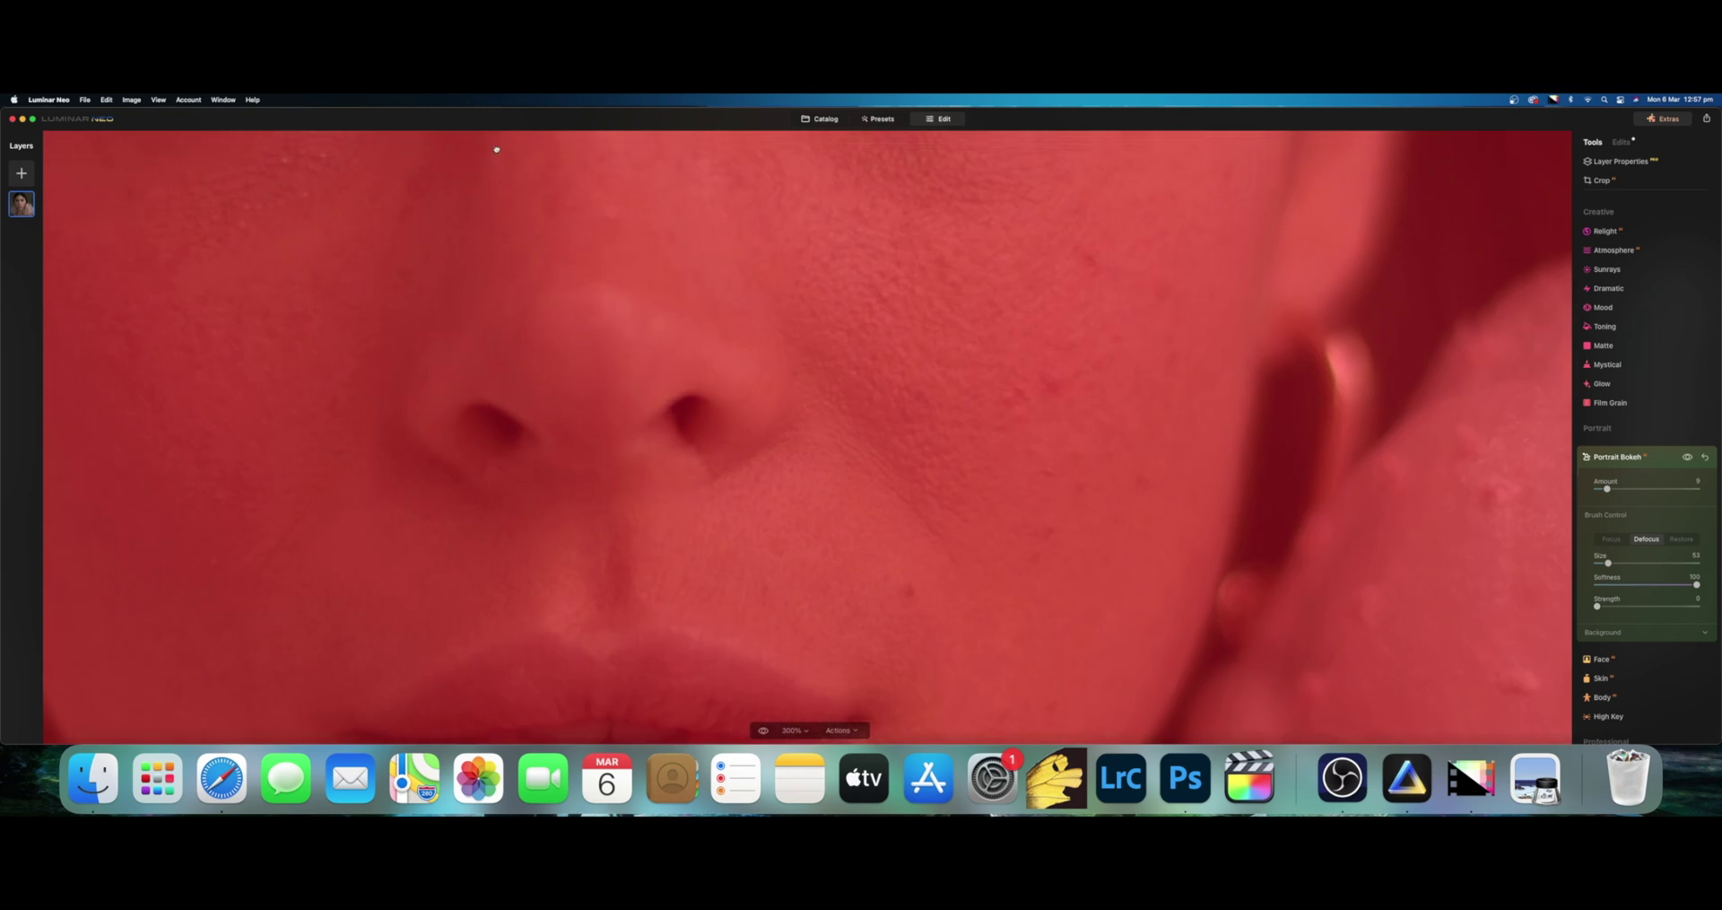
drag(496, 150, 748, 704)
drag(646, 345, 1023, 790)
drag(1064, 419, 825, 450)
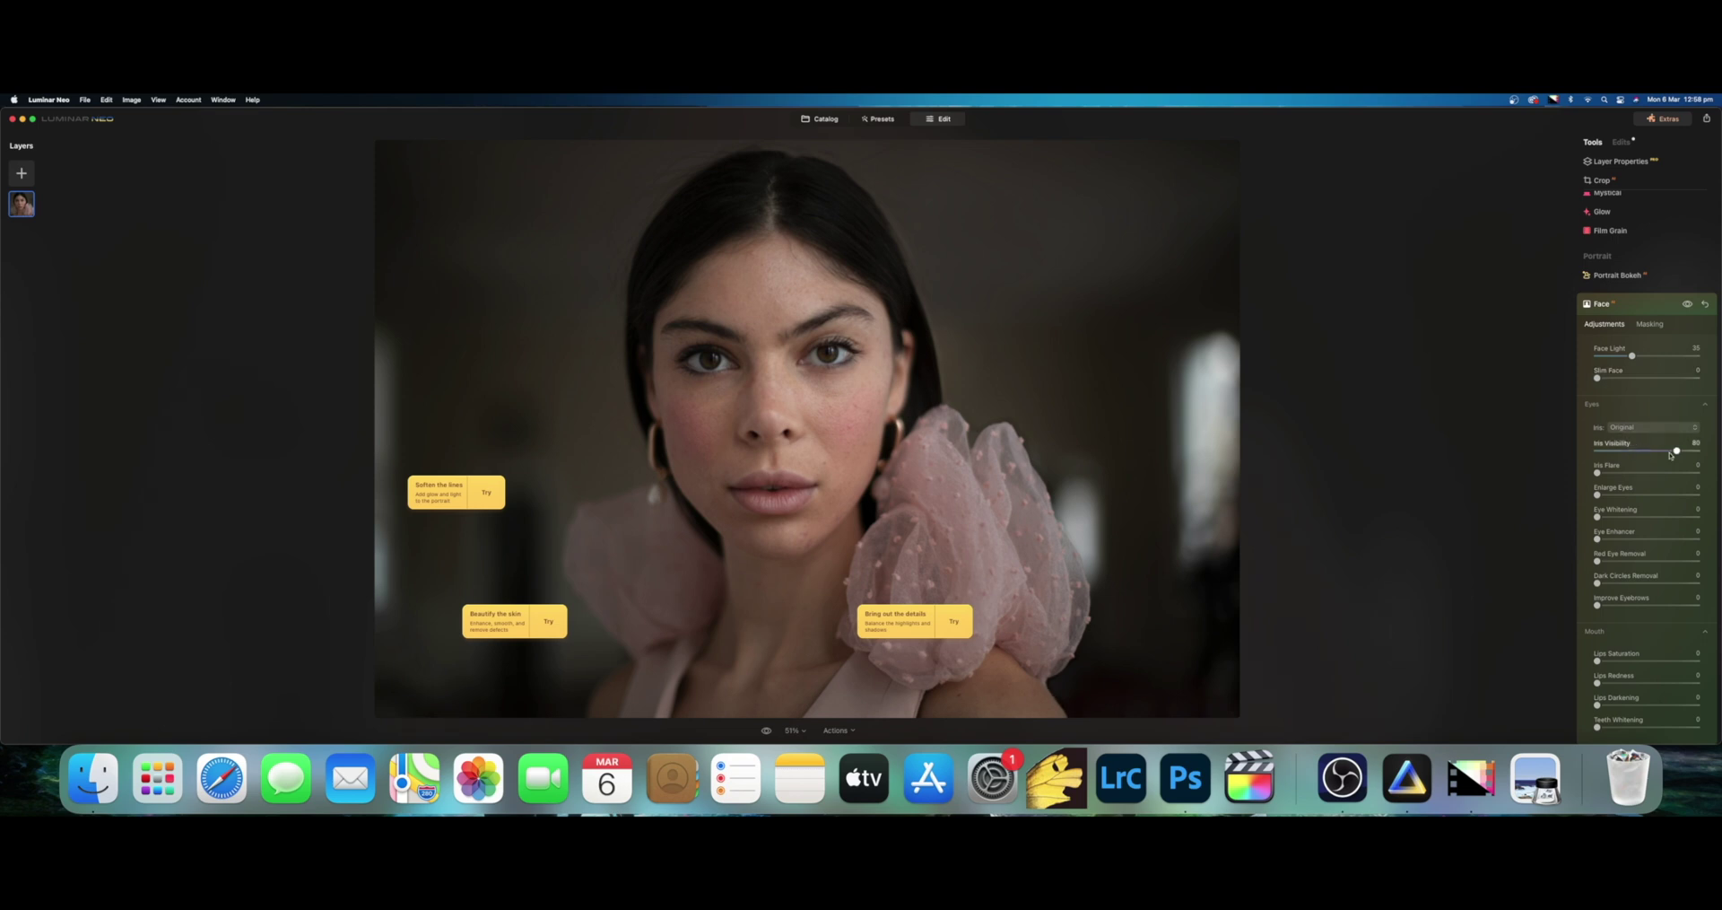
- Set the Face tool's Iris Visibility to about 89, Iris Flare 61, Eye Enhancer 69, Dark Circles Removal 44 and Improve Eyebrows 28
mouse_move(1677, 450)
mouse_down()
mouse_move(1617, 473)
mouse_move(1665, 478)
mouse_up()
drag(1600, 540, 1674, 540)
drag(1598, 583, 1647, 589)
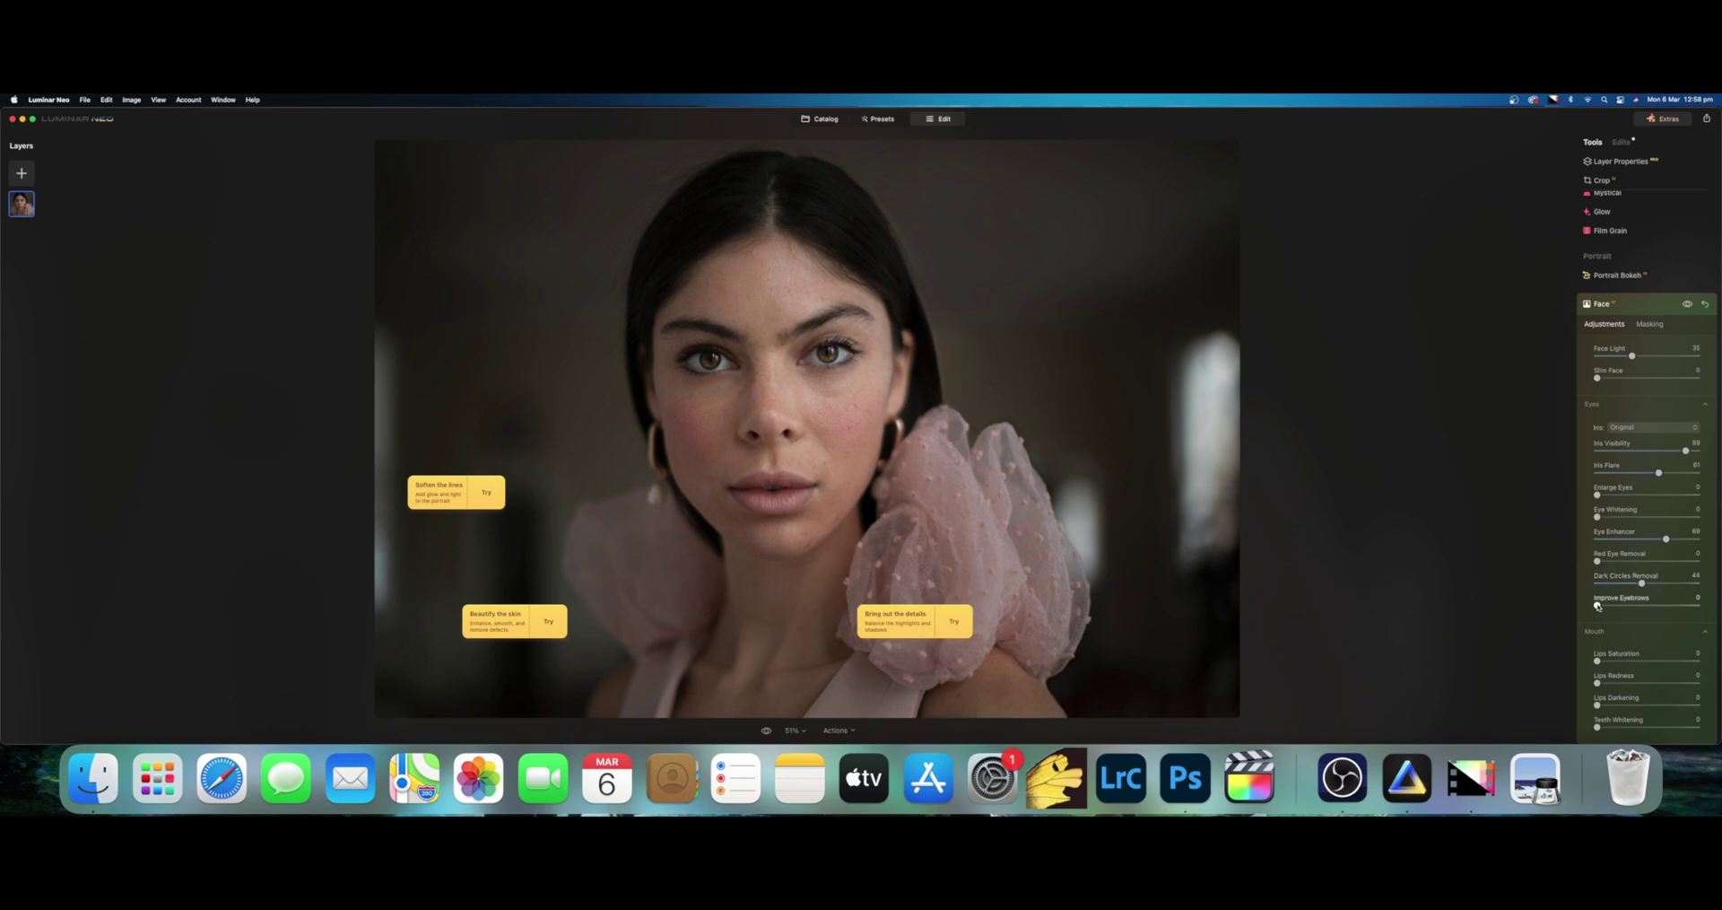
drag(1598, 605, 1628, 608)
- Set Lips Saturation to about 52, Lips Redness to 22 and Teeth Whitening to 41, checking the mouth up close
scroll(1632, 593, down, 3)
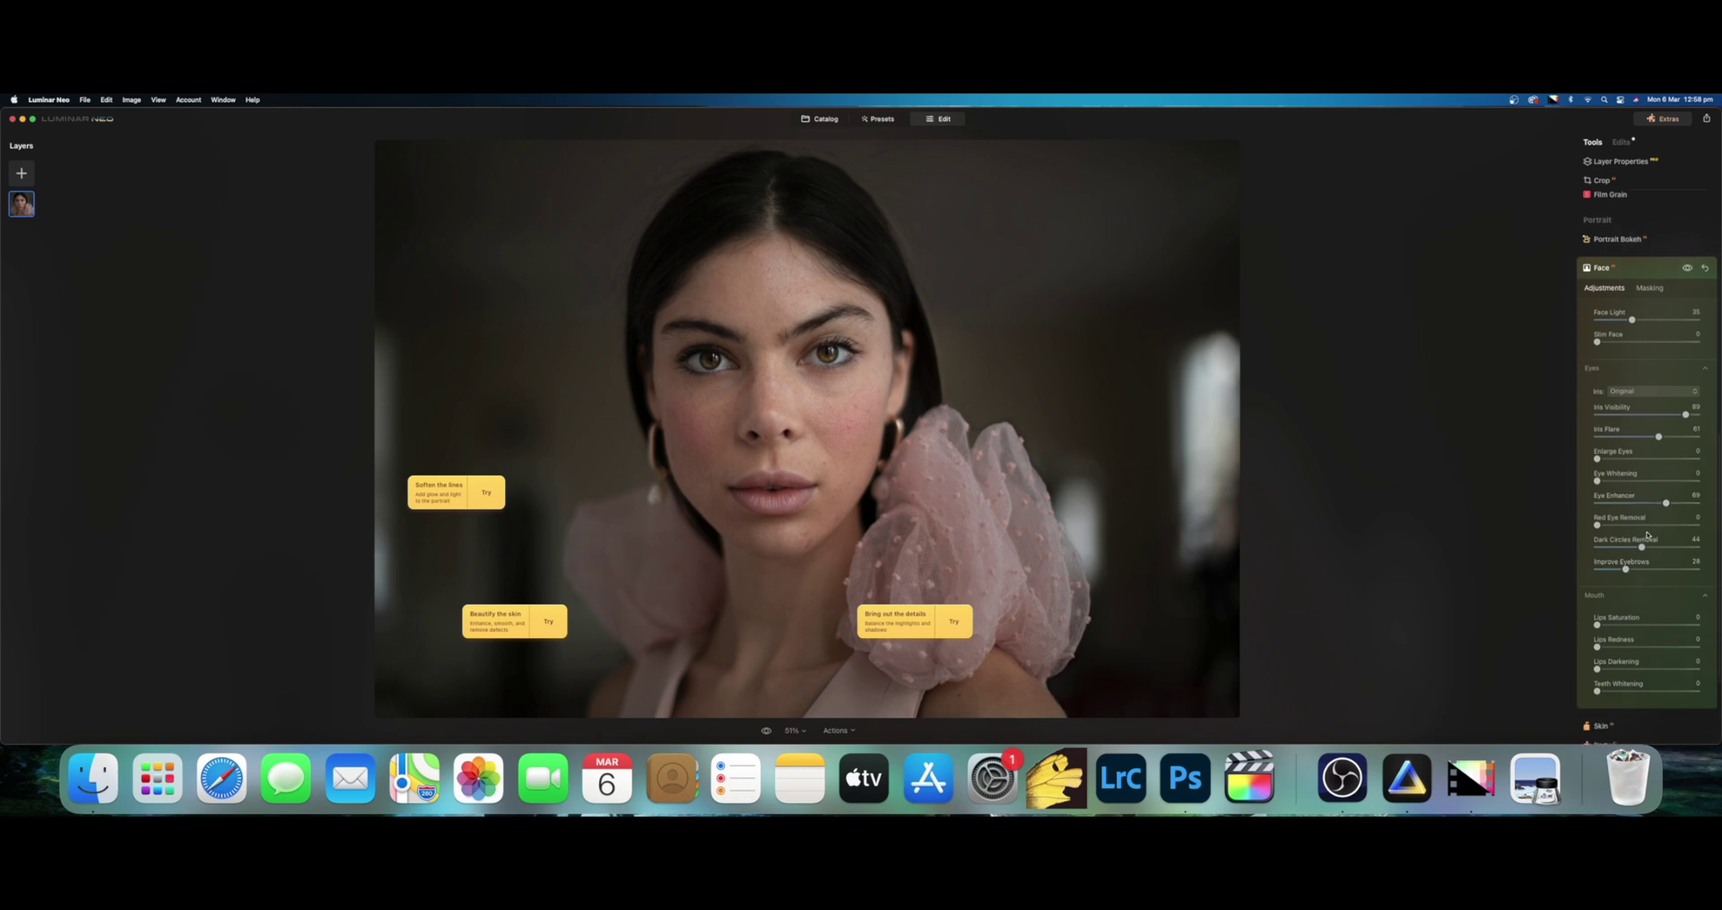
drag(1637, 581, 1619, 599)
click(1616, 600)
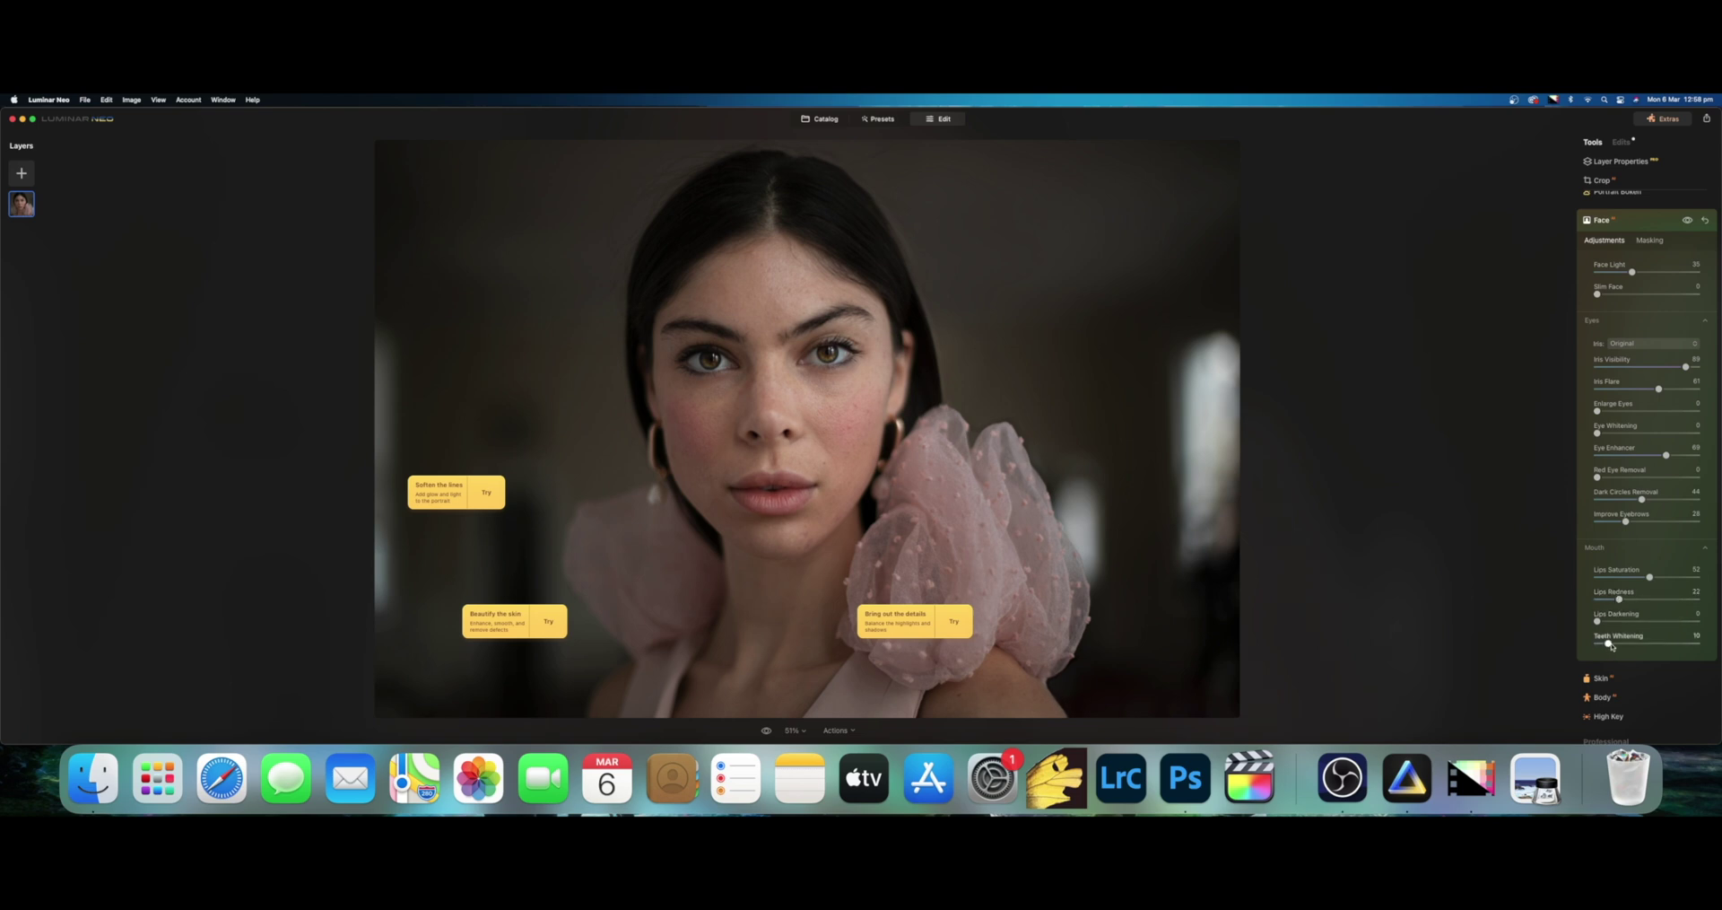
drag(1562, 643, 1691, 643)
click(776, 495)
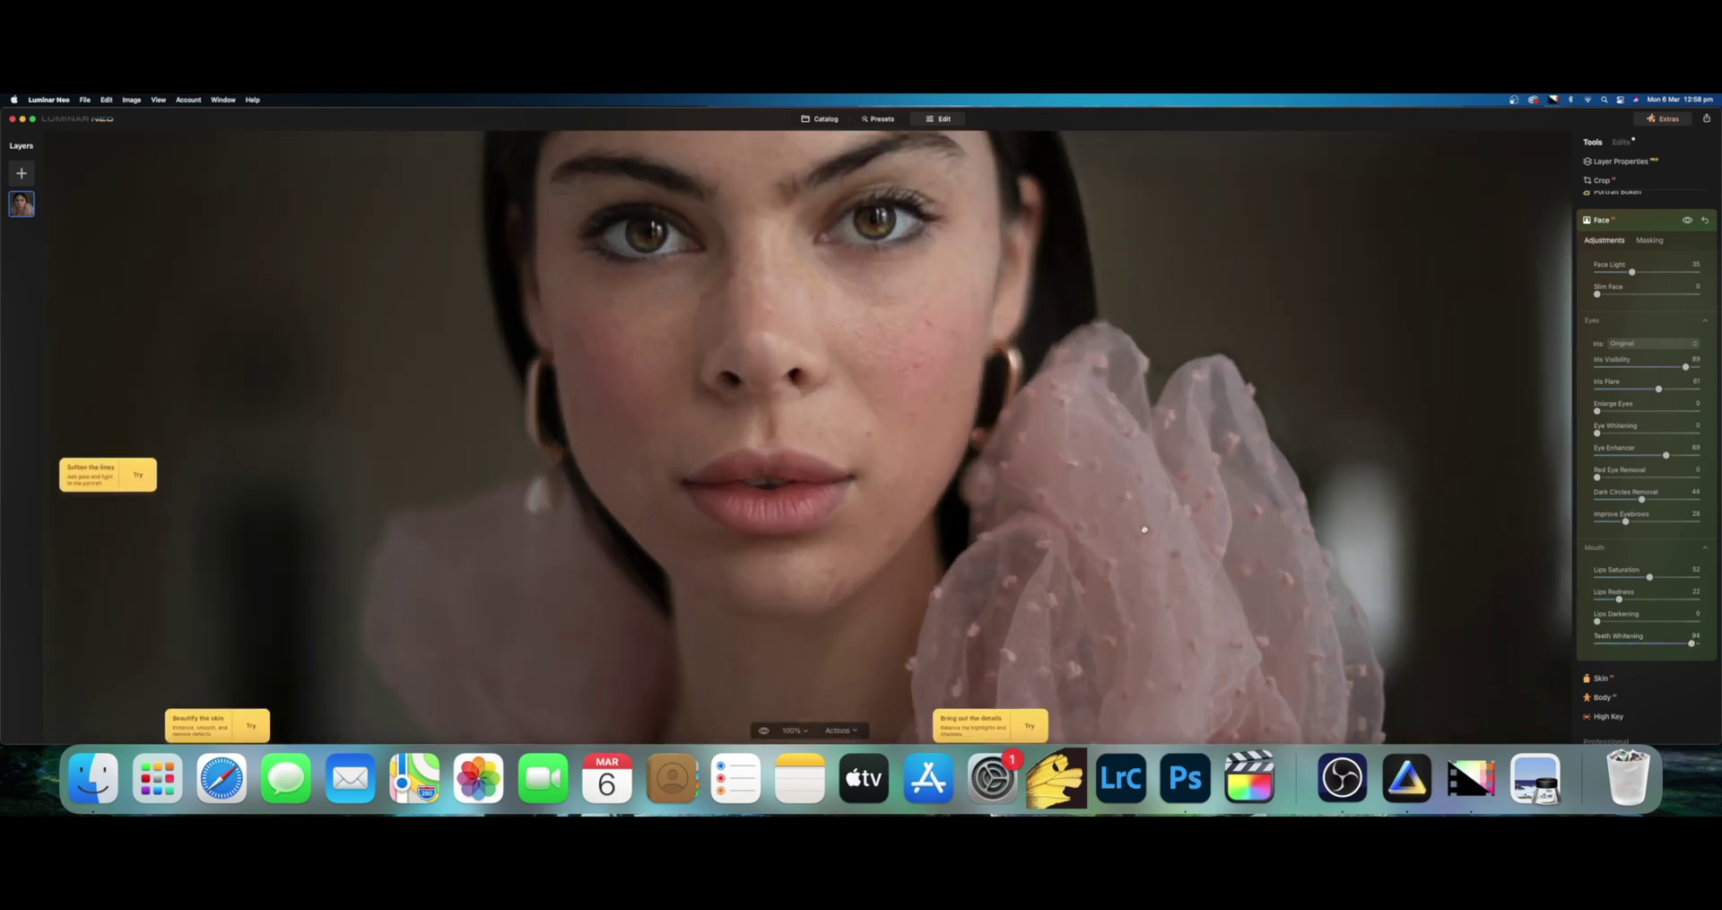
drag(1692, 643, 1639, 644)
click(1062, 415)
- Smooth the close-up portrait's skin with the Skin tool at an Amount of about 50
scroll(1612, 606, down, 2)
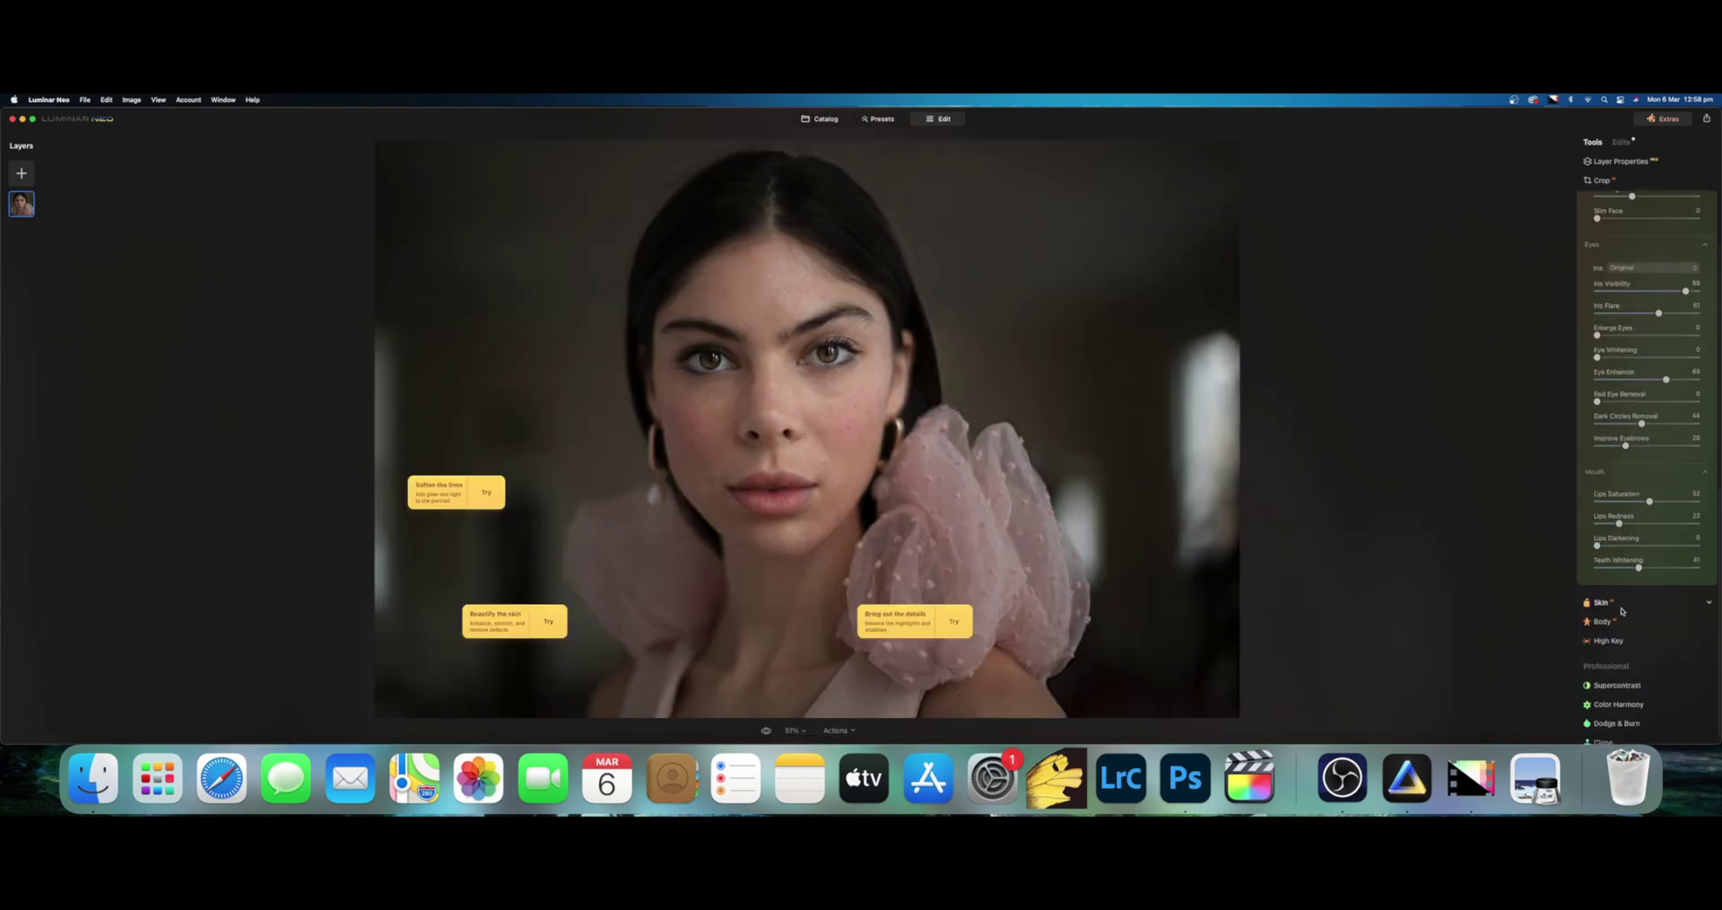
click(1622, 608)
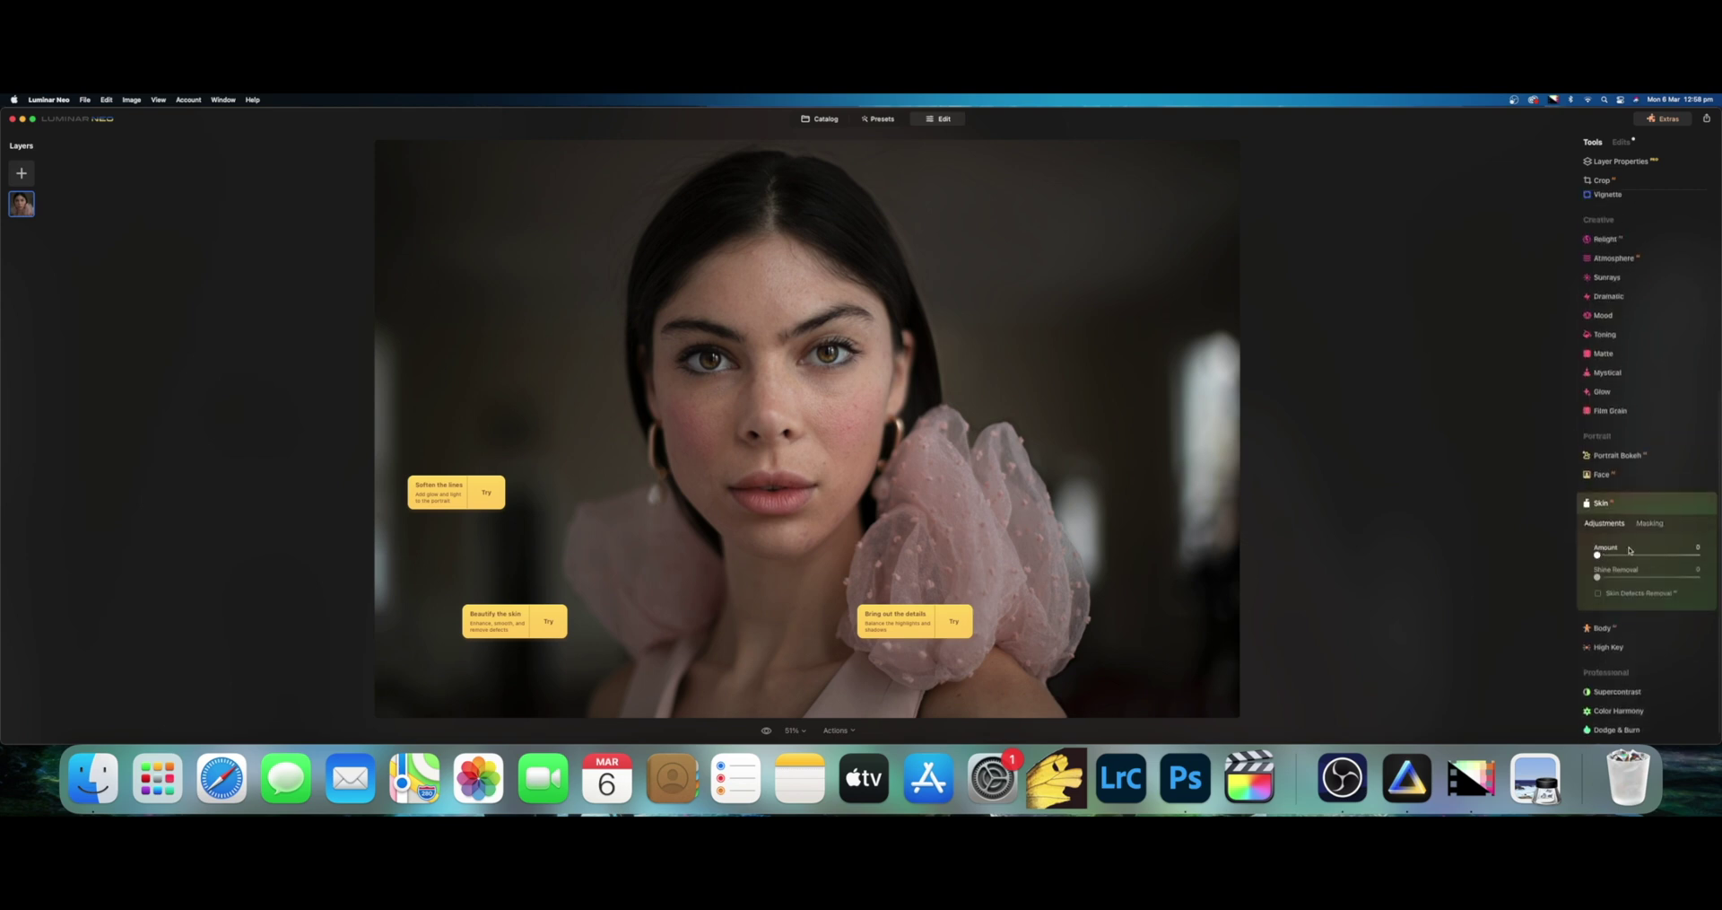
click(1656, 556)
mouse_move(1657, 555)
mouse_down()
mouse_move(1696, 555)
mouse_move(1648, 557)
mouse_up()
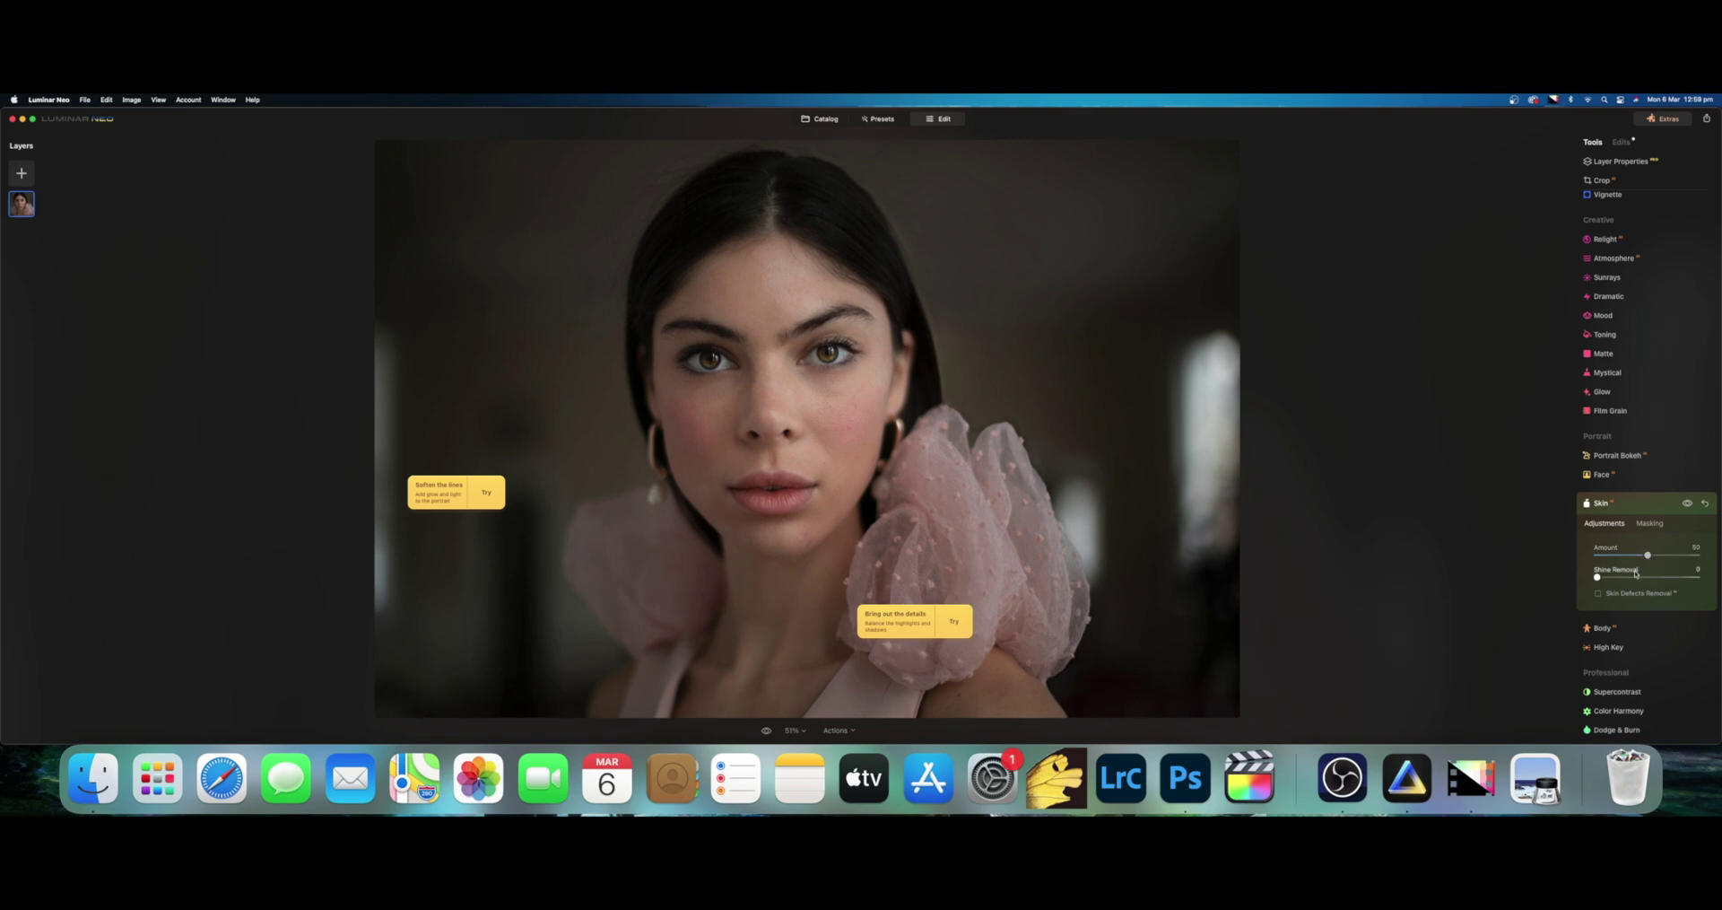
- Lower the Skin Amount to 0, compare Skin Defects Removal on and off up close, and restore the Amount to about 50
click(797, 392)
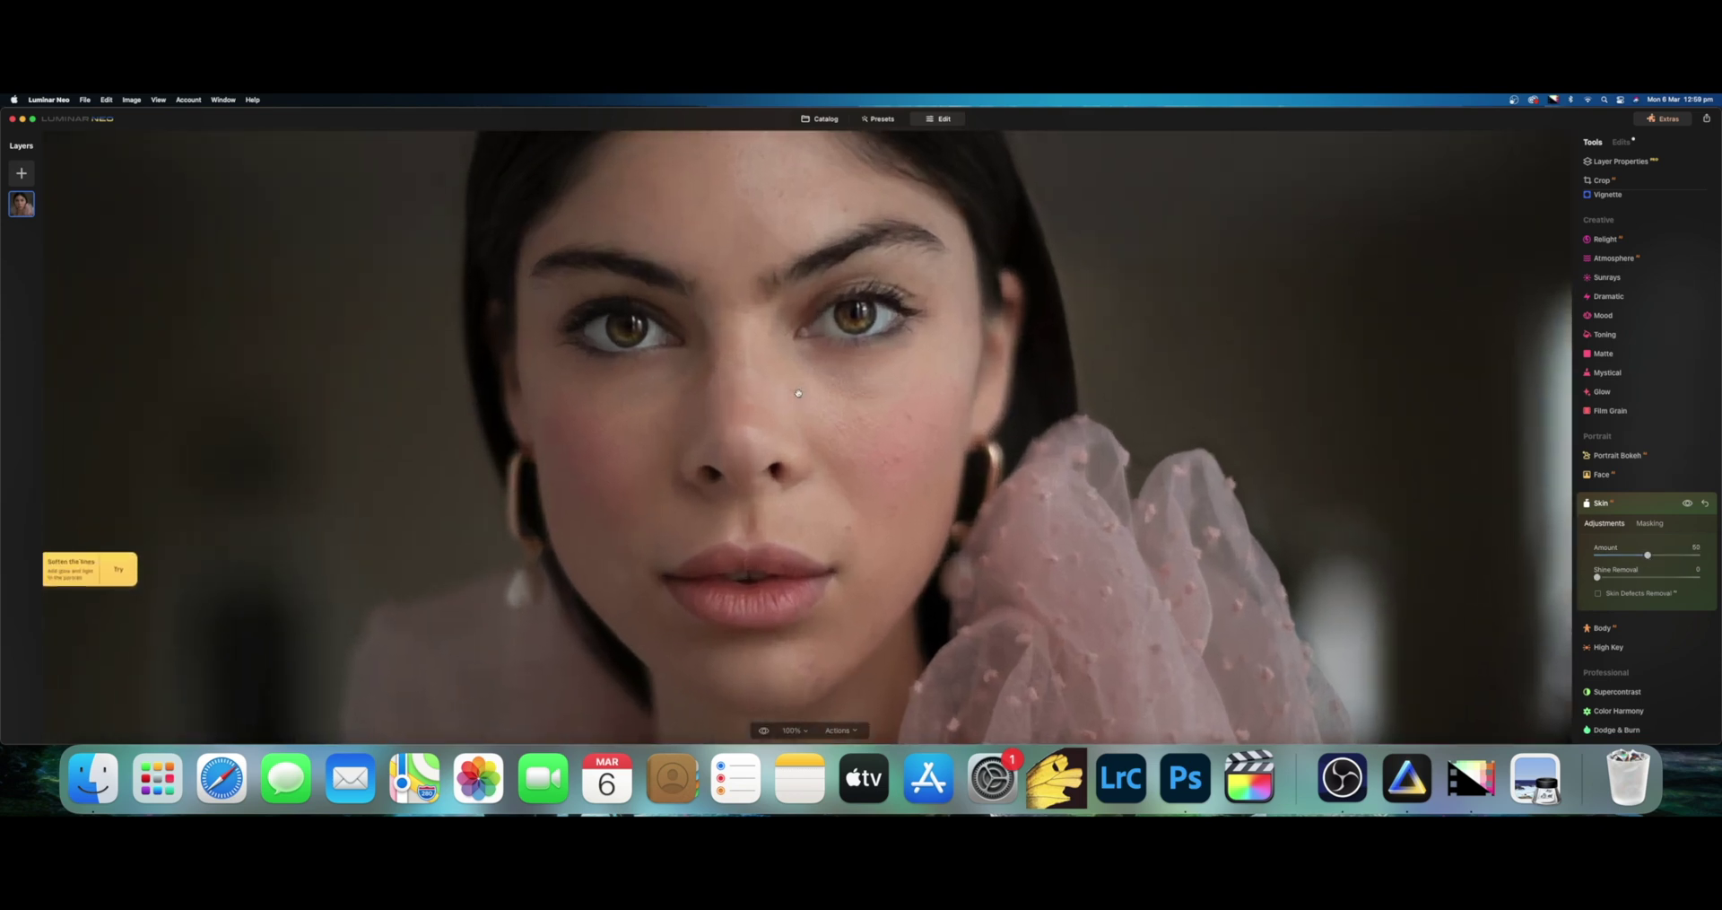
click(797, 392)
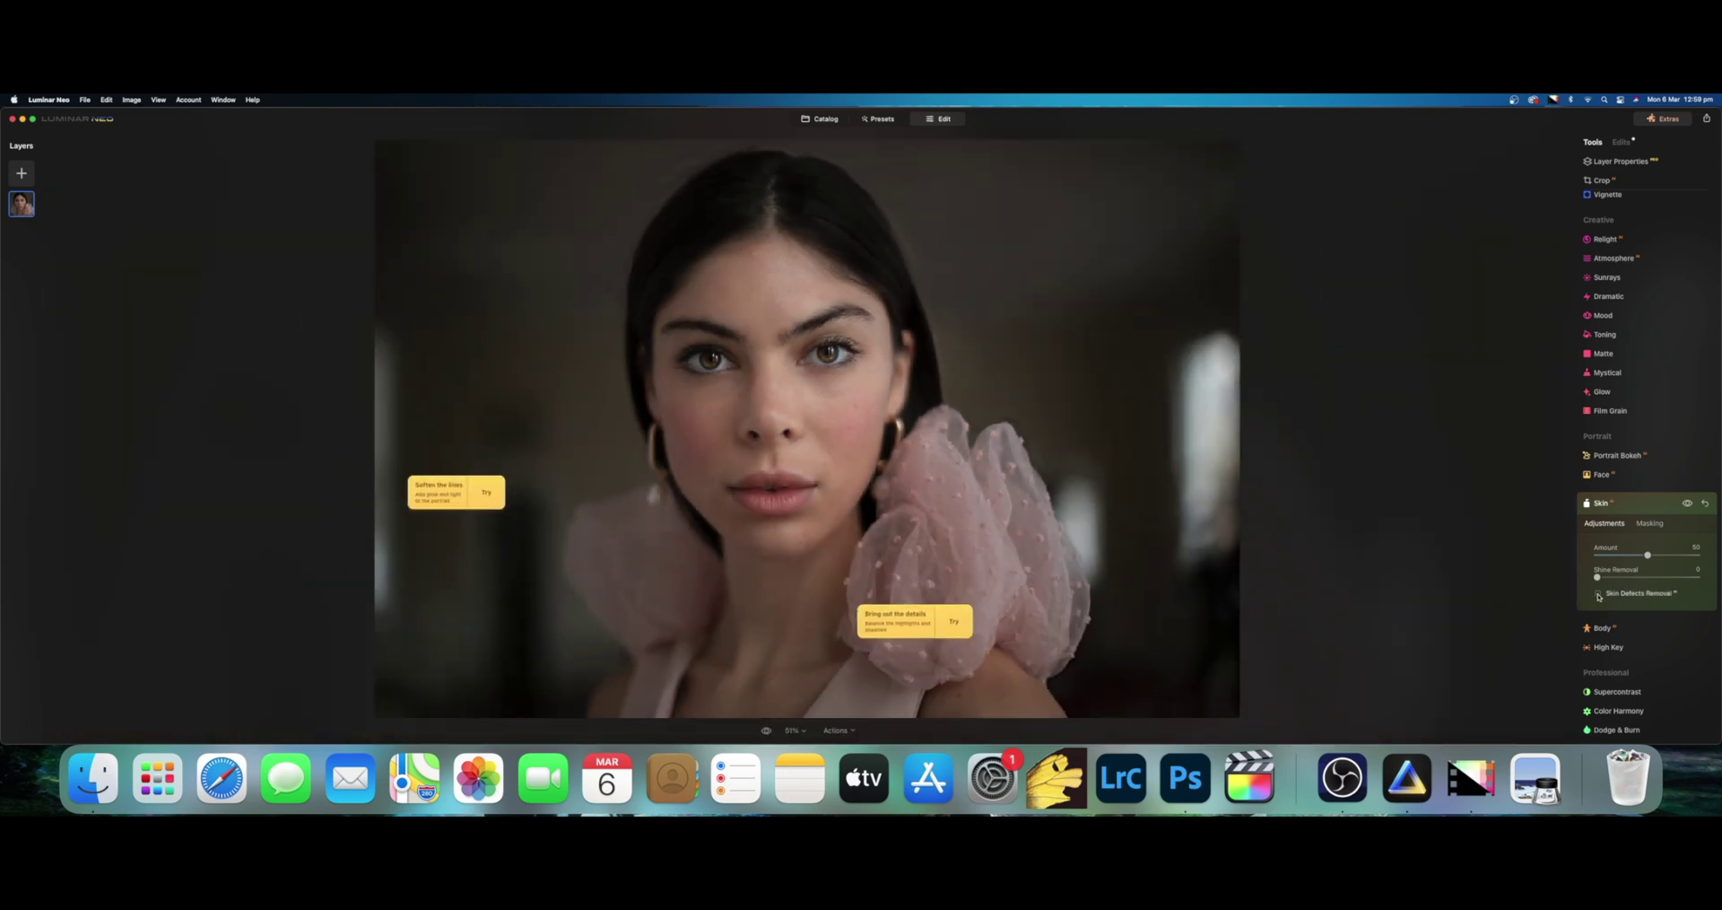
click(741, 441)
drag(1648, 555, 1597, 556)
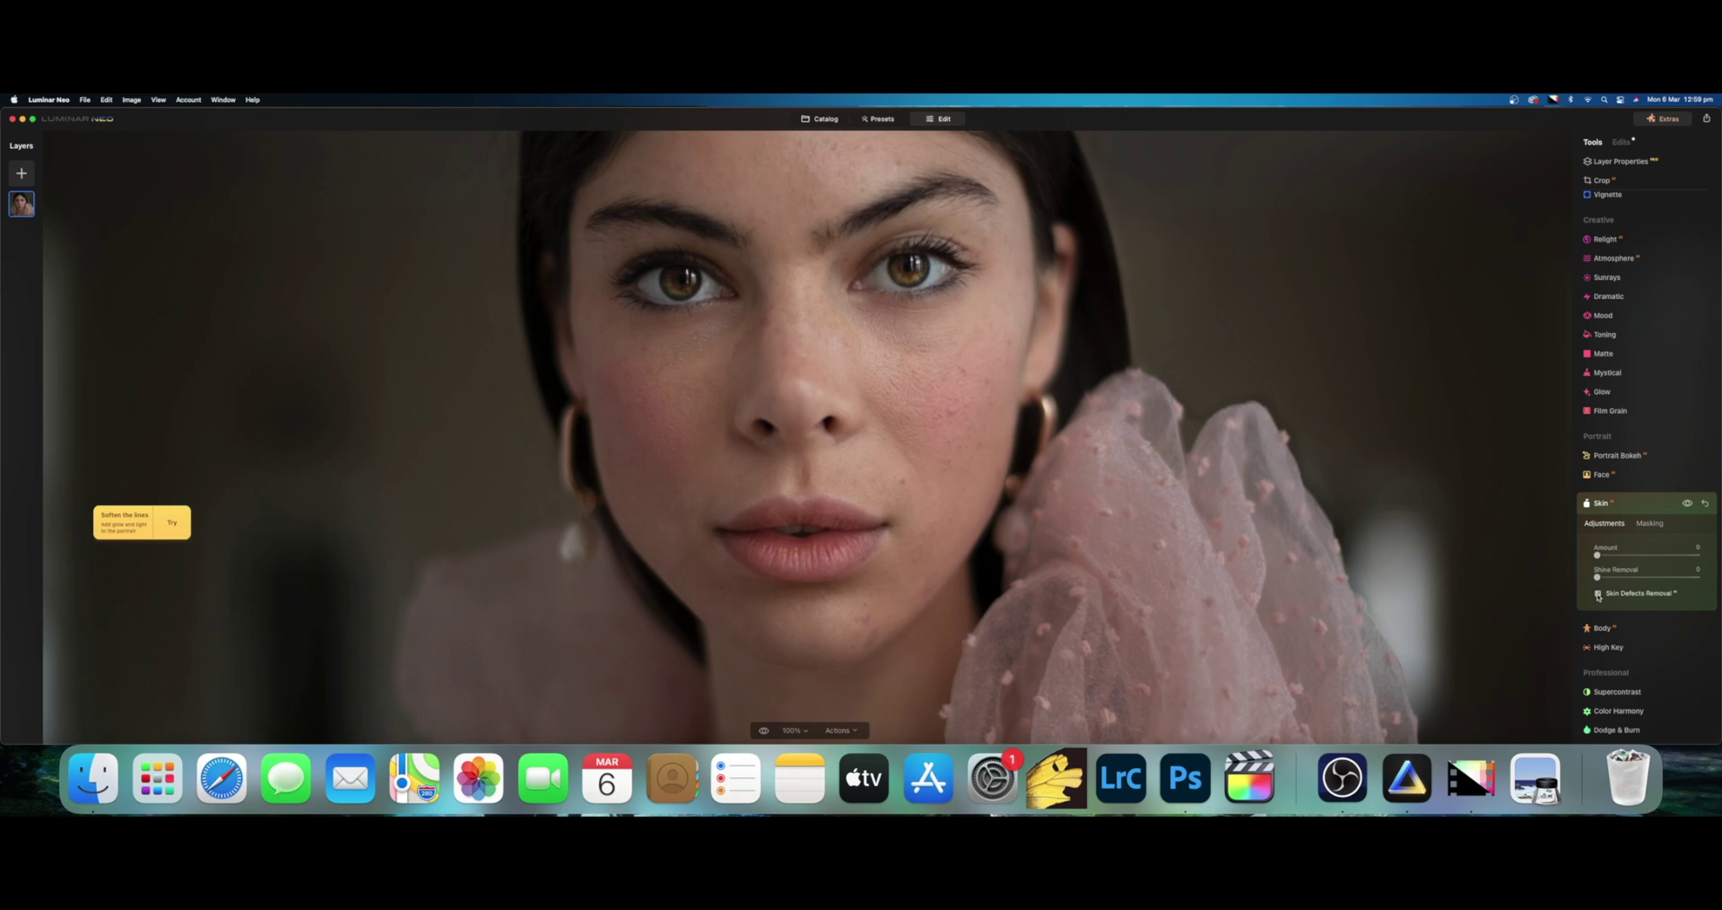
click(1598, 595)
click(1598, 595)
click(1597, 595)
drag(1597, 555, 1649, 557)
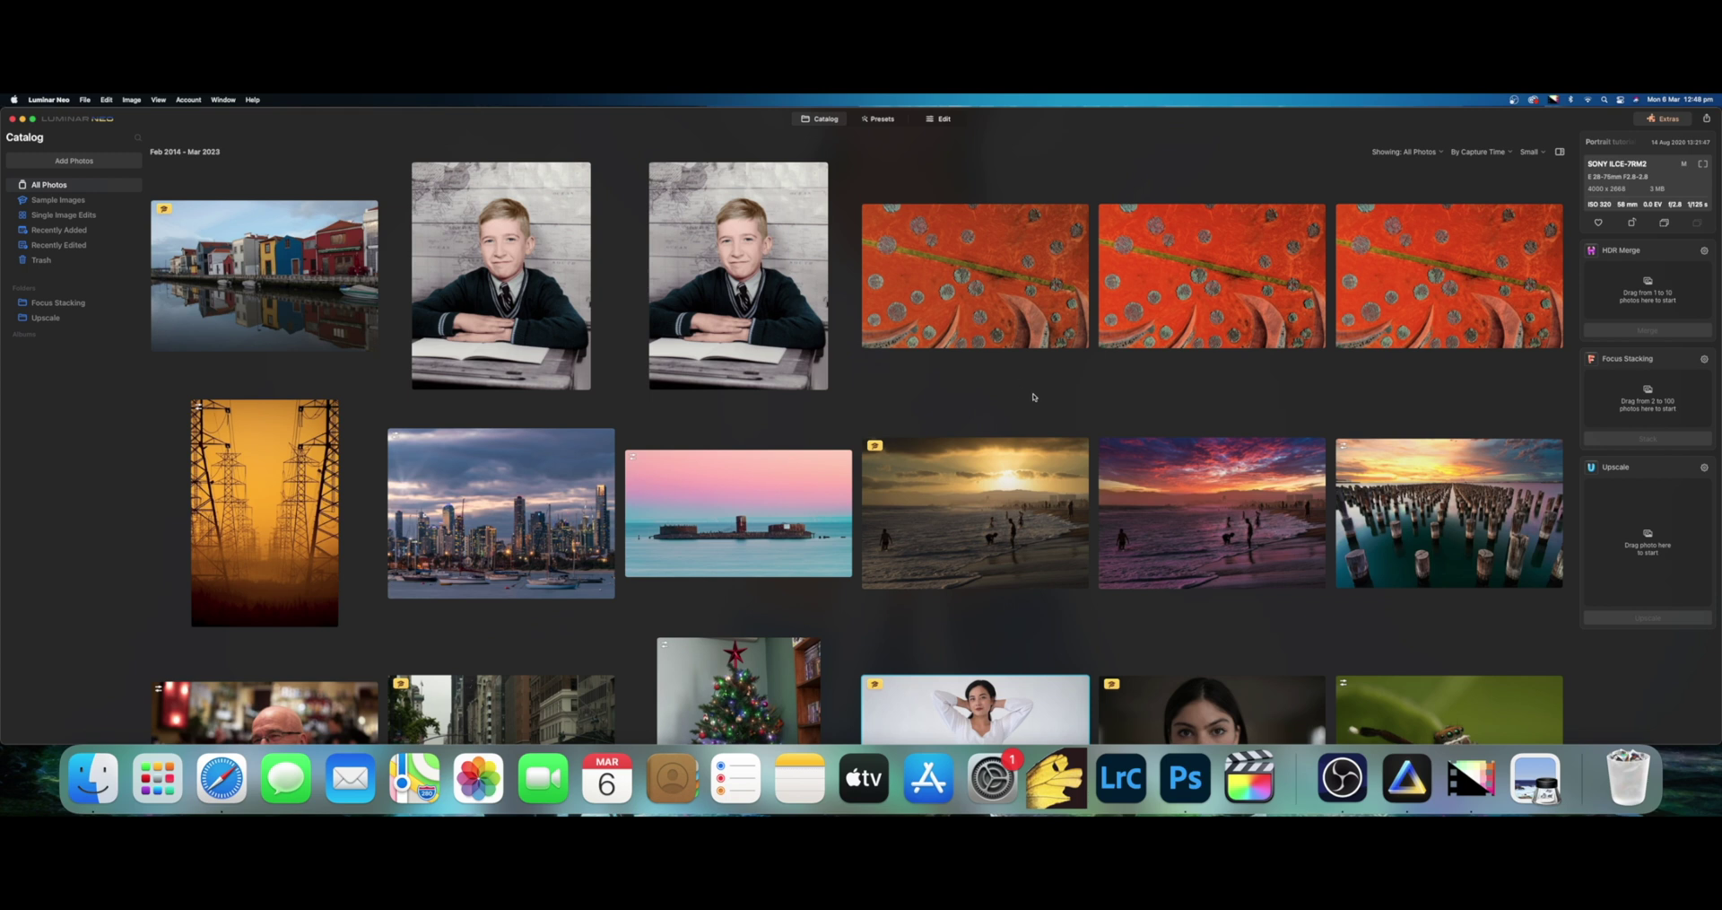
- Open the jumping spider photo from the catalog and inspect its green background for dust spots at 100% zoom
scroll(1033, 397, down, 3)
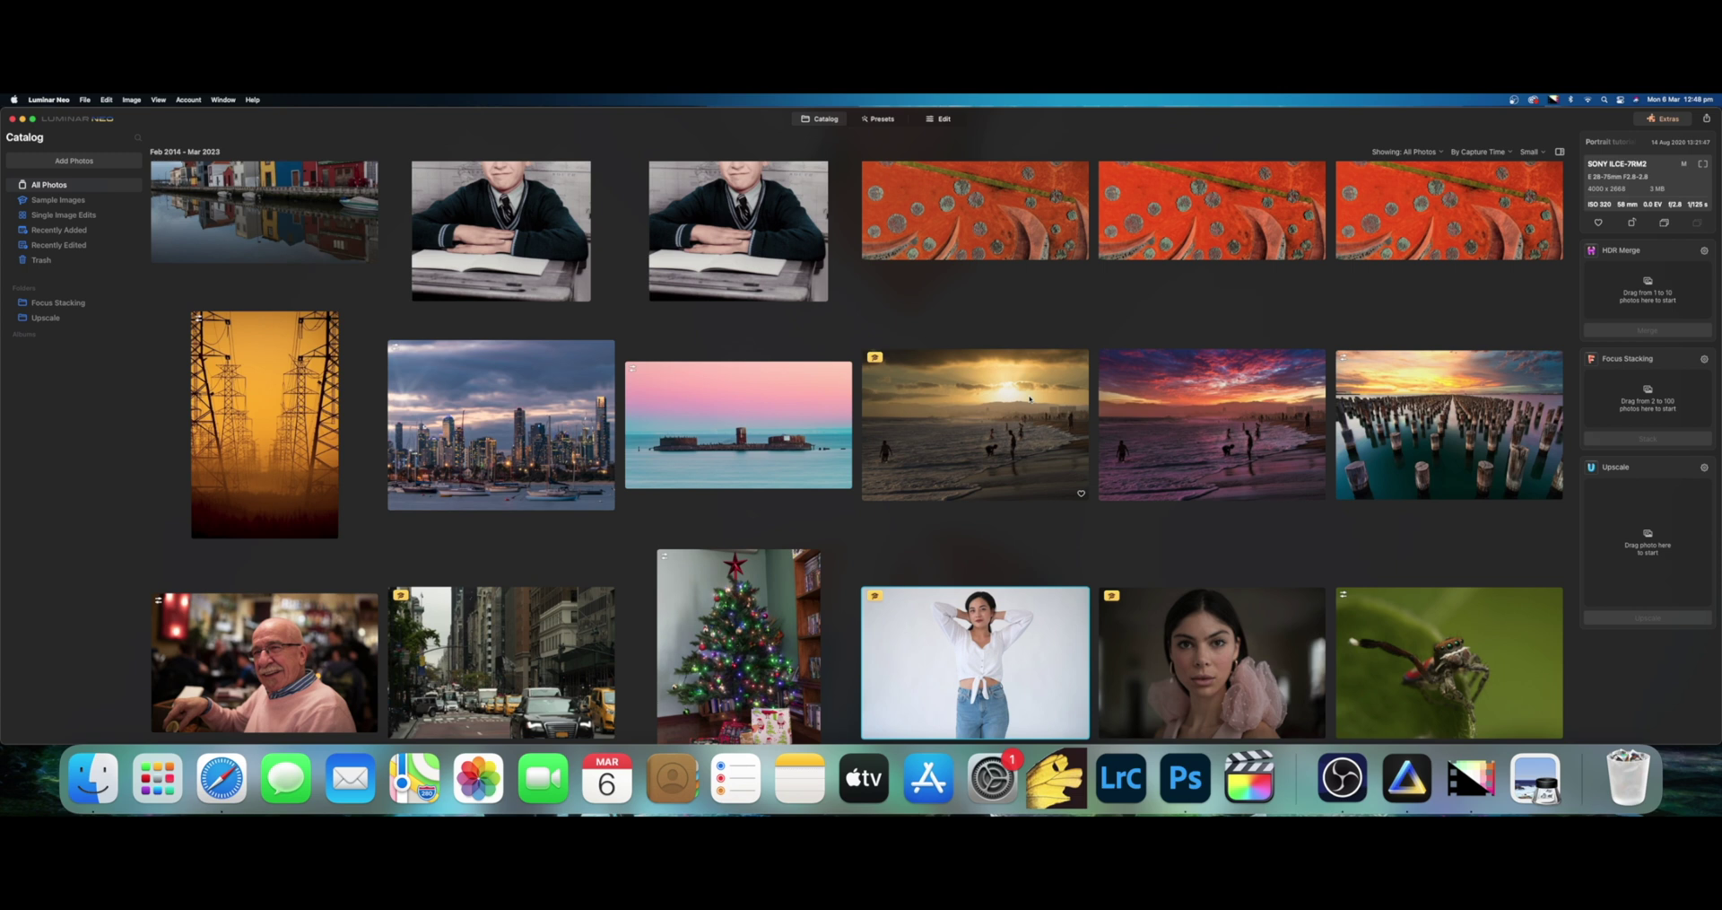
scroll(1123, 440, down, 2)
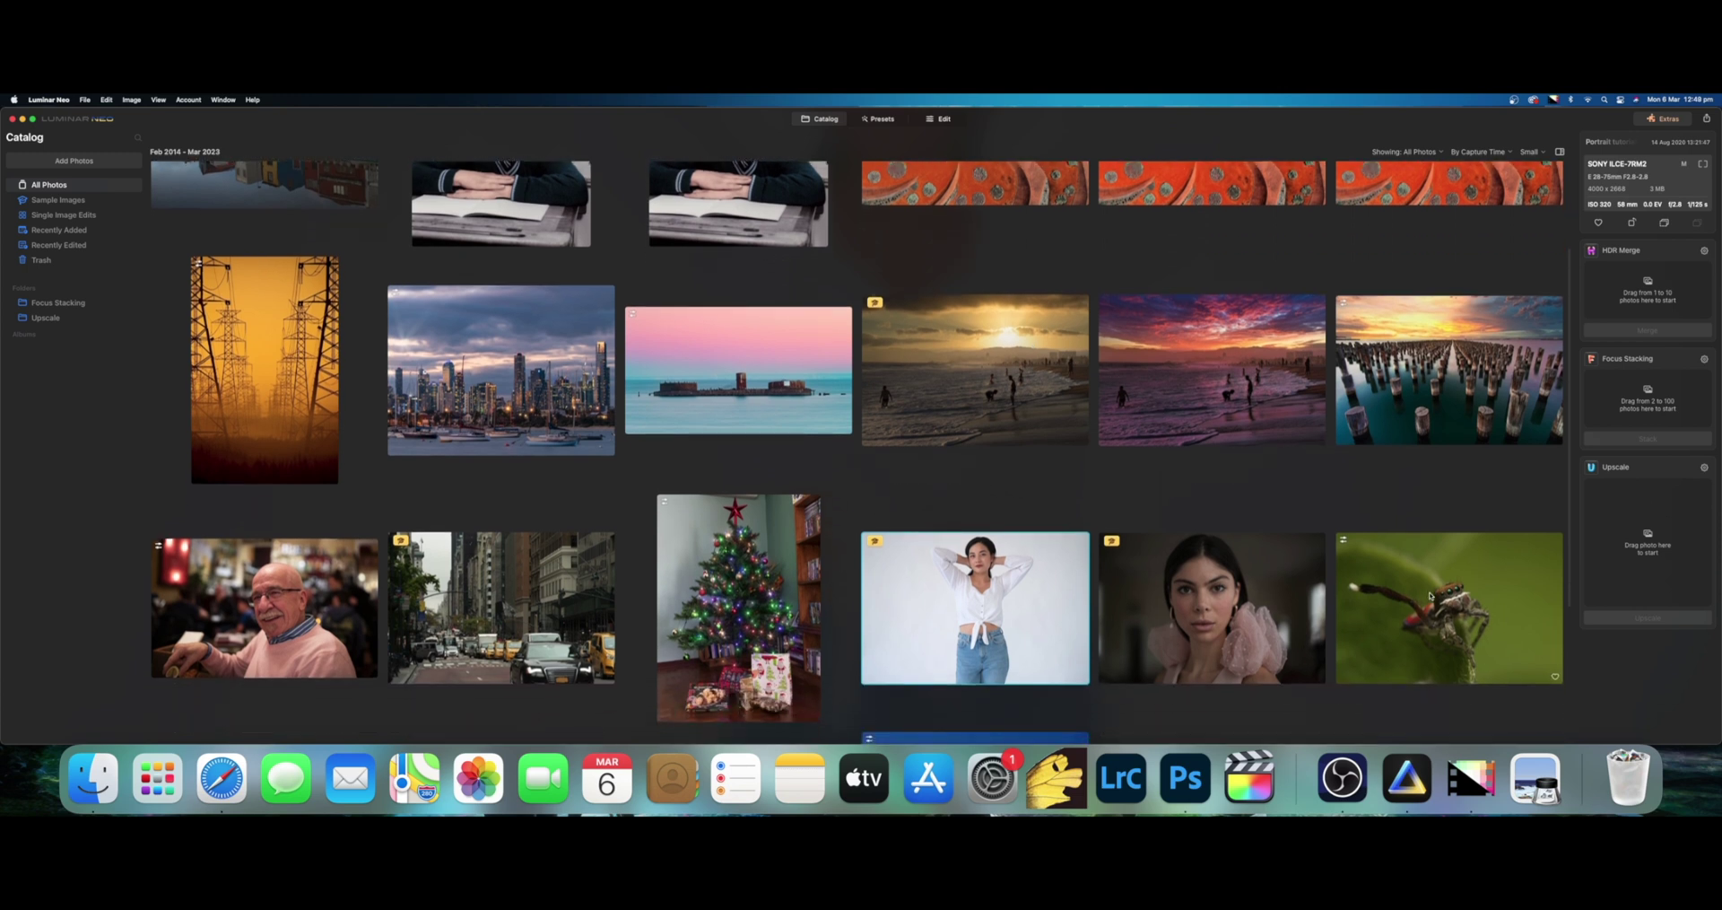
double_click(1430, 595)
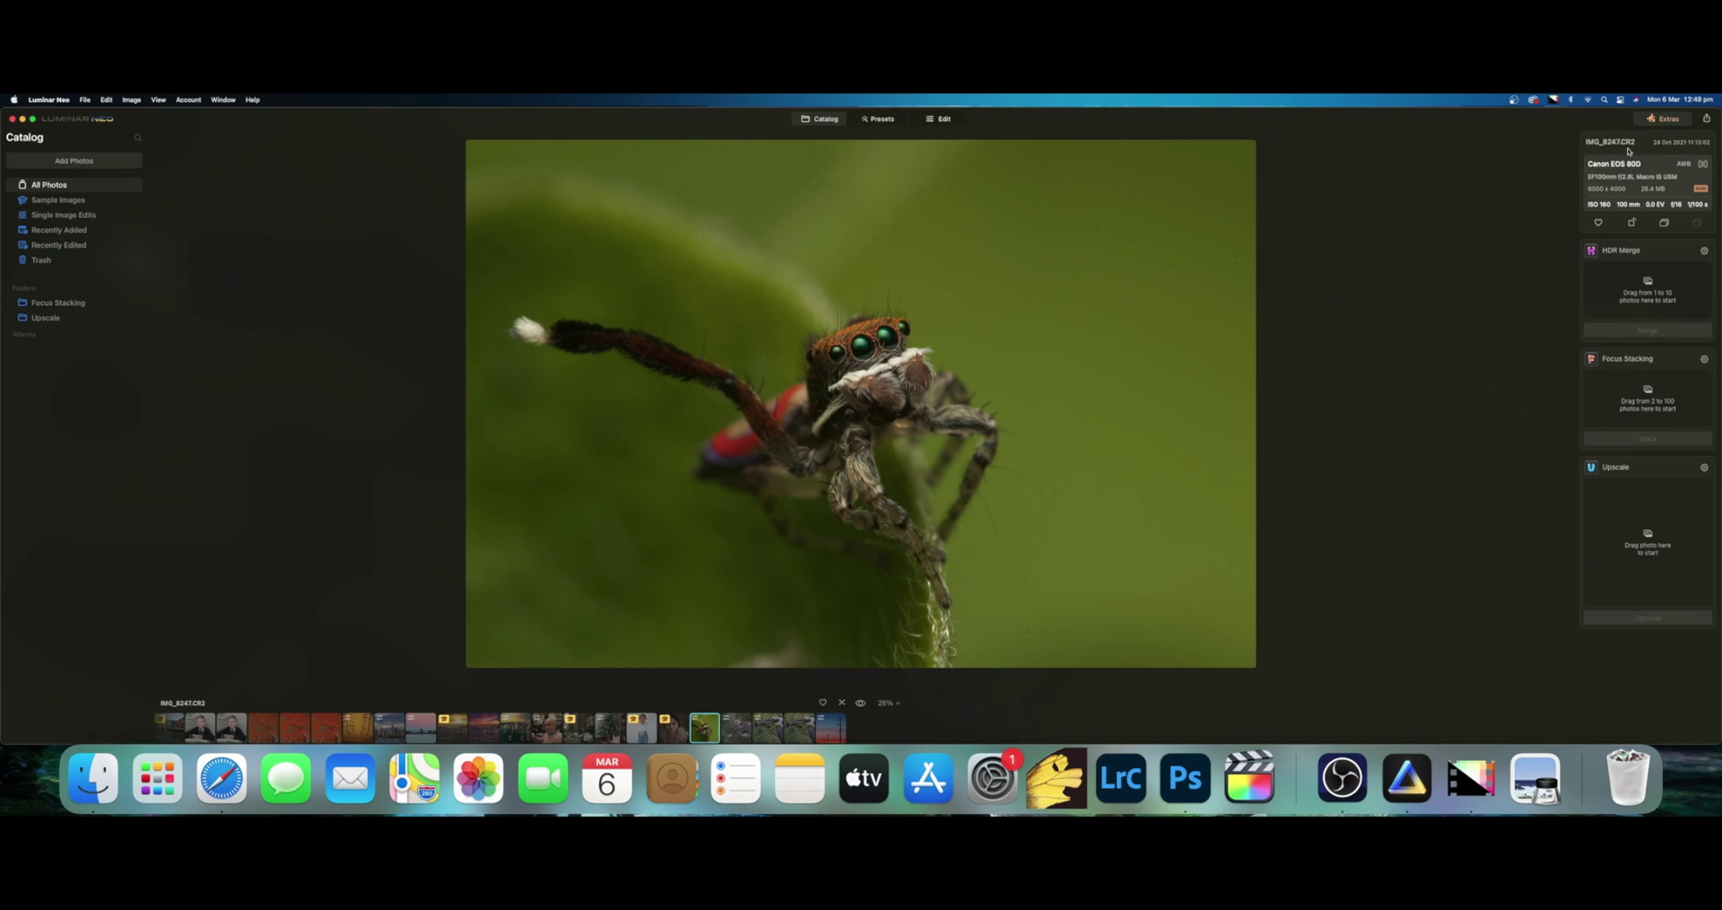
click(921, 258)
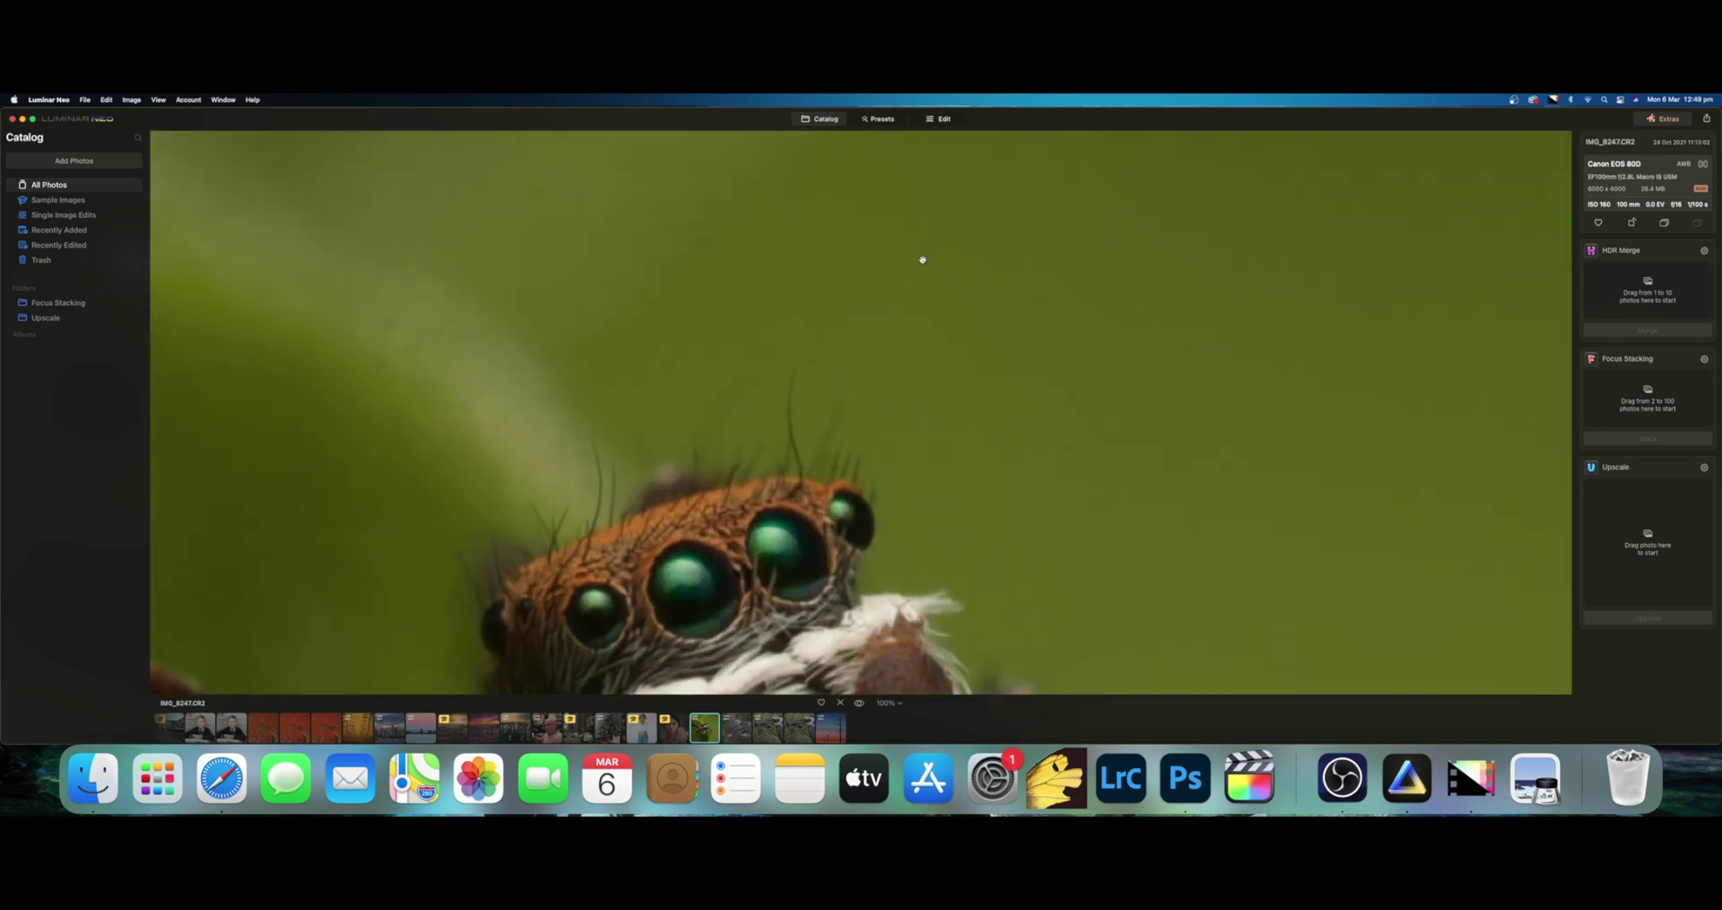
drag(1353, 322, 1048, 418)
drag(1356, 258, 1211, 430)
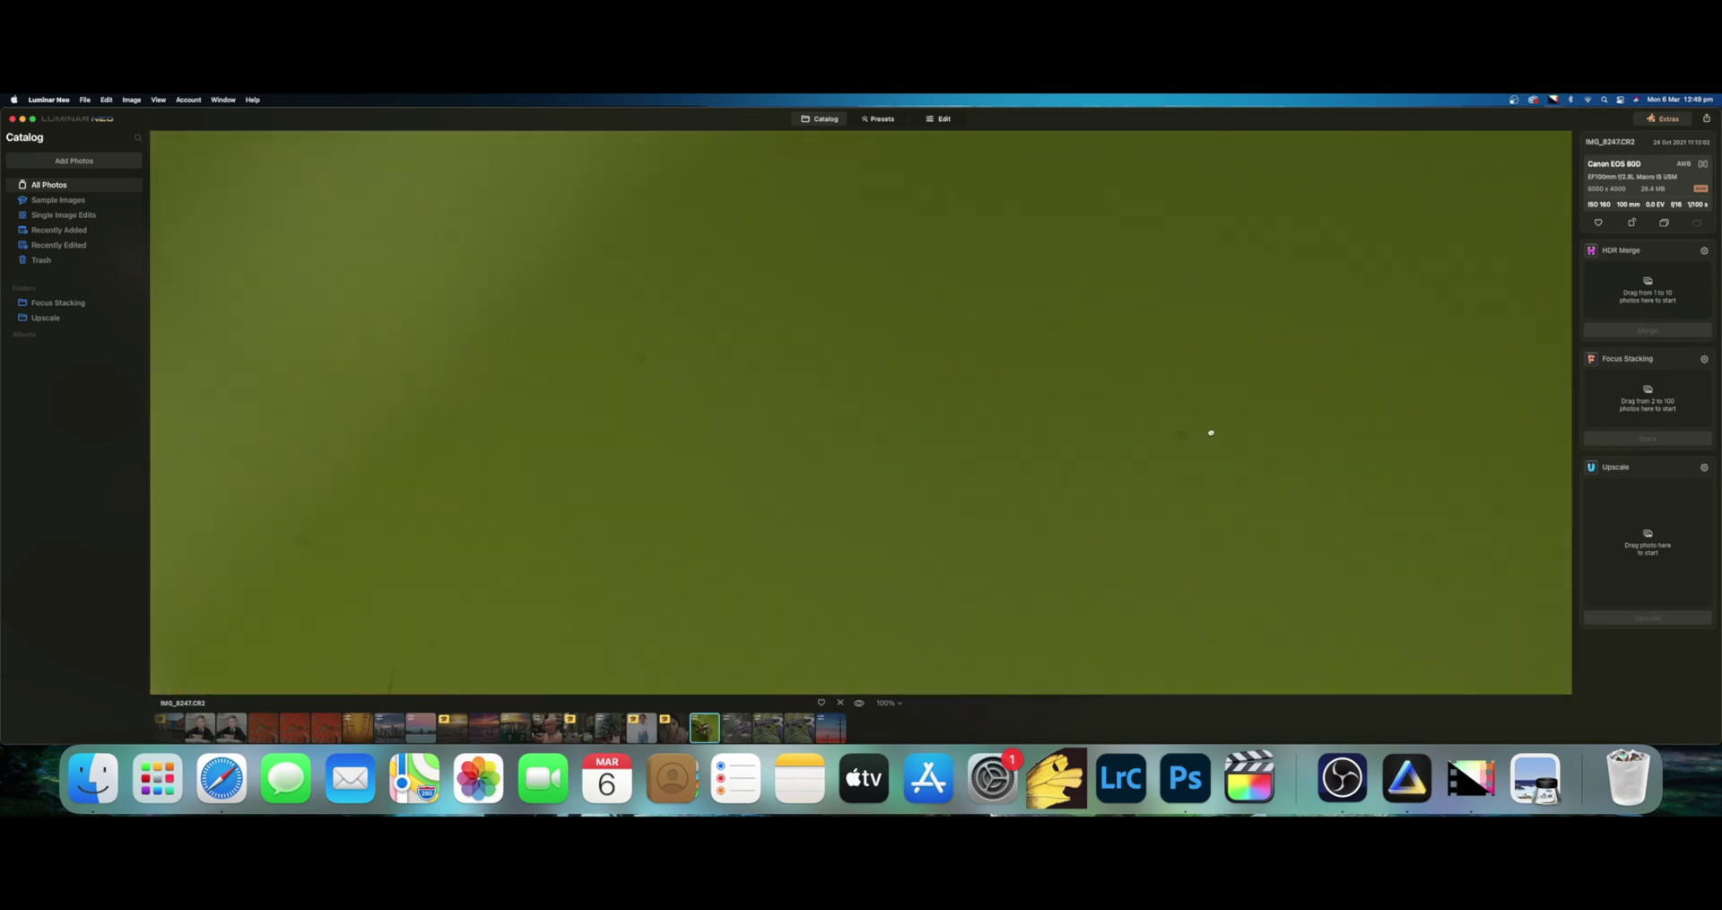
drag(1147, 271, 928, 290)
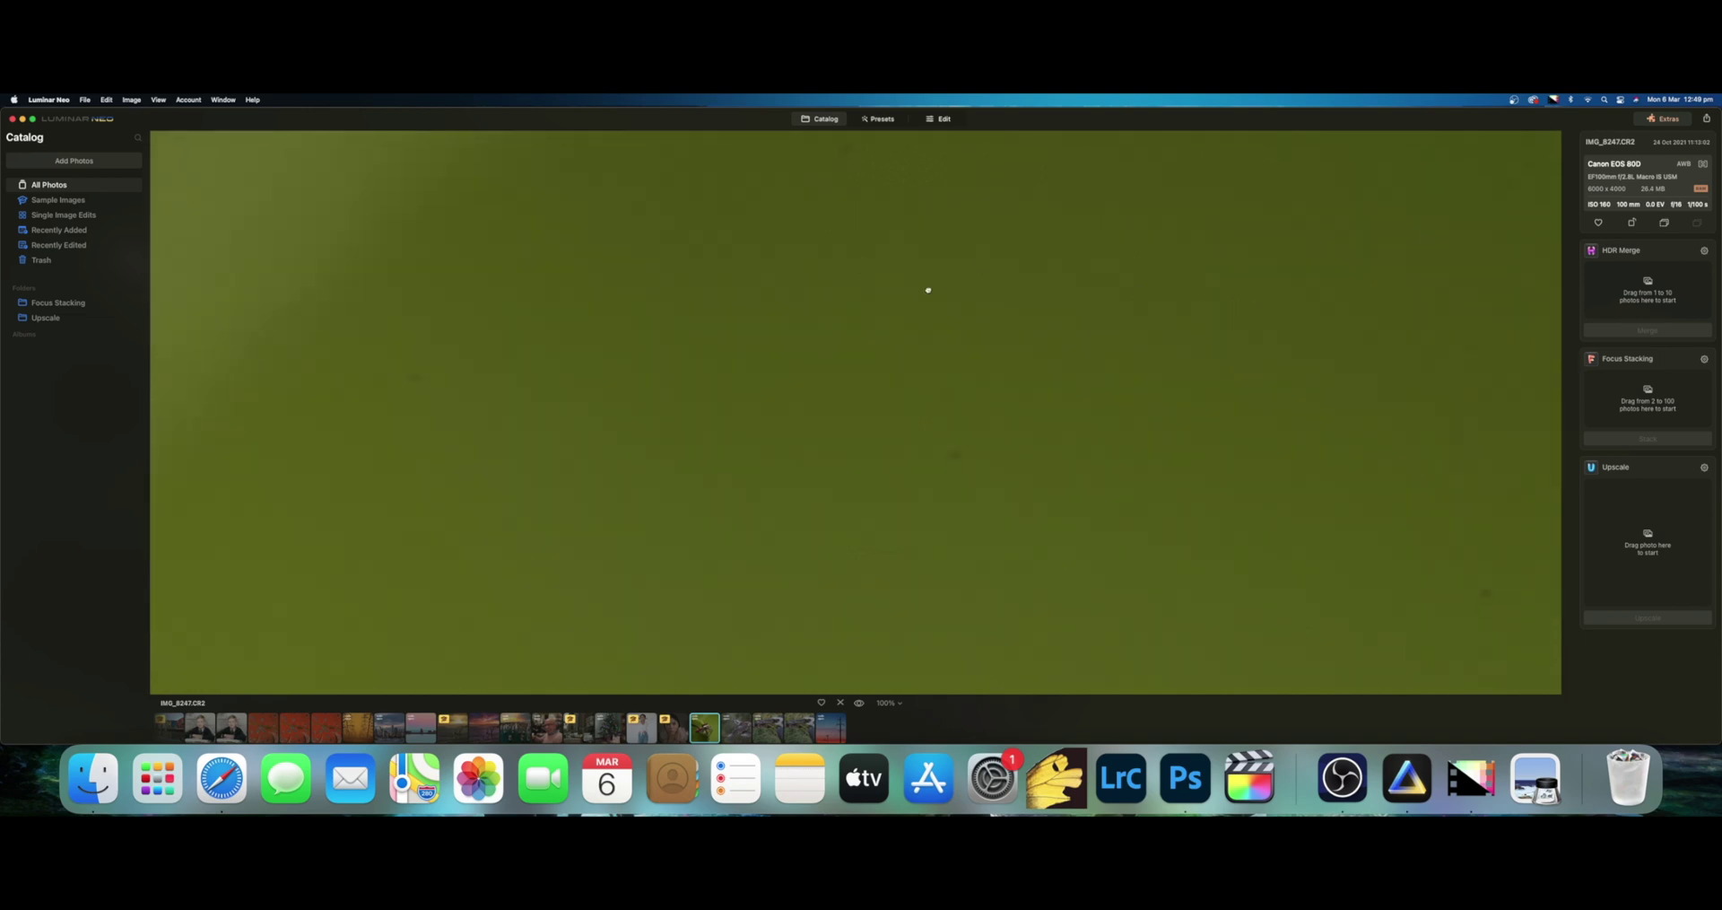
drag(1027, 416, 1465, 117)
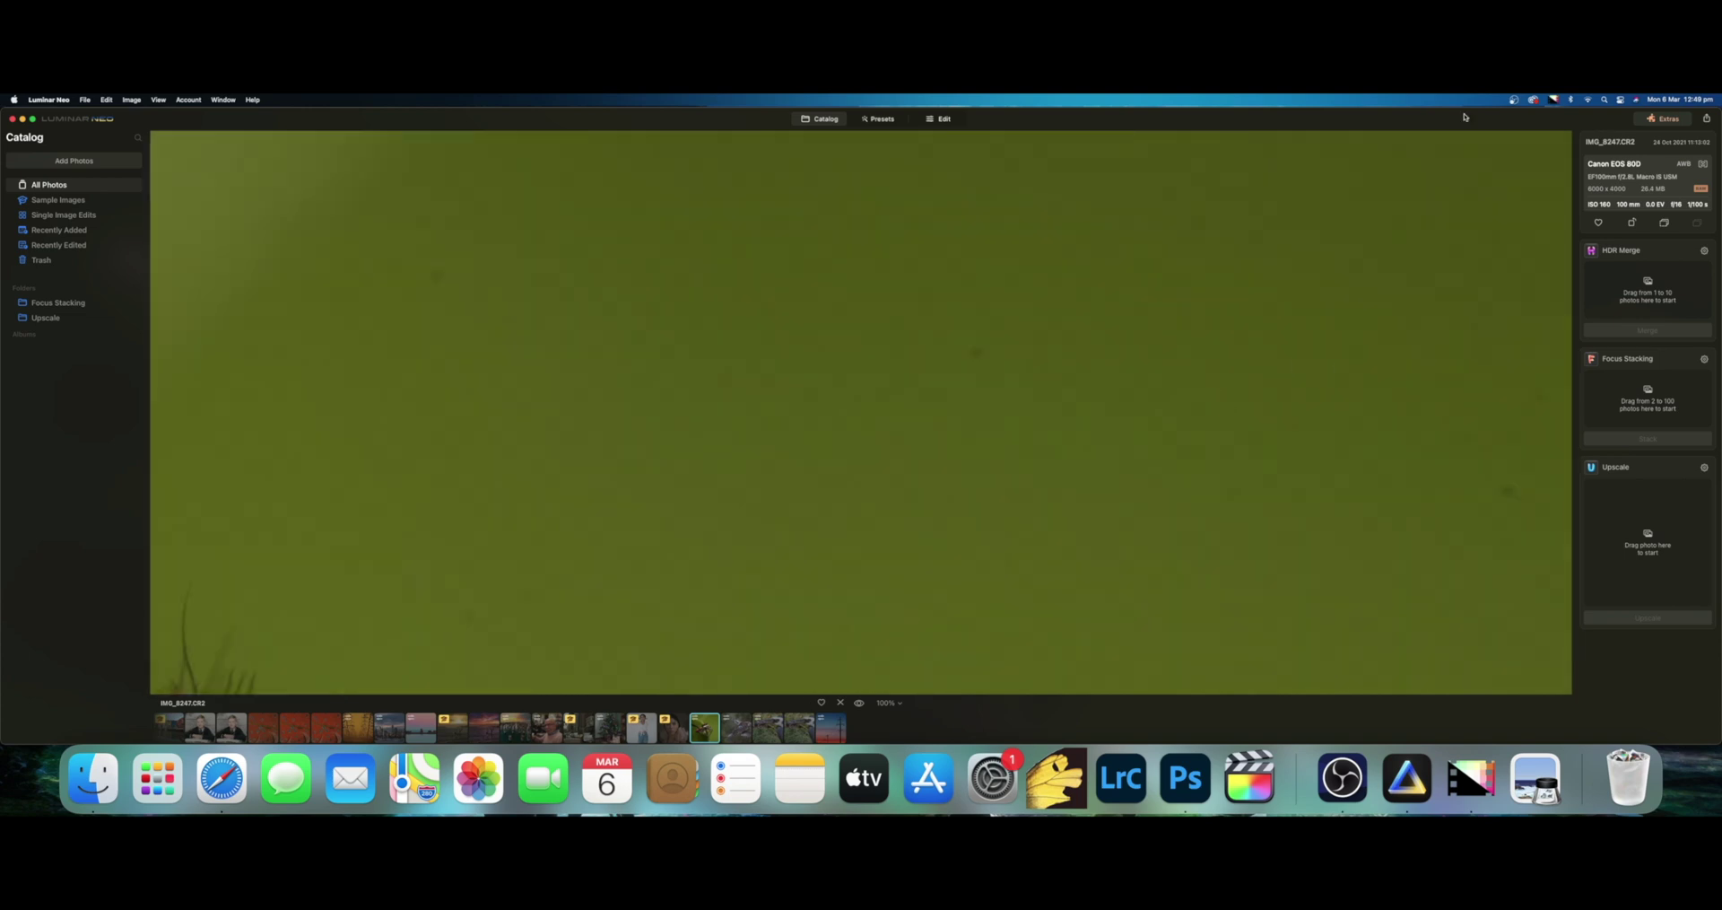
- Remove the spider photo's dust spots automatically with the Erase tool
click(938, 119)
scroll(1646, 518, down, 5)
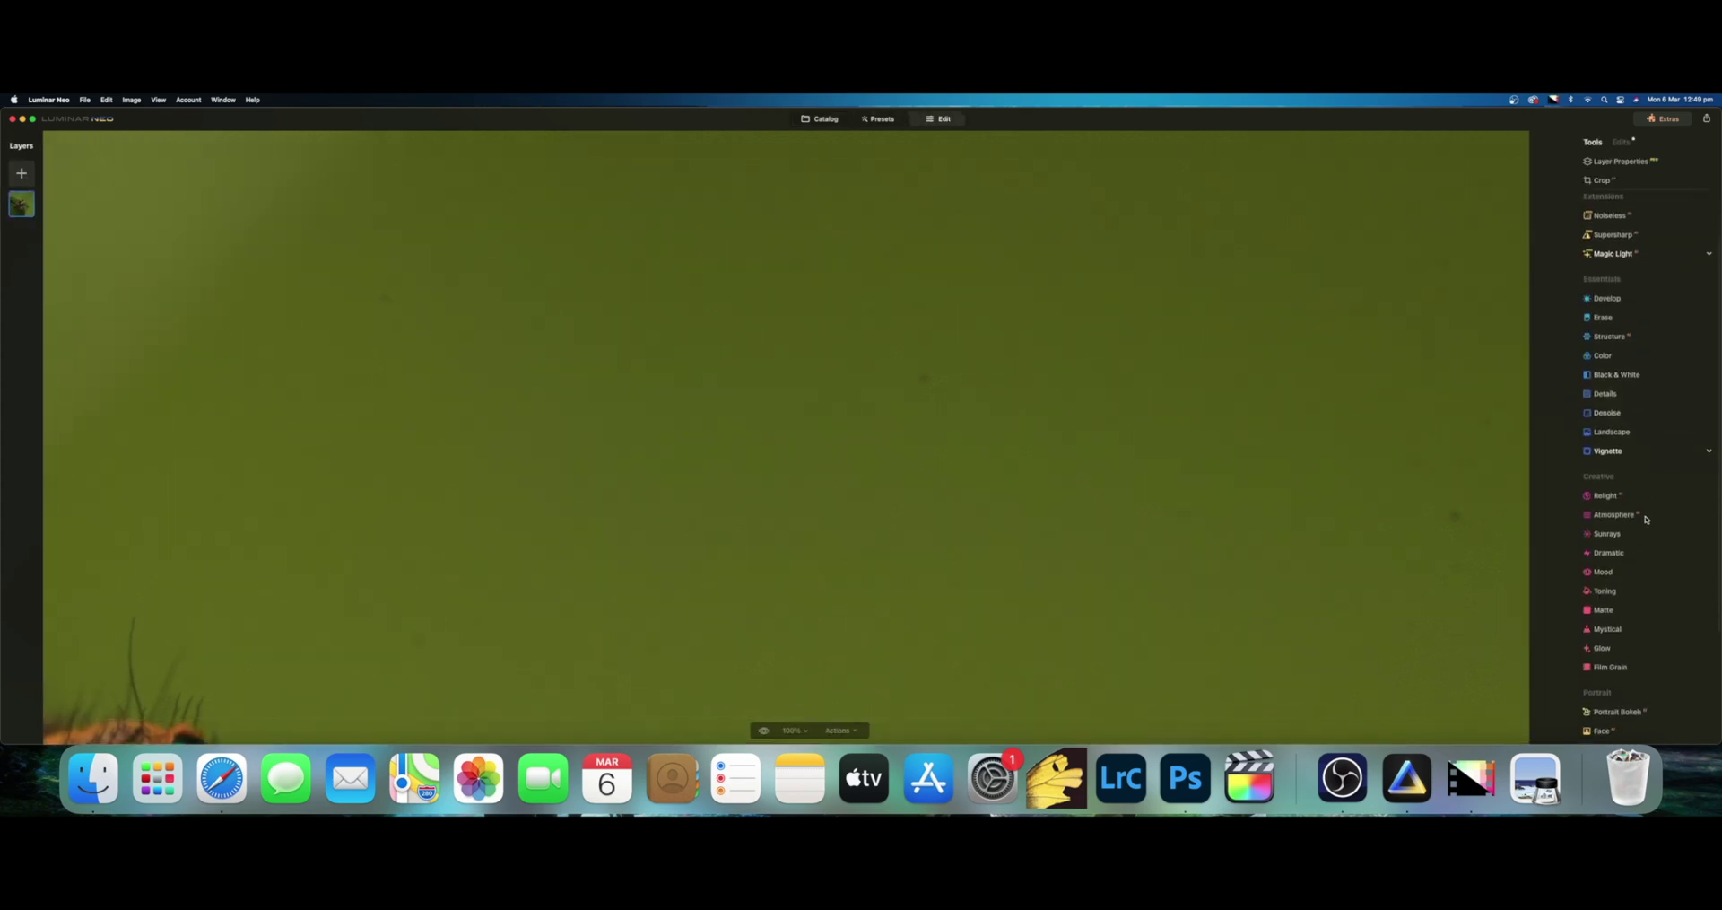
scroll(1646, 519, up, 3)
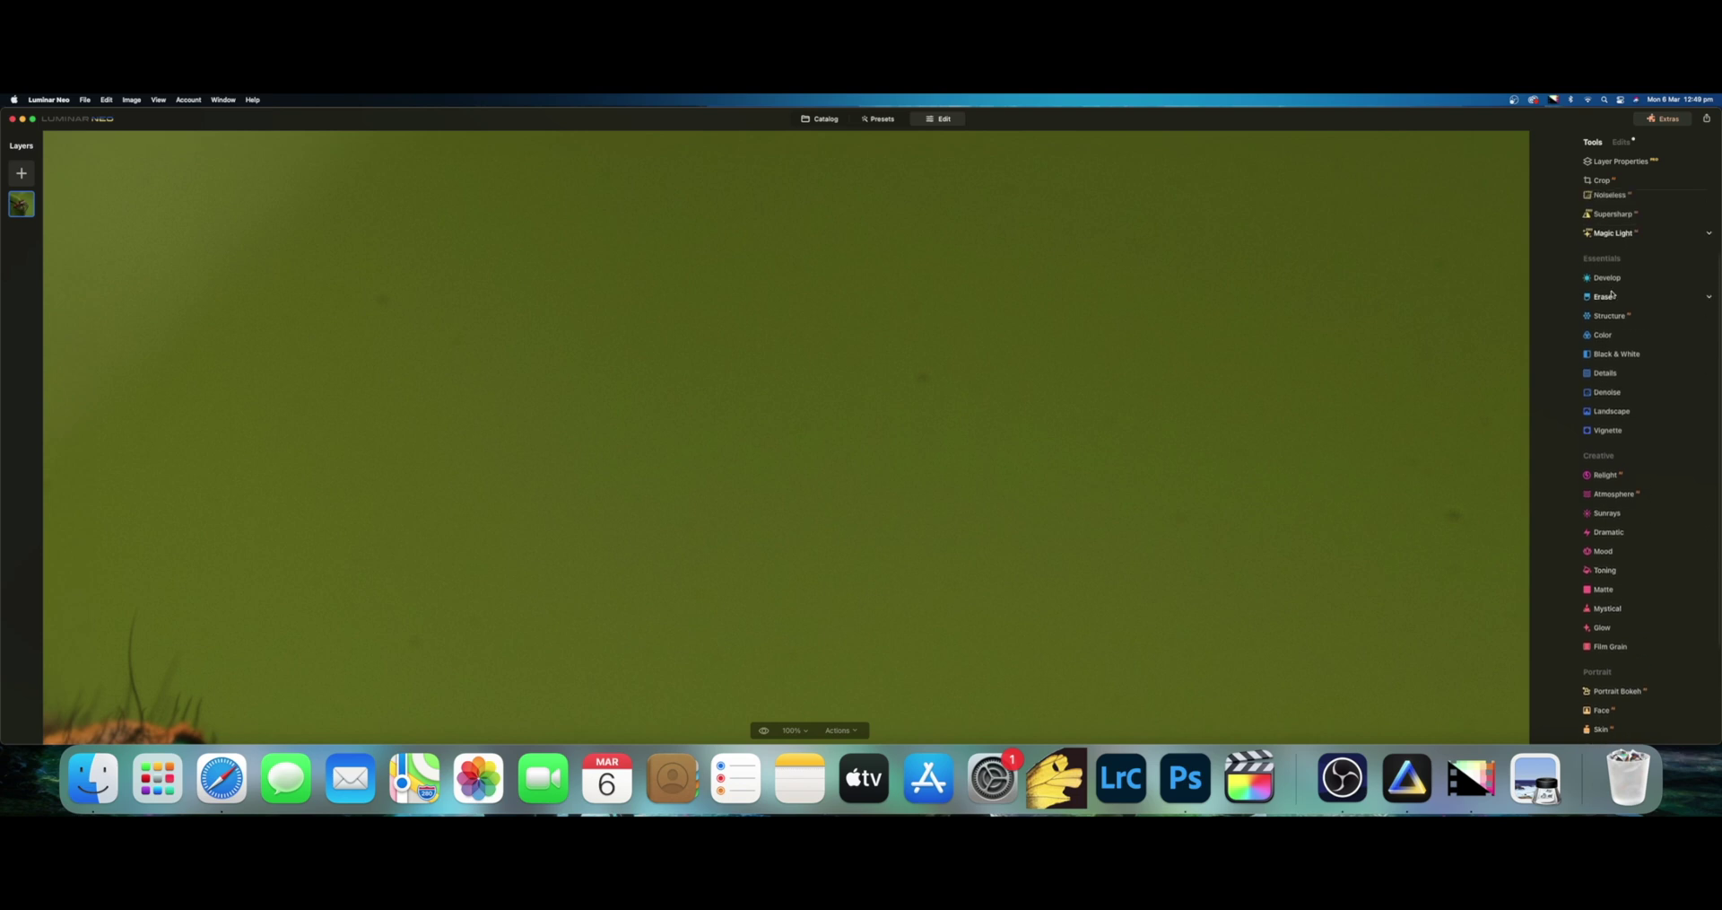
click(1610, 296)
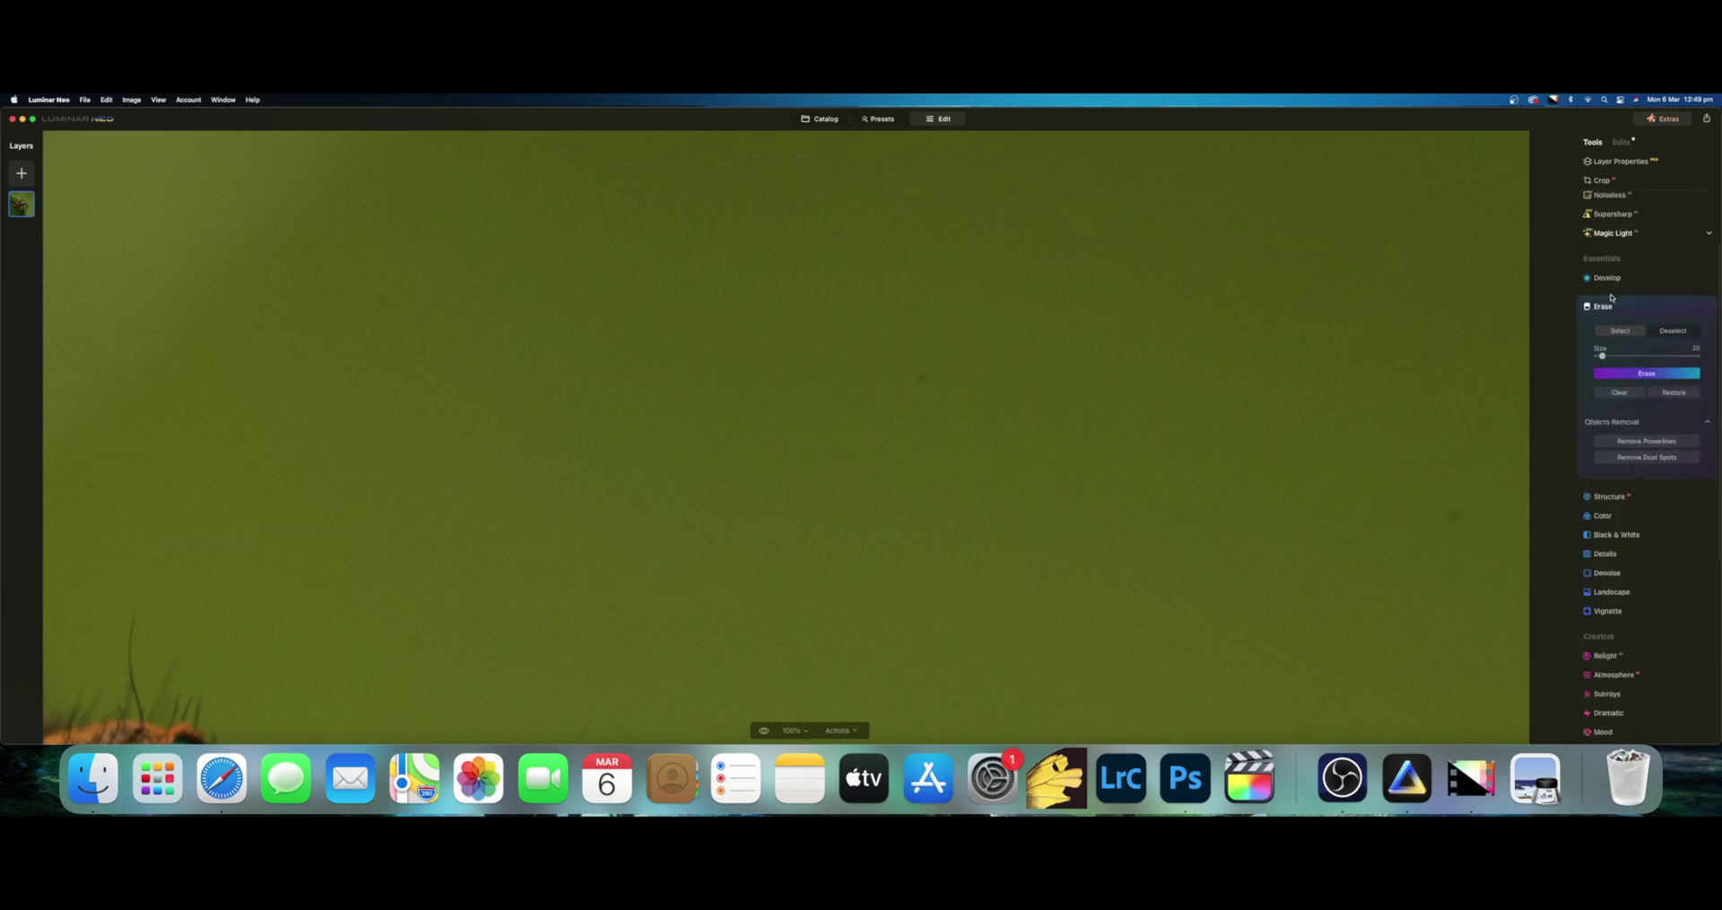
click(1653, 459)
click(1687, 373)
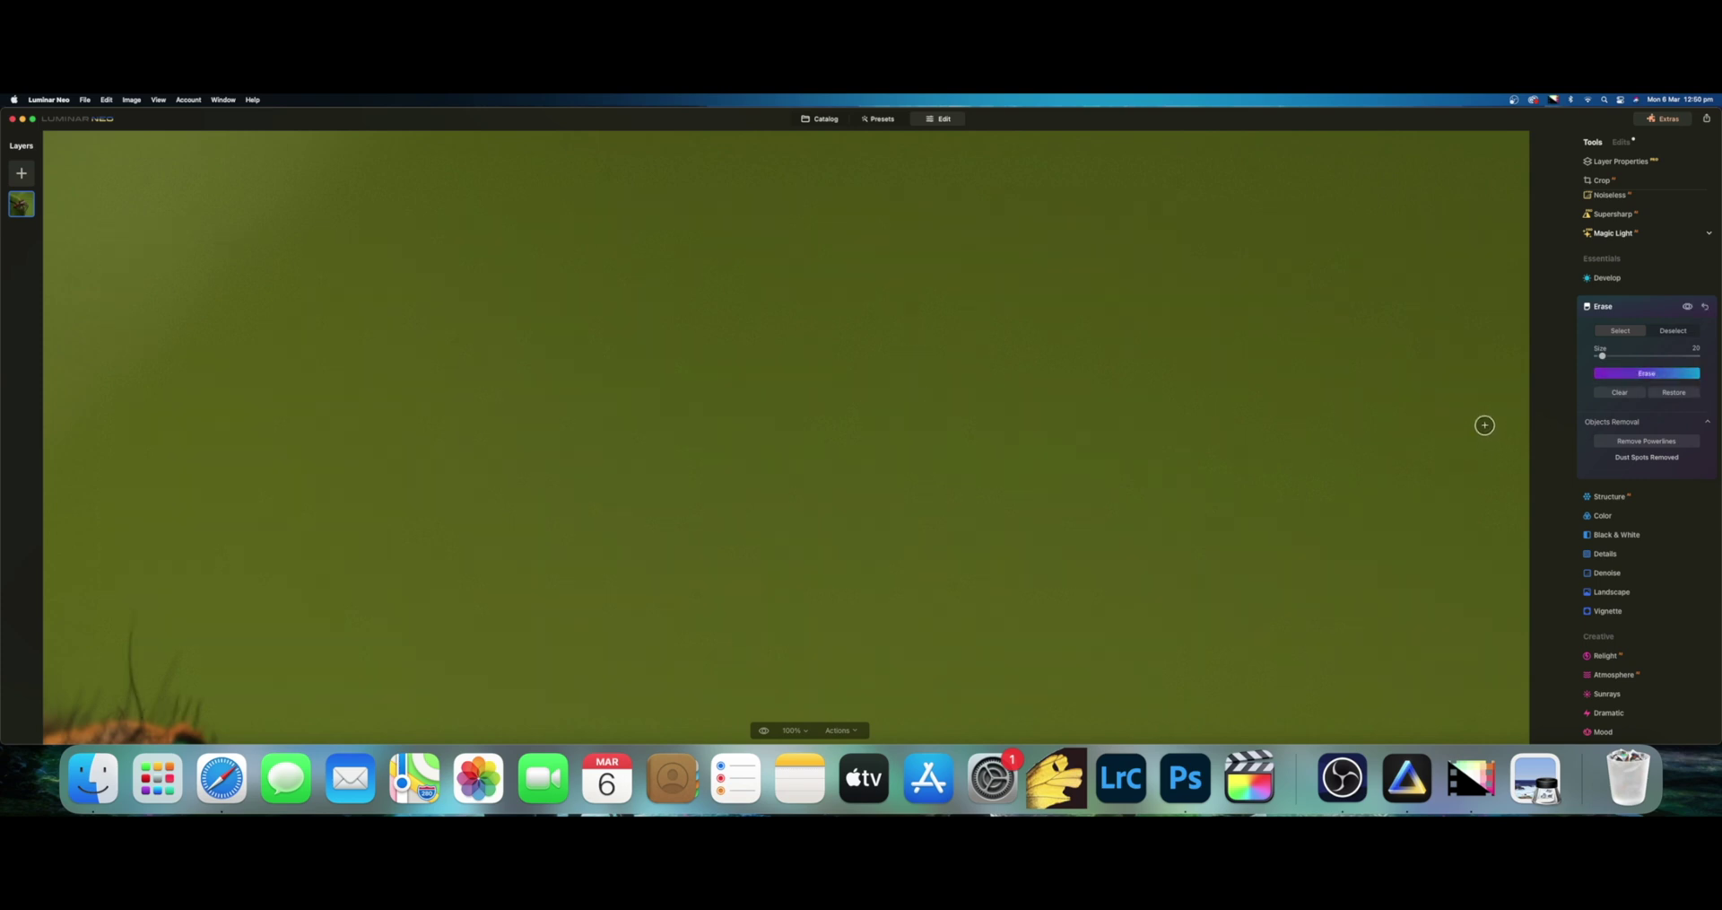
- Mark five leftover spots across the spider photo's green background with the Erase brush and erase them
click(1486, 423)
click(1237, 441)
click(1284, 459)
click(908, 304)
click(1012, 188)
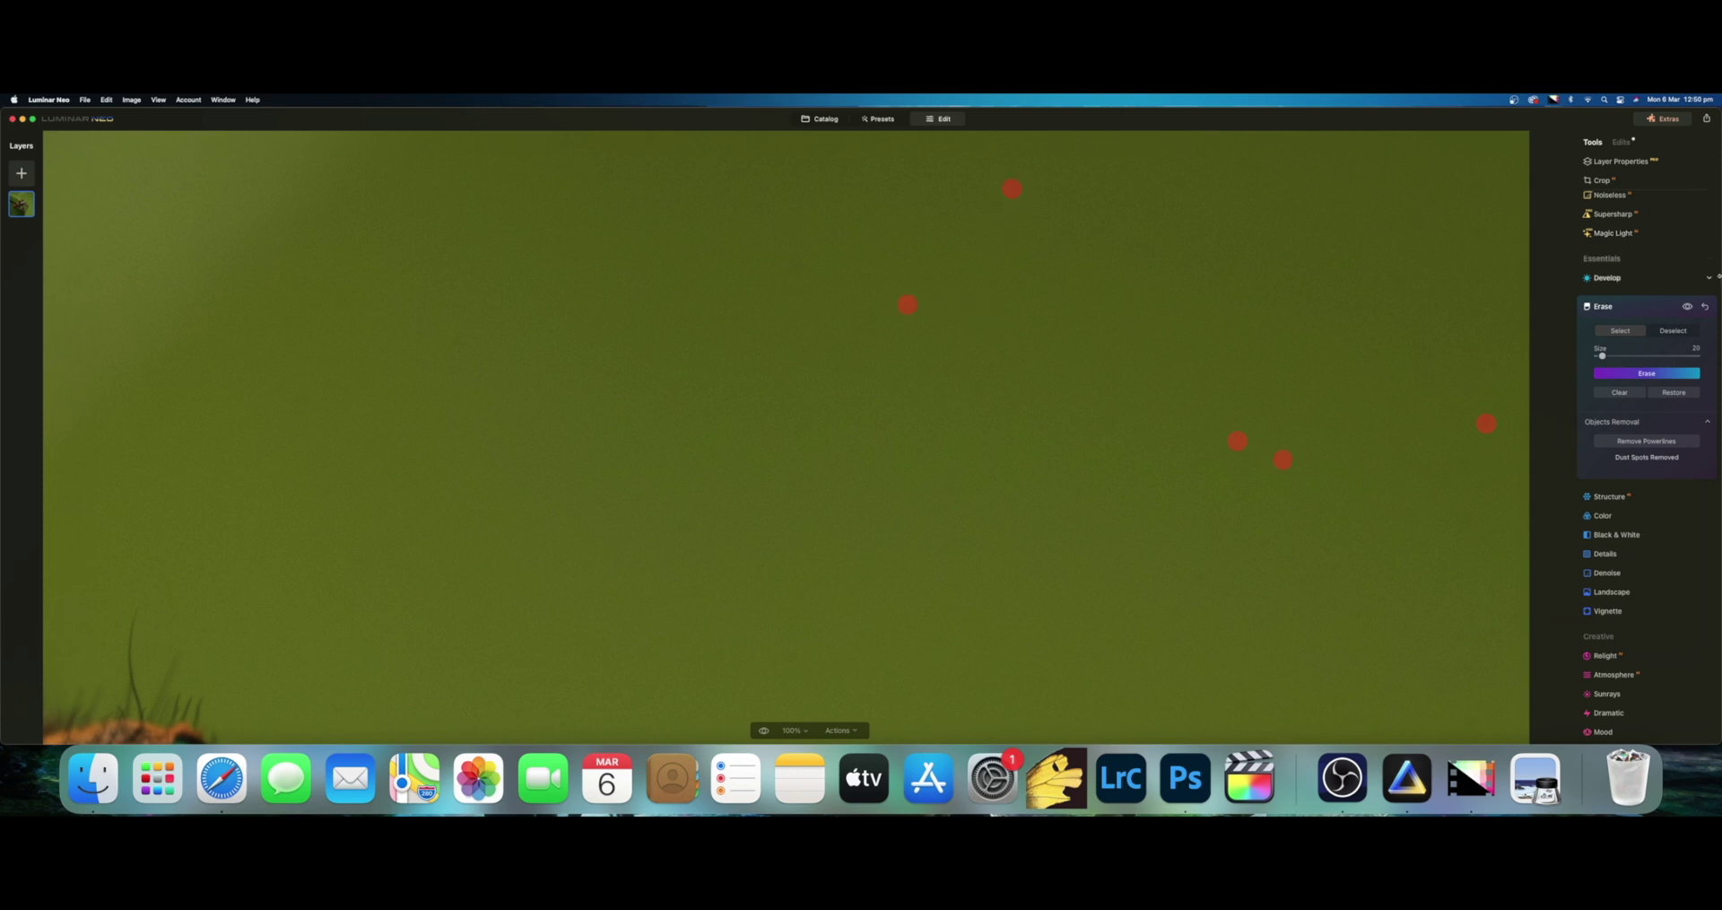
click(1655, 373)
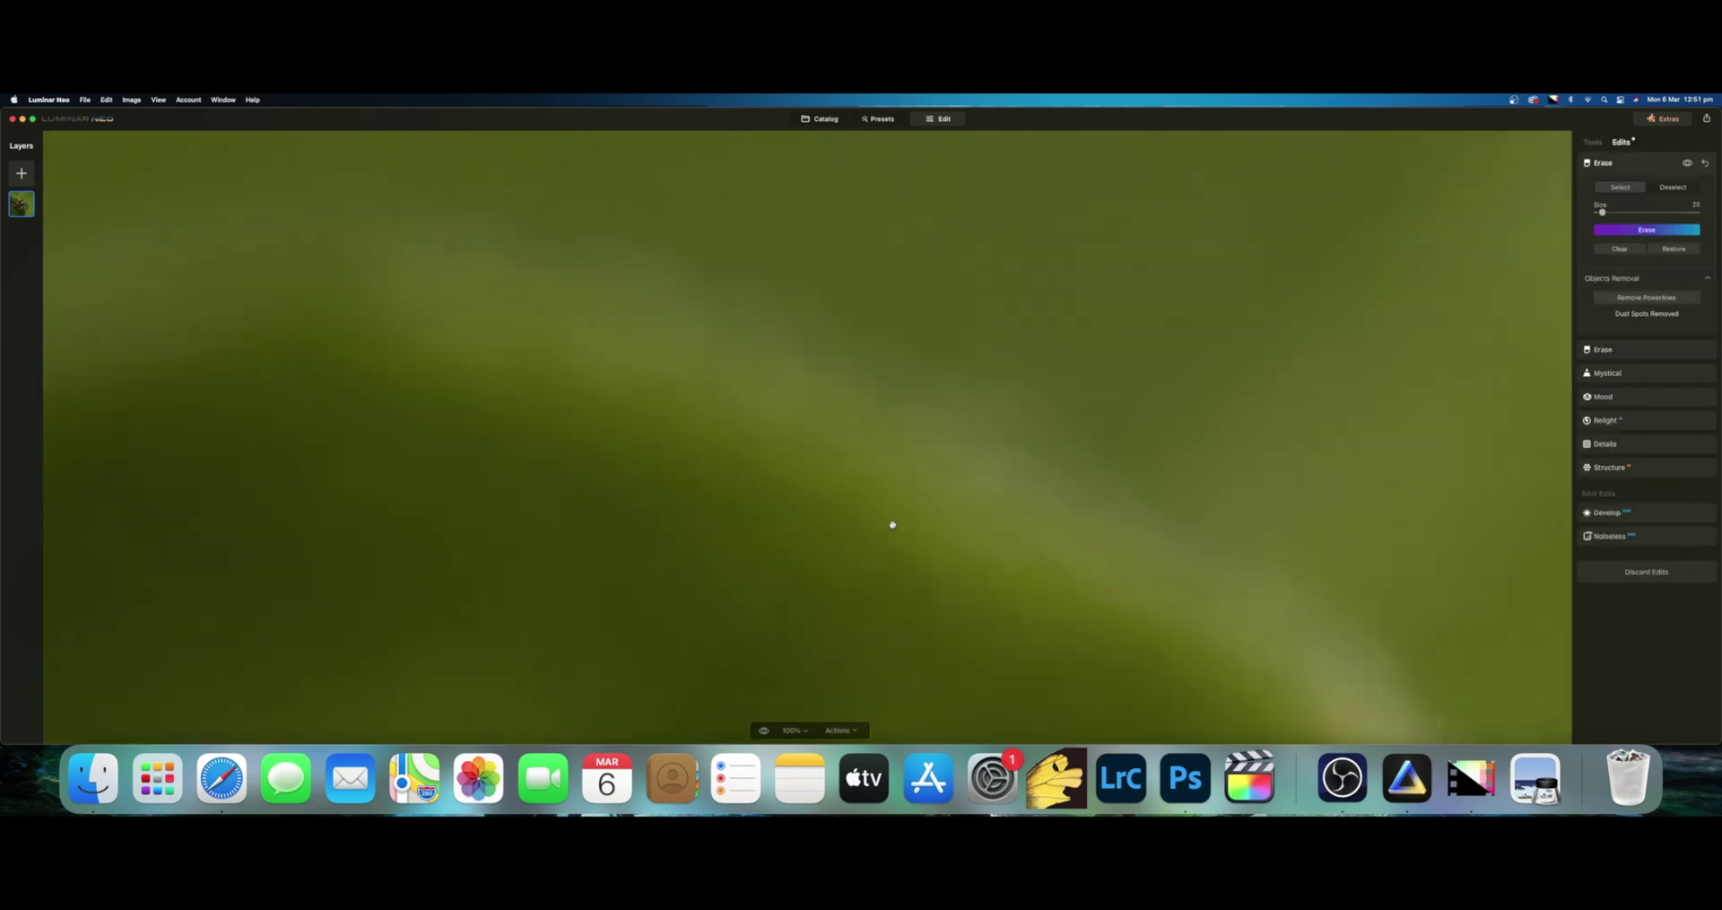
- Examine the leaf edge and the spider's raised leg up close, comparing the photo with and without the Erase edit
drag(891, 523, 876, 277)
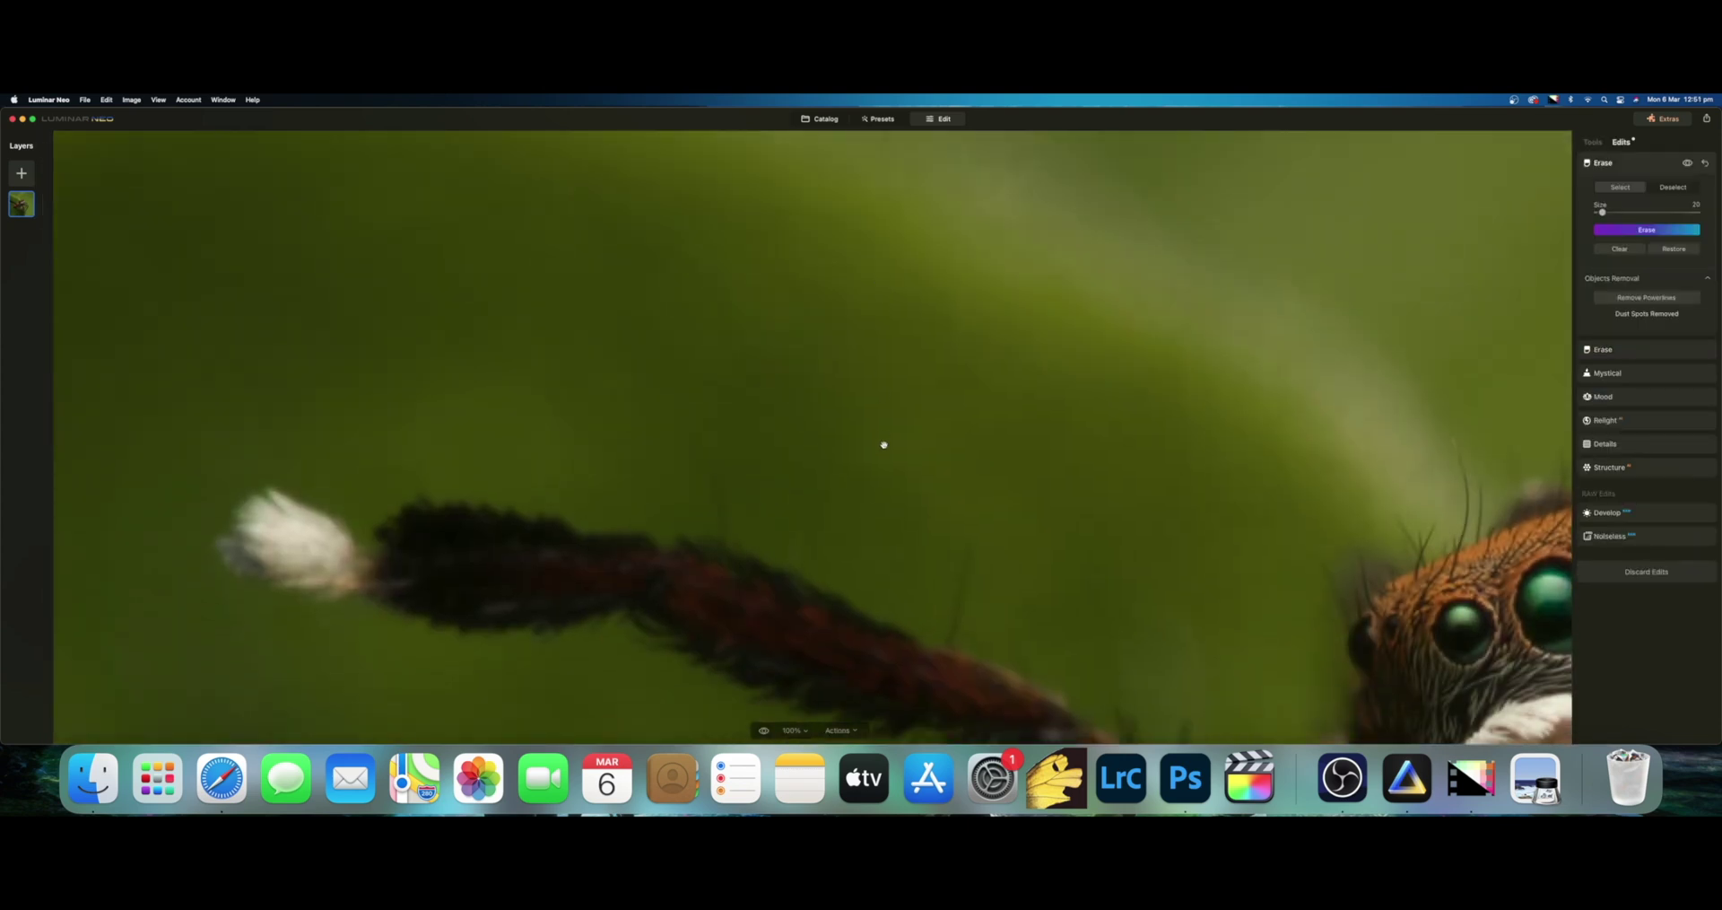
drag(884, 445, 943, 564)
click(1687, 164)
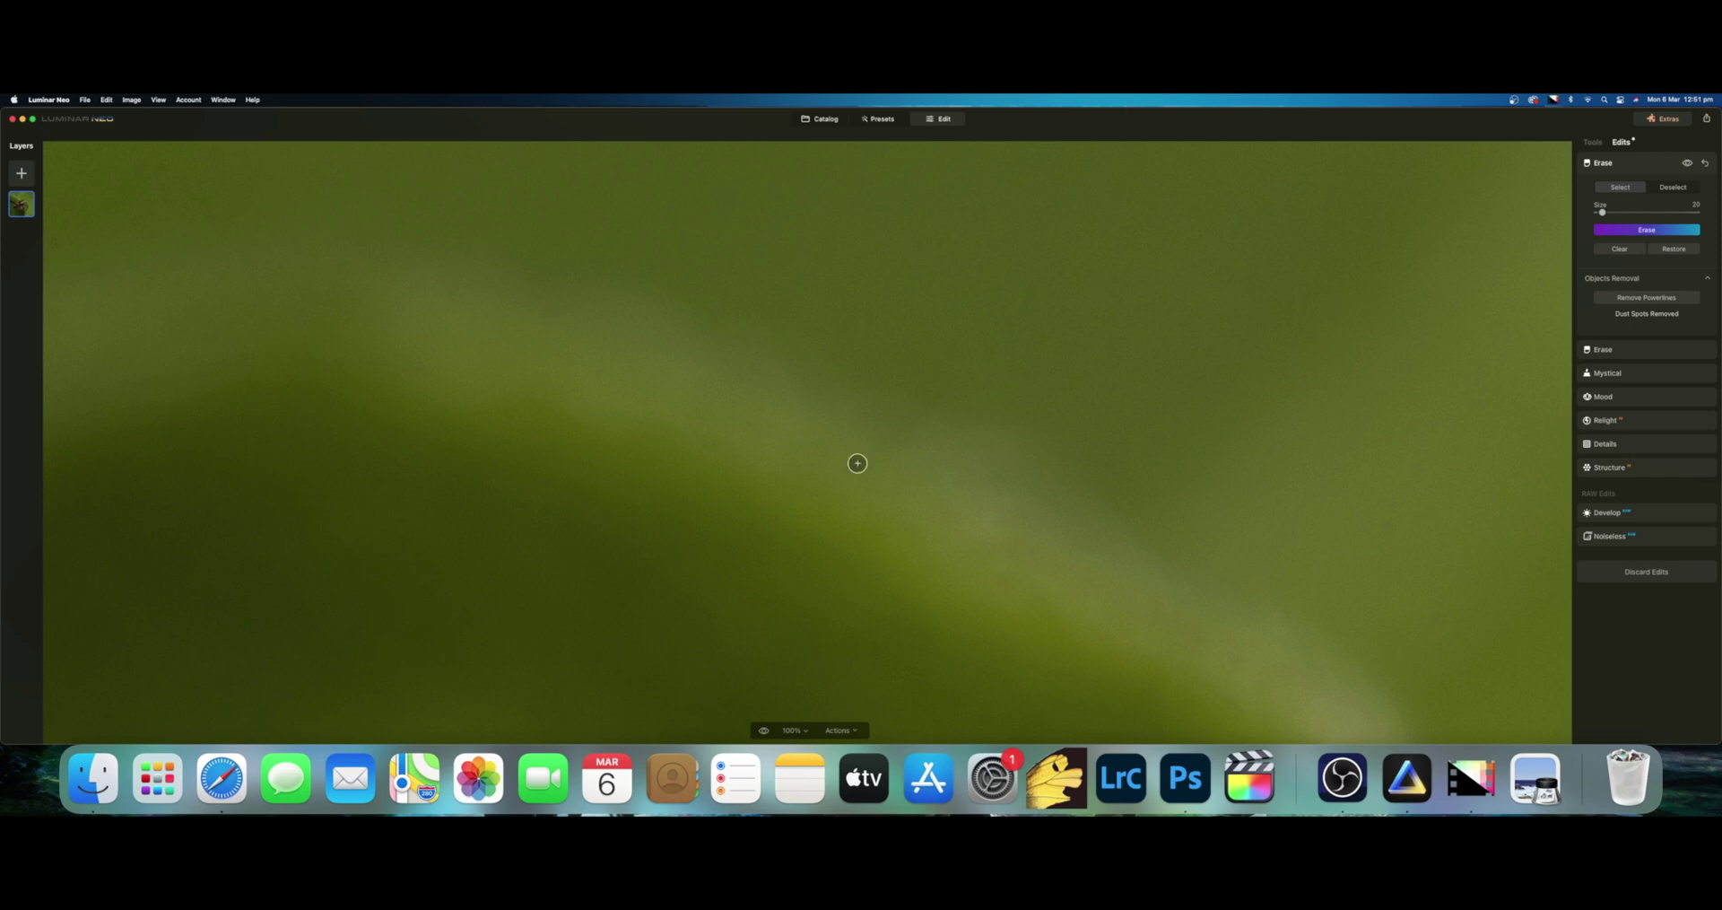
drag(708, 576, 884, 106)
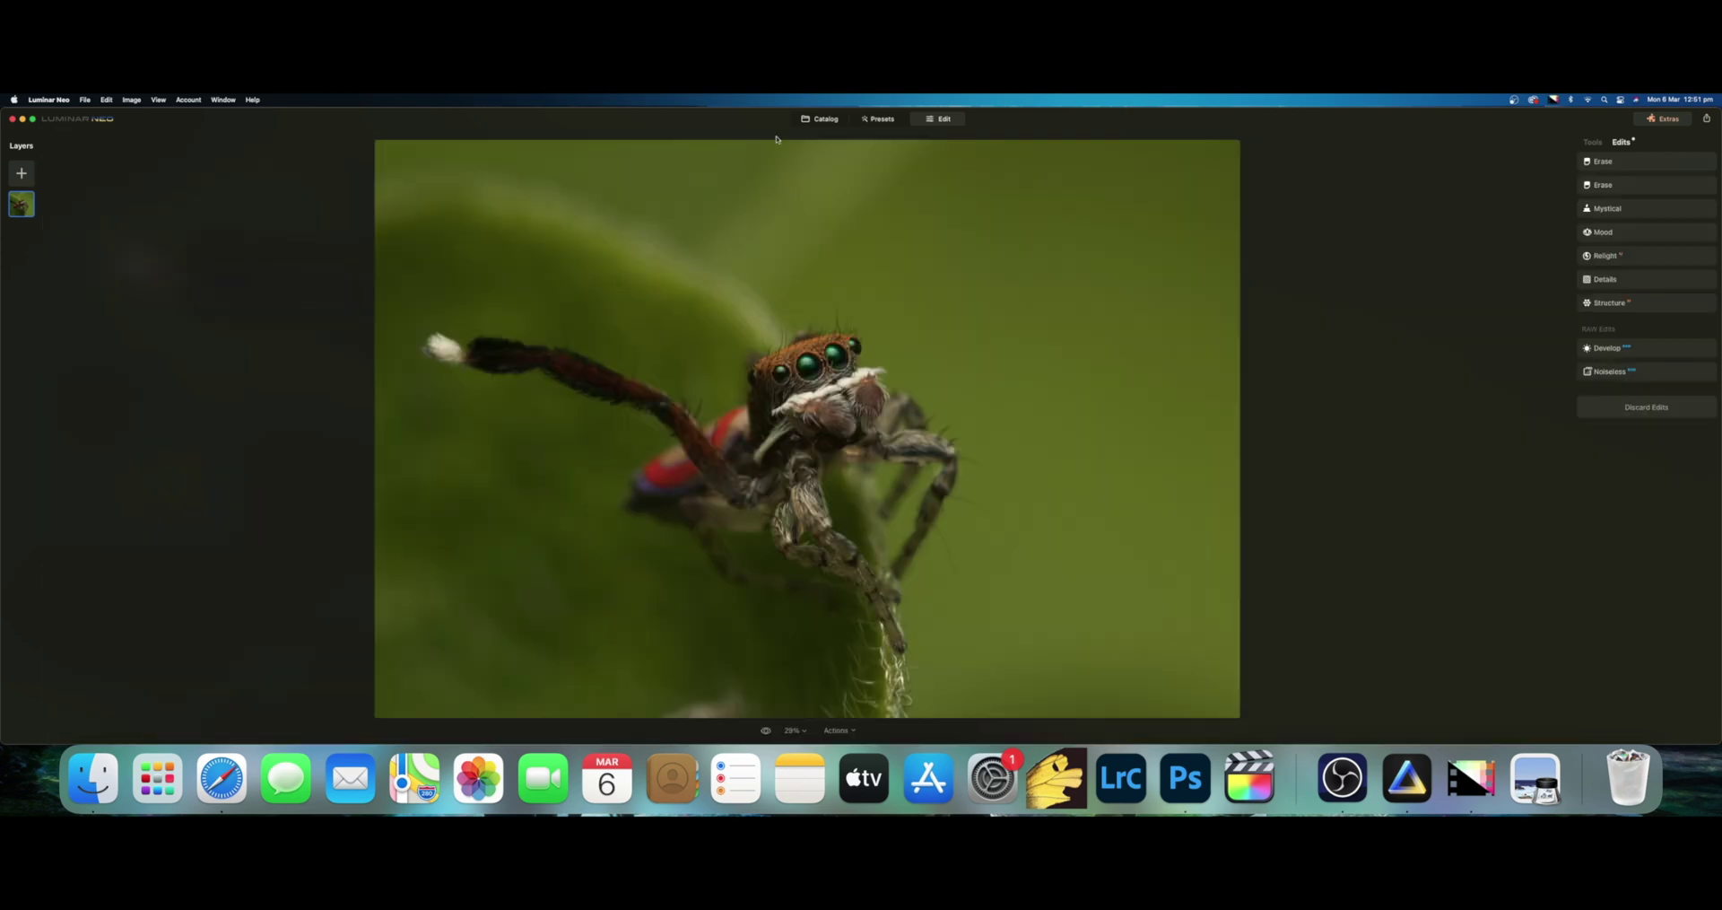
- Return to the catalog and open the sunset photo with the power poles for editing
click(820, 118)
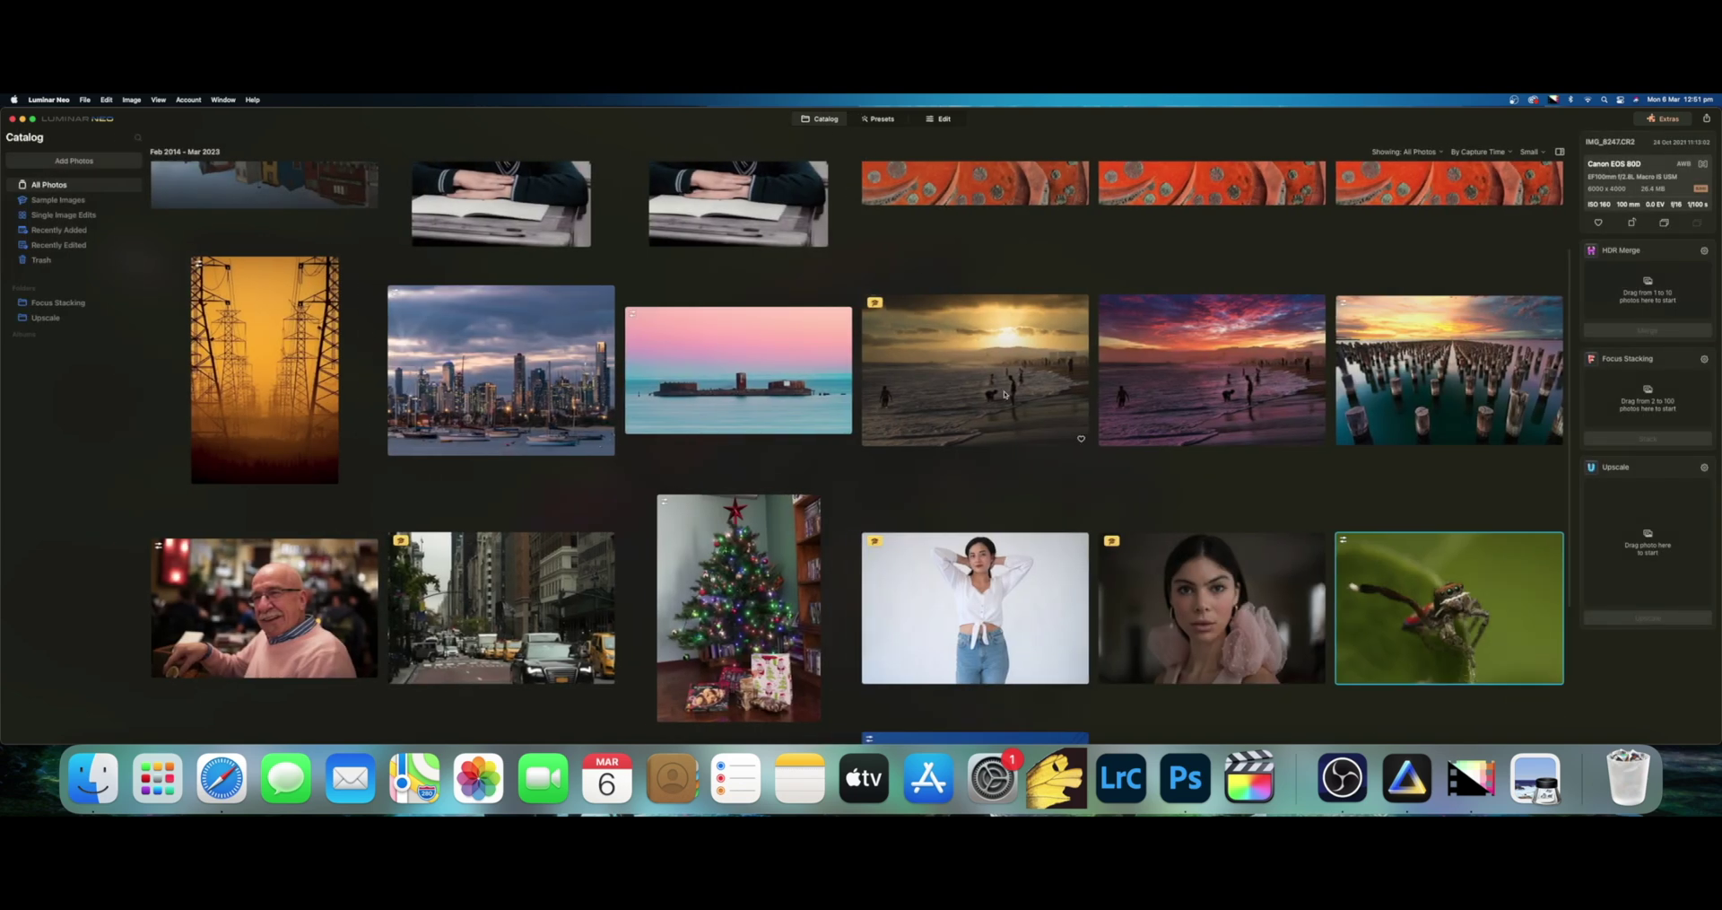
scroll(1005, 393, down, 5)
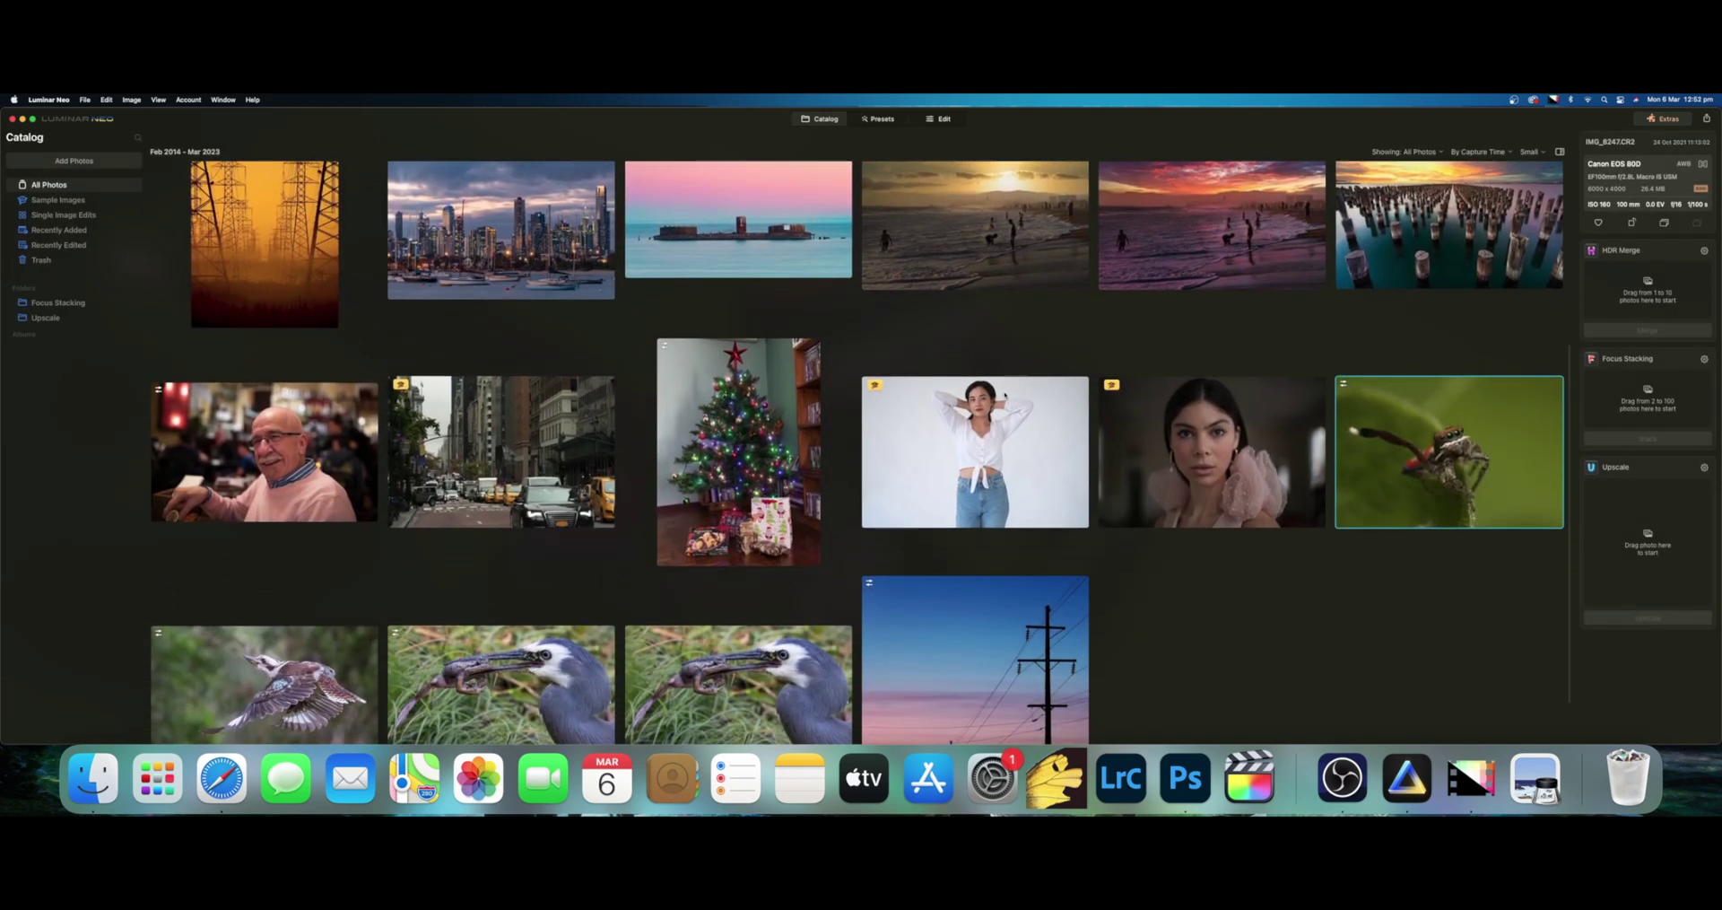
scroll(1005, 395, down, 3)
double_click(978, 619)
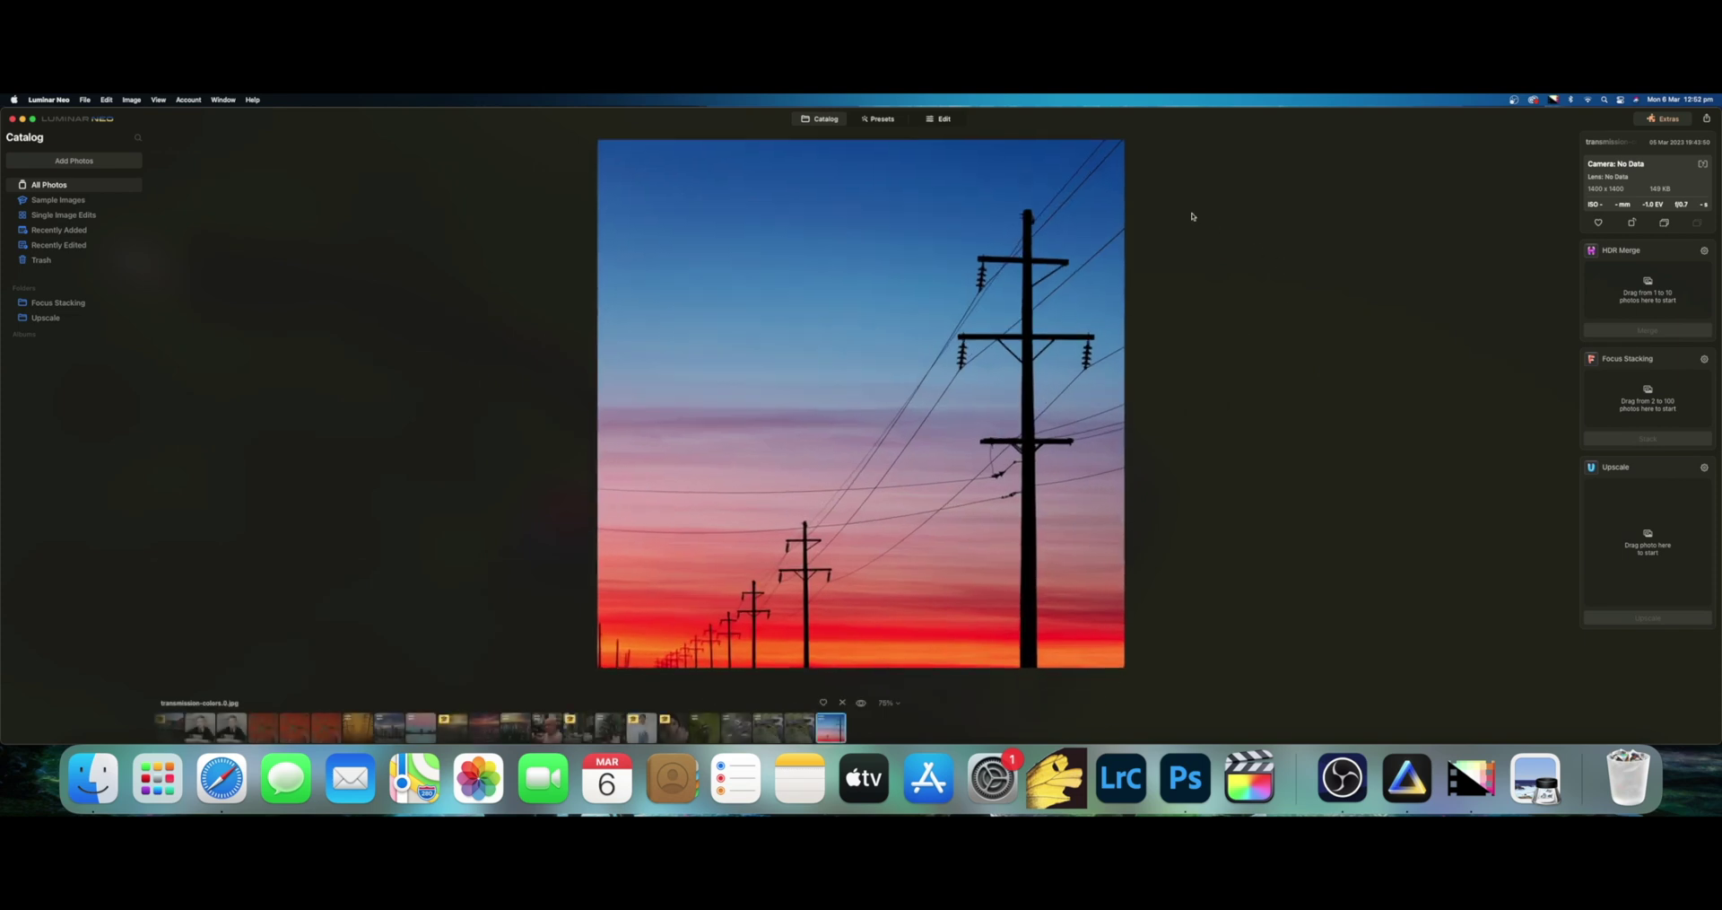
click(942, 118)
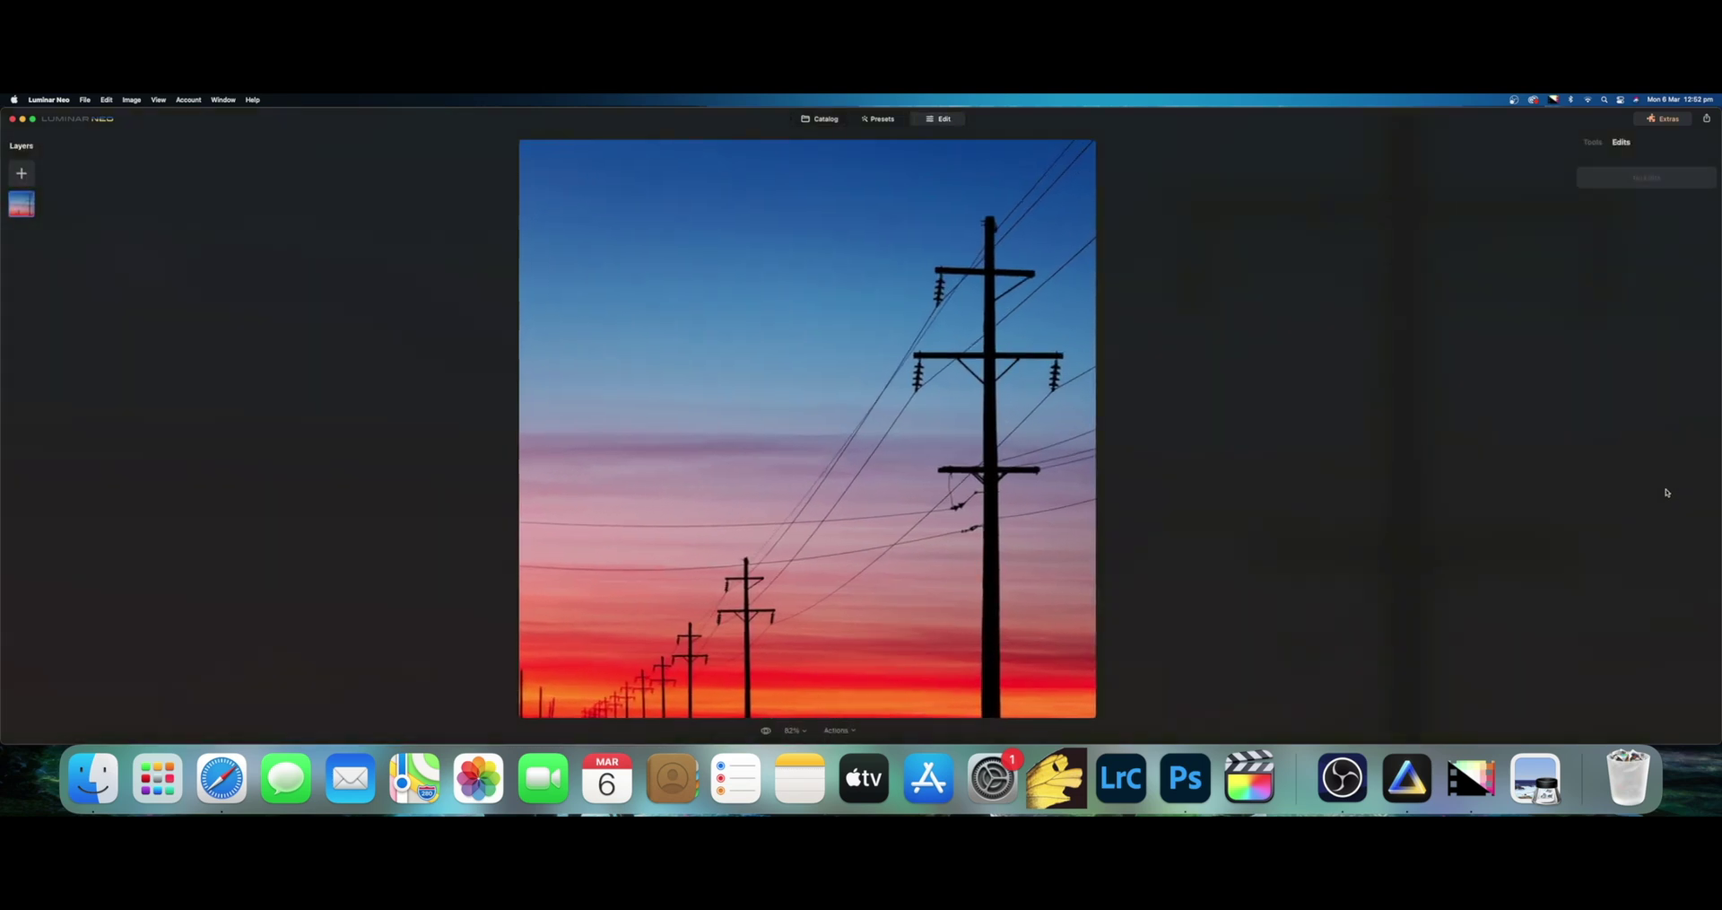
- Remove the power lines from the sunset photo automatically with the Erase tool
click(1593, 142)
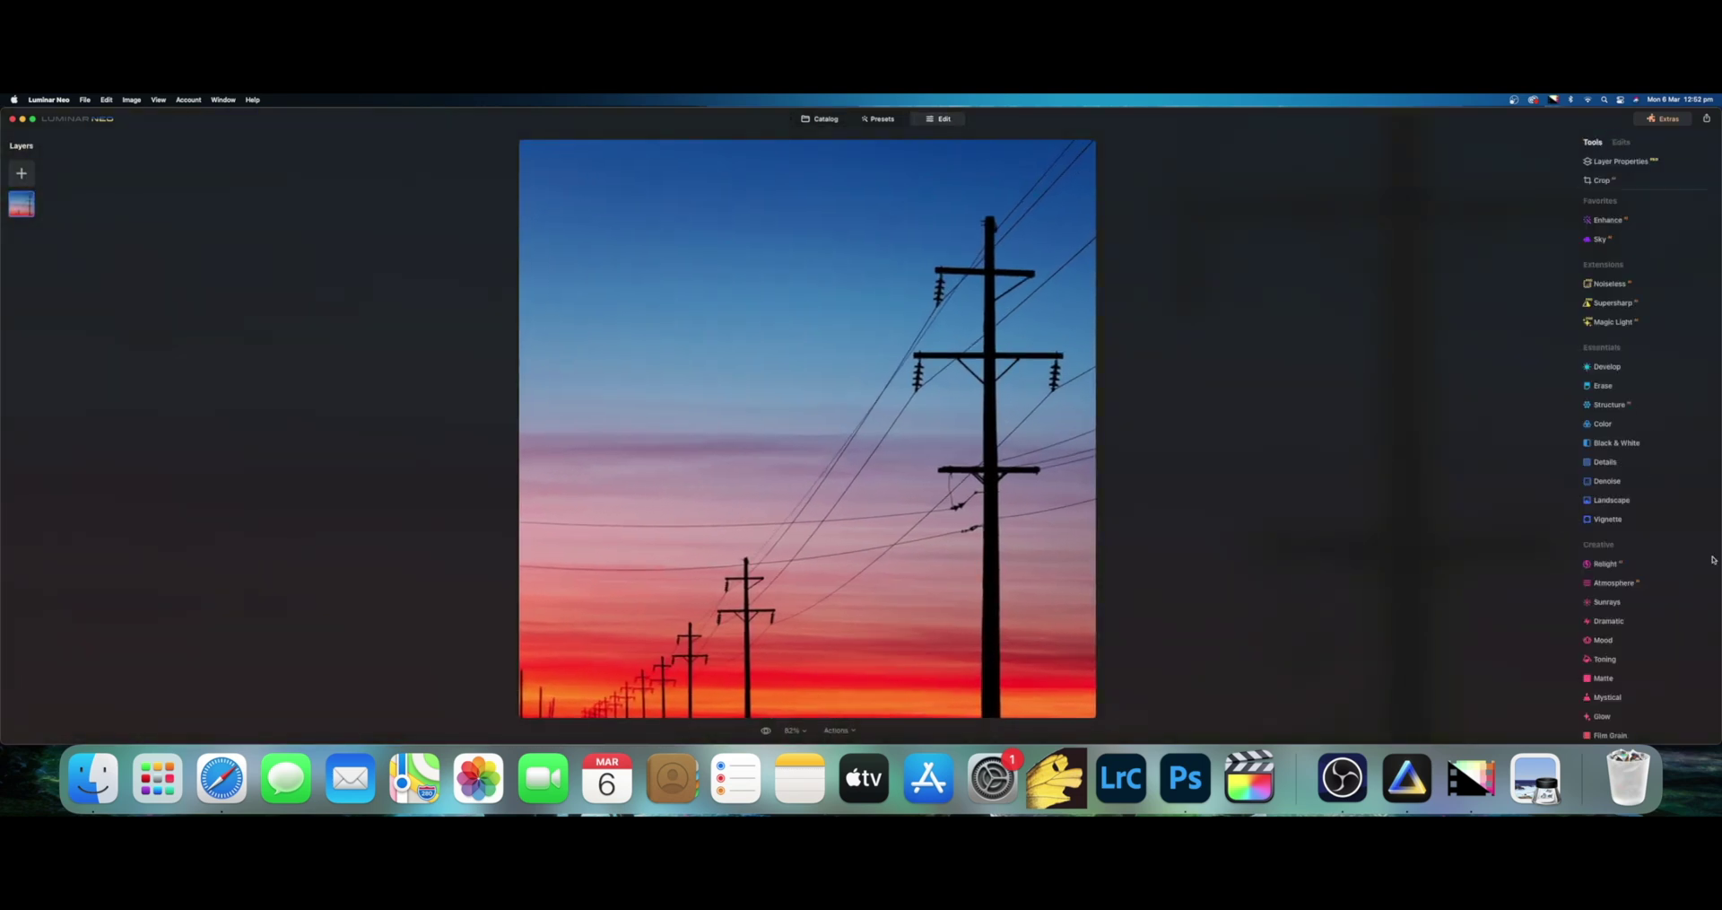
click(1619, 385)
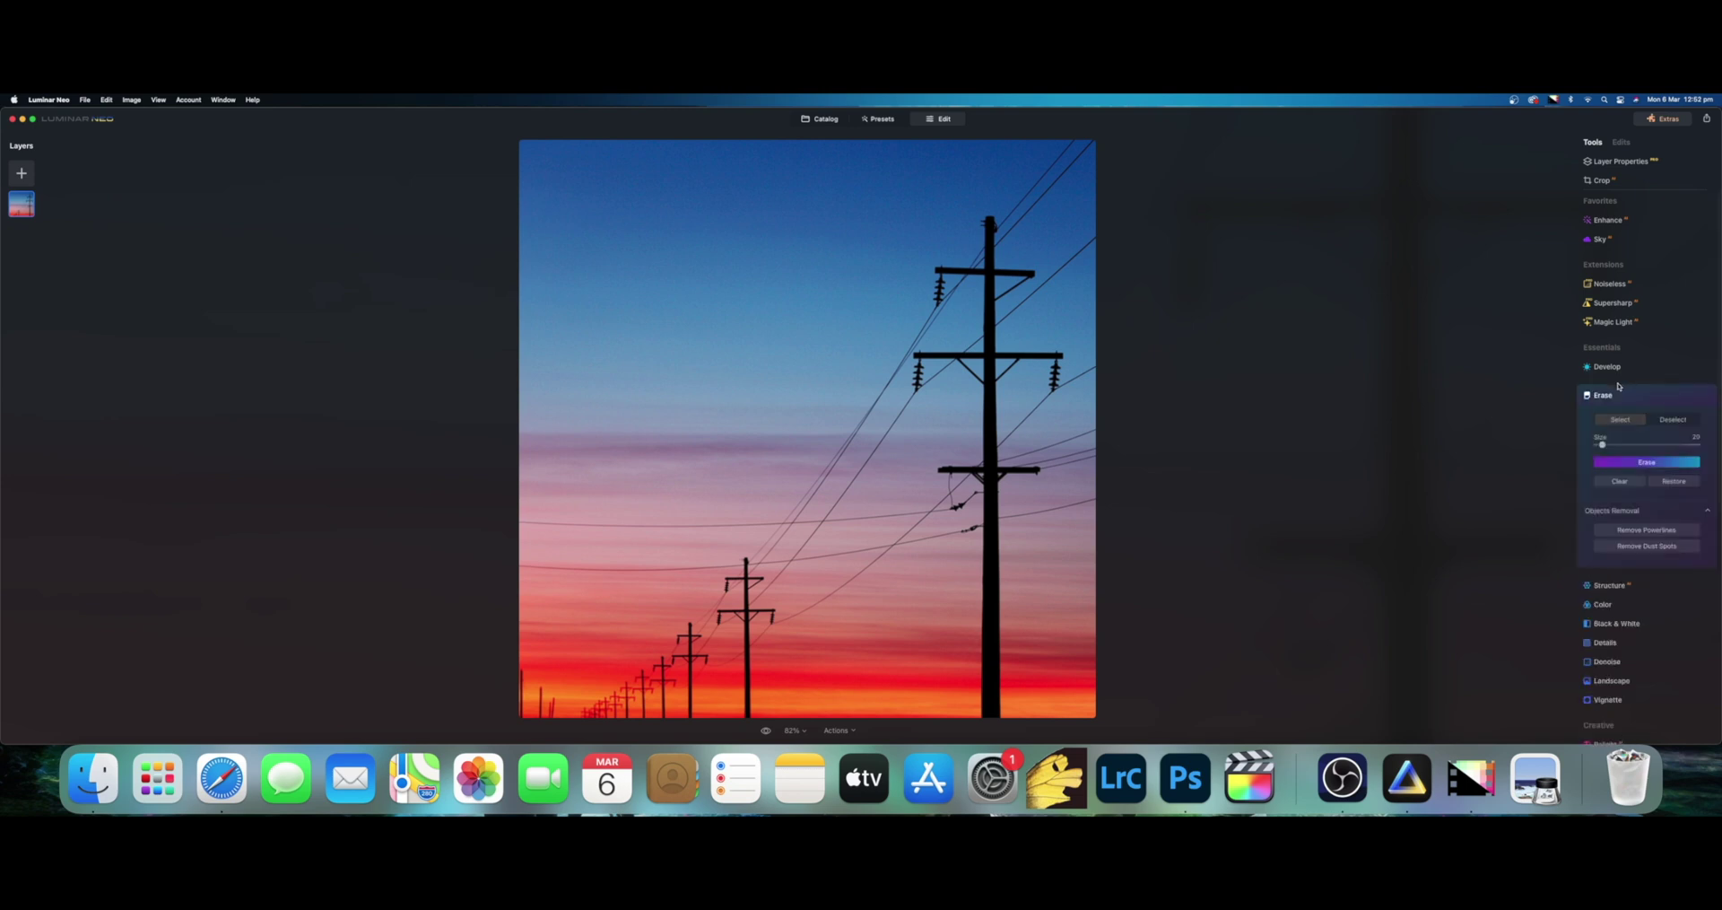
click(1647, 530)
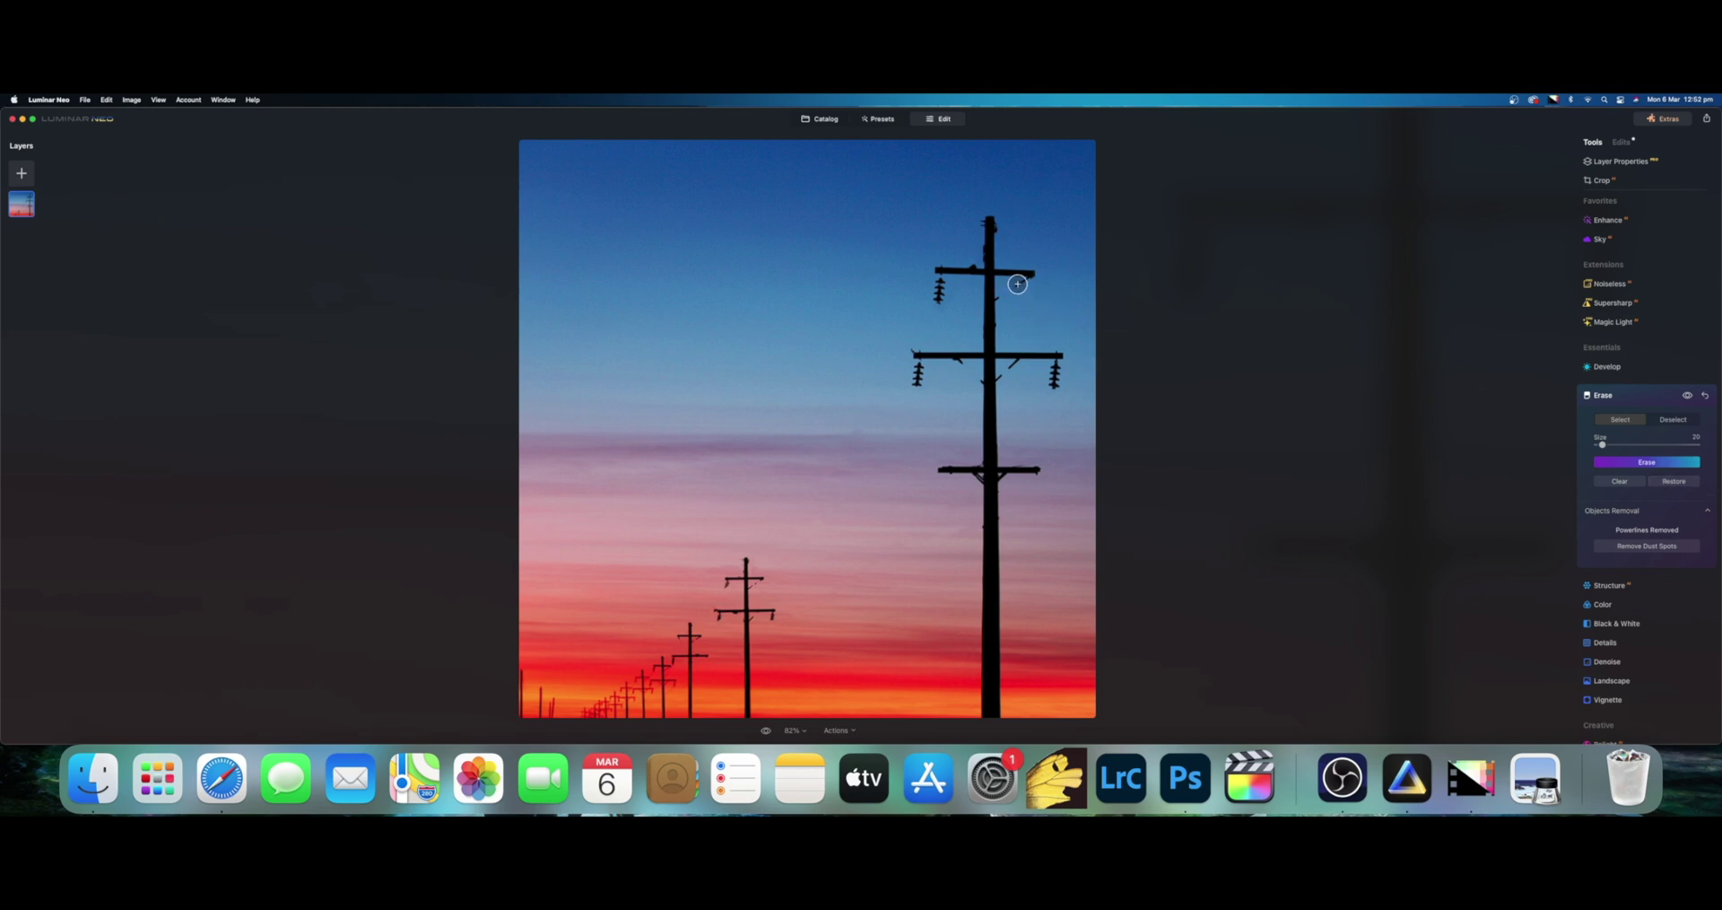
- Brush over the damaged braces below the large pole's upper and middle crossarms and restore them
drag(1023, 279, 993, 299)
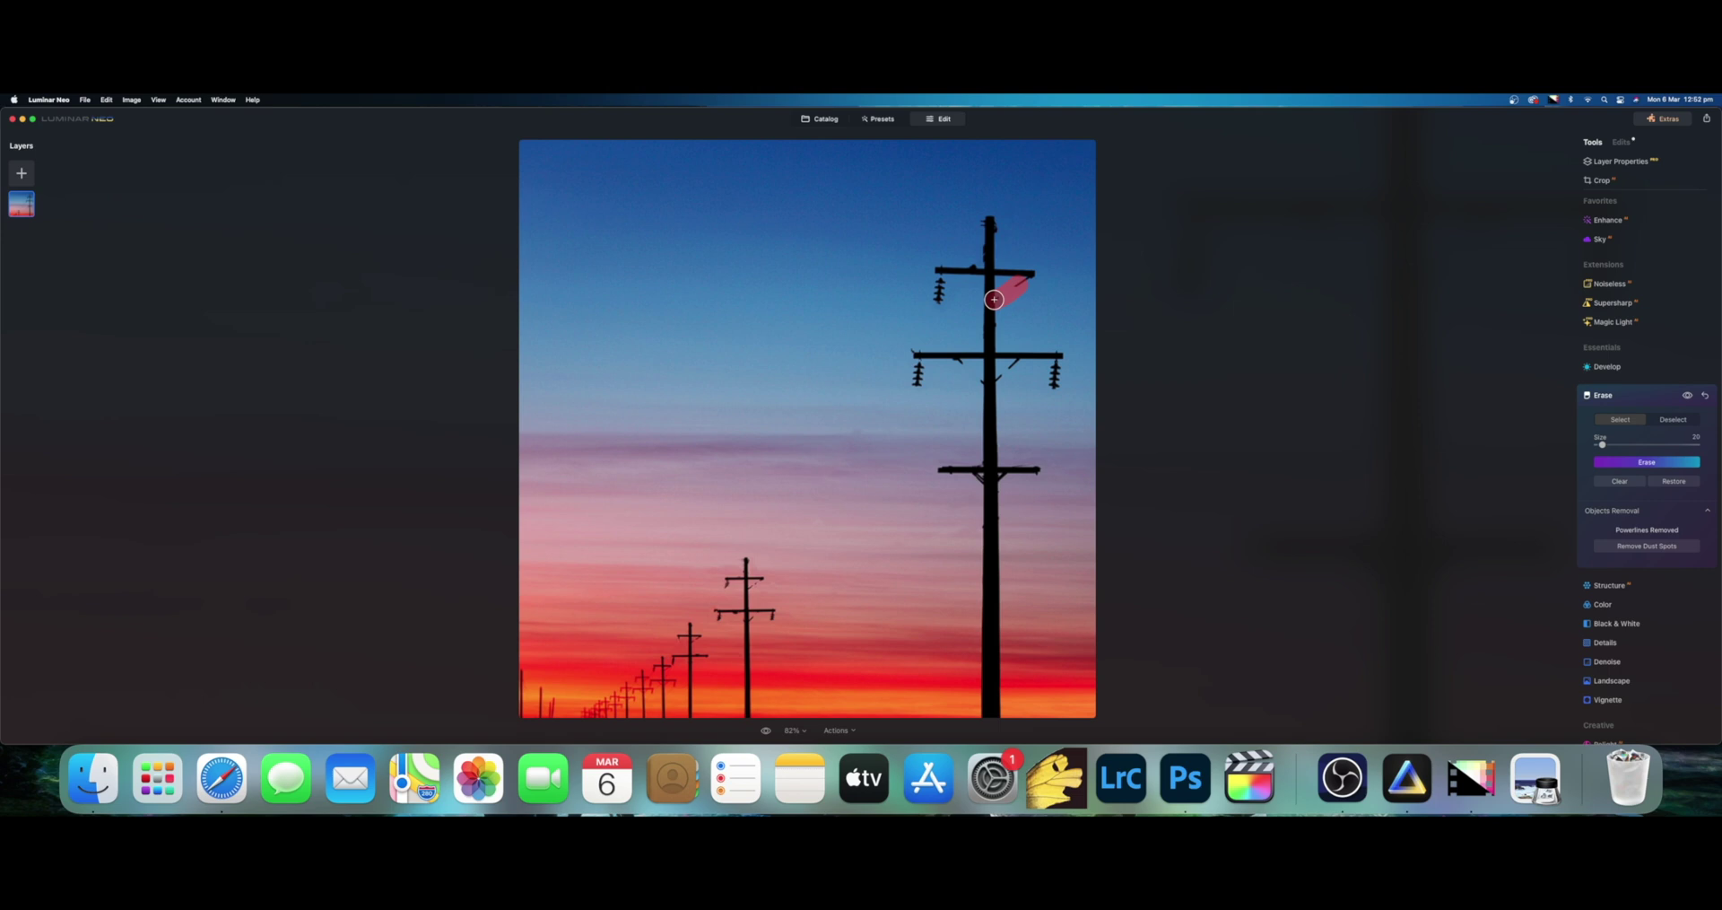
click(1681, 483)
mouse_move(1016, 367)
mouse_down()
mouse_move(992, 381)
mouse_move(953, 352)
mouse_up()
click(1660, 486)
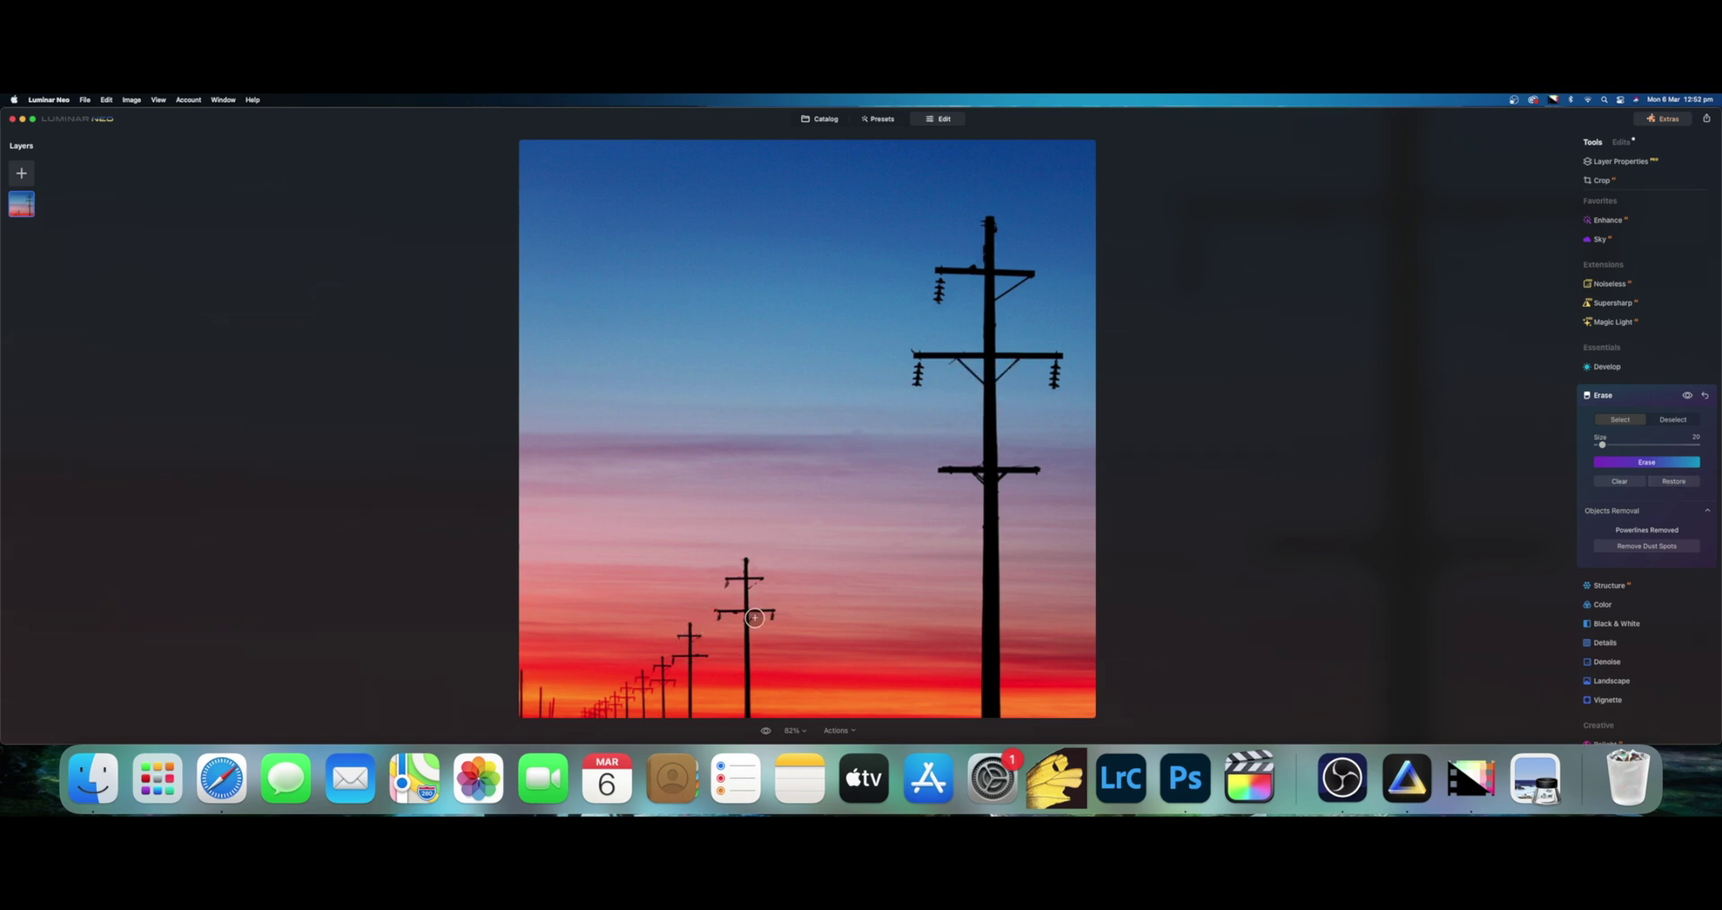
- Zoom in on the smaller poles, brush over the damaged braces below their crossarms and restore them
click(793, 730)
click(807, 677)
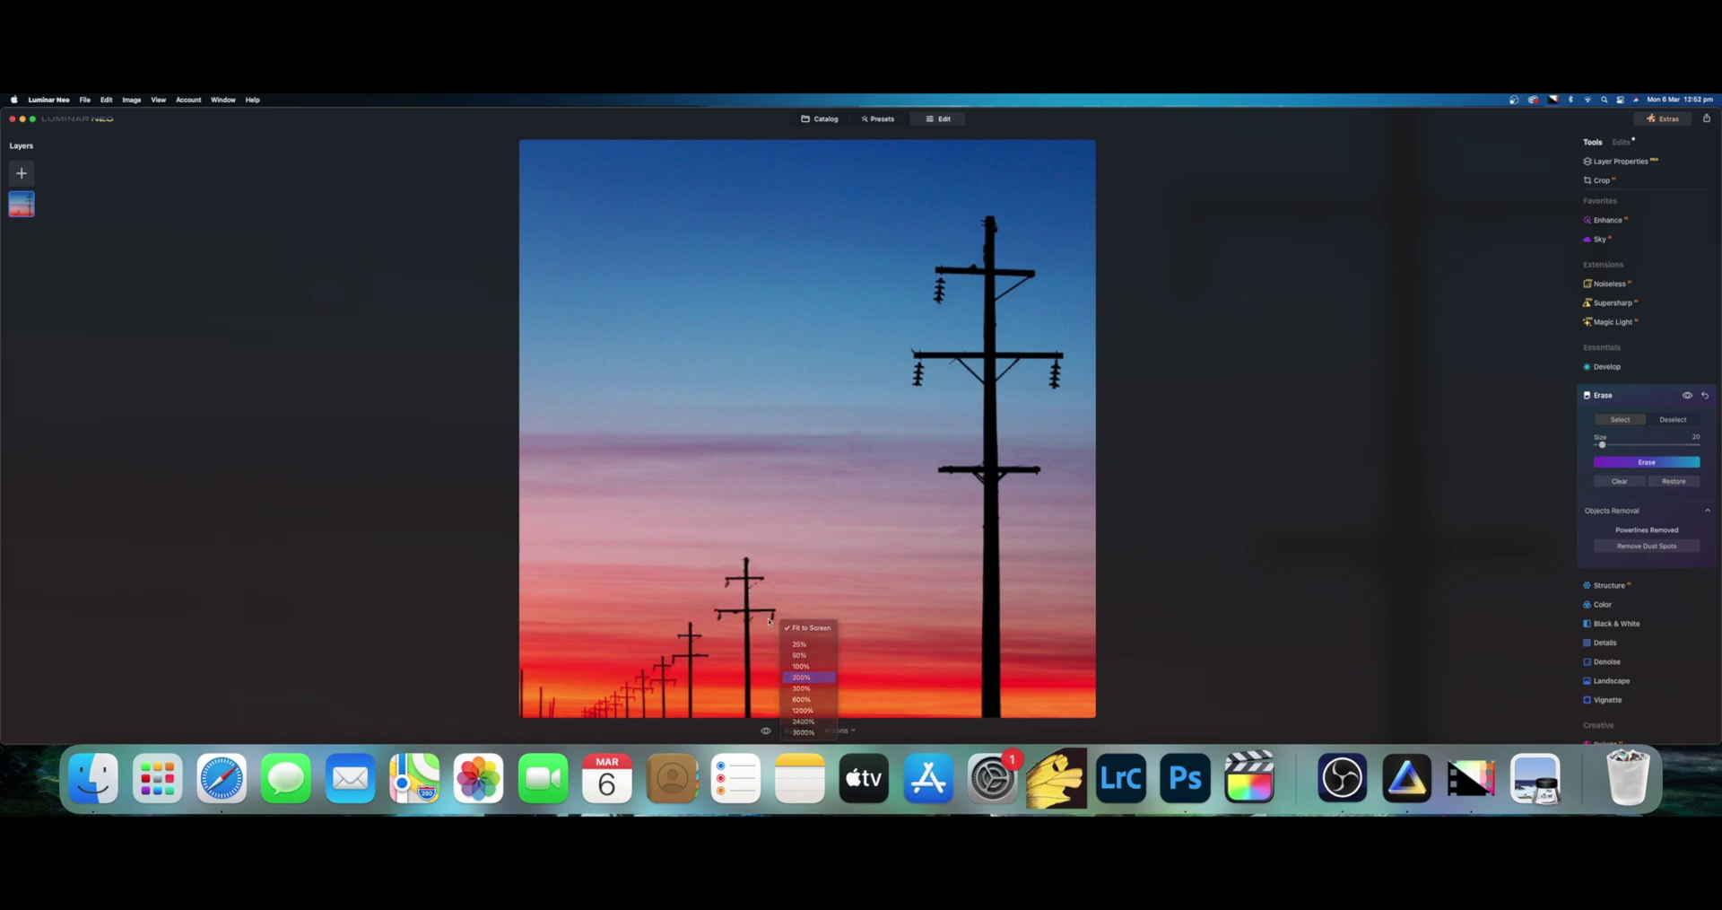
drag(769, 596, 782, 360)
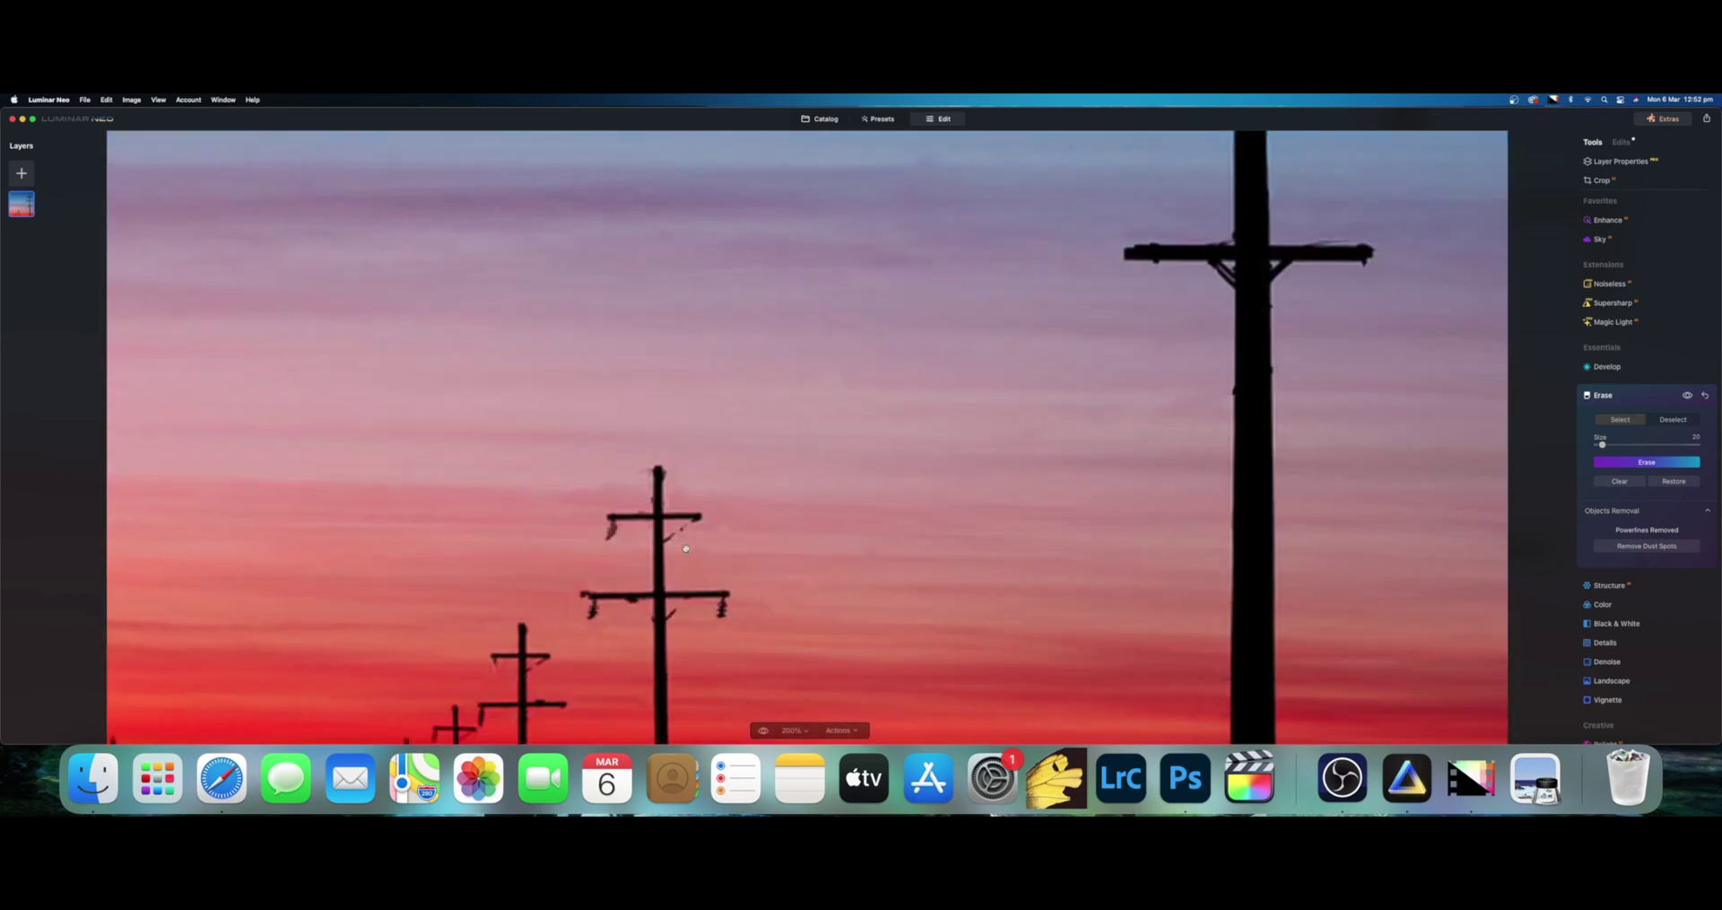
mouse_move(685, 547)
mouse_down()
mouse_move(687, 522)
mouse_move(662, 540)
mouse_up()
drag(687, 600, 663, 620)
drag(543, 660, 524, 667)
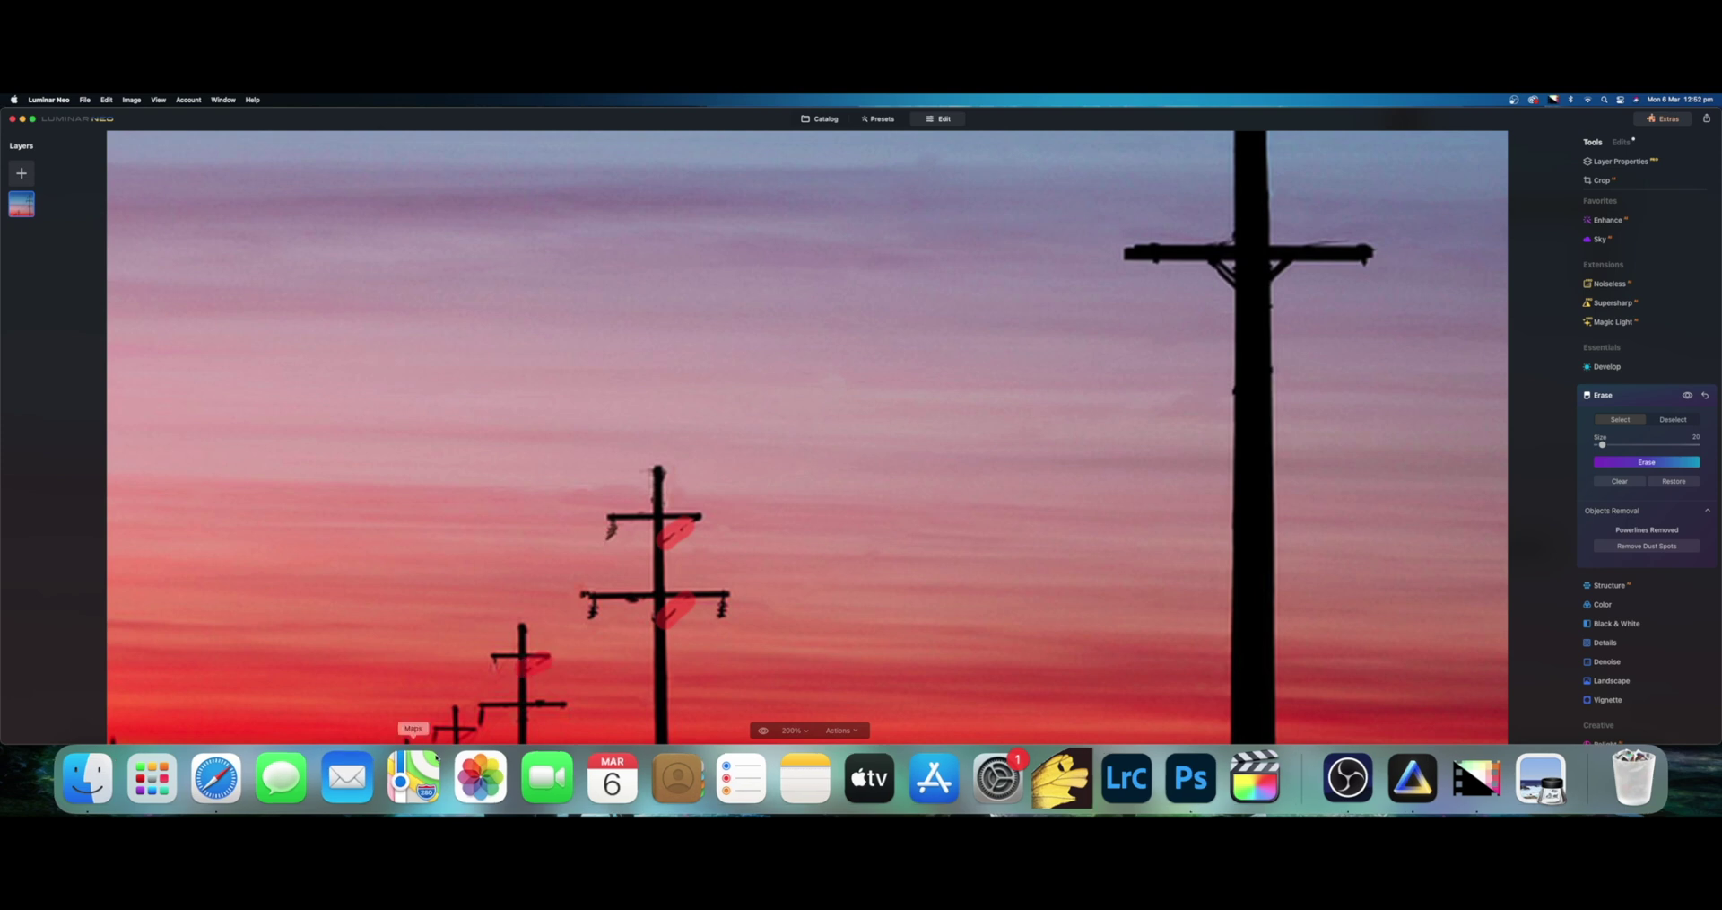
click(1691, 482)
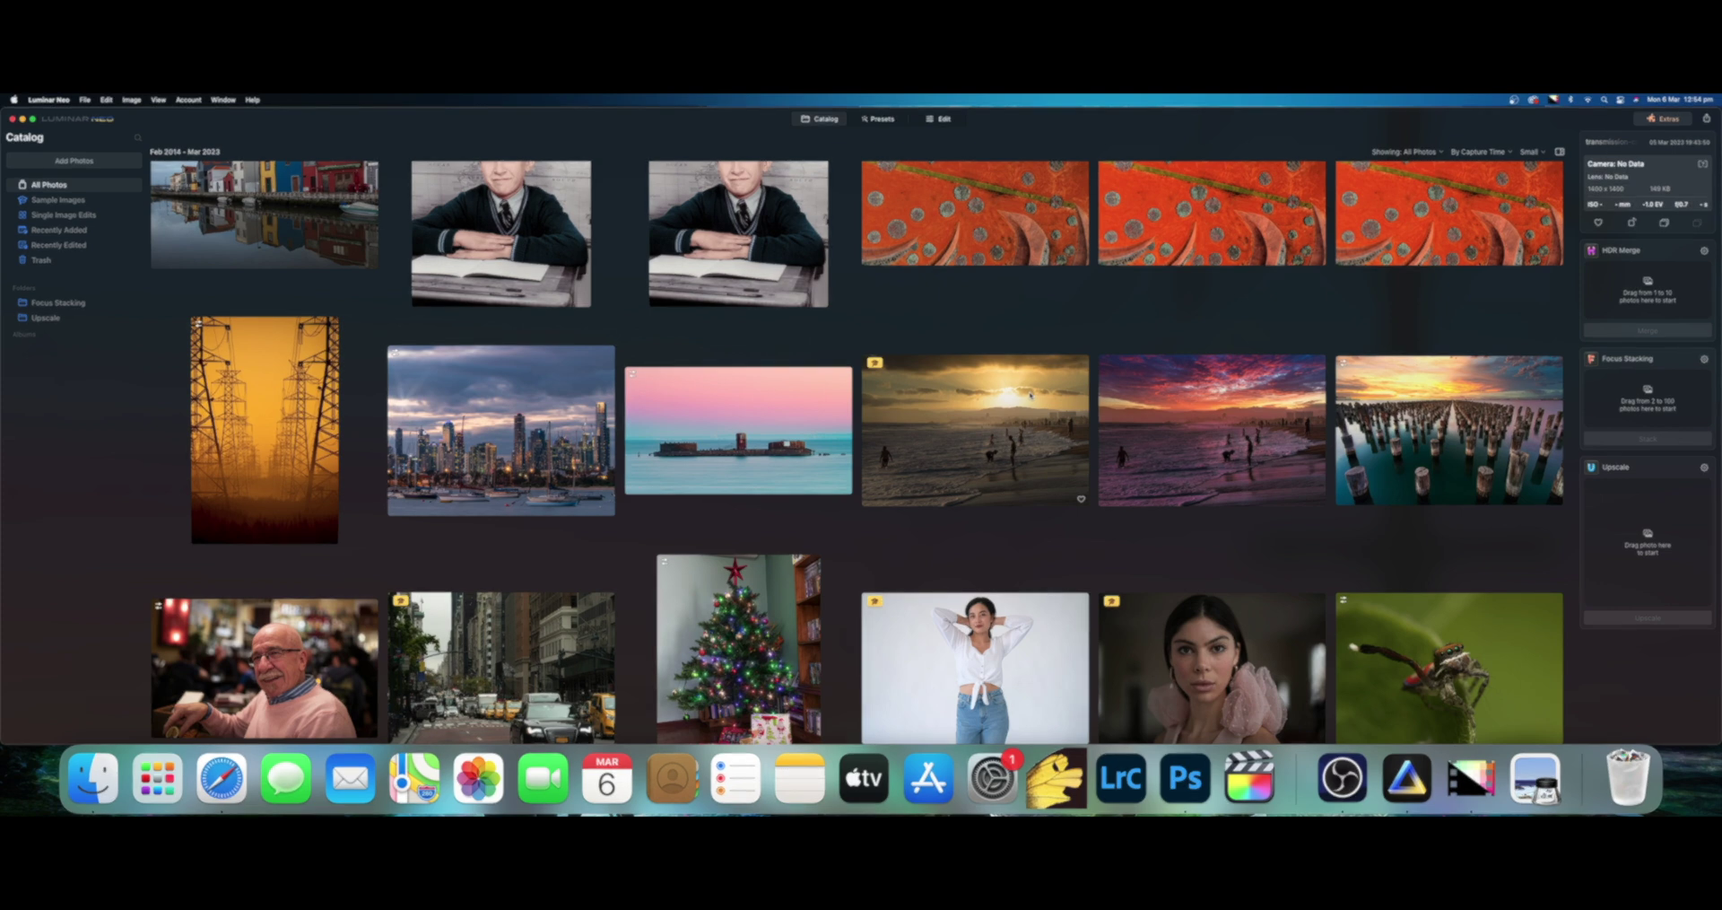
scroll(1031, 395, up, 2)
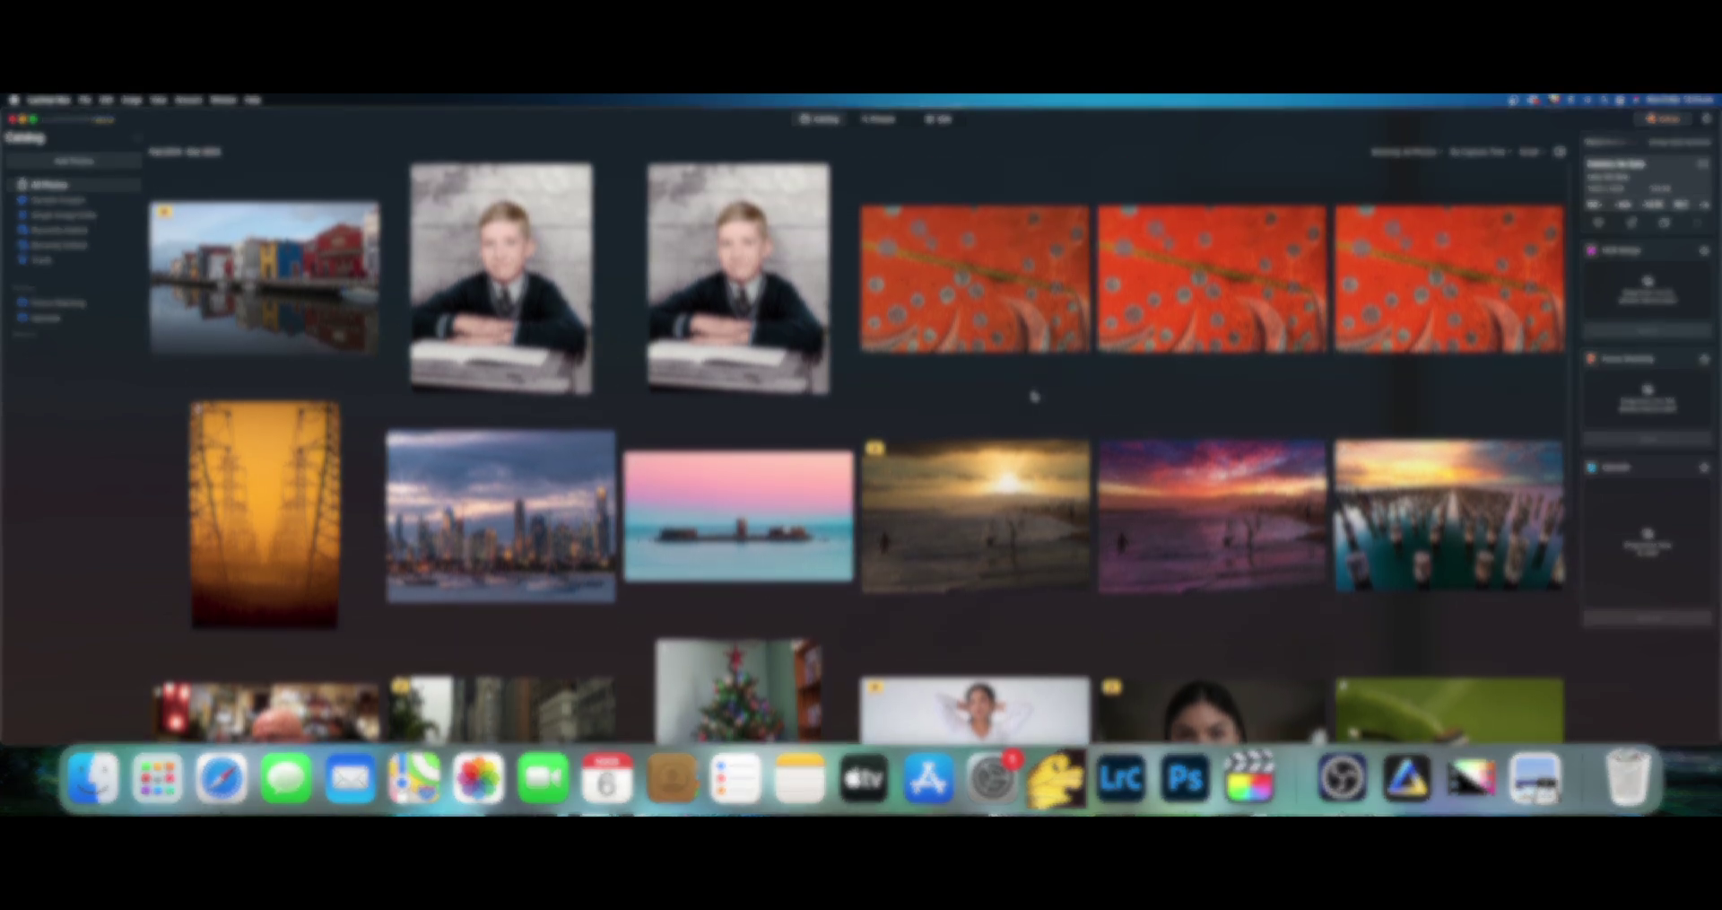
scroll(1034, 395, down, 2)
scroll(1034, 395, down, 5)
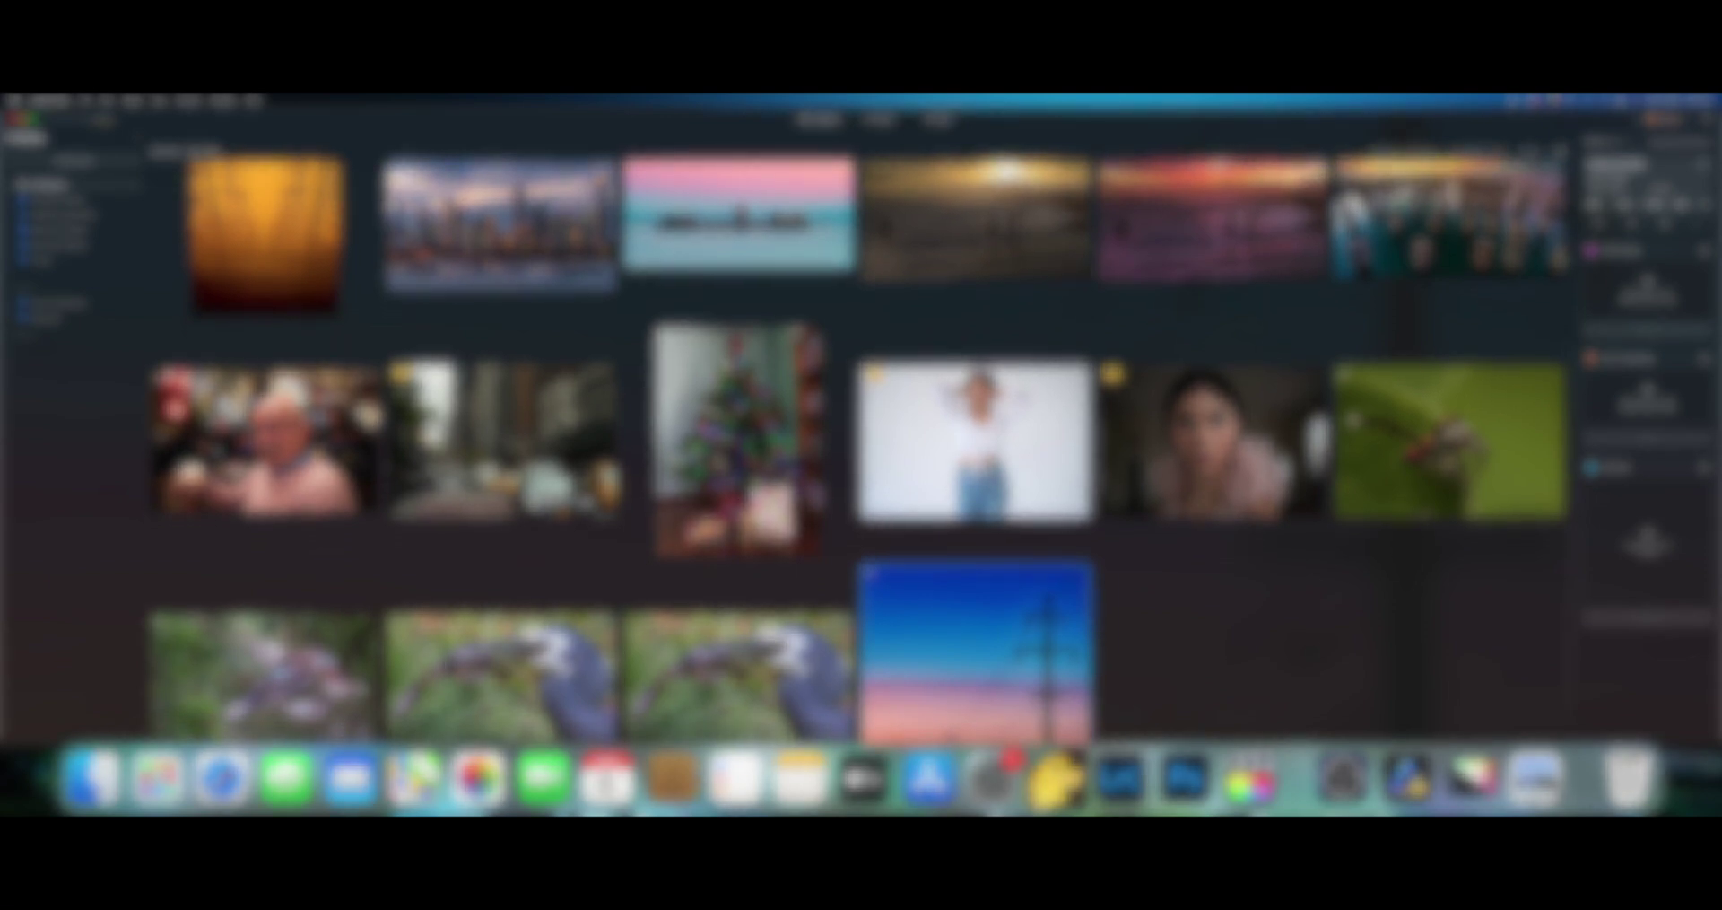
scroll(1020, 395, up, 5)
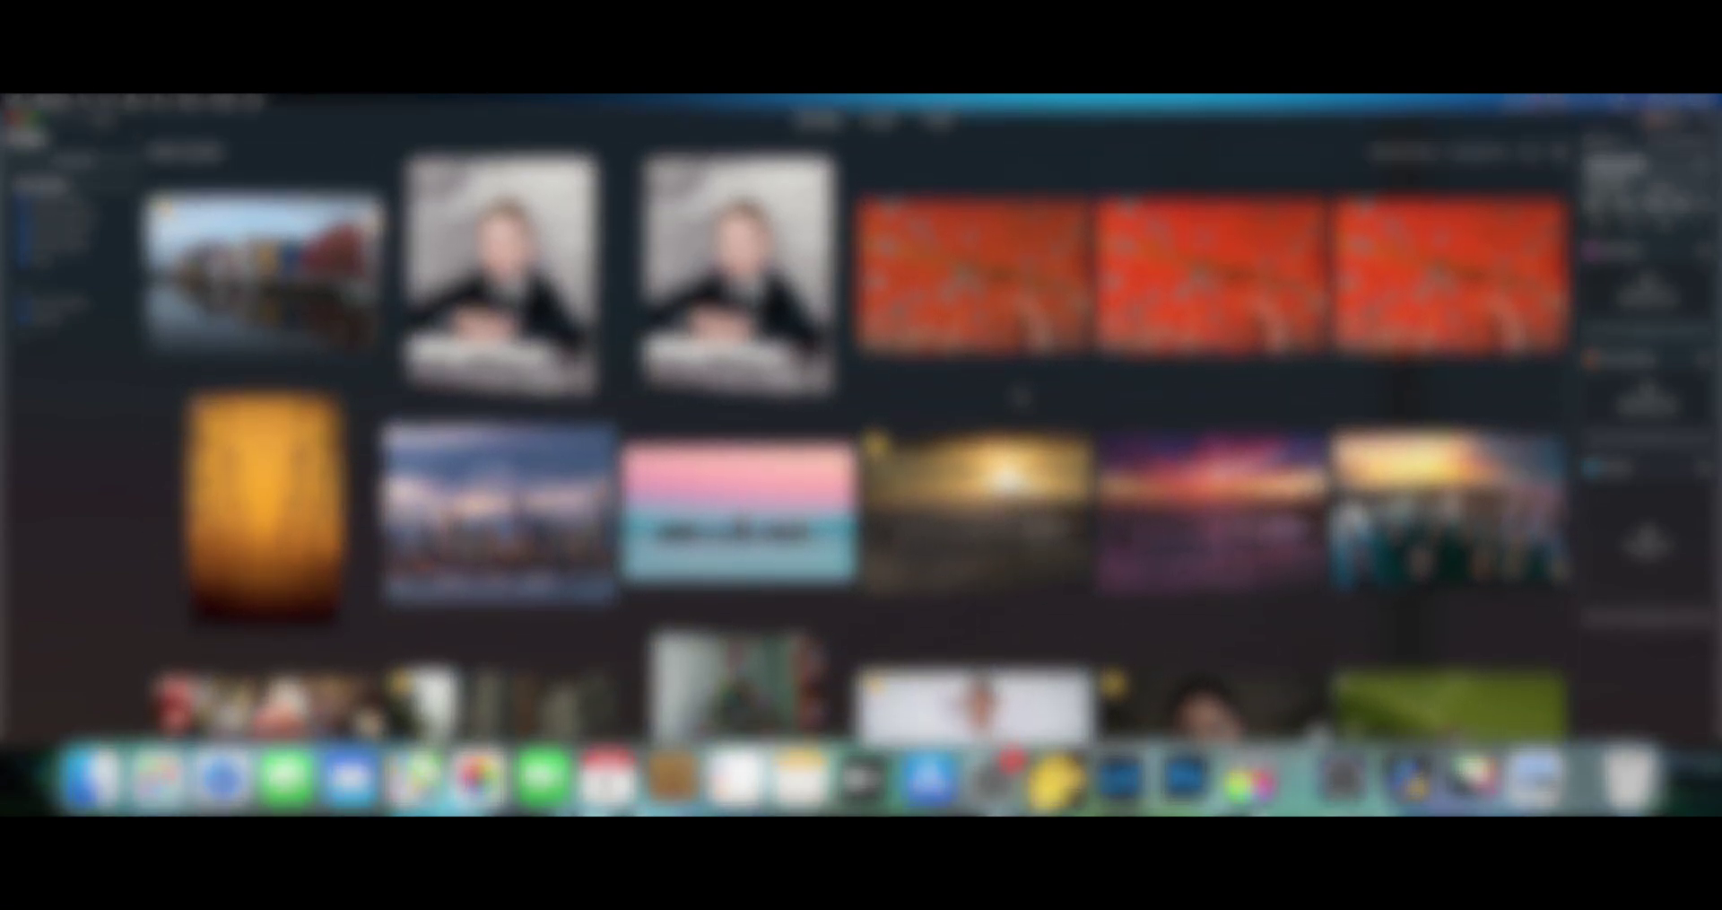